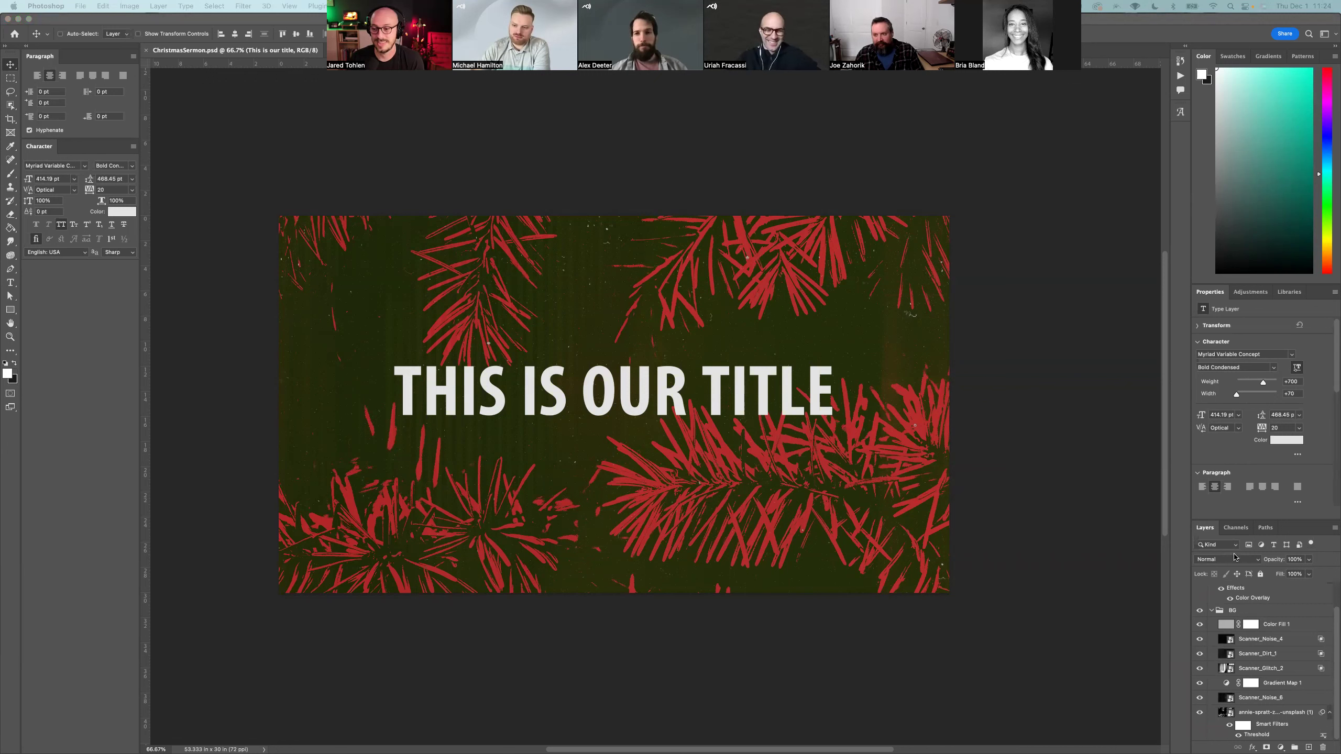
Step: Replace the text of the "This is our title" layer with "Joy to the world"
click(1230, 611)
scroll(1310, 613, up, 1)
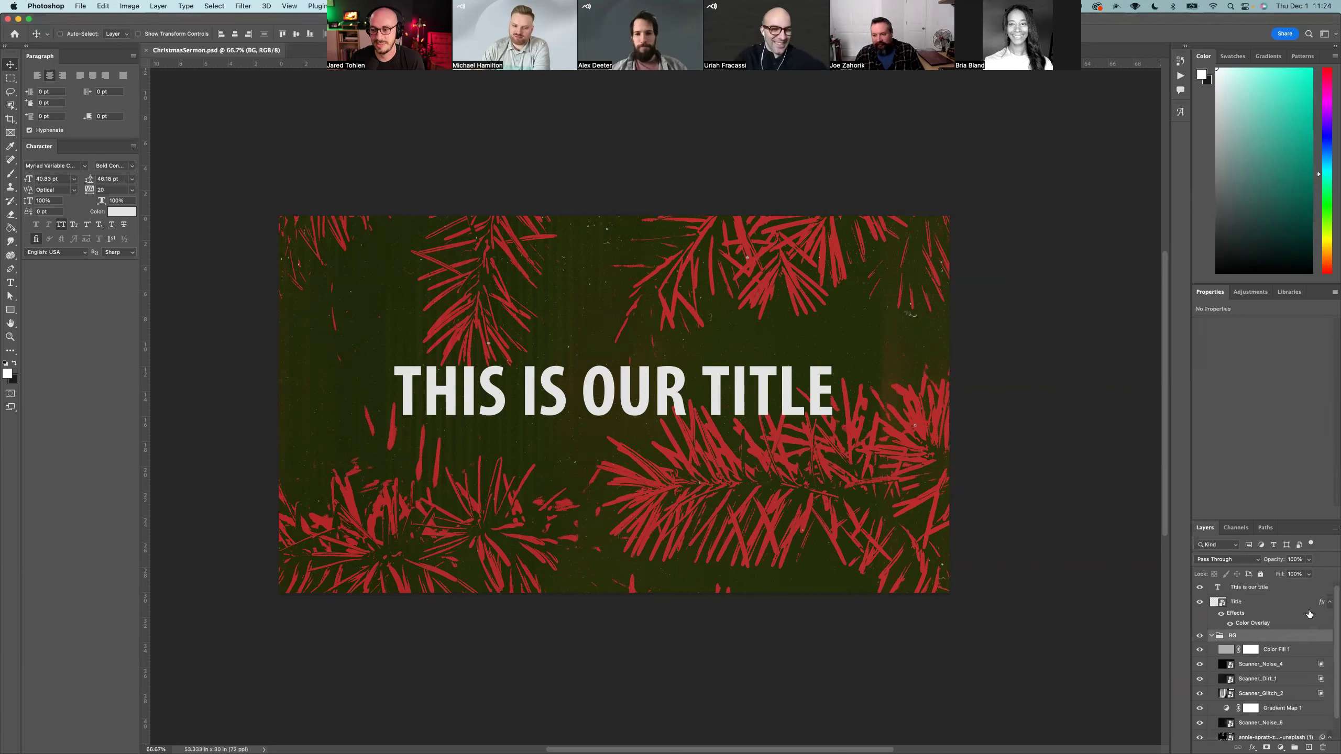
double_click(1218, 588)
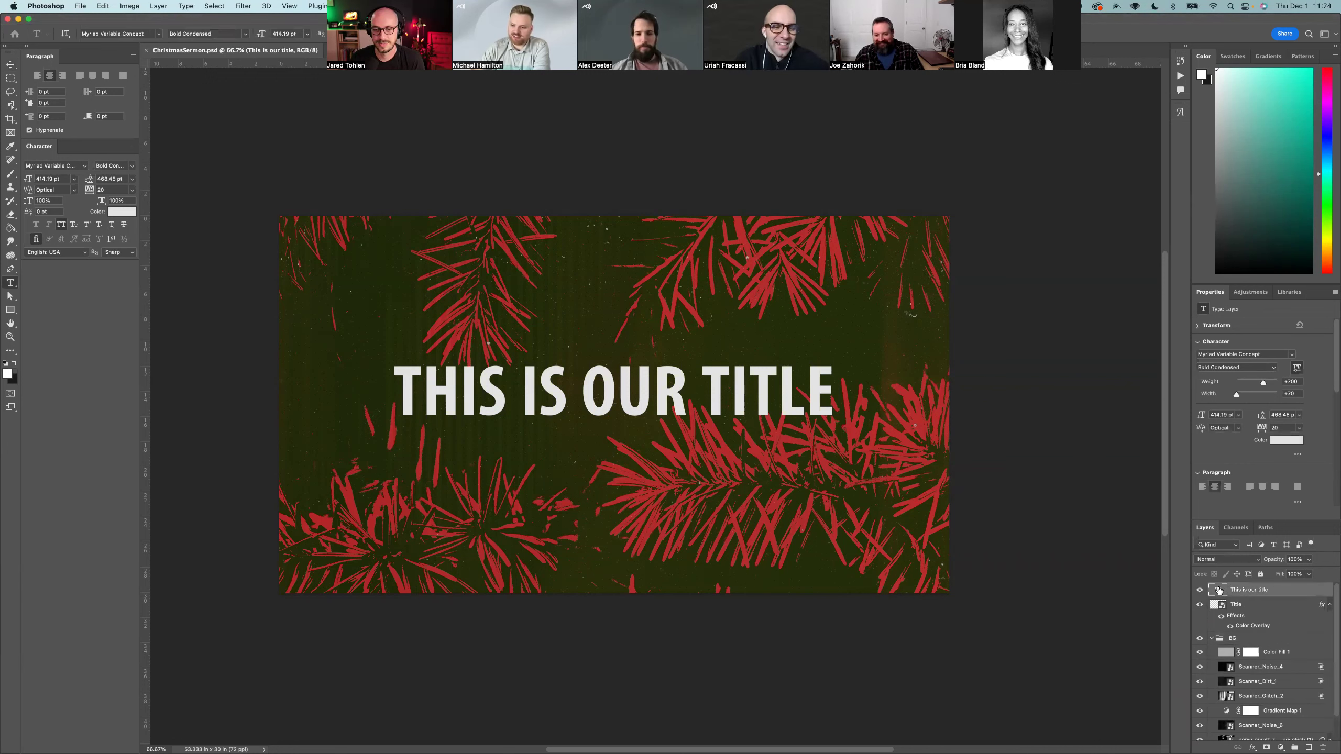
text(JOY TO THE)
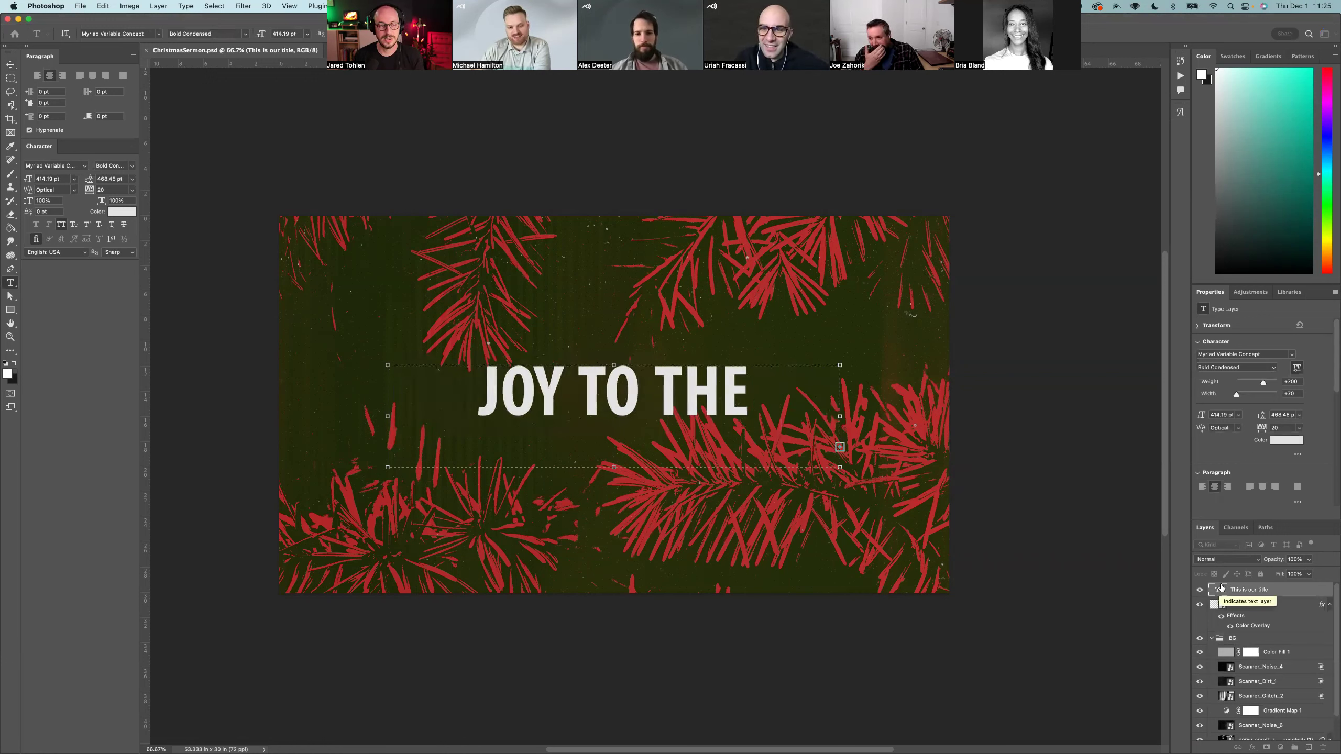
key(Escape)
key(v)
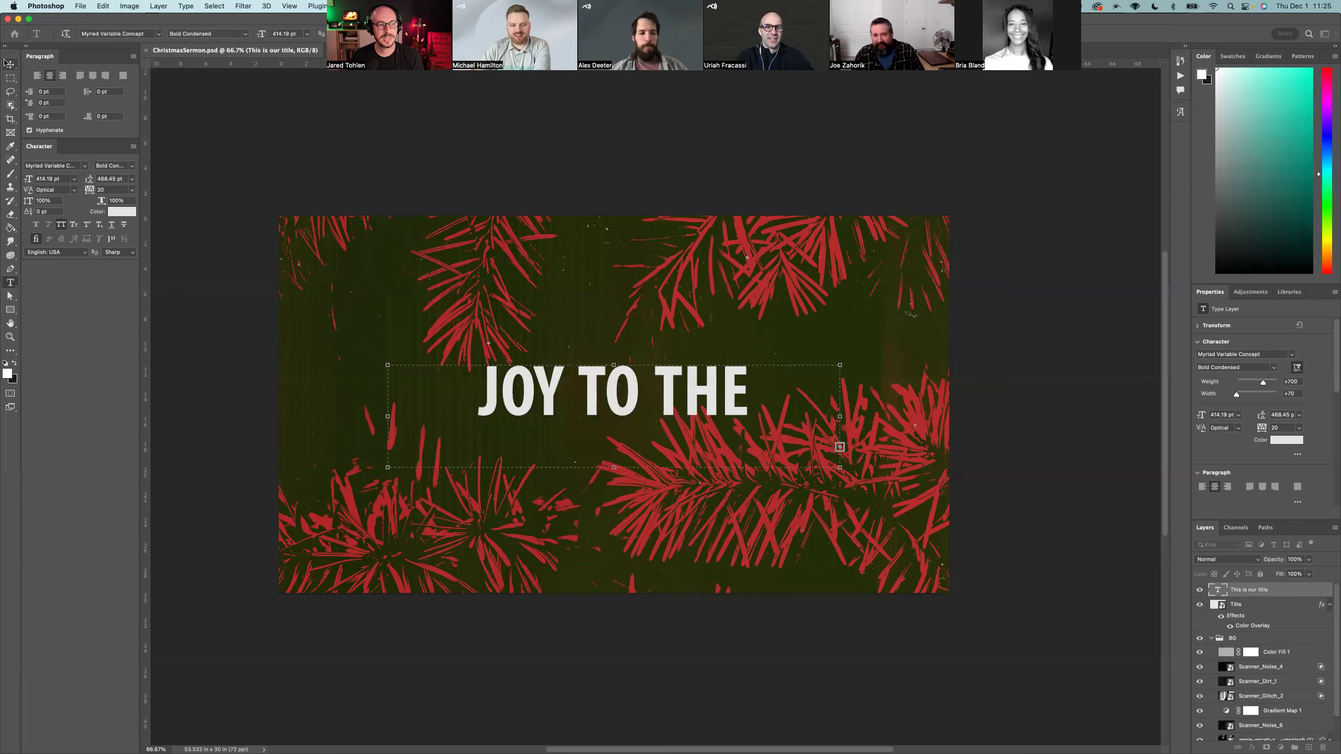
Step: Resize the title's text box so "Joy to the world" fits on one line, and nudge the title slightly downward
double_click(1218, 590)
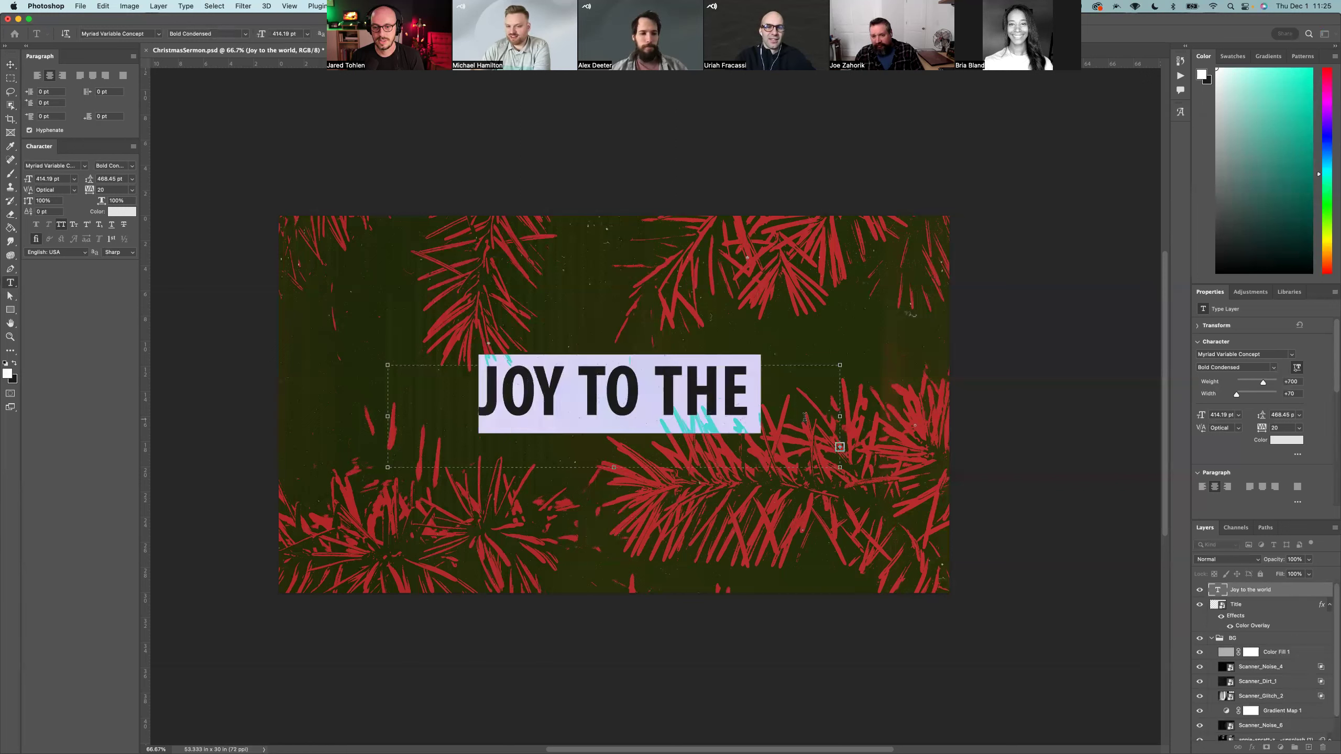
drag(843, 417, 850, 416)
drag(612, 467, 613, 421)
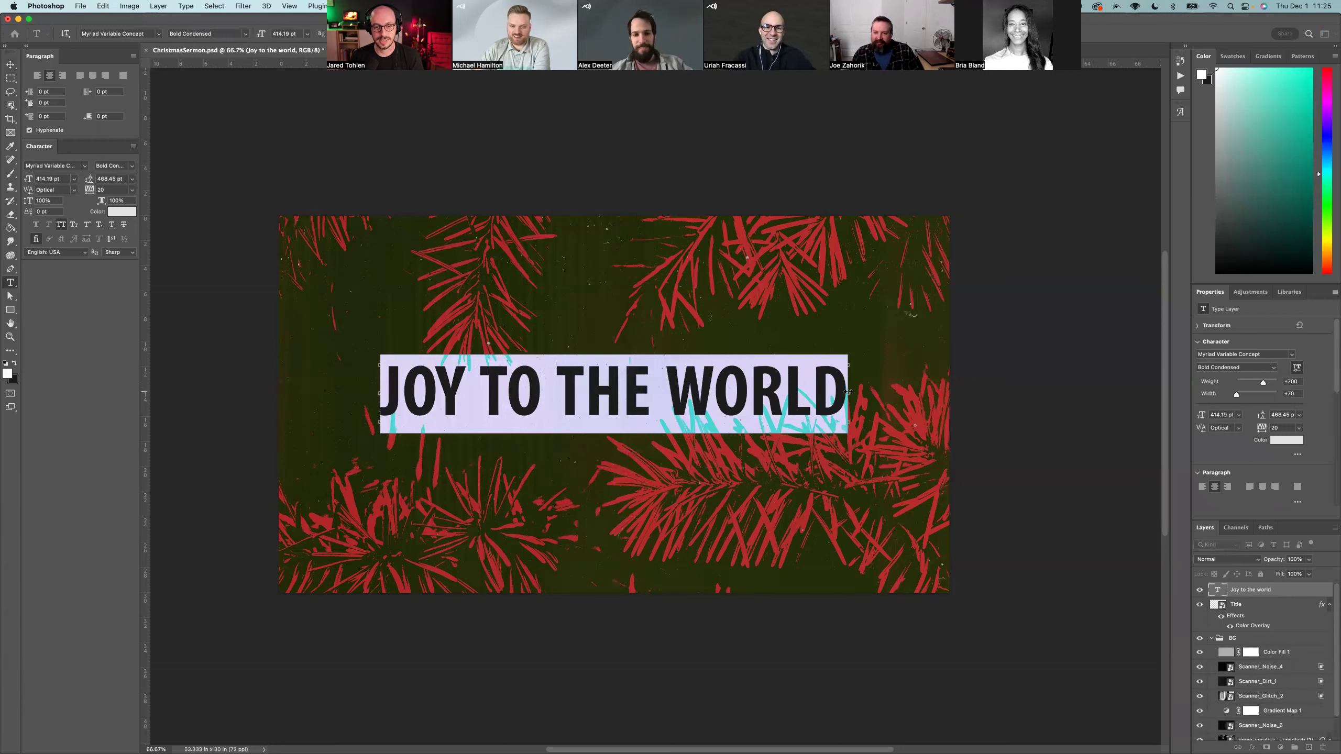
click(10, 64)
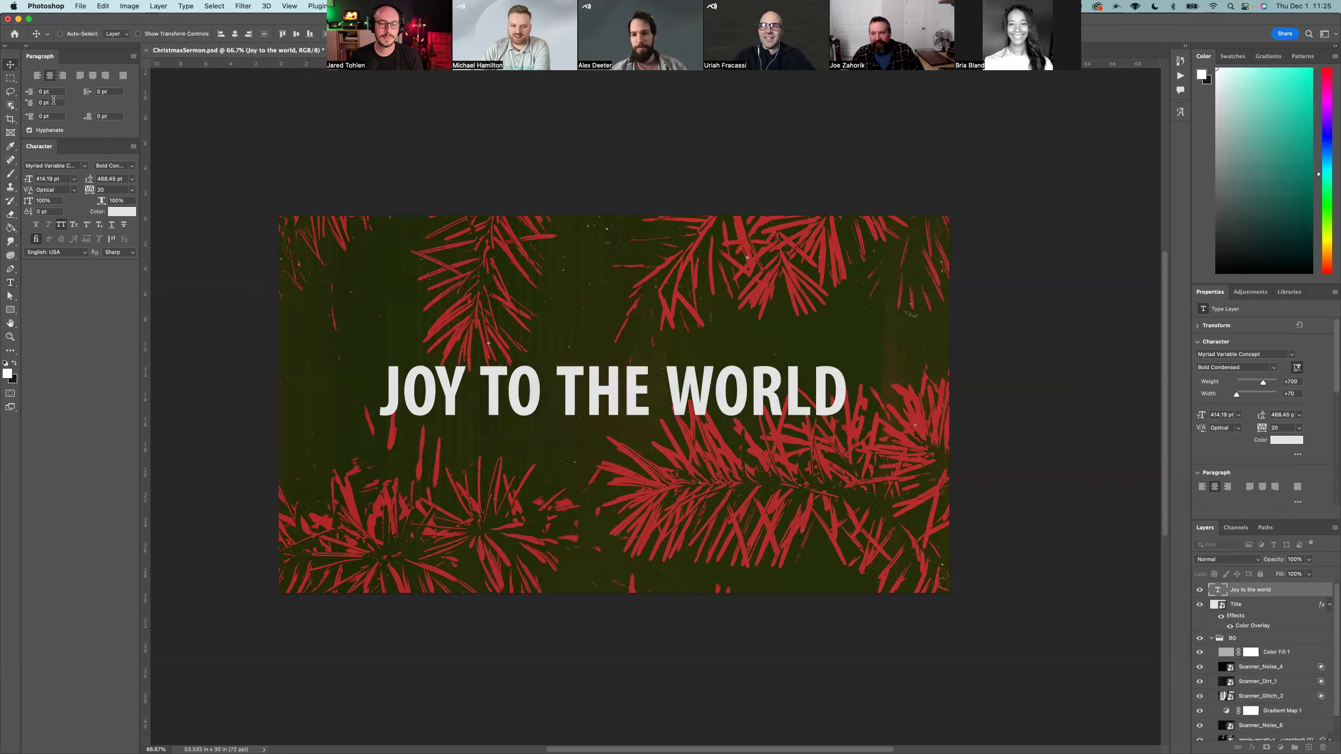
drag(691, 400, 694, 401)
Step: Copy the title text, hide its original layer, and paste the text into a new point-text layer on the canvas
double_click(1217, 589)
key(cmd+c)
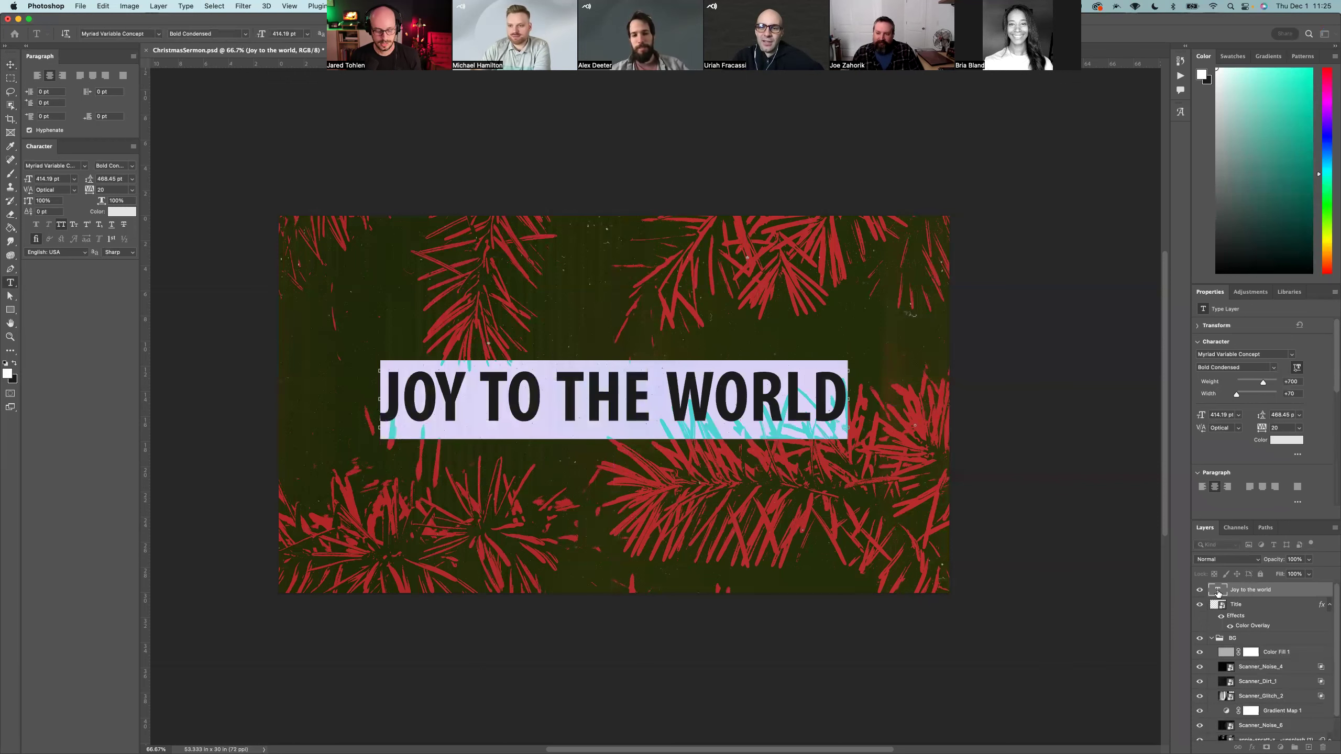
click(9, 64)
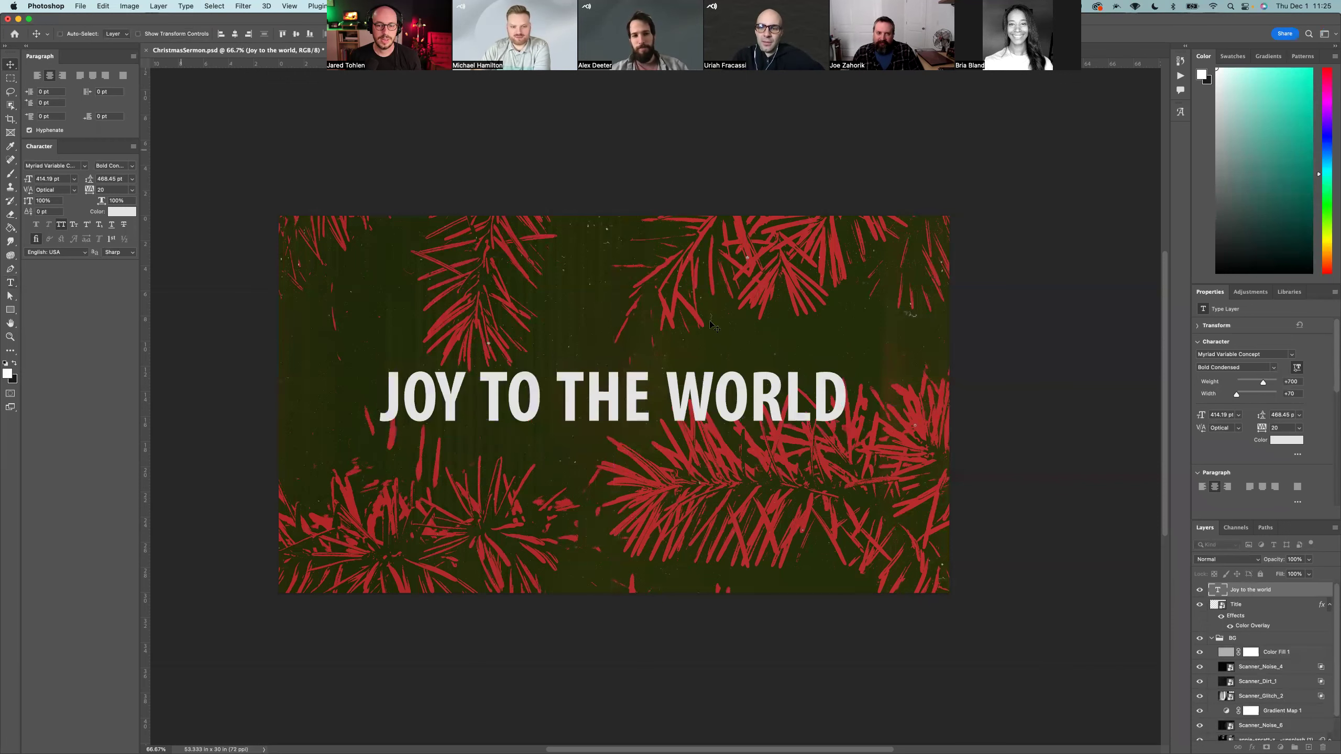
click(1200, 589)
key(t)
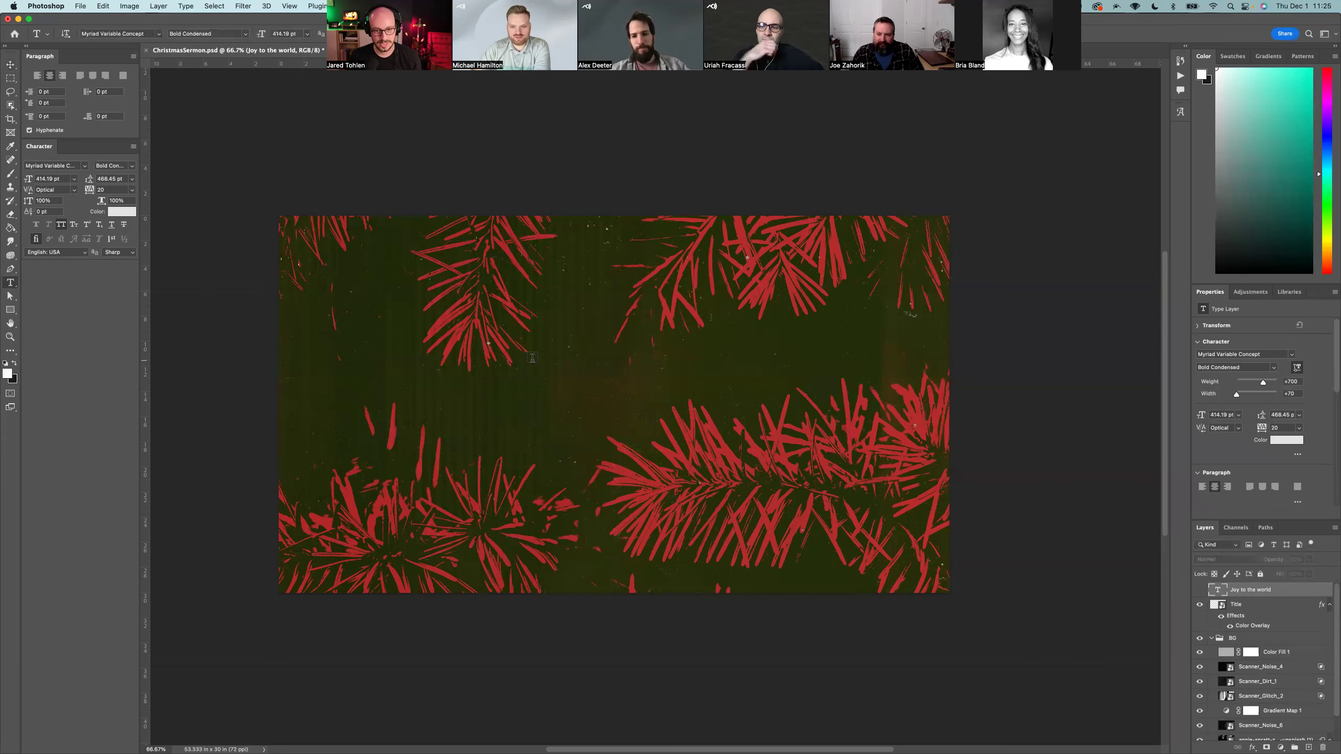
click(597, 397)
key(cmd+v)
key(Escape)
Step: Scale the new "Joy to the world" text up to about 39.8 in wide and centre it on the canvas
key(v)
key(super+t)
drag(597, 393, 620, 319)
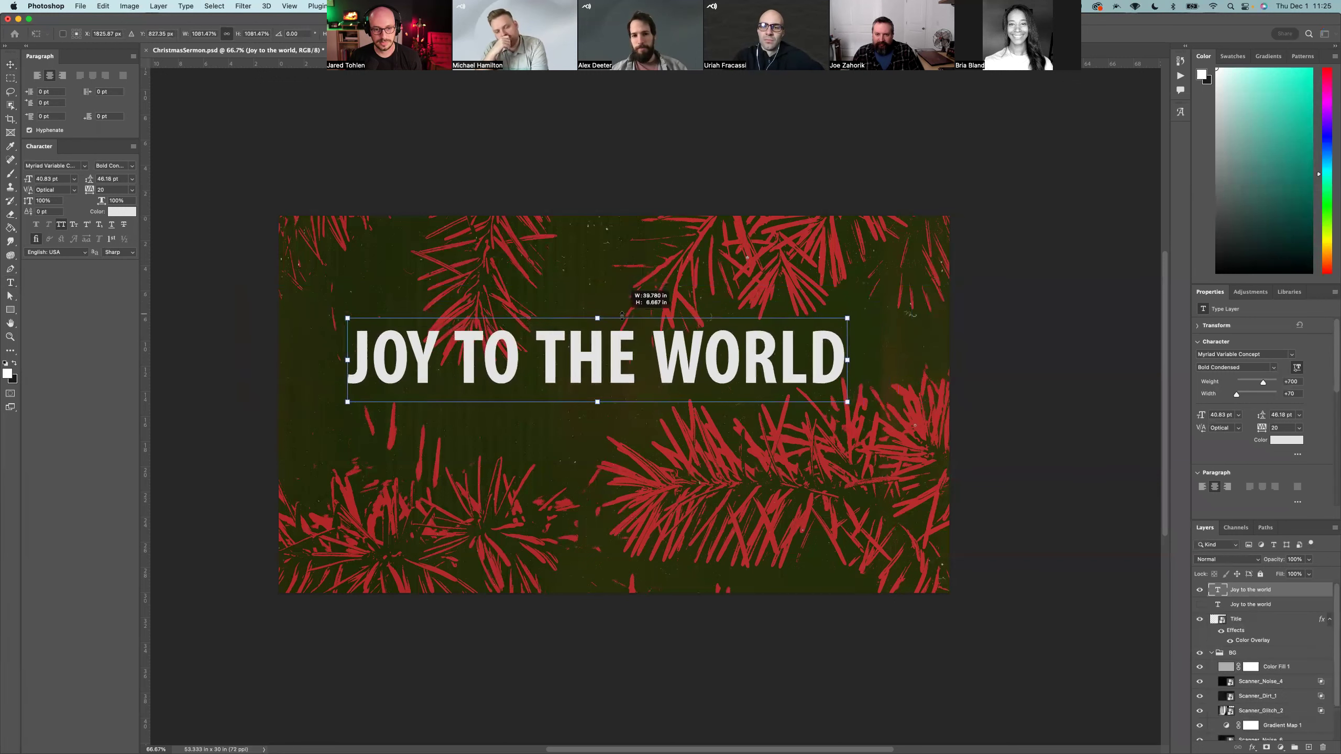
drag(688, 381, 694, 400)
key(Return)
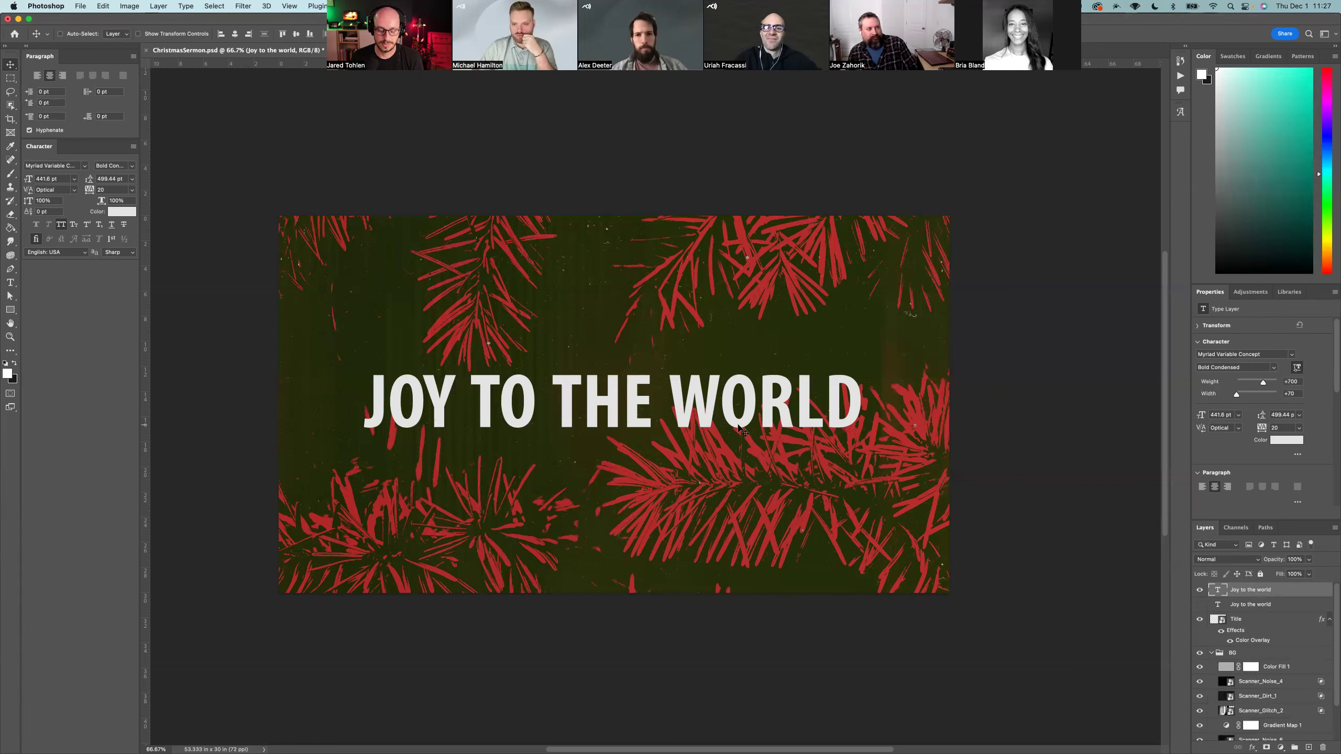
mouse_move(740, 428)
mouse_down()
mouse_move(742, 377)
mouse_move(743, 419)
mouse_up()
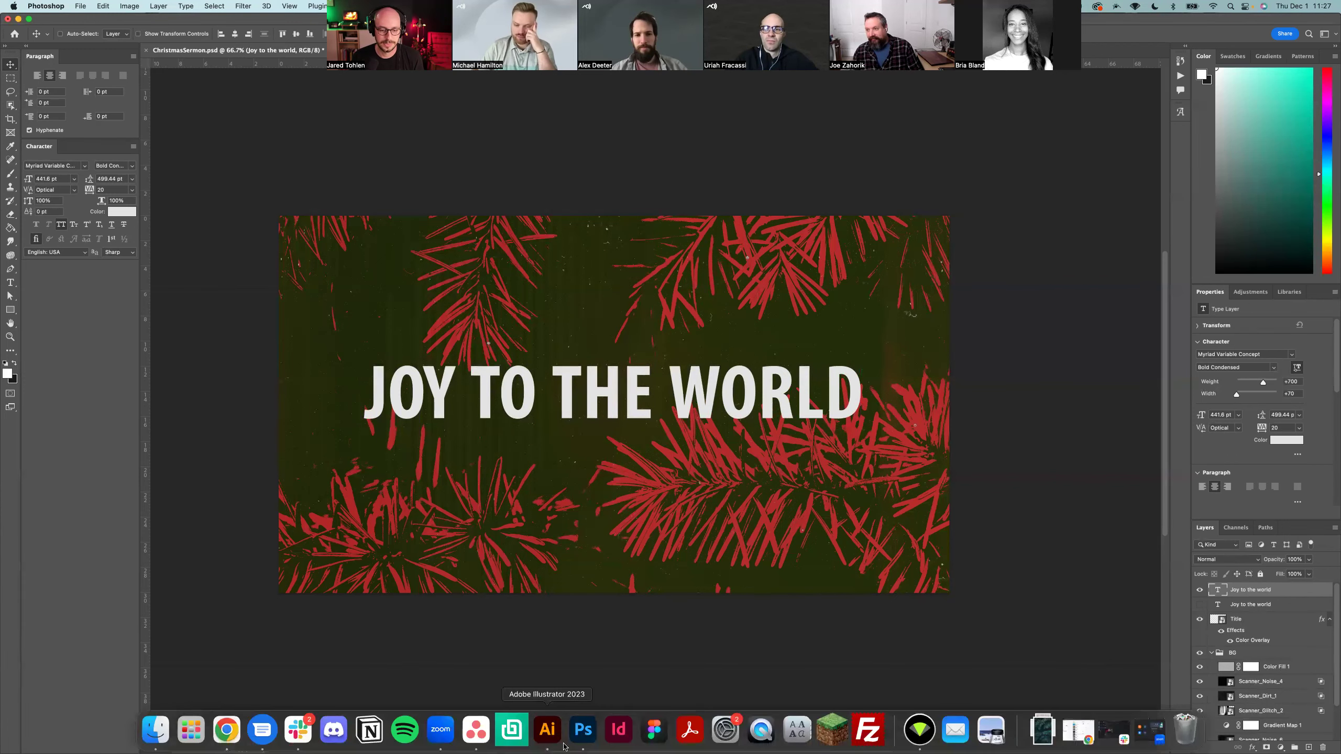
Step: Switch to Illustrator, paste the title as a new text object near the artboard's upper-left corner, and scale it up
click(553, 732)
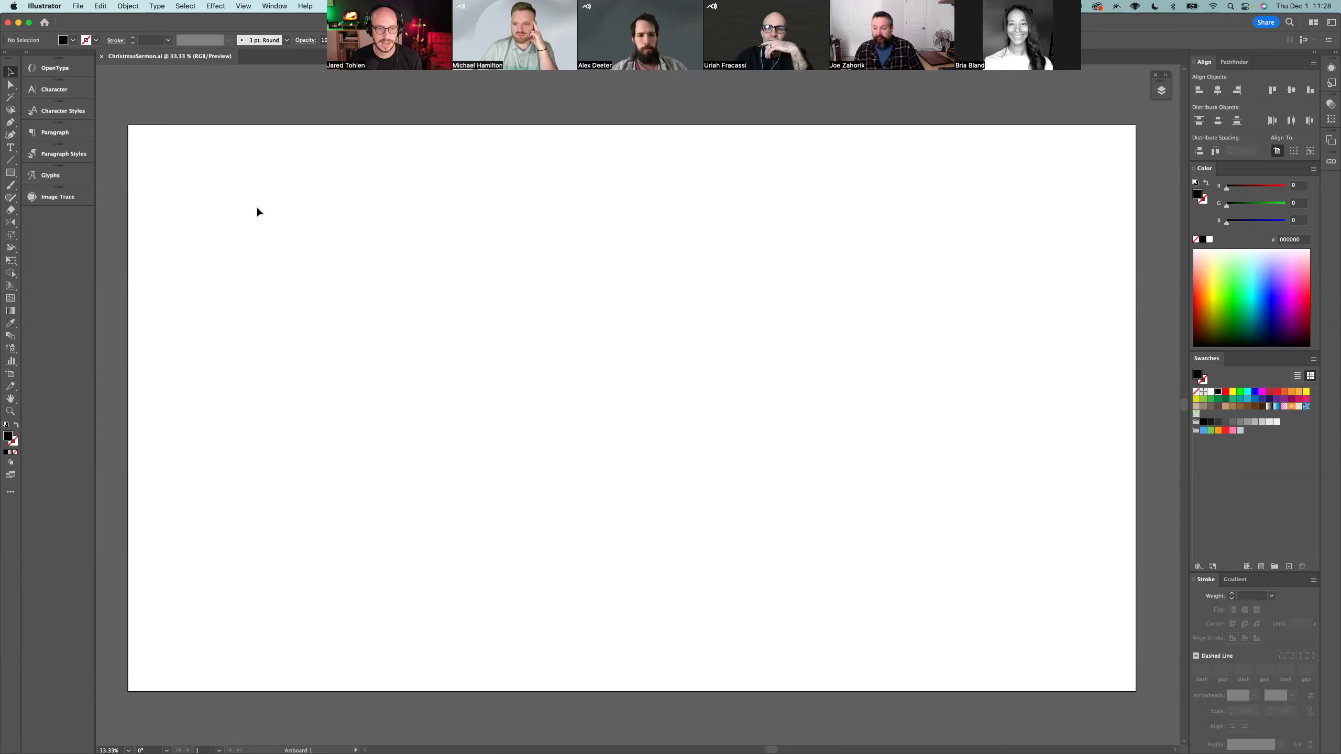
key(t)
click(263, 173)
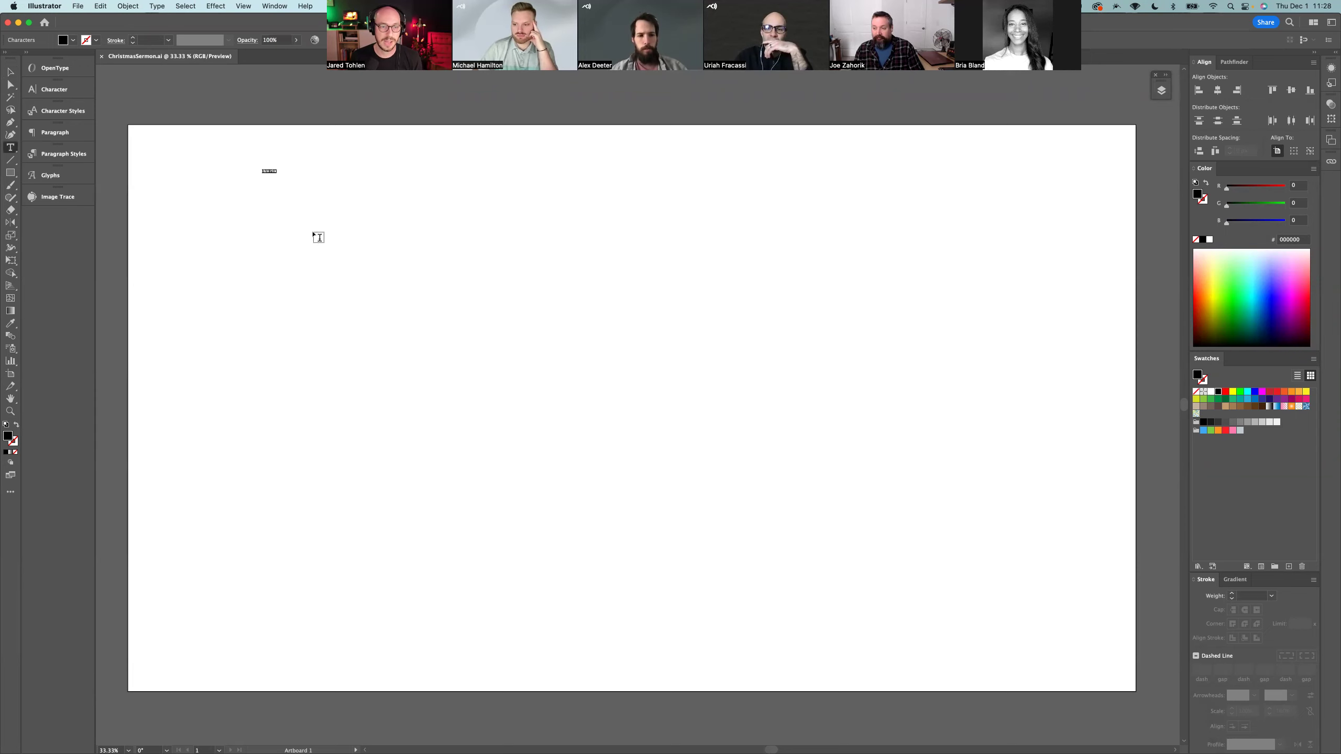
key(super+v)
click(11, 68)
drag(297, 175, 536, 300)
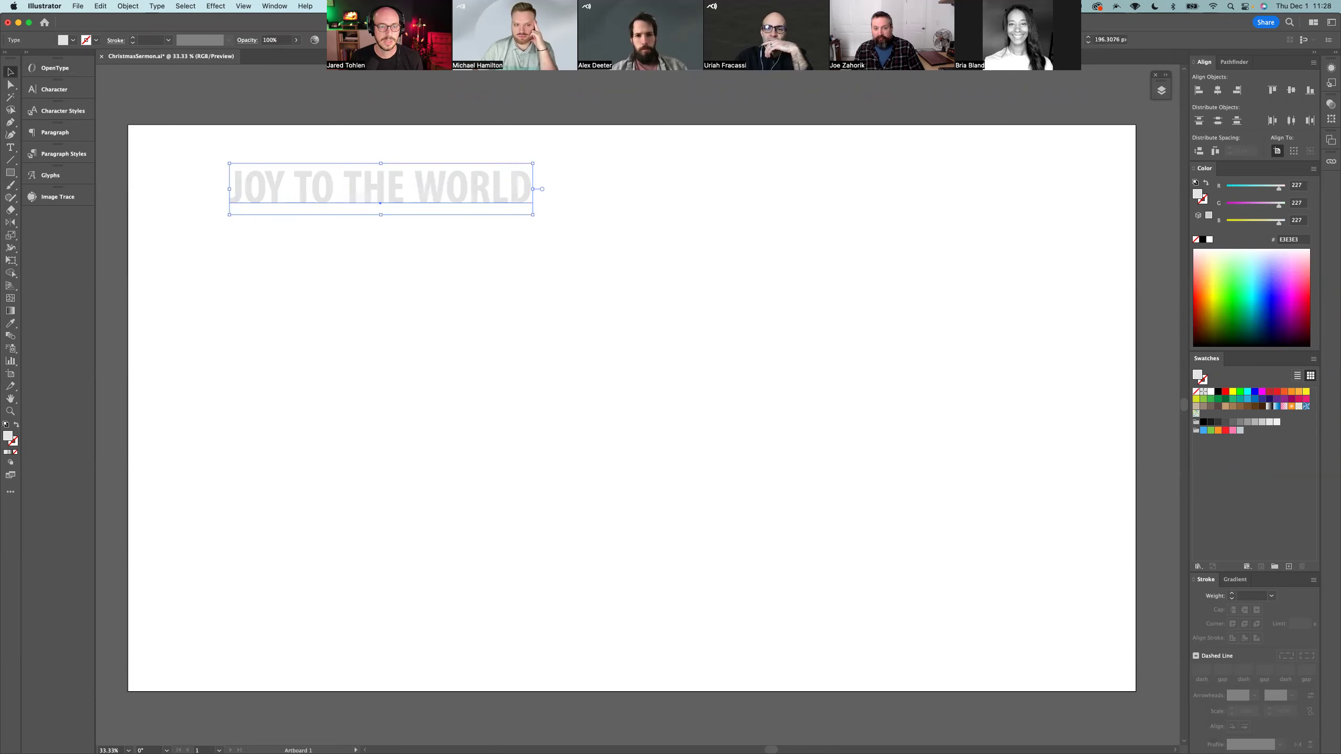
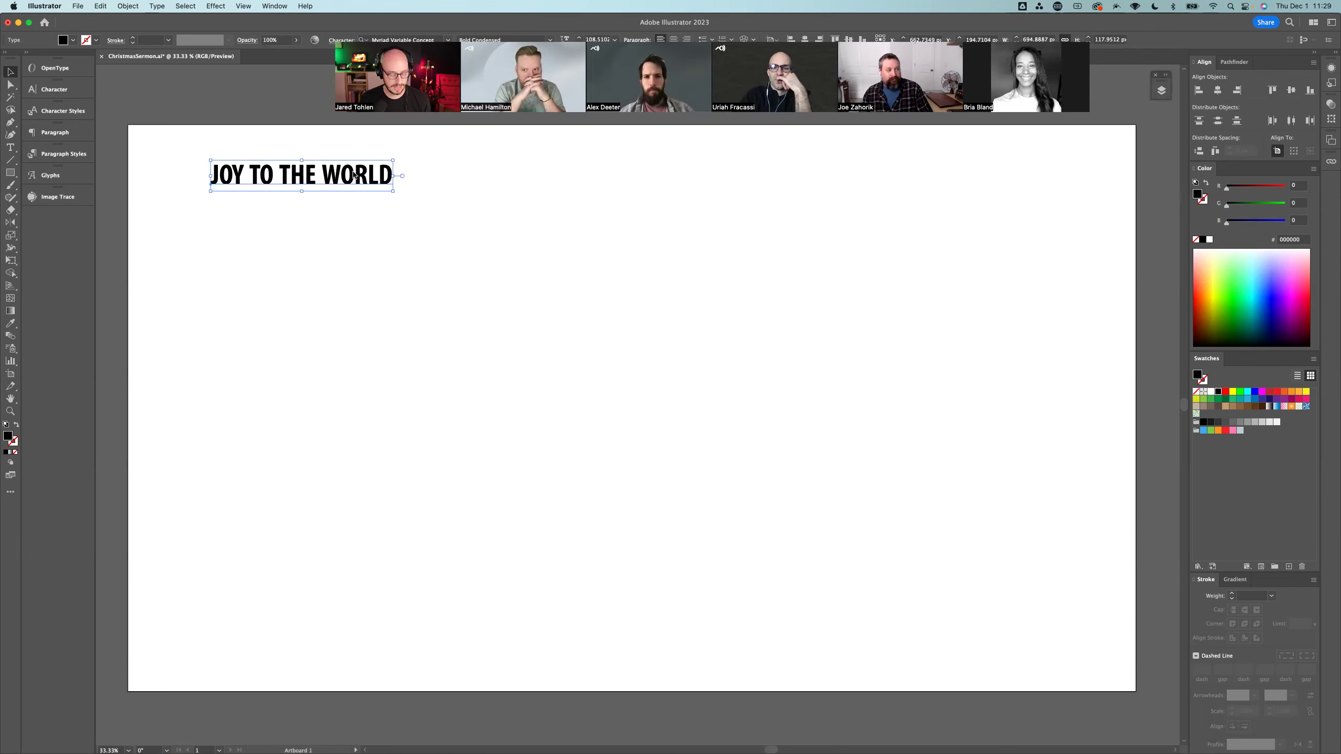
Step: Duplicate the title directly below the original and set the copy's font to New York
drag(353, 176, 359, 211)
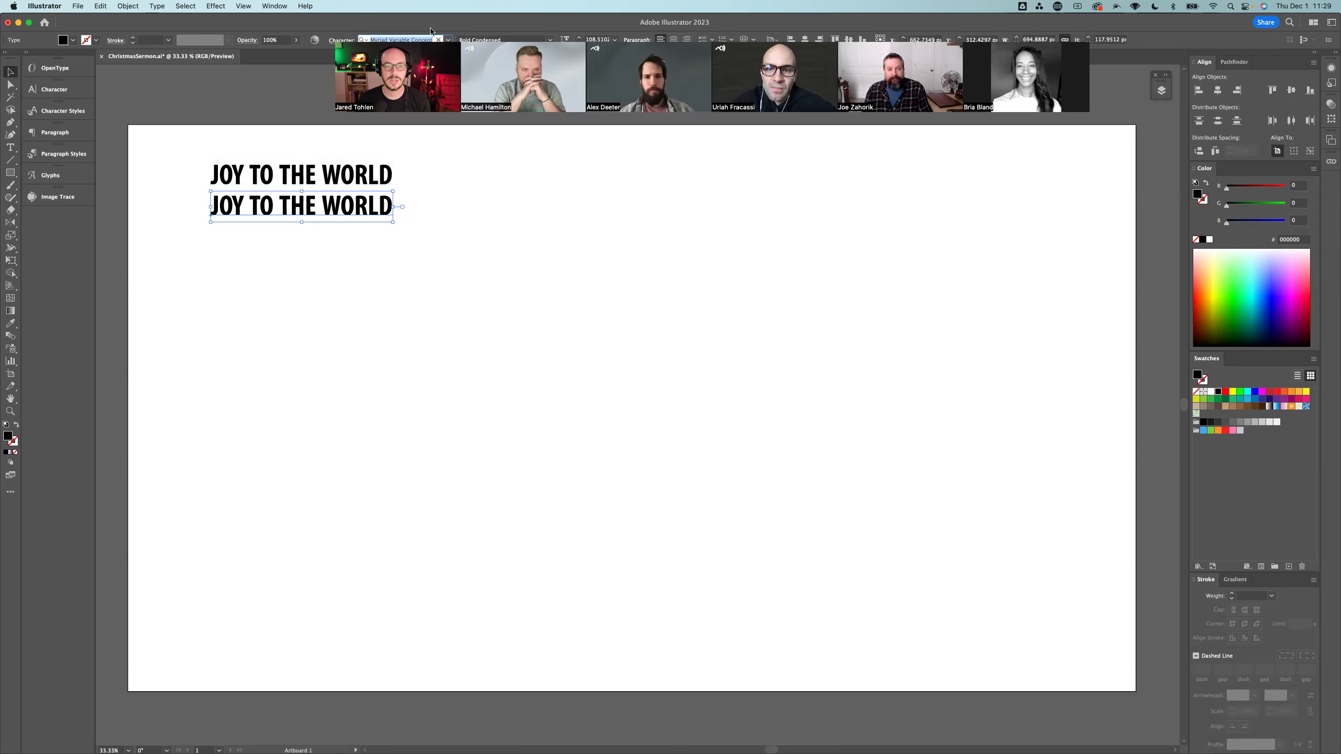
click(448, 40)
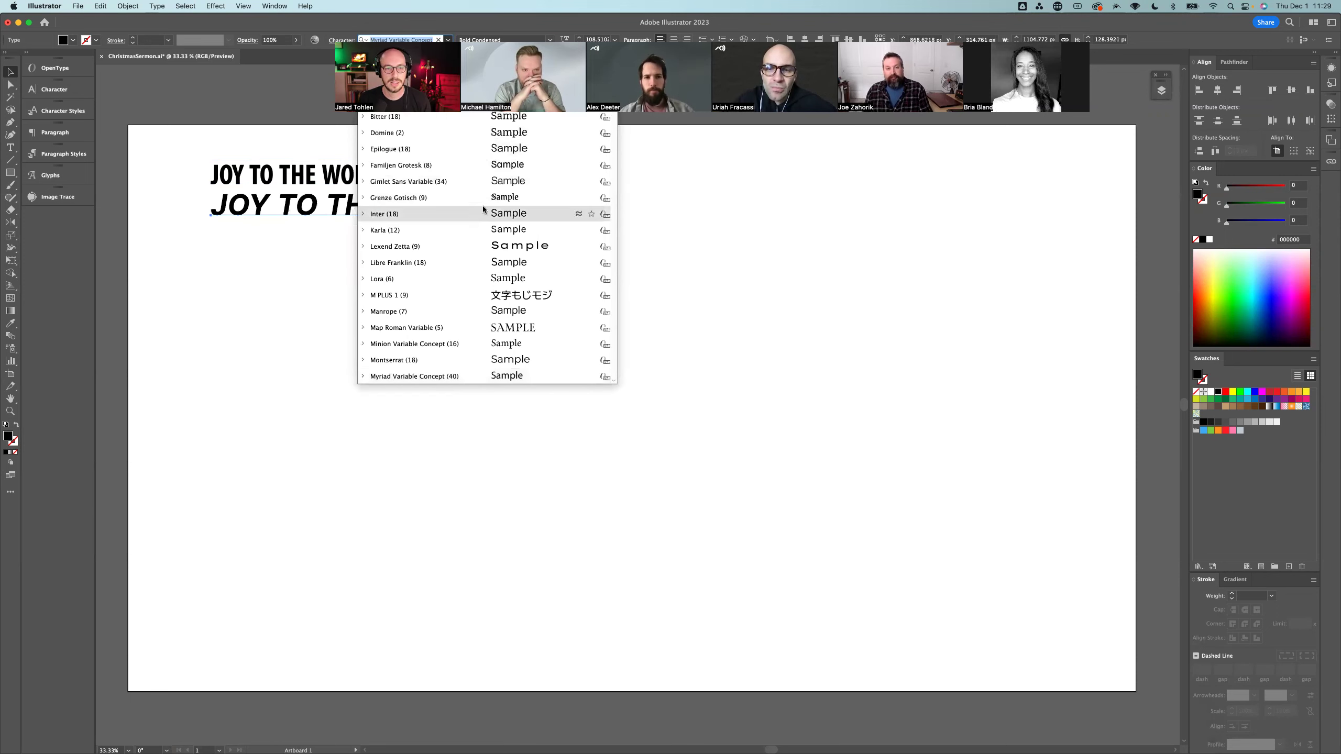
scroll(500, 230, down, 4)
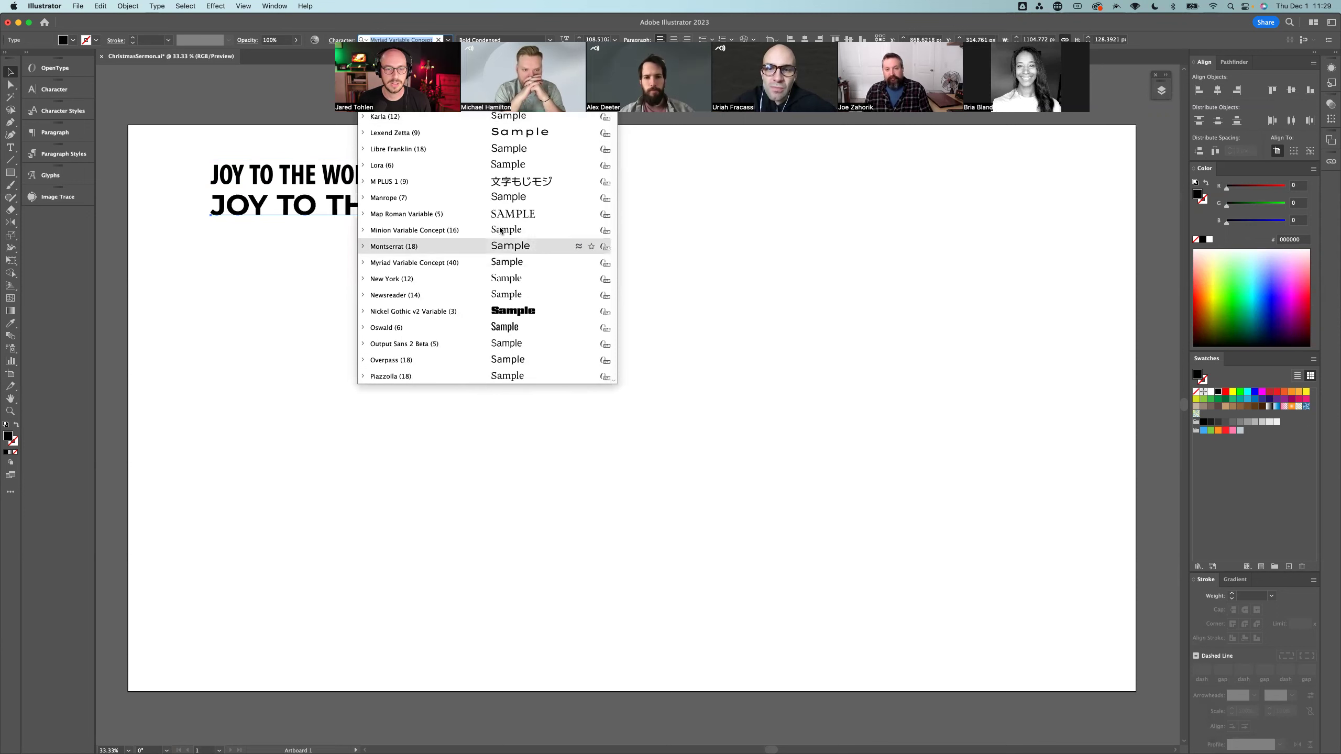
scroll(504, 253, down, 1)
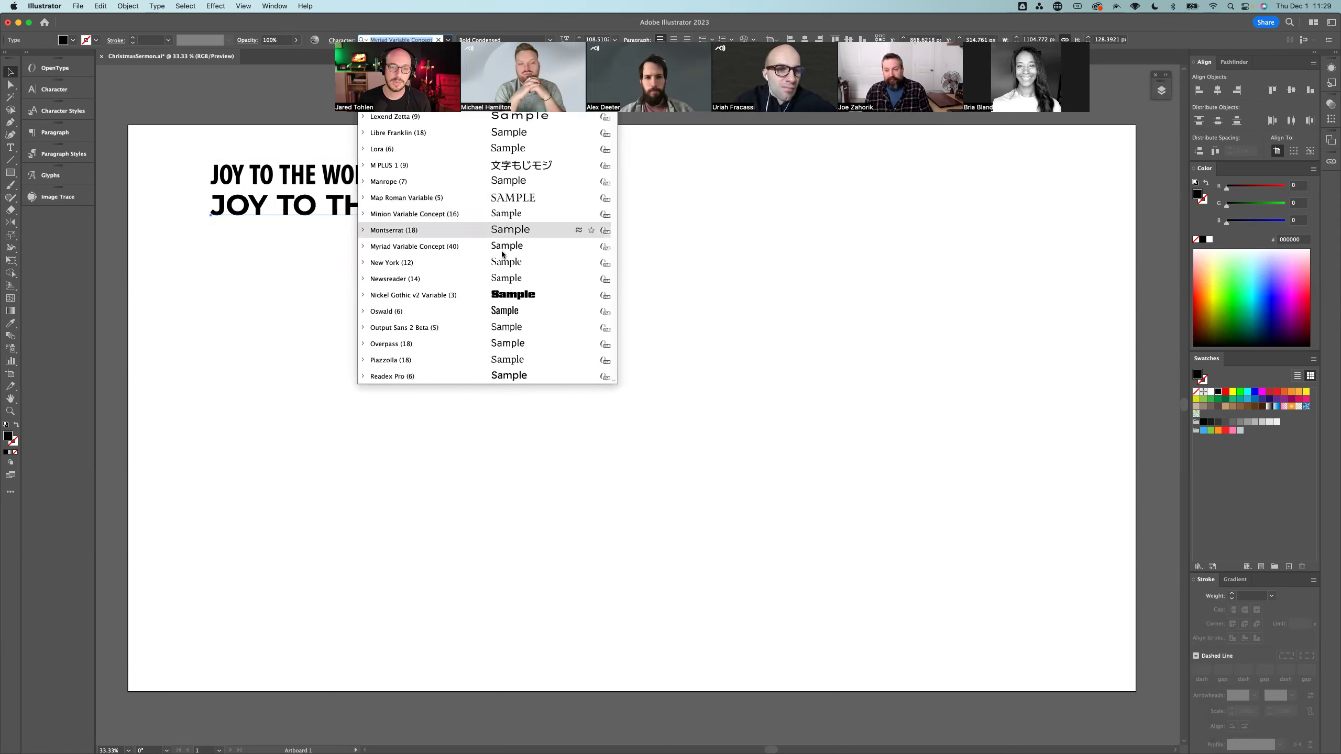
click(505, 263)
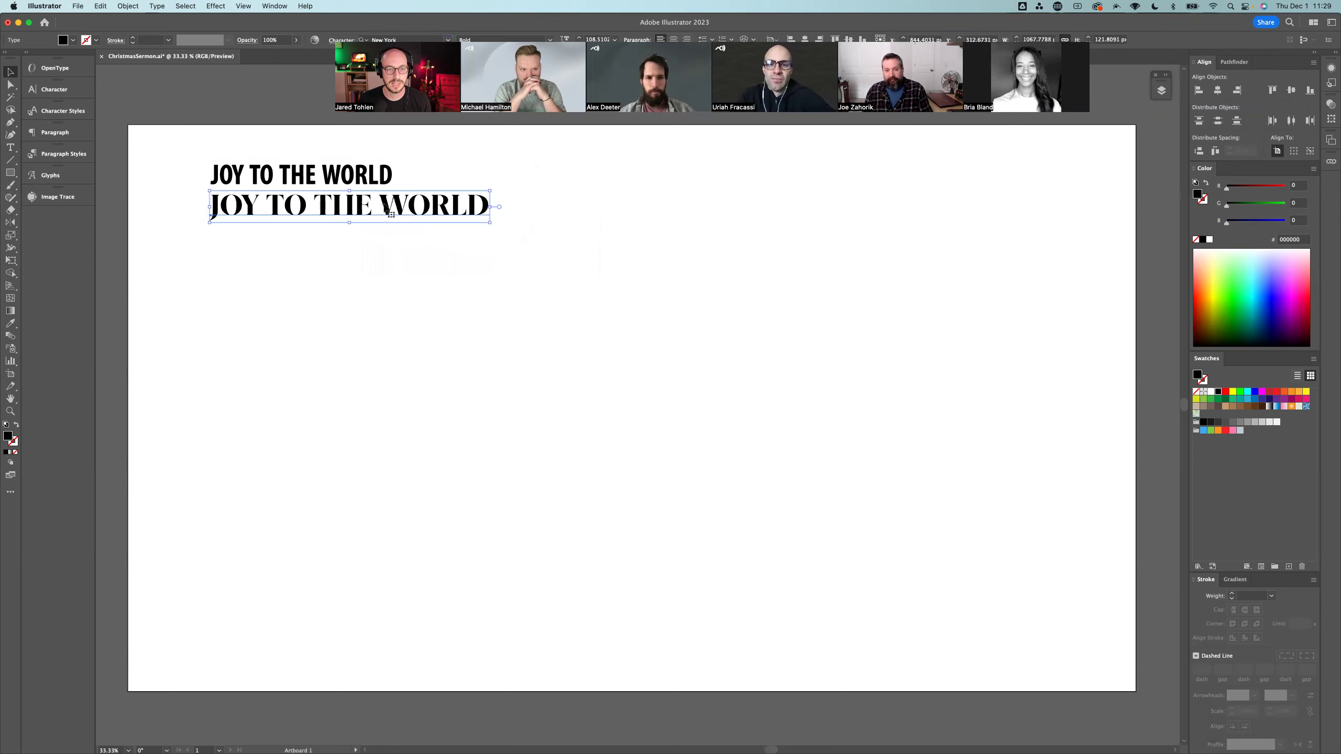
Step: Duplicate the second title line below itself and set the new copy's font to Grenze Gotisch
drag(389, 200, 381, 238)
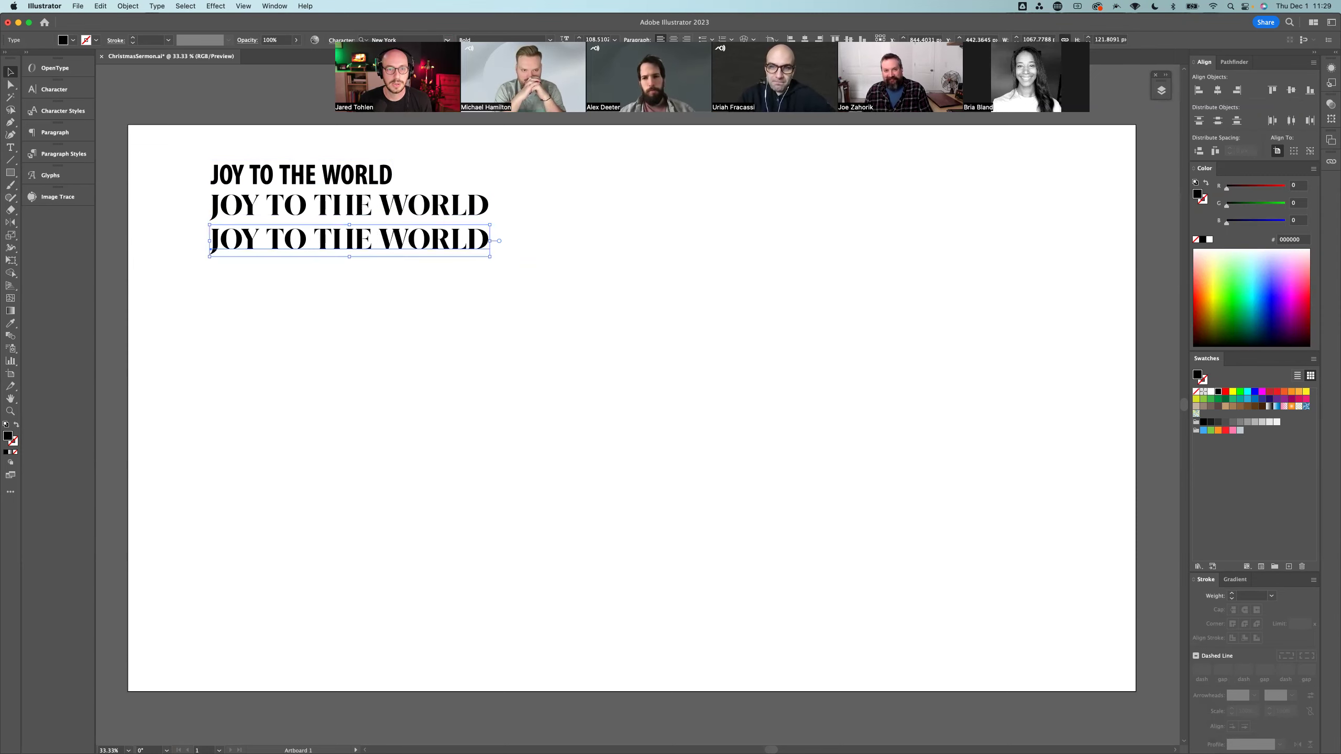
click(448, 40)
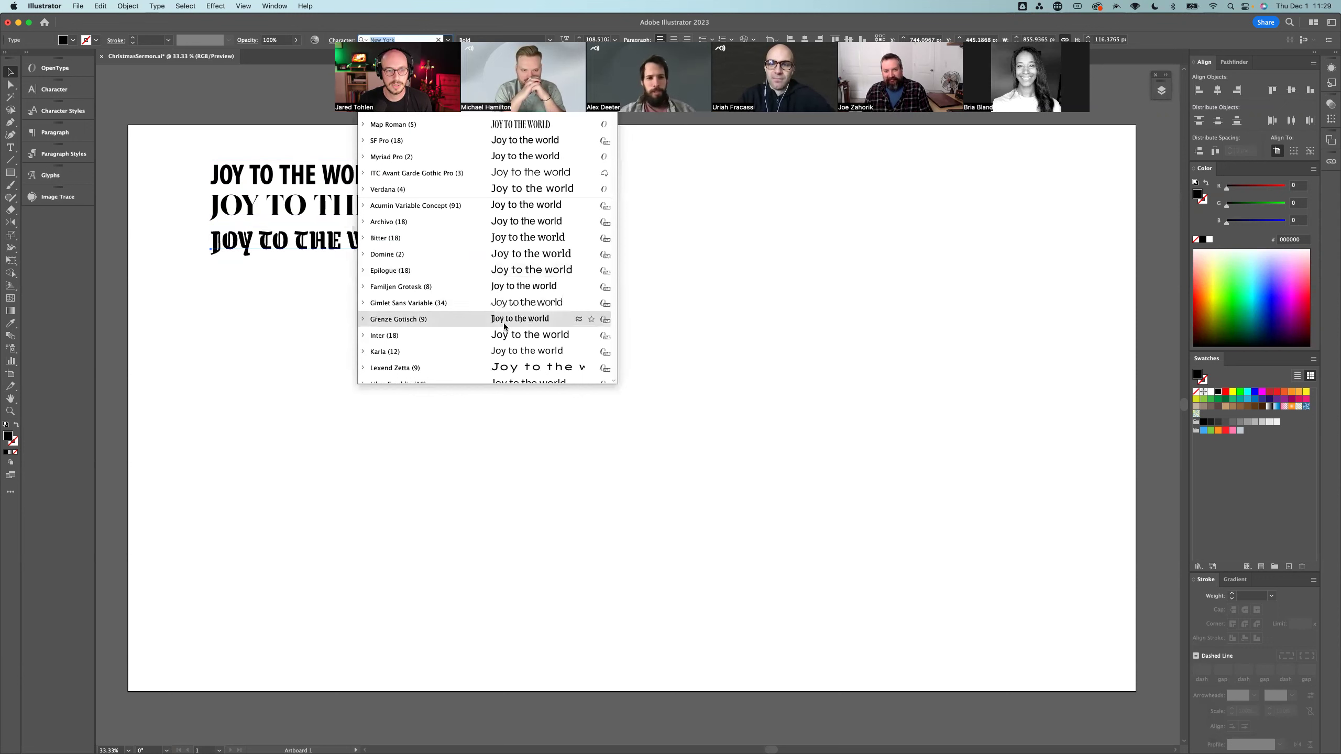
click(465, 319)
Step: Duplicate the third title line below itself and set the fourth line's font to Roslindale Variable V2
drag(364, 244, 372, 281)
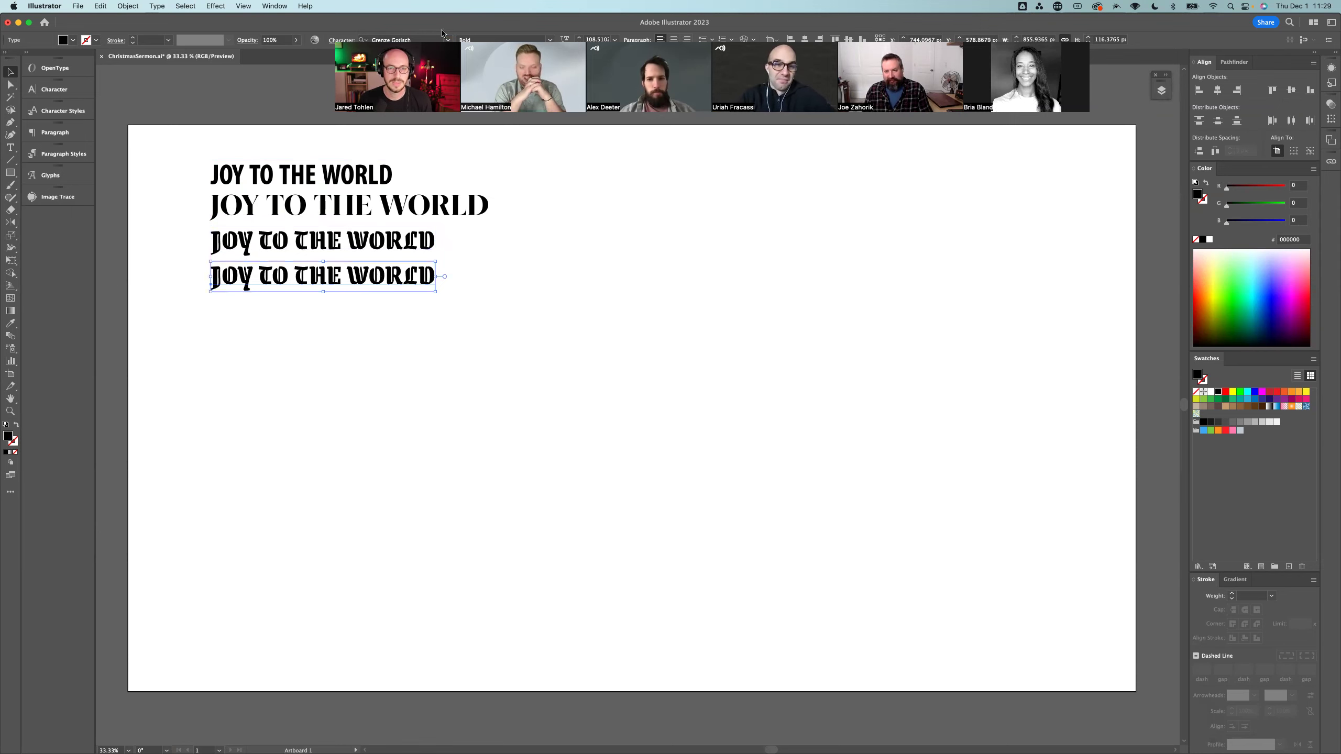
click(448, 40)
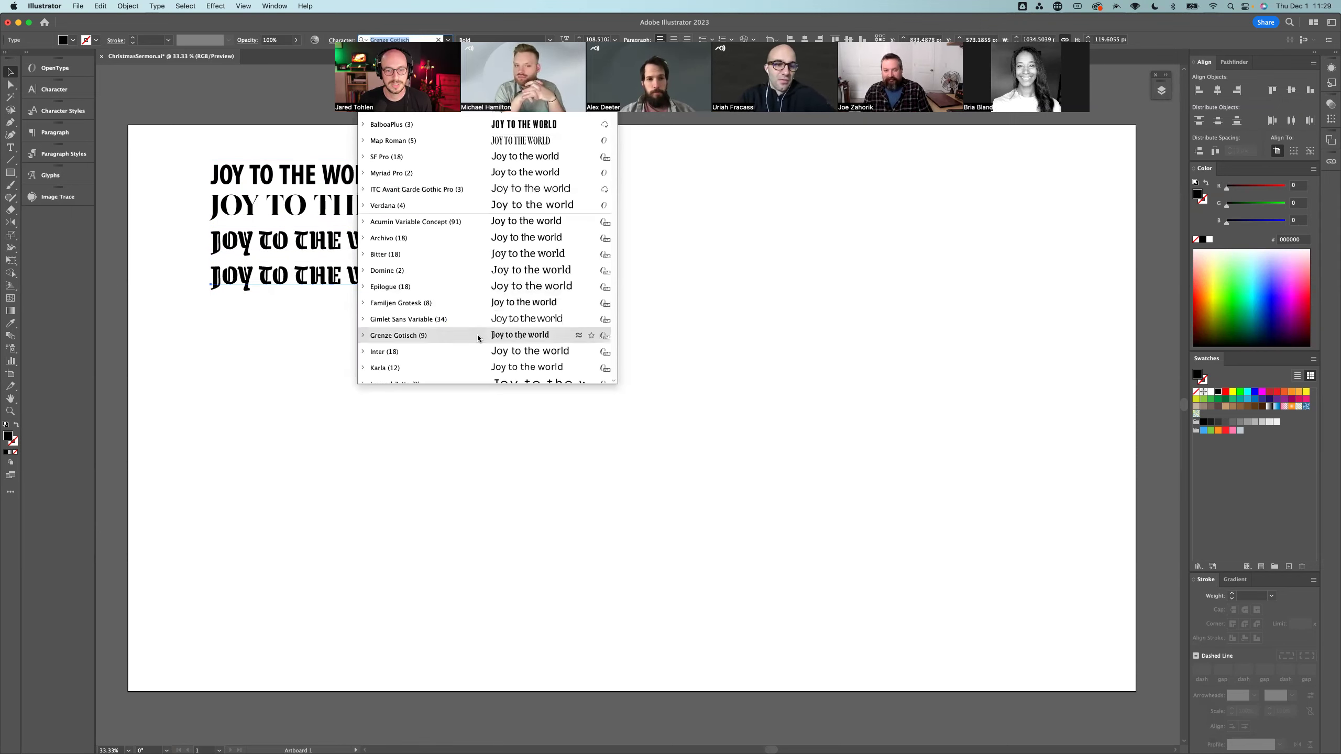
scroll(507, 248, down, 5)
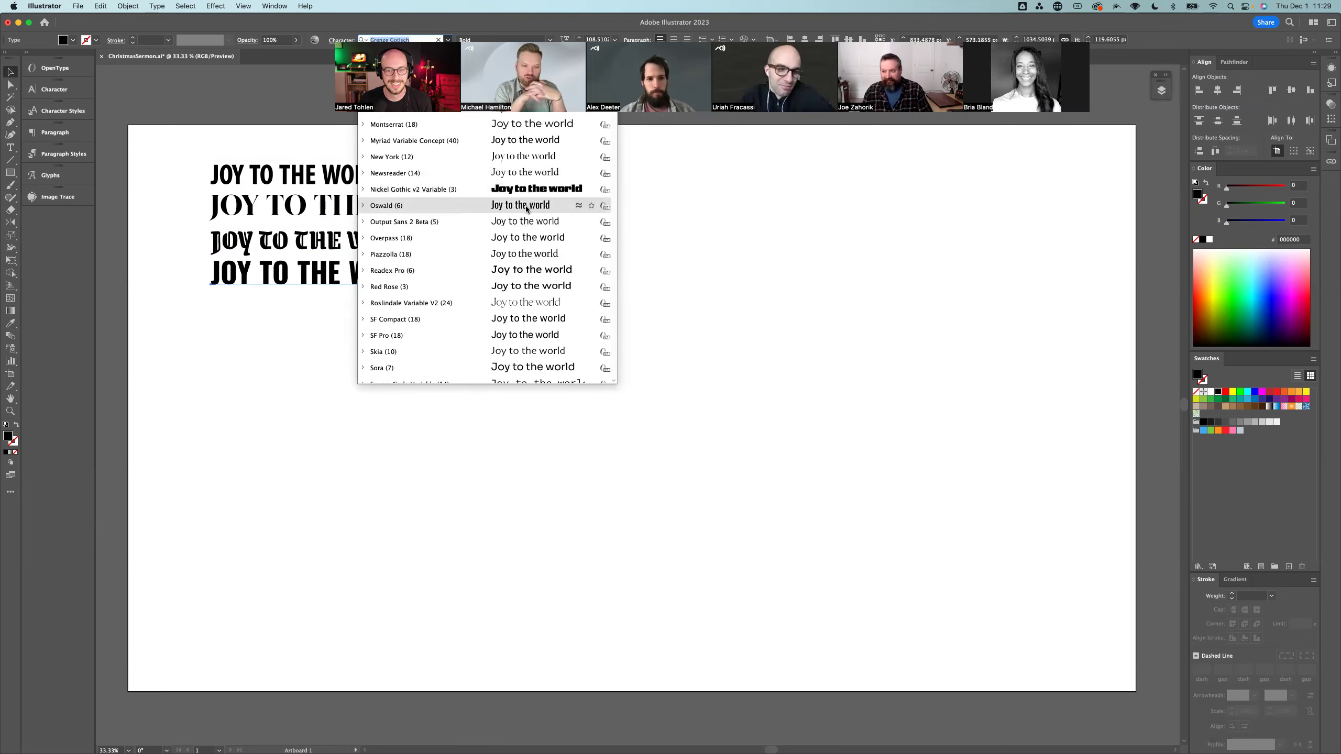
click(527, 302)
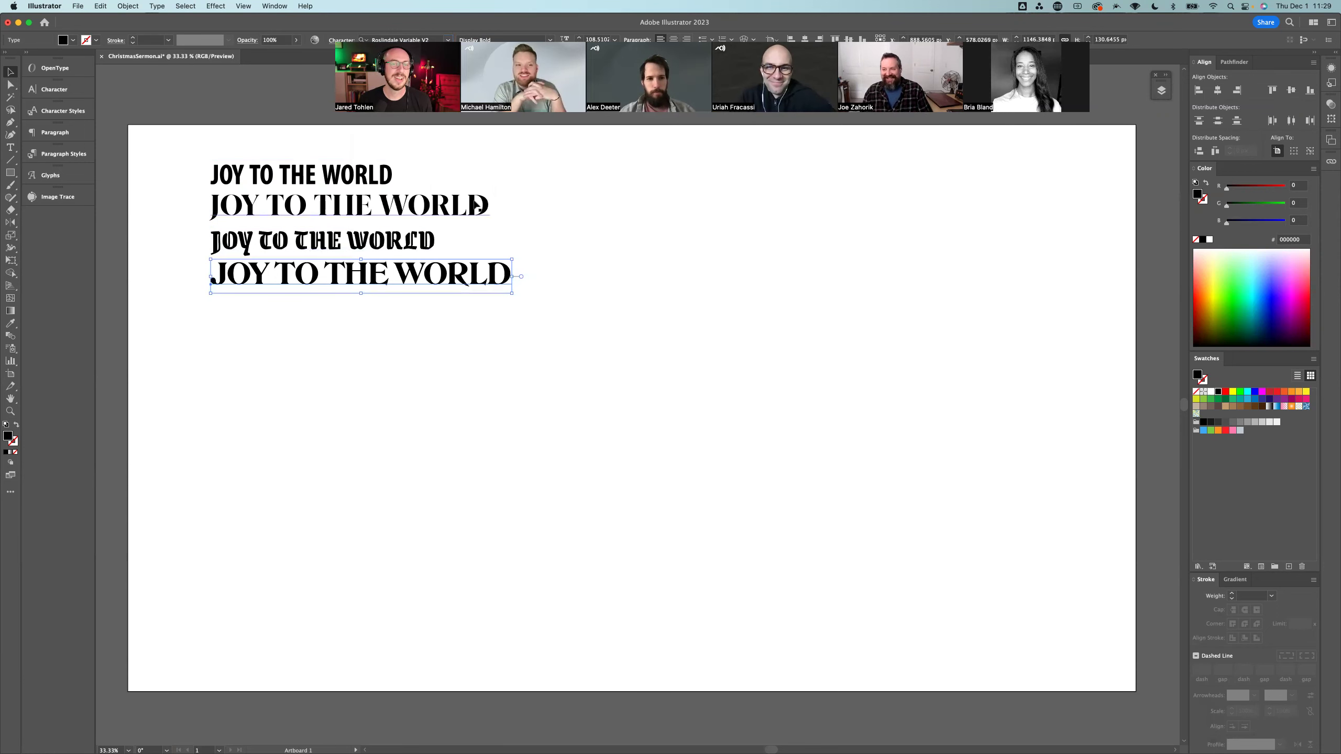
Step: Turn off All Caps for all four title lines
drag(463, 150, 299, 292)
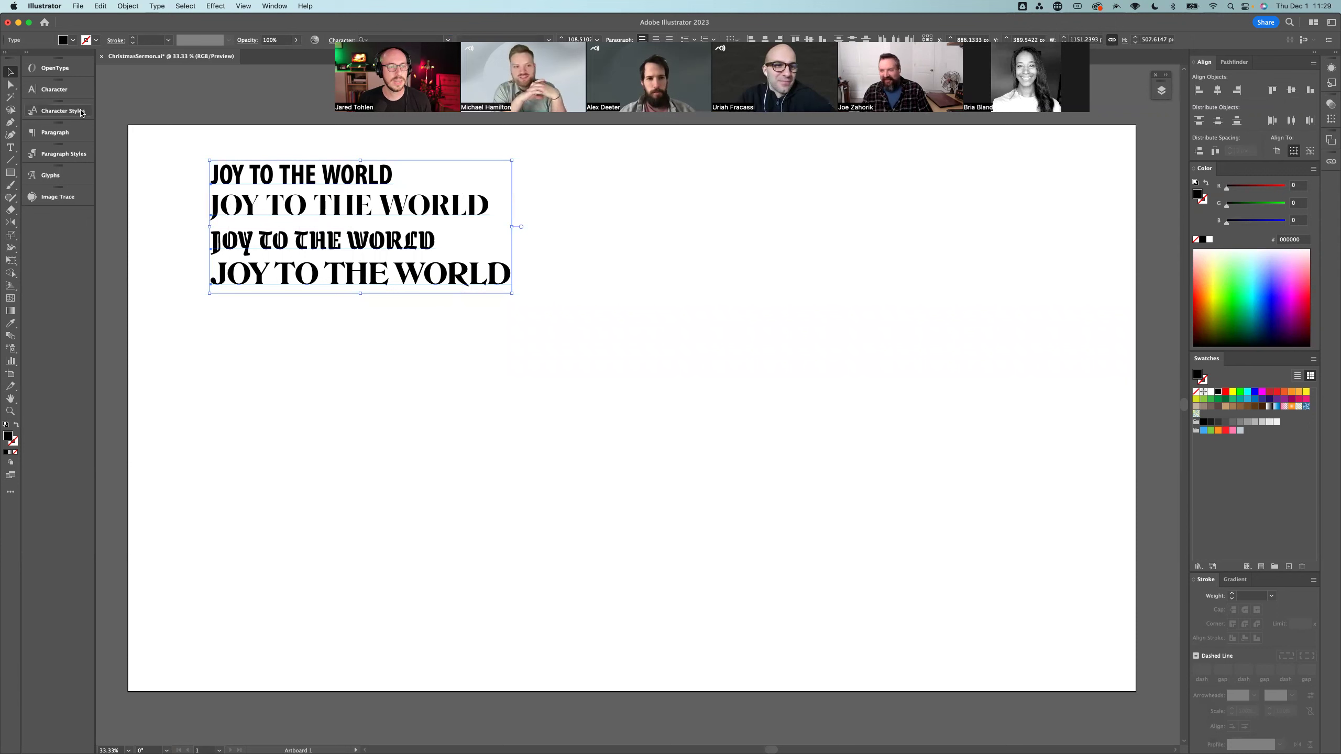
click(80, 91)
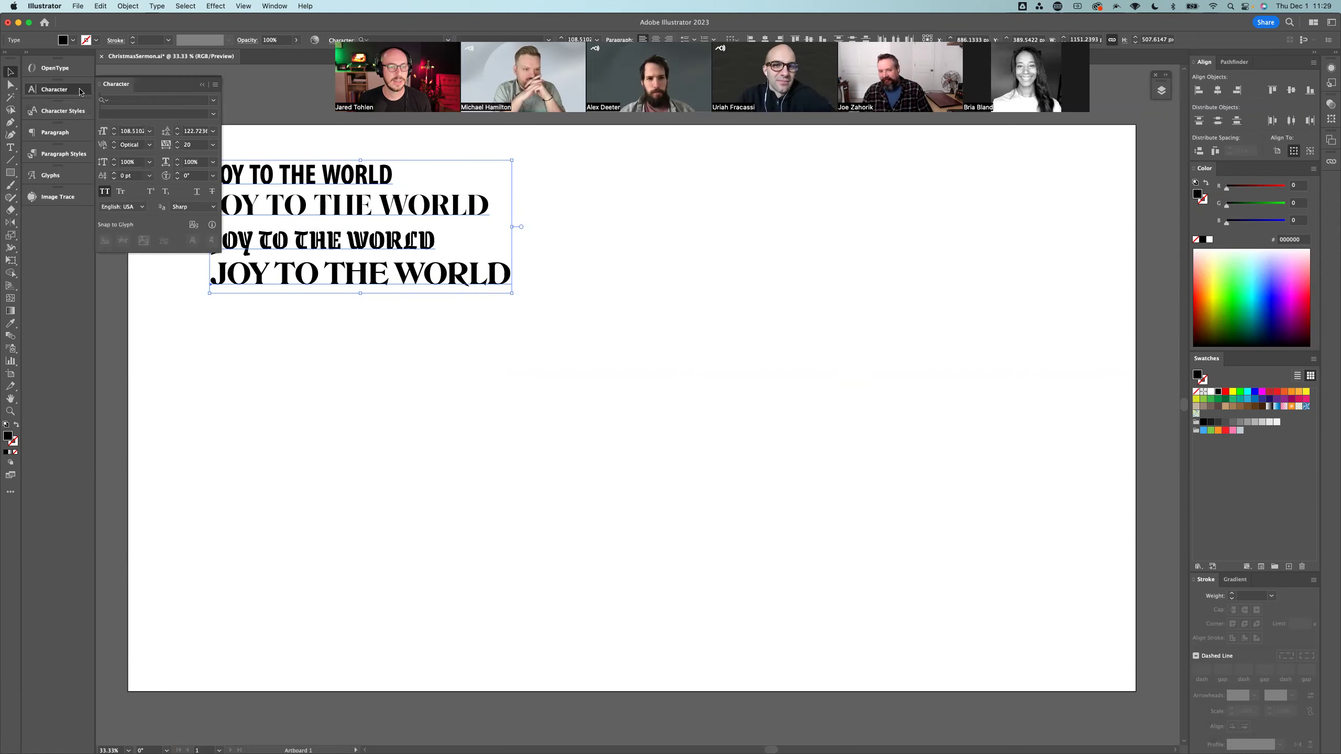
click(105, 191)
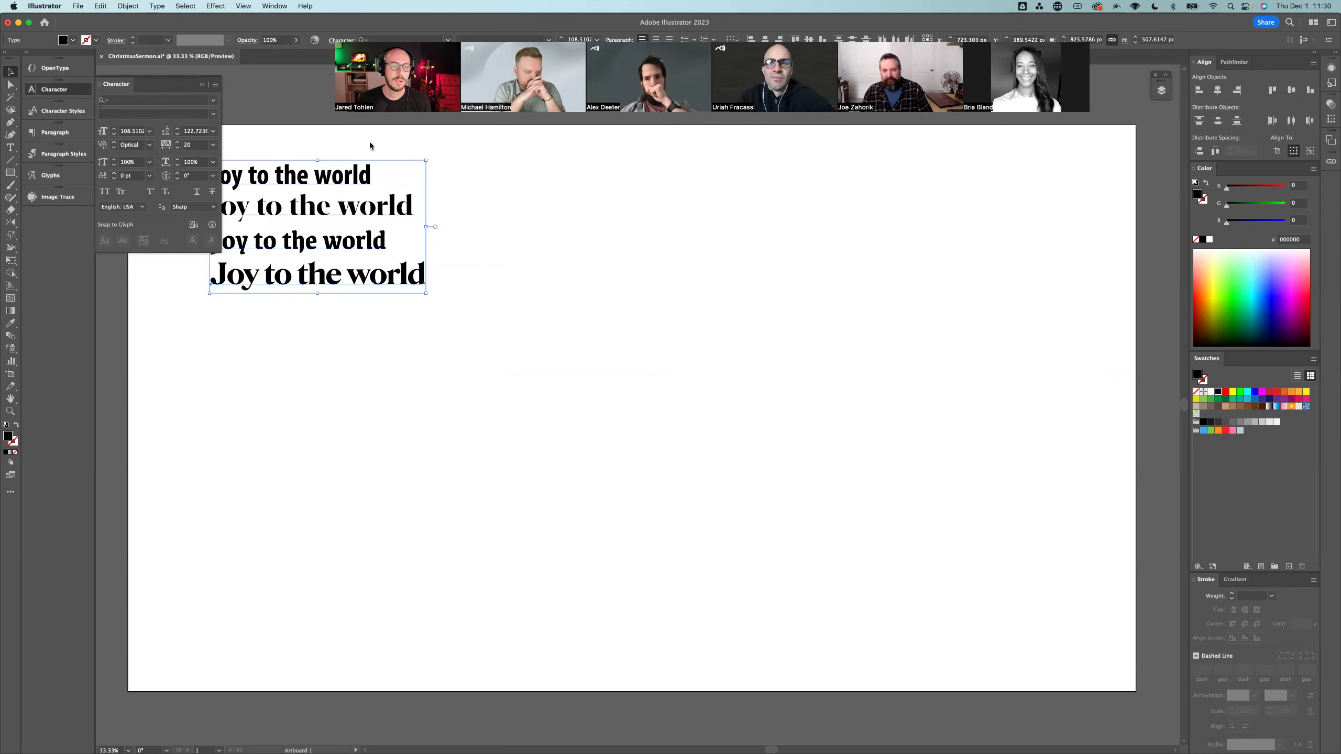
click(283, 159)
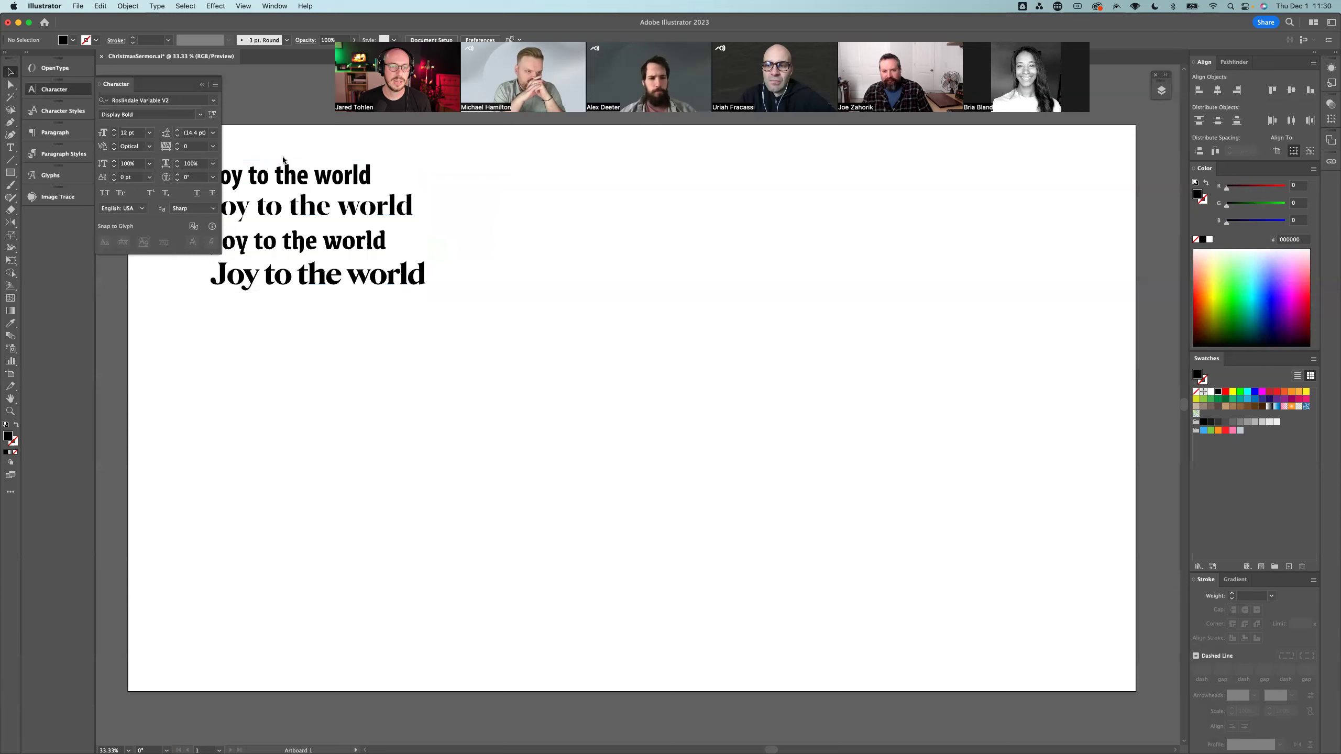
click(78, 93)
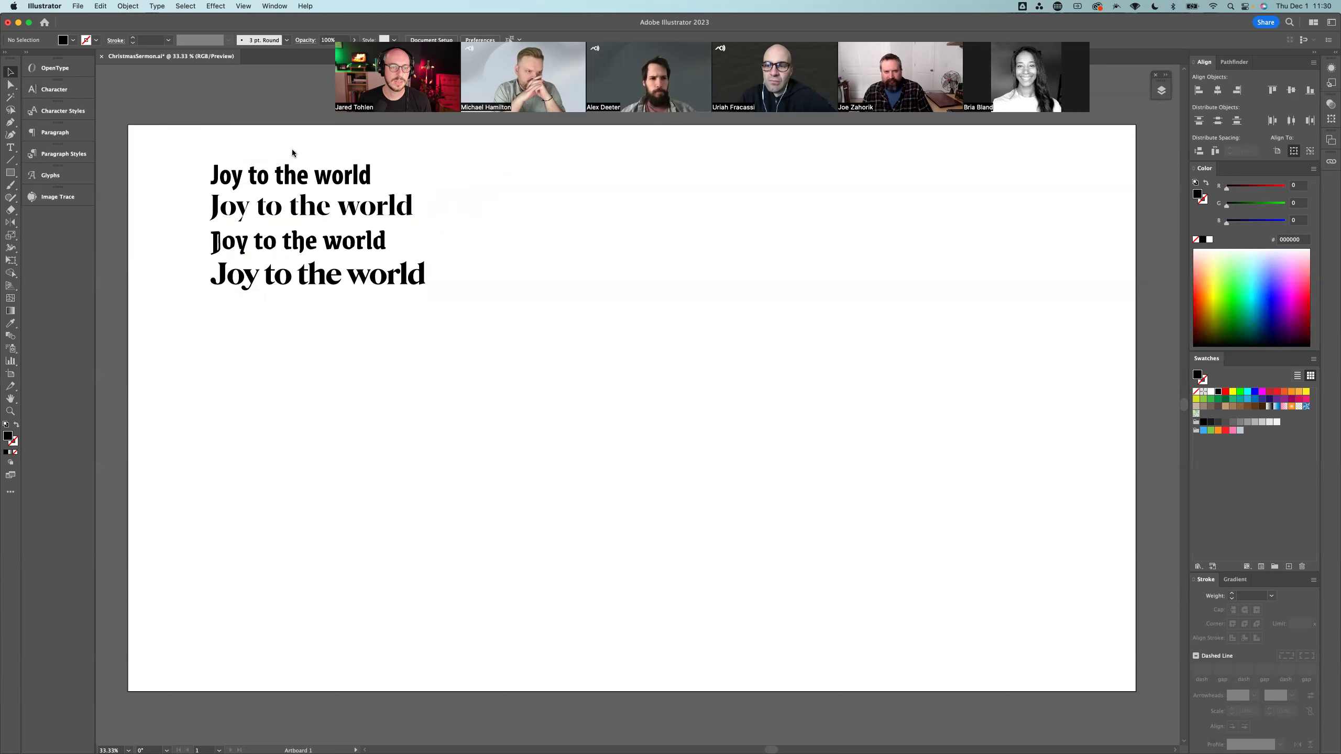
click(308, 181)
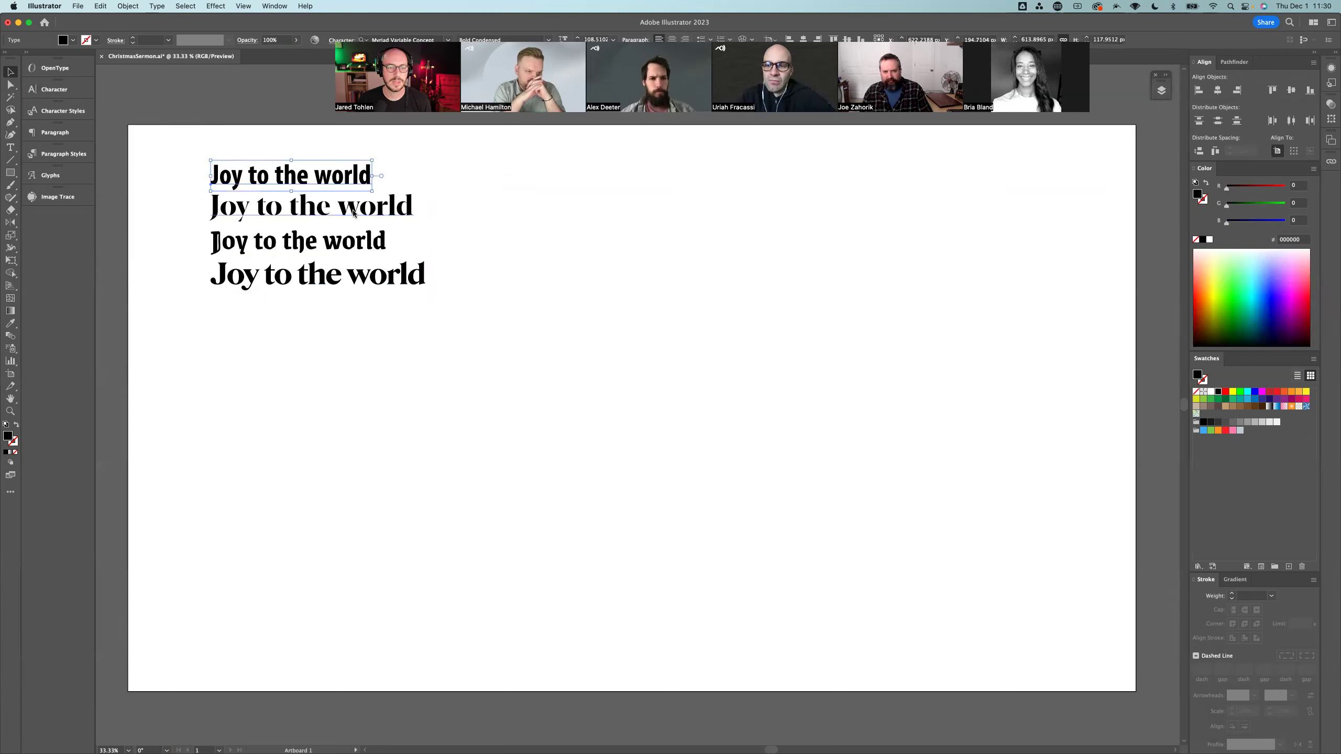
shift+click(353, 211)
shift+click(343, 244)
shift+click(350, 274)
click(481, 213)
Step: Capitalize the "W" in the first title line so it reads "Joy to the World"
key(t)
drag(315, 178, 332, 177)
text(W)
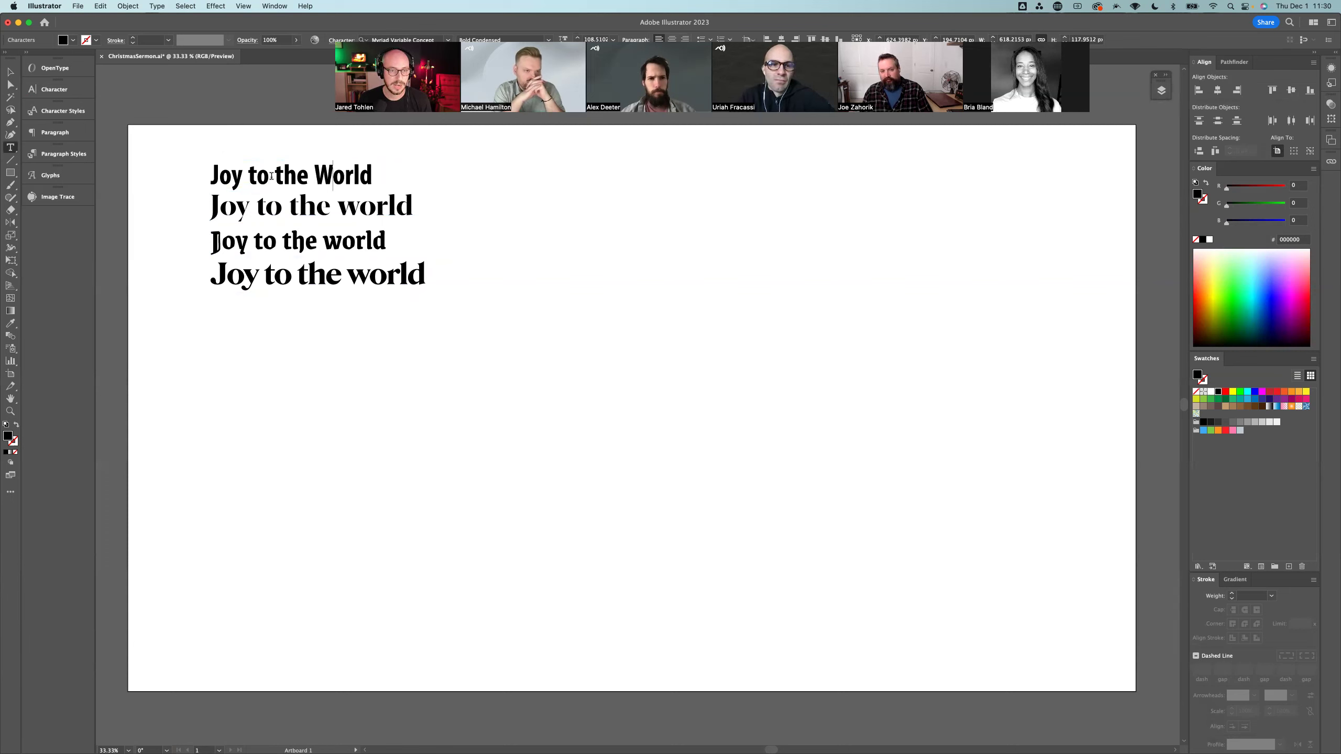
Step: Try converting all four title lines to Title Case
key(Escape)
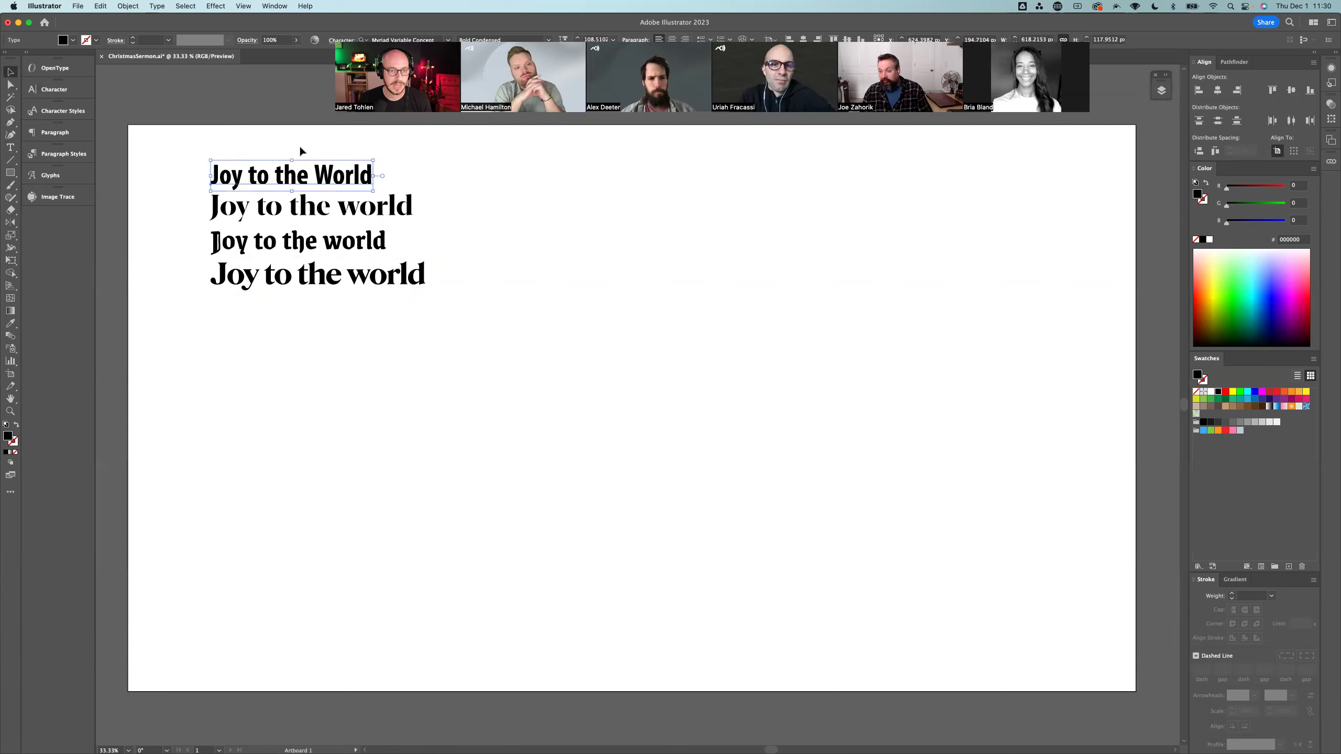
click(299, 144)
click(373, 216)
shift+click(306, 242)
shift+click(243, 285)
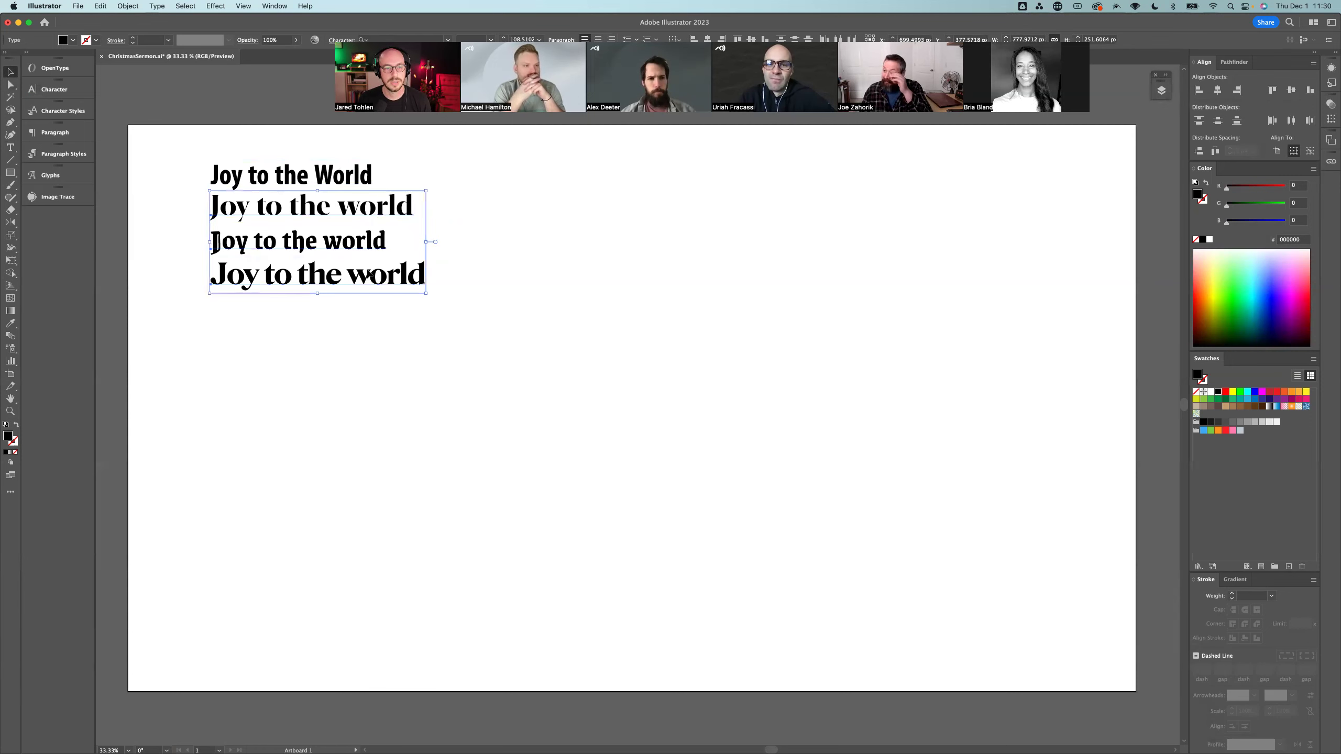
shift+click(298, 180)
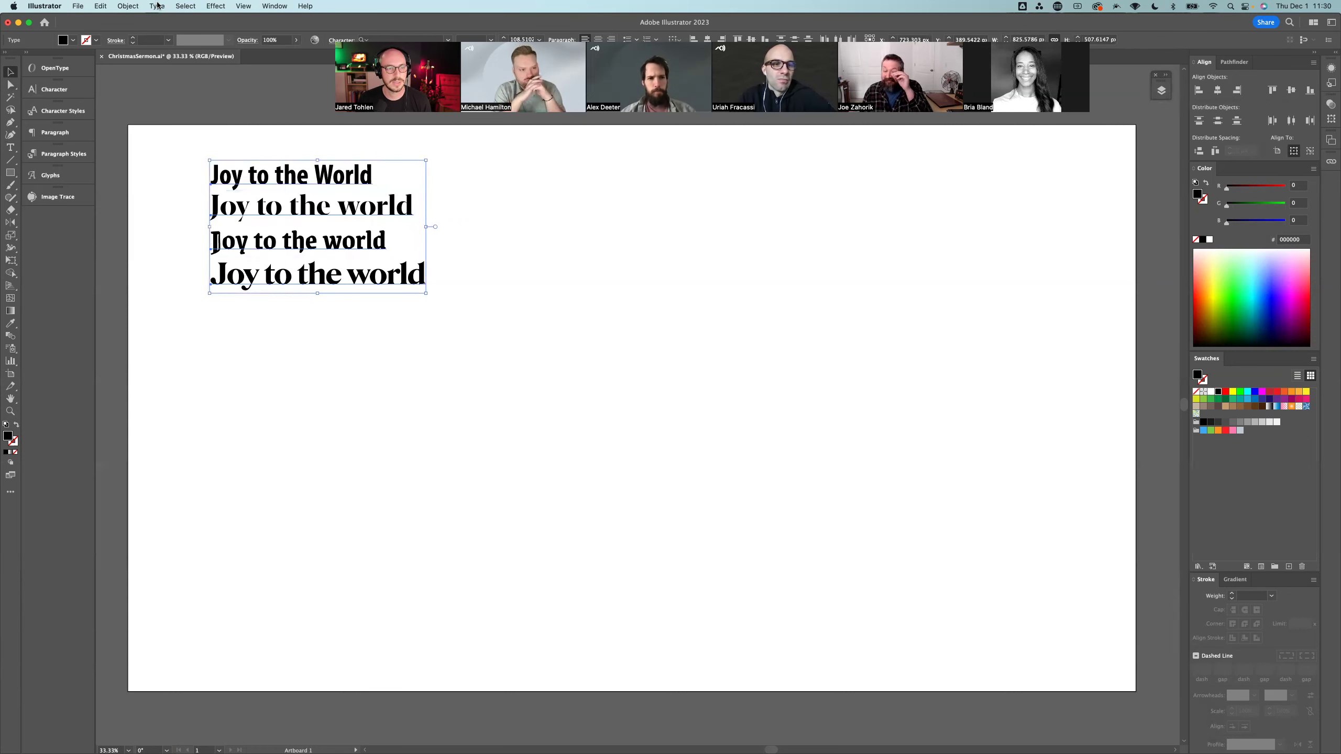
click(157, 6)
mouse_move(248, 177)
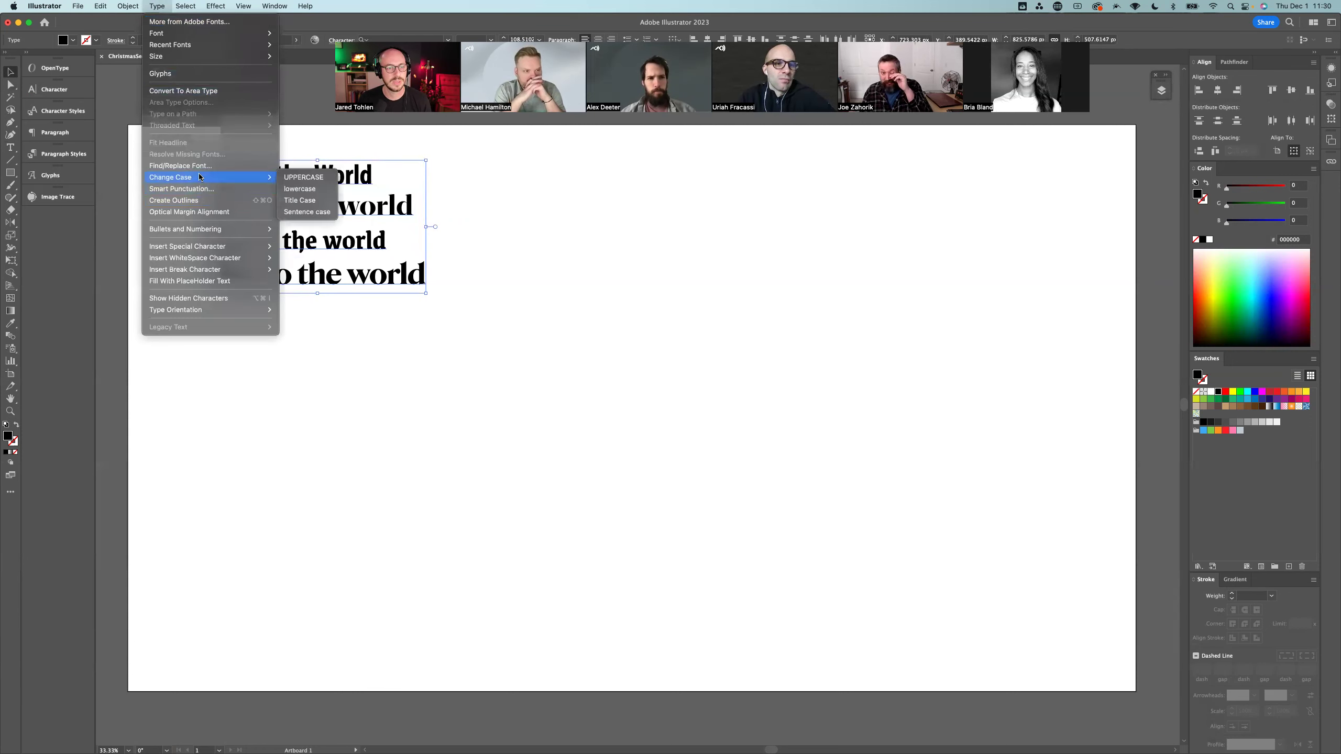
click(317, 201)
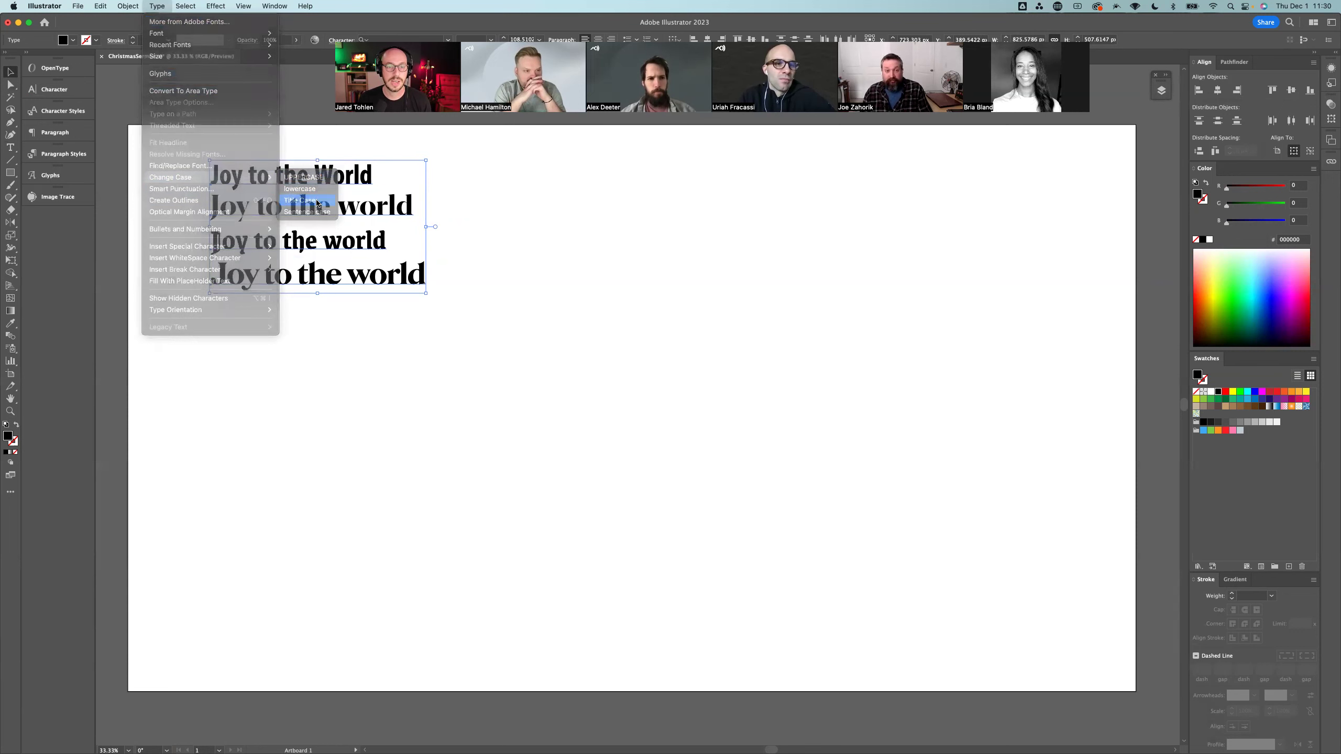
Step: Undo the Title Case conversion of the title lines
key(t)
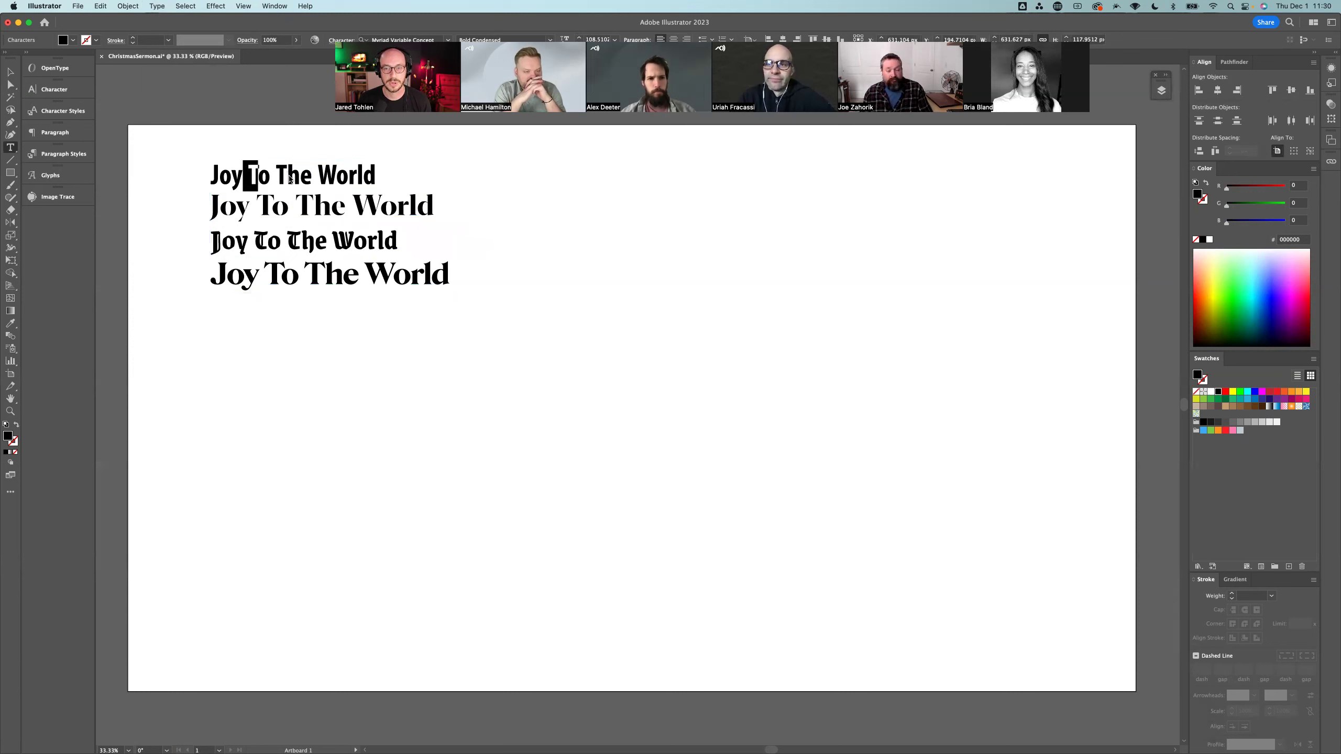
key(Escape)
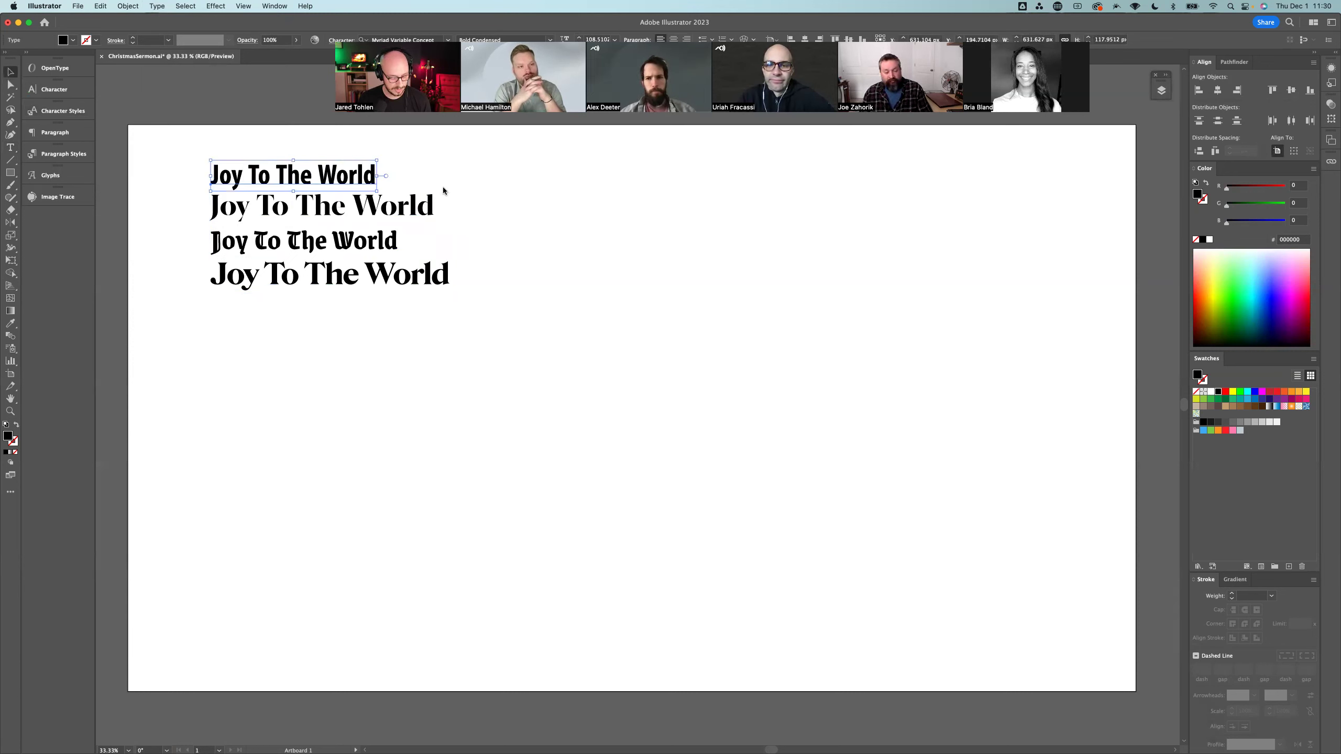
key(super+z)
click(464, 182)
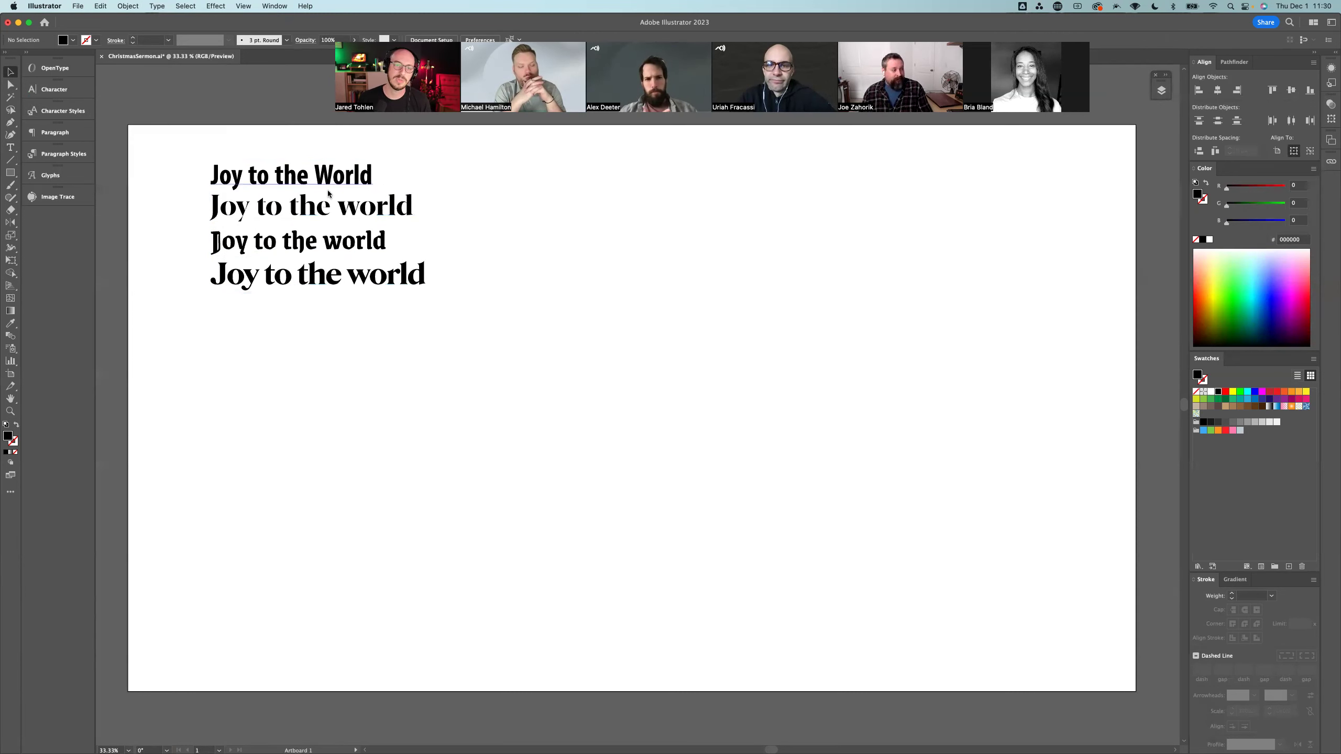
Step: Capitalize the "W" in the second, third and fourth title lines so each reads "Joy to the World"
key(t)
drag(349, 207, 345, 279)
text(W)
text(W)
text(W)
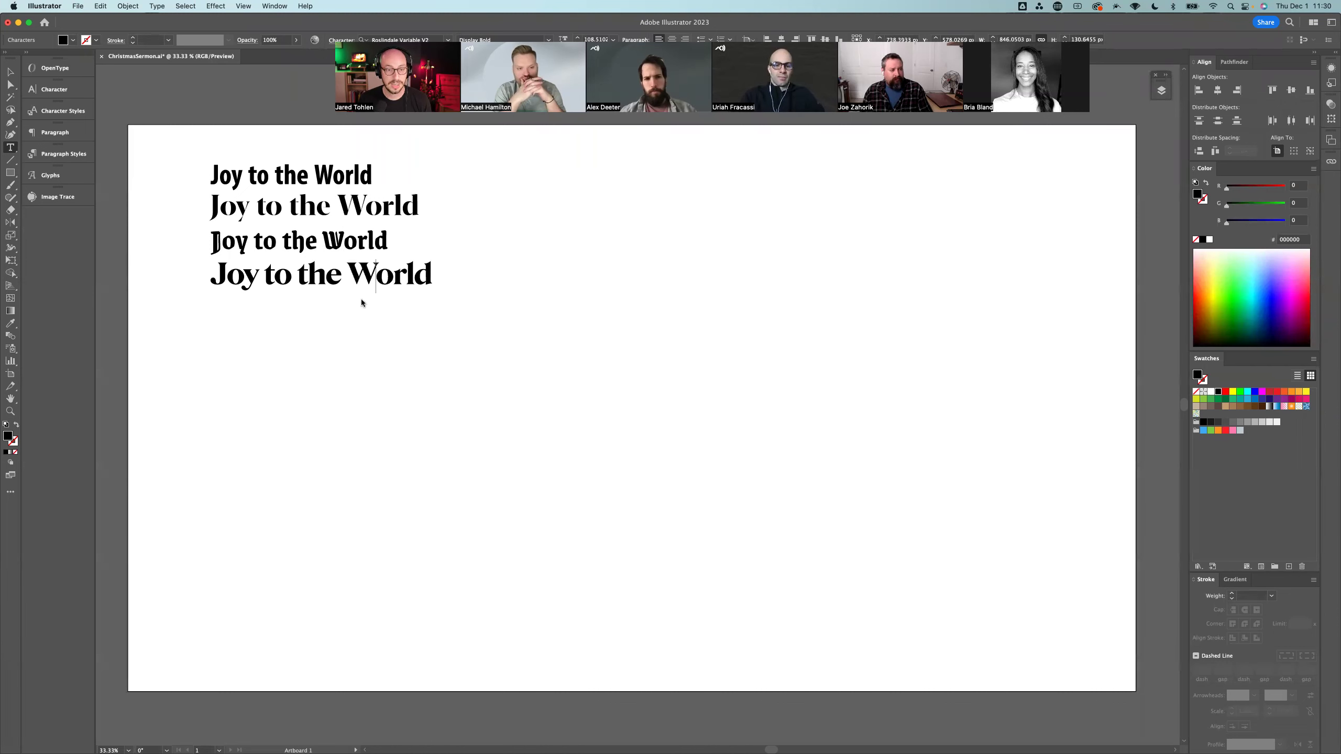
click(10, 72)
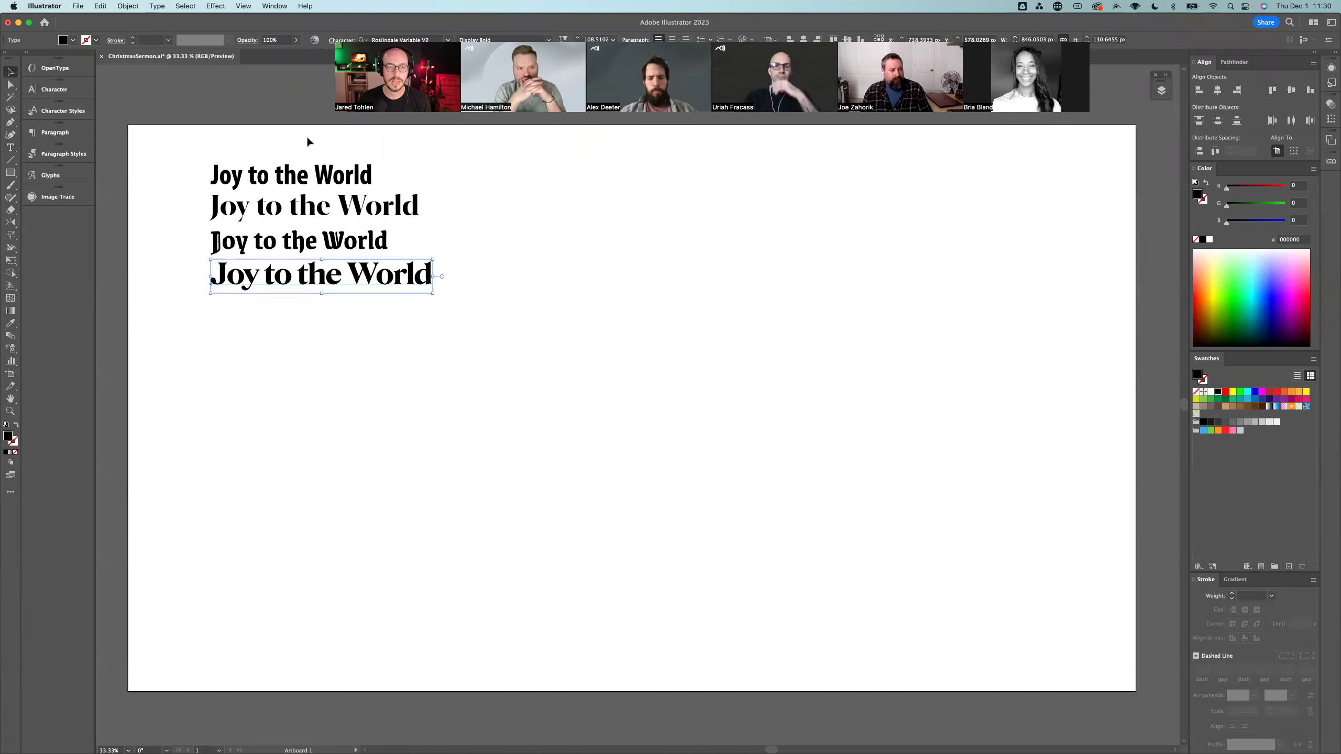
click(306, 135)
Step: Turn on All Caps for all four title lines
drag(208, 320, 364, 260)
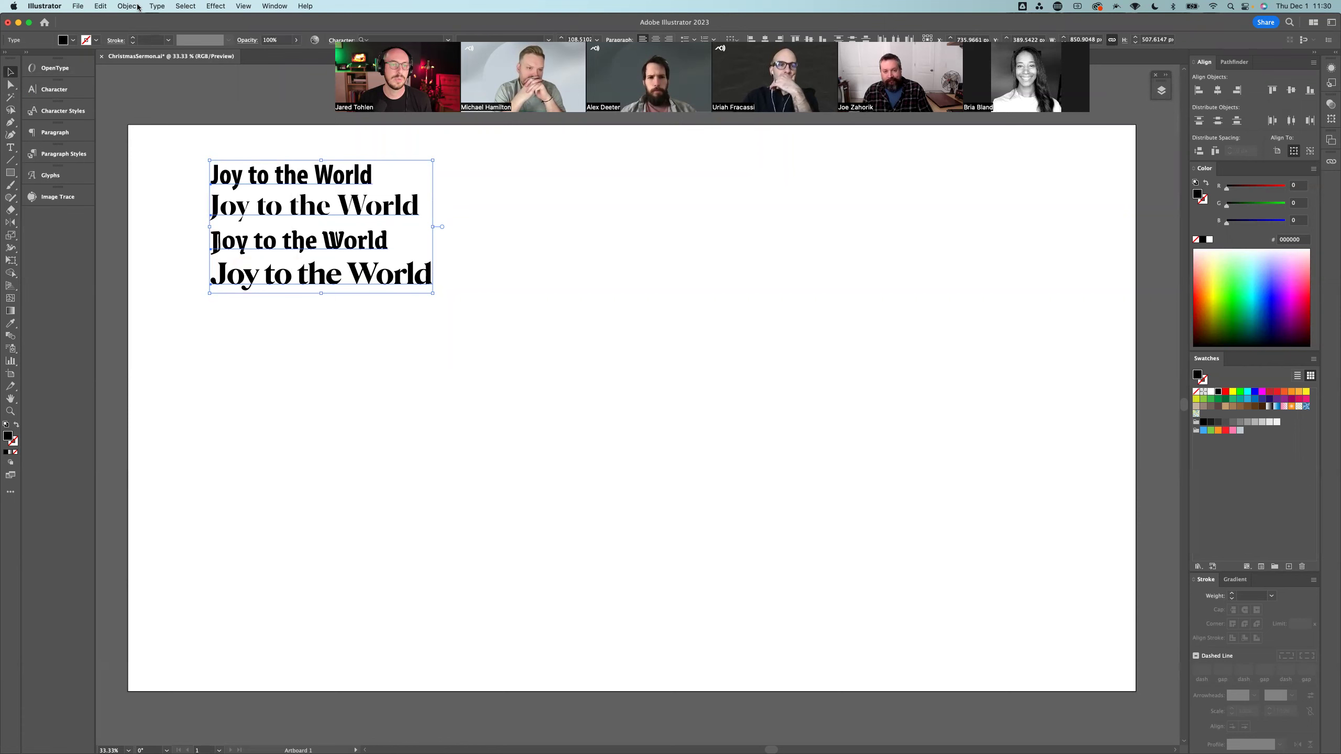
click(157, 5)
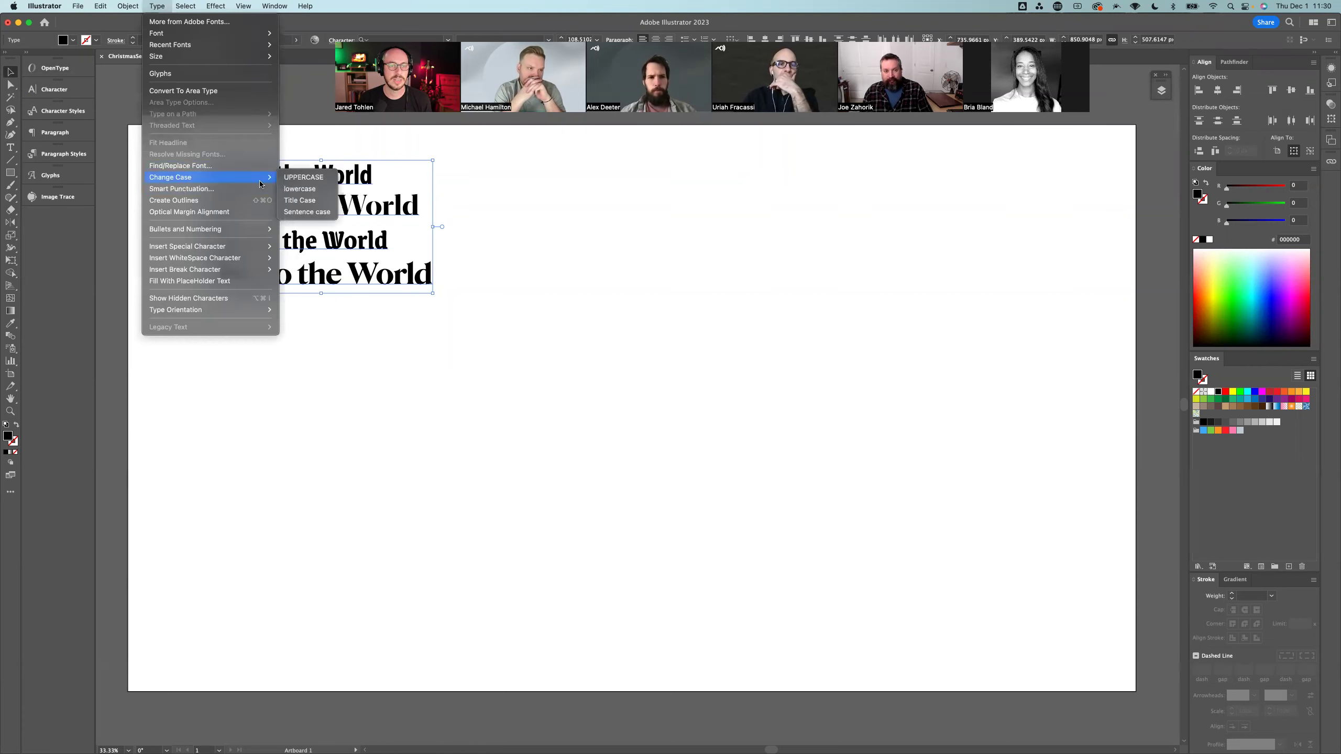
click(321, 283)
key(super+z)
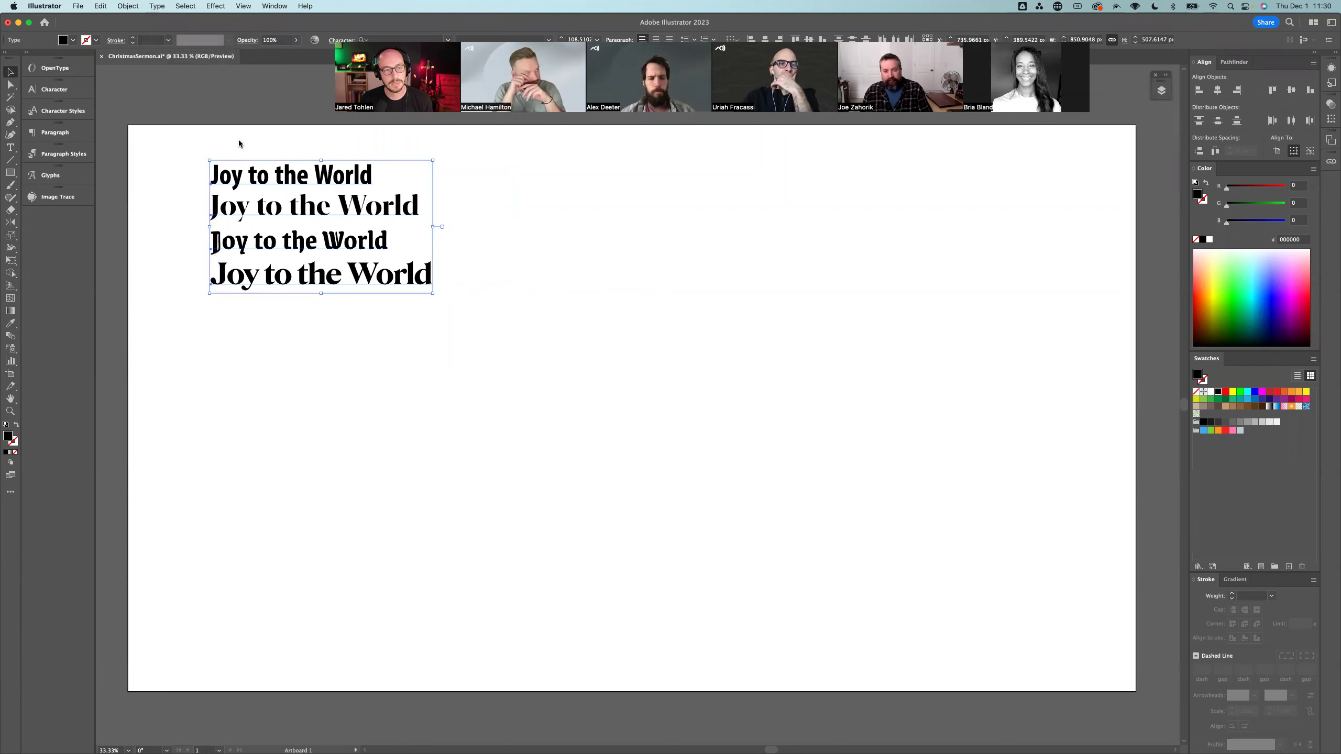
click(50, 90)
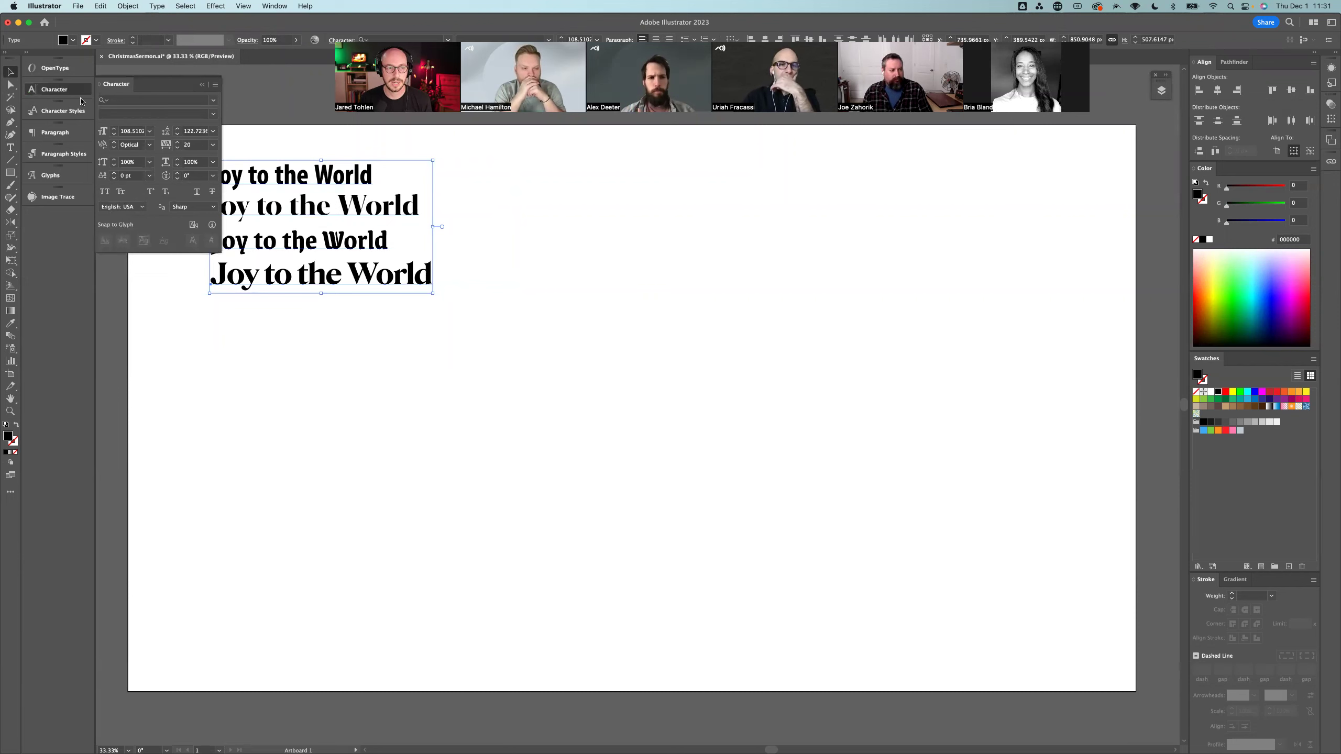
click(104, 192)
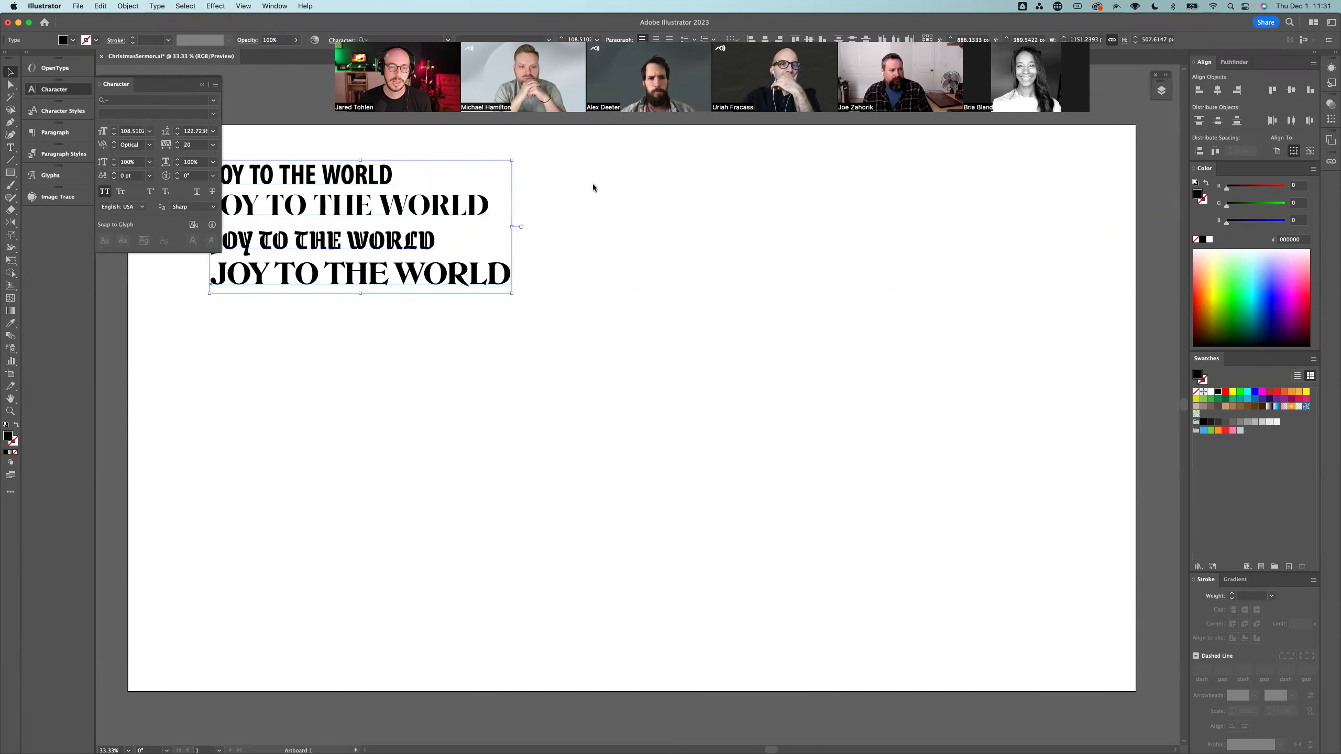
click(561, 192)
Step: Duplicate the first title line into the empty area beside it and turn off All Caps for the copy
drag(383, 180, 721, 186)
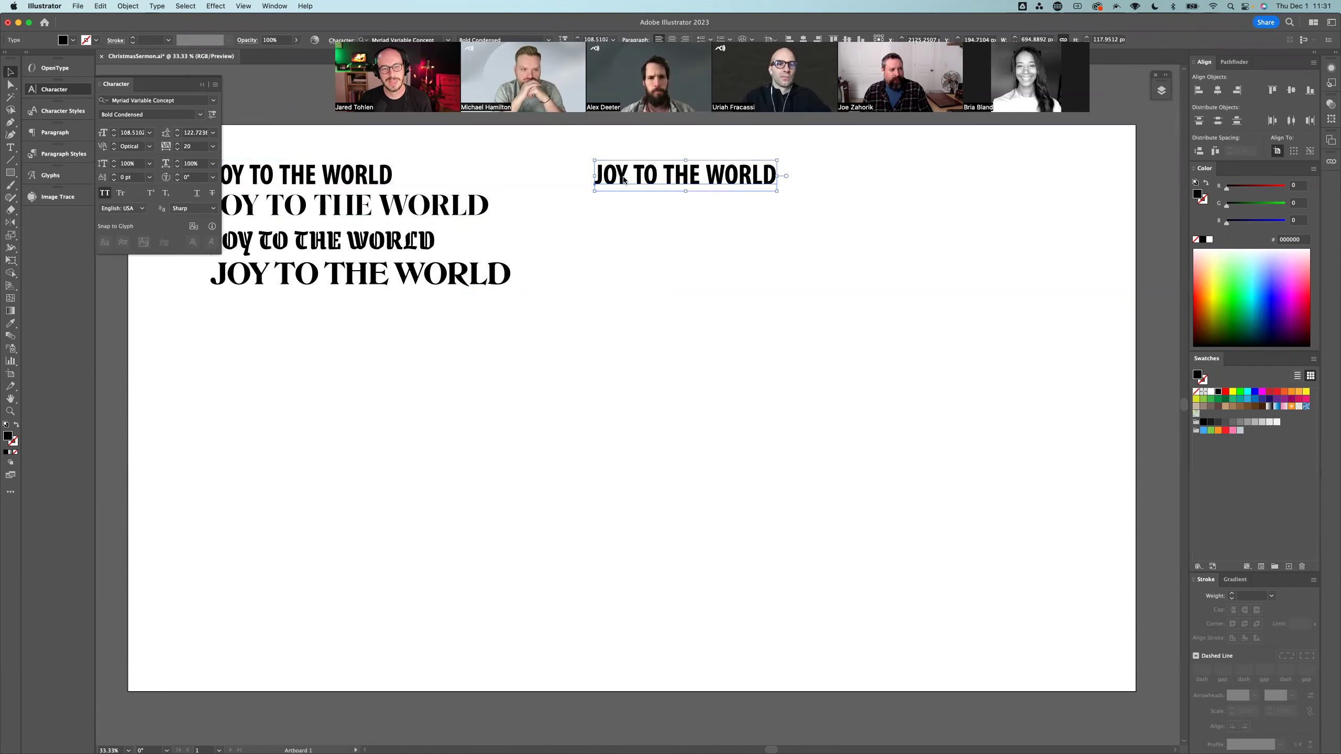
click(106, 195)
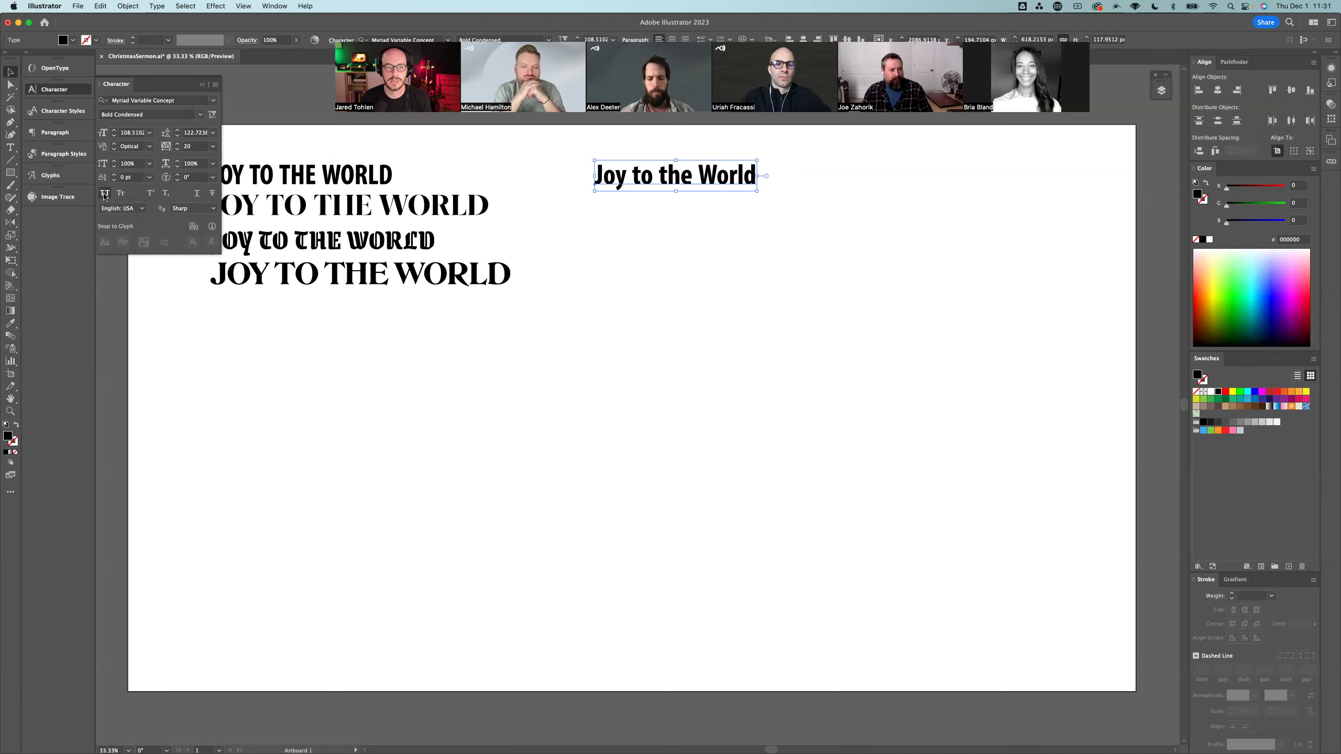
click(545, 159)
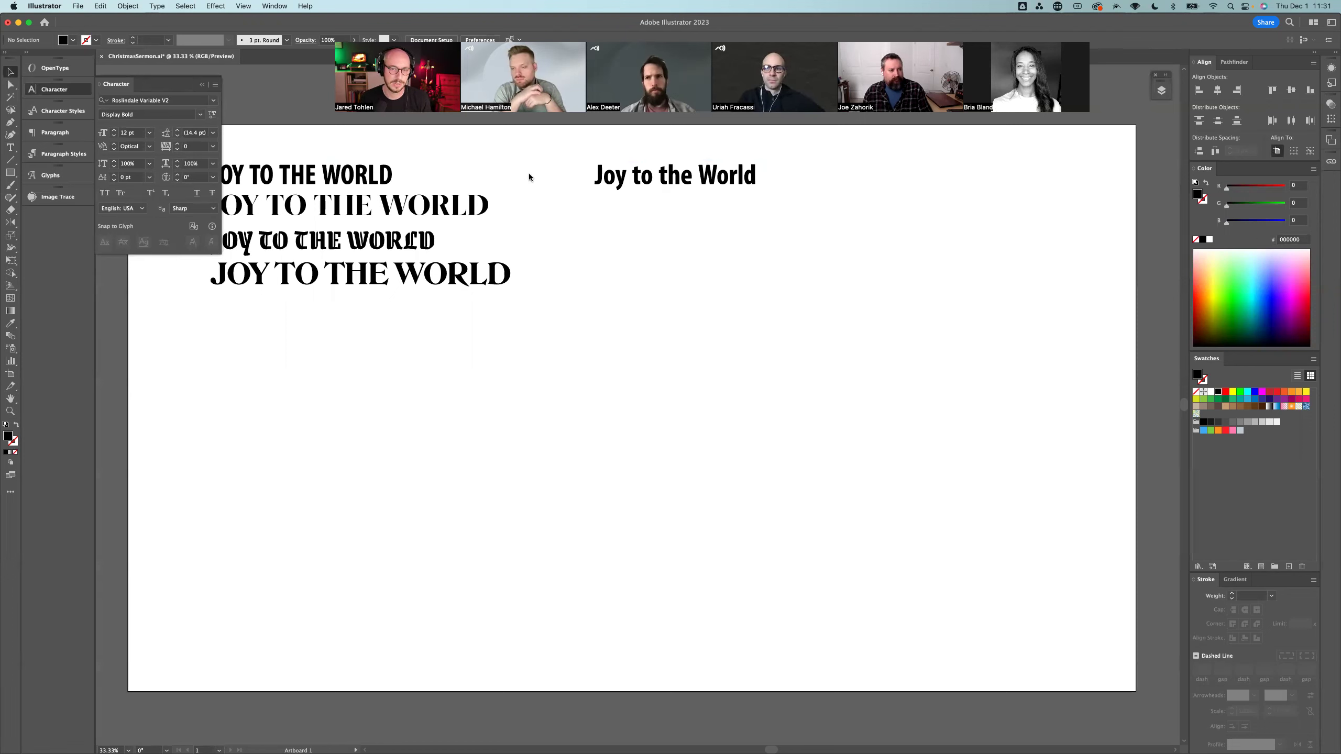
Step: Duplicate the fourth title line below itself and set the copy's font to Map Roman Variable Extra Condensed
click(431, 279)
click(431, 280)
drag(431, 280, 418, 316)
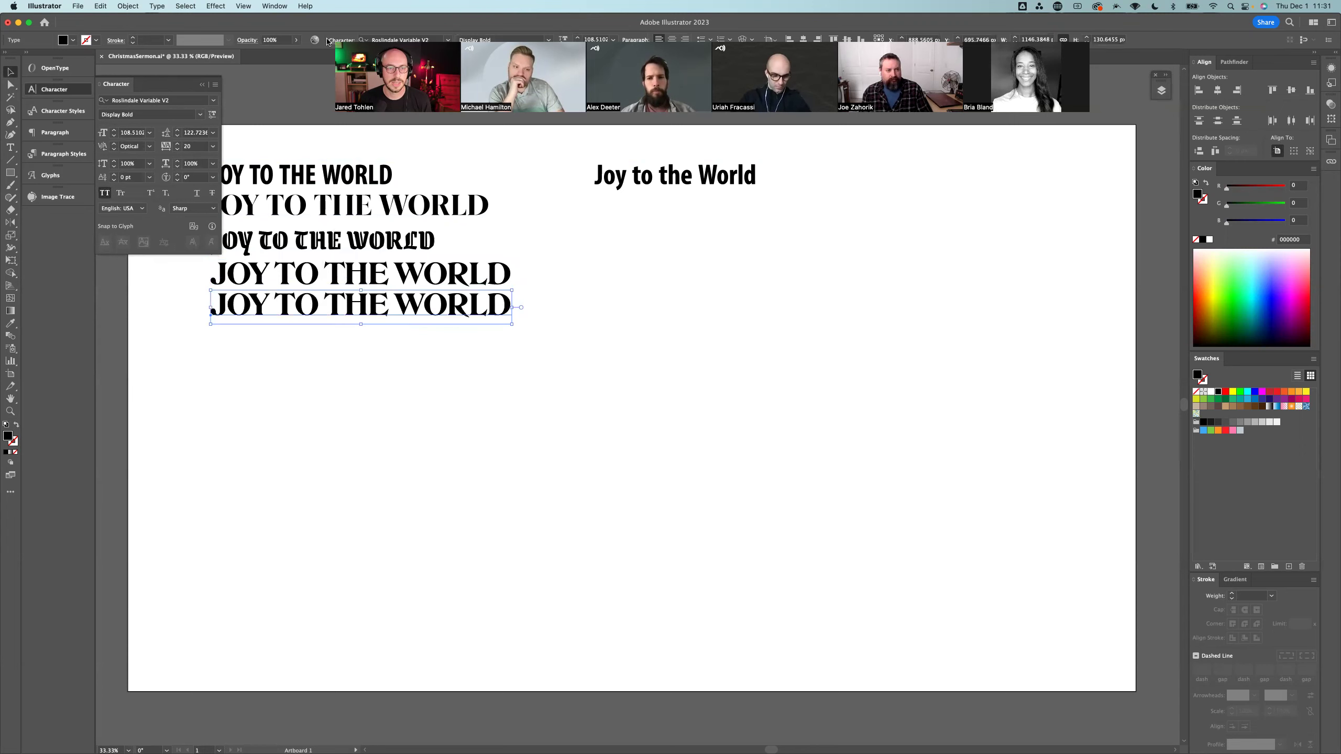
click(392, 39)
text(map)
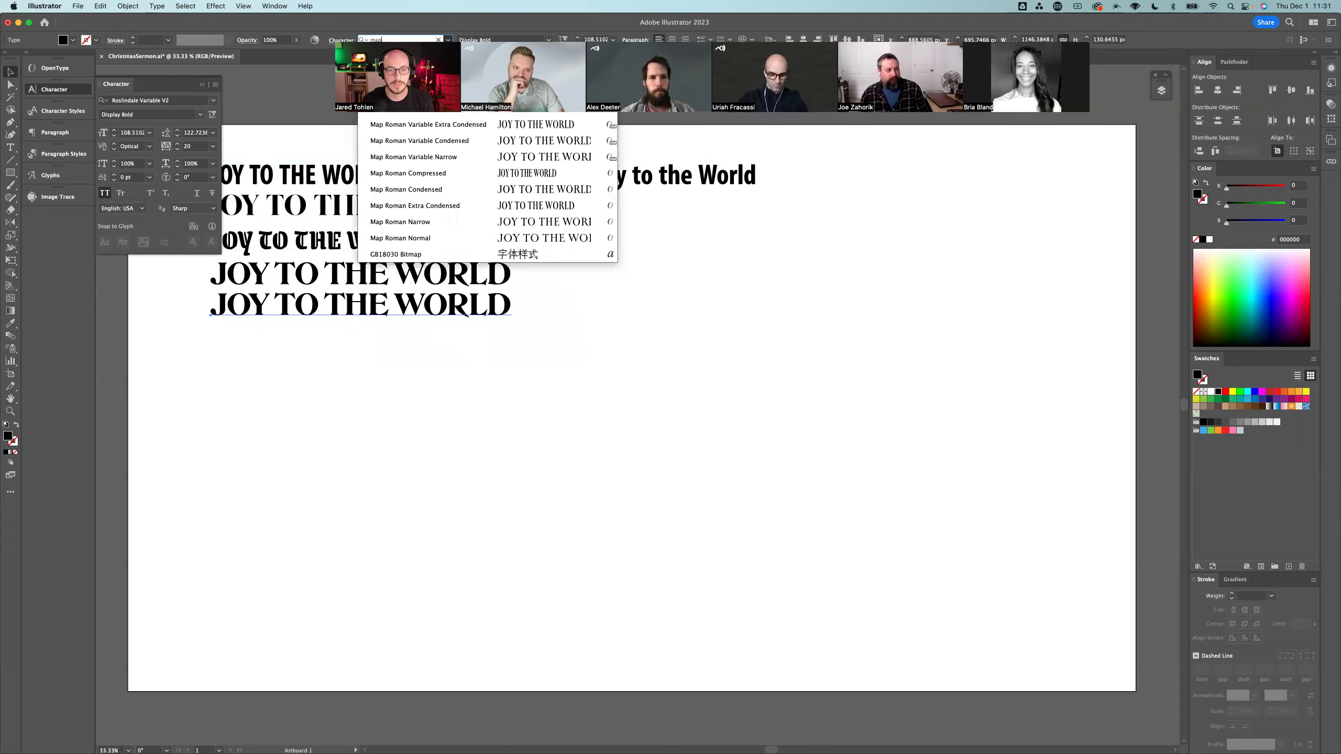
click(413, 126)
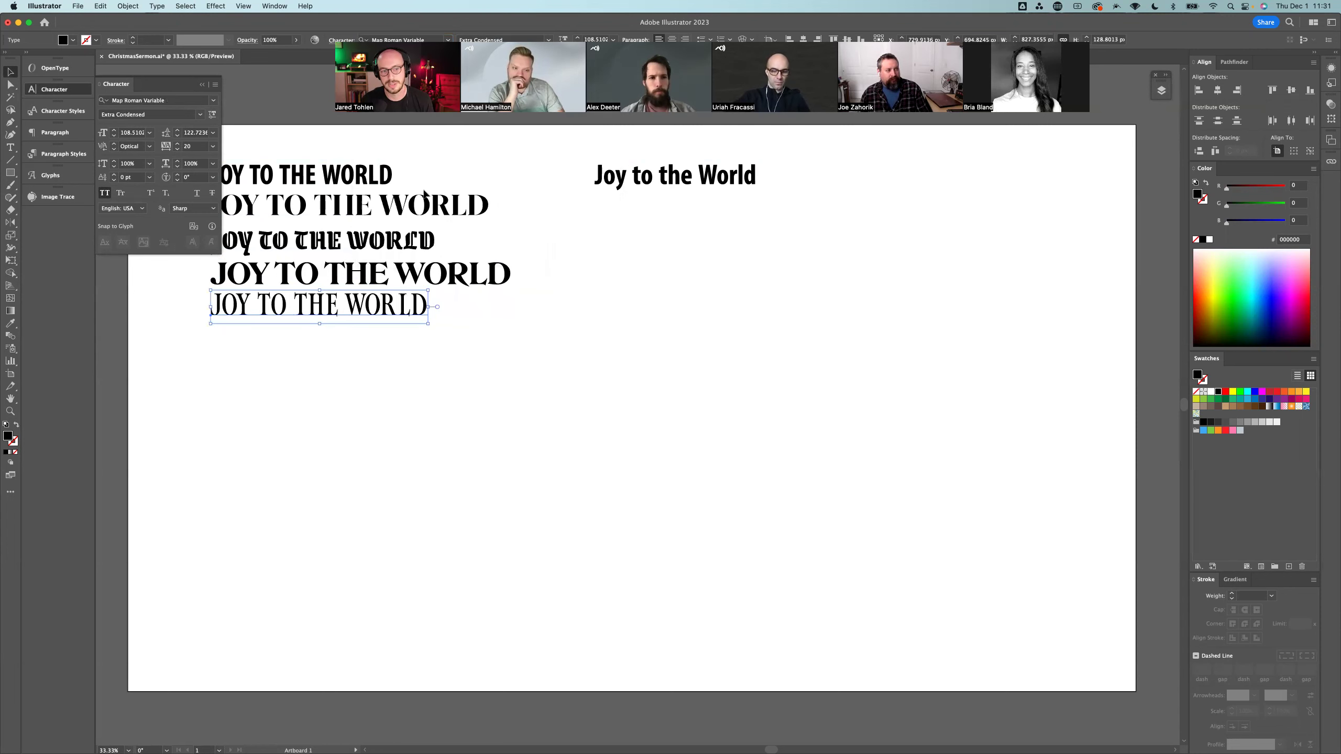
click(440, 351)
Step: Duplicate the fifth title line below itself and set the new copy's font to BalboaPlus
click(318, 312)
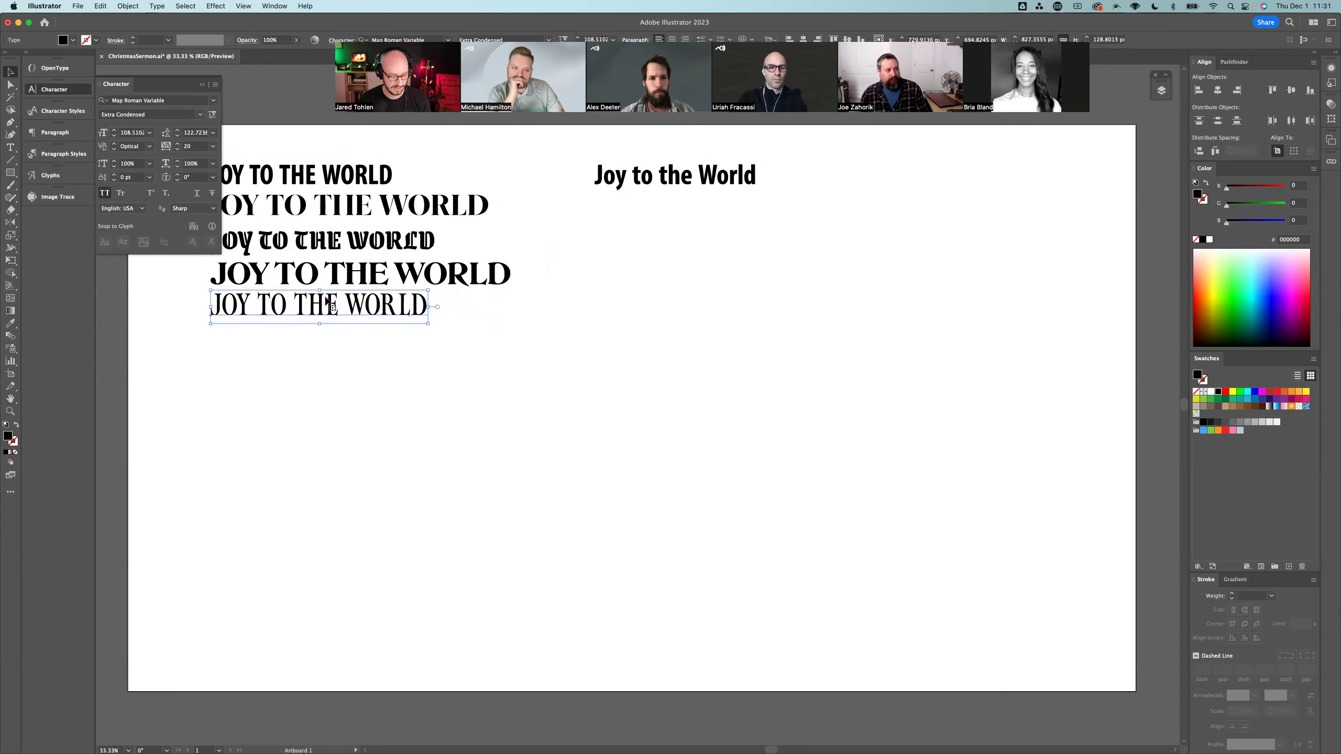
drag(318, 311, 345, 346)
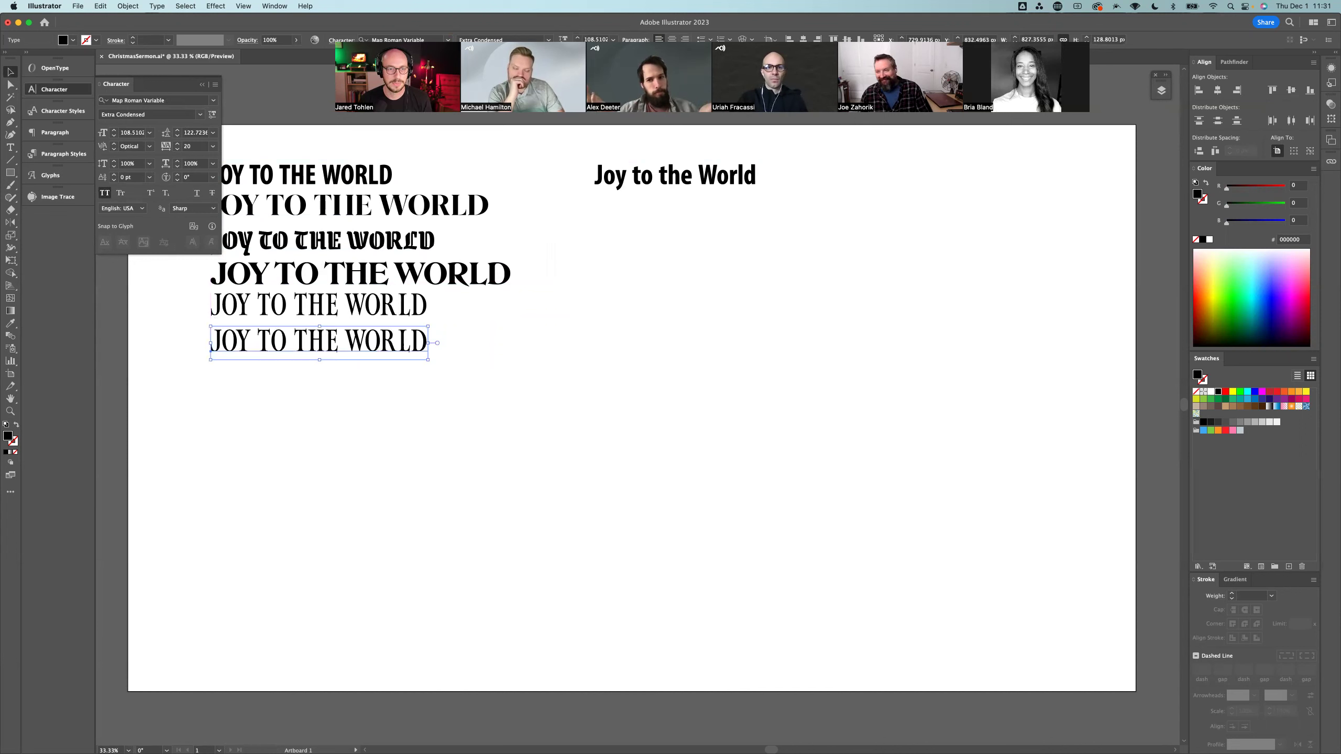
click(397, 40)
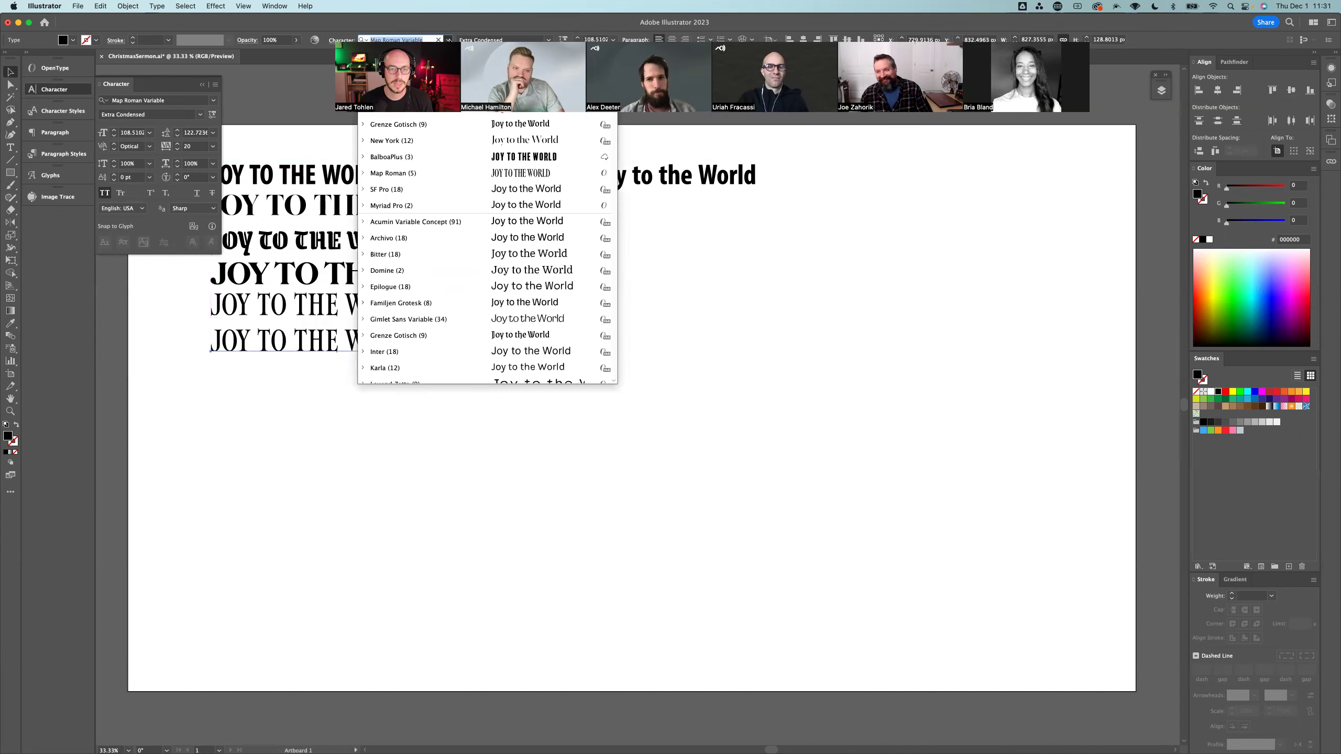
click(478, 158)
click(362, 315)
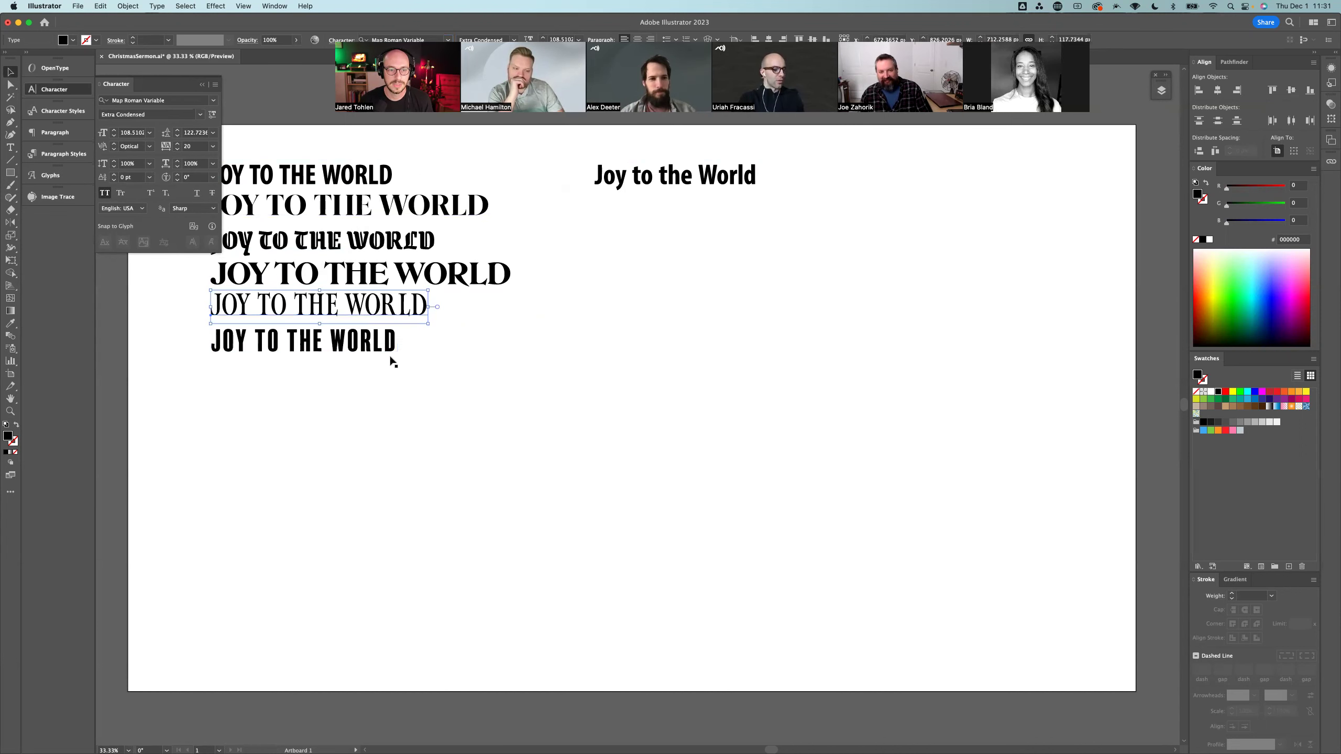
Step: Delete the separate title copy beside the stack and turn off All Caps for the six stacked title lines
click(667, 181)
key(Delete)
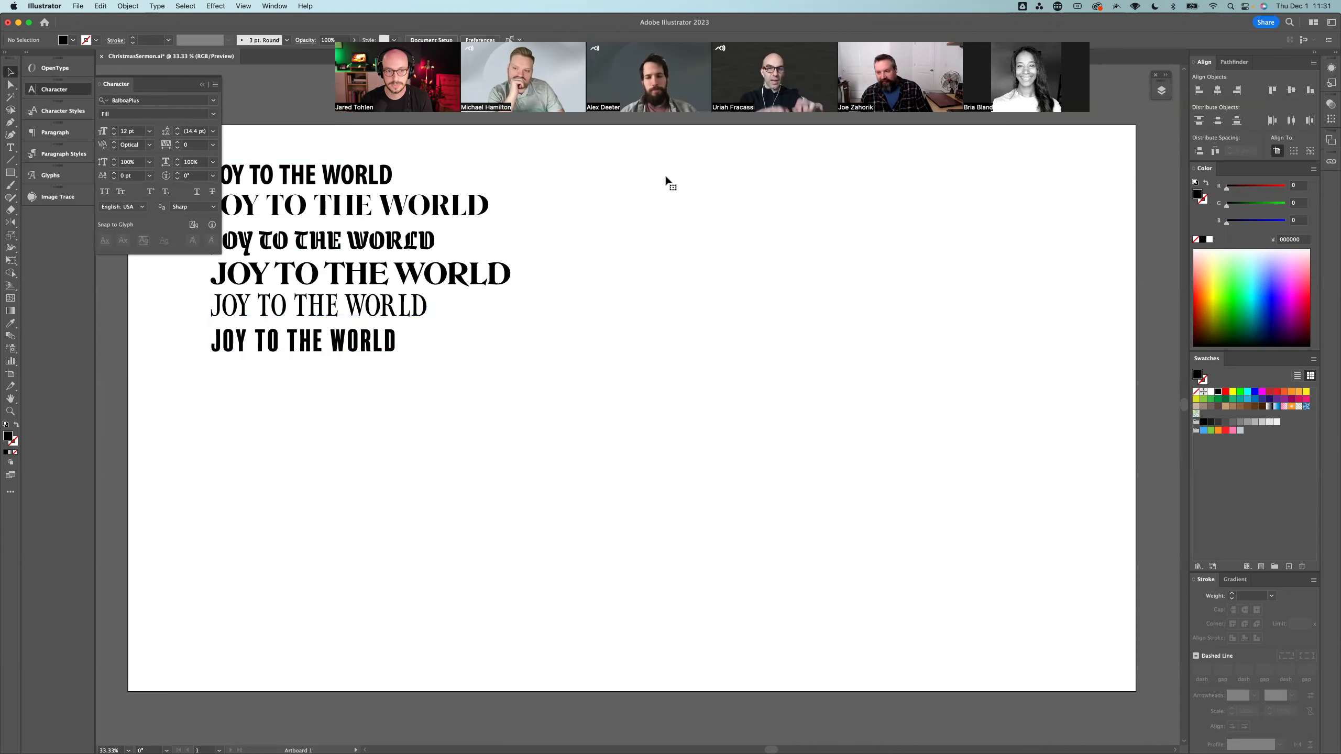
drag(473, 162, 234, 419)
click(108, 193)
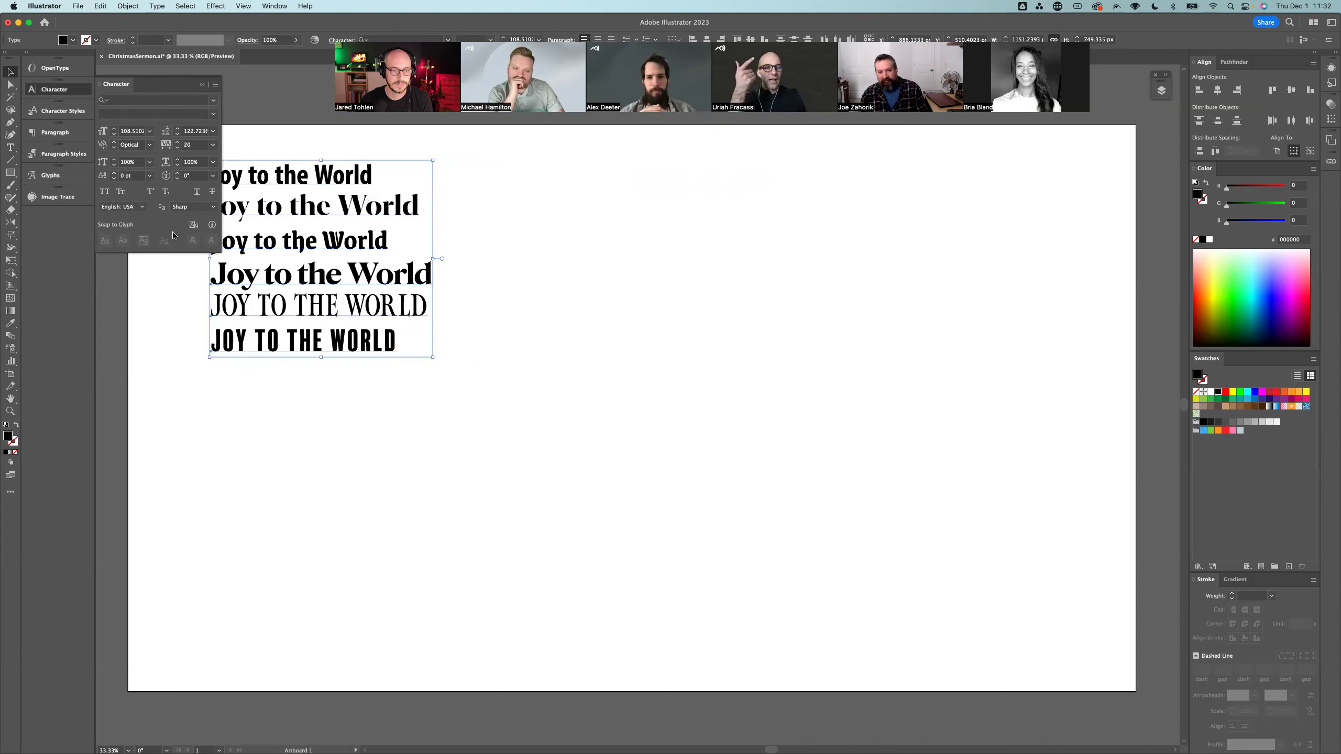
click(338, 309)
shift+click(337, 348)
double_click(340, 311)
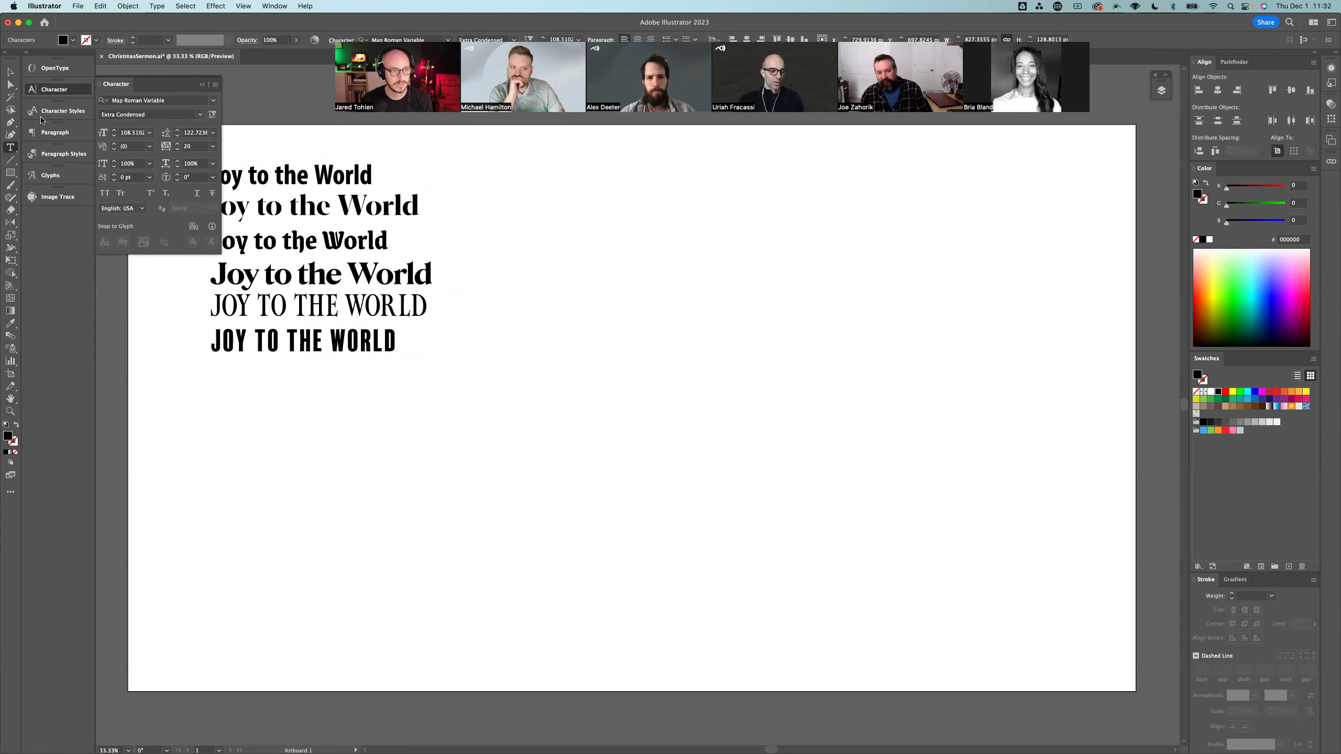
click(11, 72)
click(634, 274)
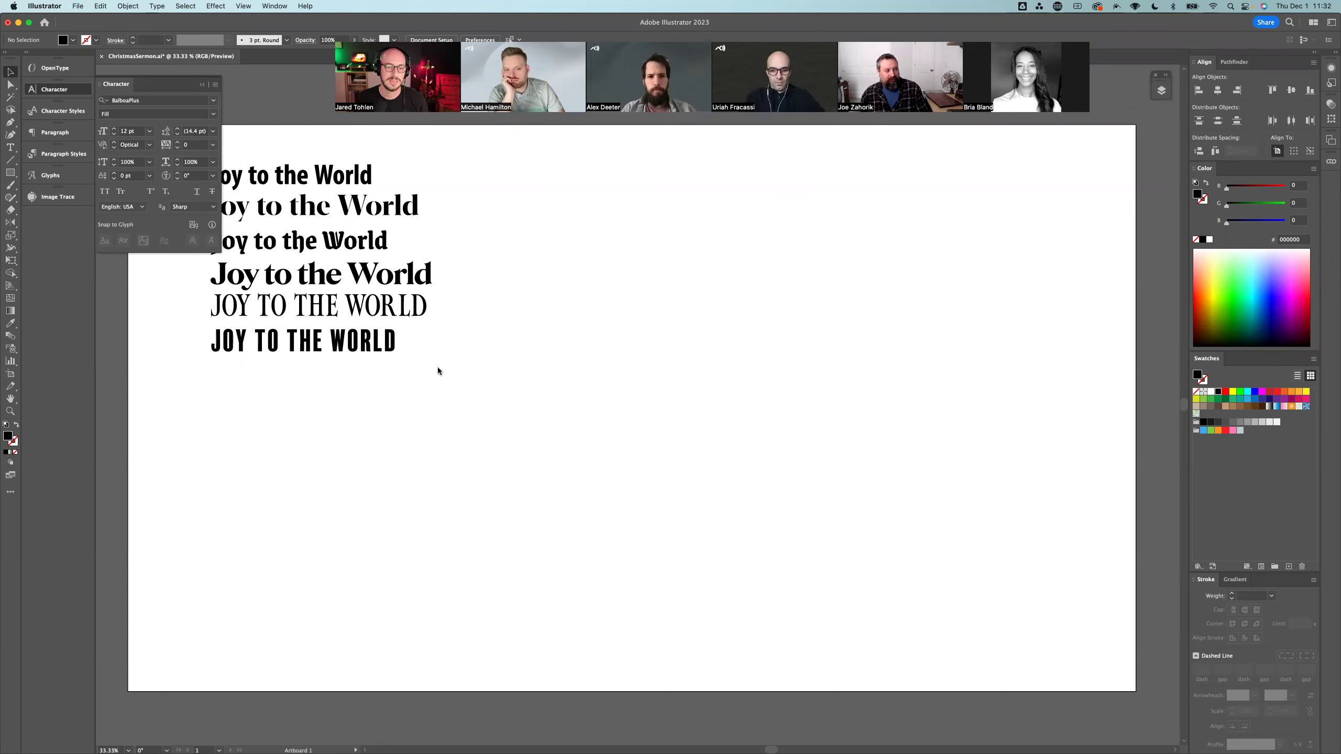
Step: Nudge the fourth title line up and the fifth line down slightly to even out the line spacing
click(372, 349)
click(317, 307)
click(509, 274)
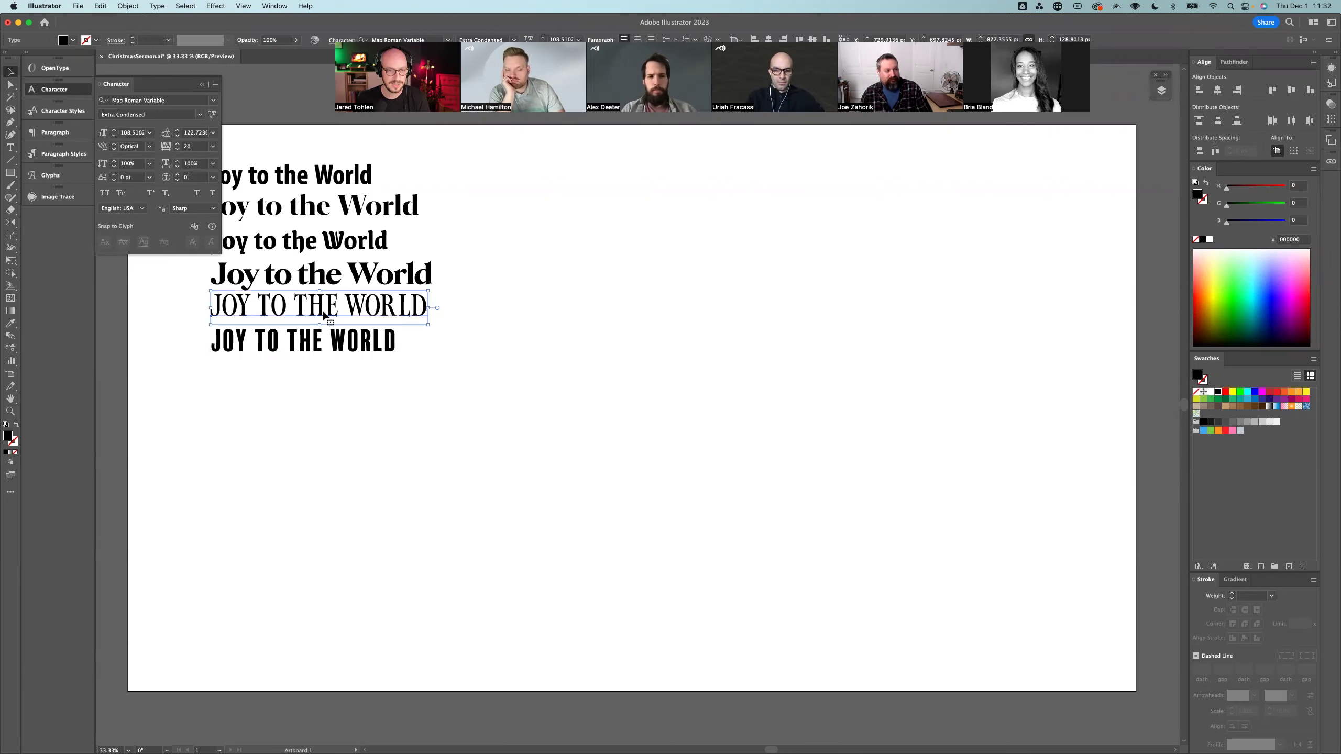
click(522, 301)
click(401, 279)
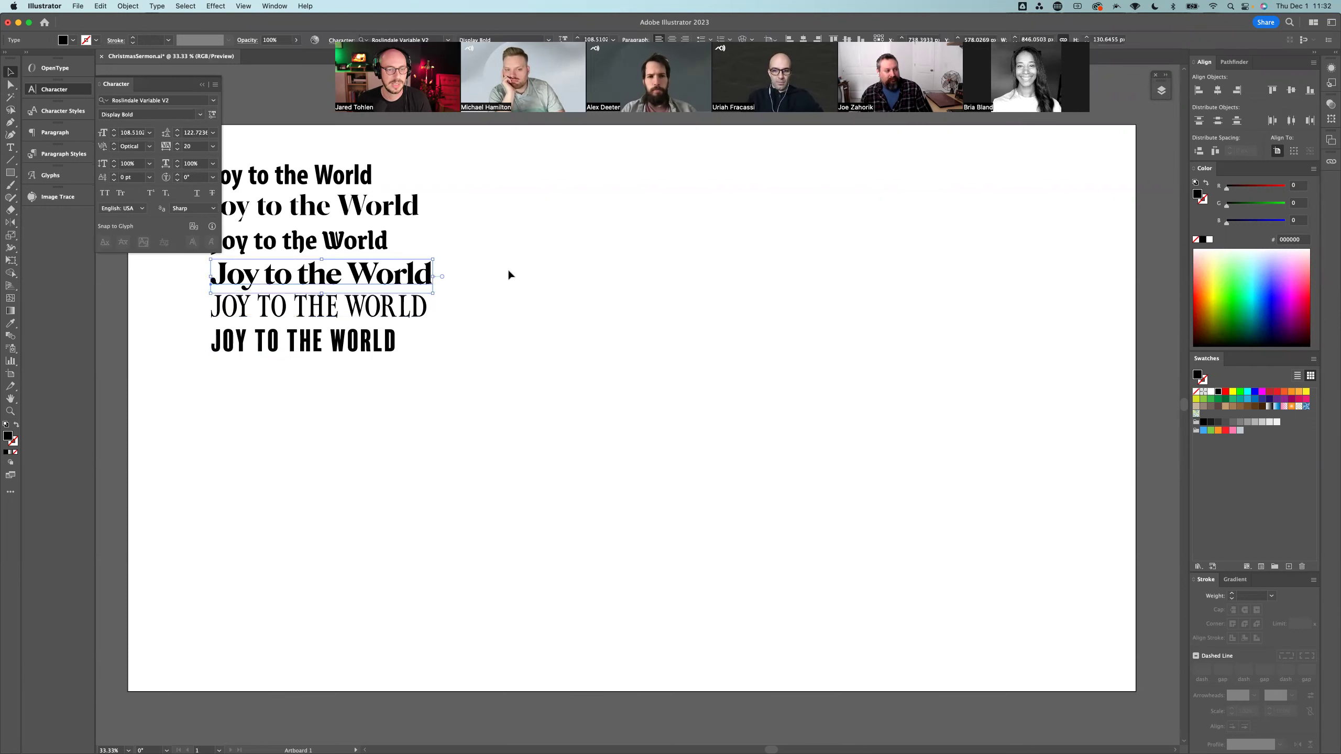
click(508, 274)
click(265, 310)
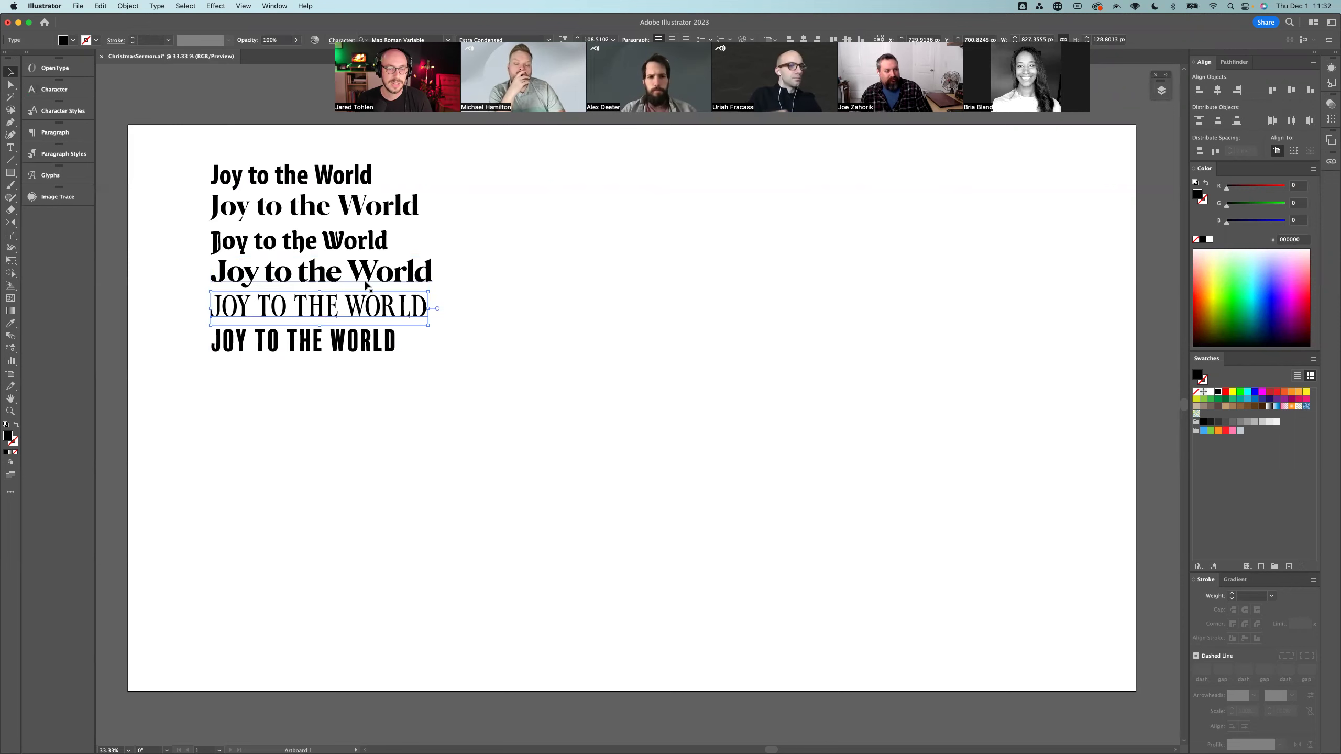
Step: Duplicate the sixth title line below itself and set the copy's font to Decoy
click(379, 342)
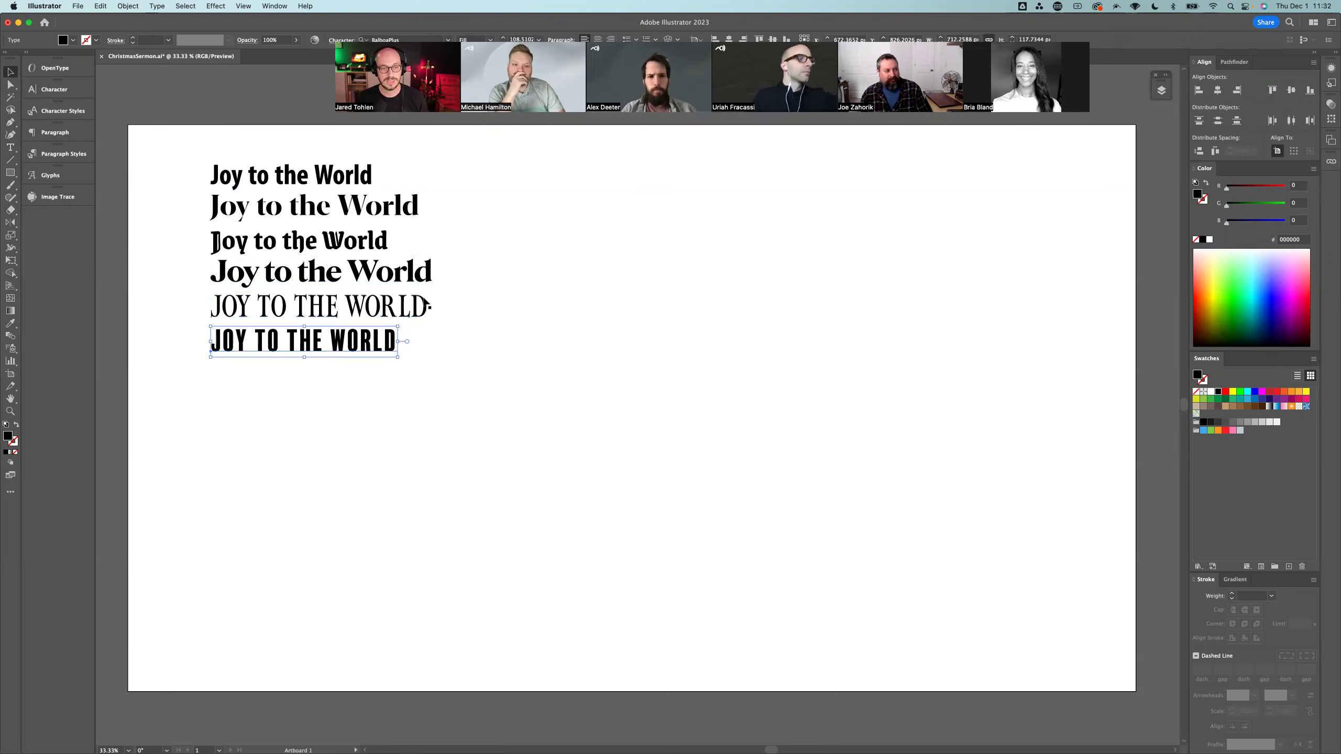
key(super+d)
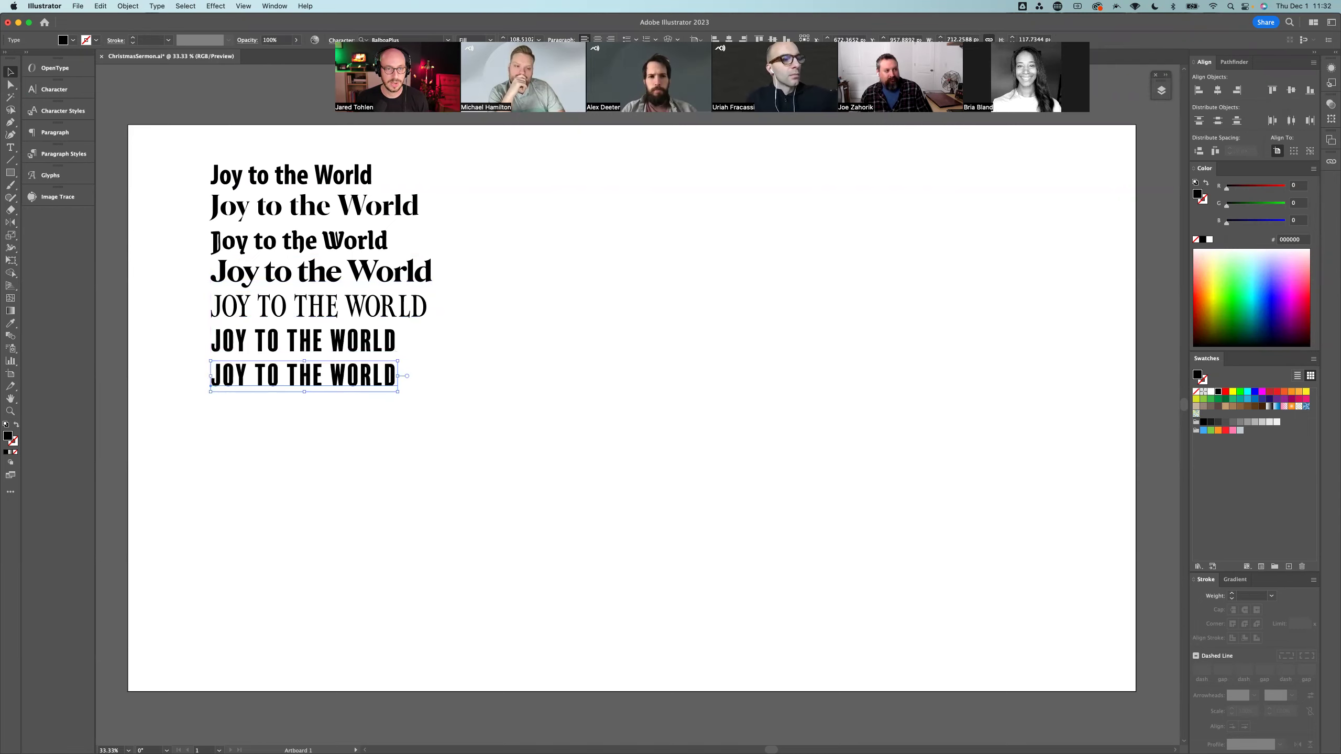
click(447, 39)
scroll(448, 335, down, 5)
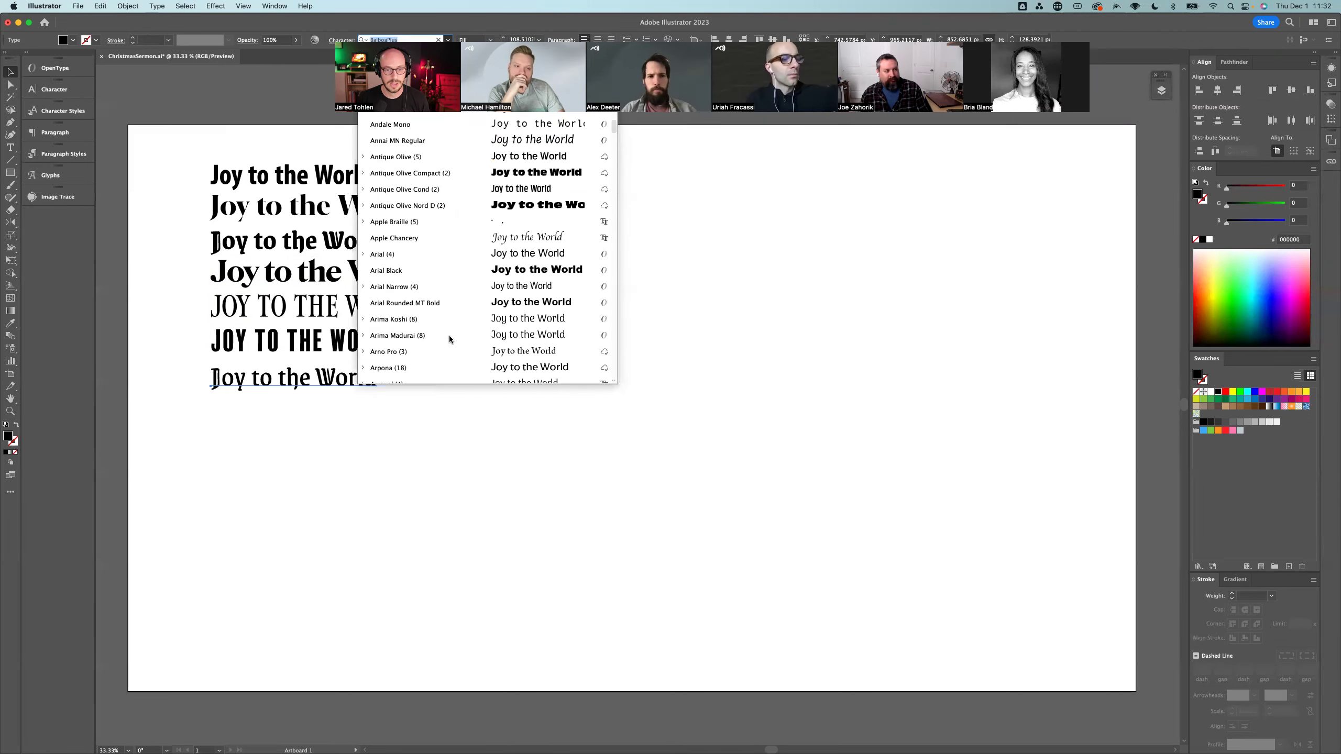
scroll(449, 338, down, 10)
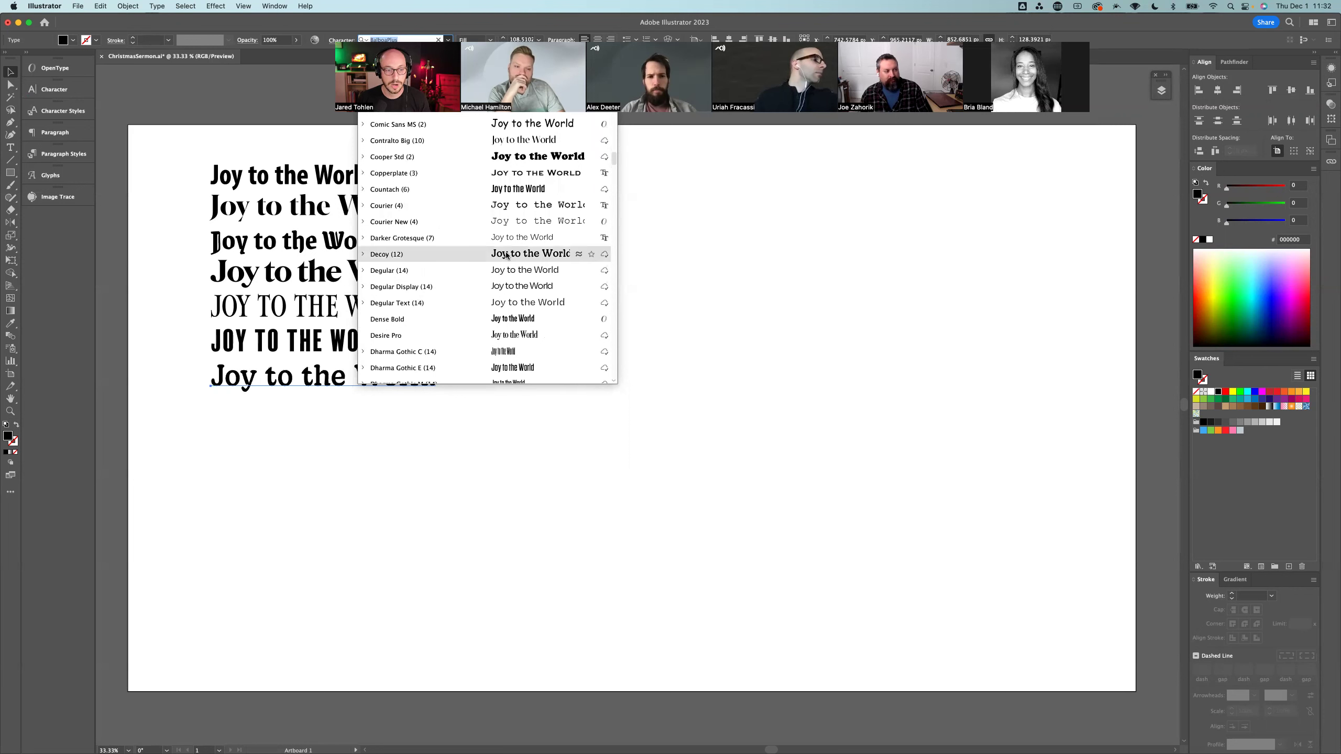
click(506, 254)
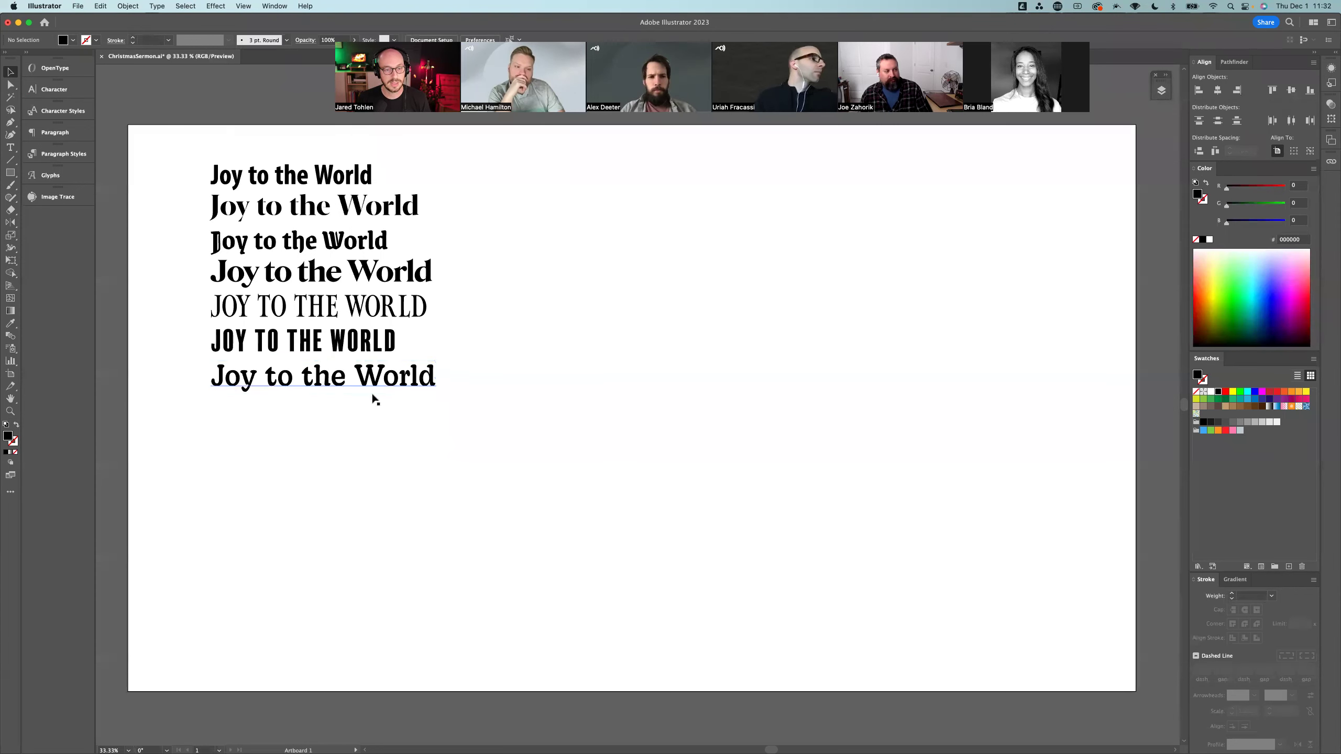
Step: Duplicate the seventh title line below itself and set the new copy's font to Alkaline Caps
alt+drag(372, 388, 370, 421)
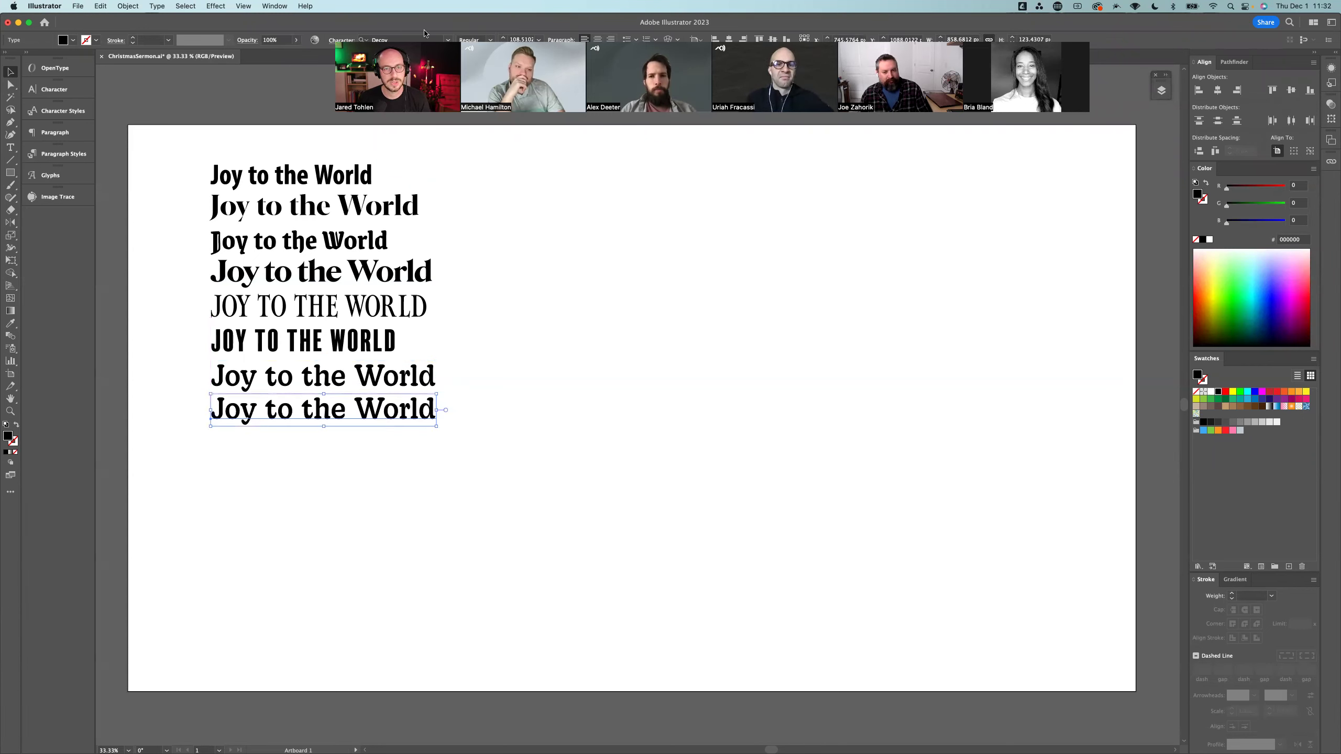
click(448, 39)
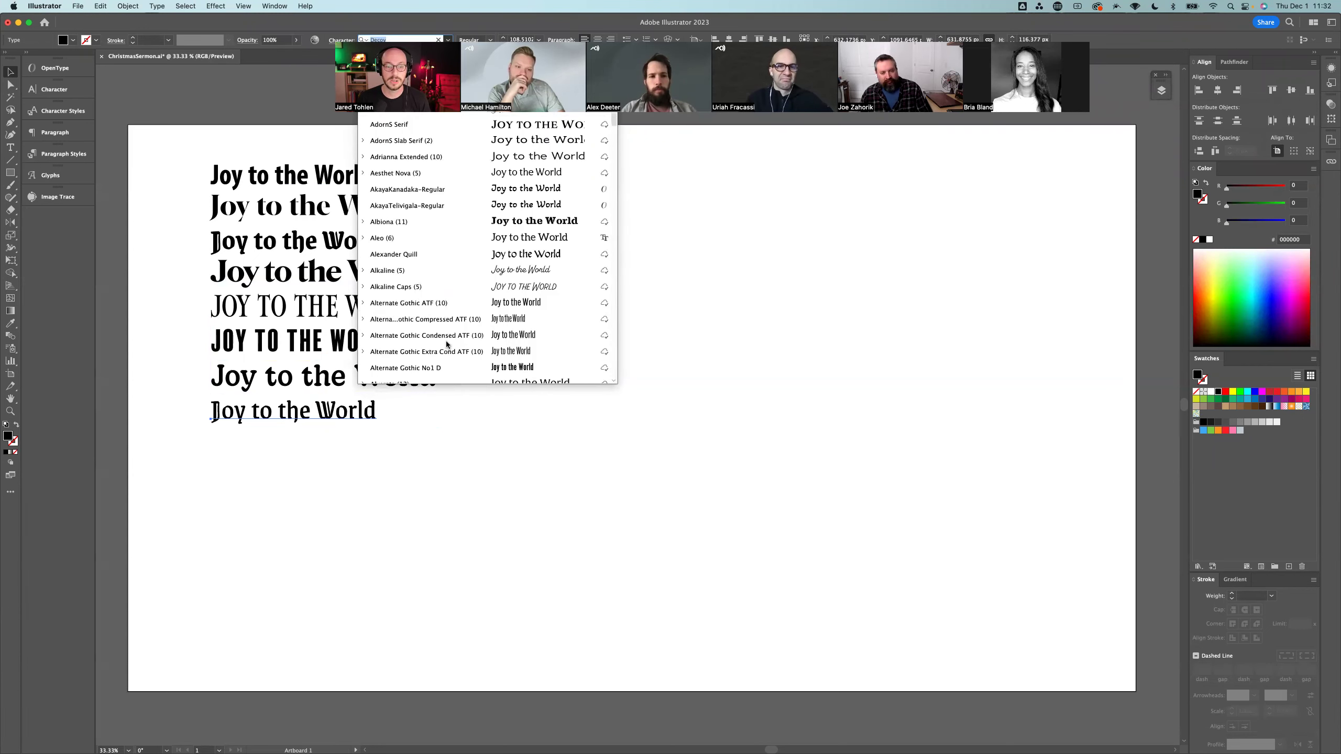
scroll(446, 343, up, 3)
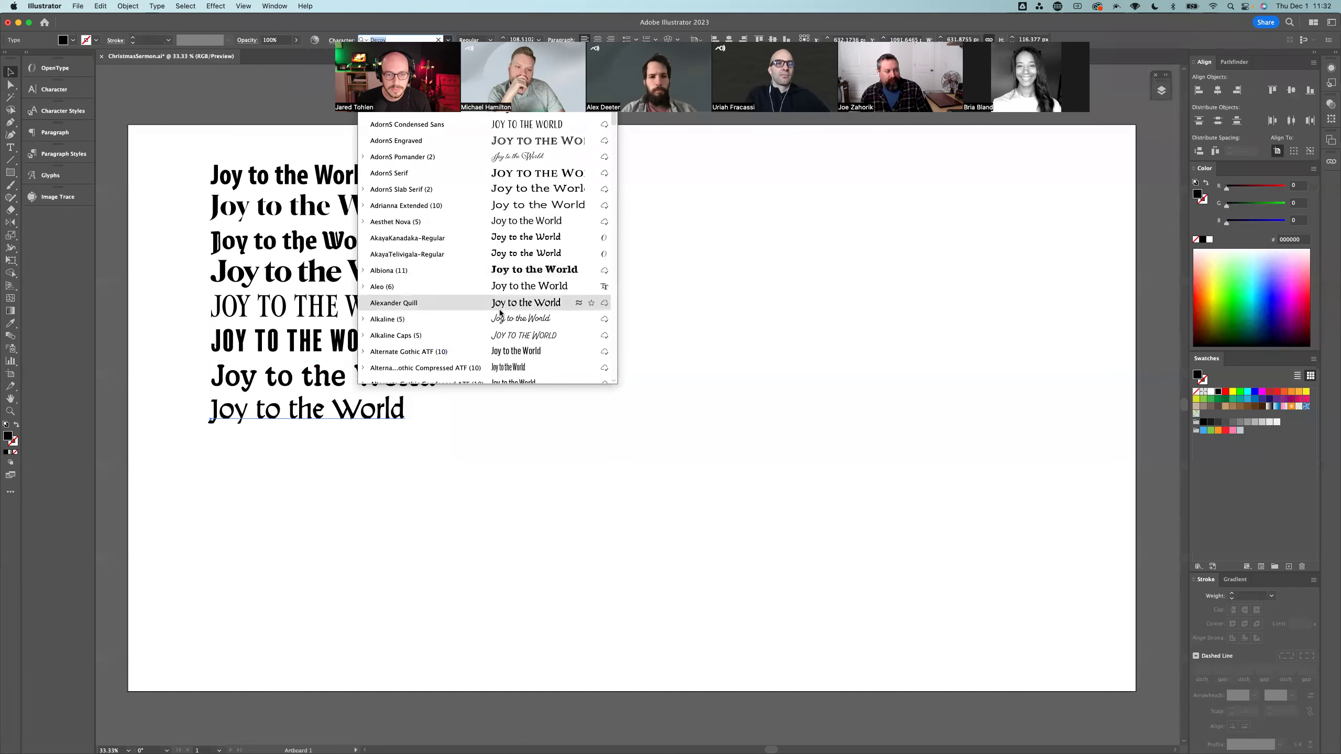
click(501, 335)
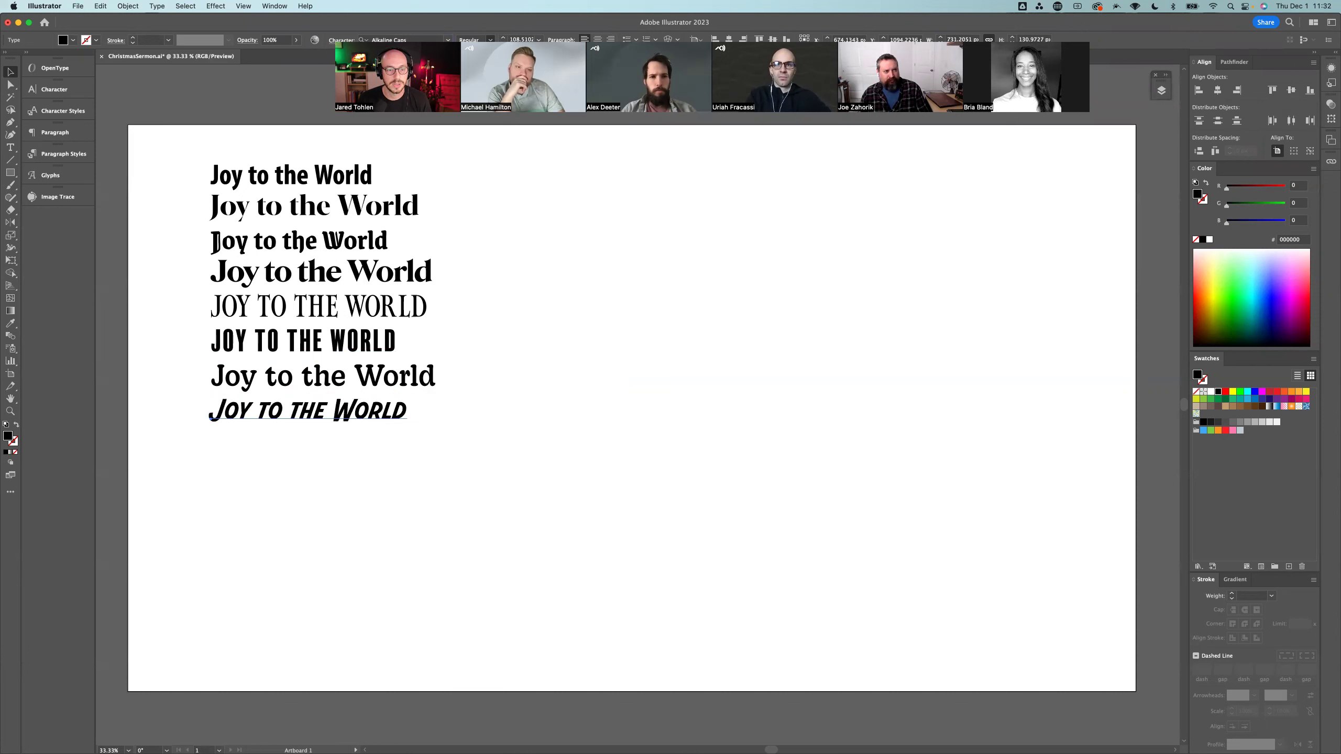
click(528, 301)
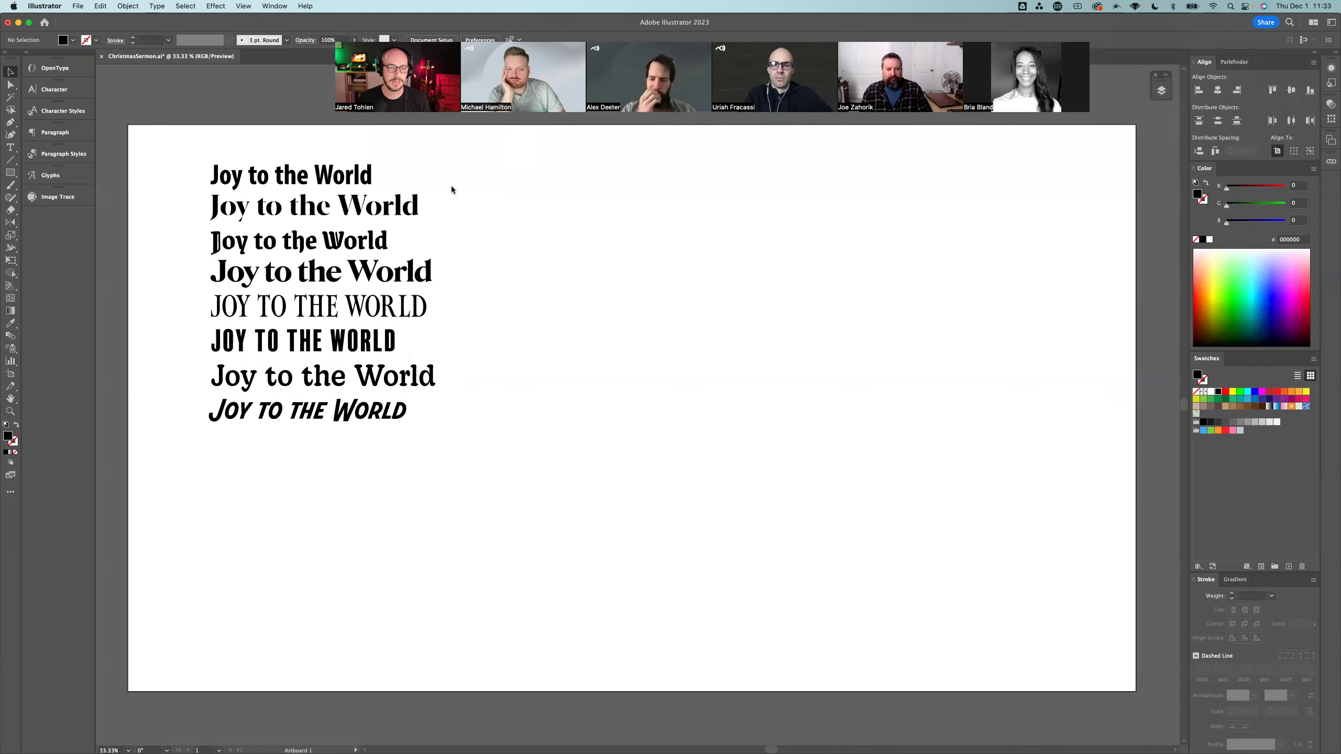
Step: Copy the fifth and sixth title lines to the empty area right of the stack and show the copies' character settings
click(343, 323)
shift+click(340, 343)
drag(340, 343, 778, 250)
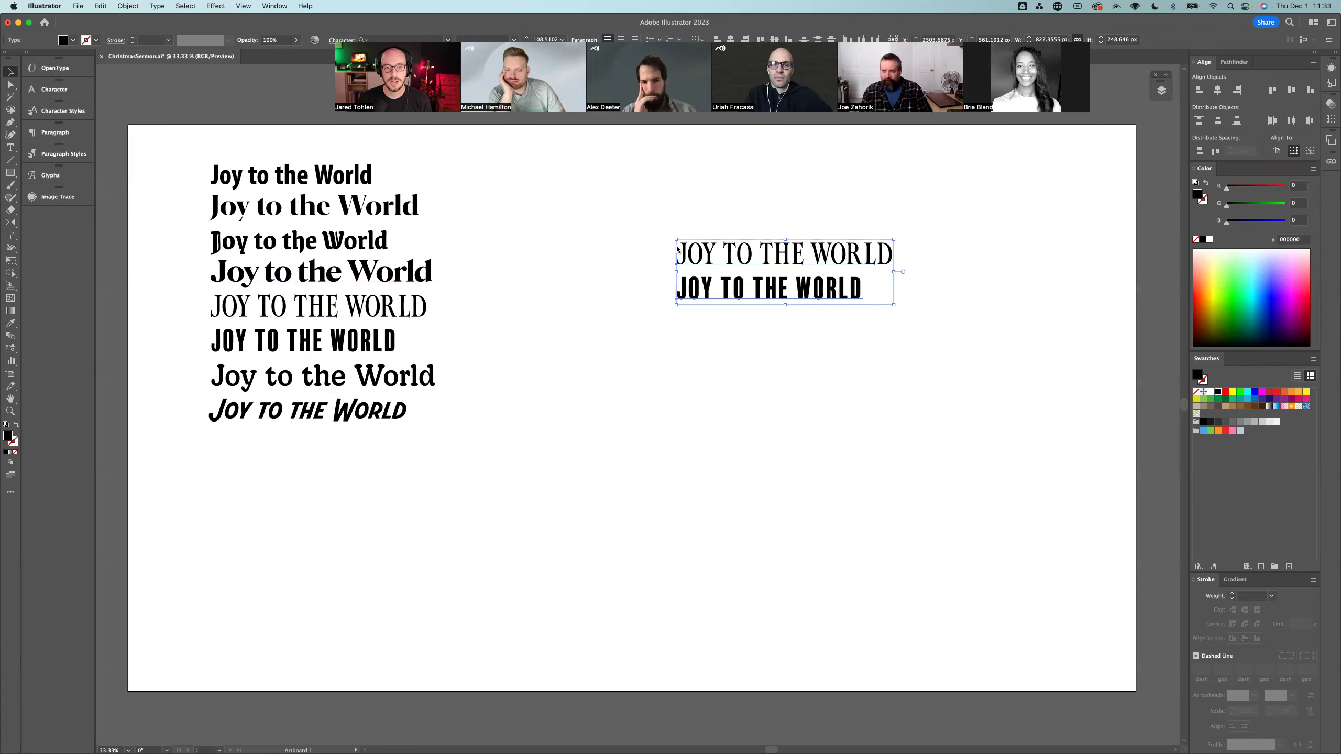
click(741, 226)
click(793, 256)
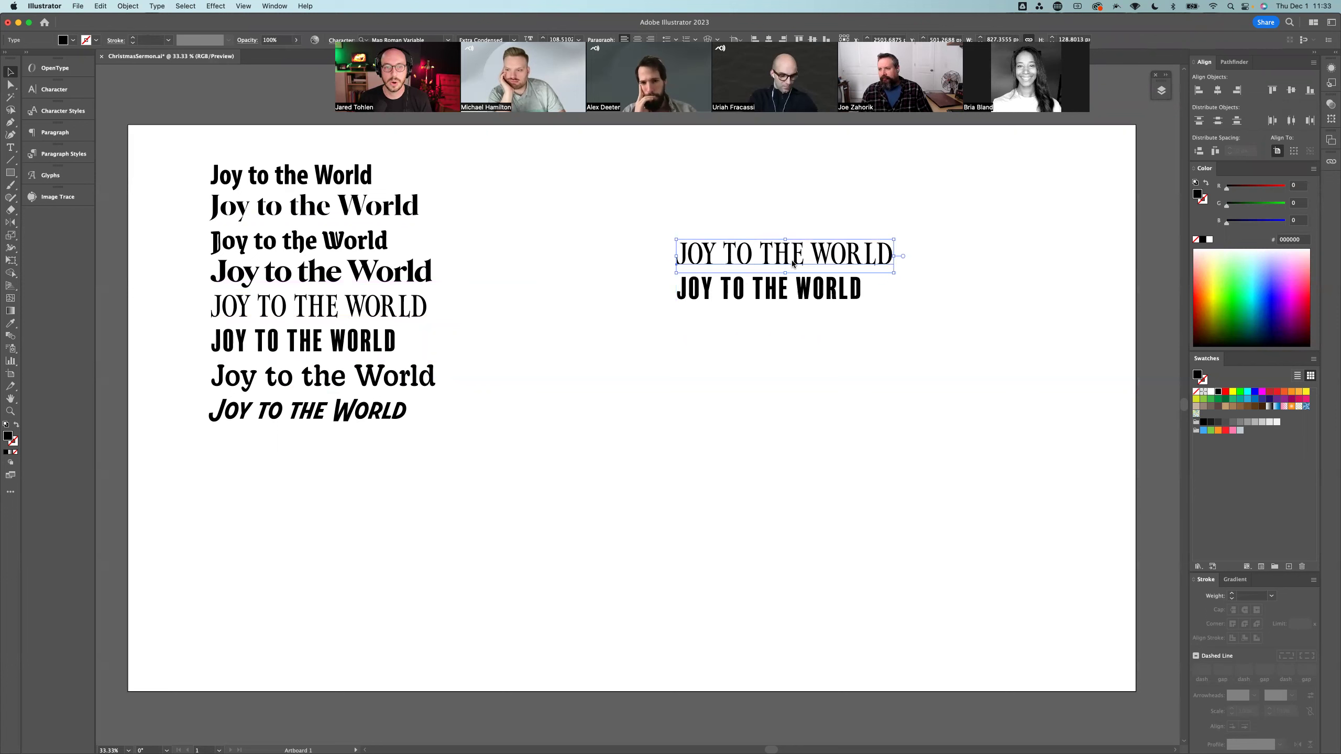
shift+click(813, 289)
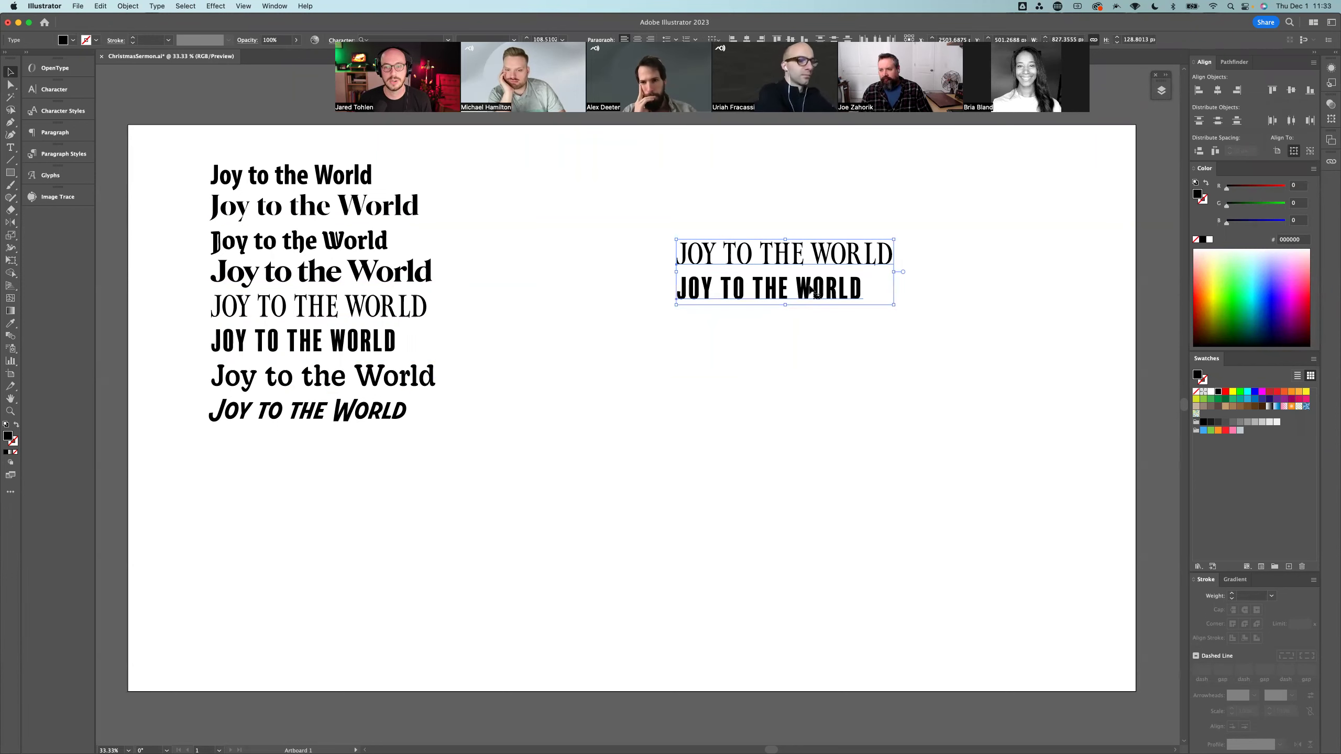
click(55, 89)
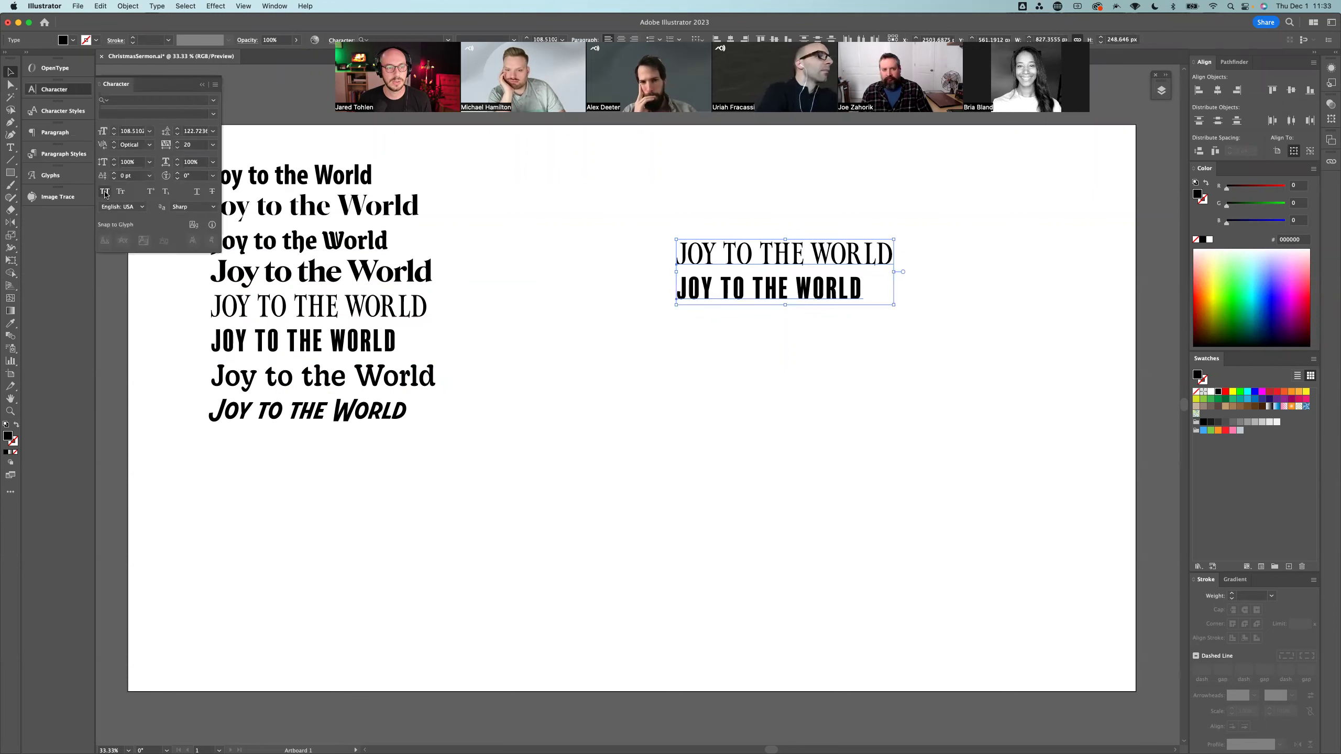
click(763, 228)
click(755, 253)
shift+click(750, 298)
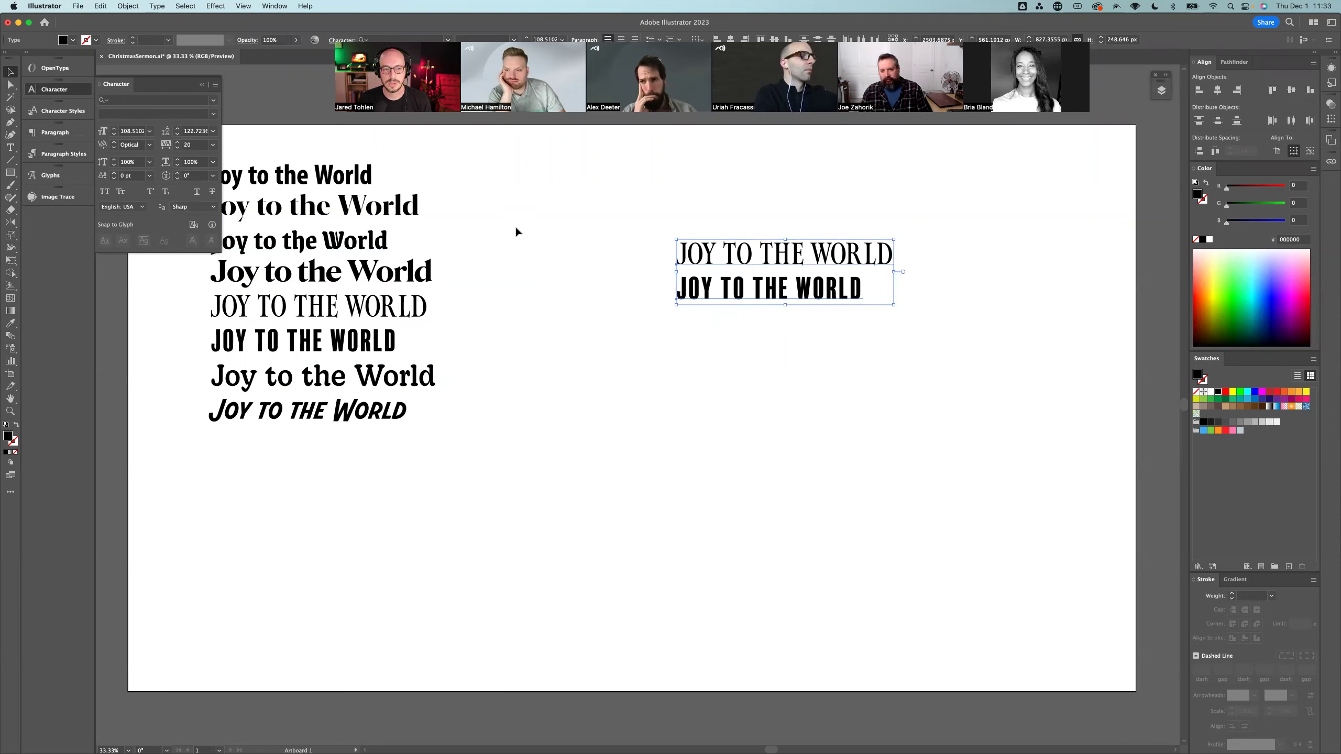
click(513, 187)
scroll(688, 431, left, 10)
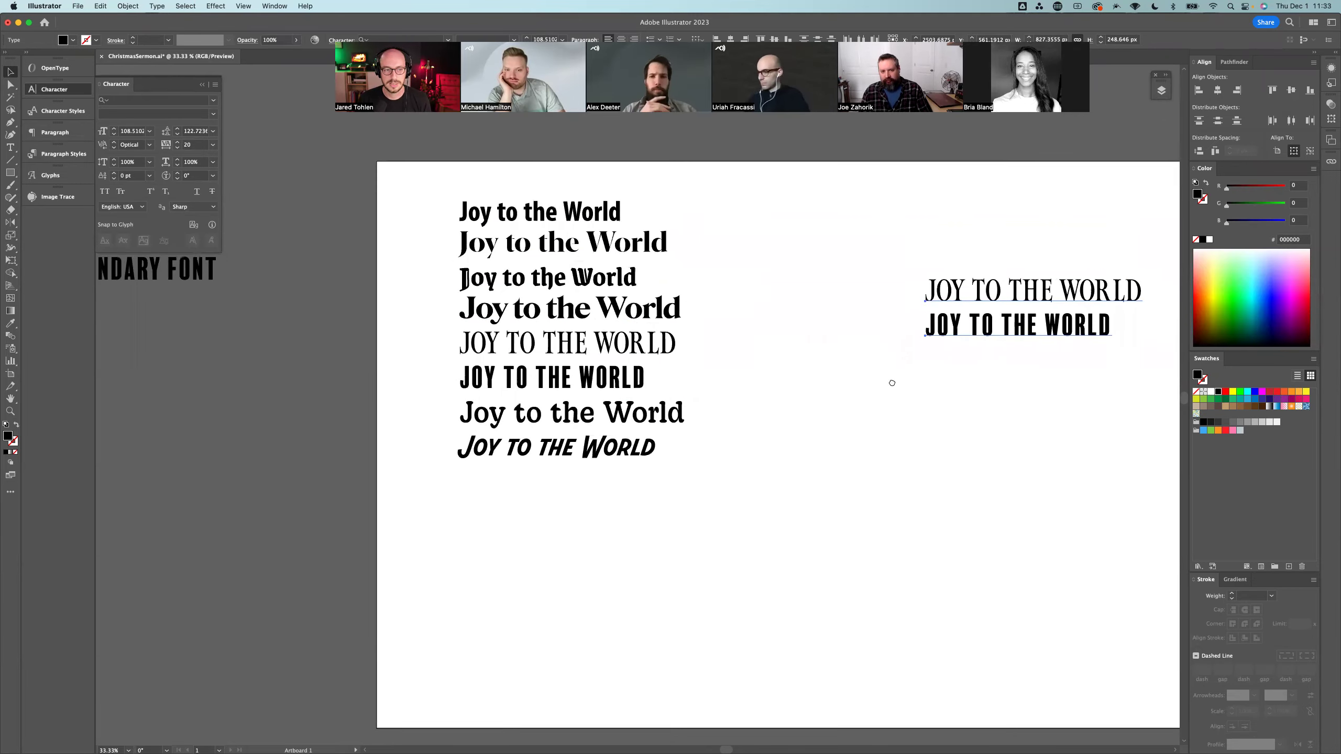
scroll(441, 222, left, 5)
scroll(634, 264, right, 8)
click(862, 266)
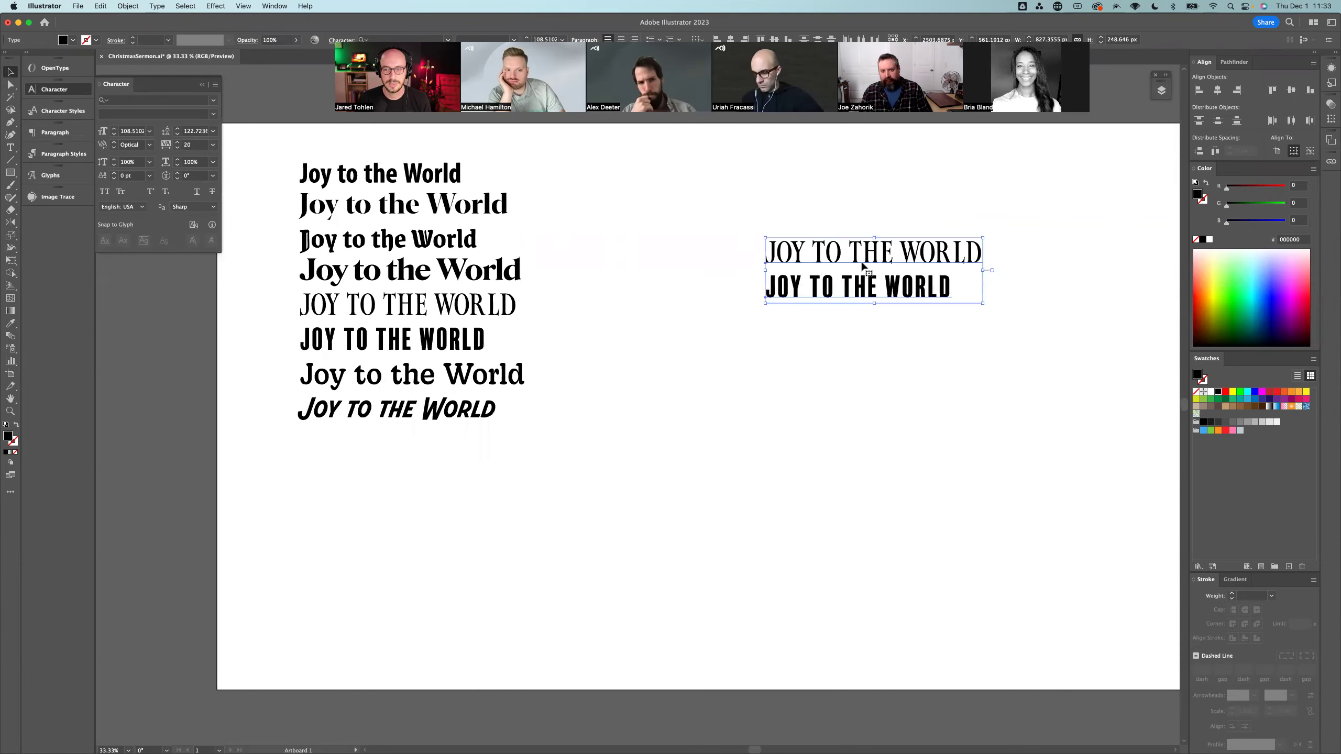
click(830, 225)
click(866, 252)
shift+click(368, 304)
drag(368, 305, 584, 364)
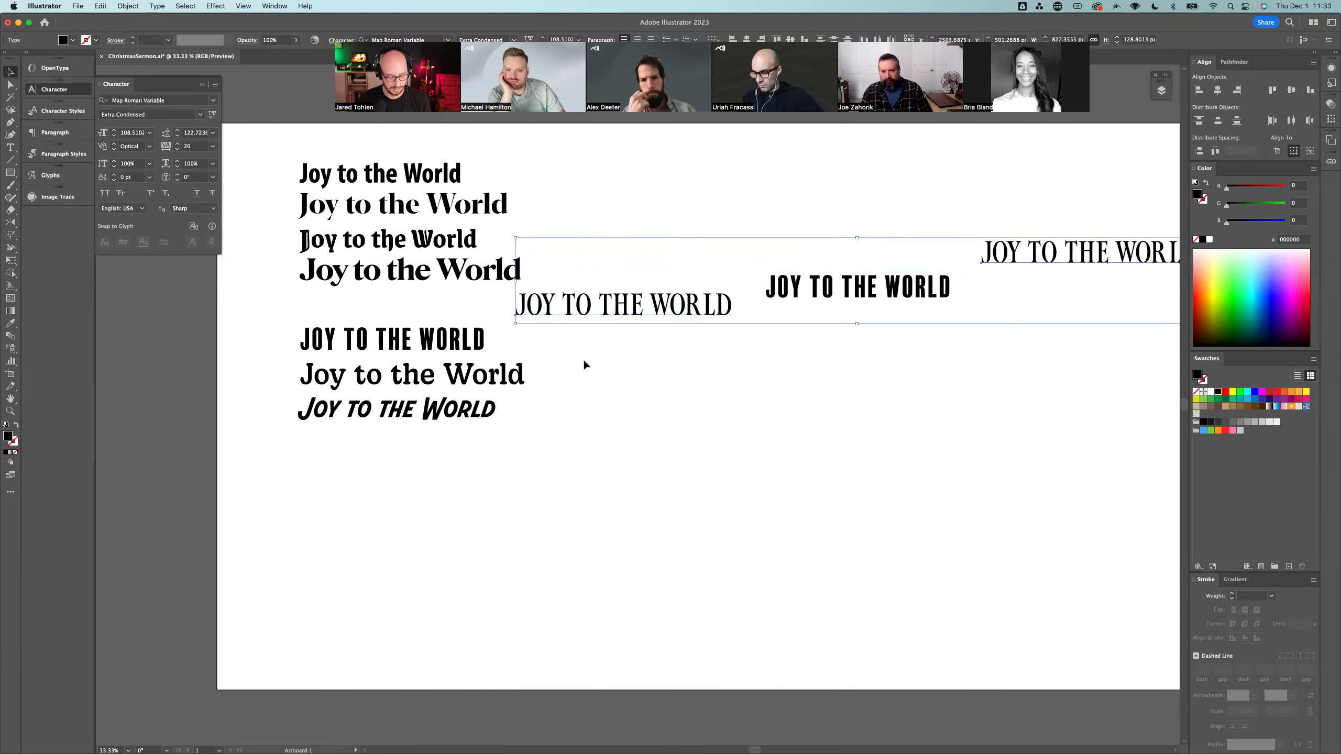
key(cmd+z)
click(628, 358)
click(872, 253)
shift+click(474, 409)
drag(473, 410, 702, 496)
key(cmd+z)
Step: Match the upper separate title line to the primary font sample and the lower one to the "SECONDARY FONT" sample using the Eyedropper
click(719, 354)
click(871, 252)
drag(642, 479, 900, 520)
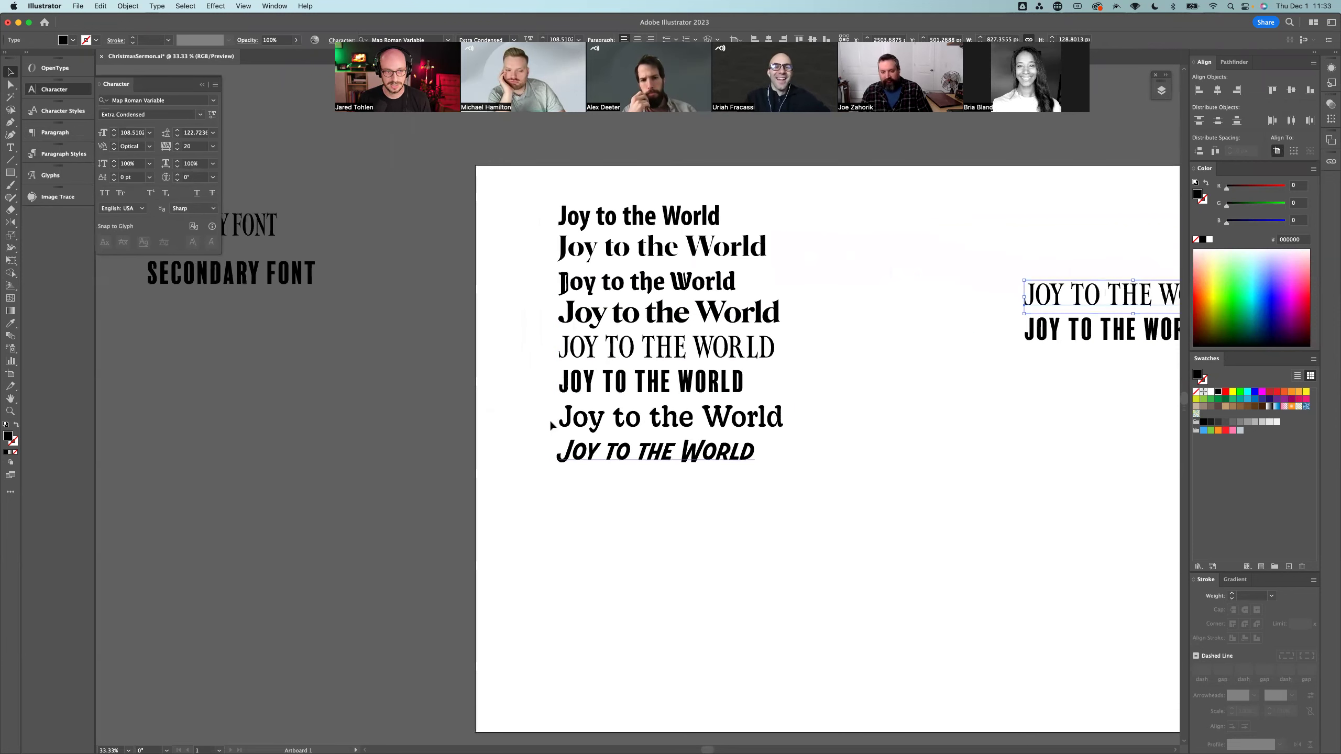
click(245, 215)
click(1058, 337)
click(298, 272)
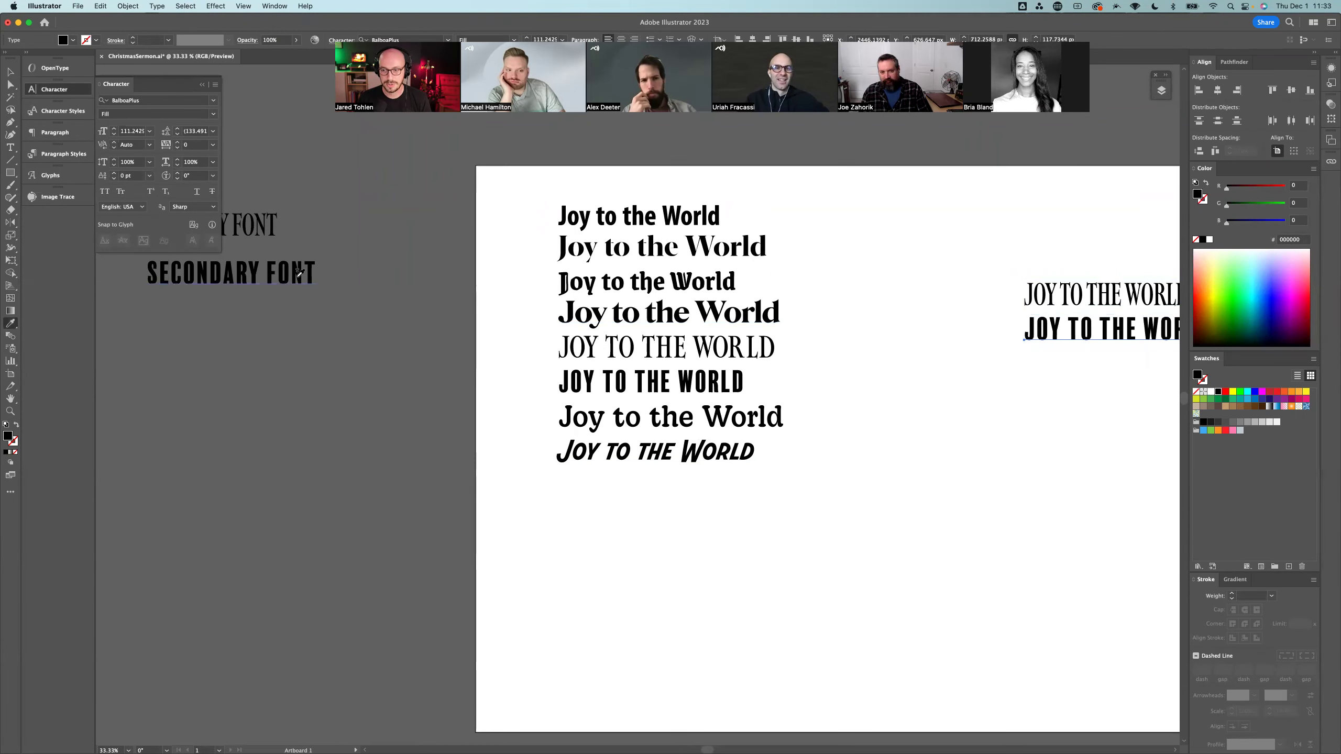
key(v)
click(1026, 436)
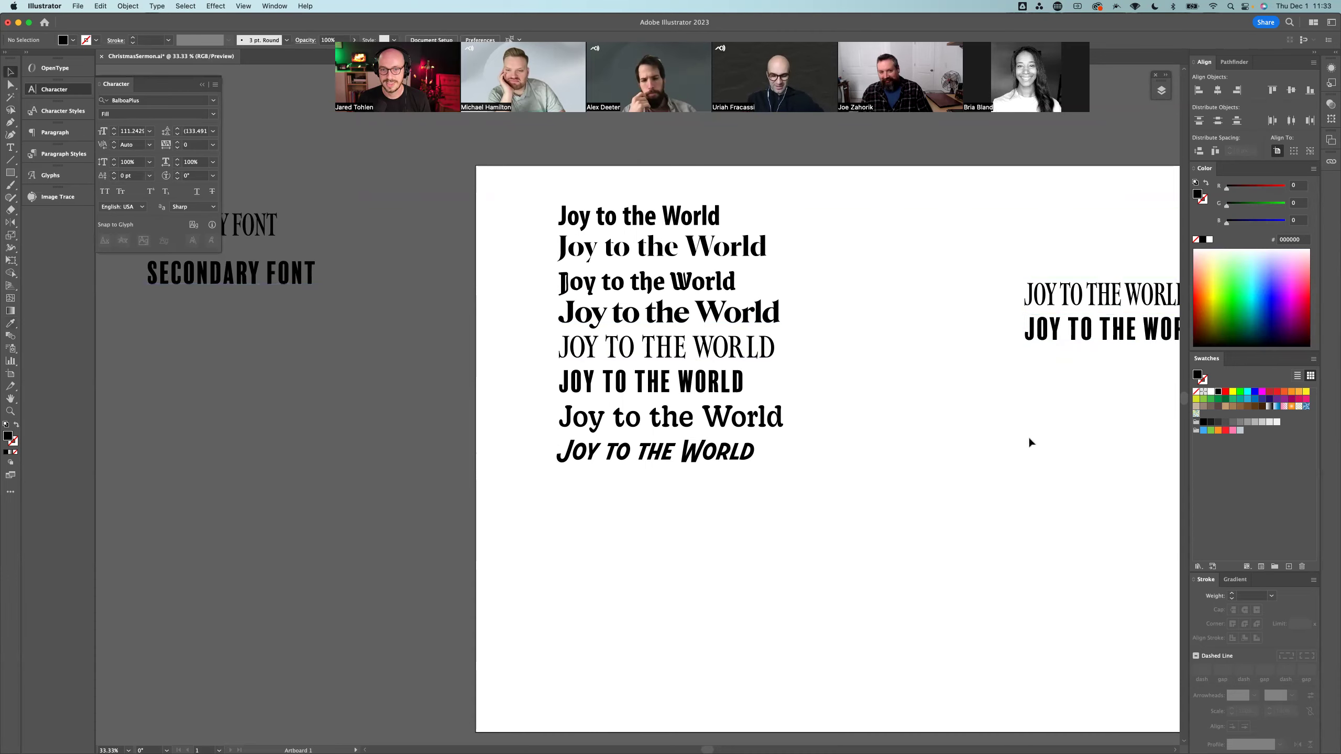
Step: Move the stack of eight title lines left, off the artboard
scroll(1029, 437, right, 5)
scroll(871, 425, right, 6)
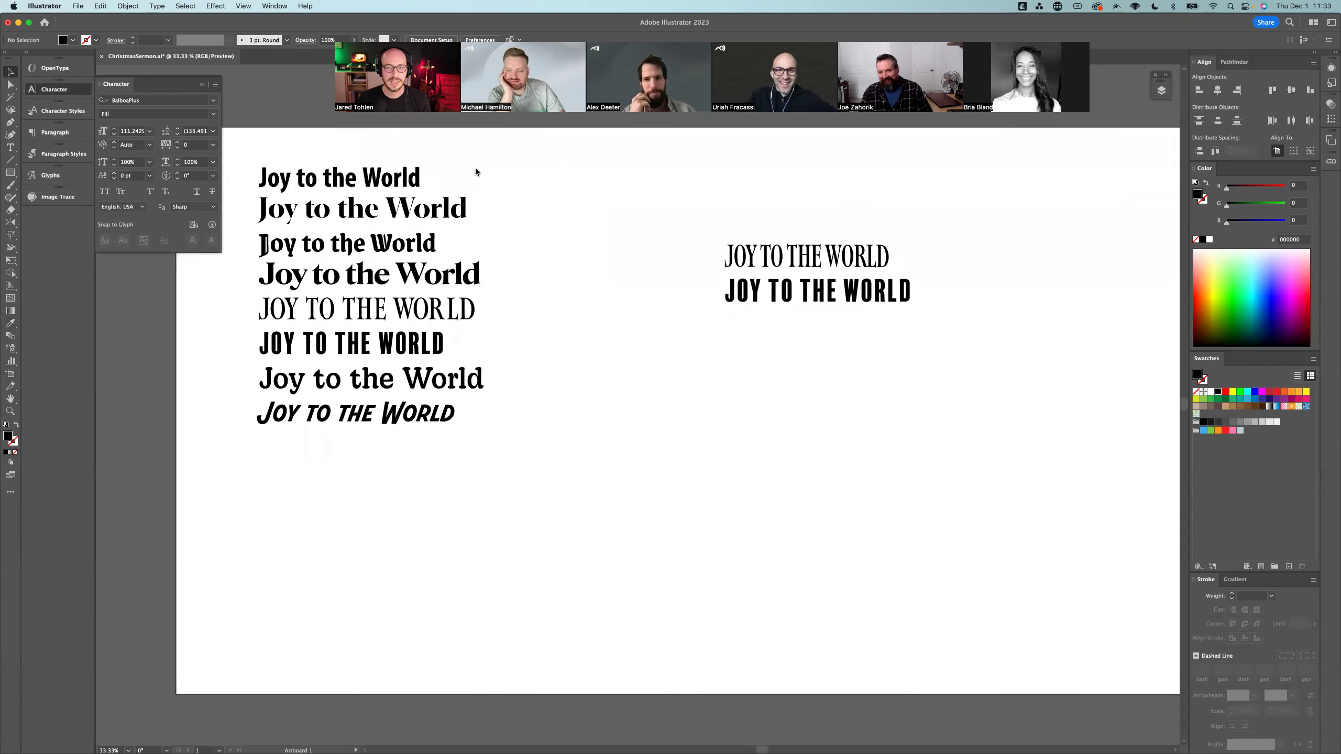
click(419, 346)
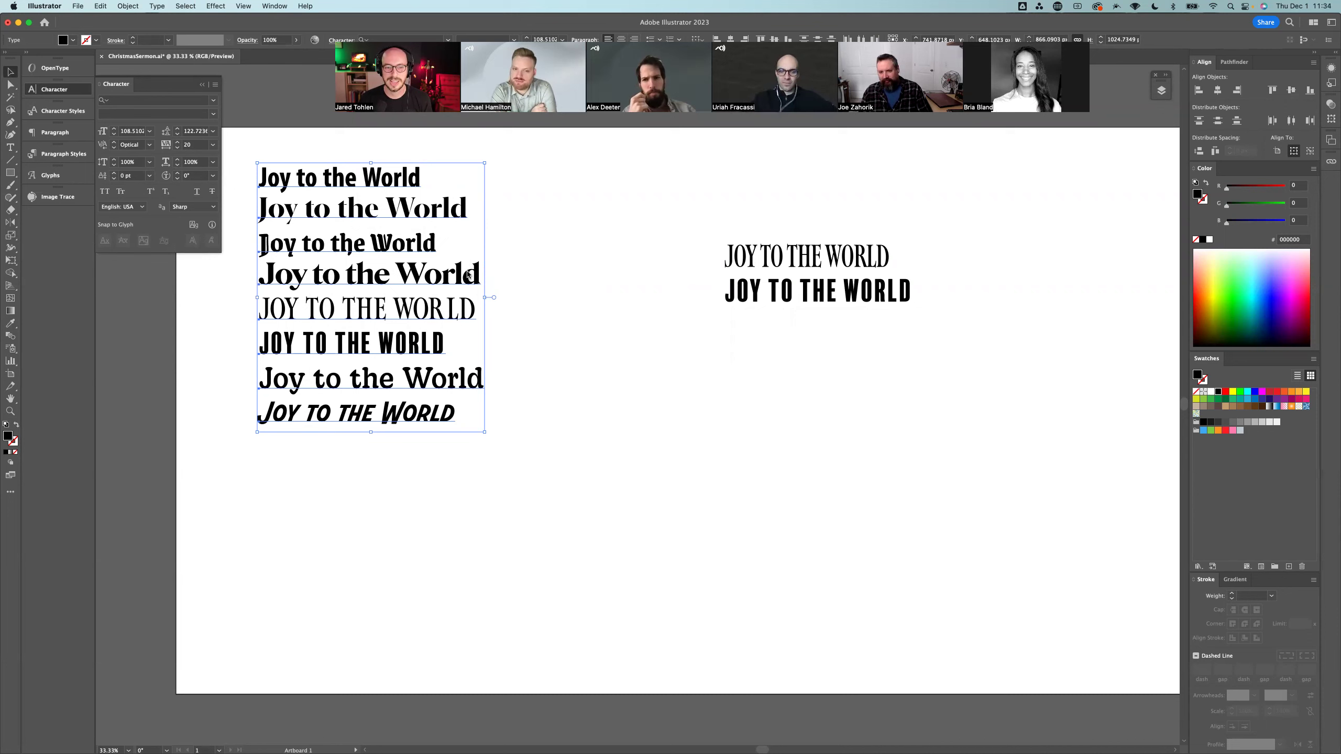
drag(468, 274, 135, 374)
click(448, 357)
Step: Move the two remaining title lines together toward the middle of the artboard
scroll(865, 370, right, 3)
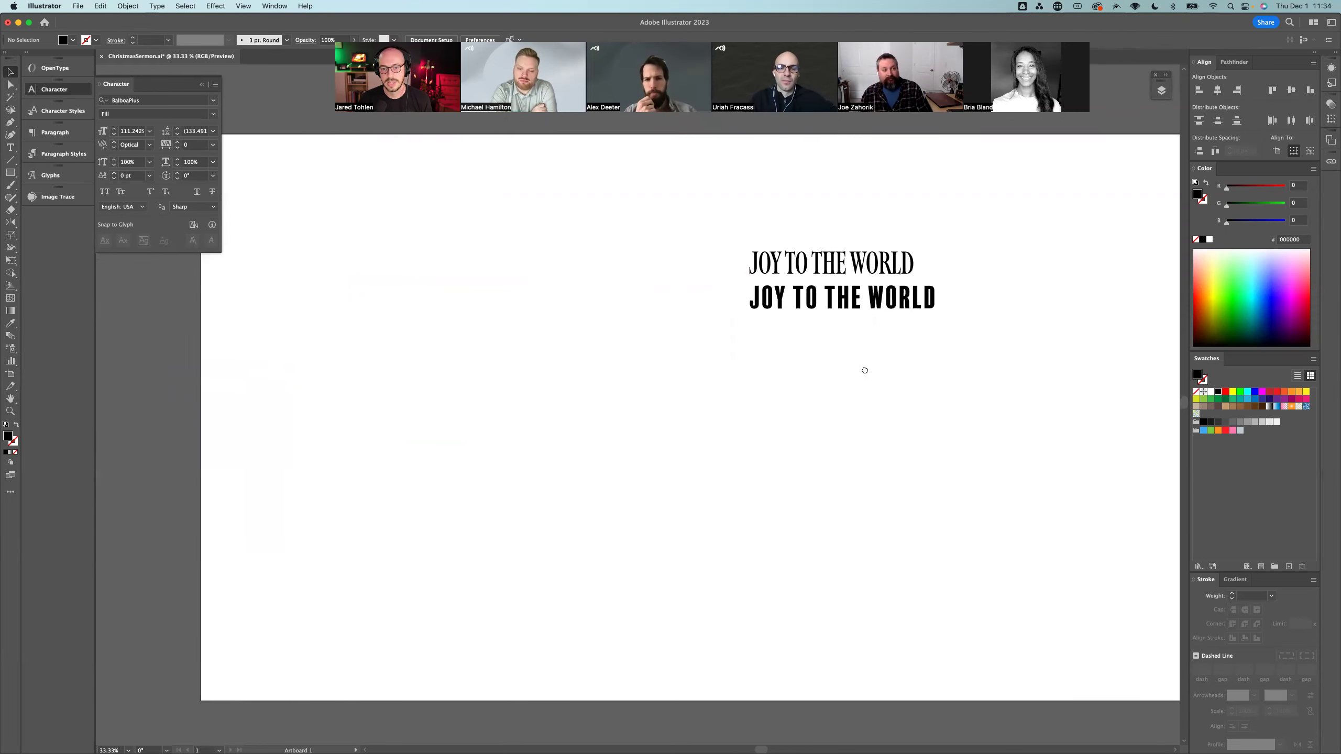
scroll(865, 370, right, 3)
drag(714, 265, 536, 346)
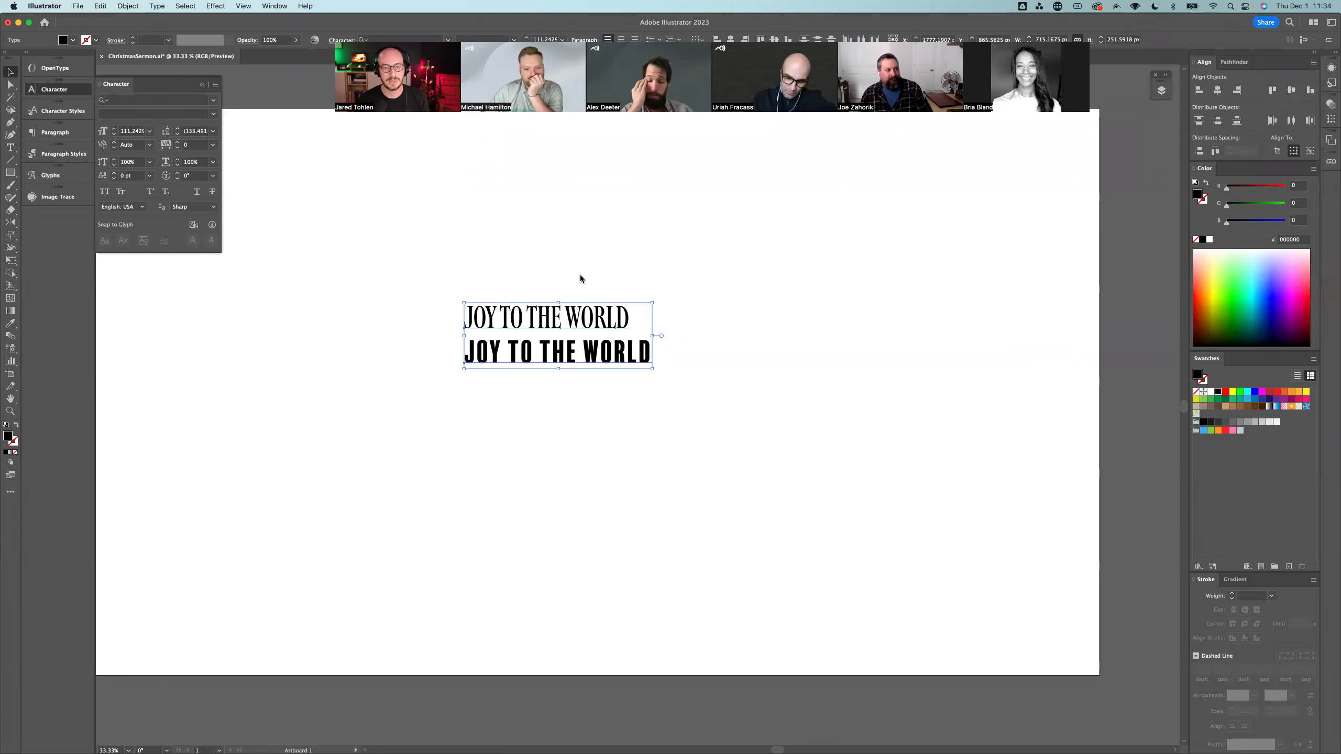
key(super+shift+b)
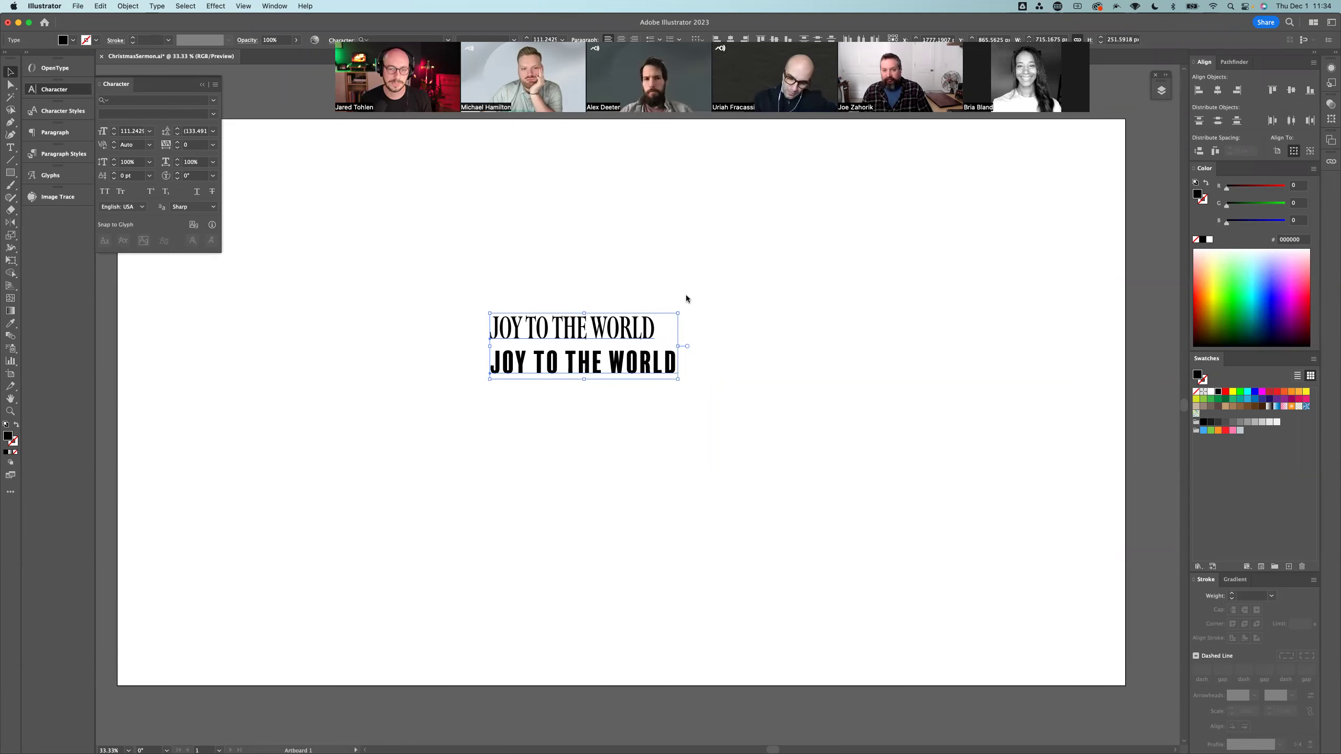
click(633, 285)
click(616, 330)
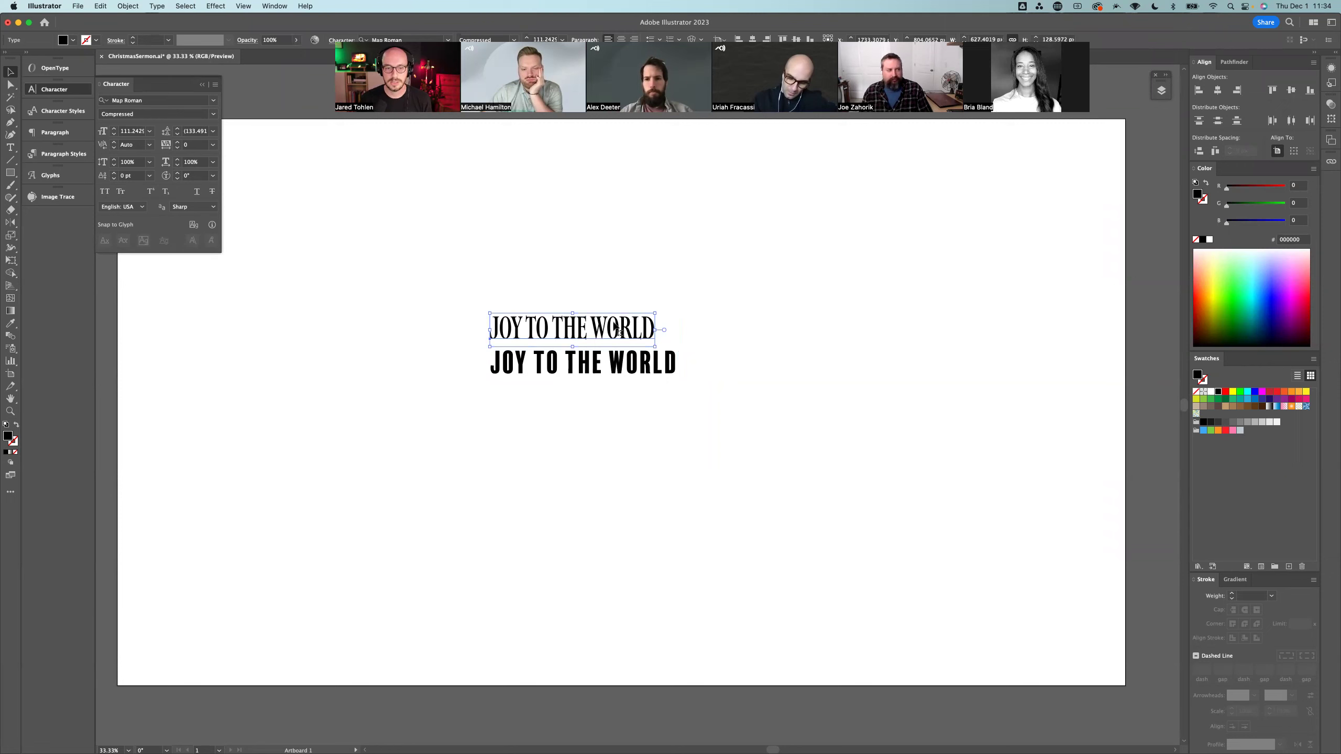
click(639, 375)
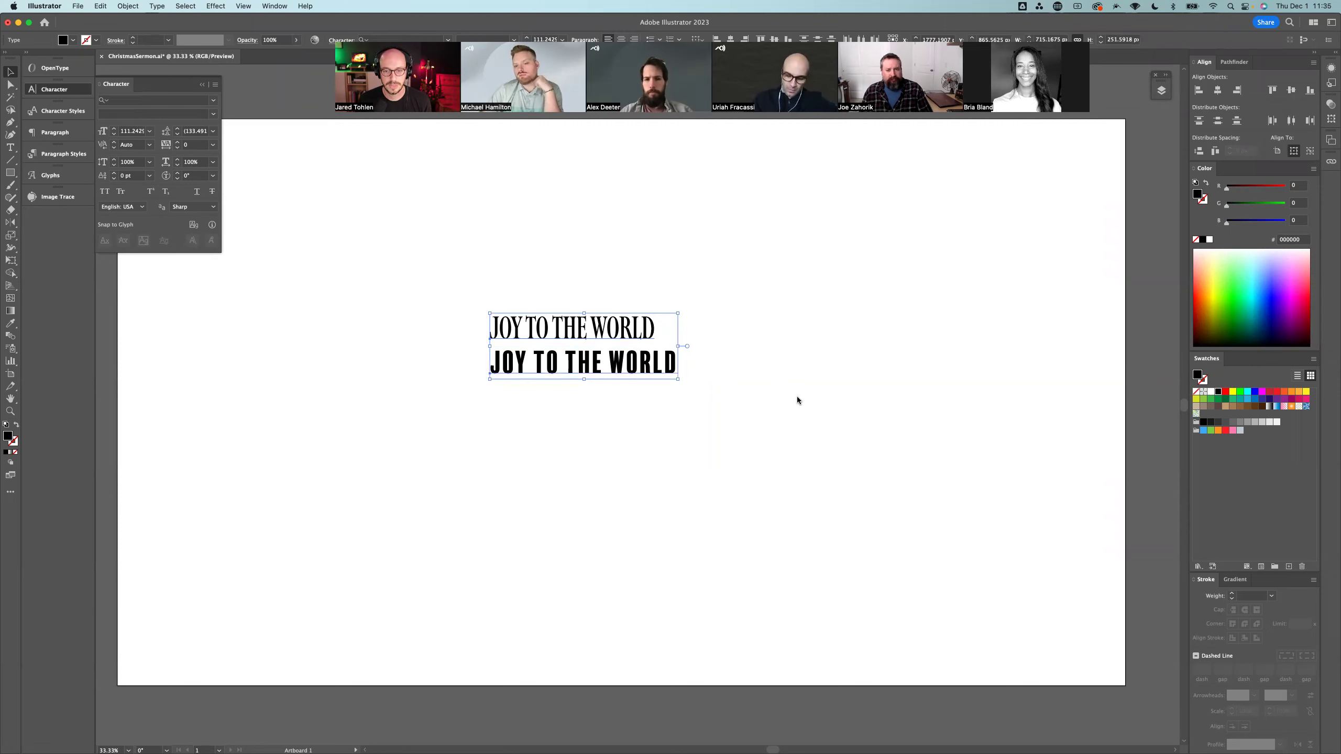
click(766, 394)
click(636, 367)
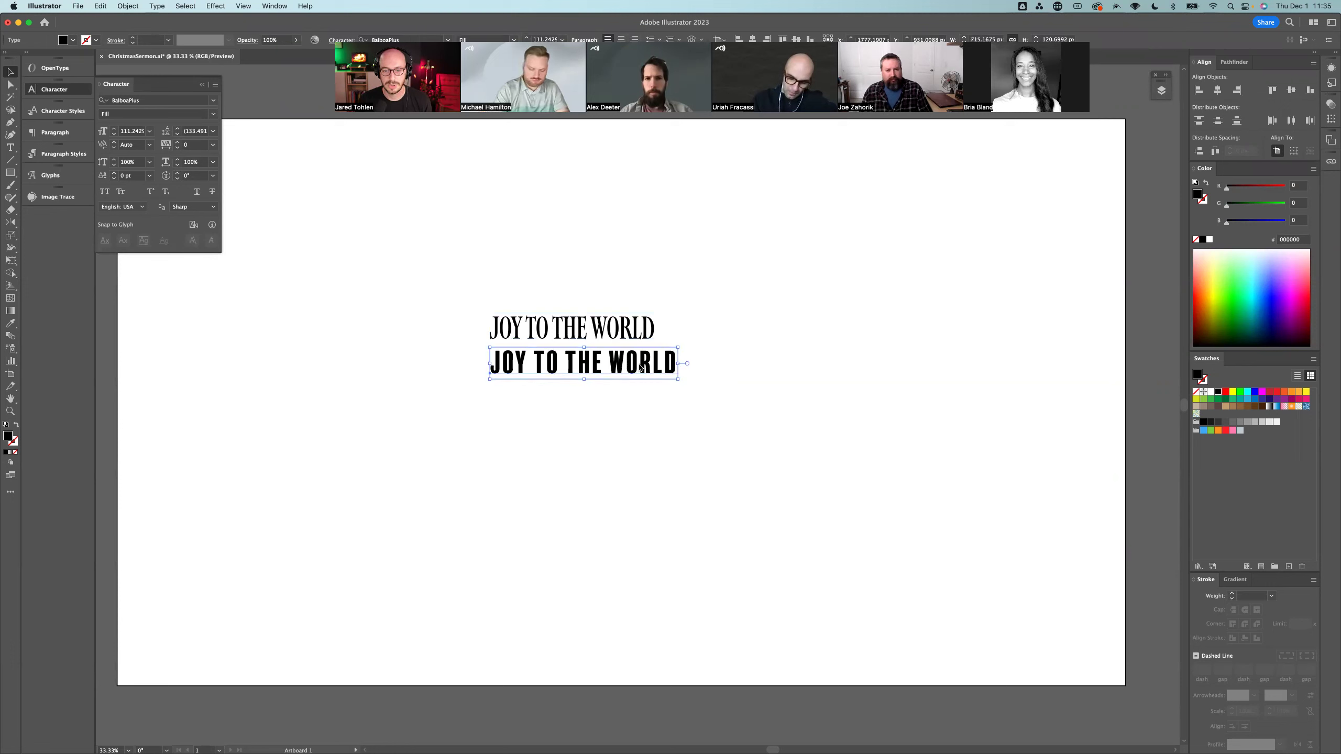
click(743, 367)
key(t)
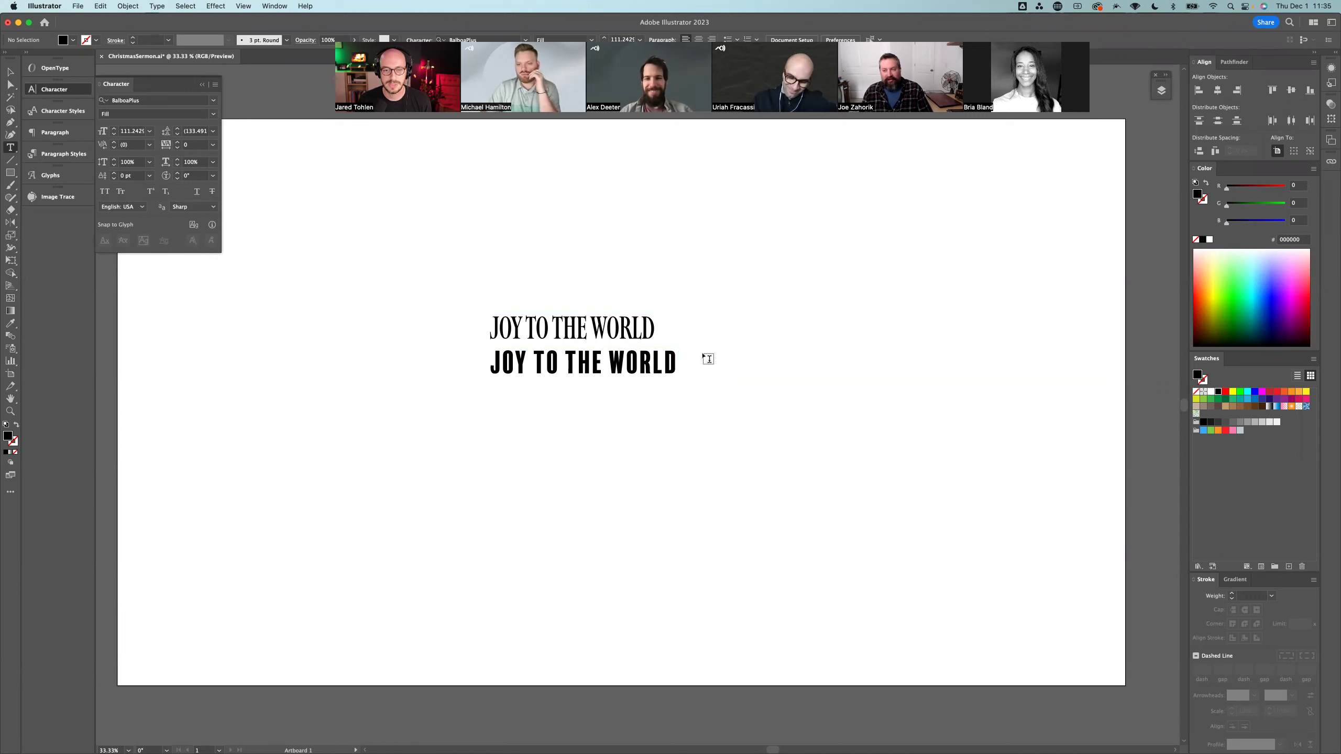
key(v)
click(637, 367)
shift+click(636, 338)
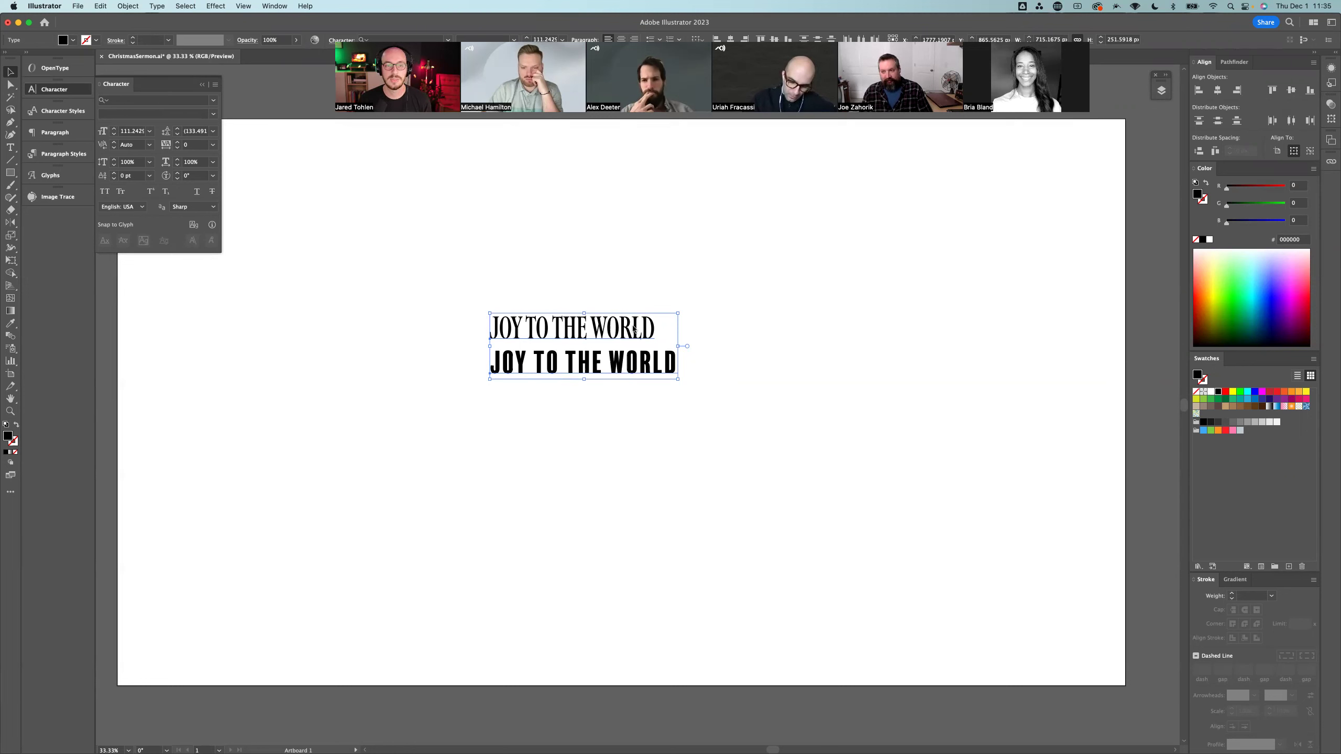
click(681, 287)
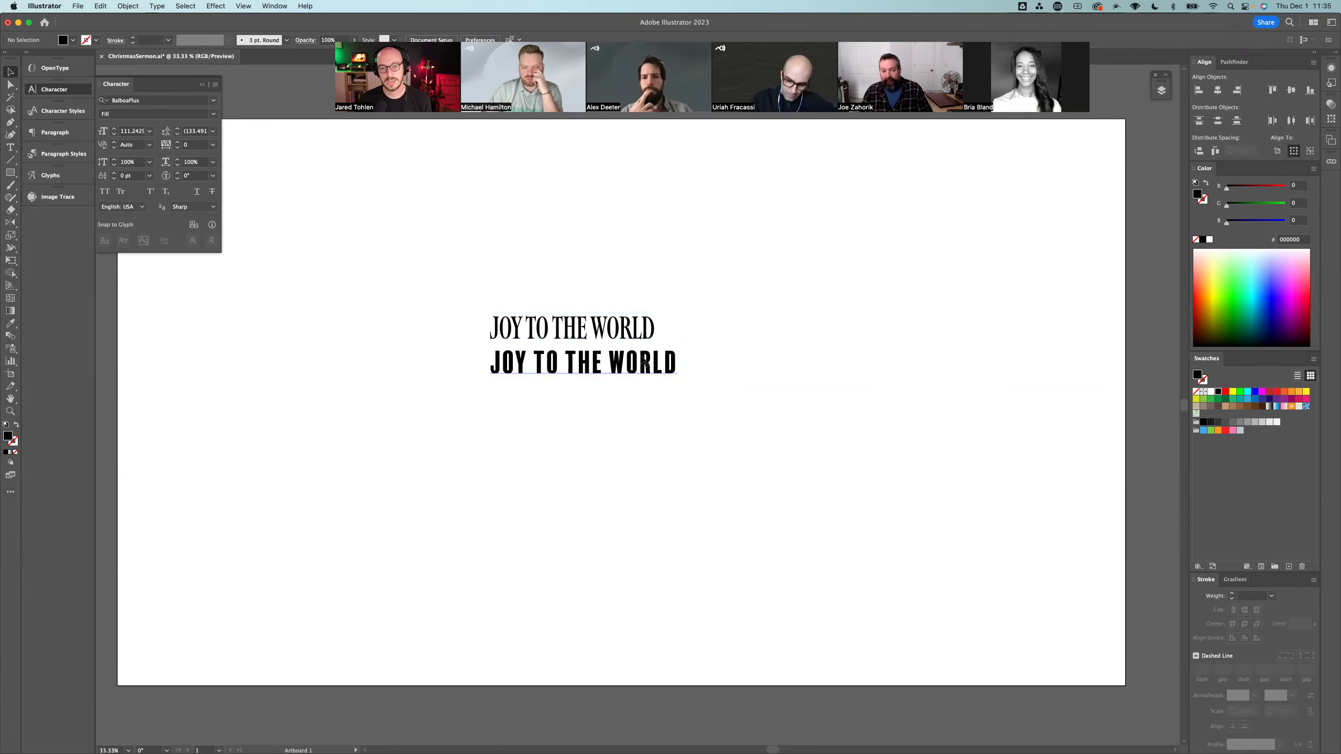
Step: Move both title lines further left and slightly down on the artboard
click(639, 330)
drag(639, 330, 453, 342)
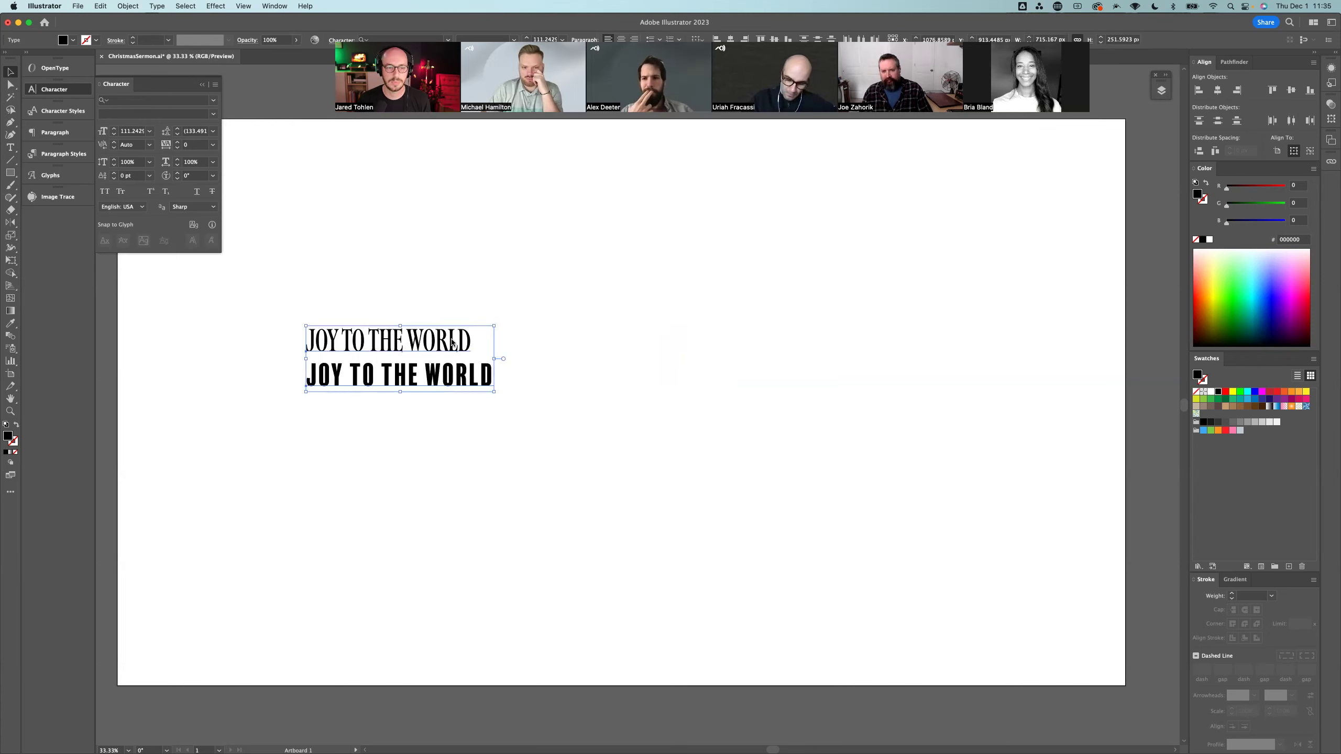
click(473, 309)
Step: Try matching "TO THE" in the upper title line to the lower line's secondary font
key(t)
click(403, 341)
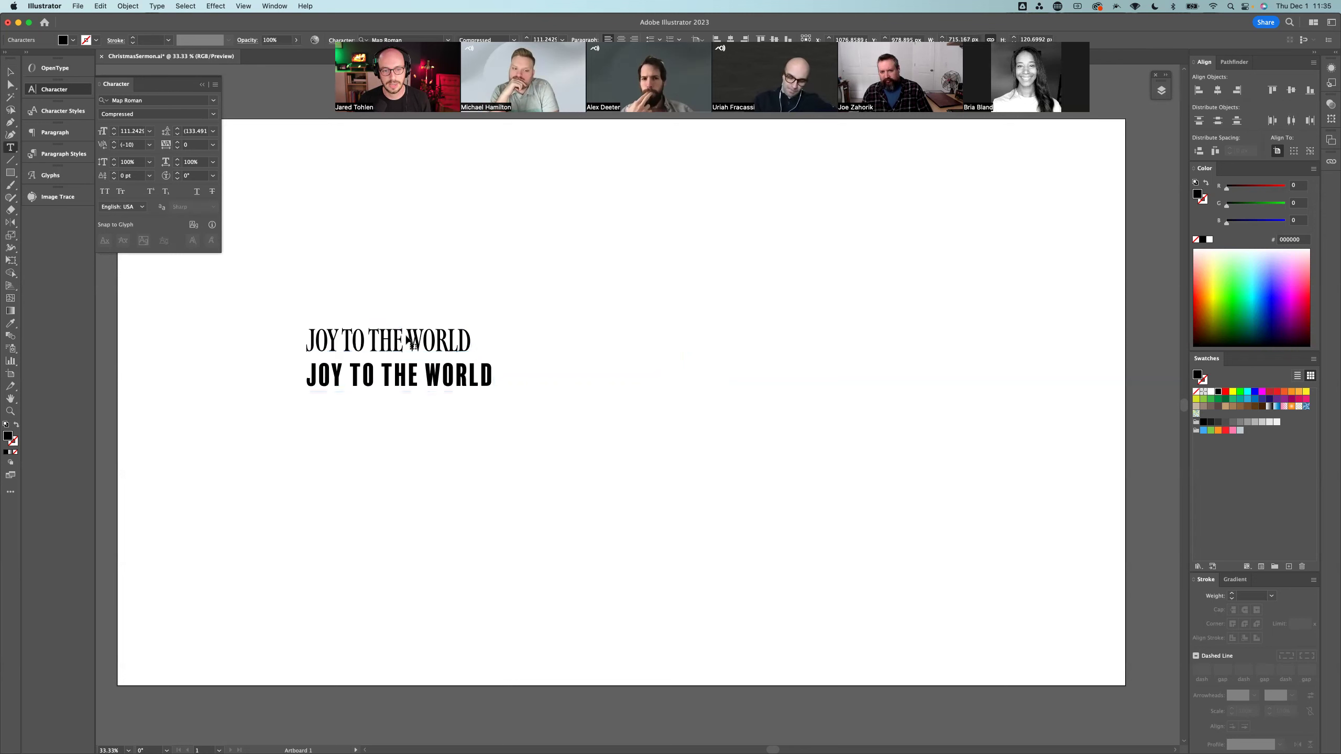
drag(404, 343, 347, 346)
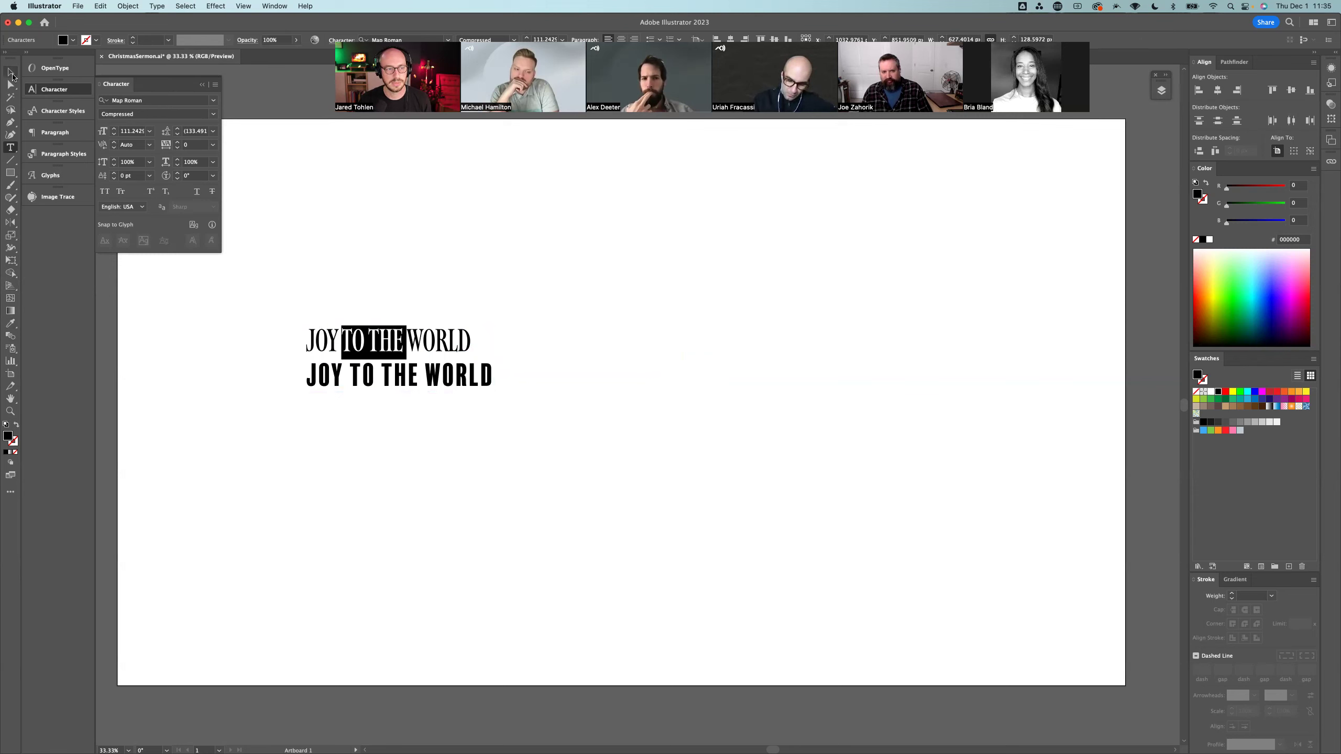
click(412, 373)
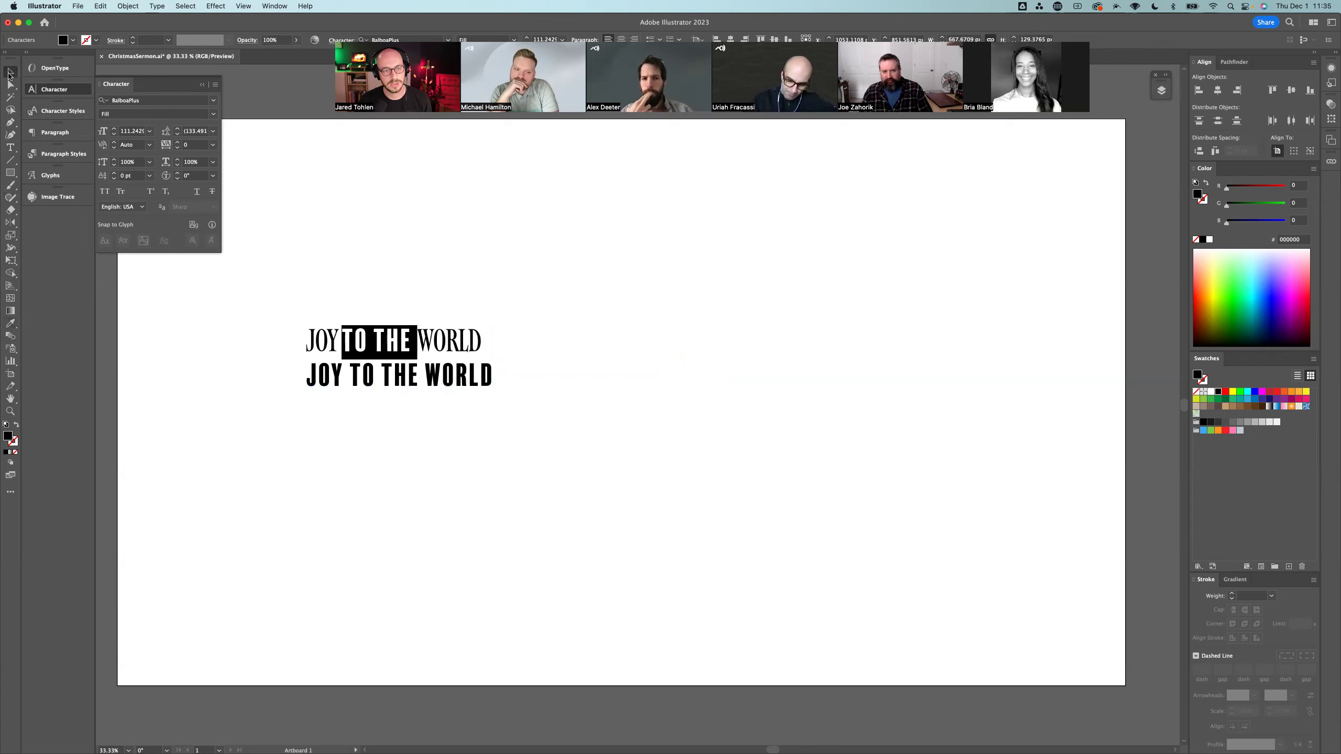
click(10, 75)
click(413, 282)
key(super+z)
Step: Move both title lines together toward the left side of the artboard
click(530, 356)
drag(392, 433, 405, 380)
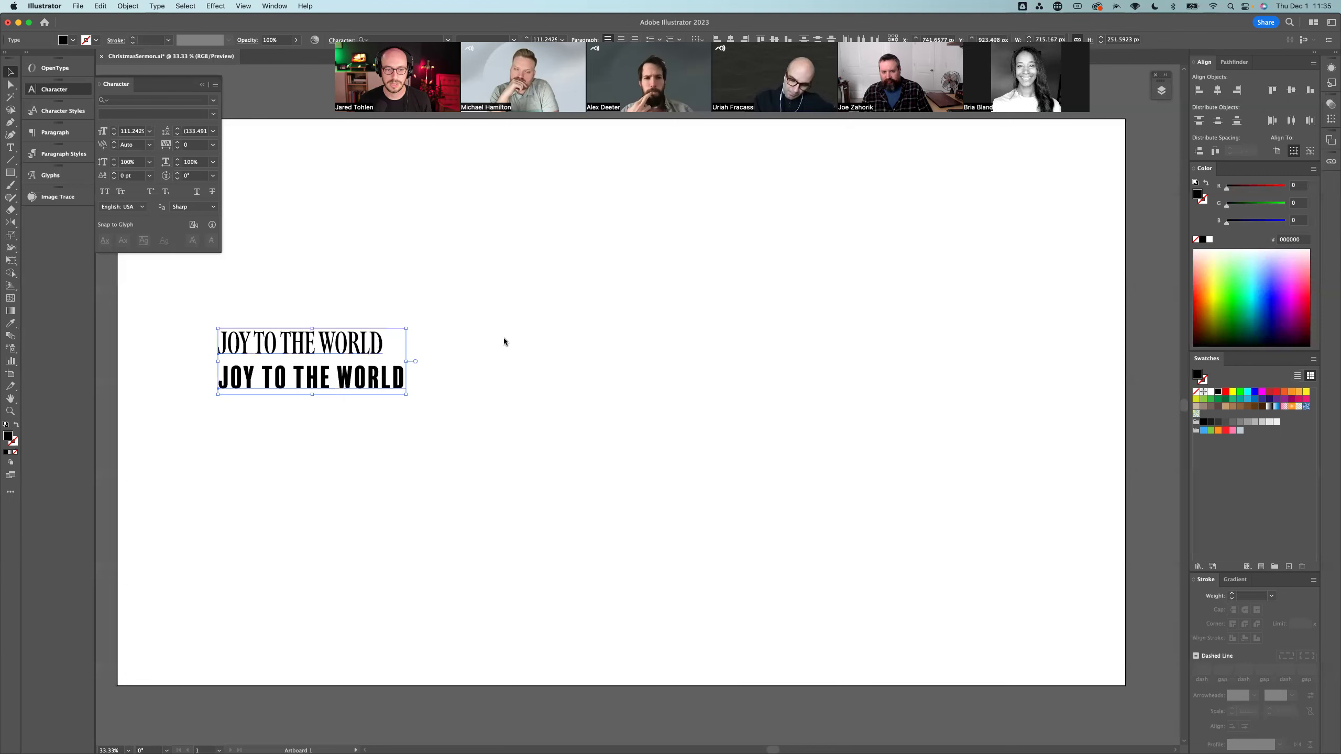
Step: Duplicate the upper title line into the open area of the artboard and enlarge the copy to about 247 pt
click(502, 337)
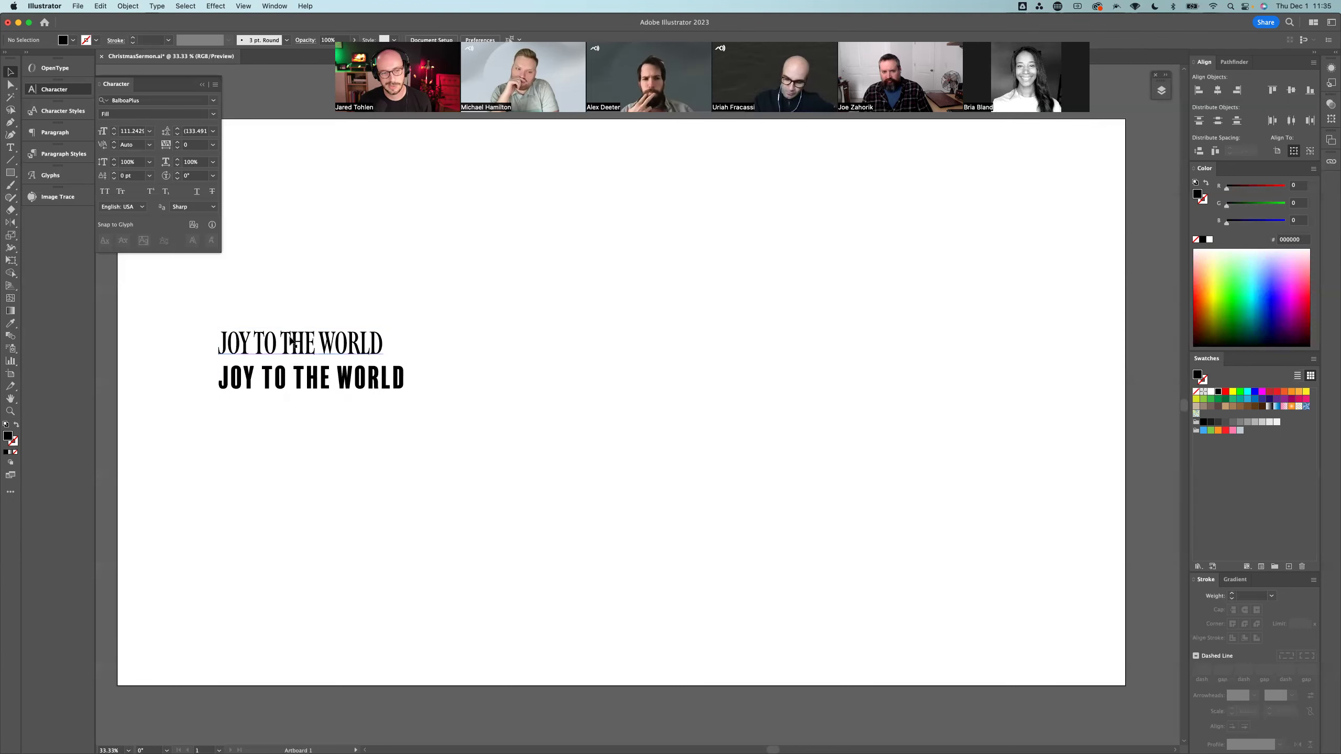
alt+drag(290, 340, 706, 277)
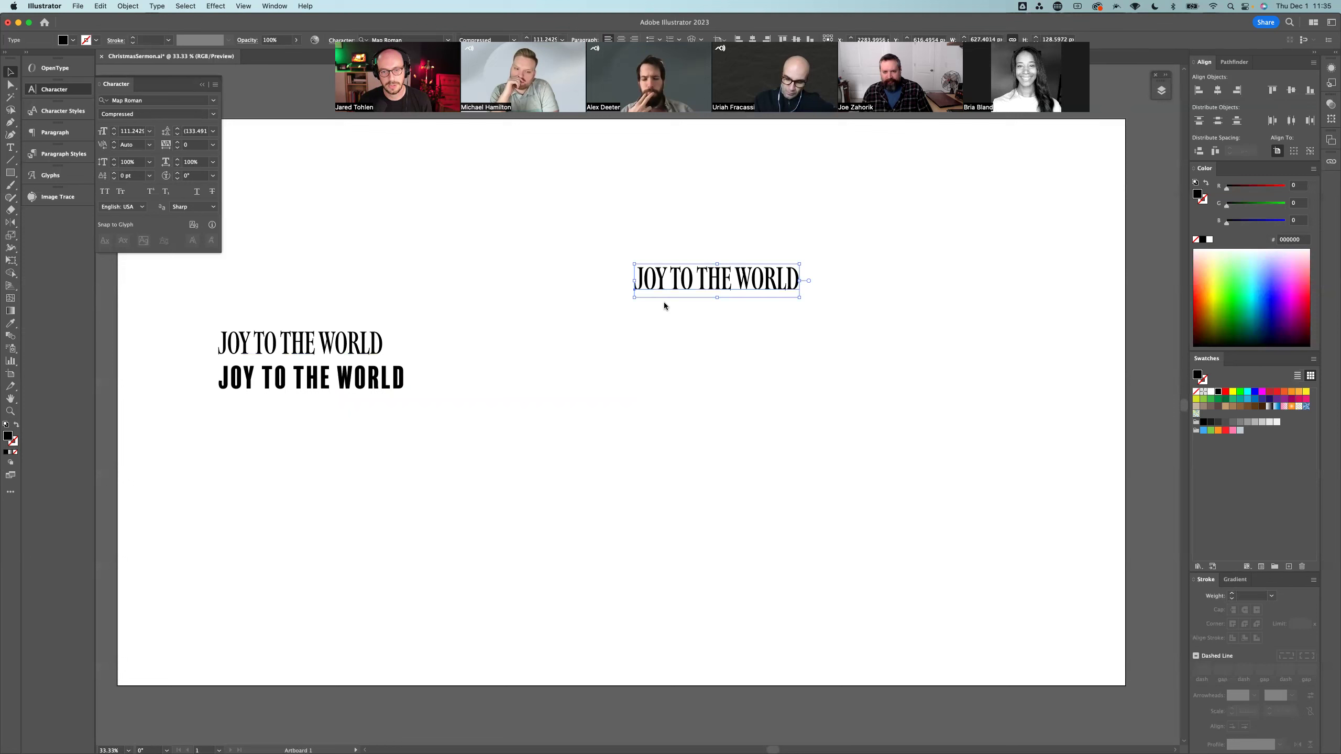
mouse_move(799, 284)
mouse_down()
mouse_move(1003, 283)
mouse_move(794, 299)
mouse_up()
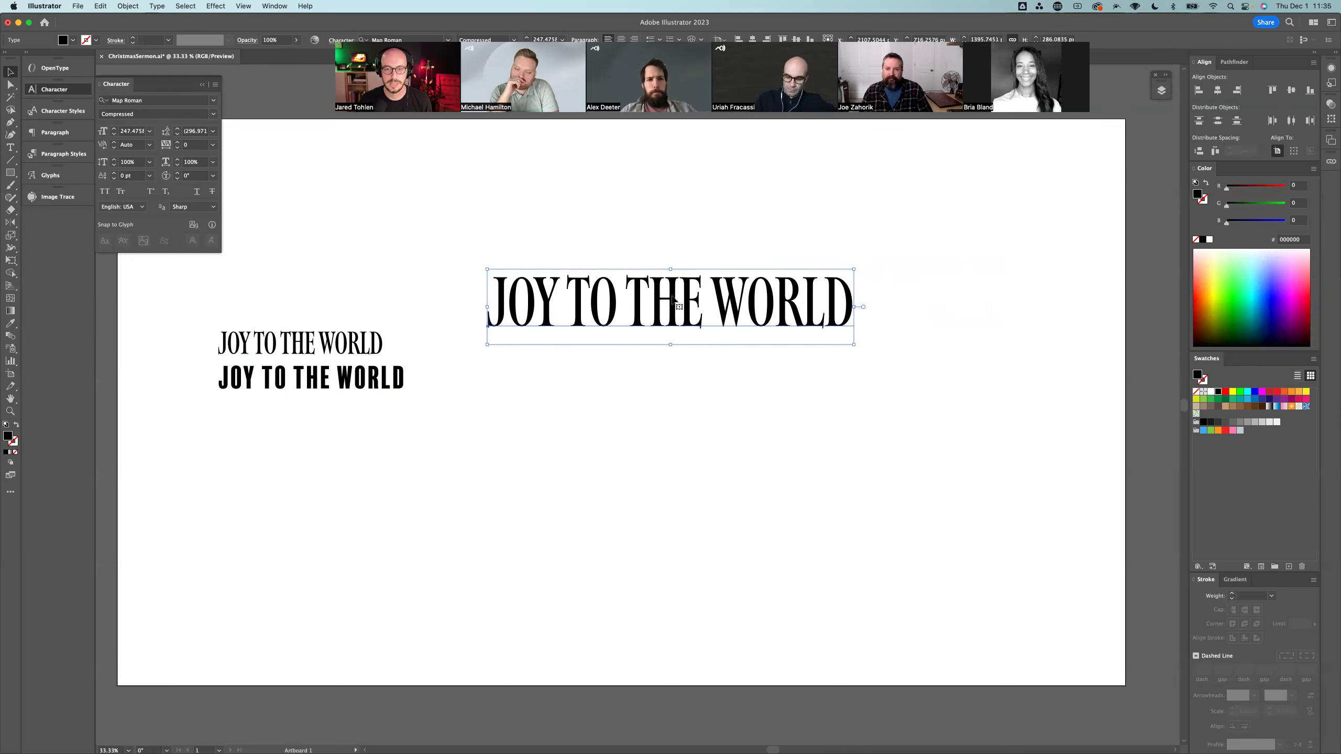
Step: Match "TO THE" in the enlarged title to the bold secondary-font line using the Eyedropper
double_click(729, 292)
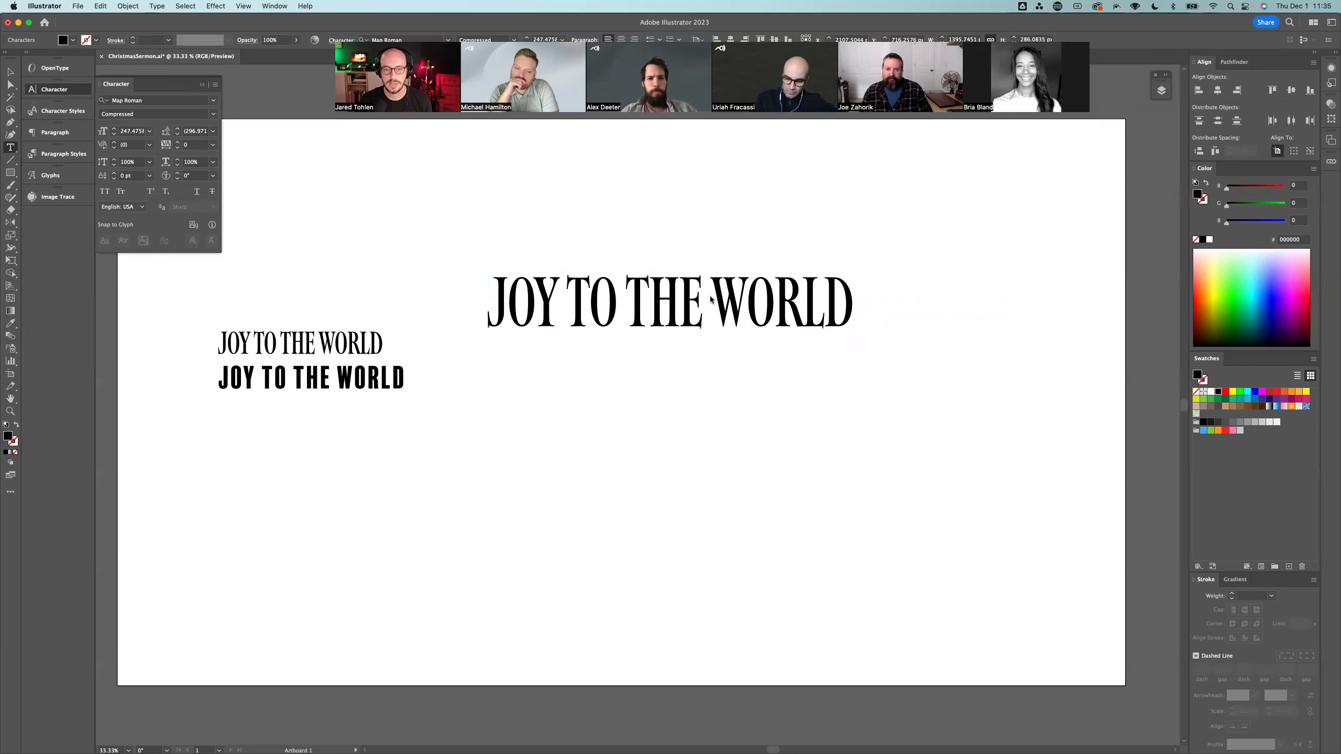
drag(724, 293, 564, 301)
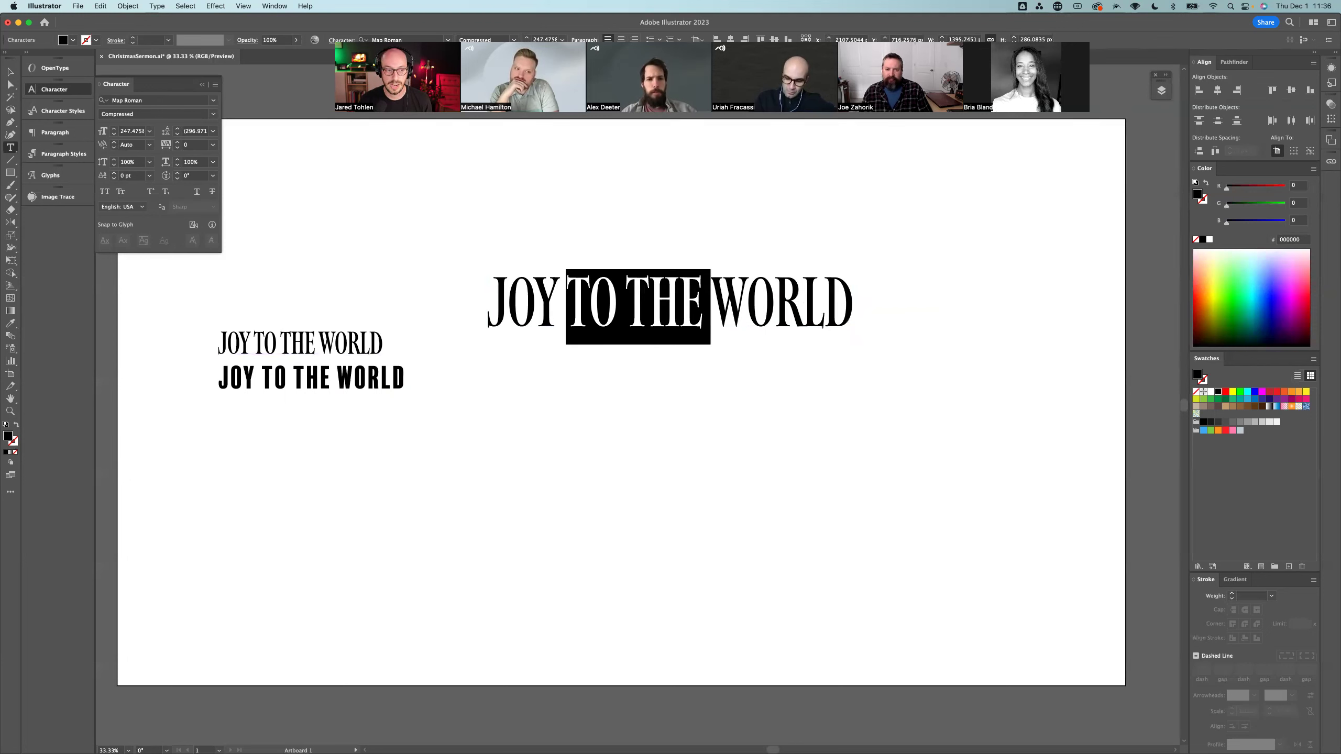
click(16, 325)
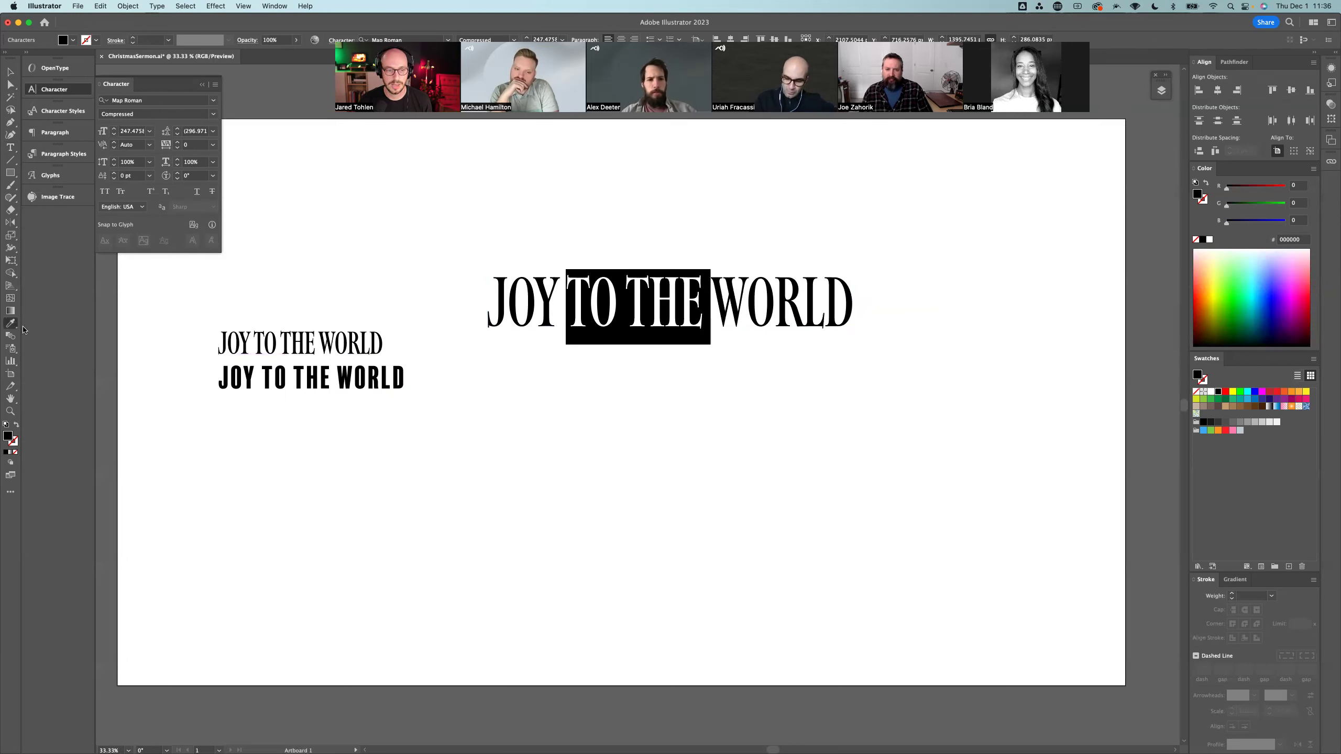
click(301, 376)
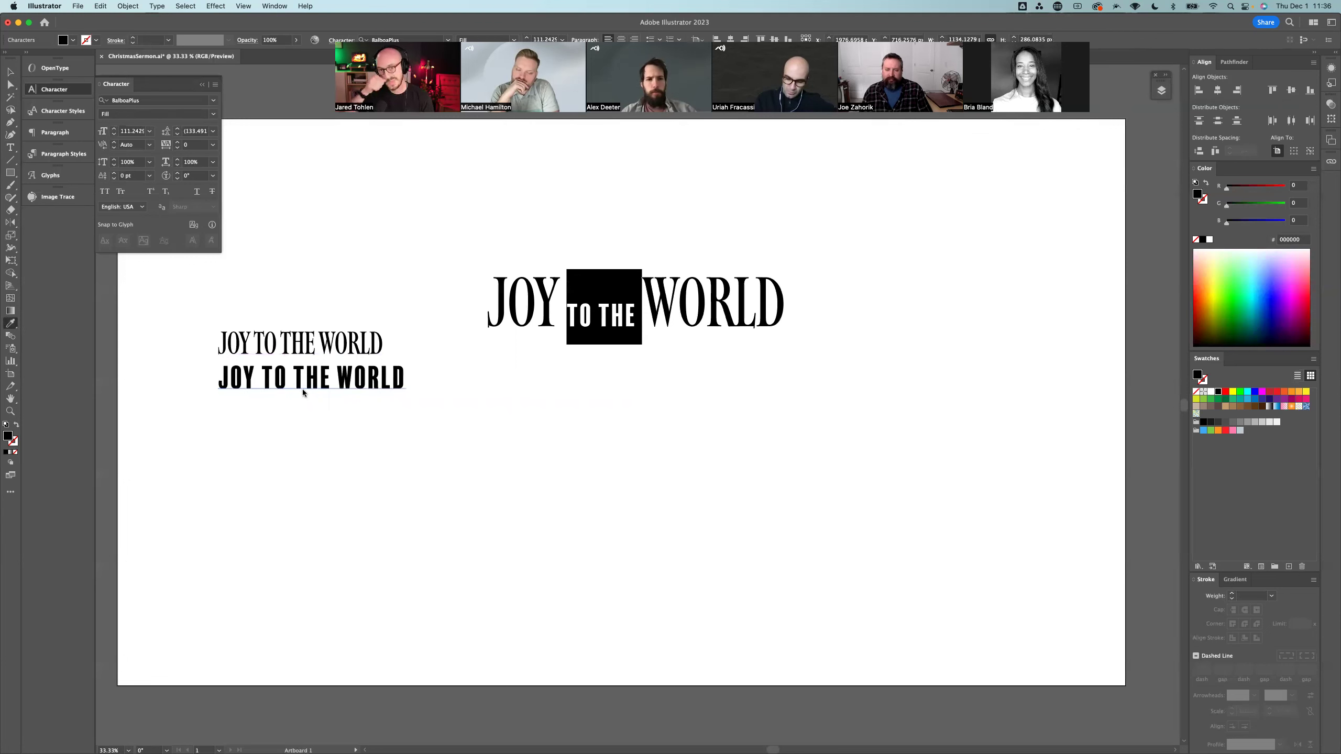
click(10, 72)
Step: Try breaking the enlarged title onto two lines between "TO" and "THE"
double_click(607, 317)
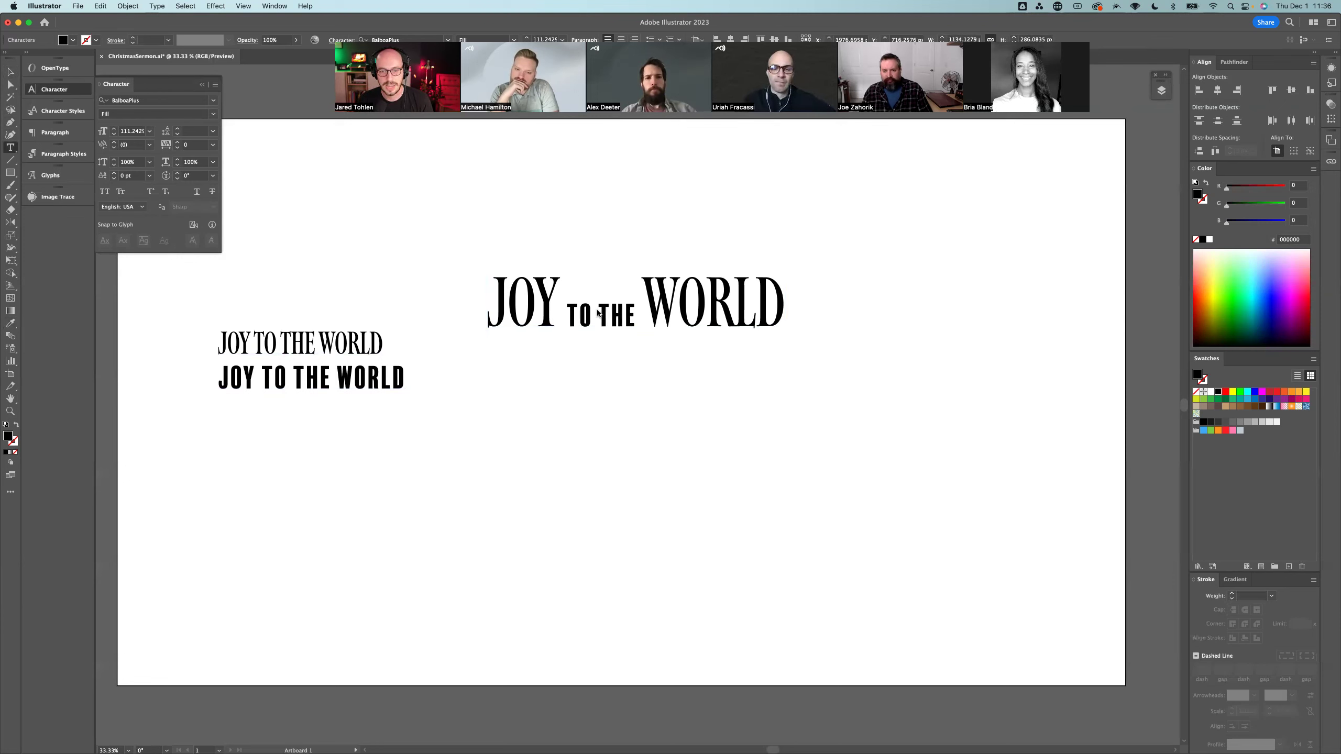
key(Return)
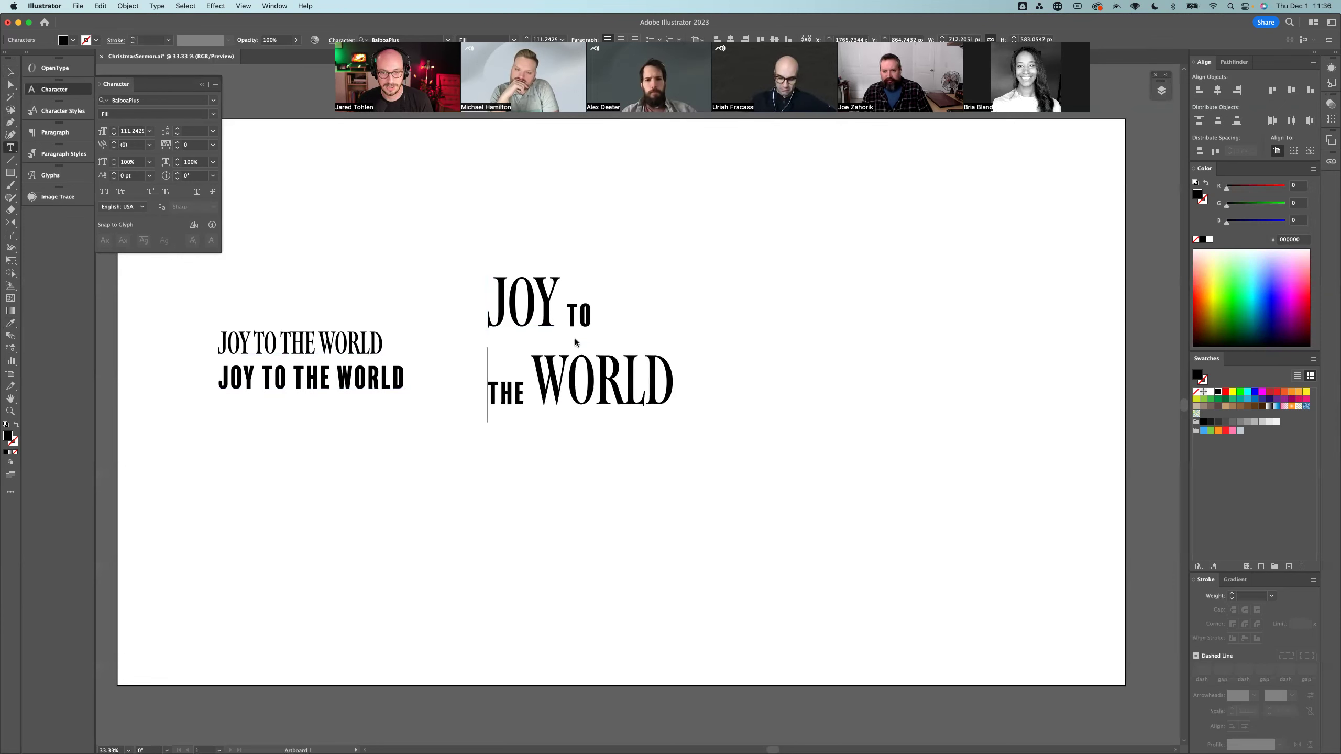
key(BackSpace)
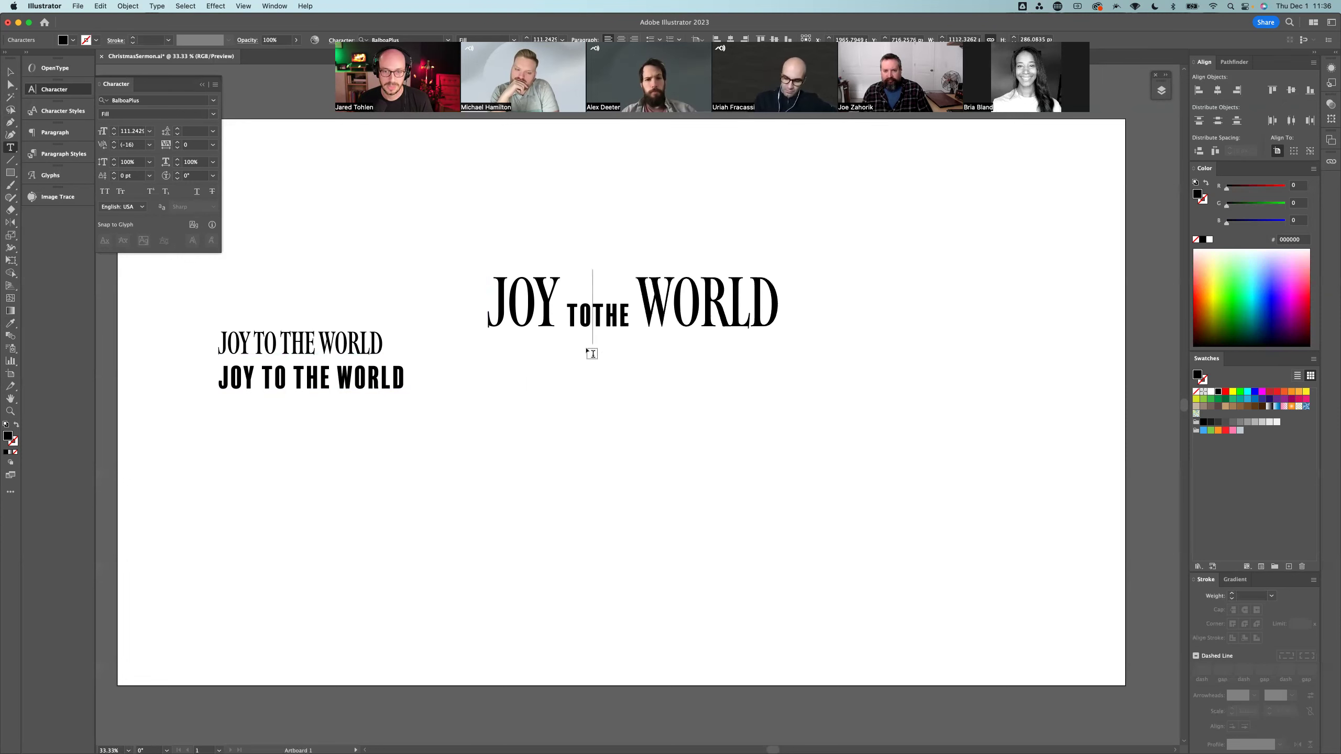
key(Return)
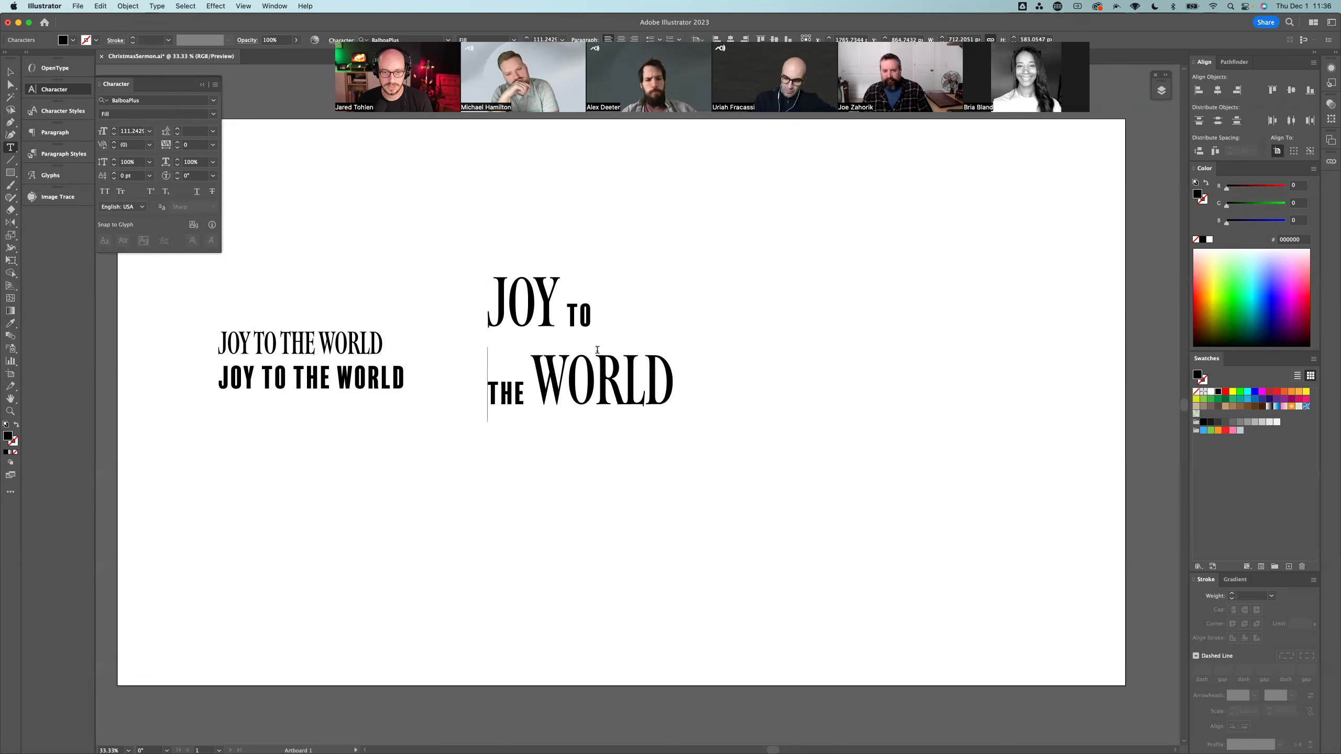
key(BackSpace)
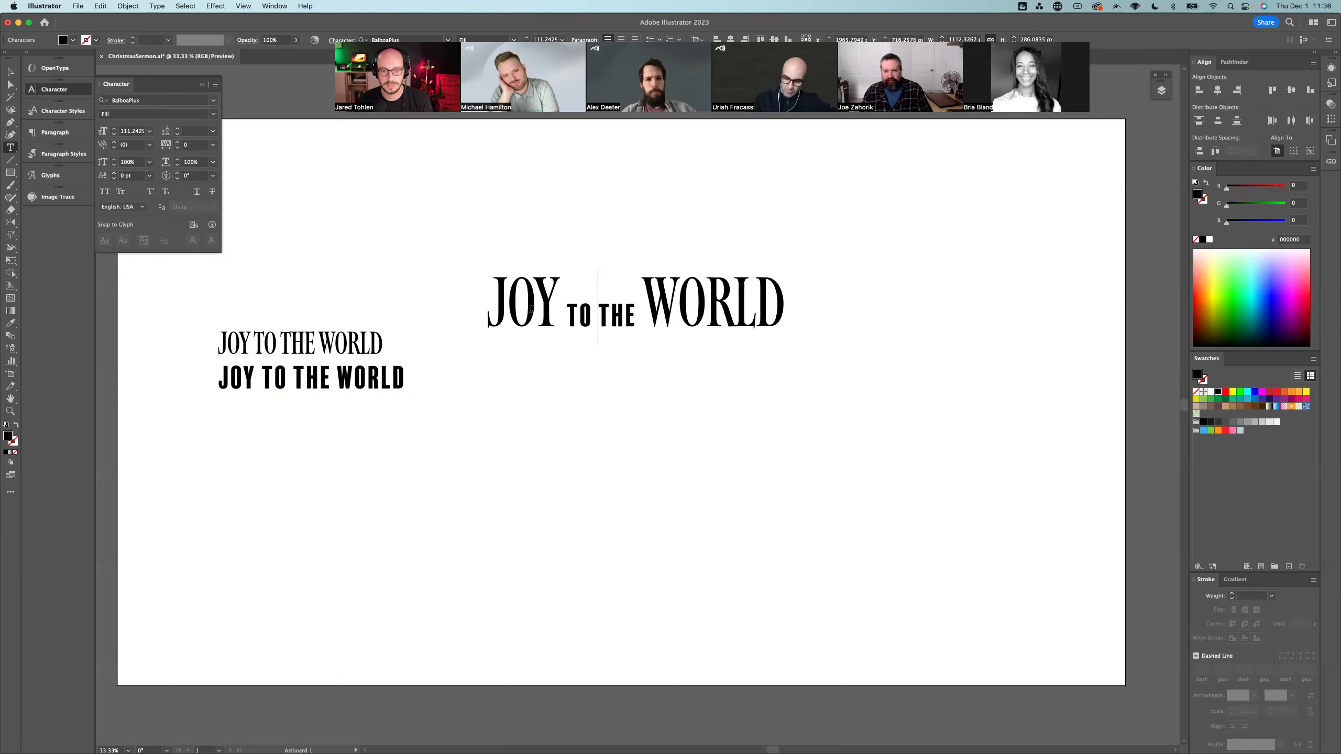
key(Escape)
Step: Move the mixed-font title up the artboard and place a duplicate of it directly below
click(715, 243)
click(692, 309)
drag(692, 308, 694, 262)
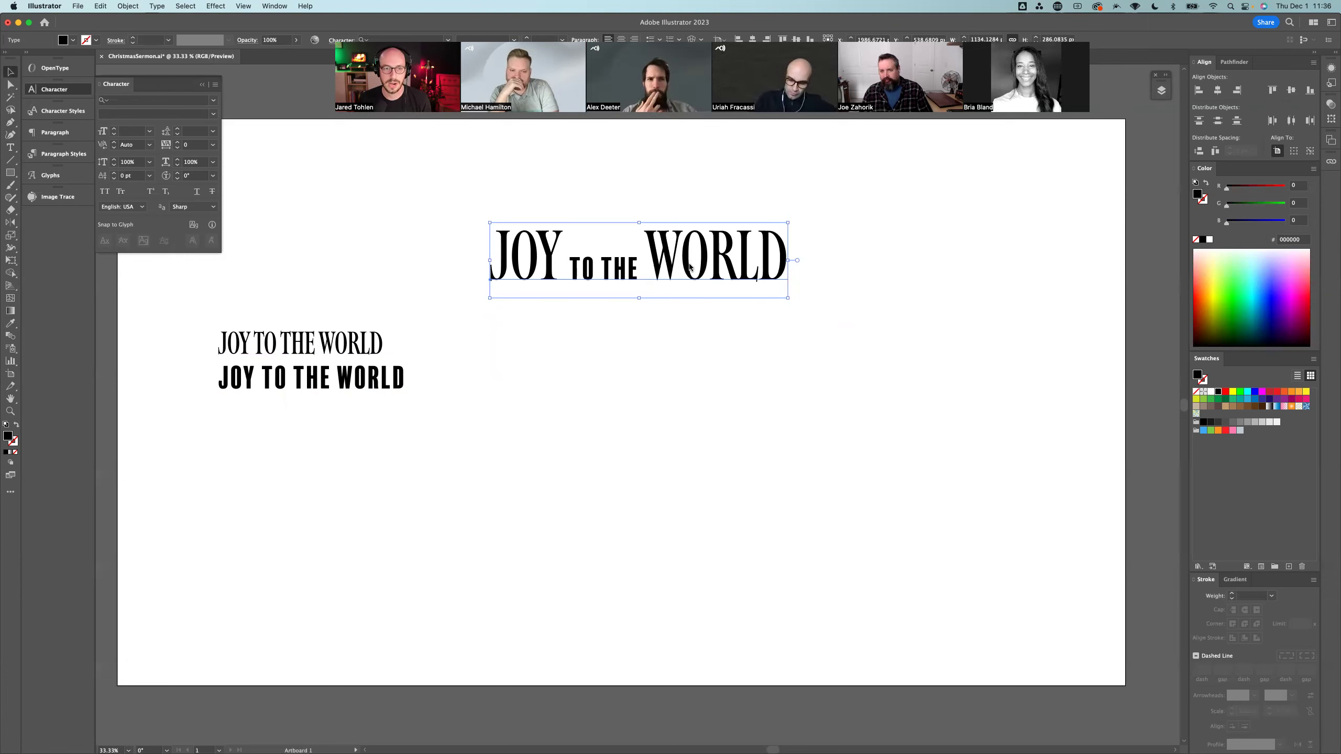
drag(691, 265, 698, 335)
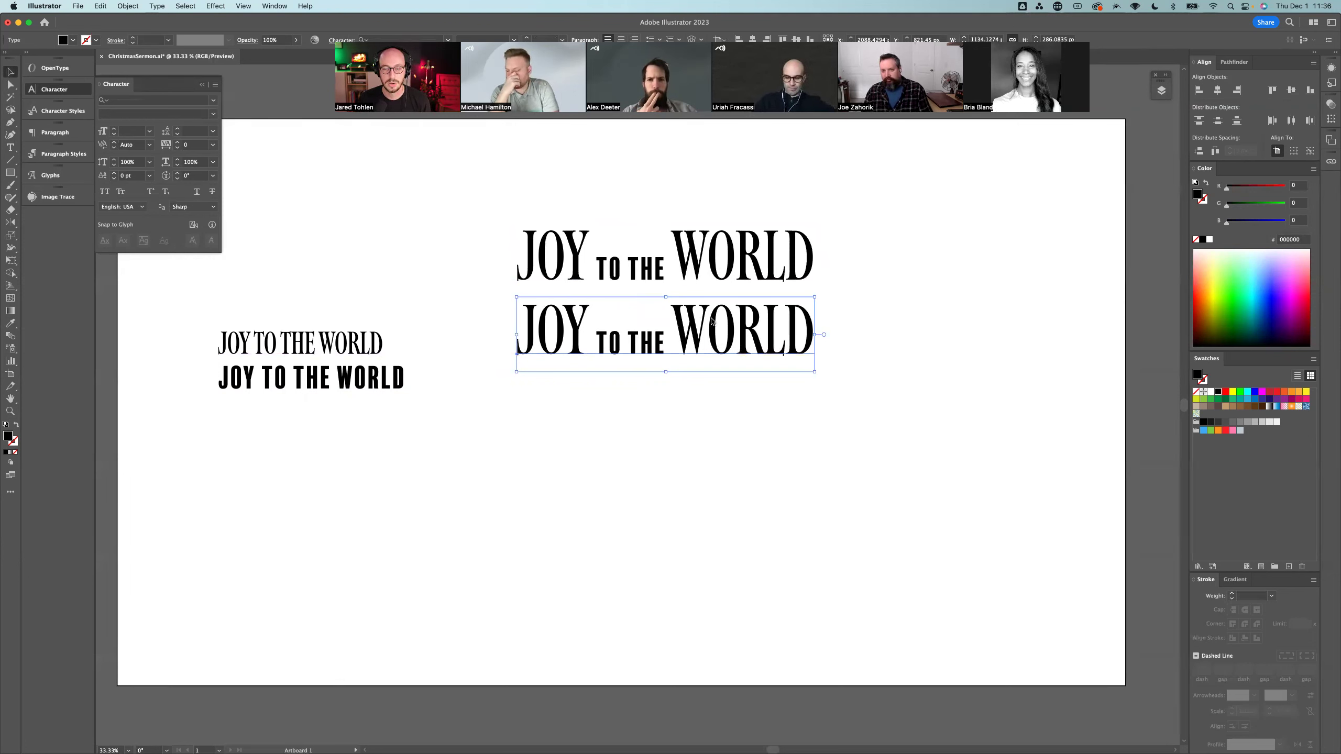
Step: Convert the lower mixed-font title to outlines and ungroup its letters
right_click(738, 332)
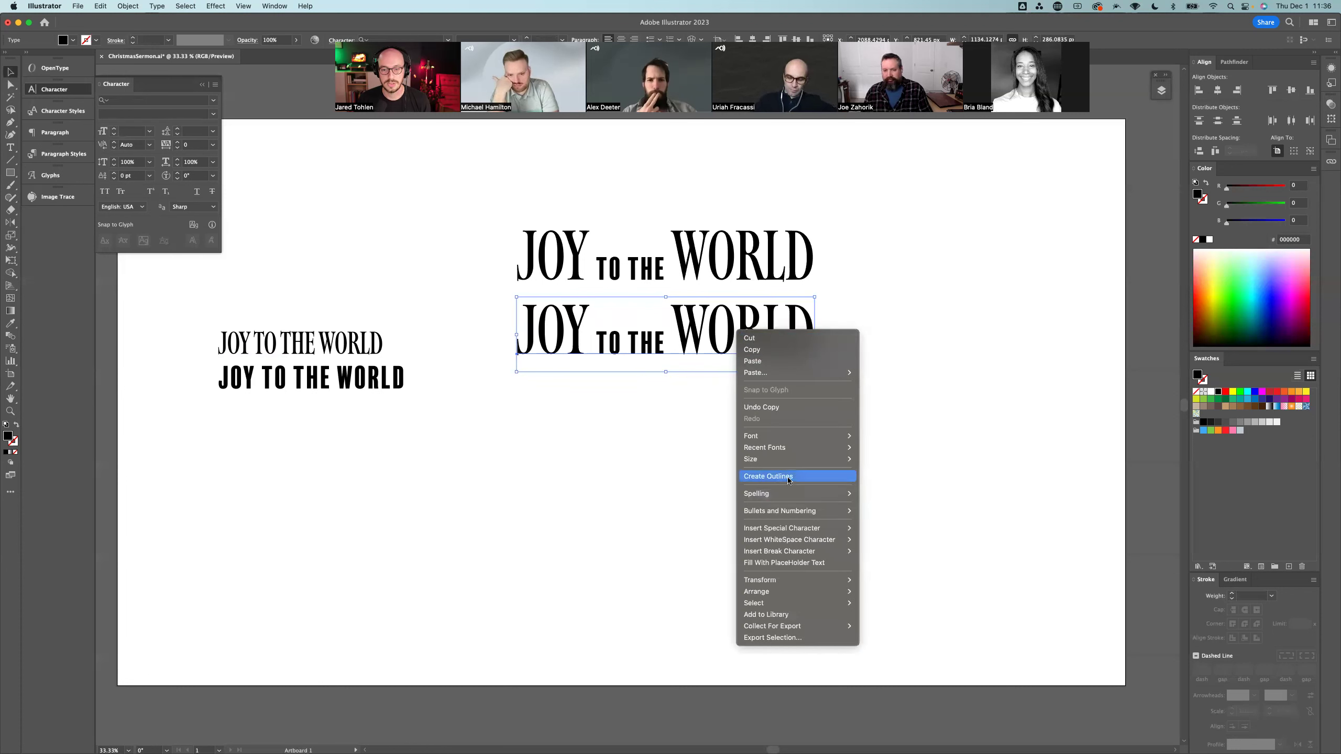
click(768, 477)
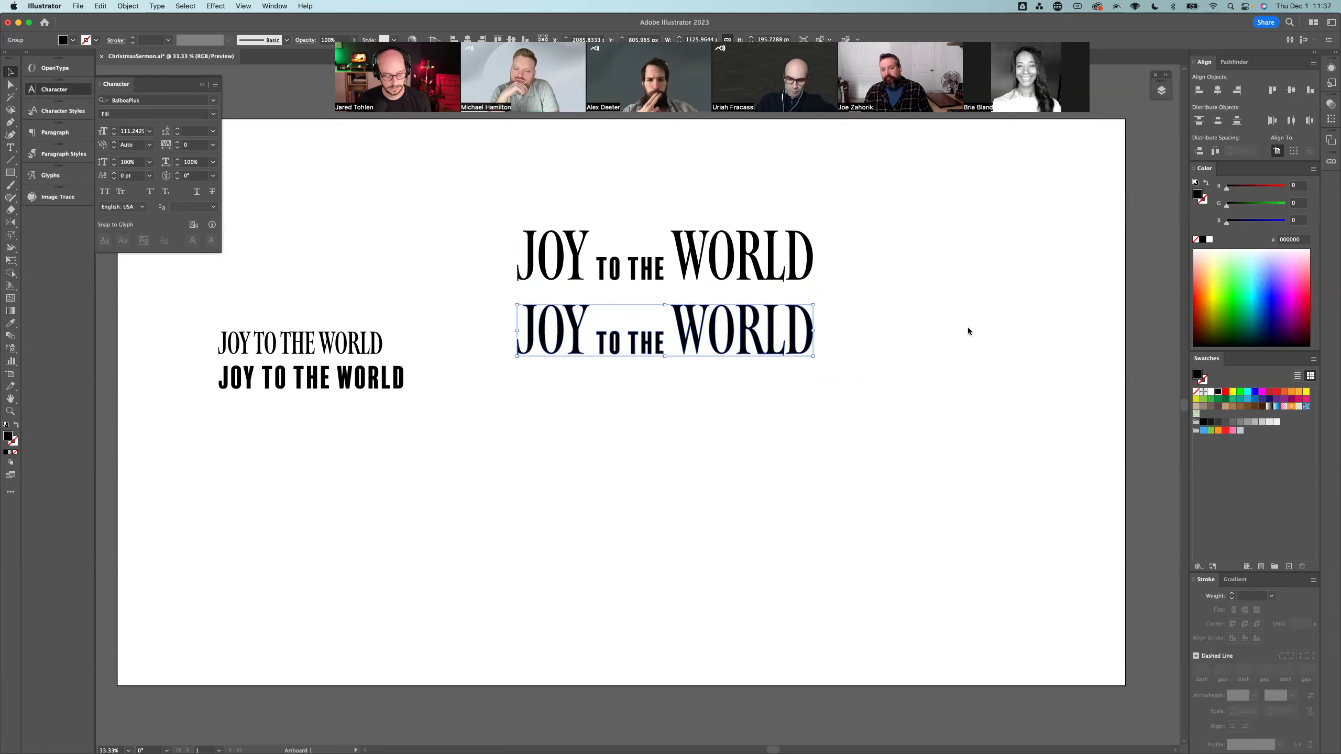
right_click(809, 345)
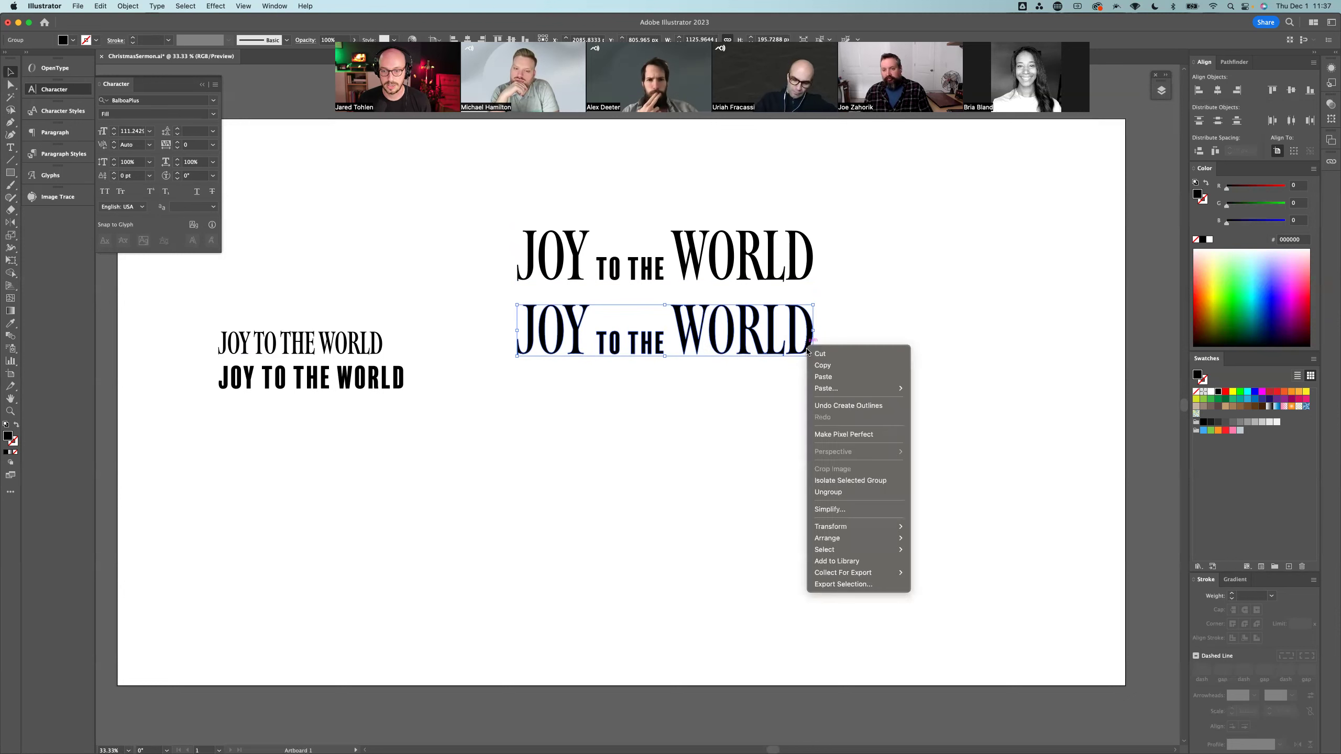
click(846, 493)
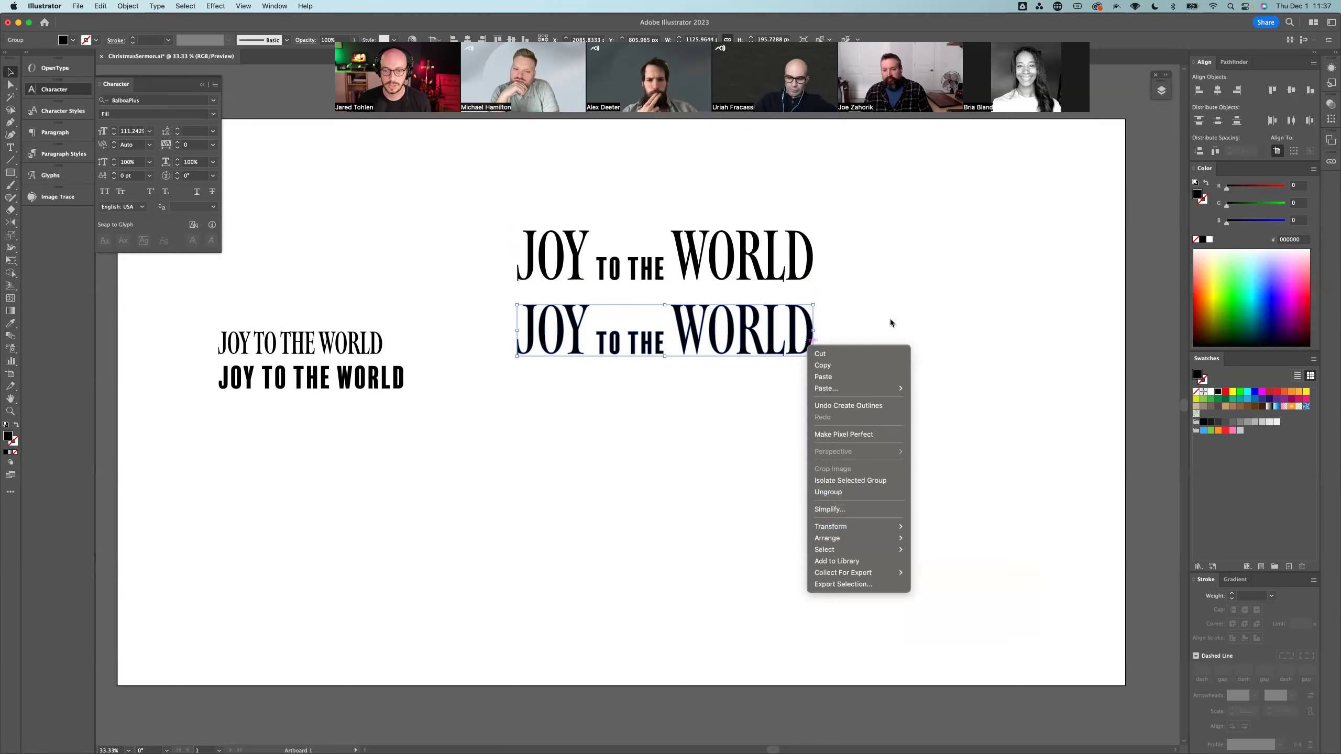
click(939, 321)
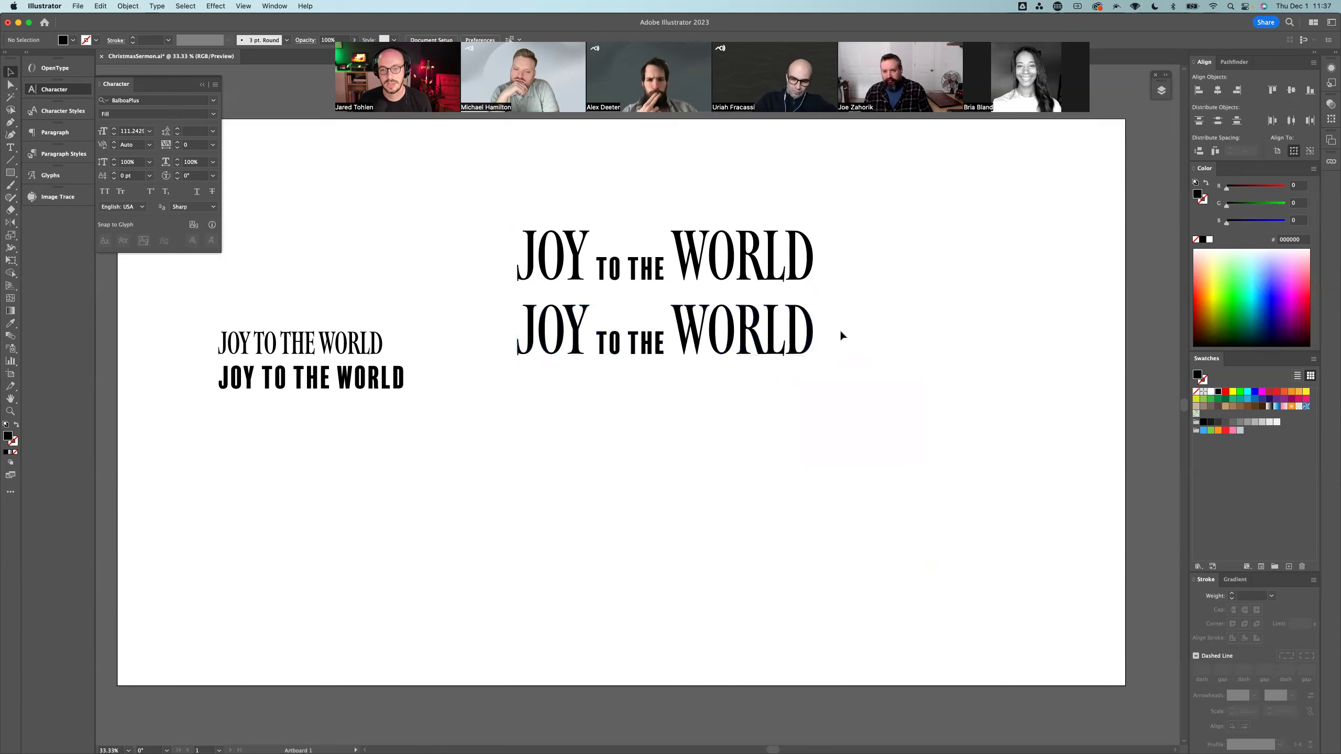
Step: Group the outlined letters of "WORLD" in the lower title into one object
click(772, 337)
click(749, 333)
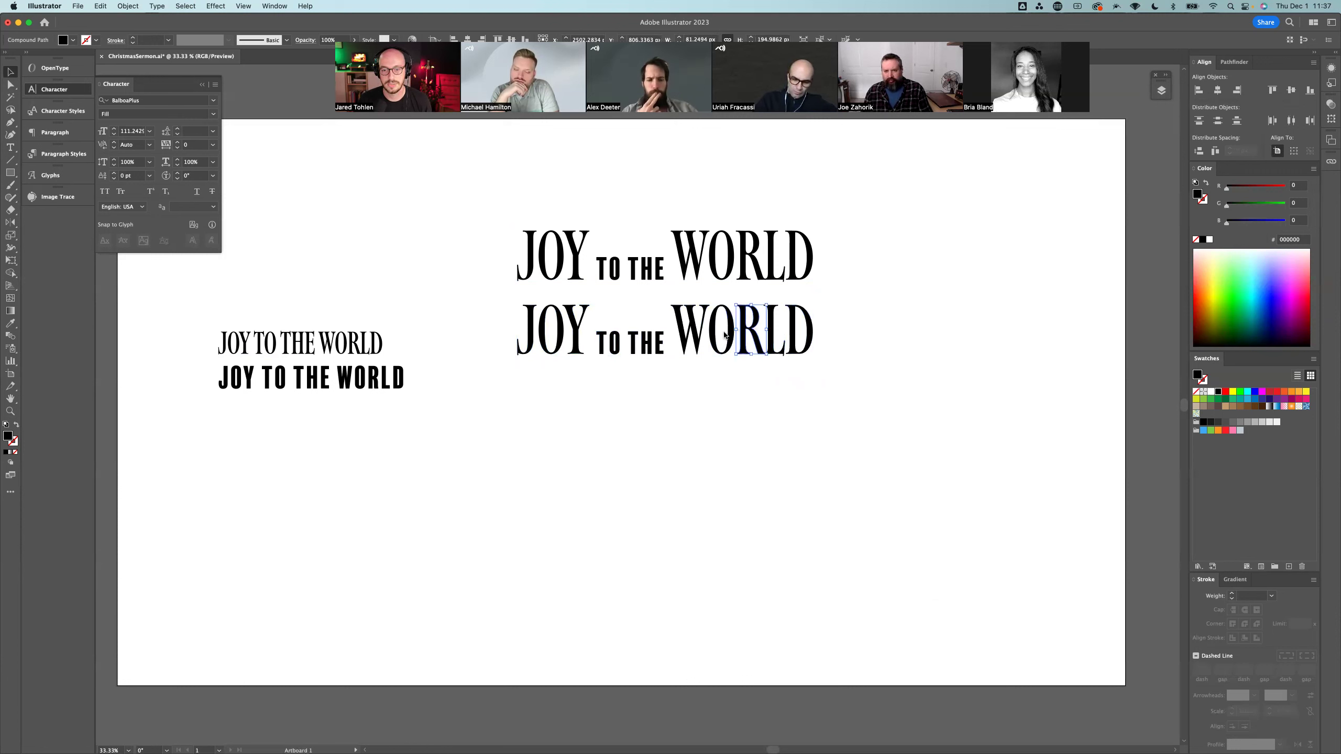
drag(833, 306, 686, 373)
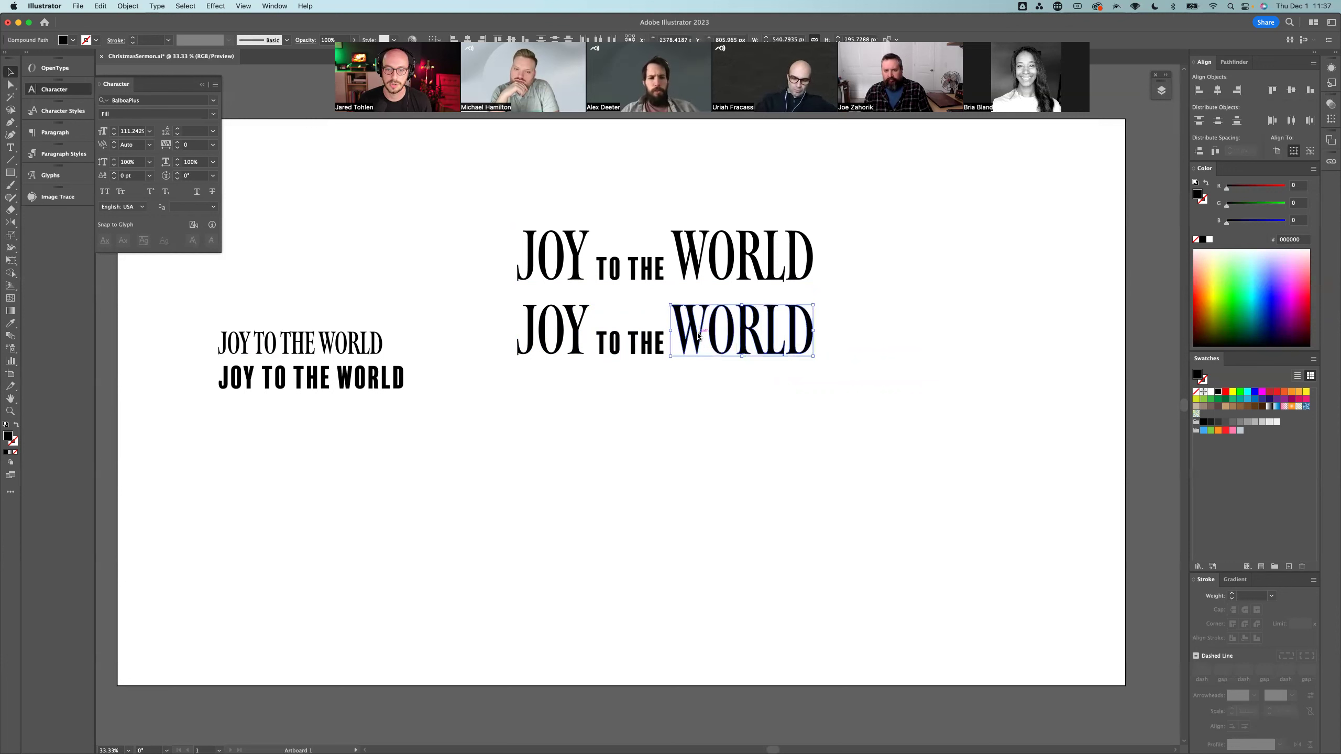
right_click(696, 337)
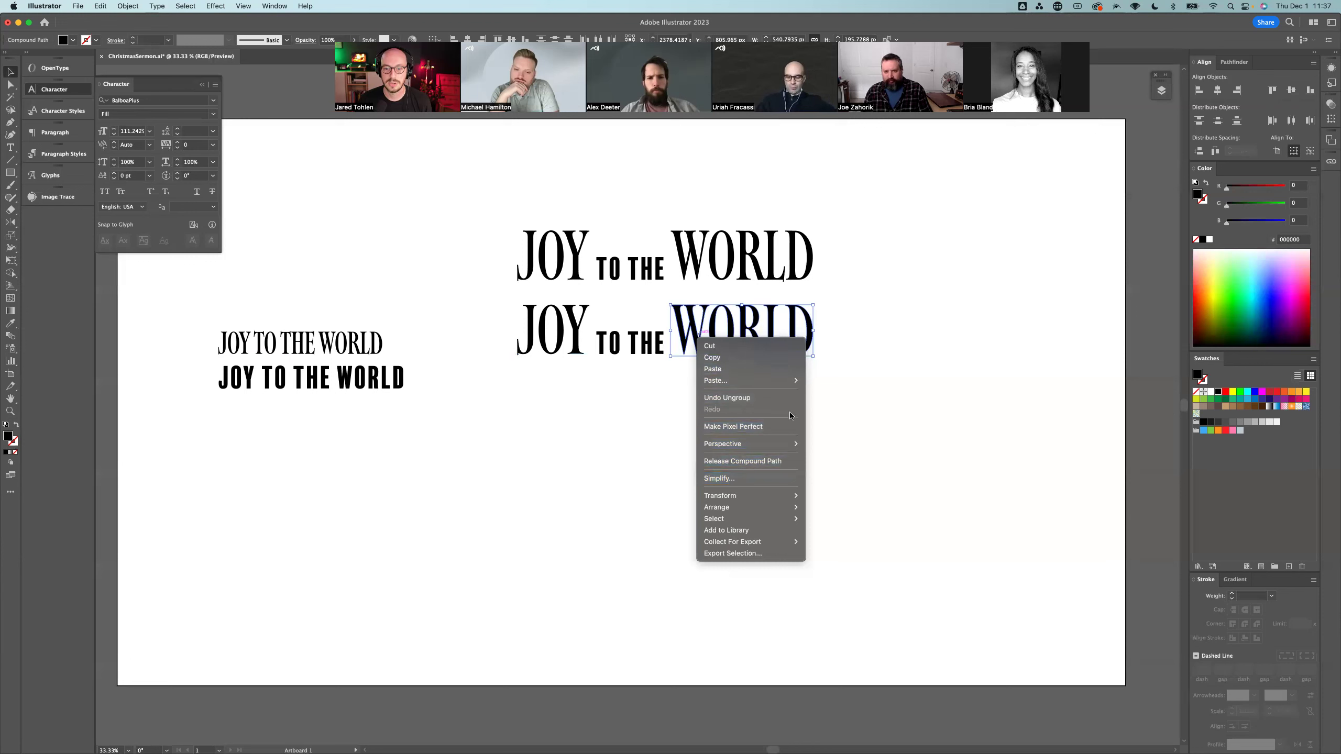
click(859, 395)
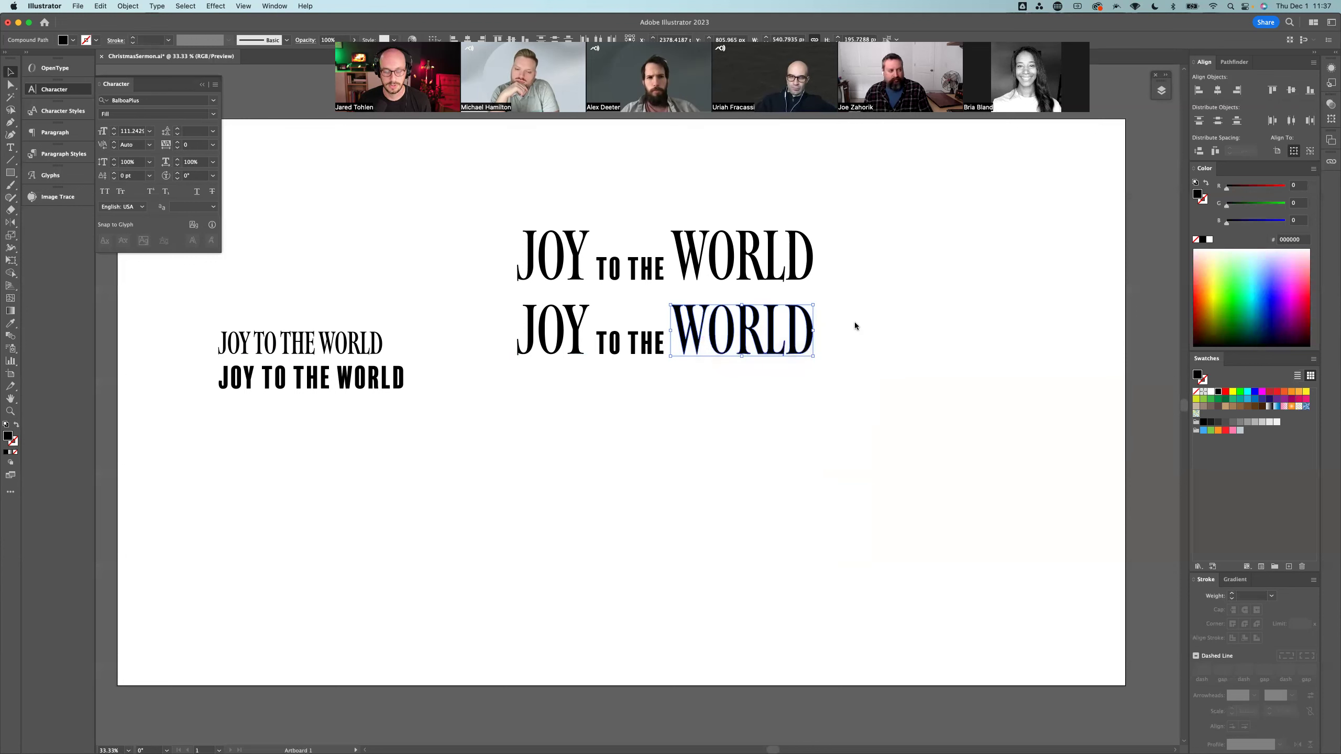
click(847, 316)
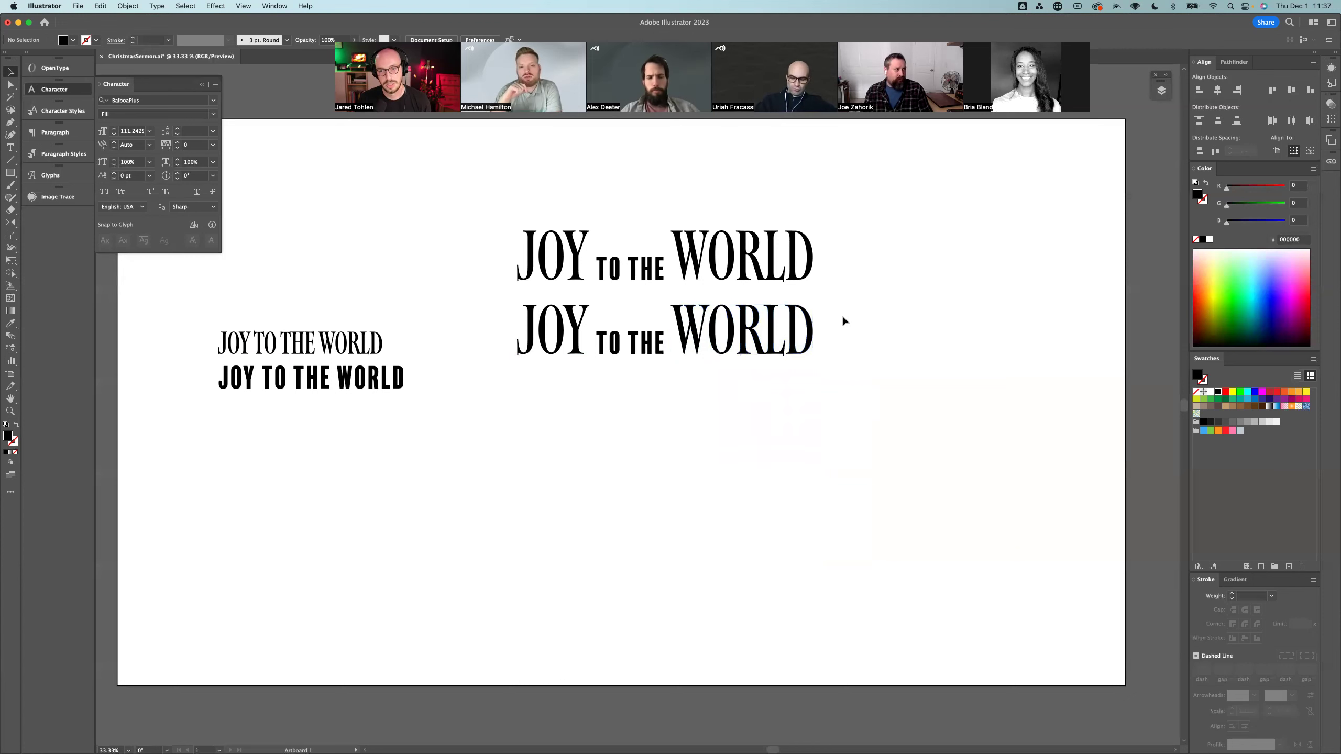
click(687, 381)
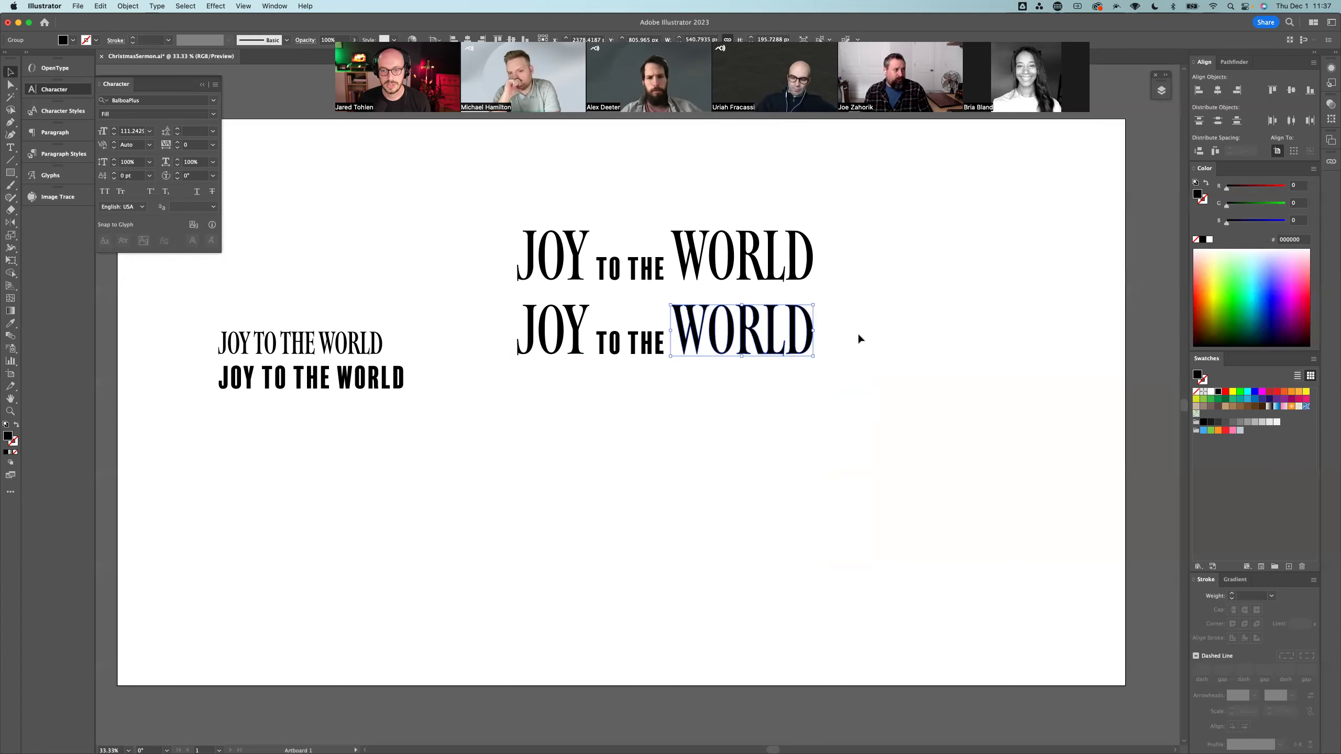
key(cmd+z)
key(cmd+shift+z)
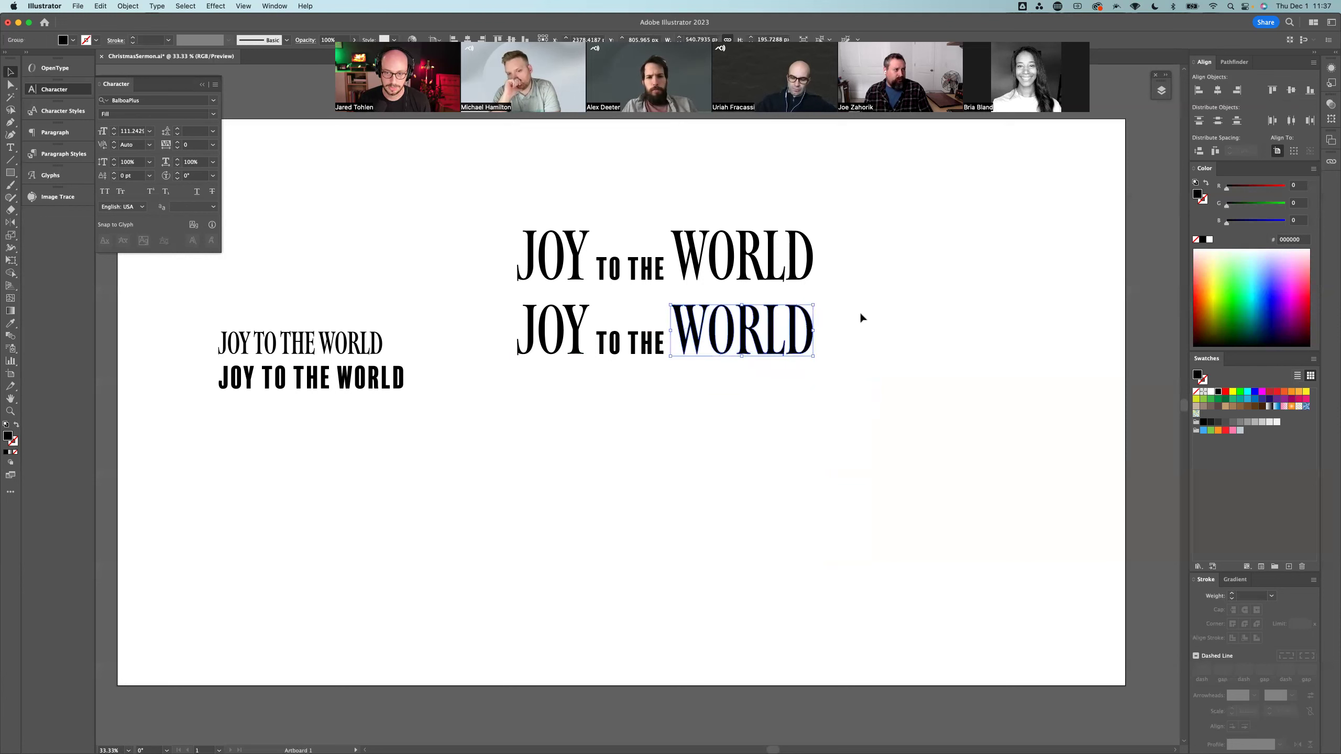
Step: Move the upper live-text title up and left, and place the grouped "WORLD" beneath "JOY"
drag(727, 261, 669, 217)
drag(718, 336, 562, 396)
click(626, 358)
Step: Group the outlined letters of "TO THE" in the lower title into one object
click(629, 352)
click(608, 341)
click(521, 332)
click(667, 299)
click(608, 342)
shift+click(640, 342)
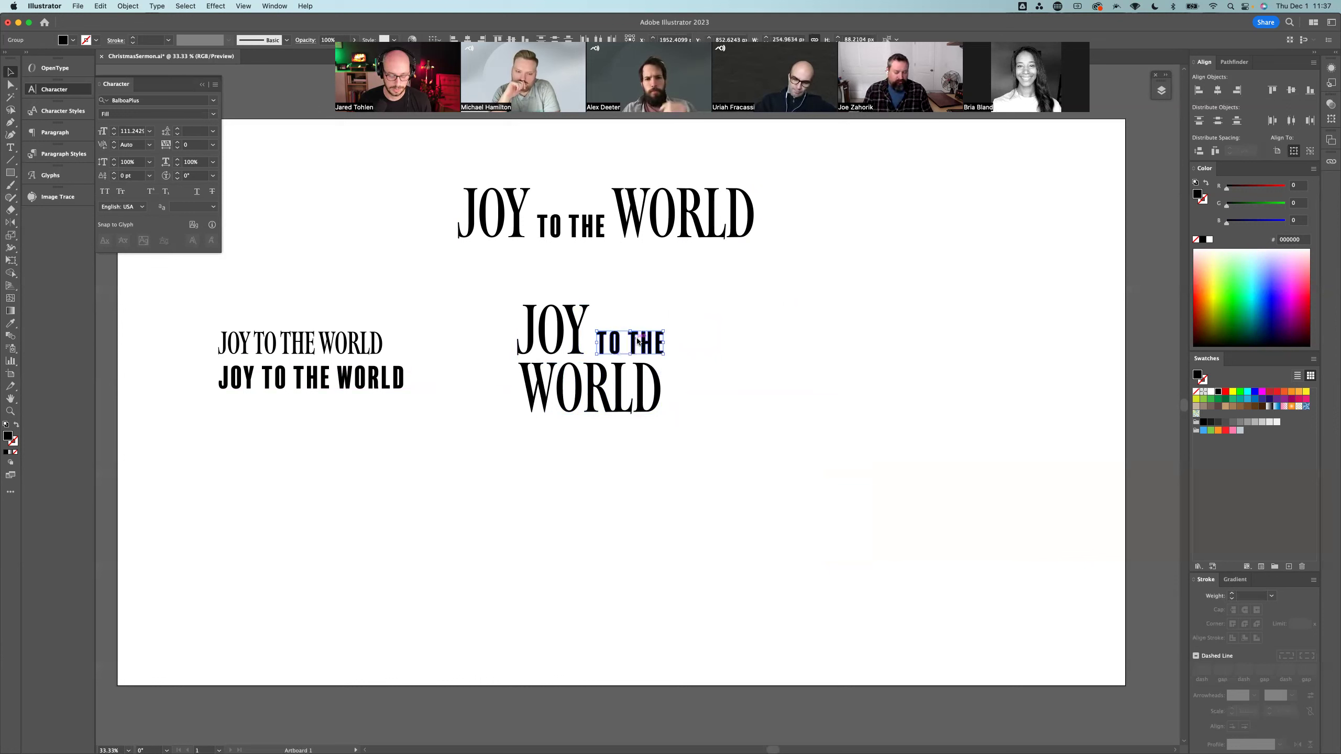
key(ctrl+shift+a)
Step: Stack "JOY", "TO THE" and "WORLD" on three centered lines in the lower title
drag(646, 346, 699, 453)
drag(644, 345, 570, 377)
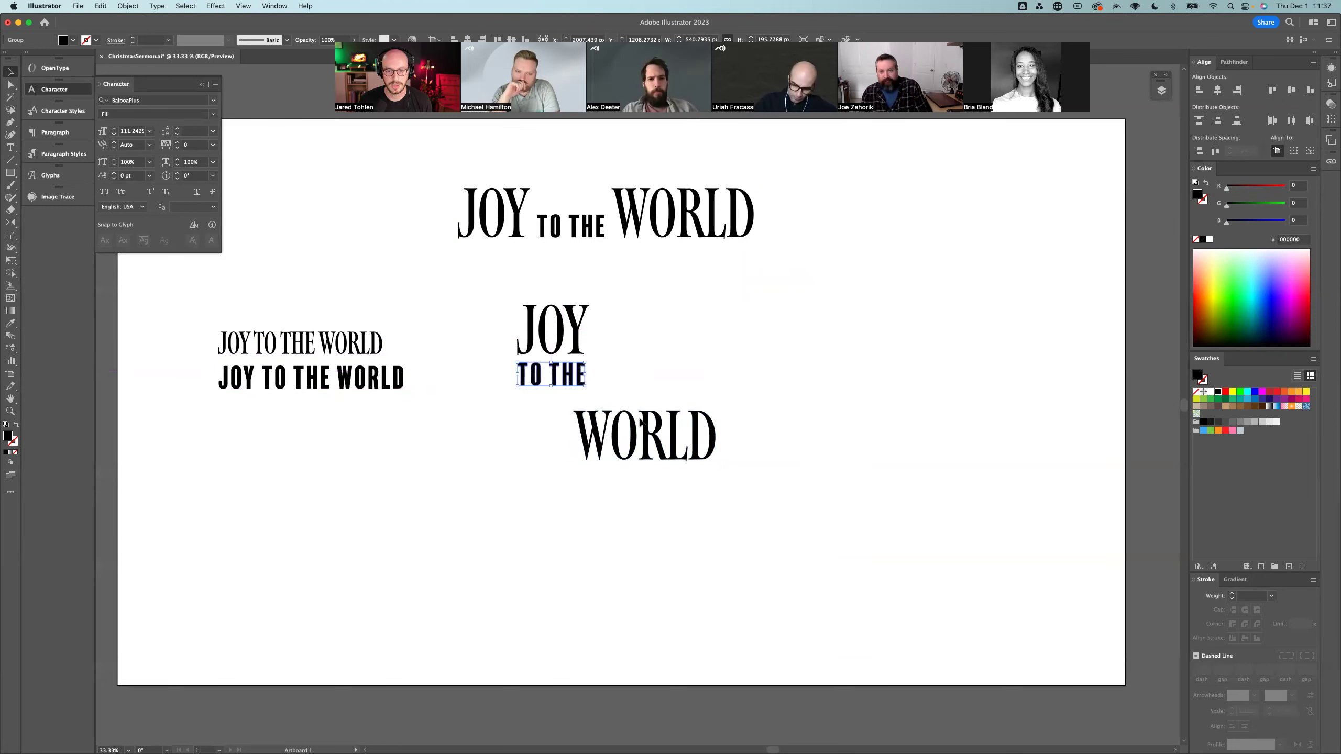
drag(693, 428, 605, 412)
drag(554, 376, 656, 374)
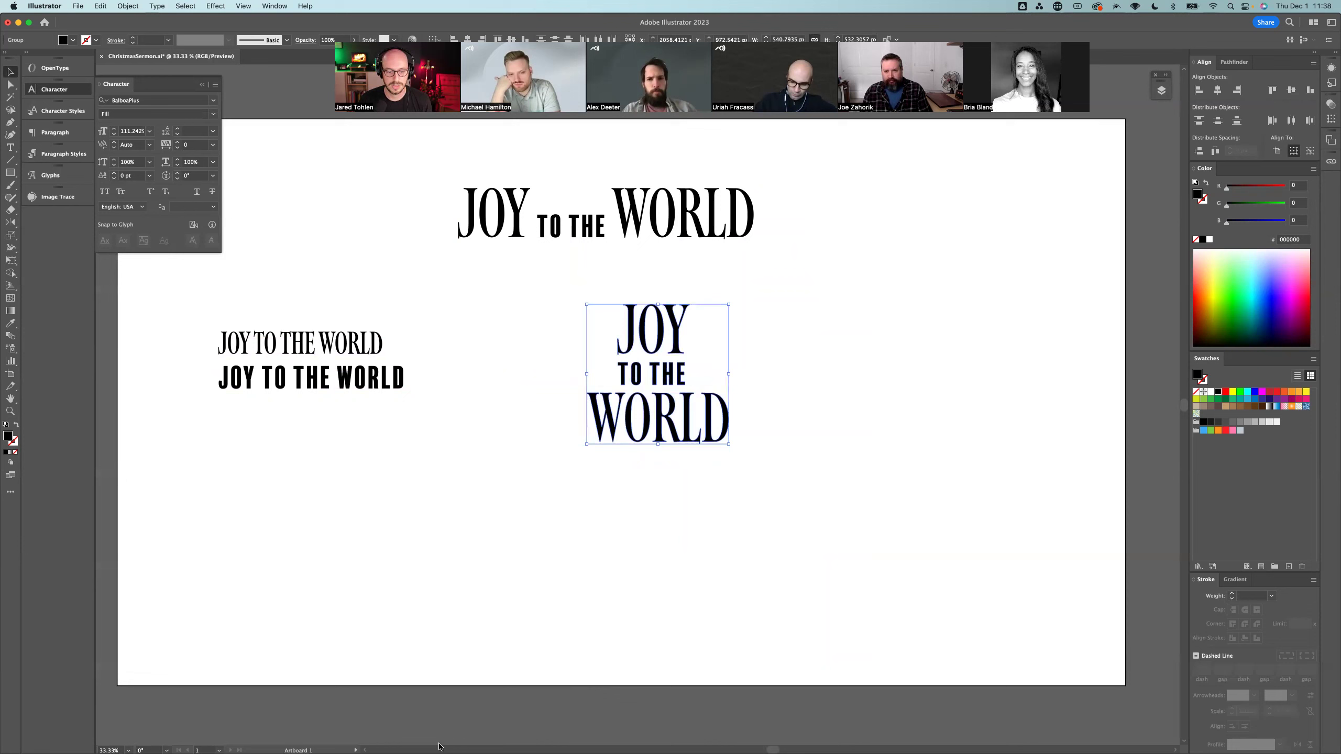
Step: Switch to Photoshop and look at the Christmas sermon graphic's background artwork and title
mouse_move(507, 750)
click(583, 731)
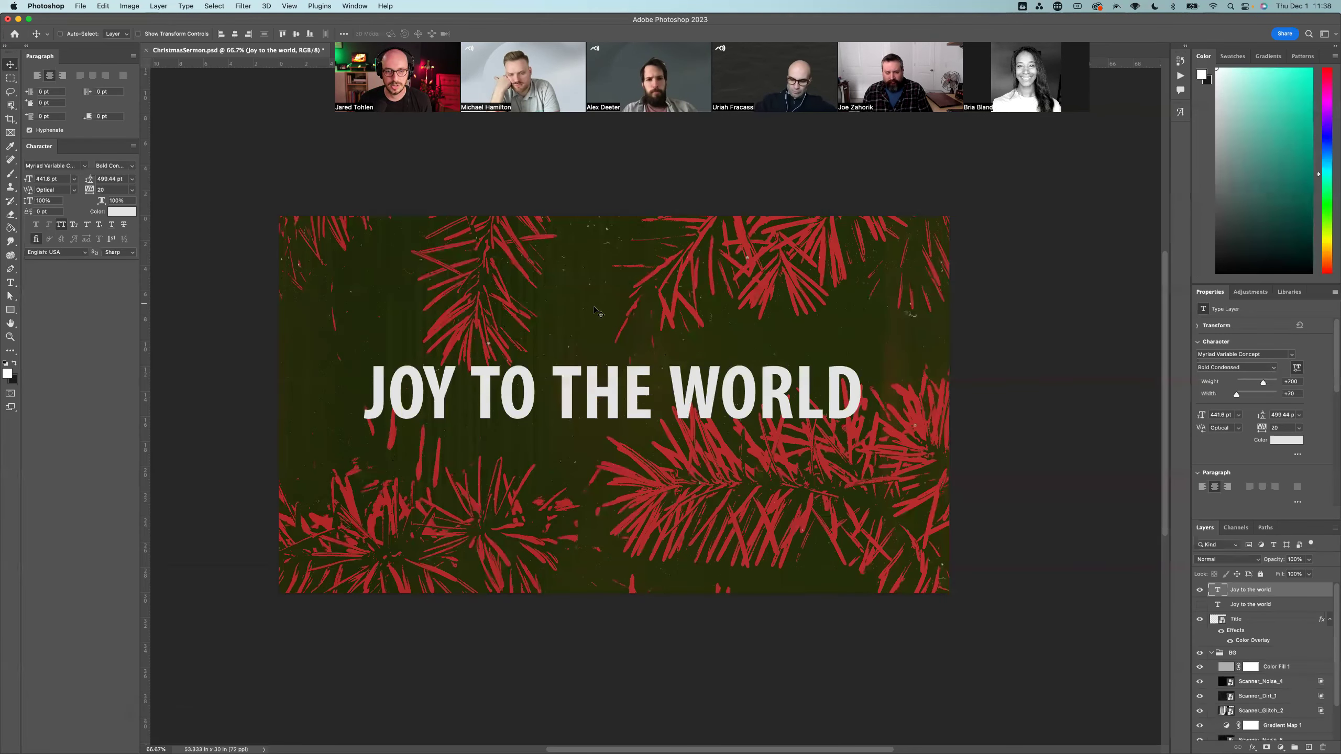
mouse_move(580, 745)
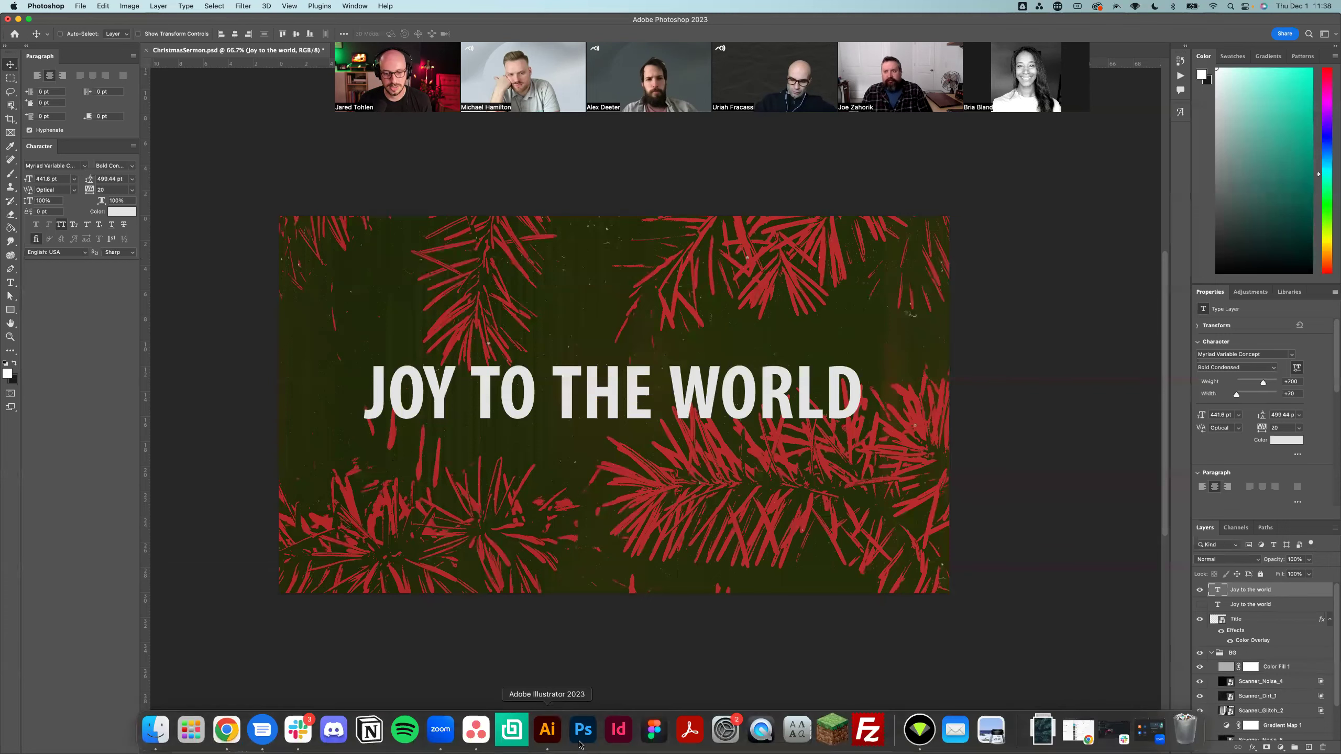
Step: Switch to Illustrator and arrange the outlined "JOY", "TO THE" and "WORLD" side by side on one horizontal line
click(547, 732)
click(784, 307)
drag(674, 336, 597, 377)
drag(649, 417, 751, 375)
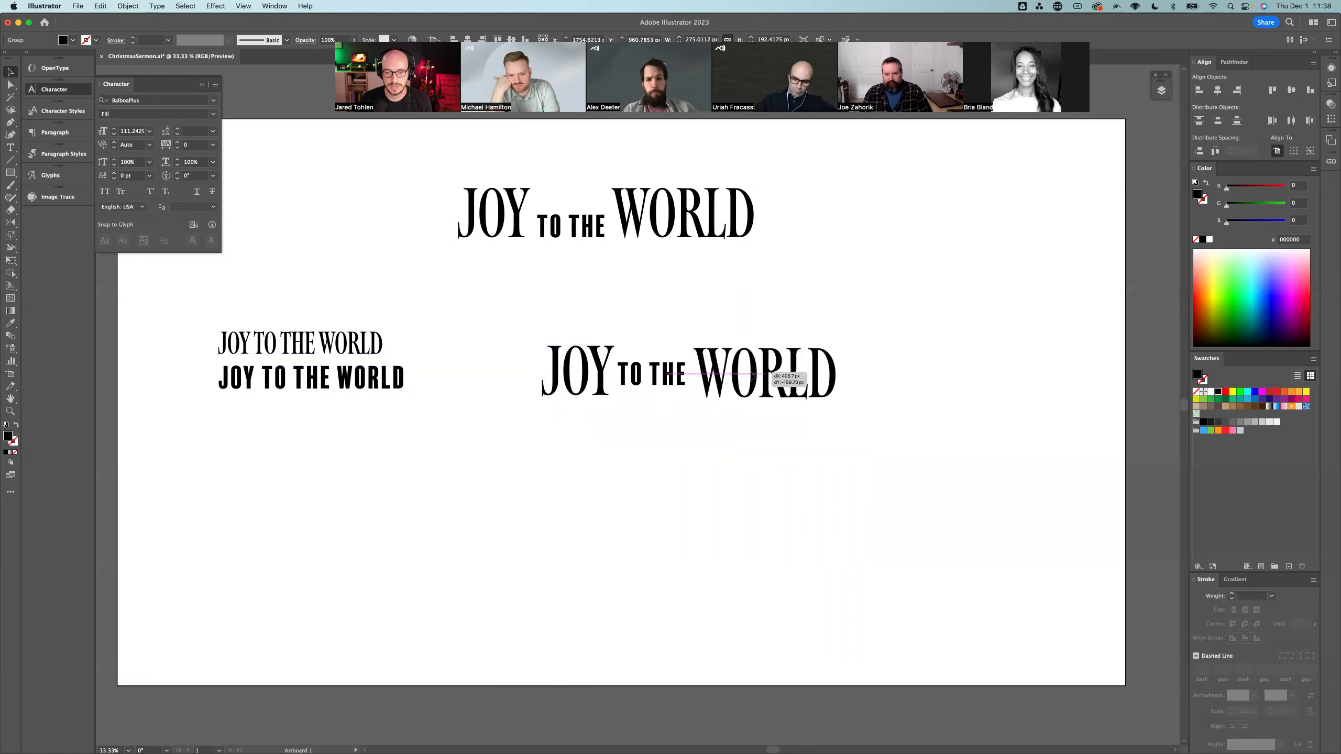
click(732, 338)
Step: Move the outlined title to the lower-left area of the artboard and the live-text title to its upper middle
click(663, 230)
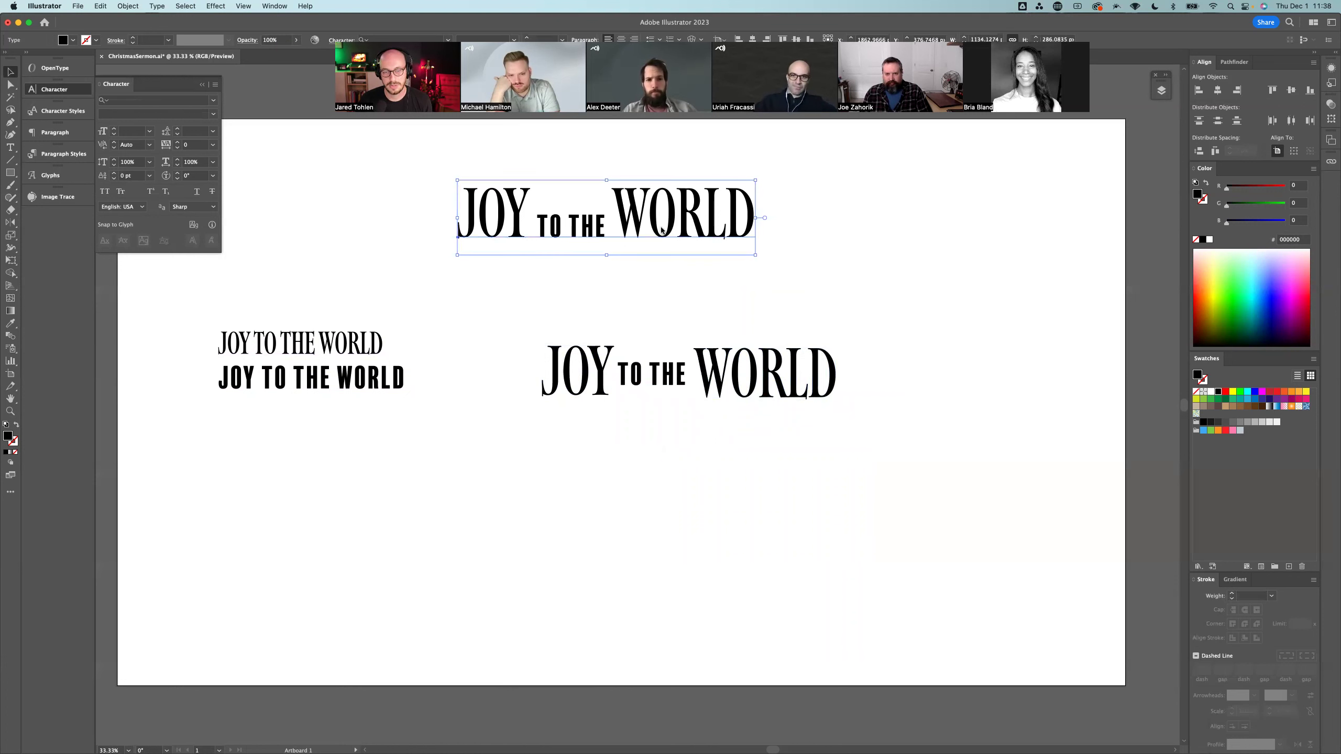
drag(686, 227, 497, 264)
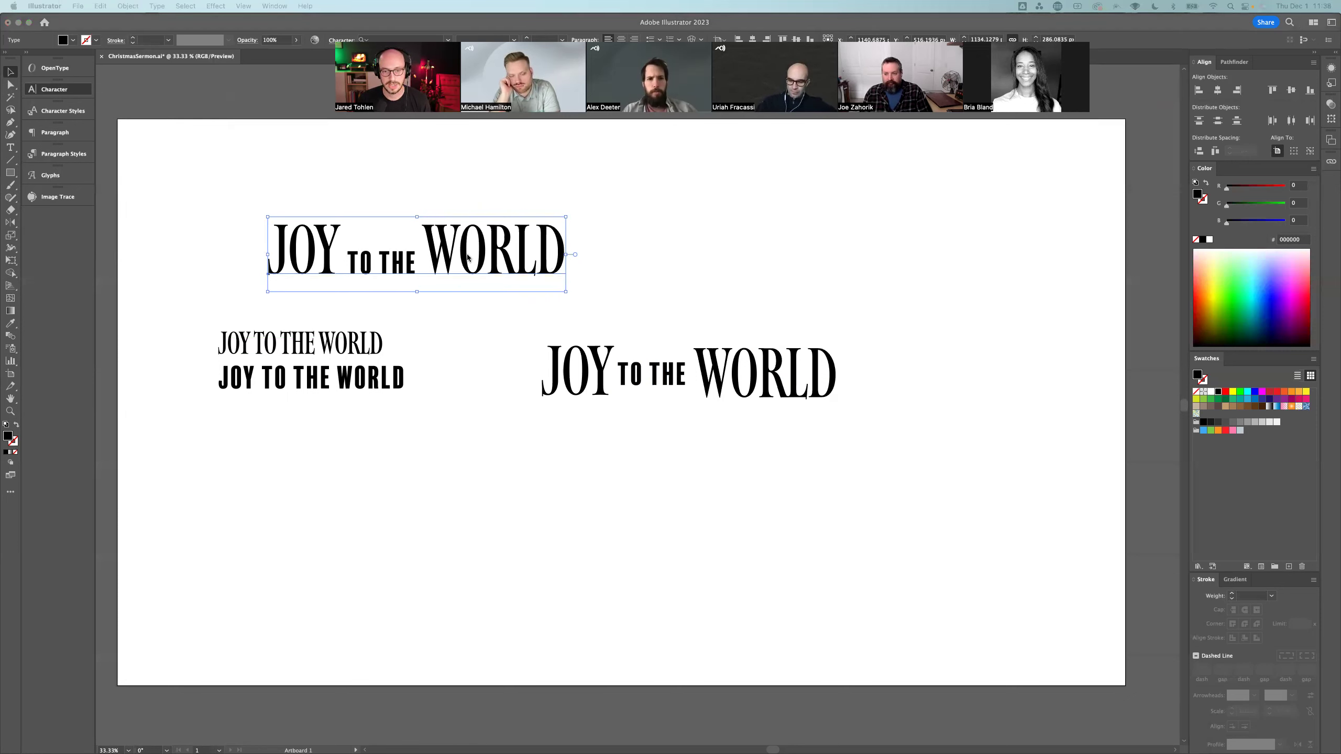
click(934, 365)
click(646, 388)
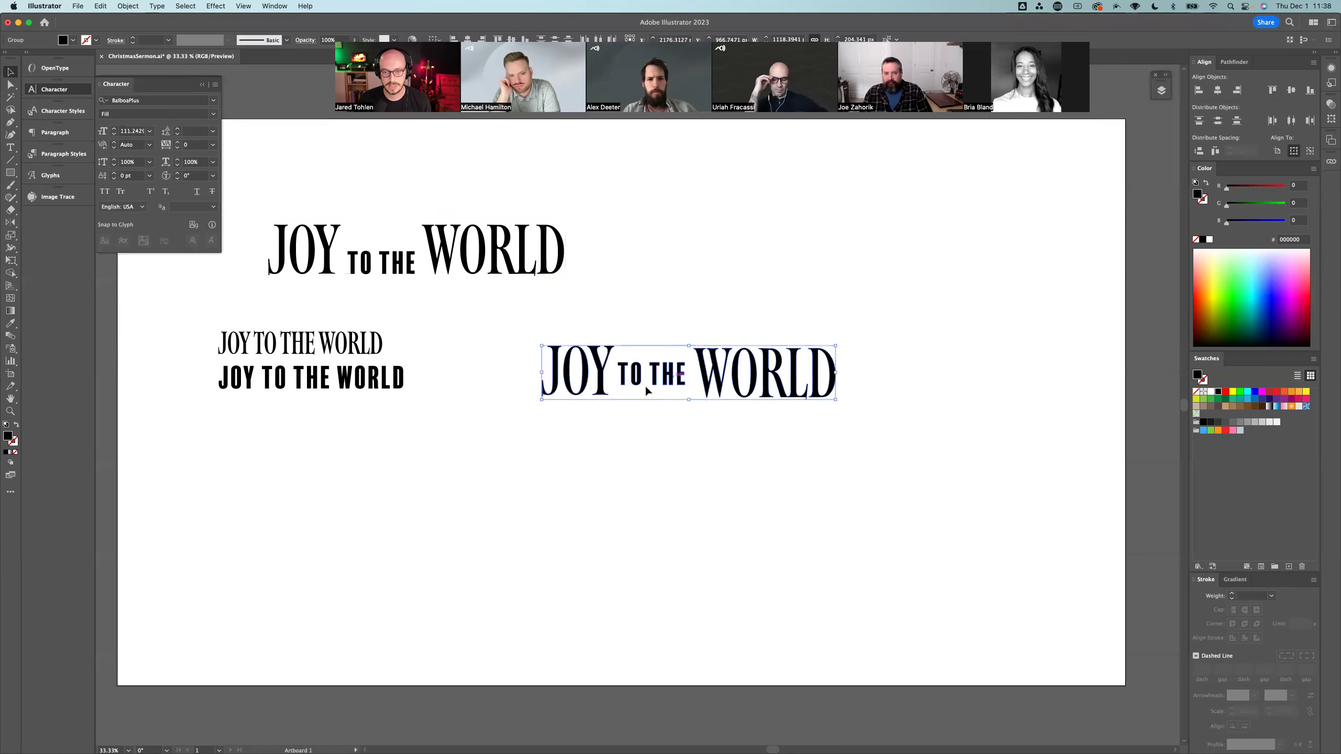
drag(737, 384, 375, 561)
click(454, 338)
drag(482, 258, 758, 333)
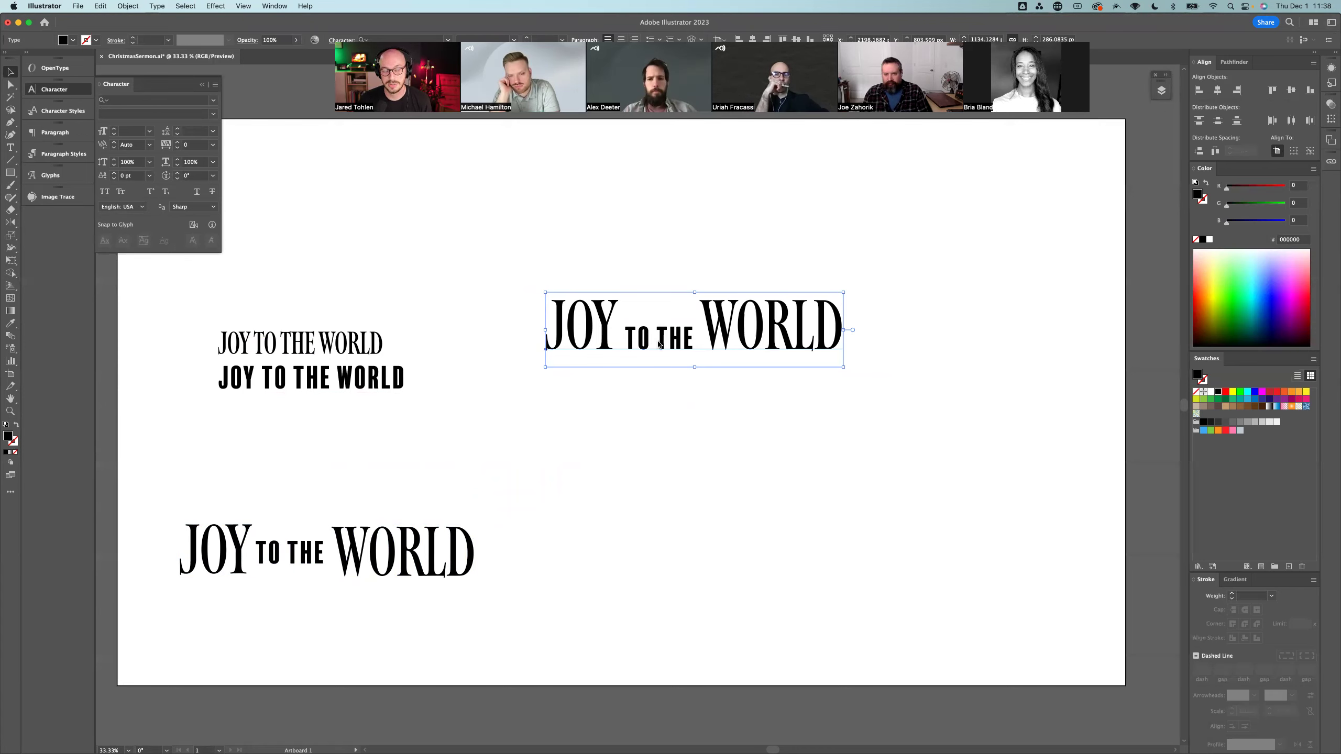
drag(659, 340, 632, 343)
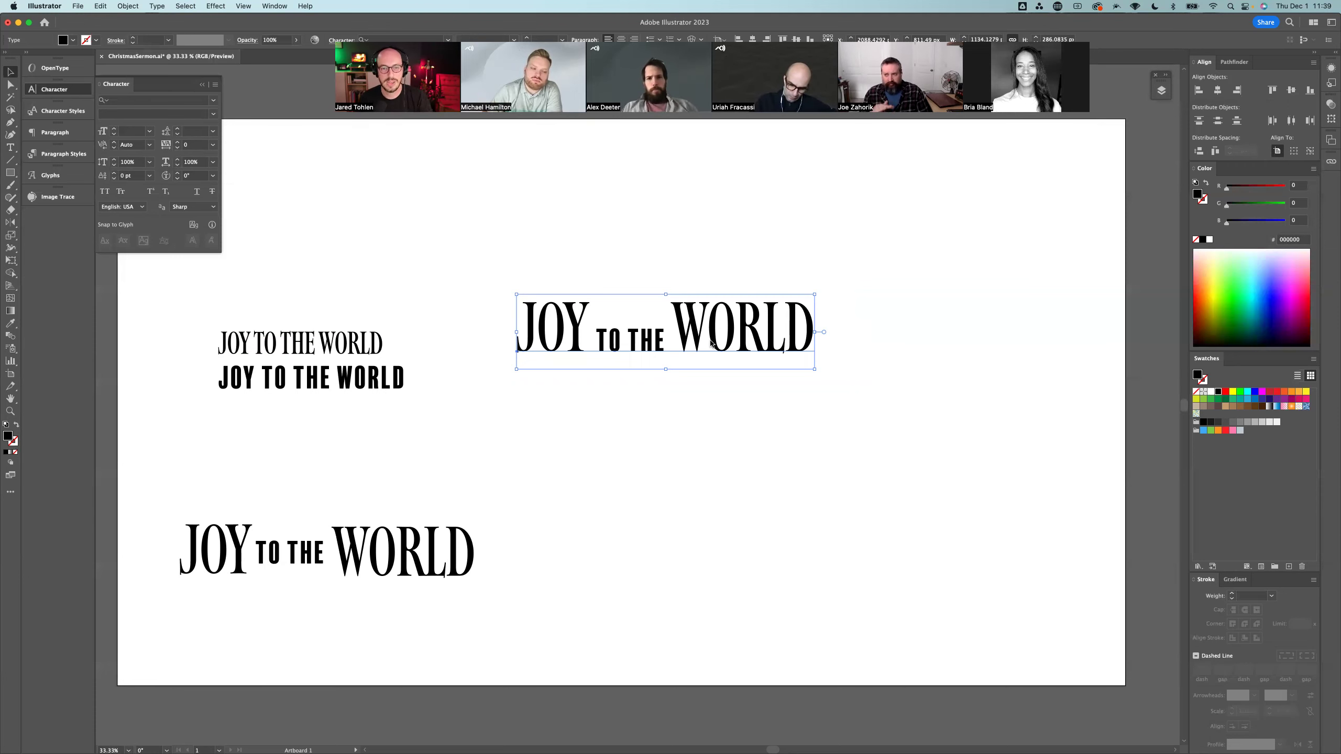
Step: Remove the space before "WORLD" in the live-text title and break the word onto a second line
scroll(712, 343, right, 1)
click(664, 333)
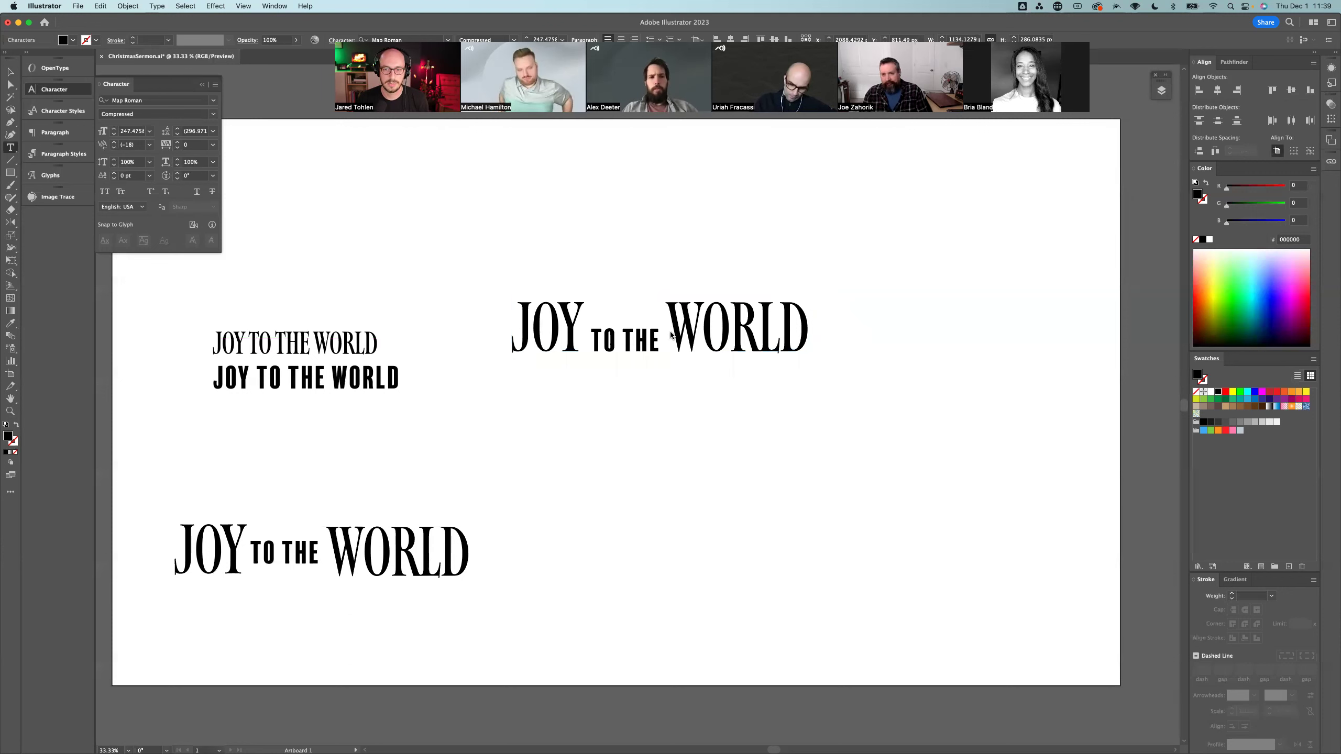
key(BackSpace)
key(Return)
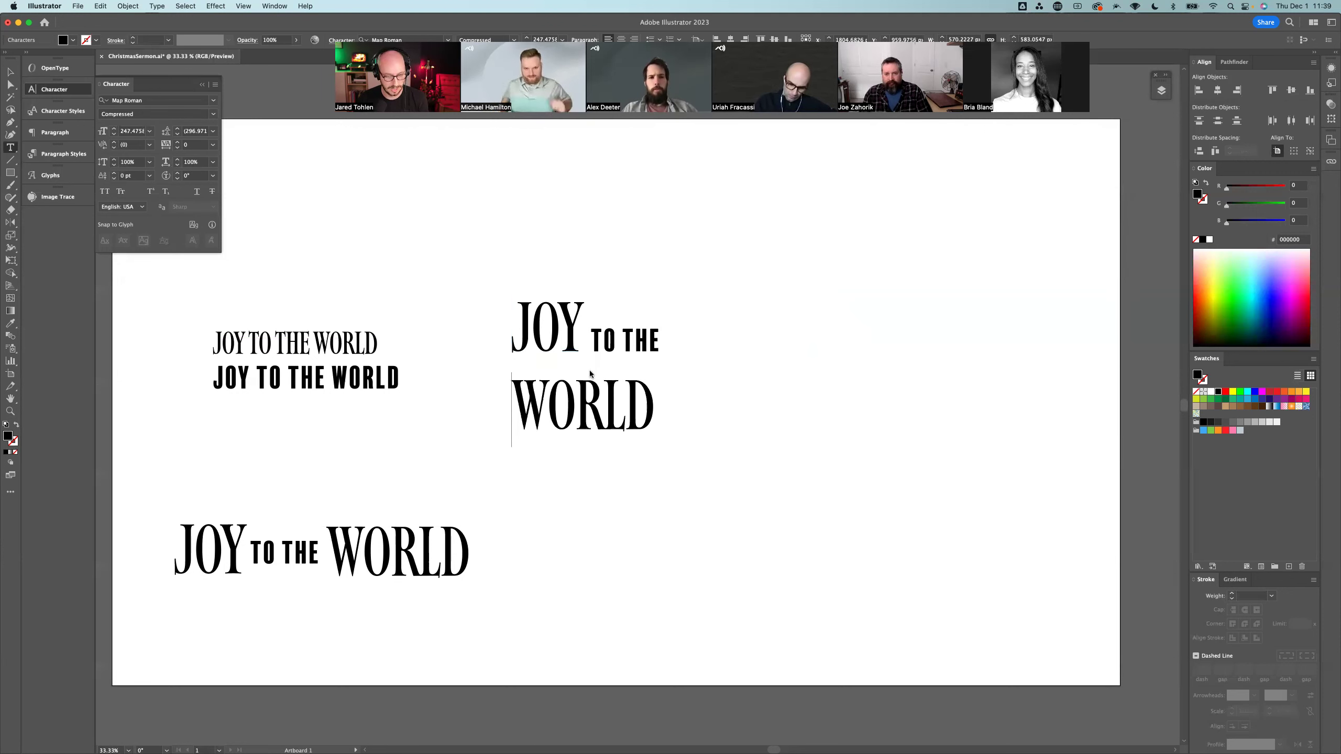
Step: Set the font size of the entire two-line live-text title to 200 pt
key(super+a)
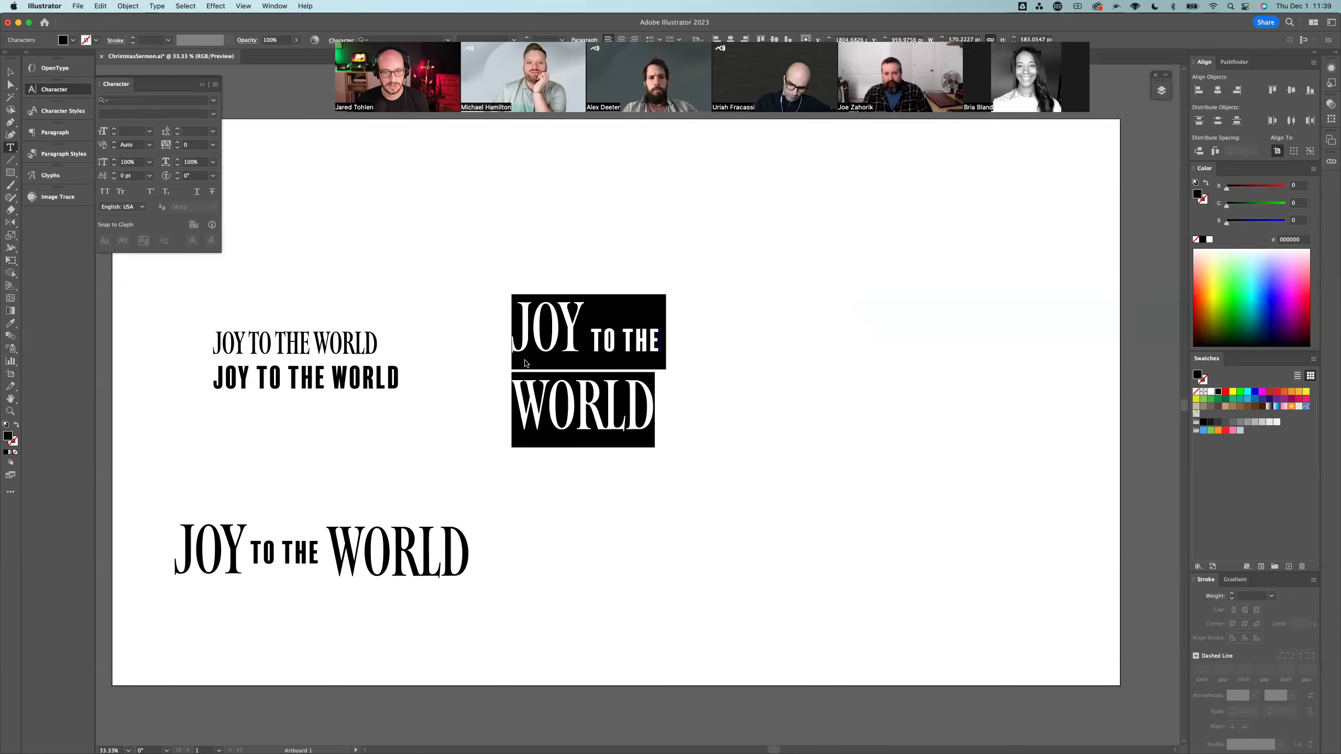
click(213, 132)
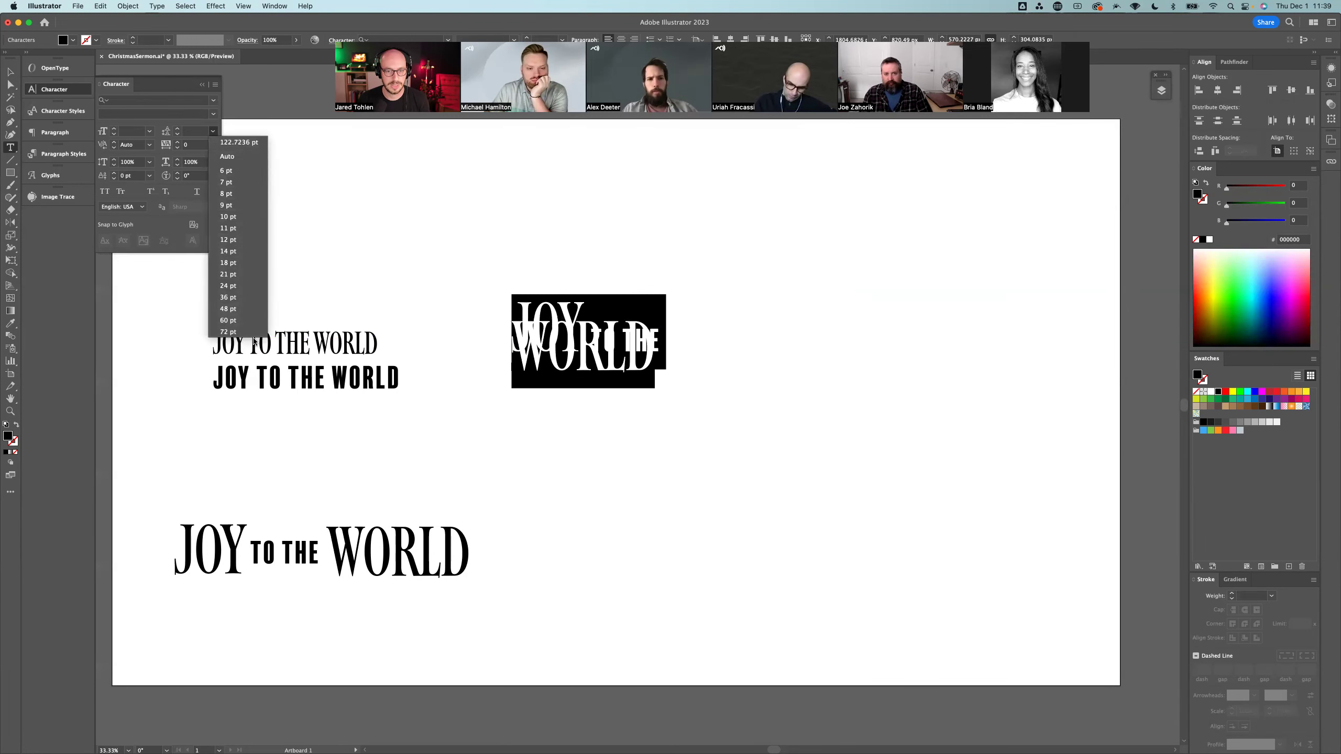
click(150, 139)
click(150, 132)
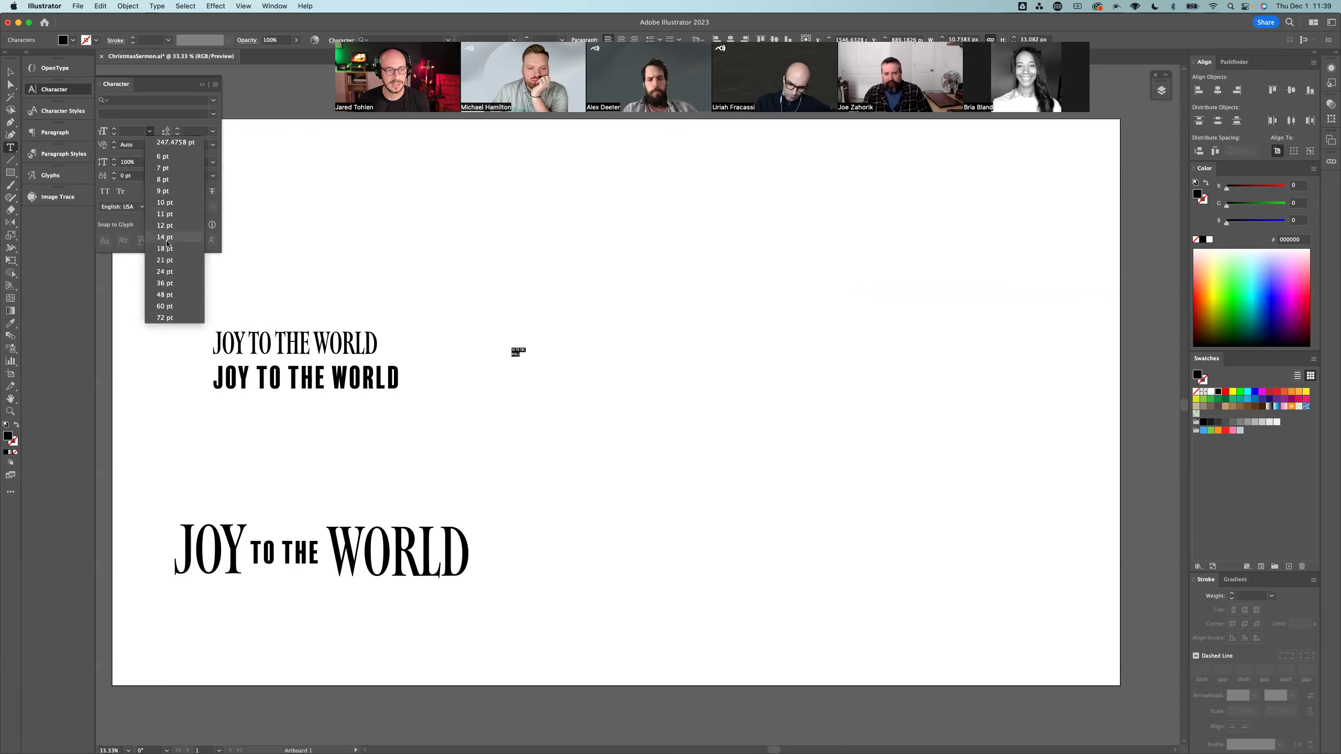
click(126, 133)
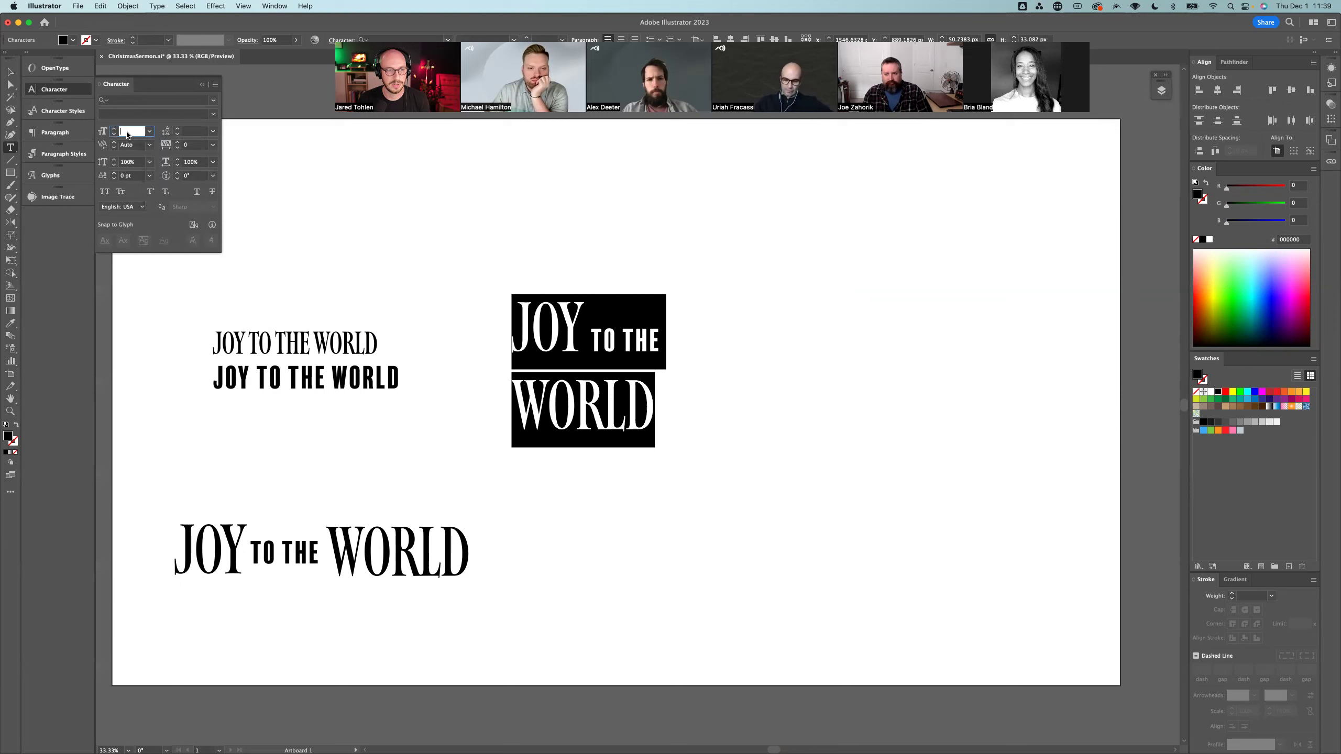
text(200)
key(Tab)
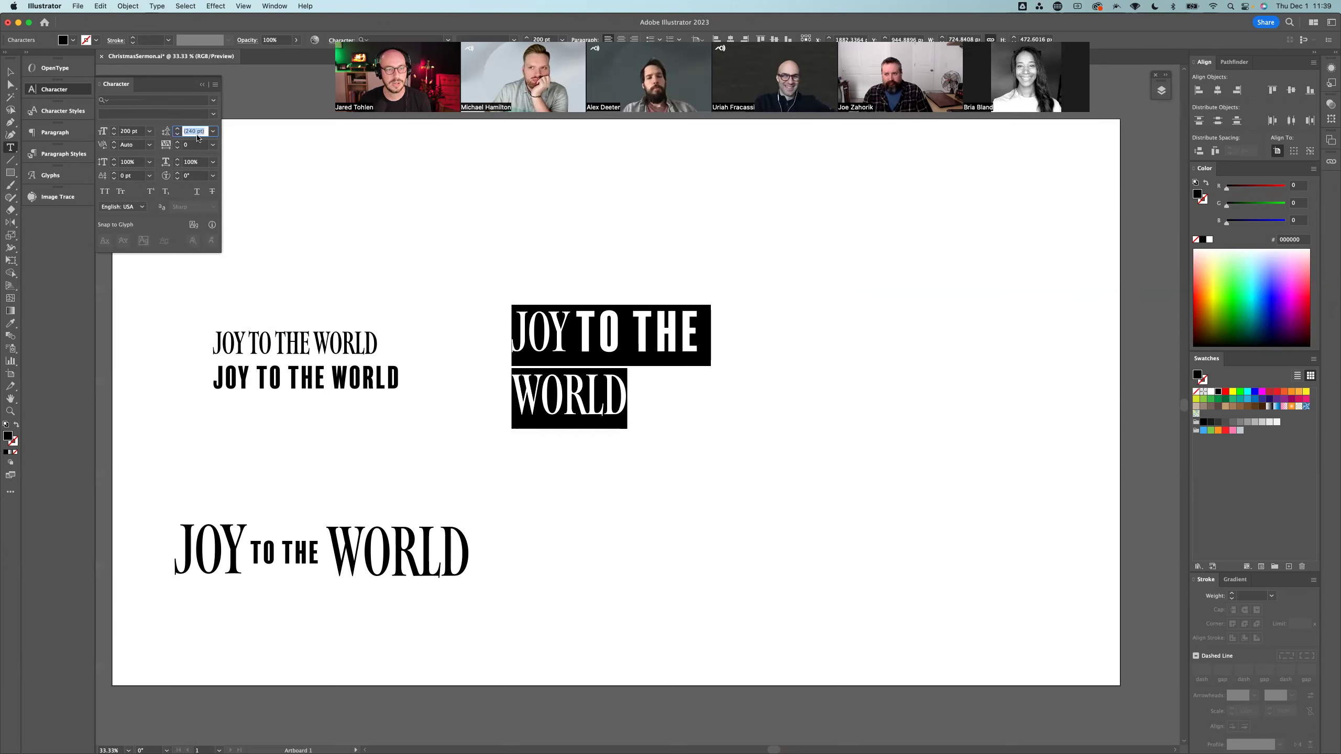
Step: Set the leading of the entire two-line live-text title to 180 pt
click(217, 132)
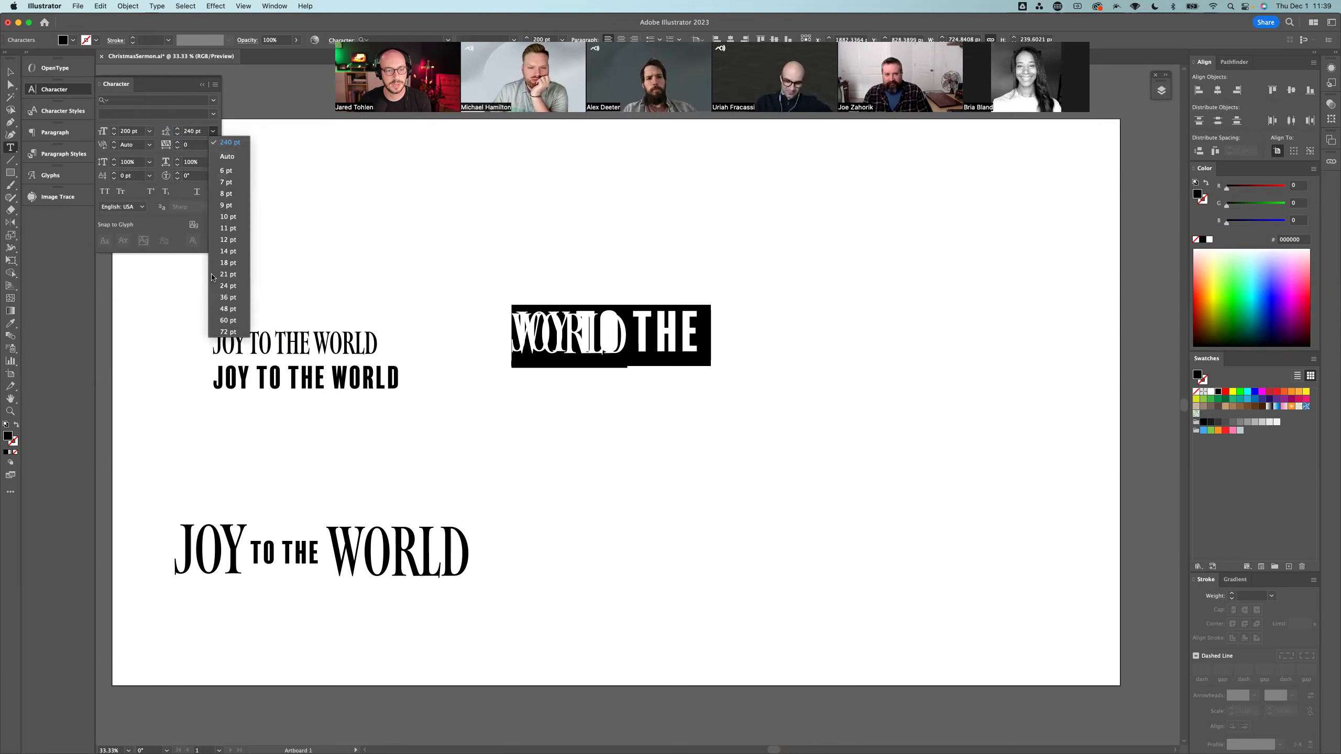
text(1)
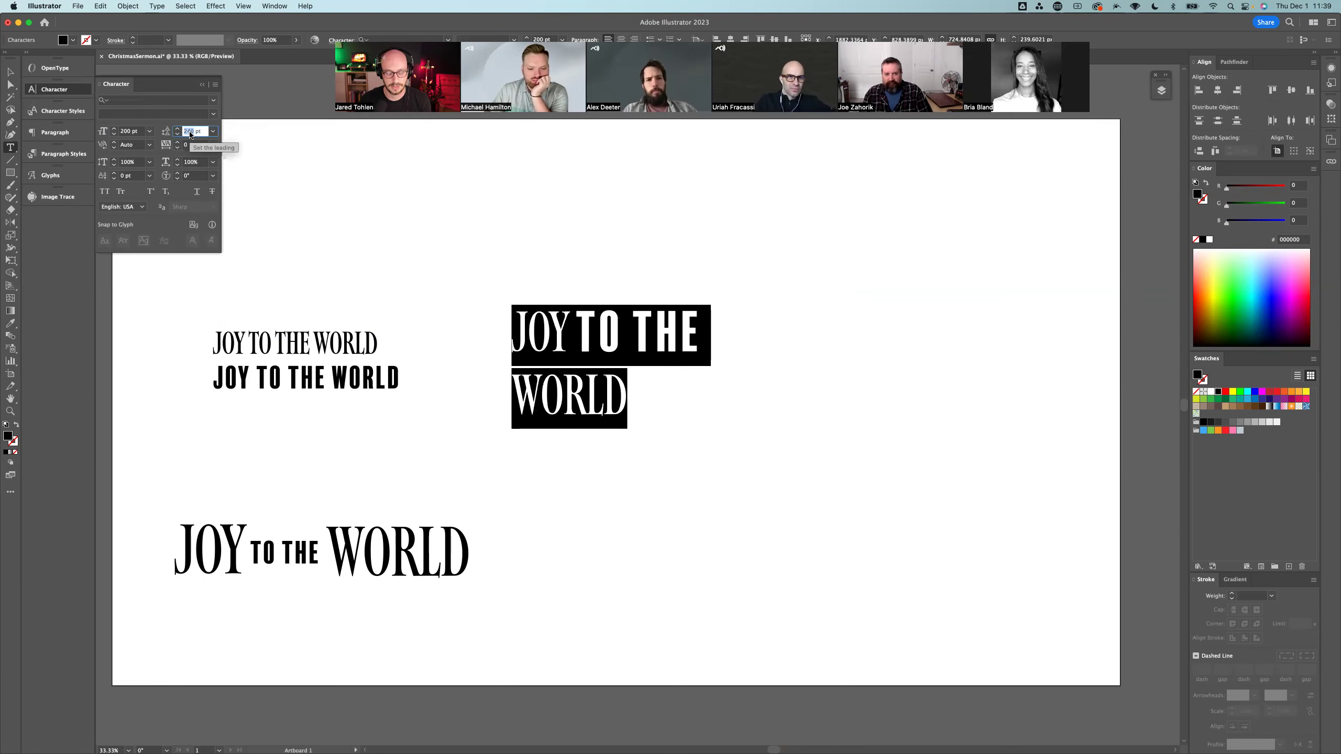
text(80)
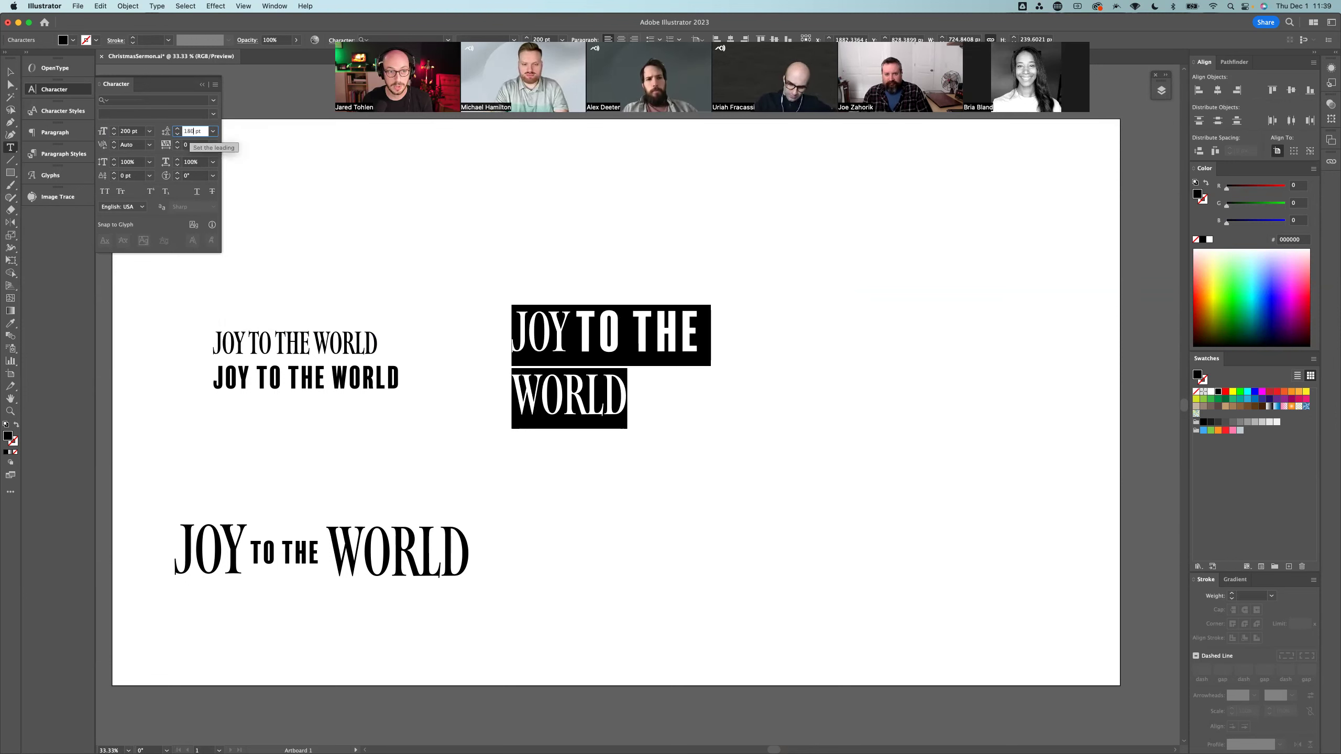
key(Tab)
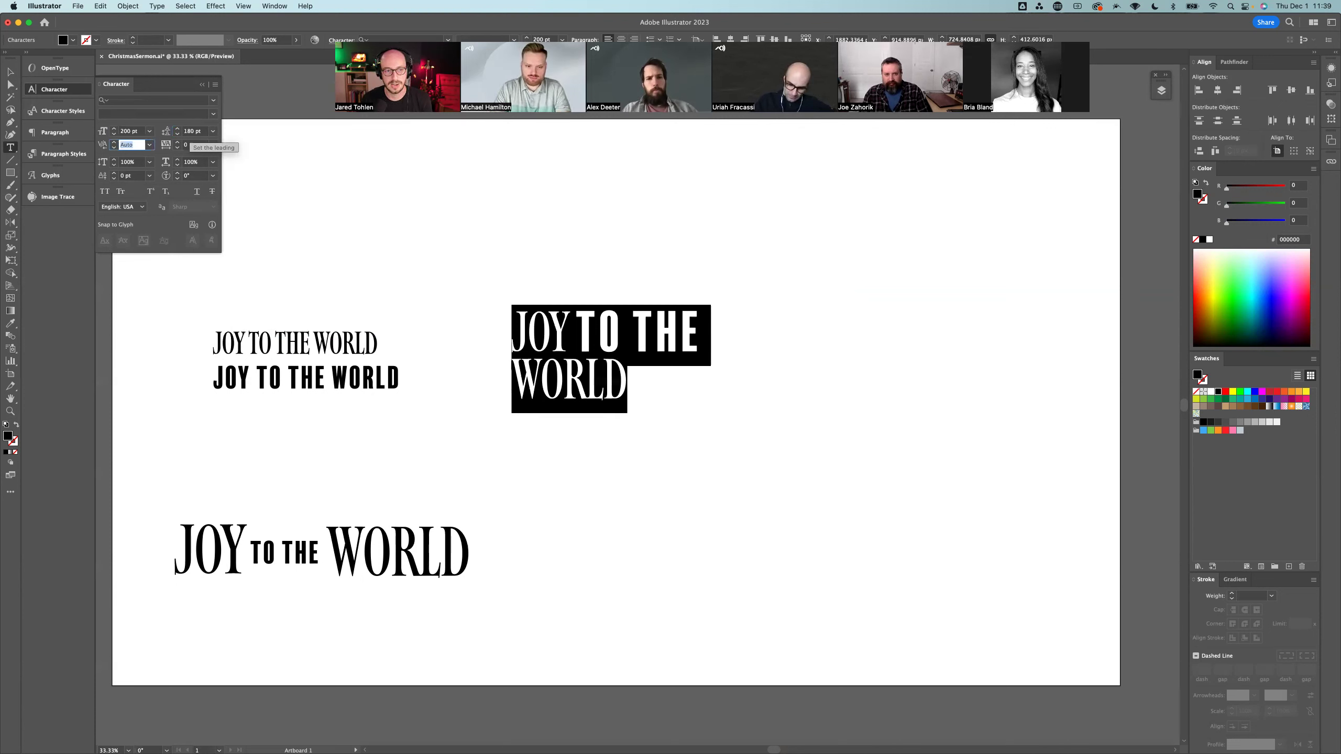
Step: Undo the leading and font size changes and the line break before "WORLD" in the live-text title
key(super+z)
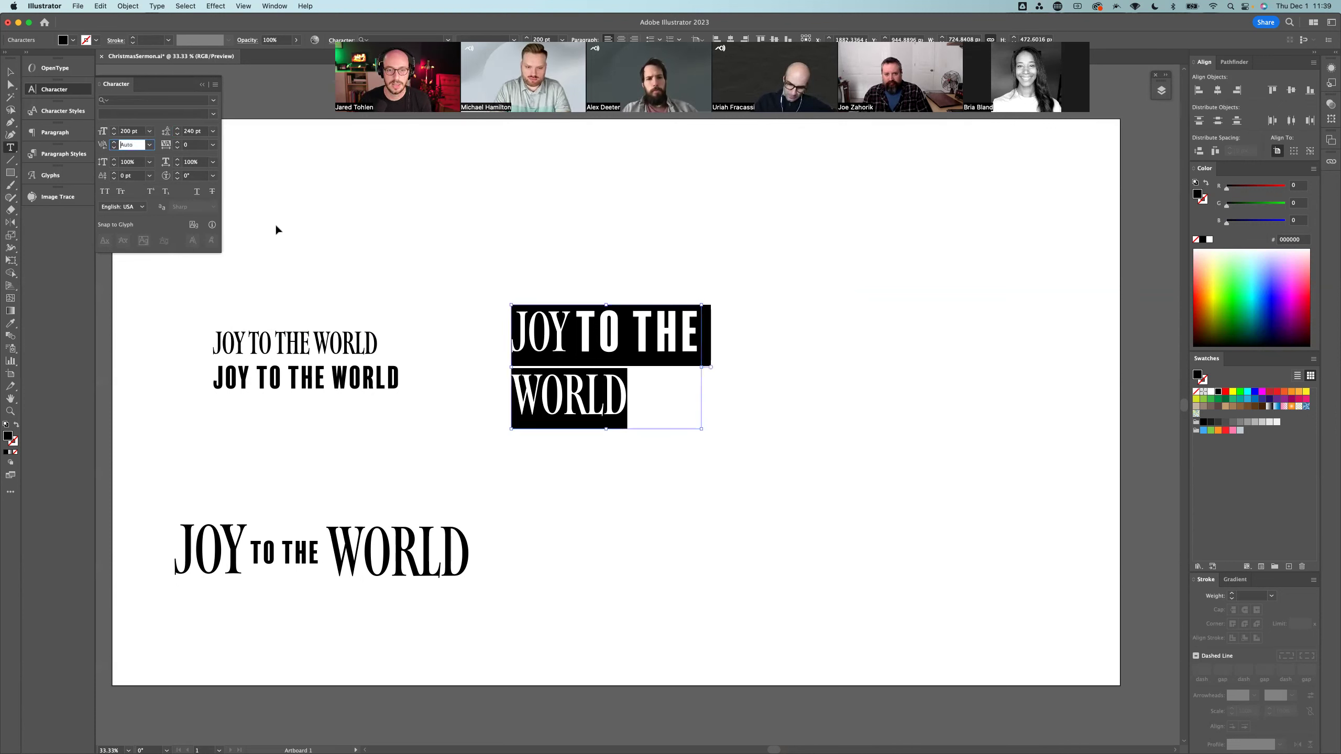
key(Escape)
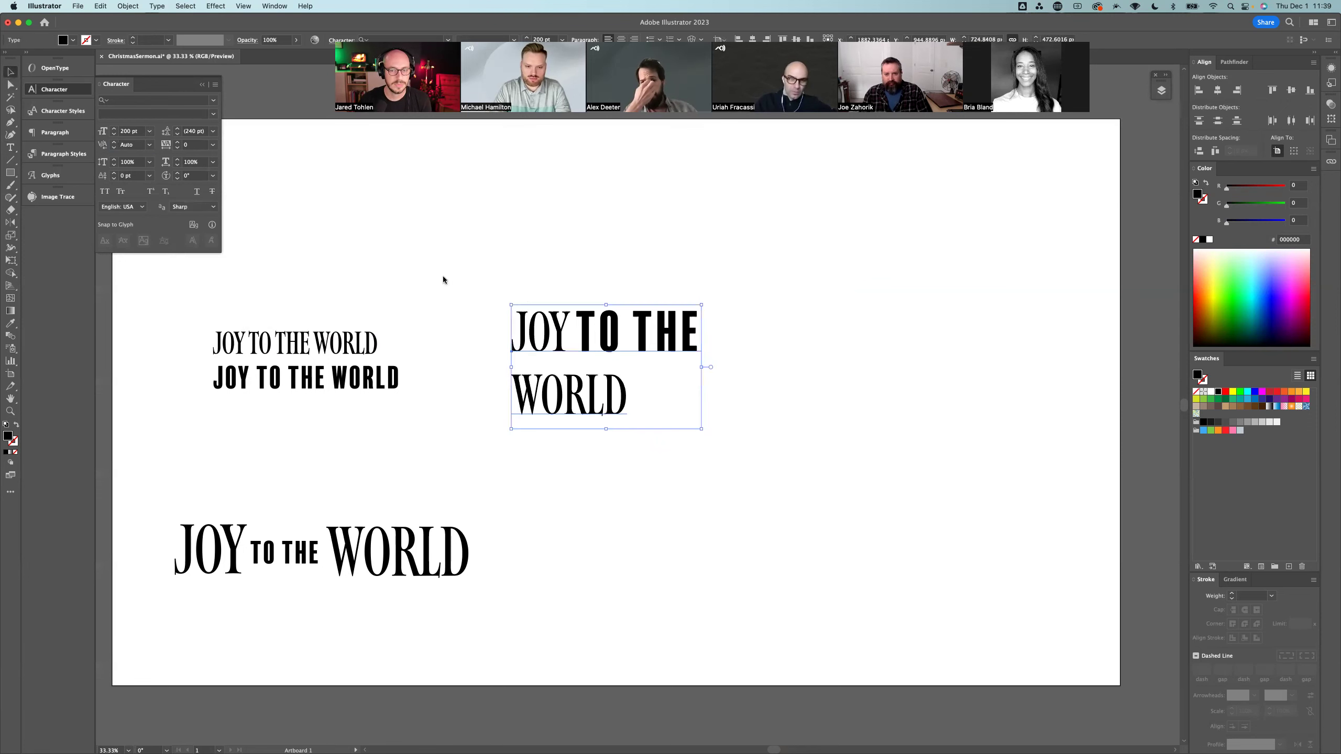
drag(700, 333, 569, 331)
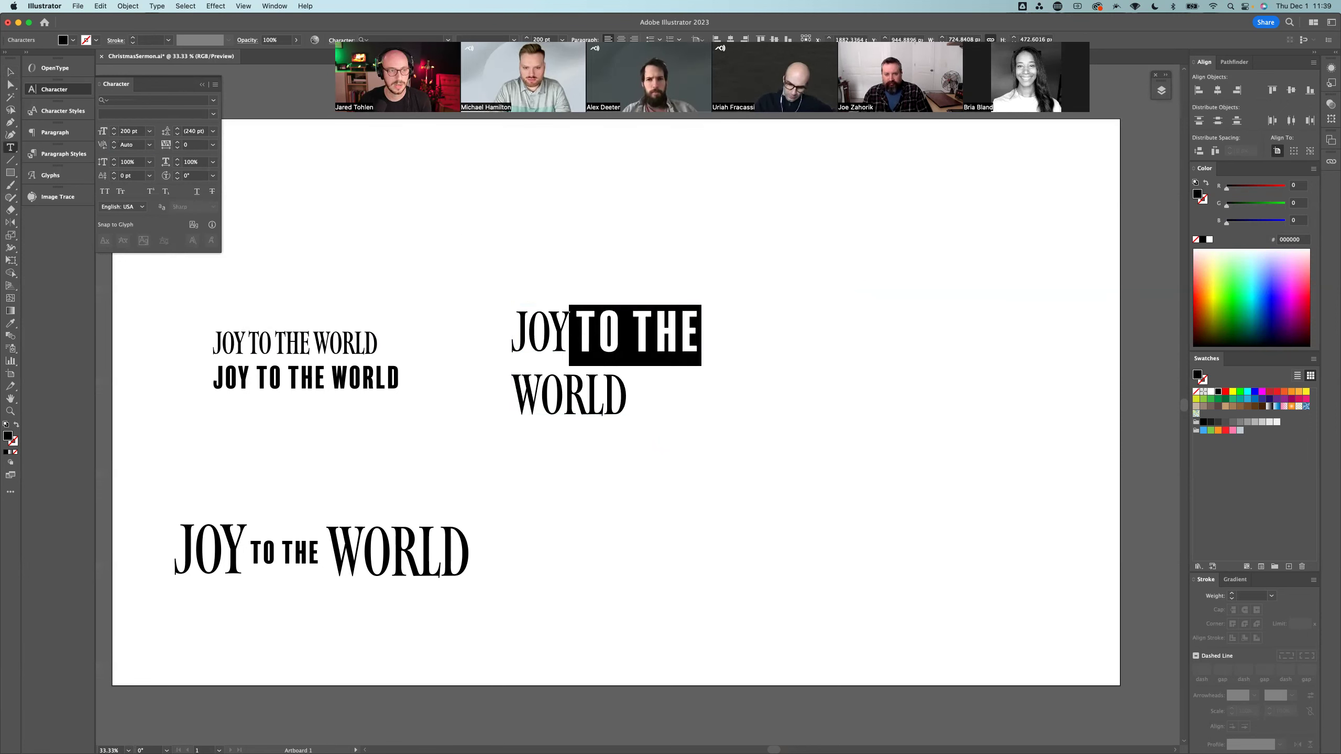
click(6, 72)
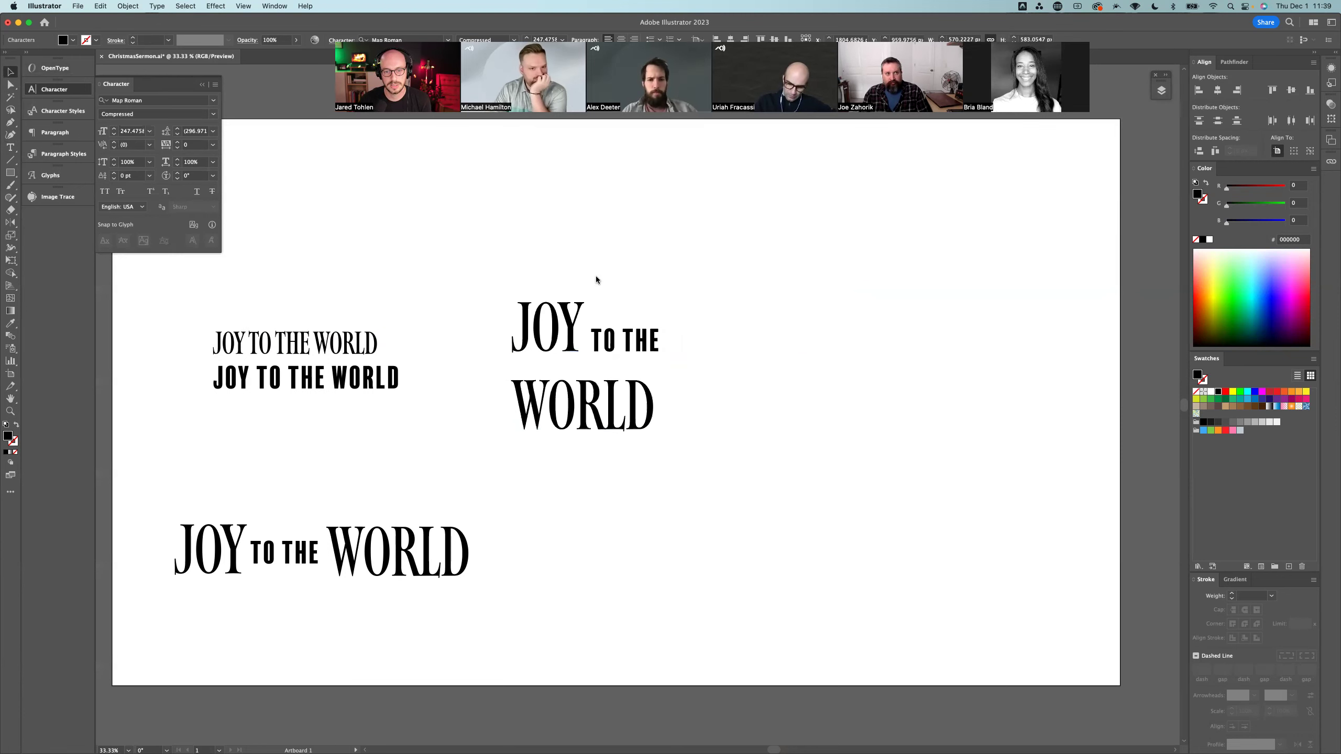
click(702, 364)
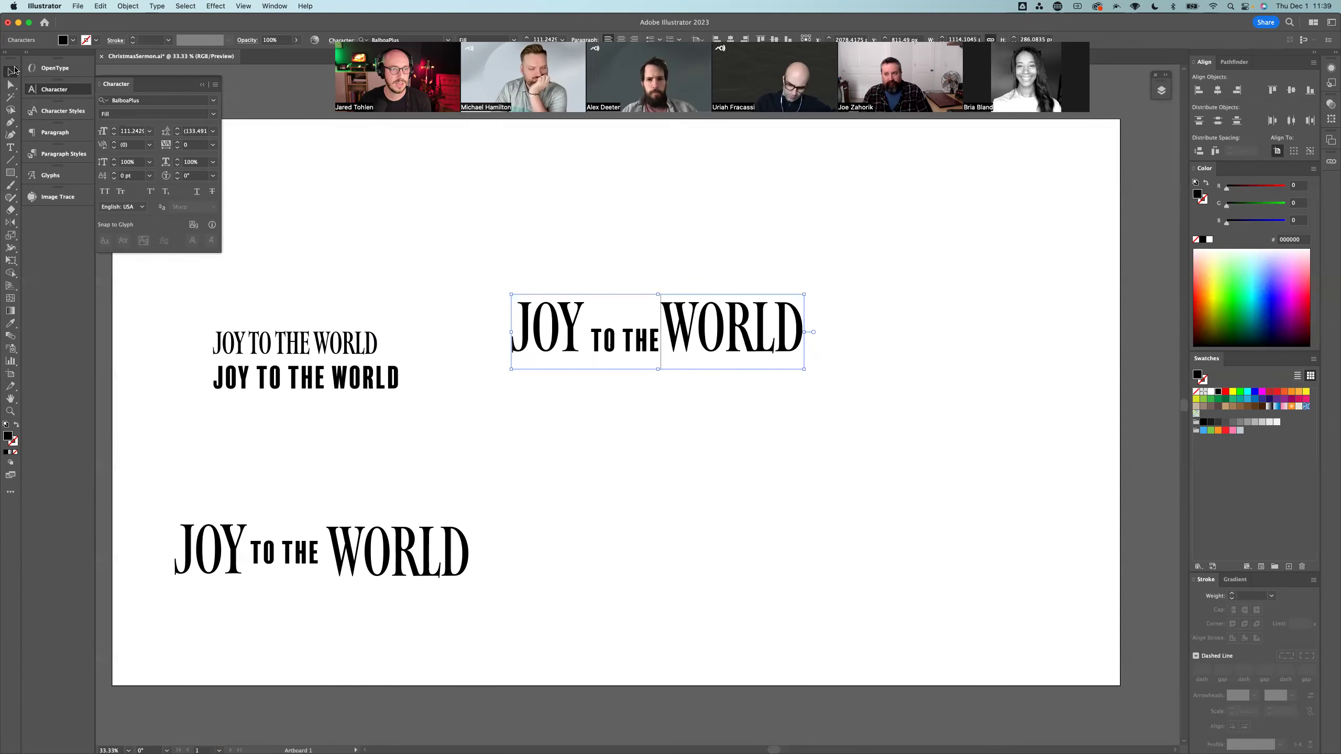
Step: Check the kerning between the letters of "JOY" and the tracking presets for the whole live-text title
double_click(648, 338)
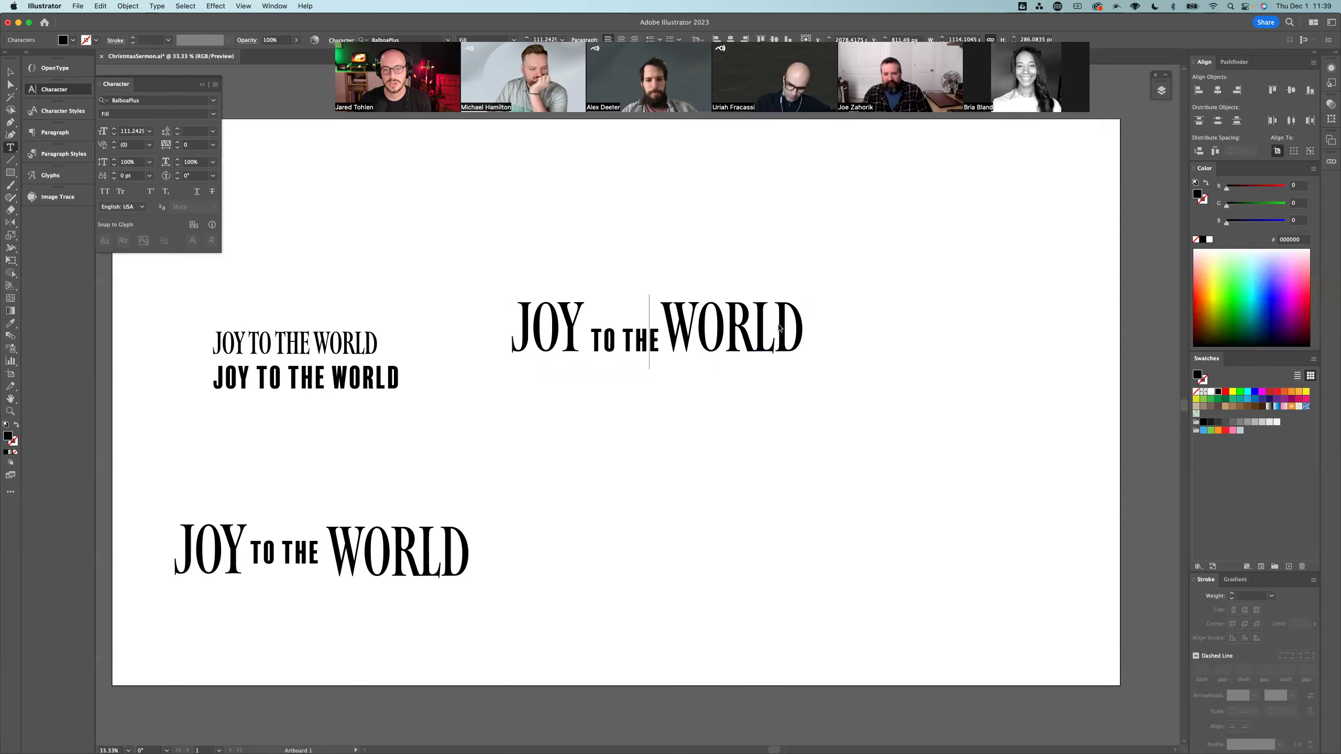
drag(800, 328, 495, 329)
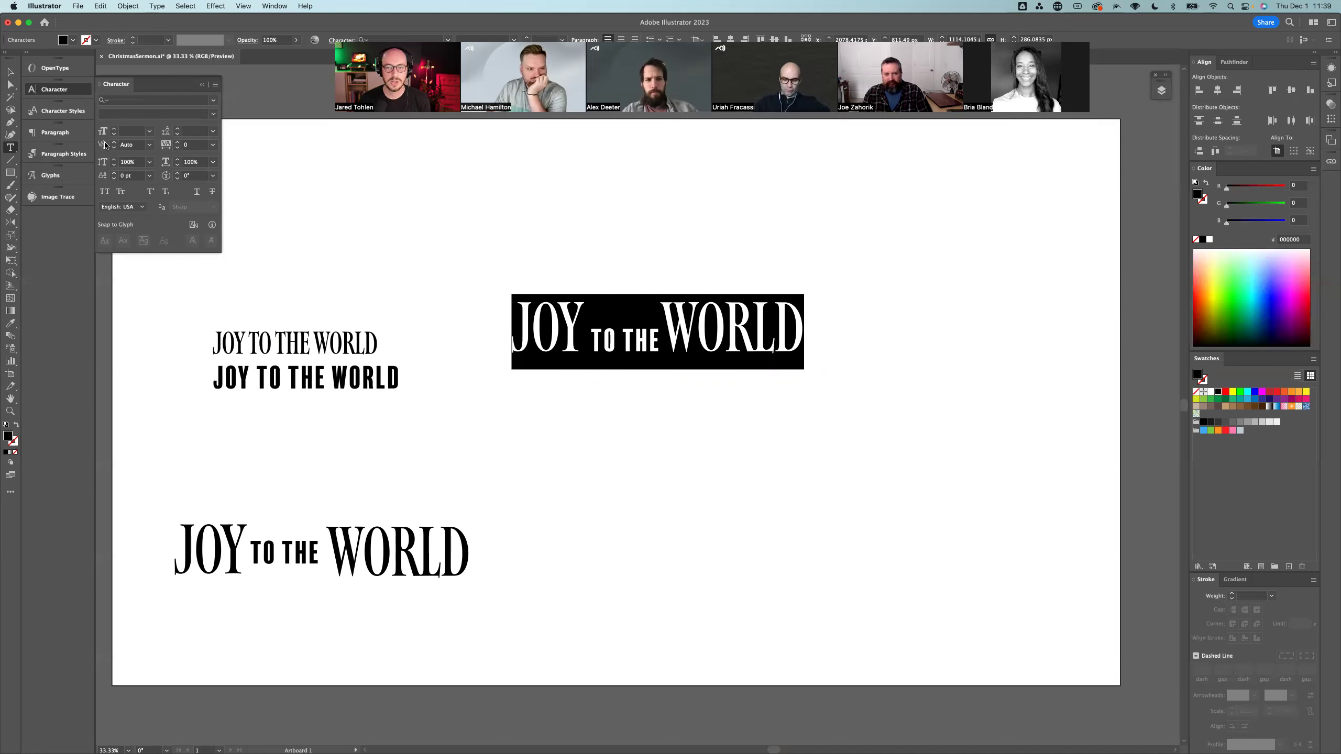
click(565, 323)
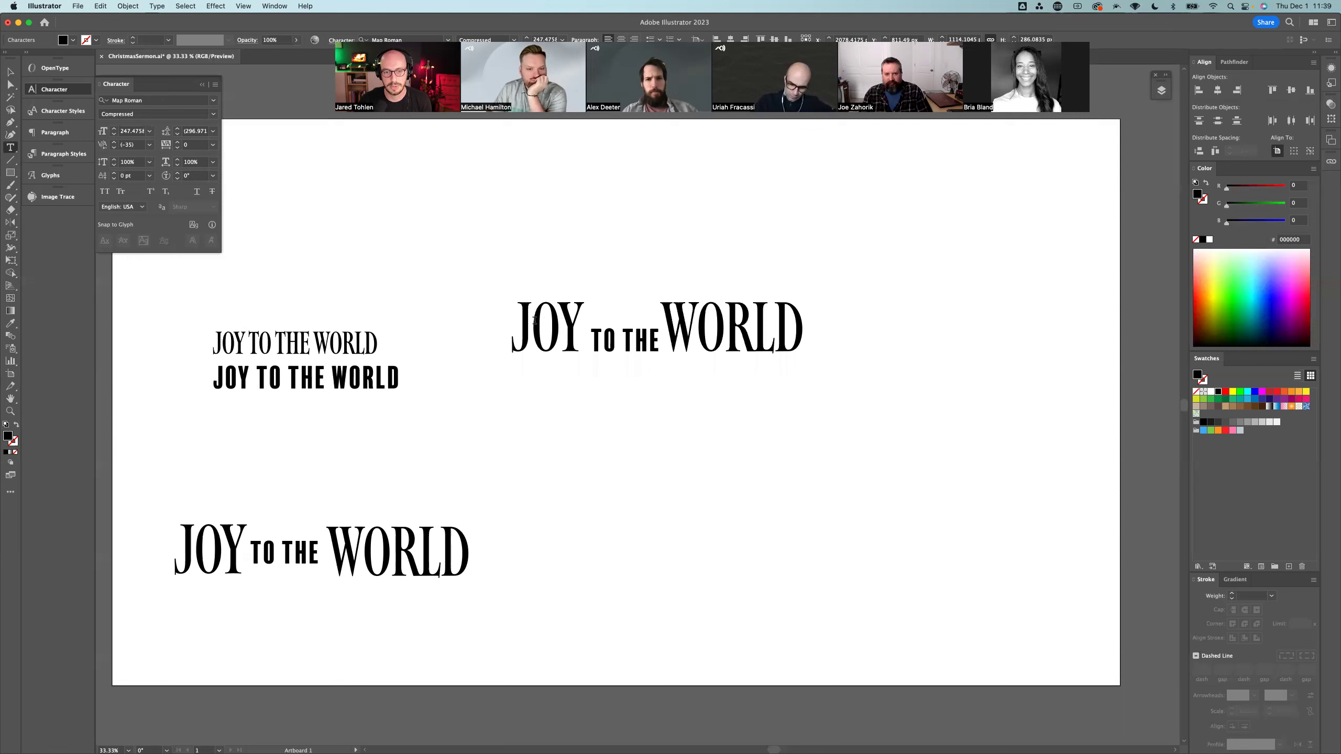
click(527, 320)
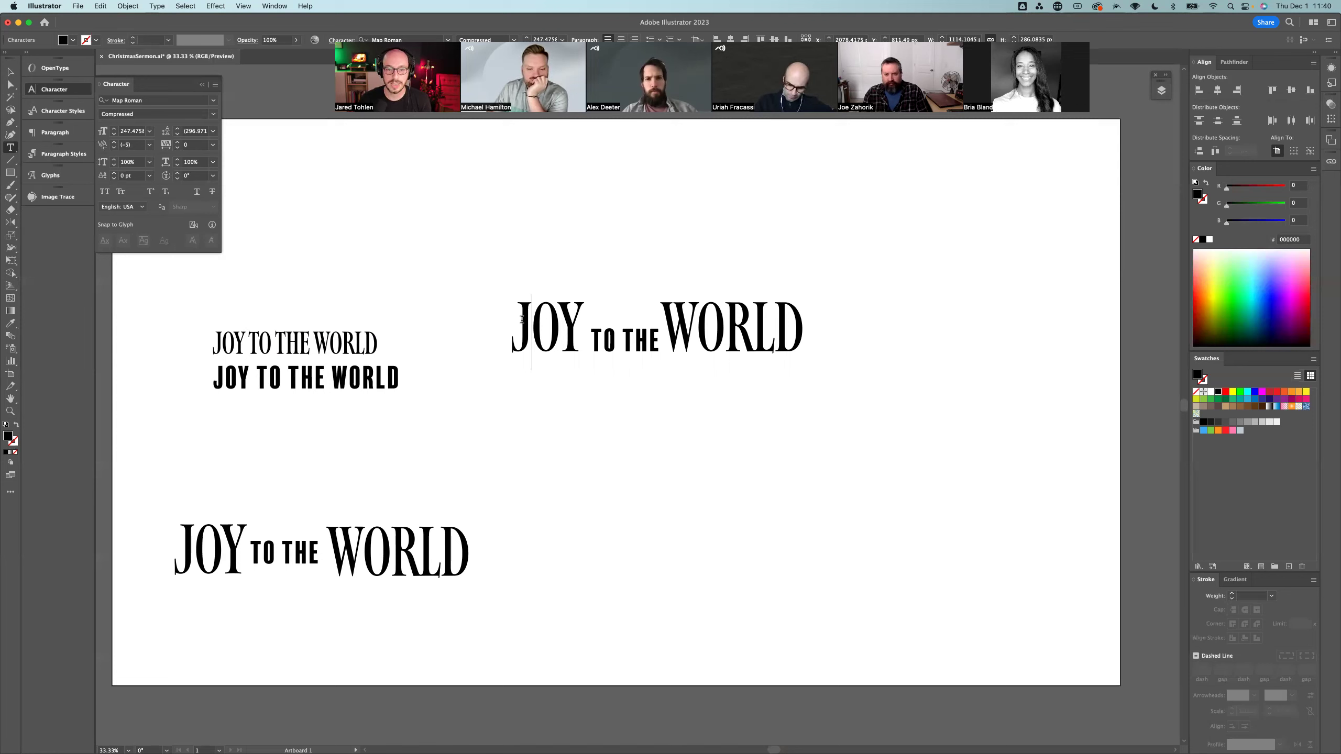
drag(534, 323, 492, 321)
click(786, 318)
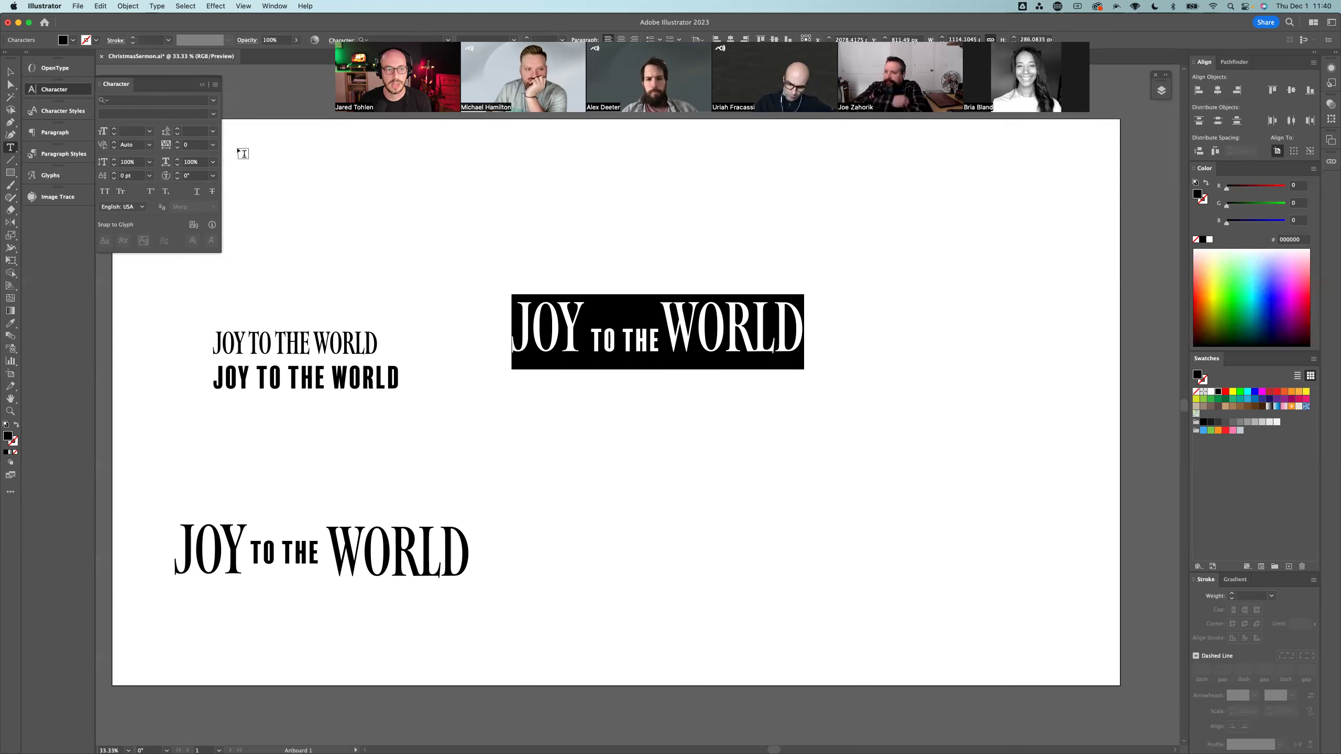
click(213, 145)
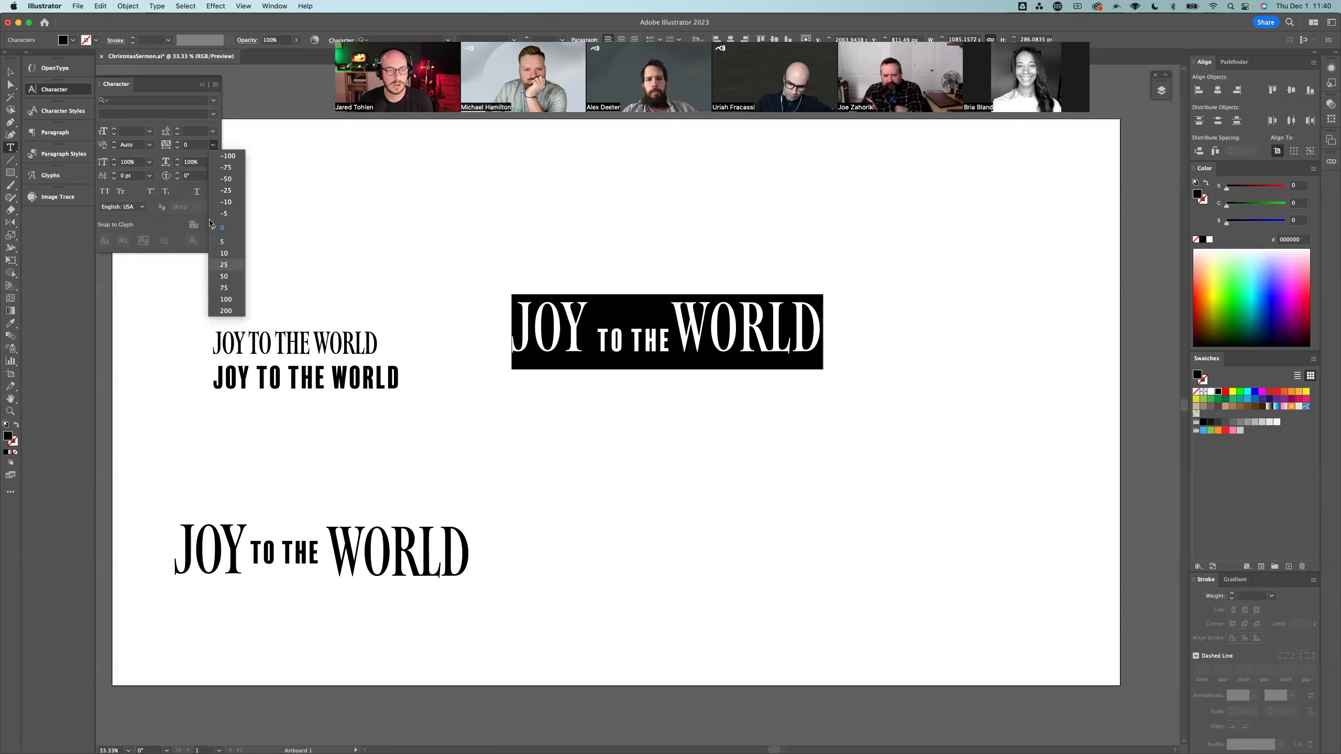
key(Escape)
Step: Try Optical and Metrics - Roman Only kerning on the whole live-text title, and set it back to Auto
click(150, 145)
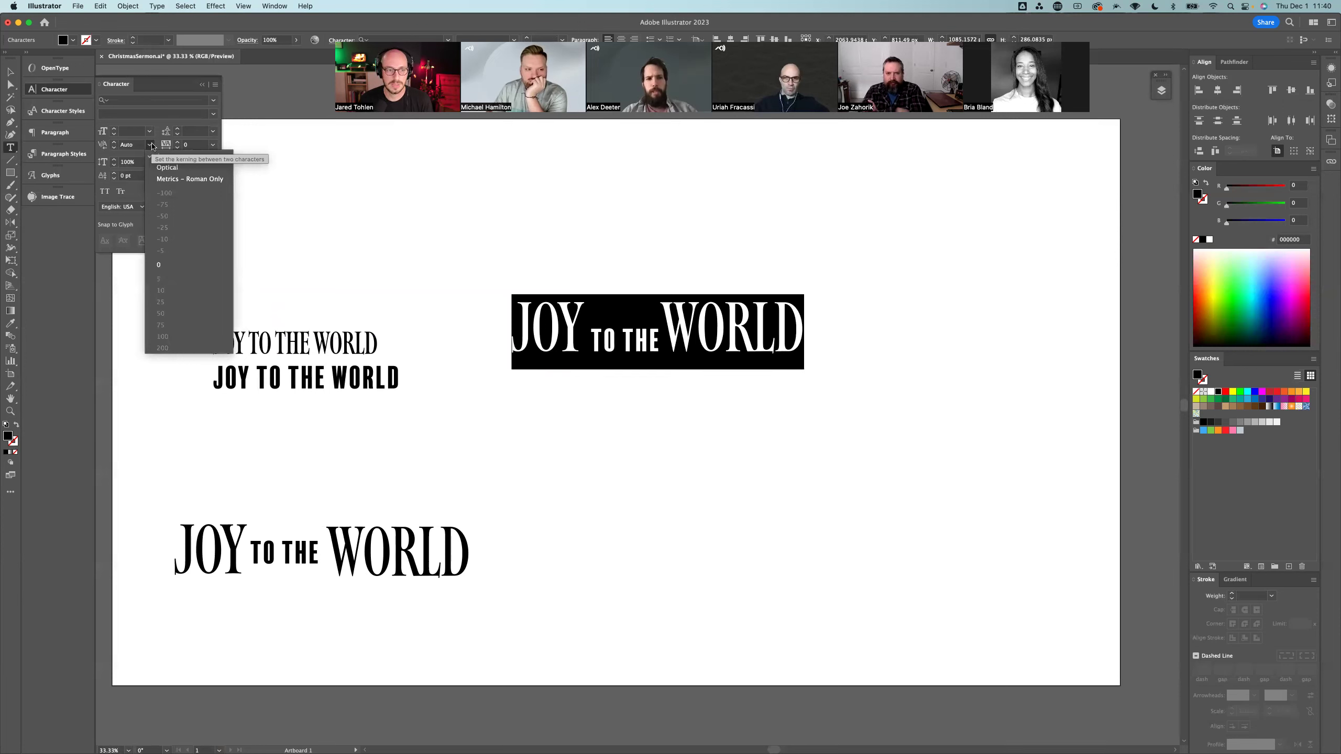
click(168, 168)
click(148, 146)
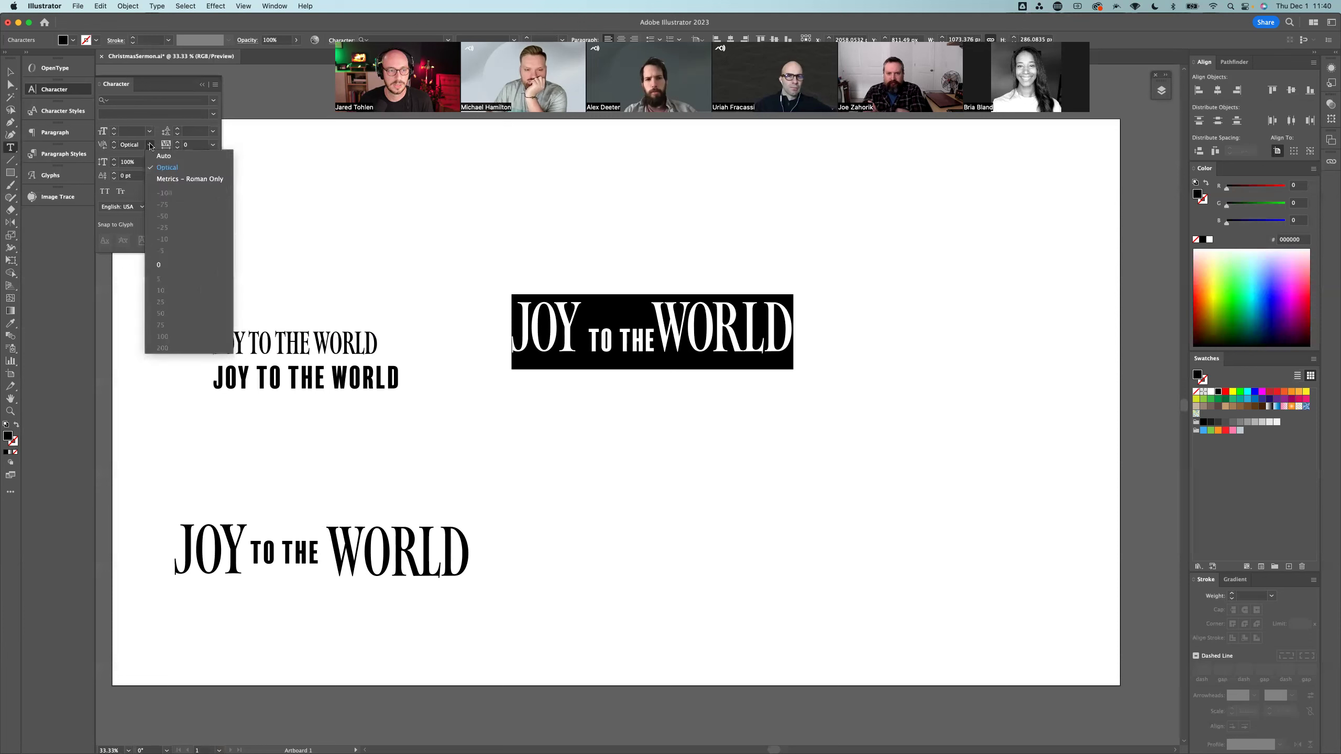
click(157, 177)
click(150, 147)
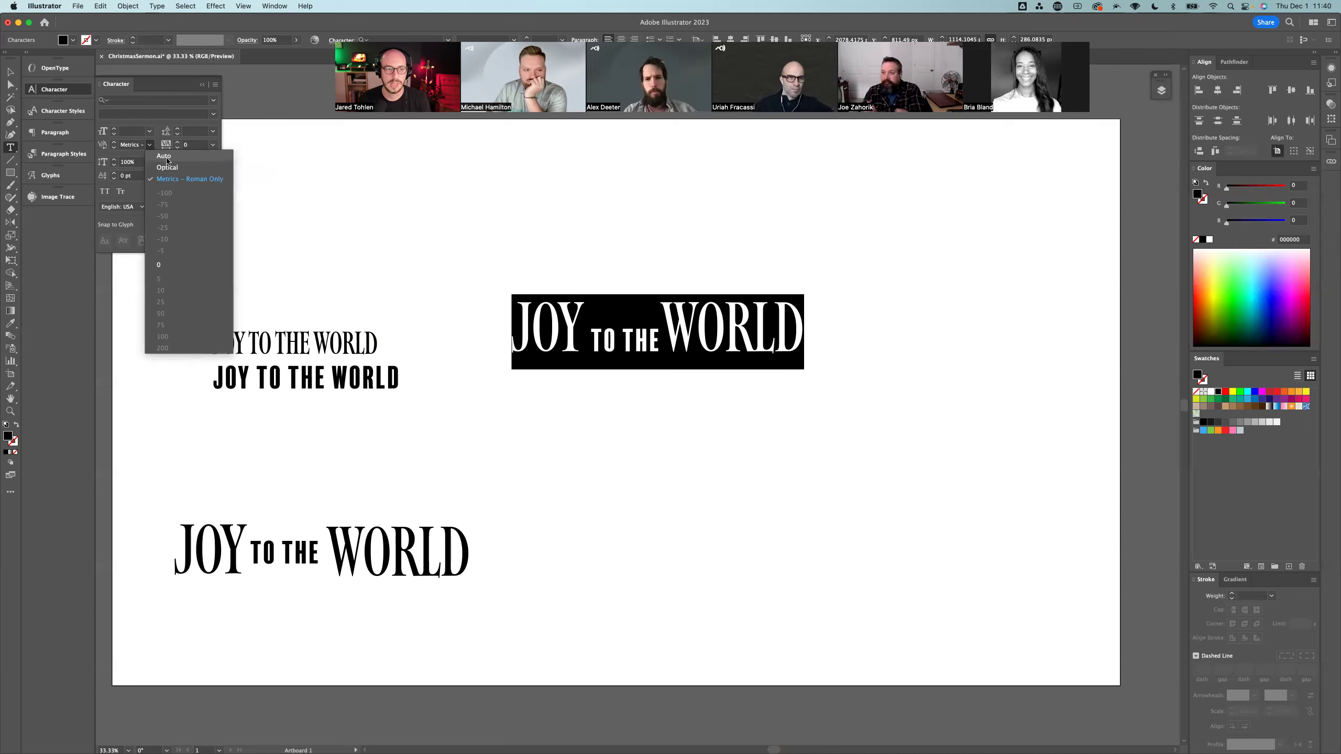
click(168, 158)
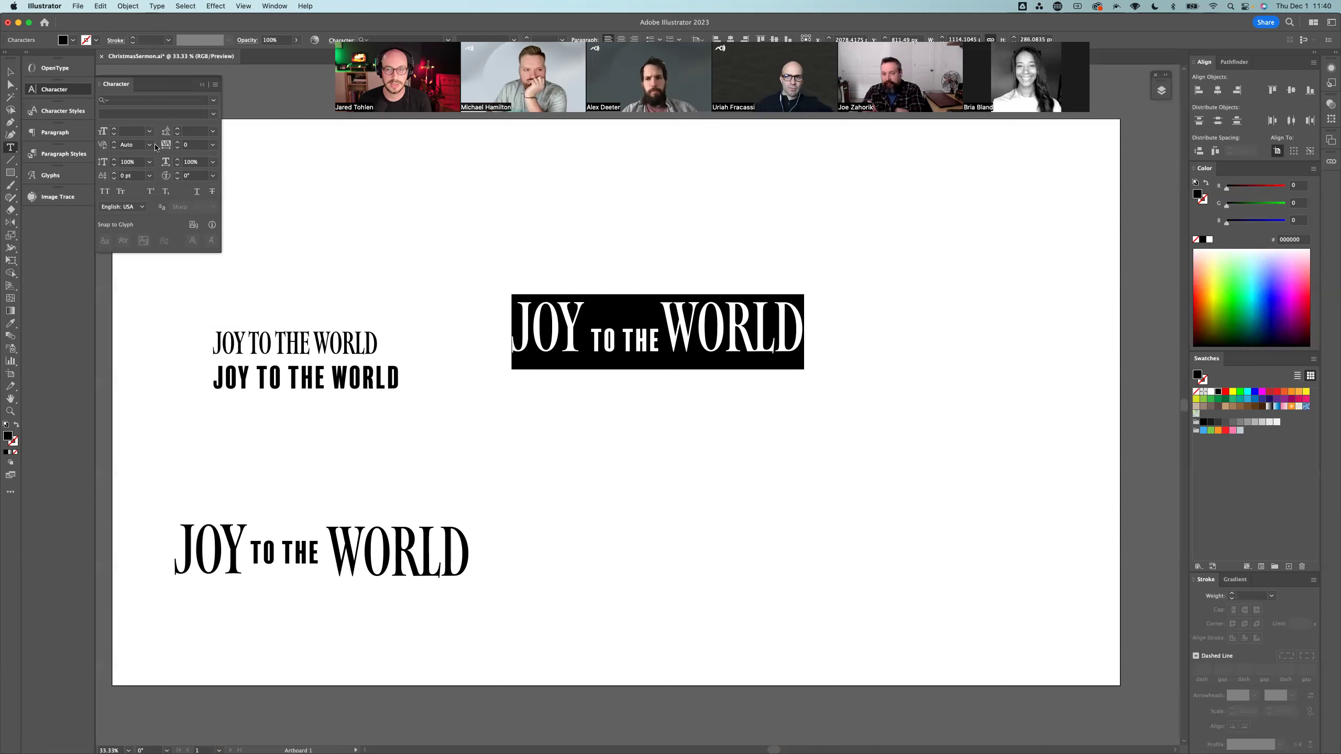
Step: Compare Auto, Optical and Metrics - Roman Only kerning on the whole live-text title, and set it to Optical
click(151, 145)
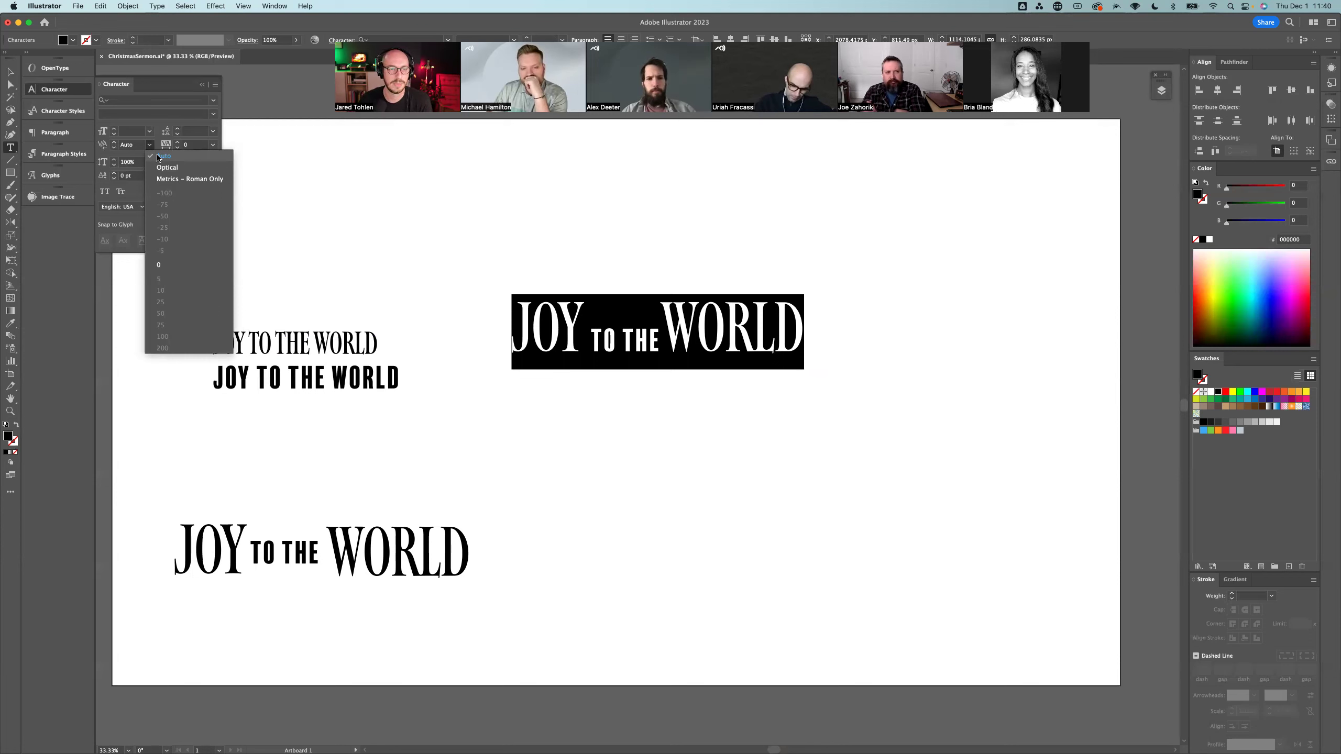
click(166, 168)
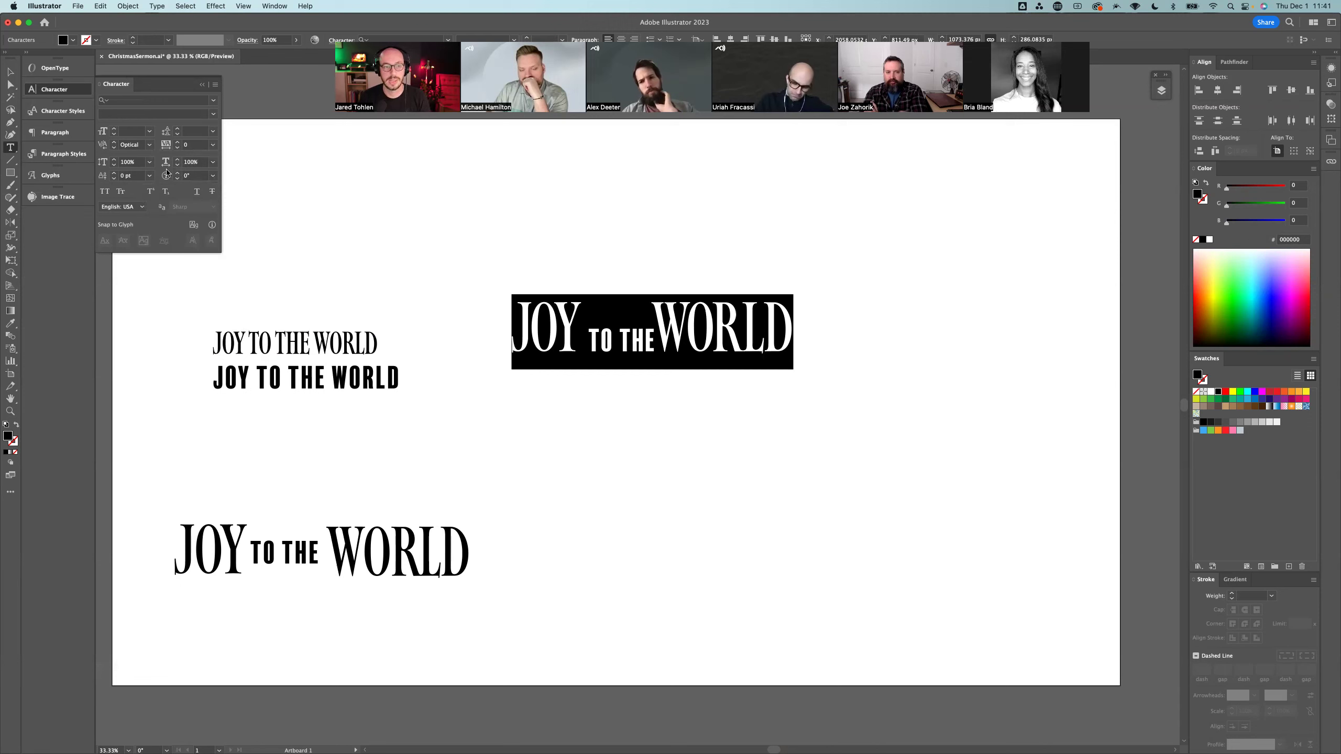
click(149, 144)
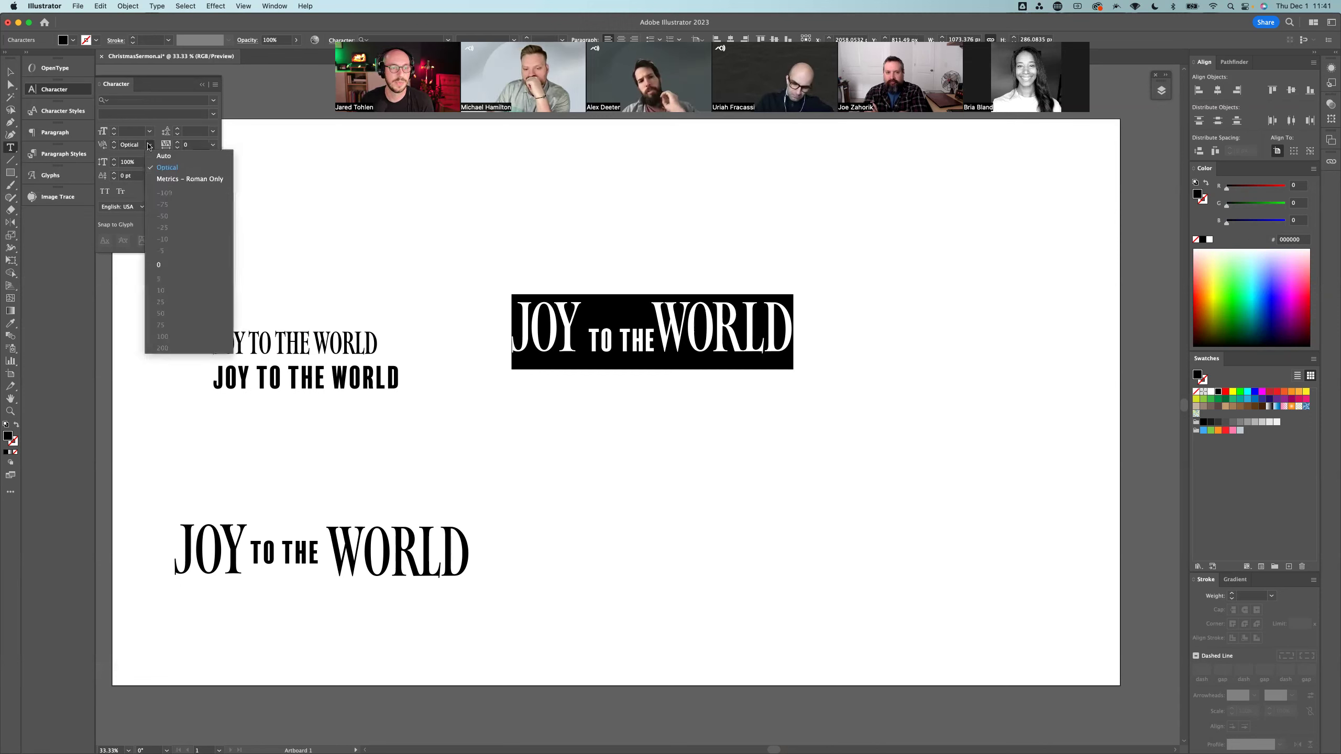
click(163, 156)
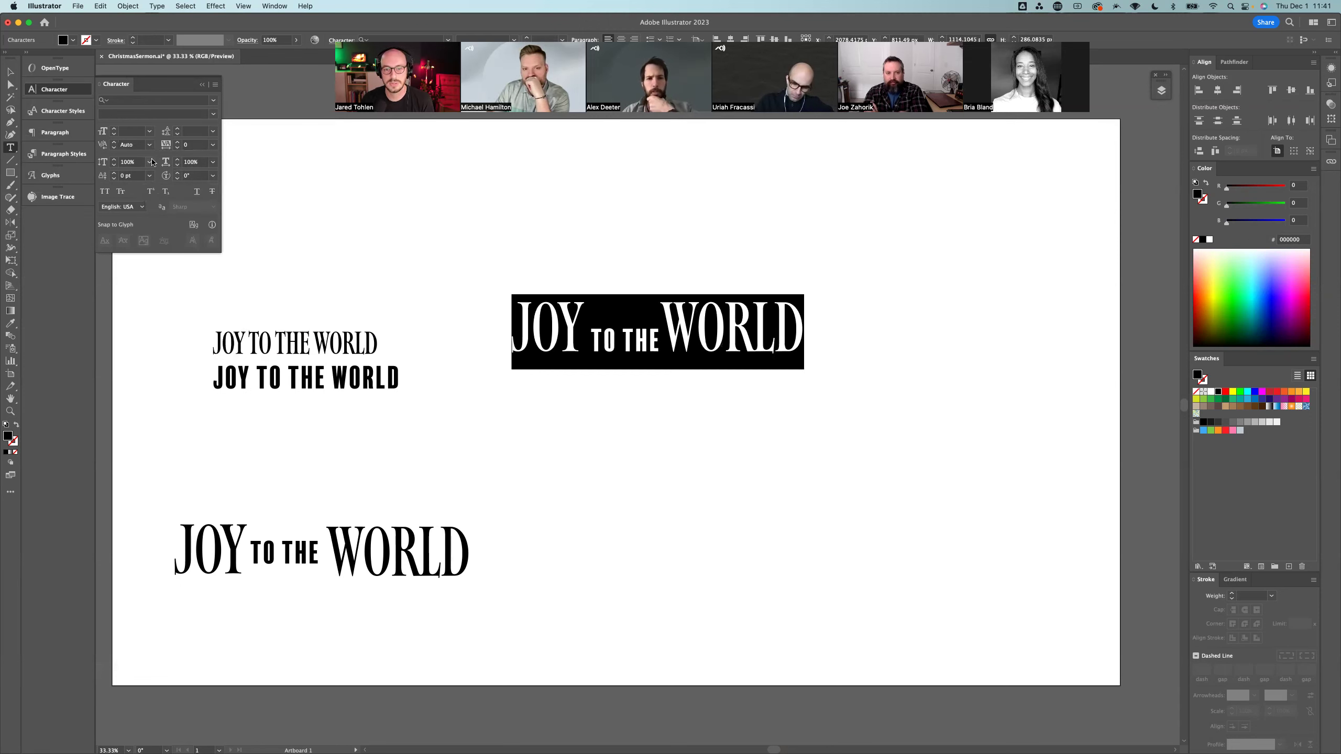
click(150, 146)
click(154, 179)
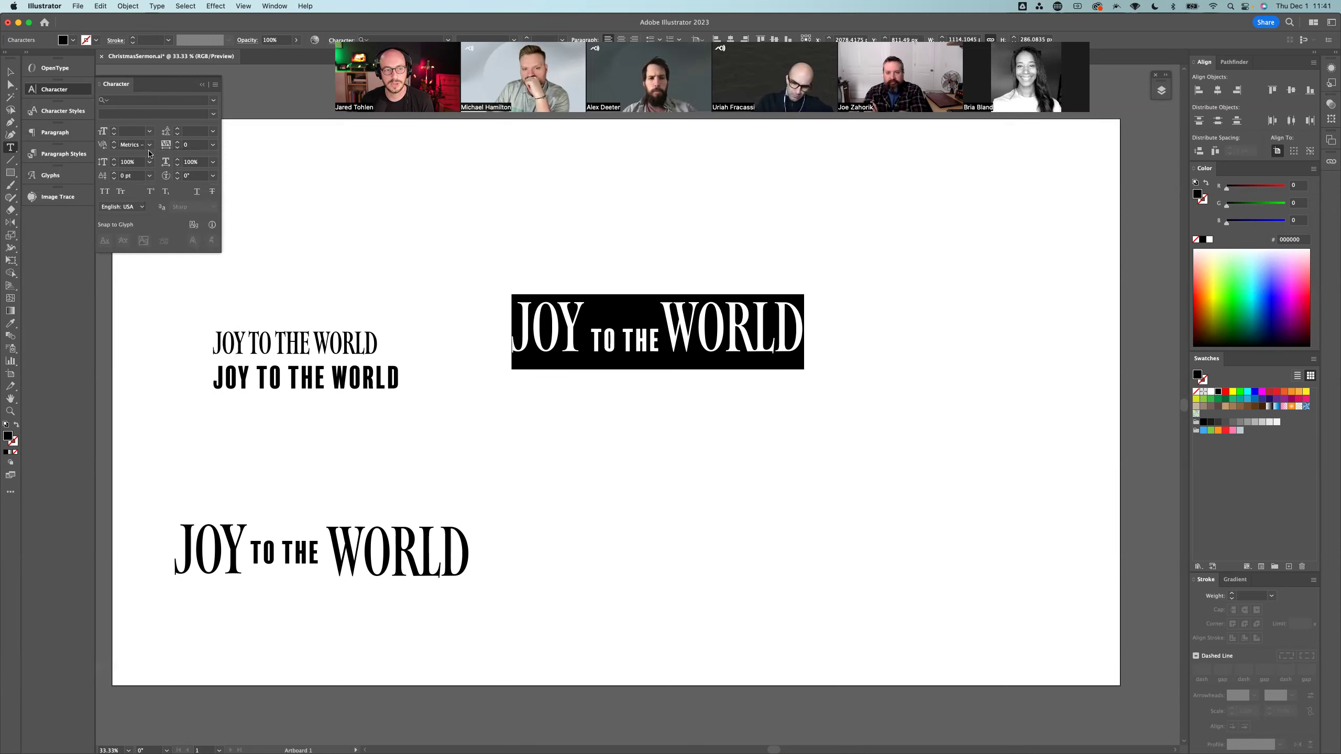
click(149, 149)
click(151, 158)
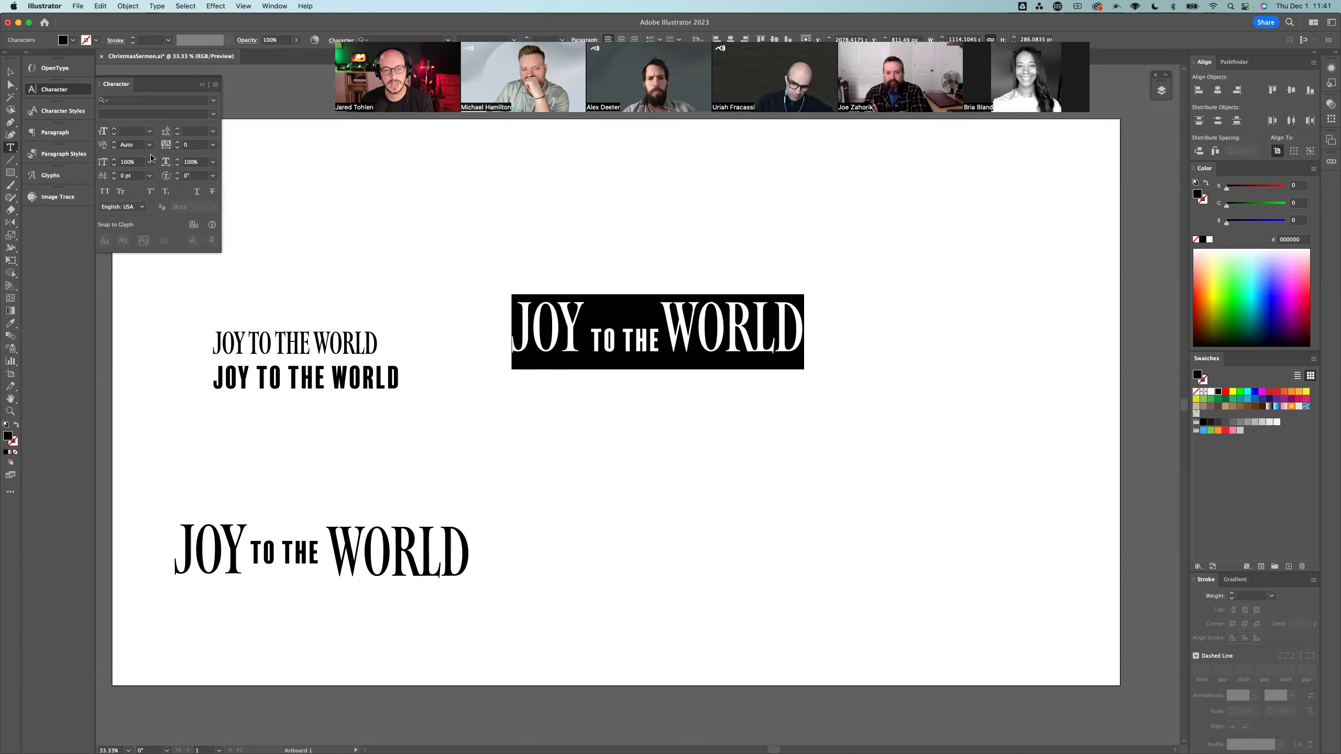
click(150, 147)
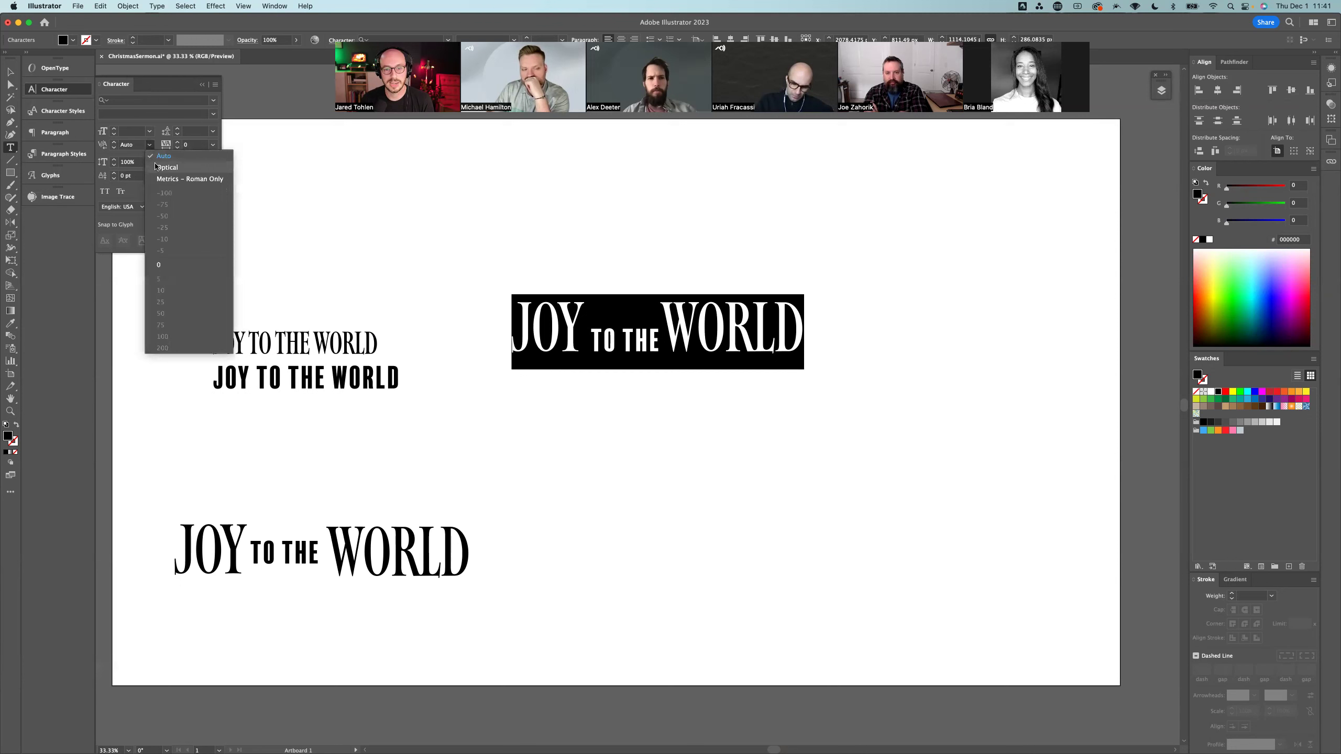
click(155, 166)
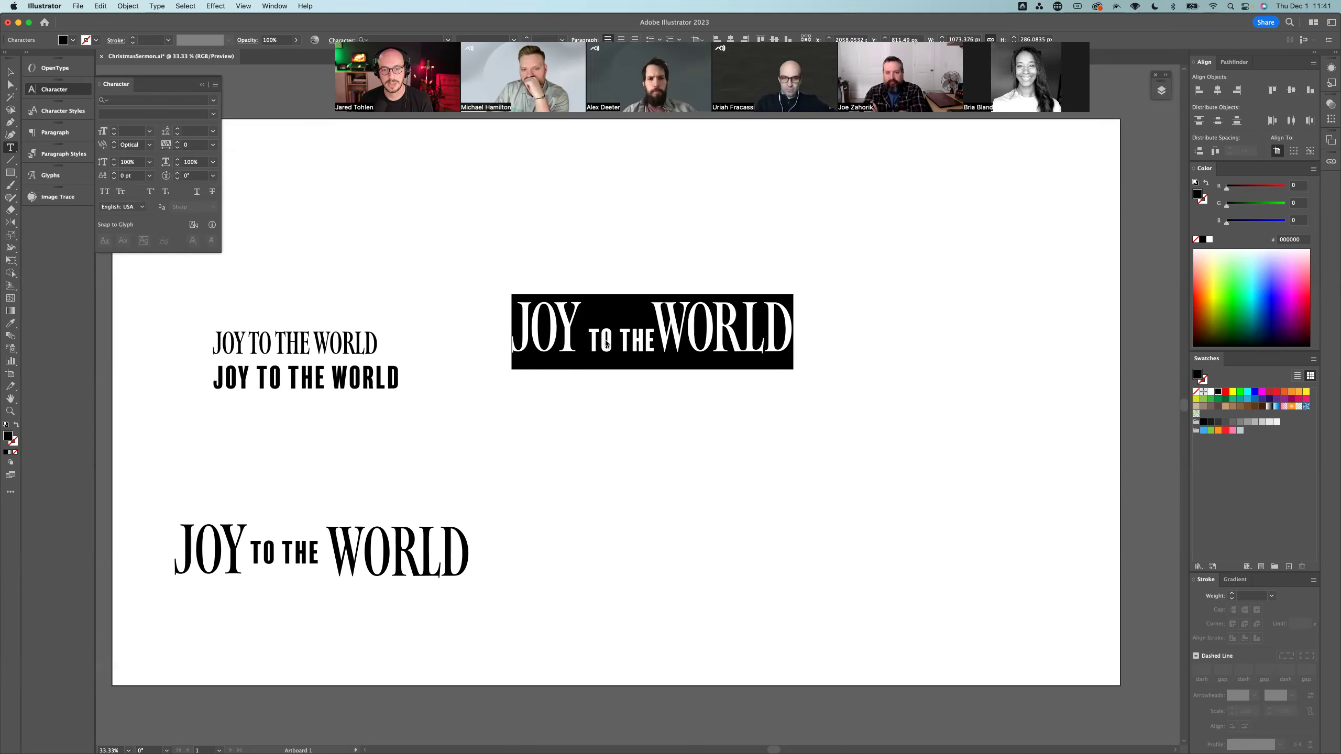
Step: Insert a space between "THE" and "WORLD" in the live-text title
click(588, 340)
click(589, 341)
click(653, 336)
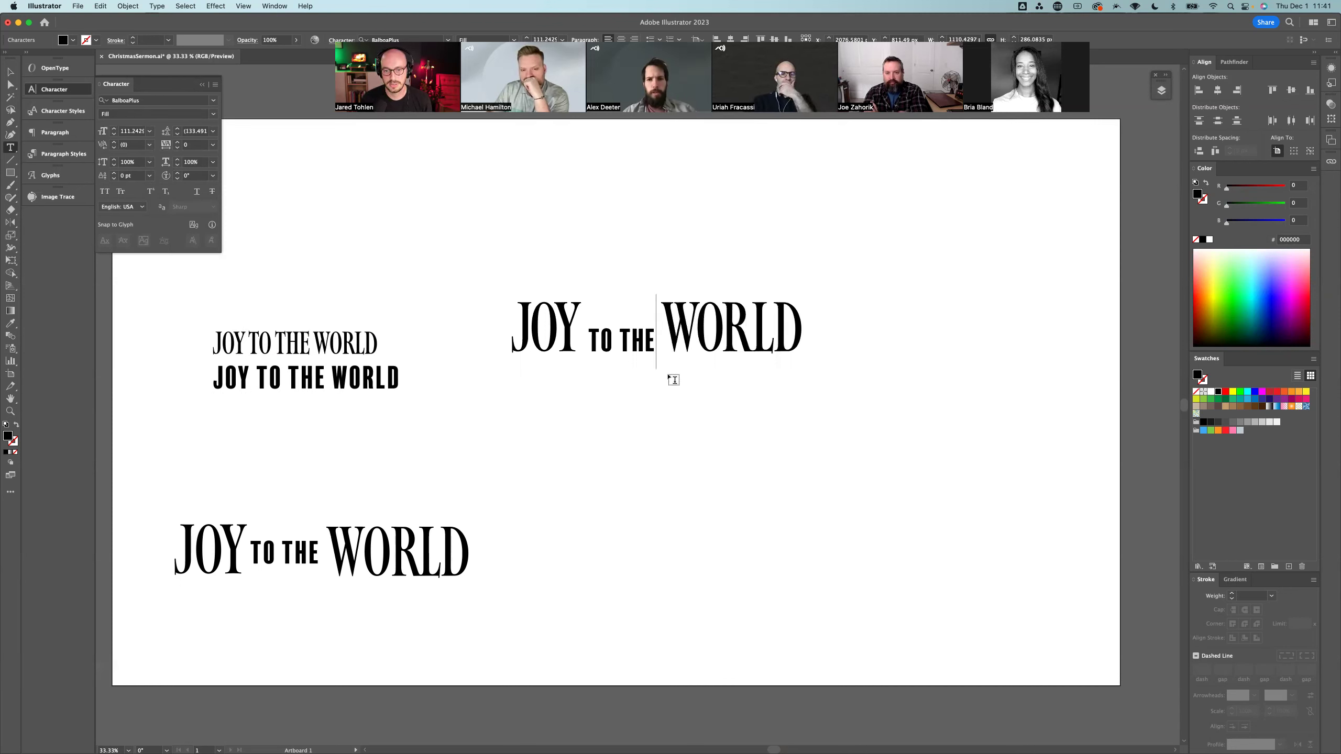
key(BackSpace)
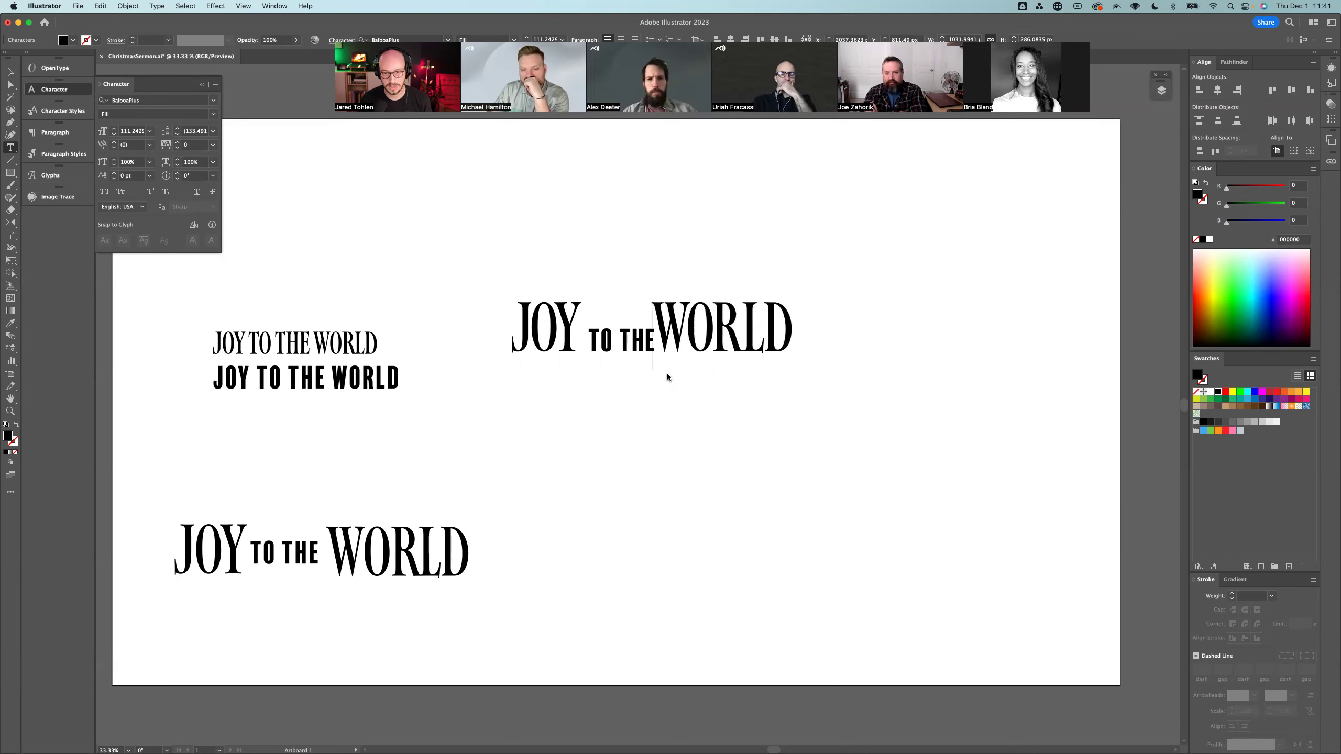
key(Escape)
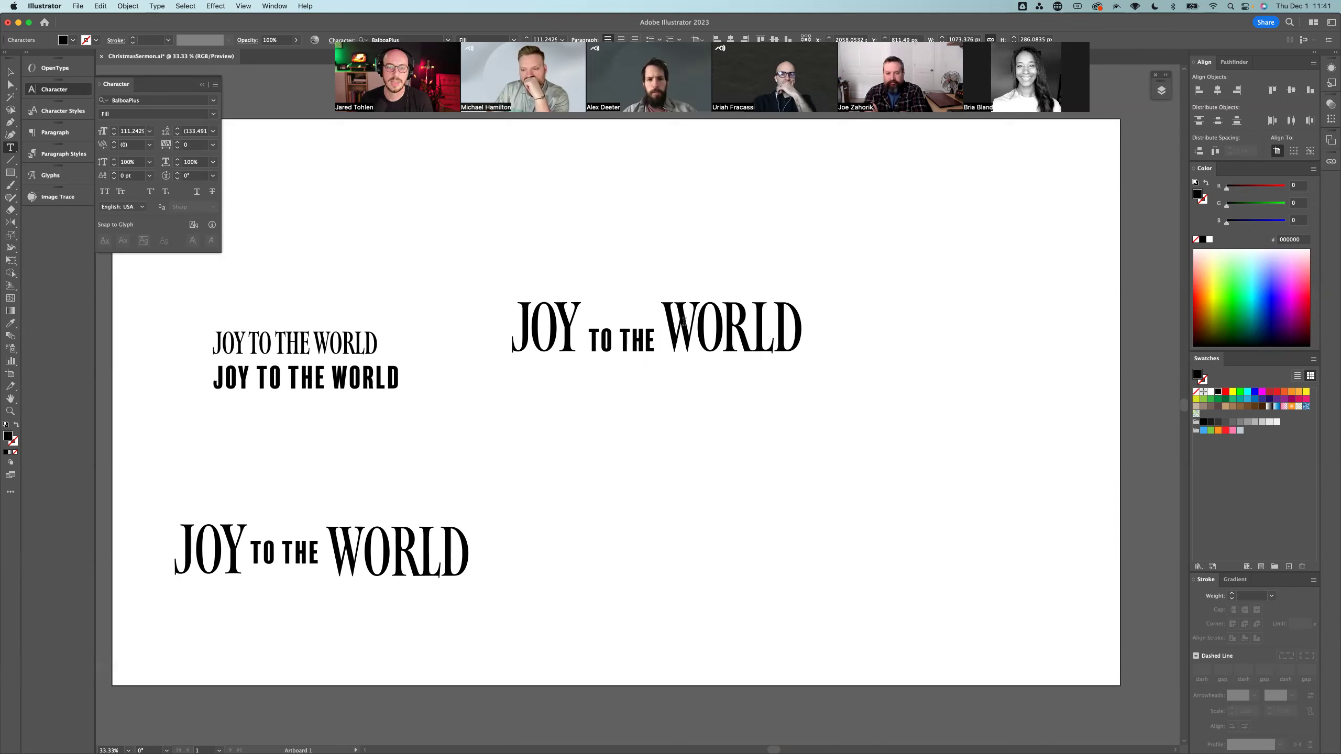
Step: Move the live-text title to the upper part of the artboard and place a duplicate of it below, right of the artboard's centre
click(10, 71)
drag(709, 335, 676, 289)
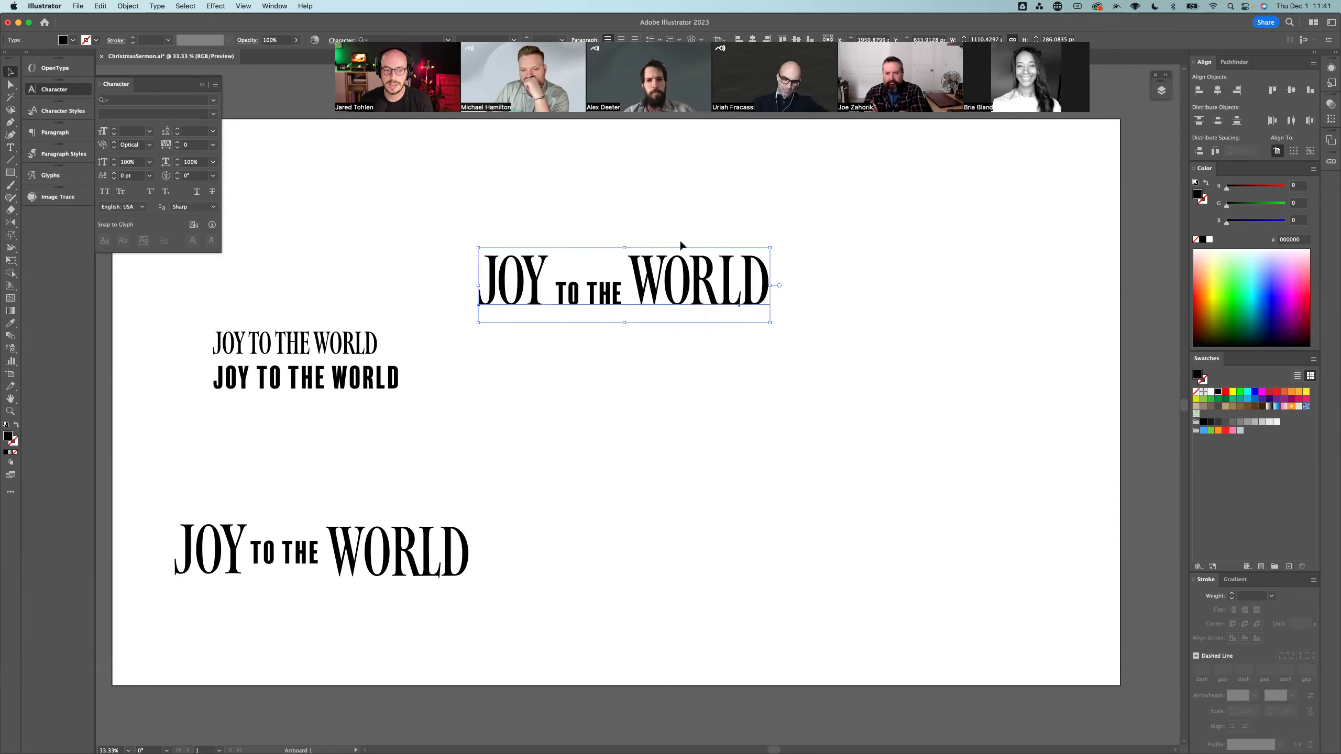
click(694, 494)
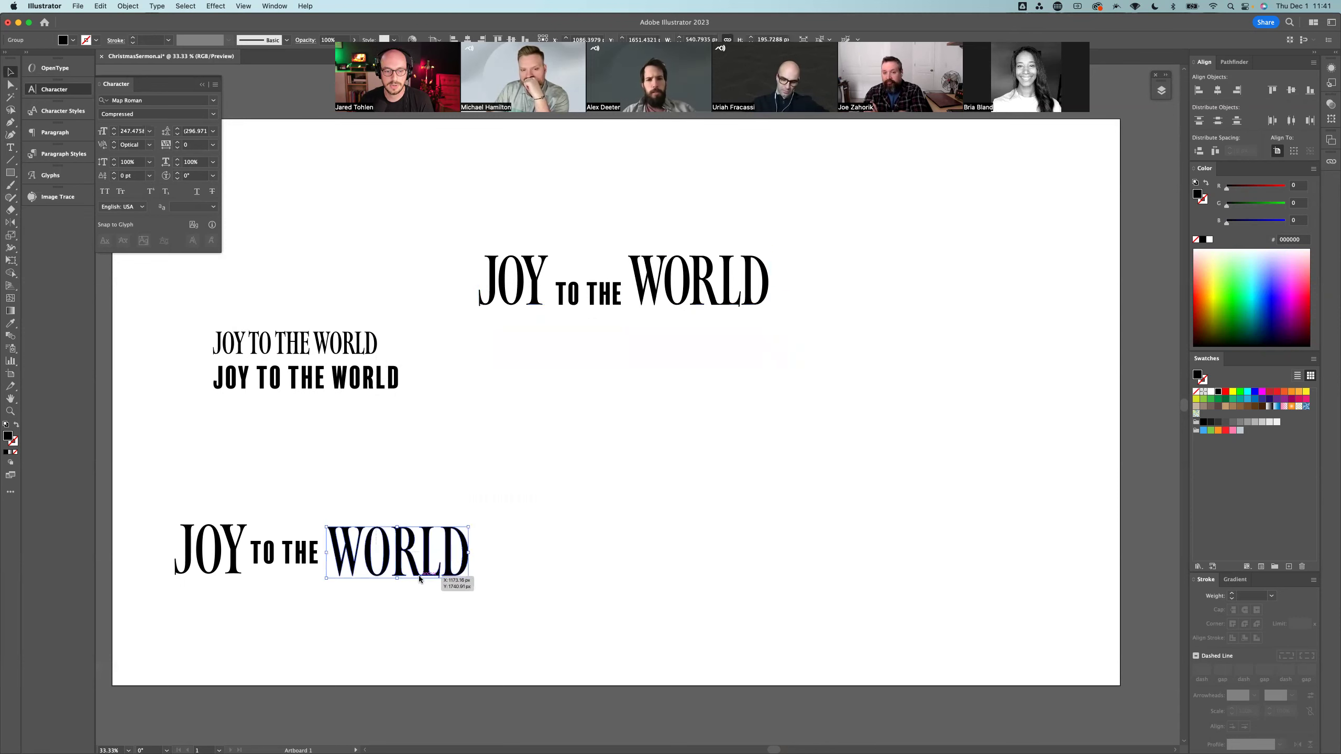
drag(688, 296, 576, 187)
drag(708, 341, 649, 384)
Step: Try to raise and lower the baseline of "TO THE" in the lower copy of the live-text title
double_click(724, 397)
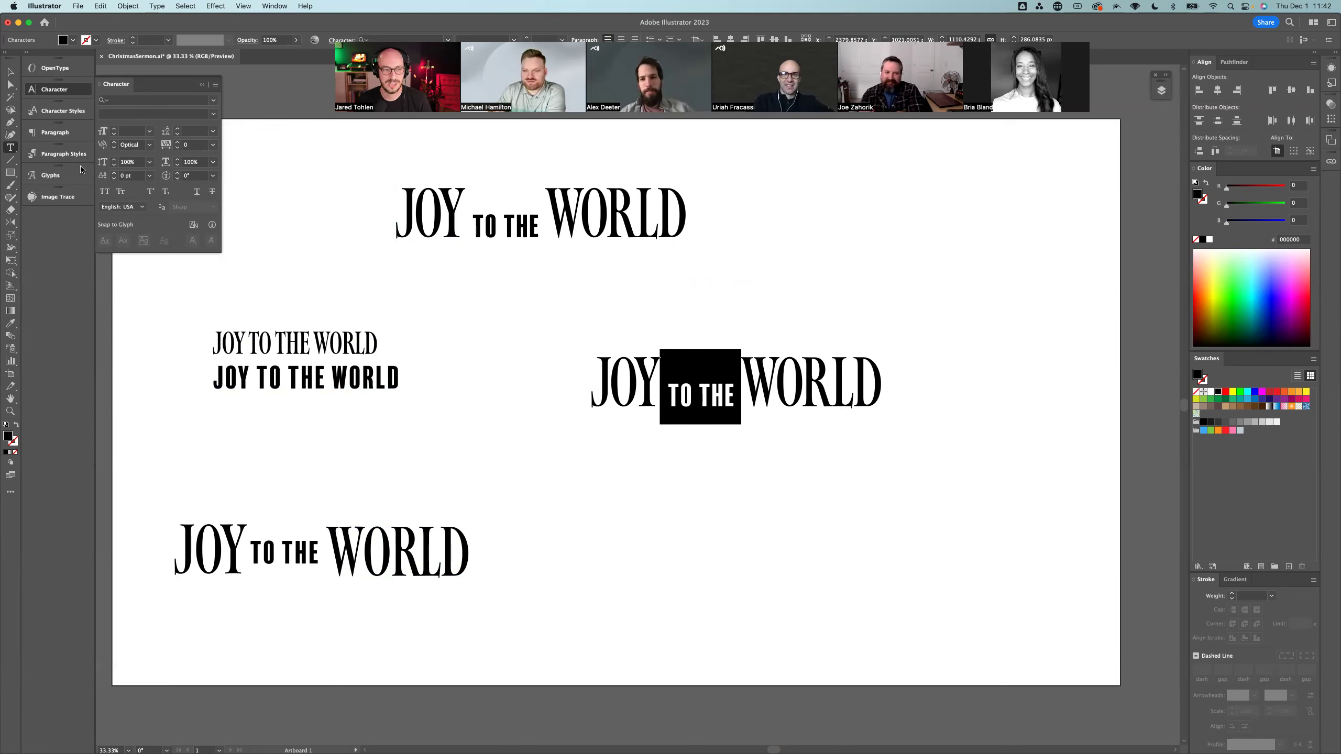
key(alt+shift+Up)
key(alt+shift+Down)
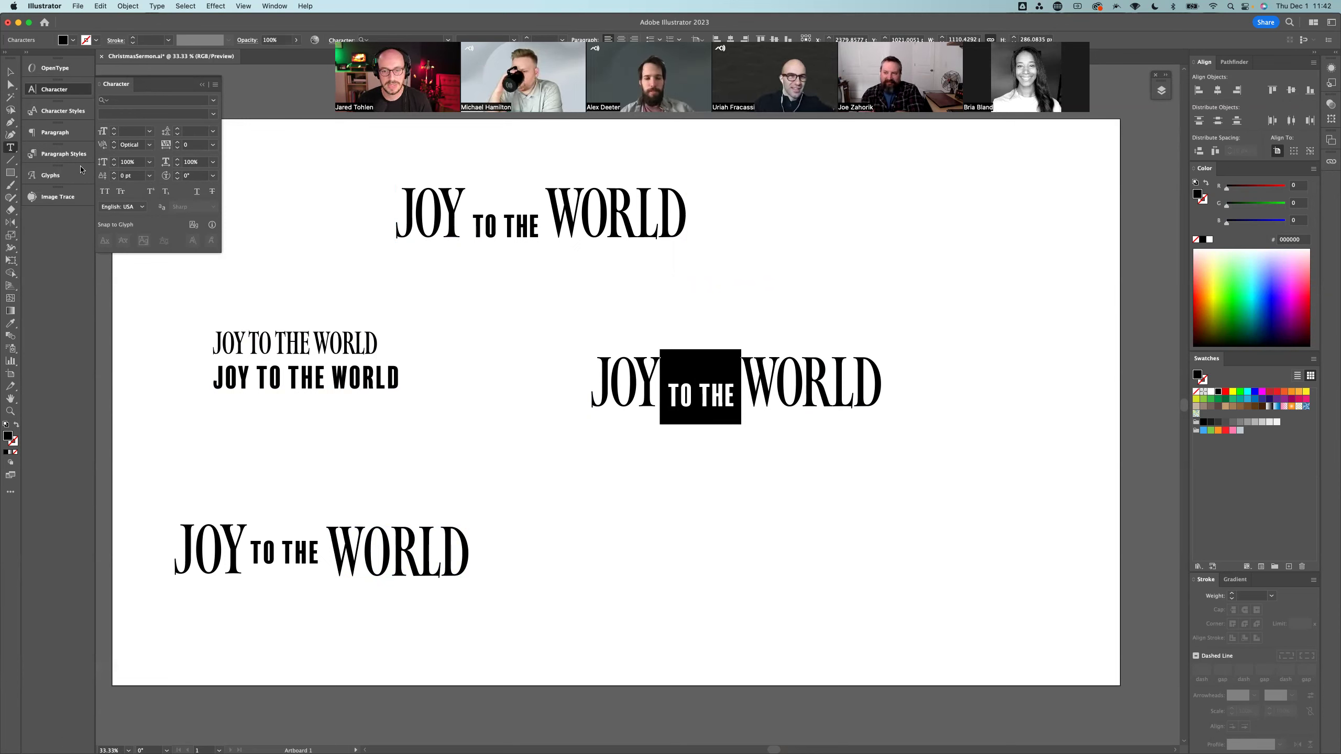
click(729, 391)
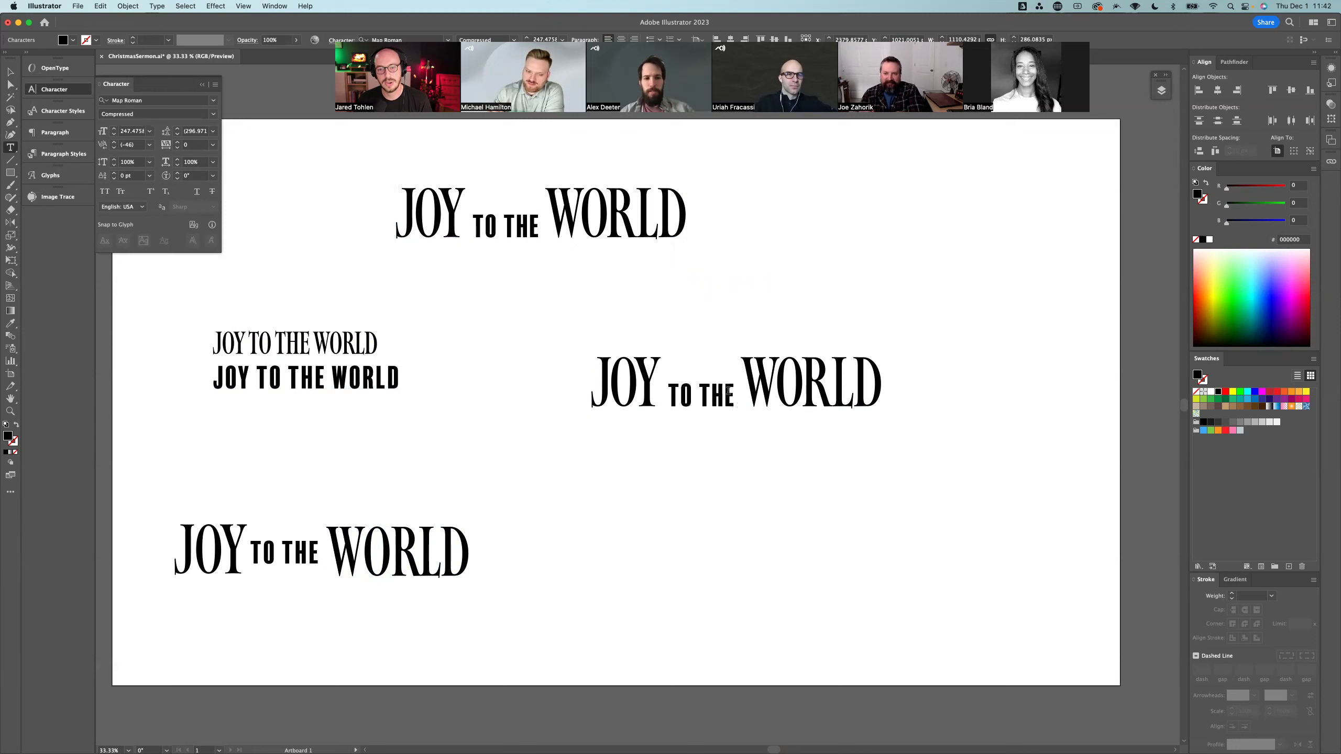
drag(742, 388, 661, 393)
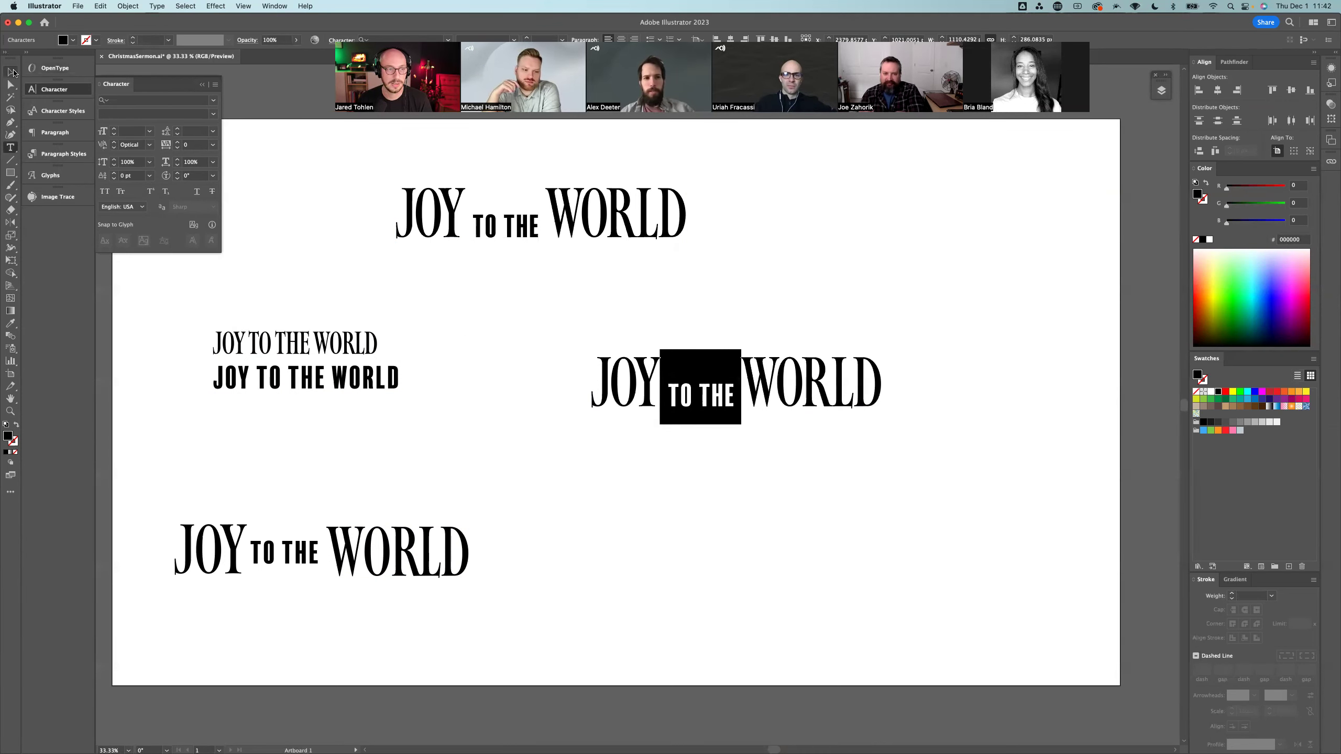
click(11, 71)
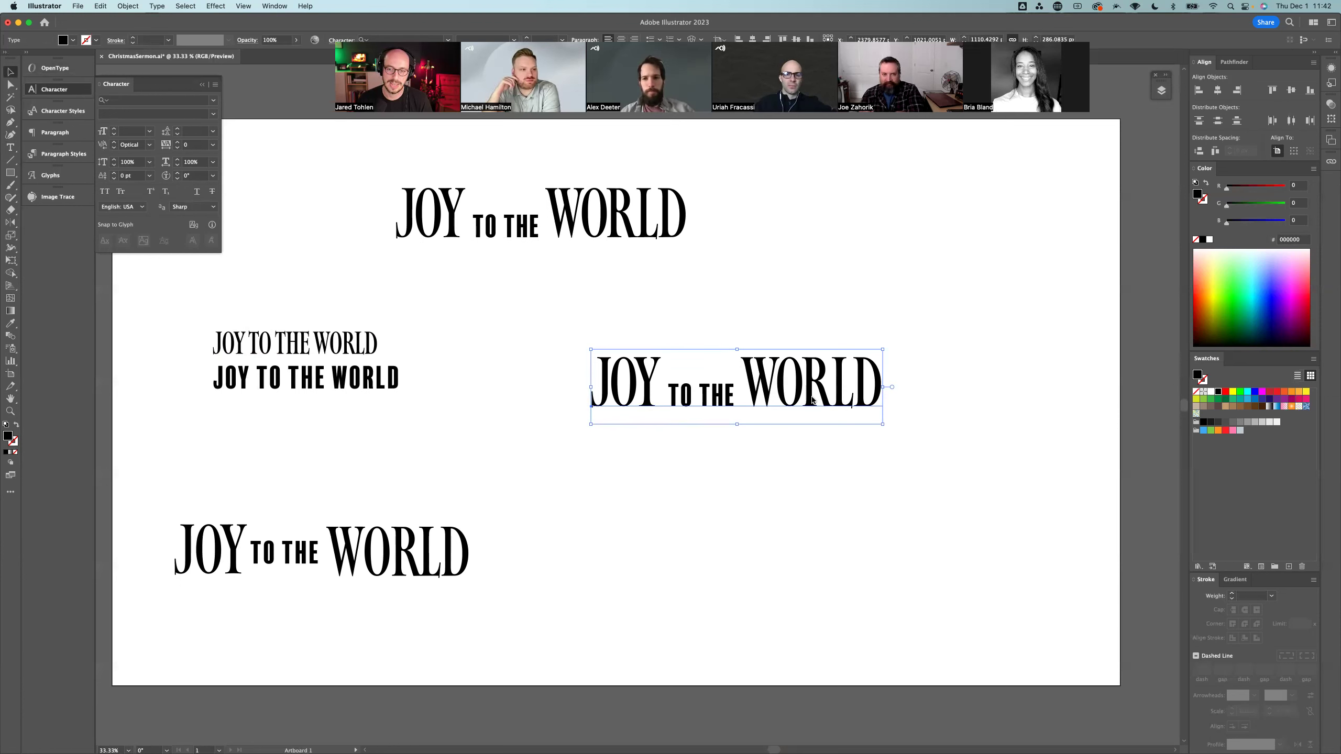
double_click(723, 397)
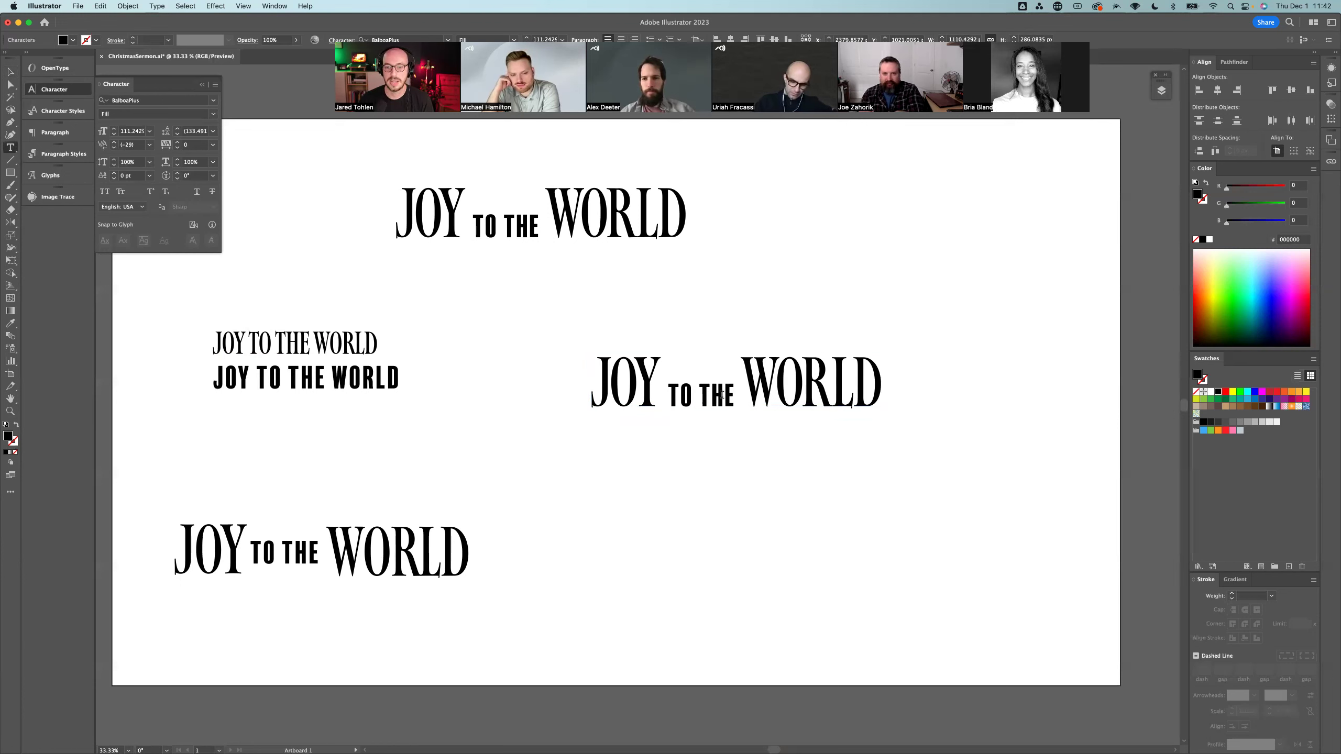
drag(742, 397, 656, 388)
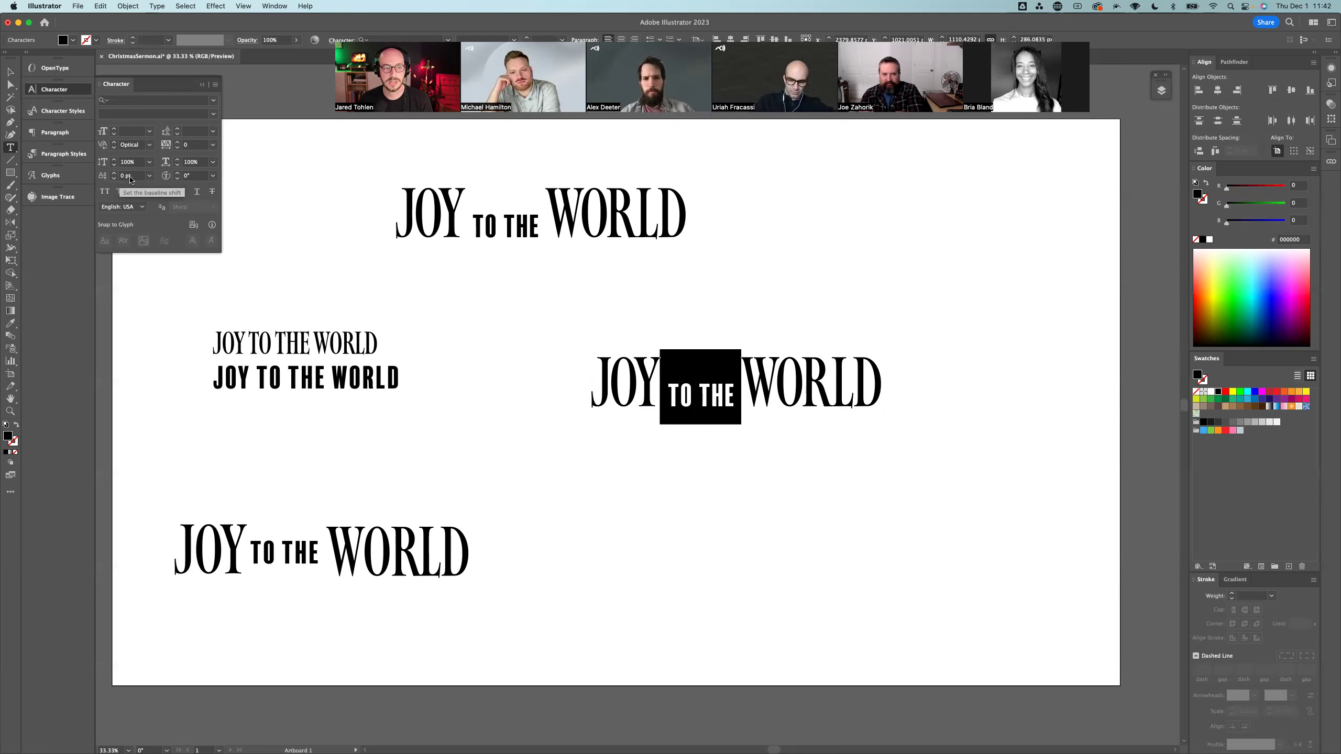
Step: Try the baseline shift presets on the letter "L" of "WORLD" in the lower live-text copy
drag(830, 386, 854, 386)
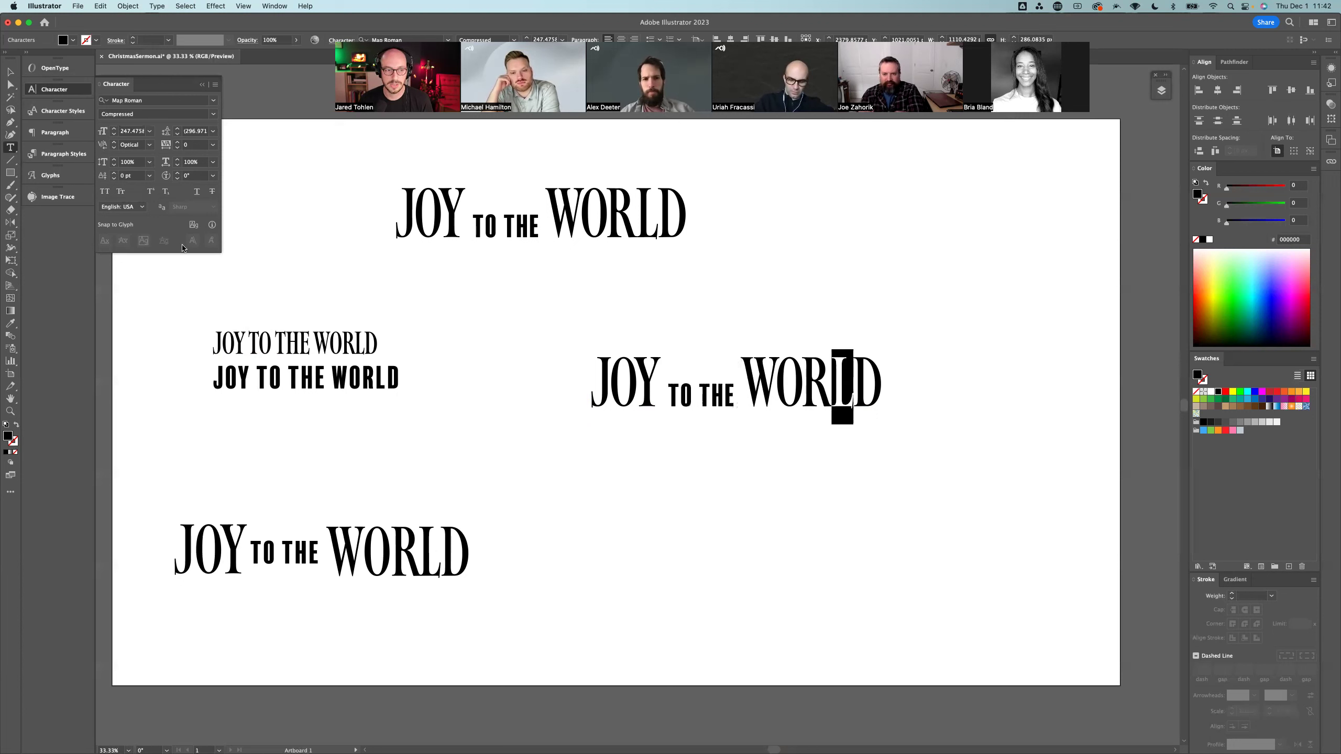
click(149, 176)
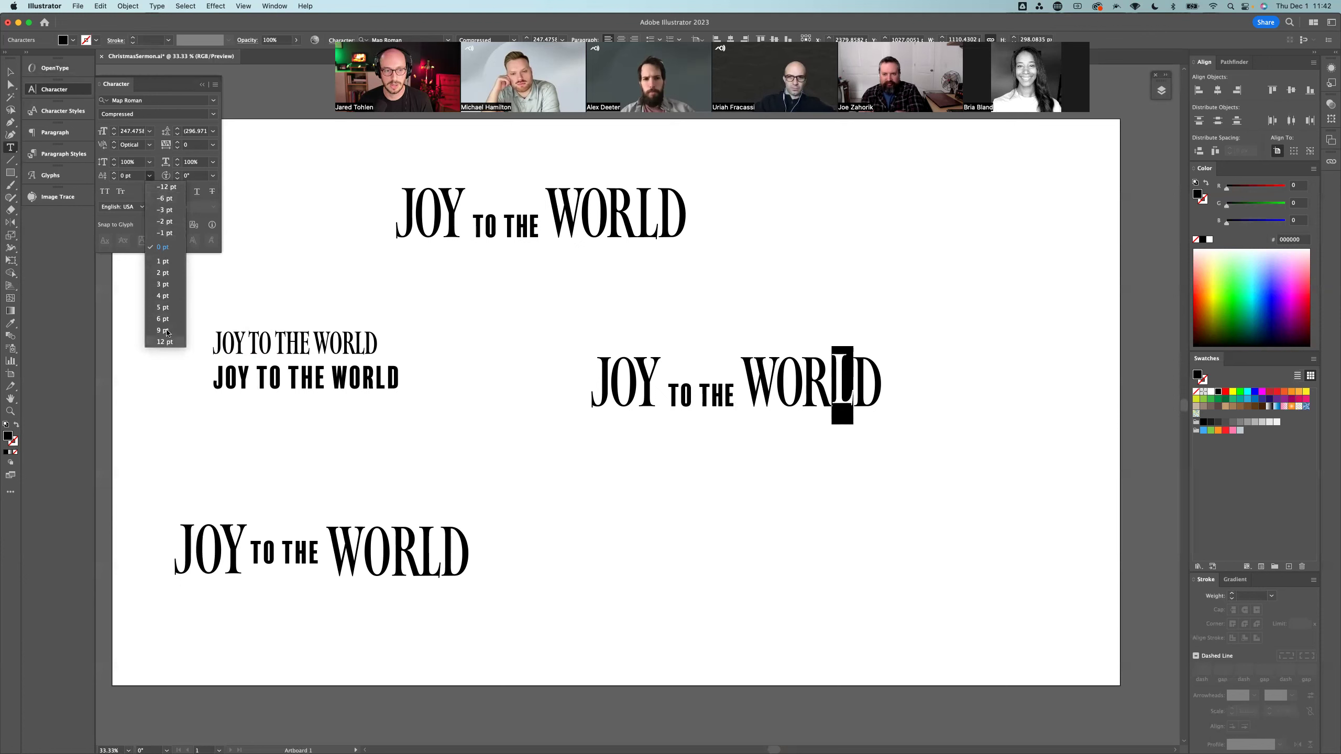
click(150, 176)
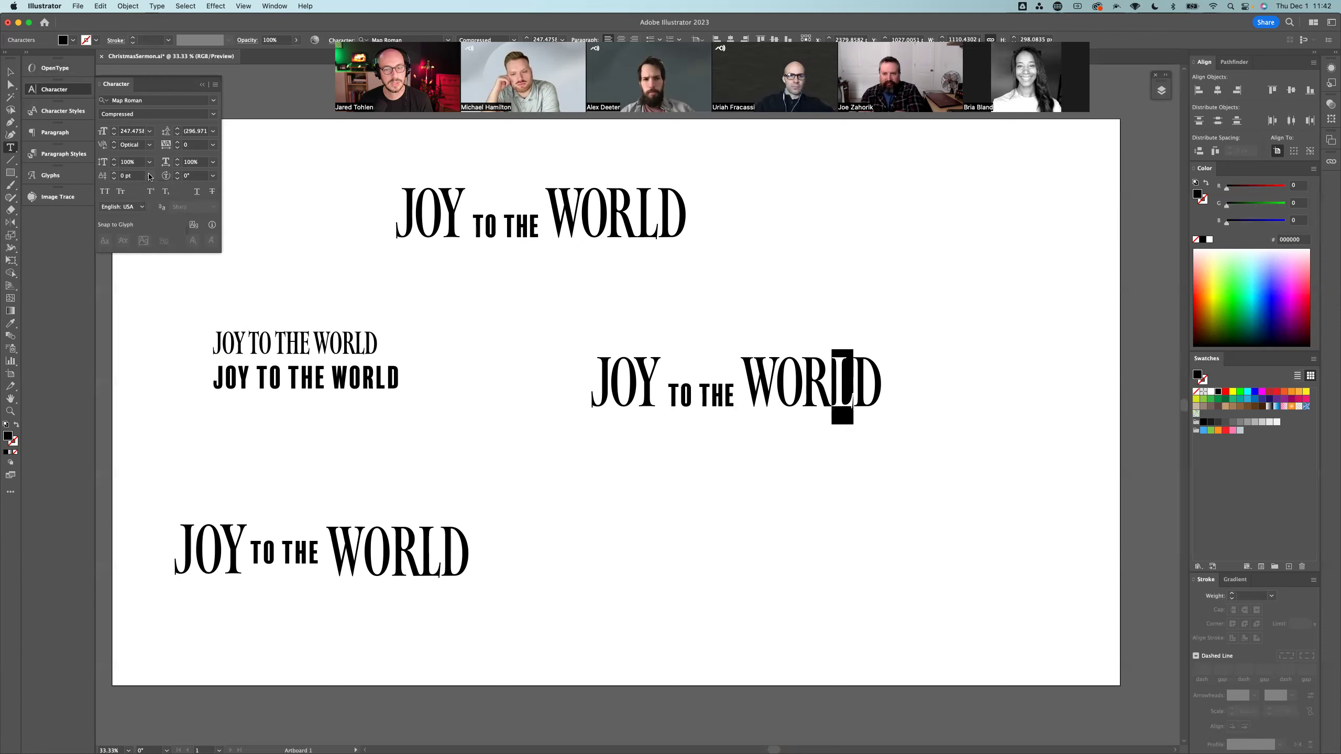
Step: Set the baseline shift of "TO THE" in the lower live-text copy to 44 pt, centring the words vertically between "JOY" and "WORLD"
drag(745, 390, 661, 394)
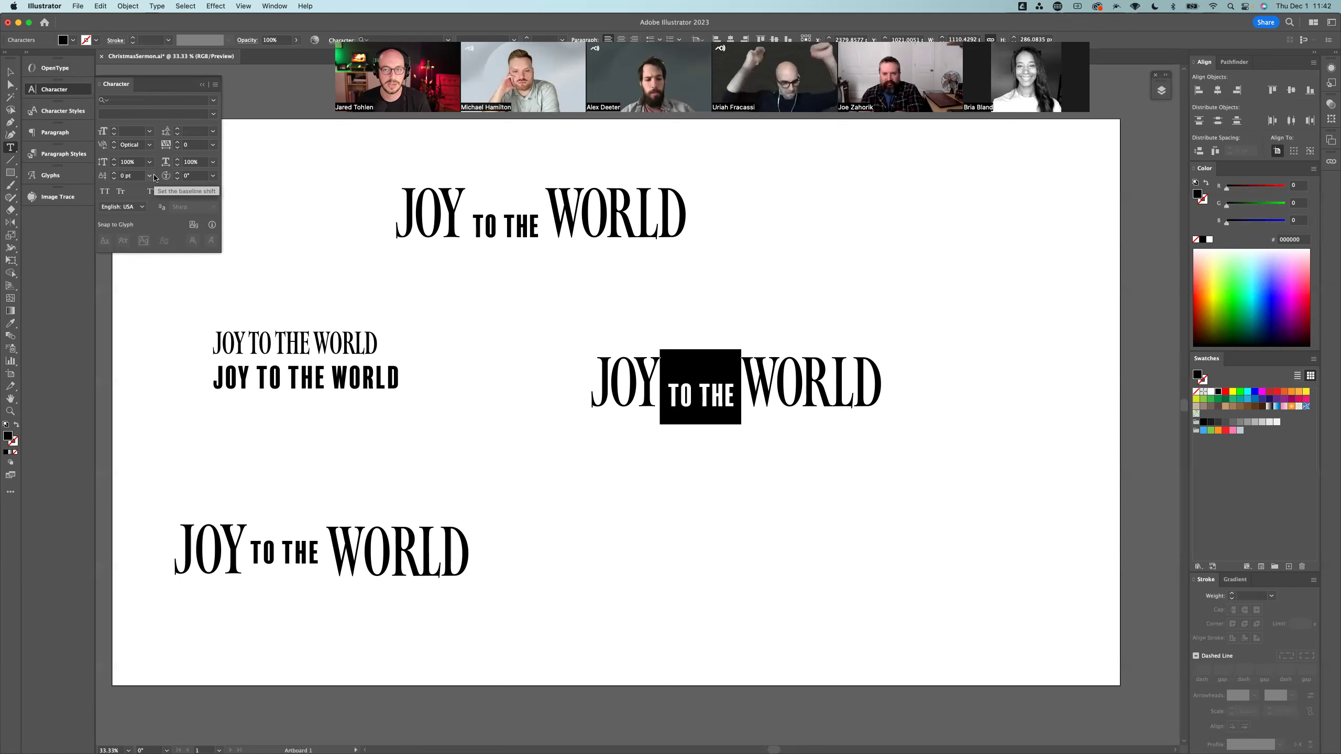
scroll(159, 180, up, 6)
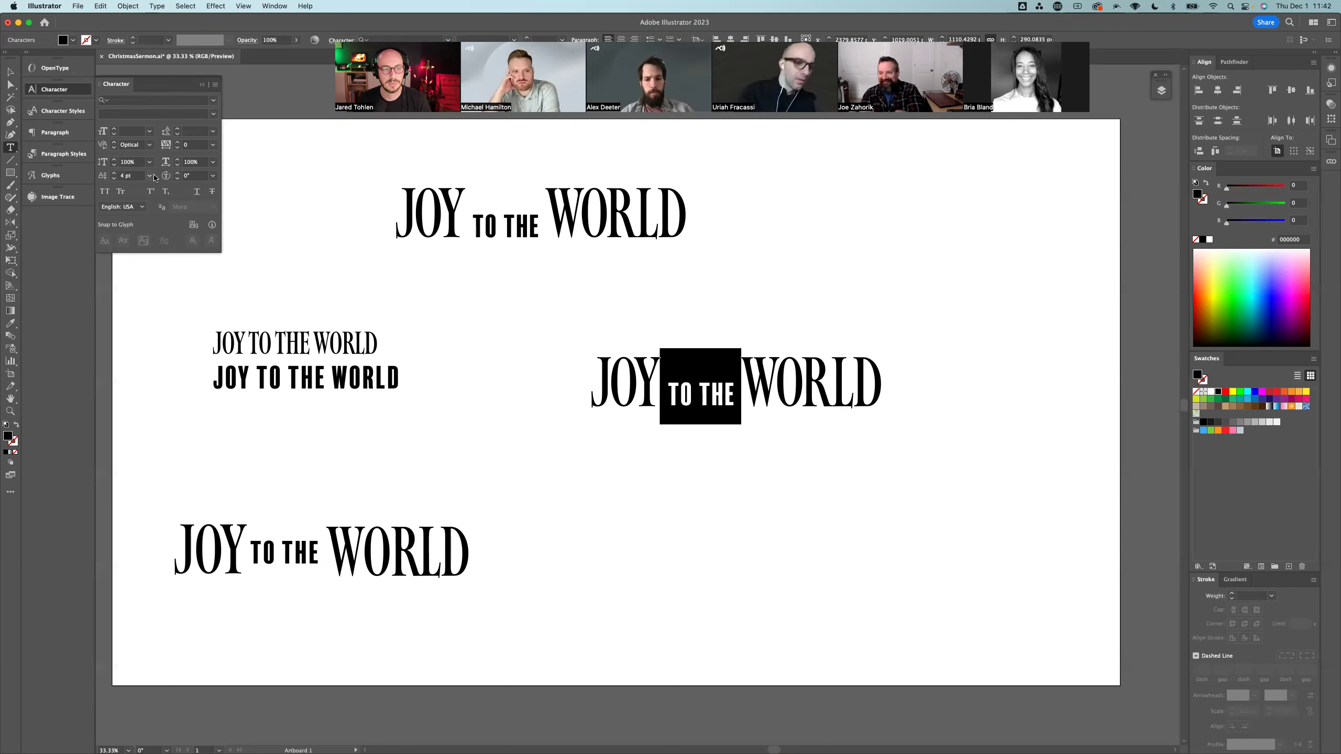
scroll(159, 180, up, 6)
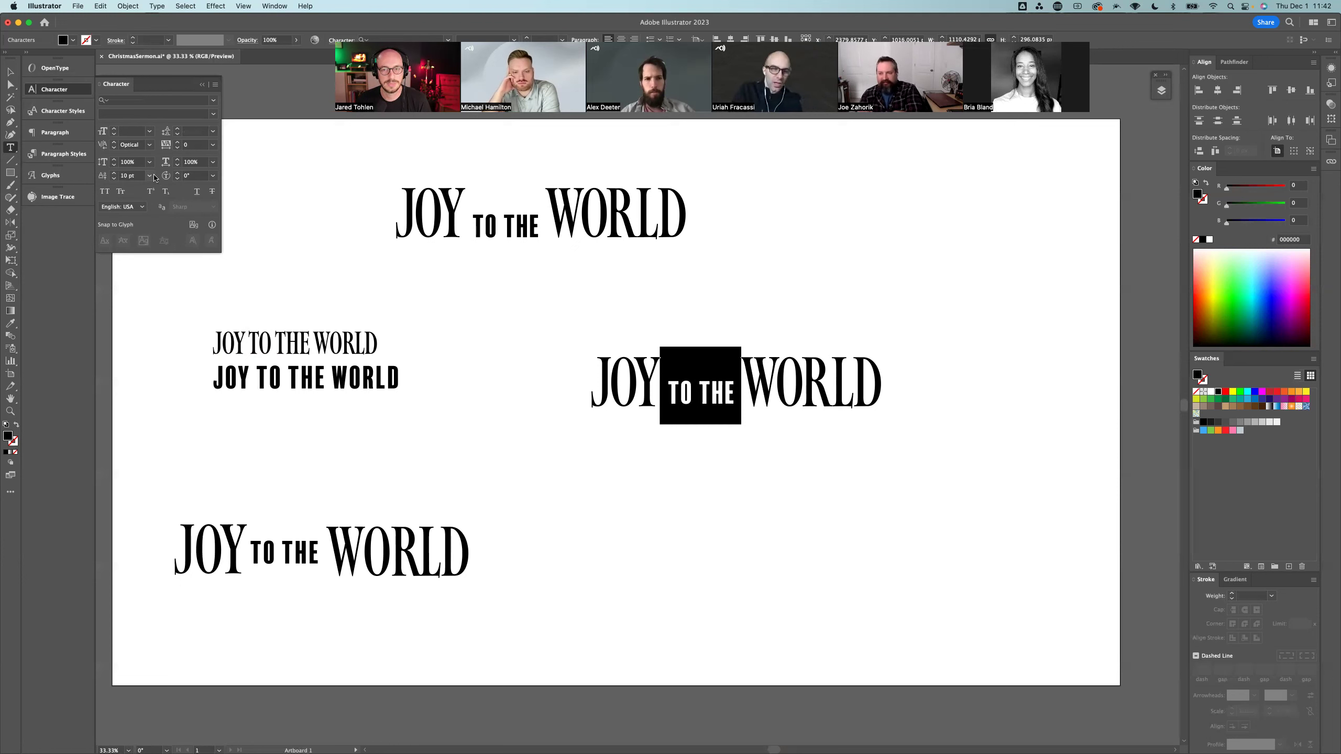
scroll(159, 180, up, 20)
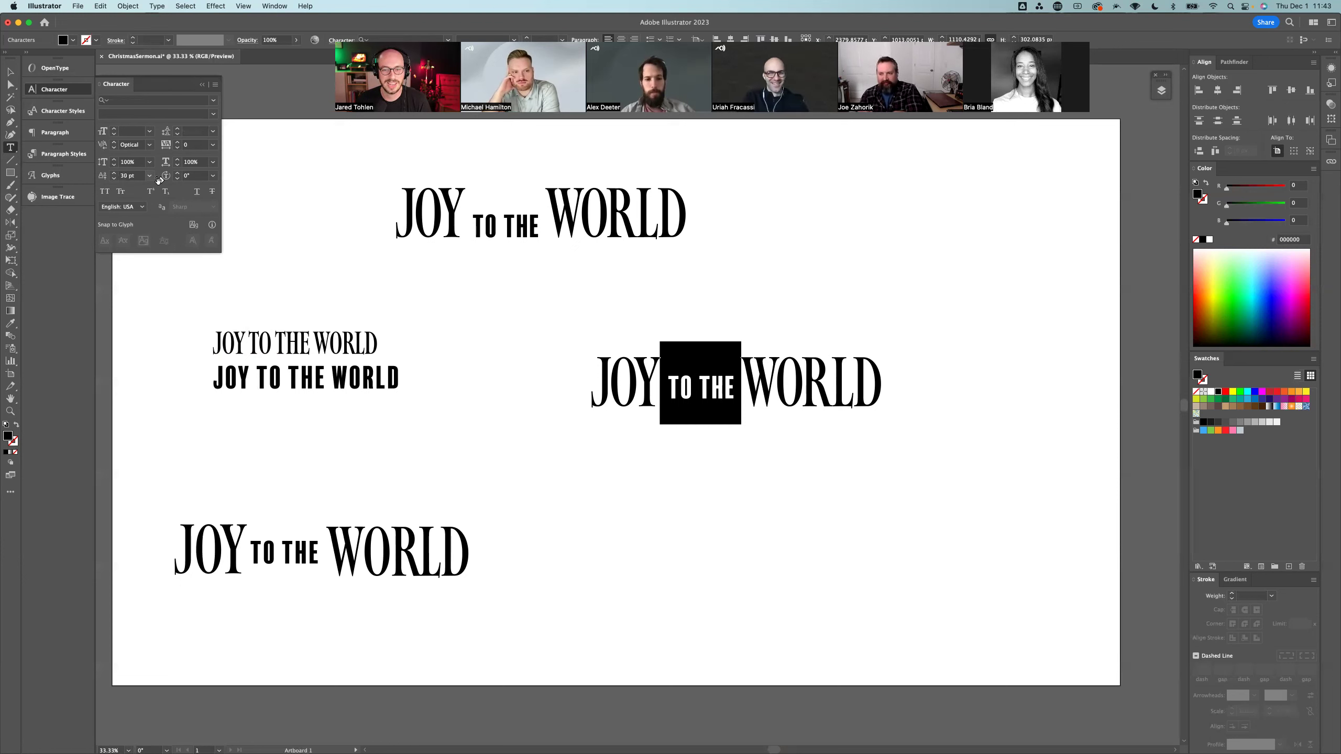
scroll(159, 180, up, 2)
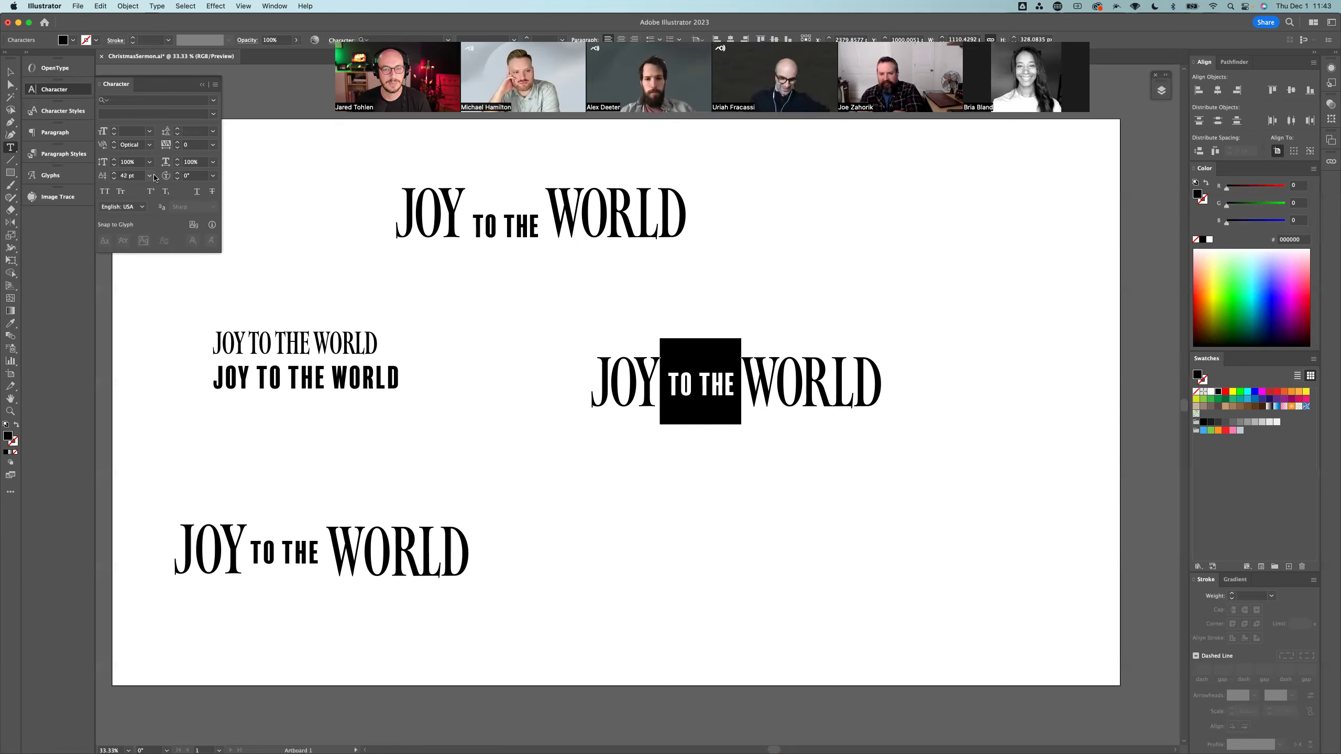
scroll(159, 180, up, 1)
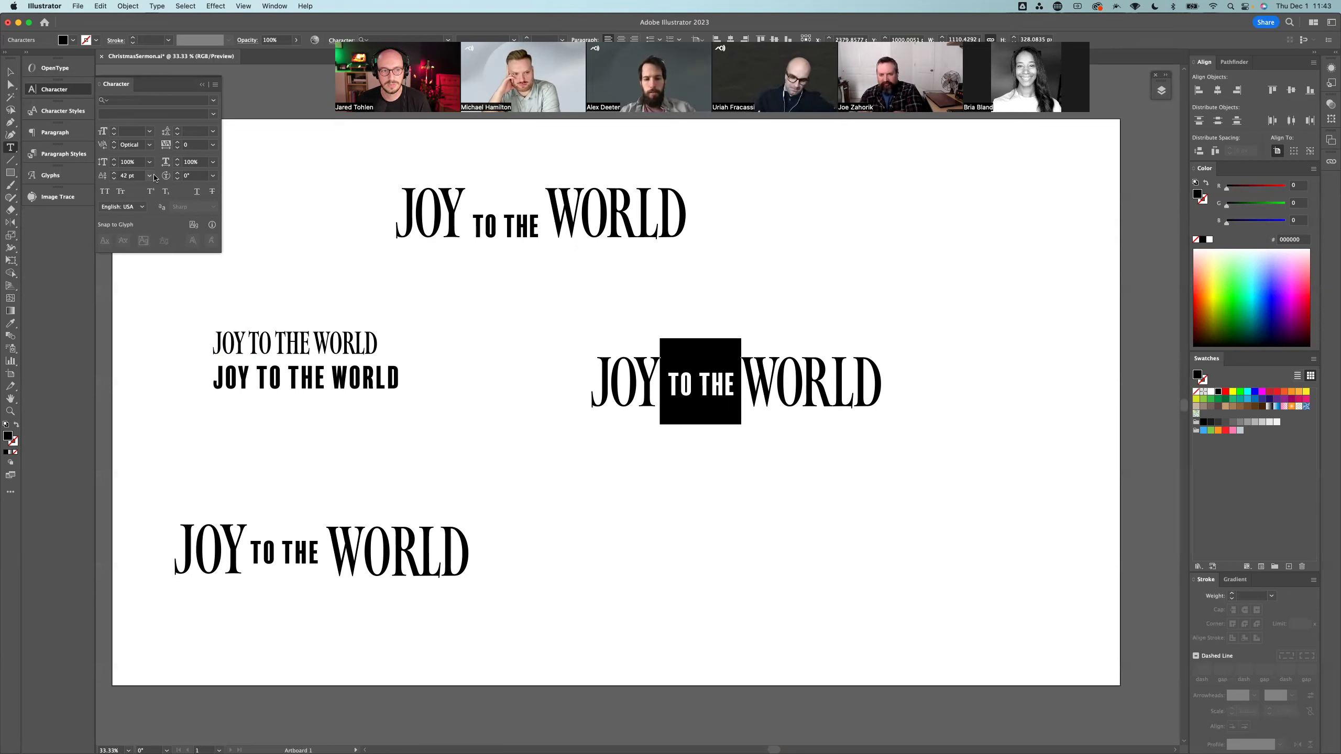
scroll(155, 179, up, 1)
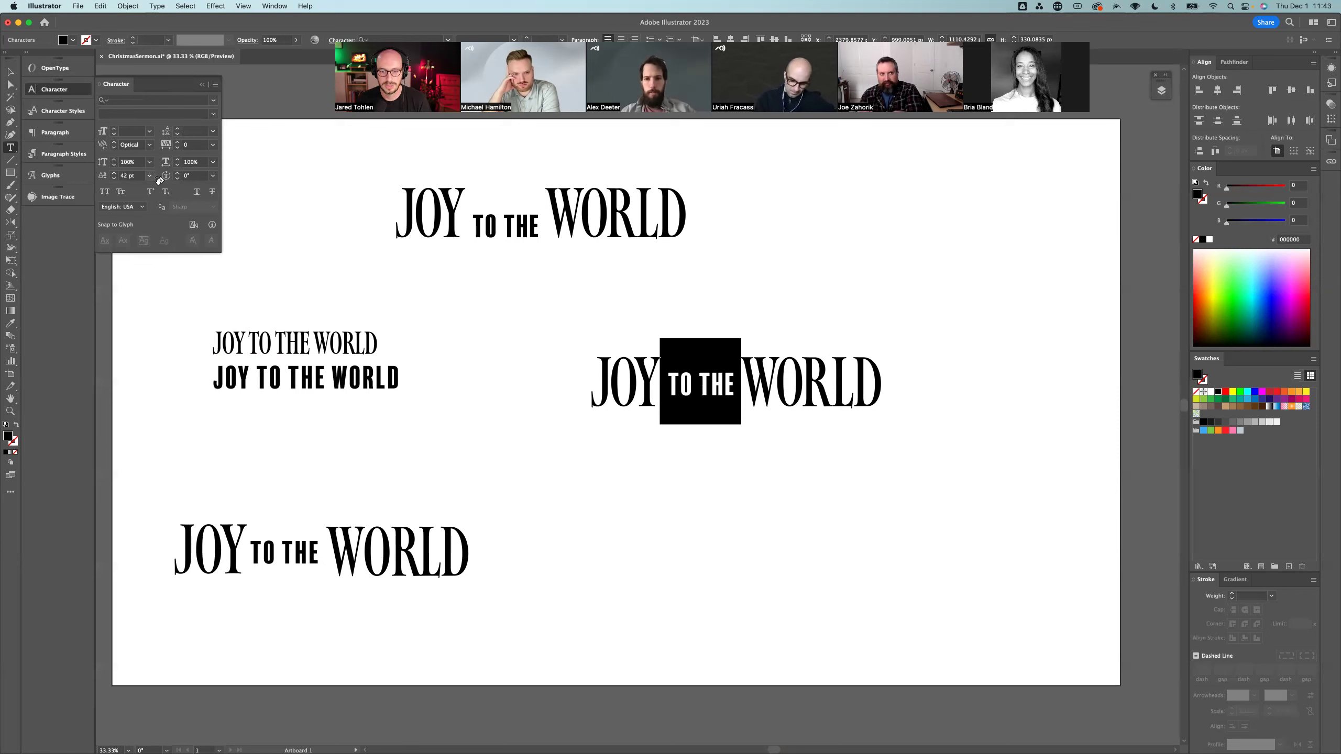
scroll(158, 181, up, 2)
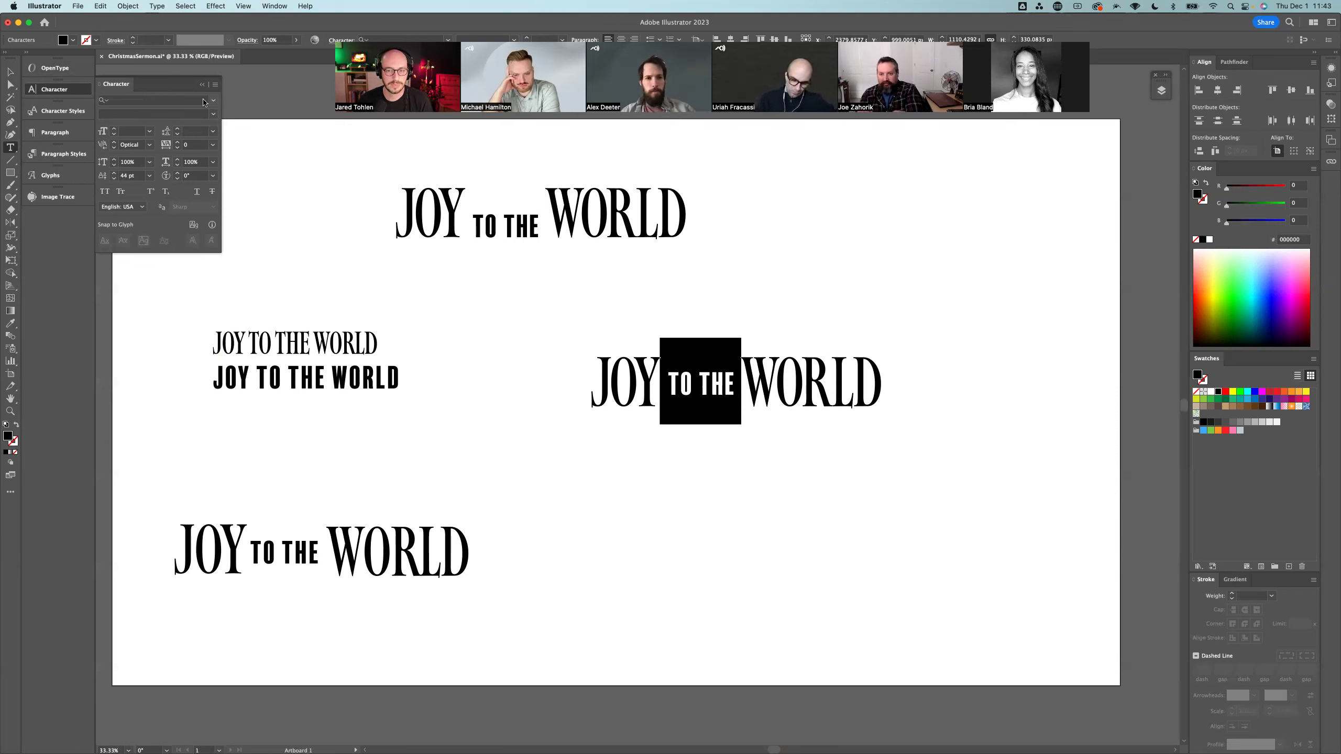
click(819, 391)
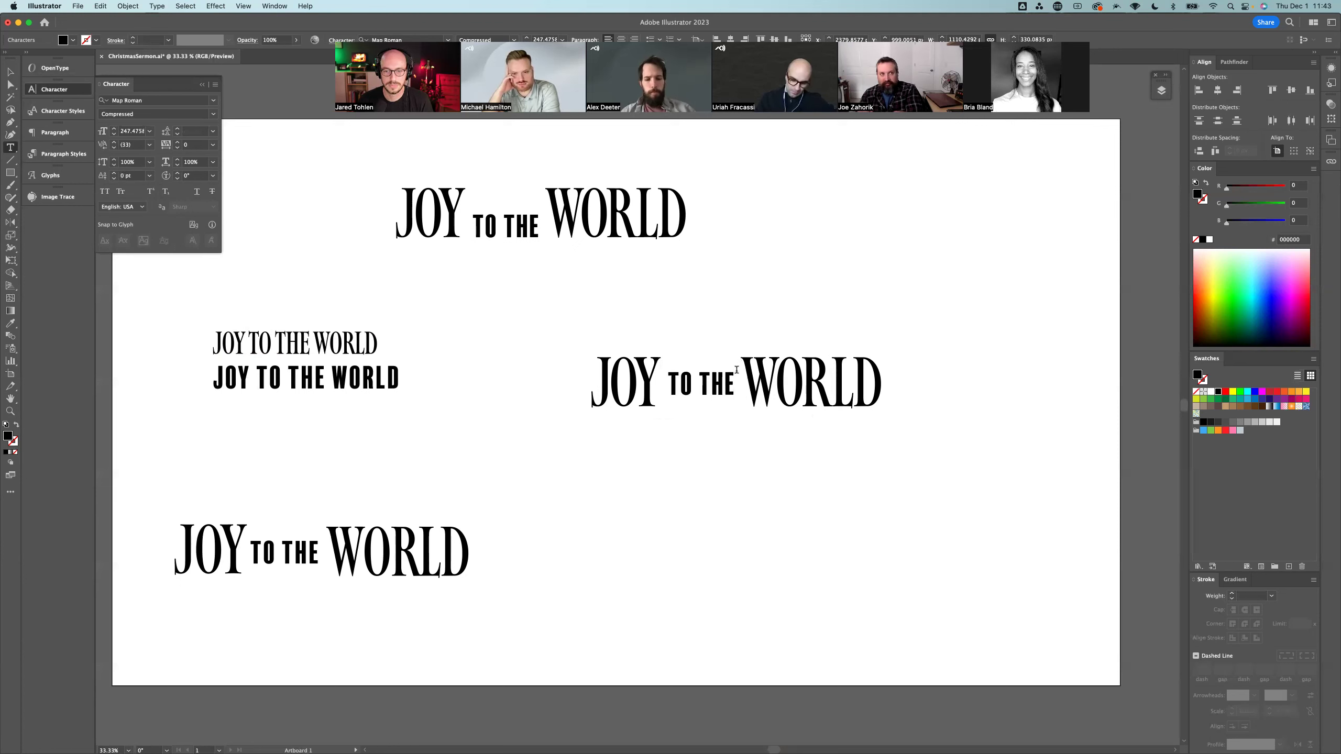
key(Escape)
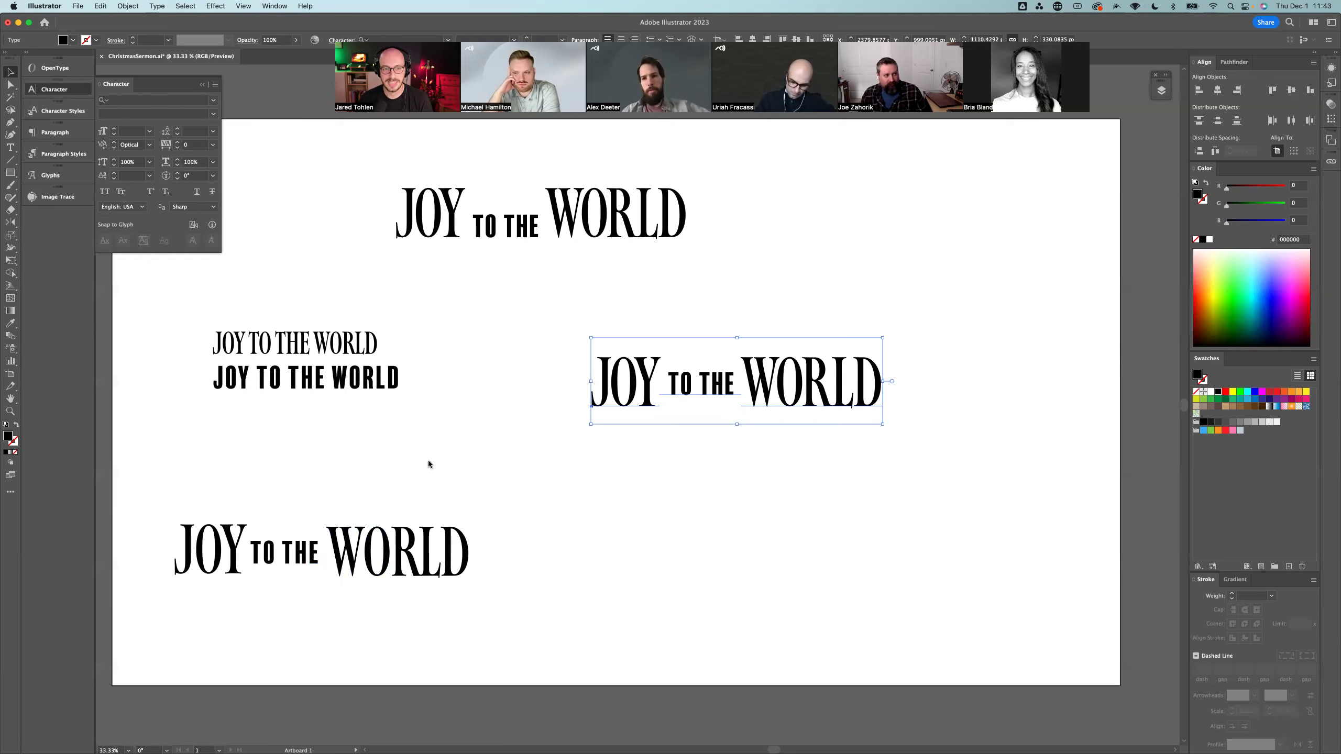
Step: Move the entire outlined "JOY TO THE WORLD" lockup up to just below the two small font samples
click(490, 474)
drag(508, 516, 113, 598)
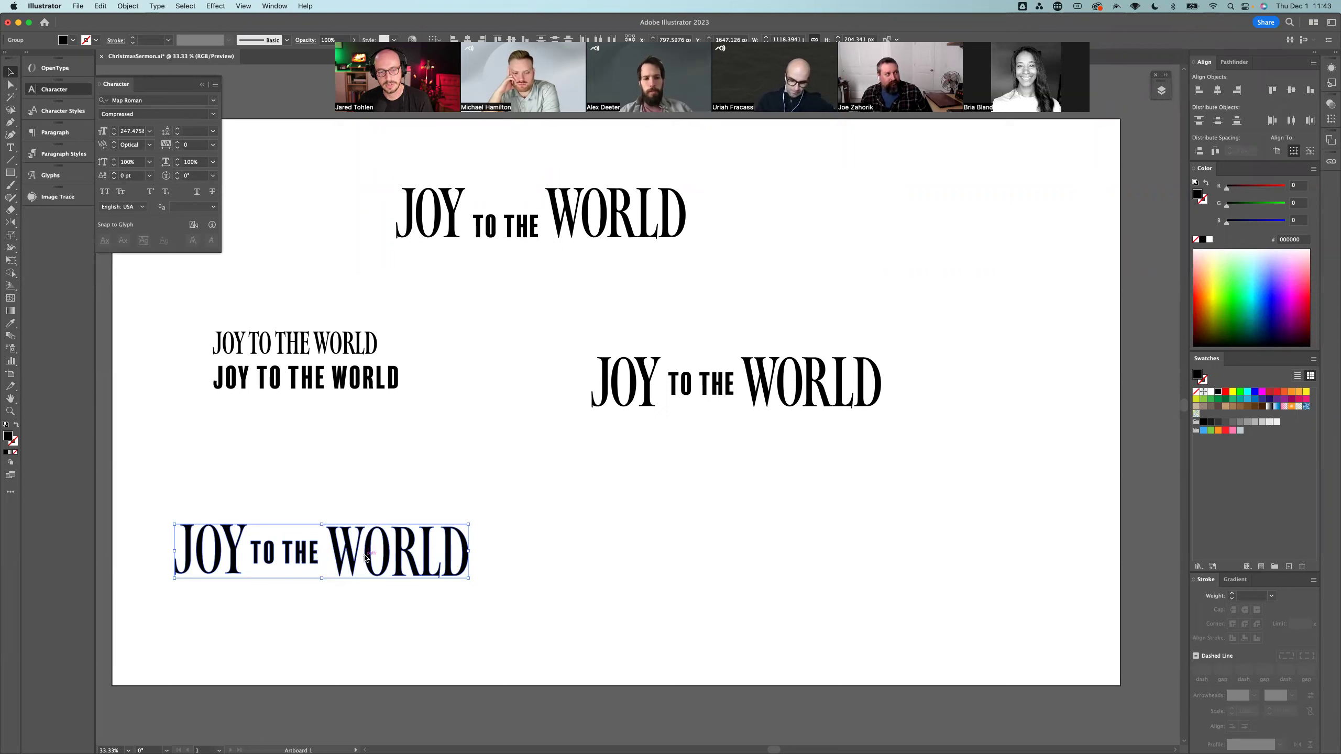
drag(364, 556, 400, 486)
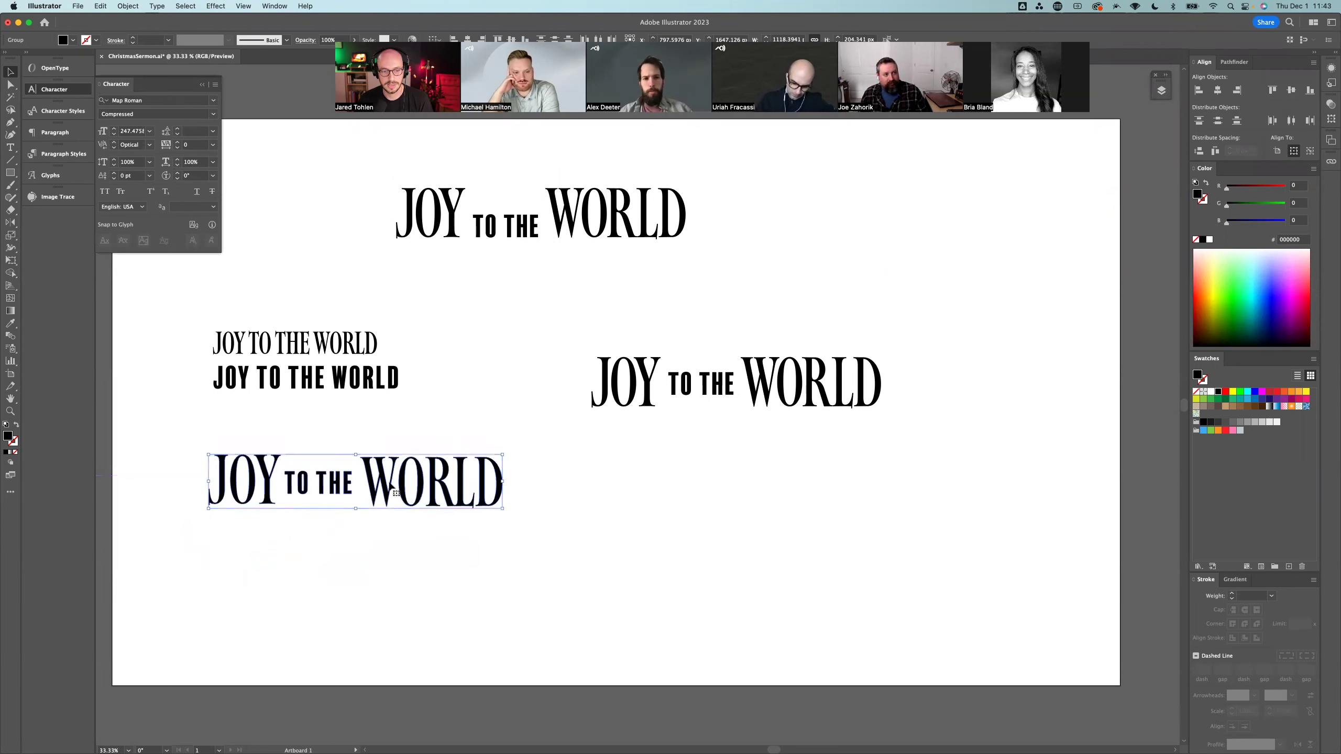
click(299, 494)
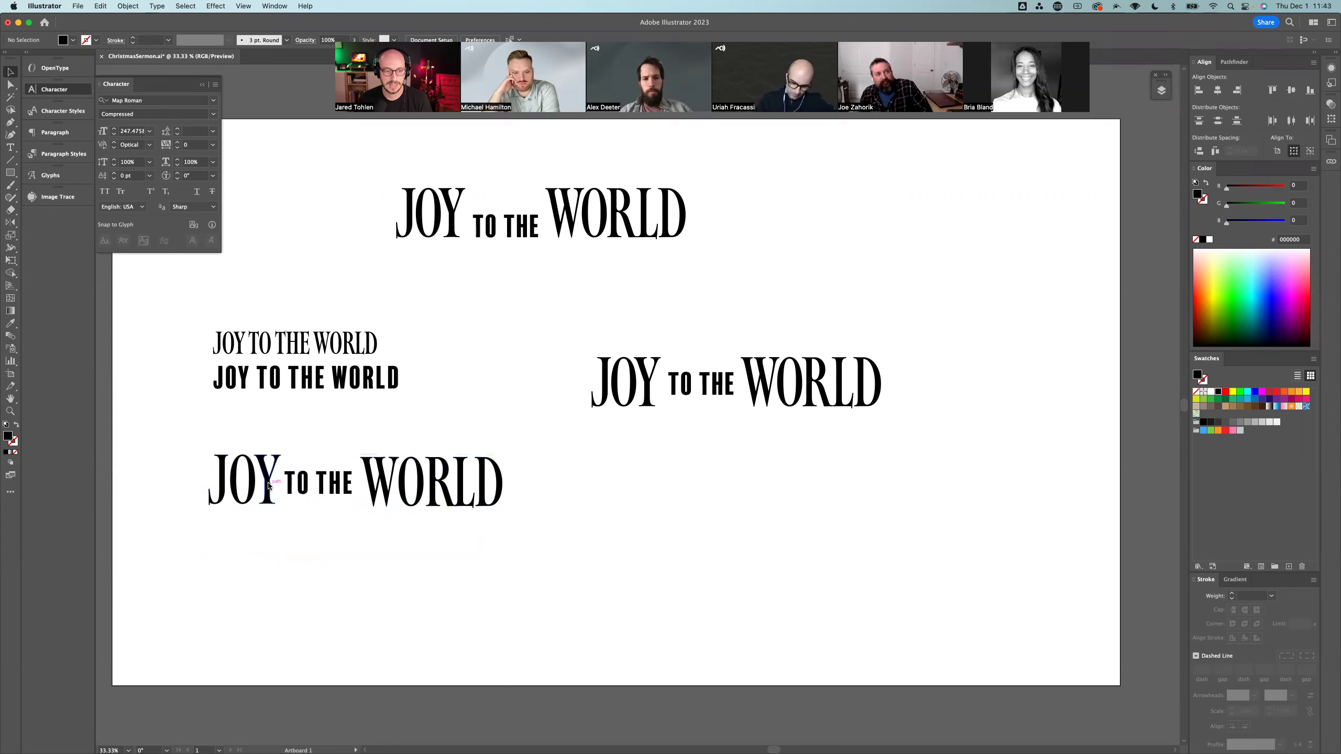
Step: Check the baseline shift of "TO THE" against that of "WORLD" in the lower live-text copy
click(705, 389)
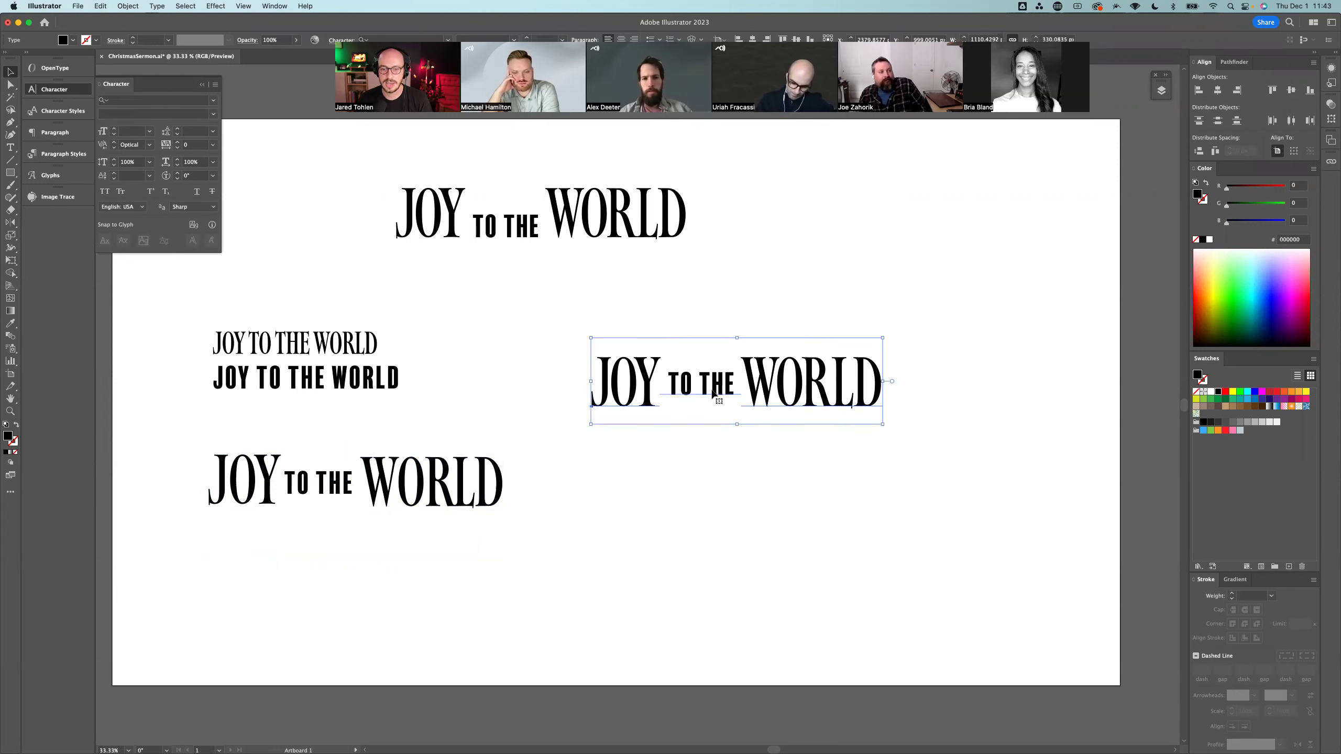
double_click(737, 388)
drag(737, 388, 670, 385)
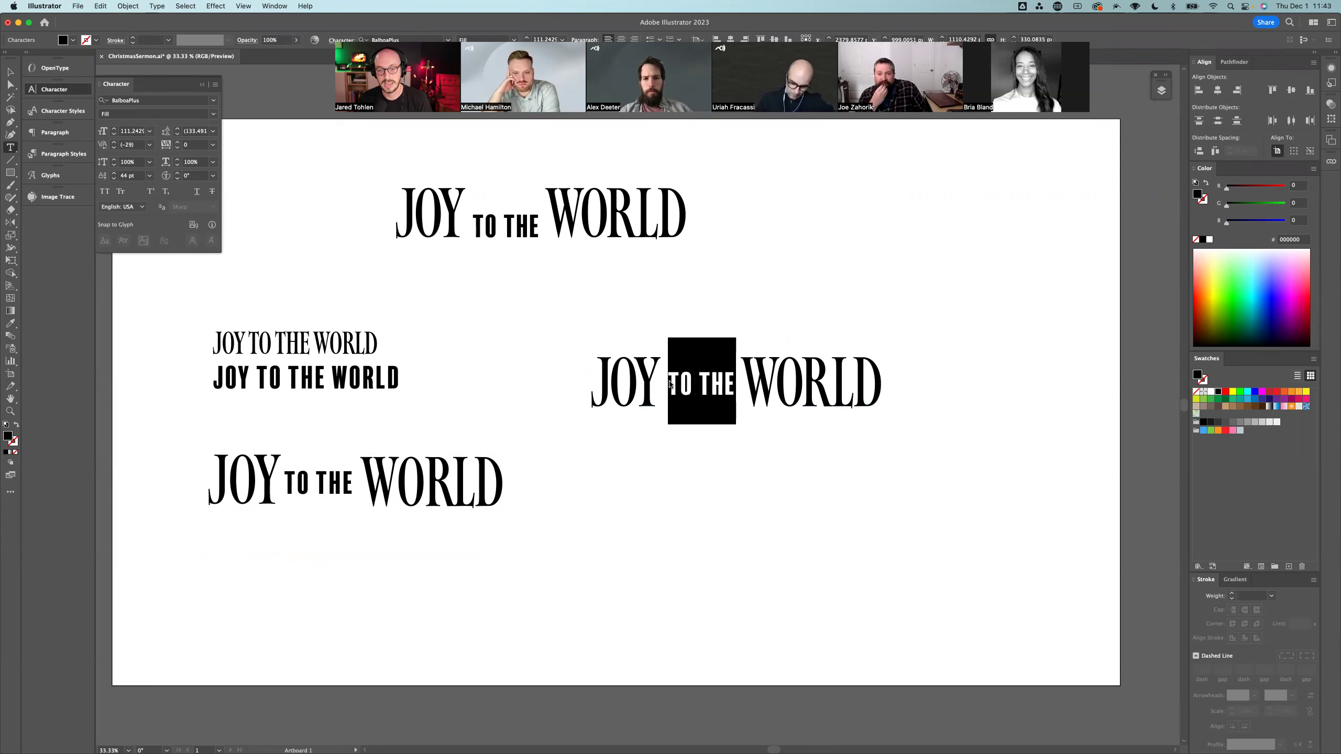
click(825, 381)
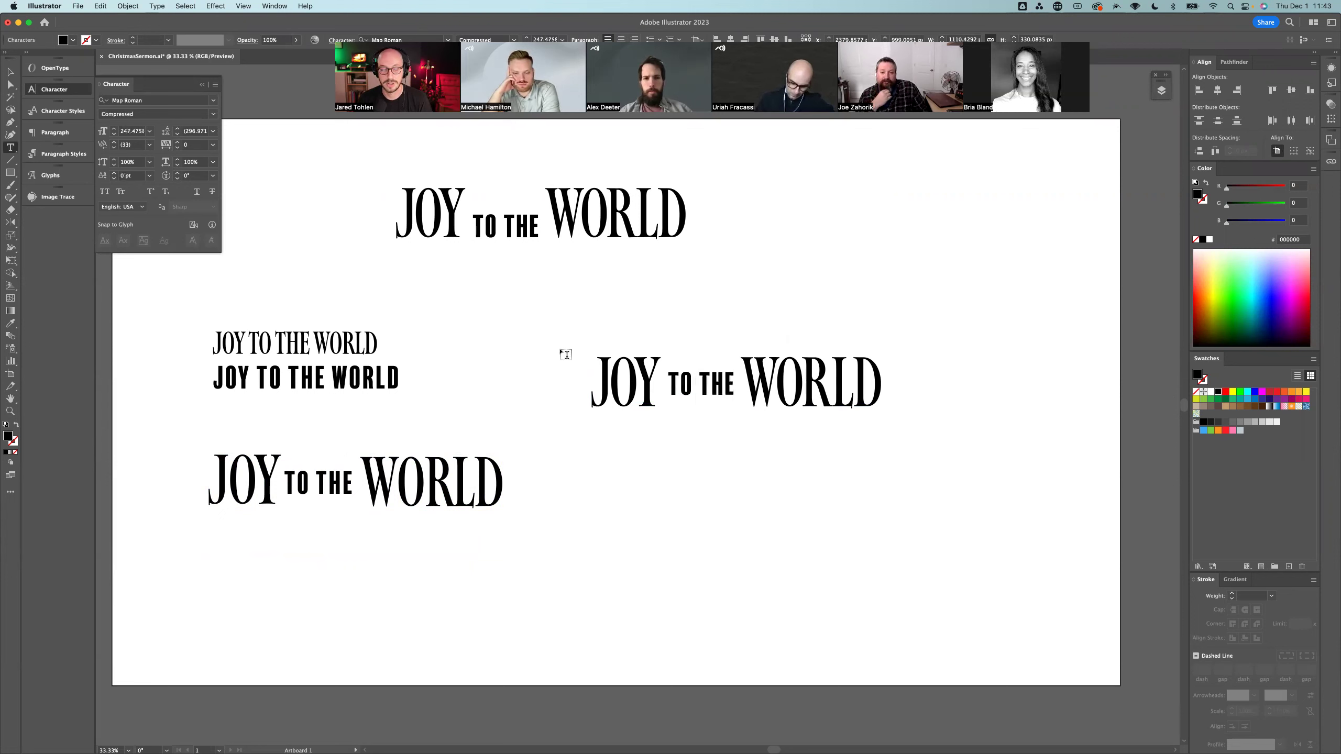
Step: Reposition the right-hand JOY TO THE WORLD lockup higher and further left on the artboard, beneath the top version
click(12, 74)
click(811, 312)
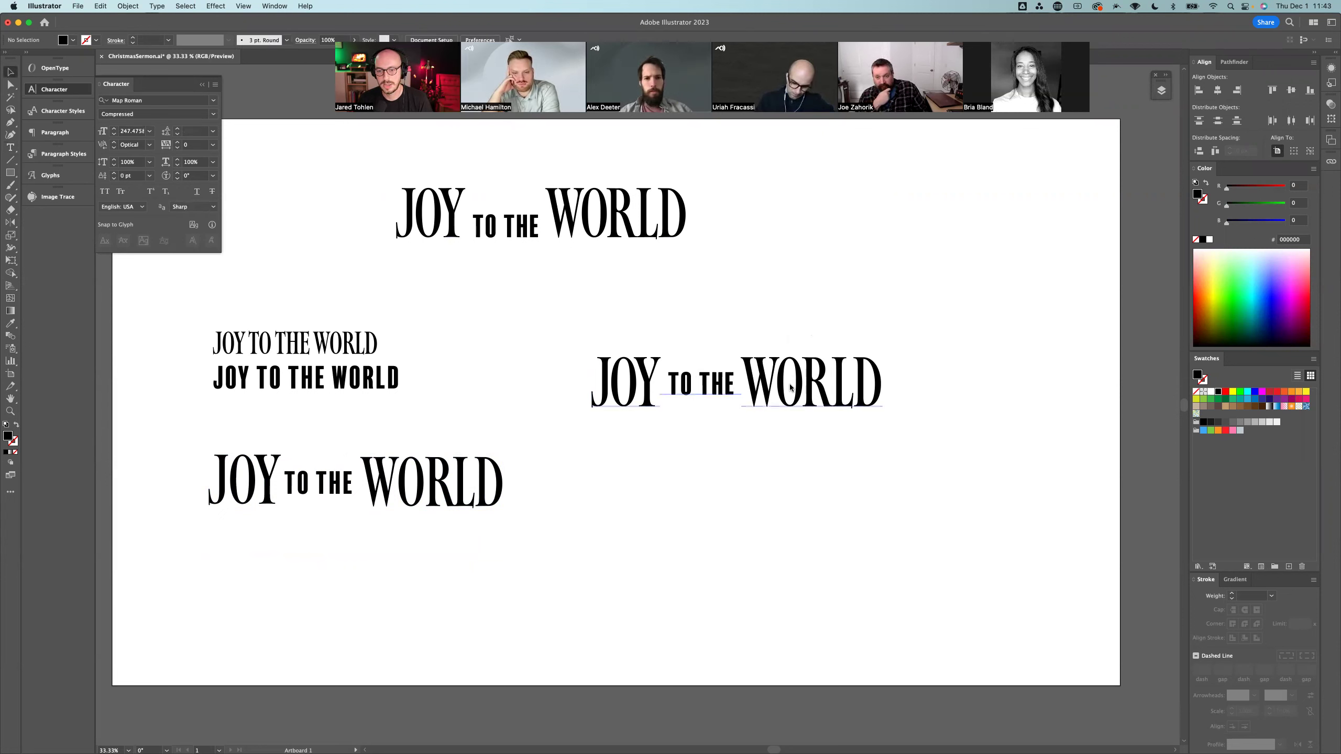
drag(790, 393, 774, 354)
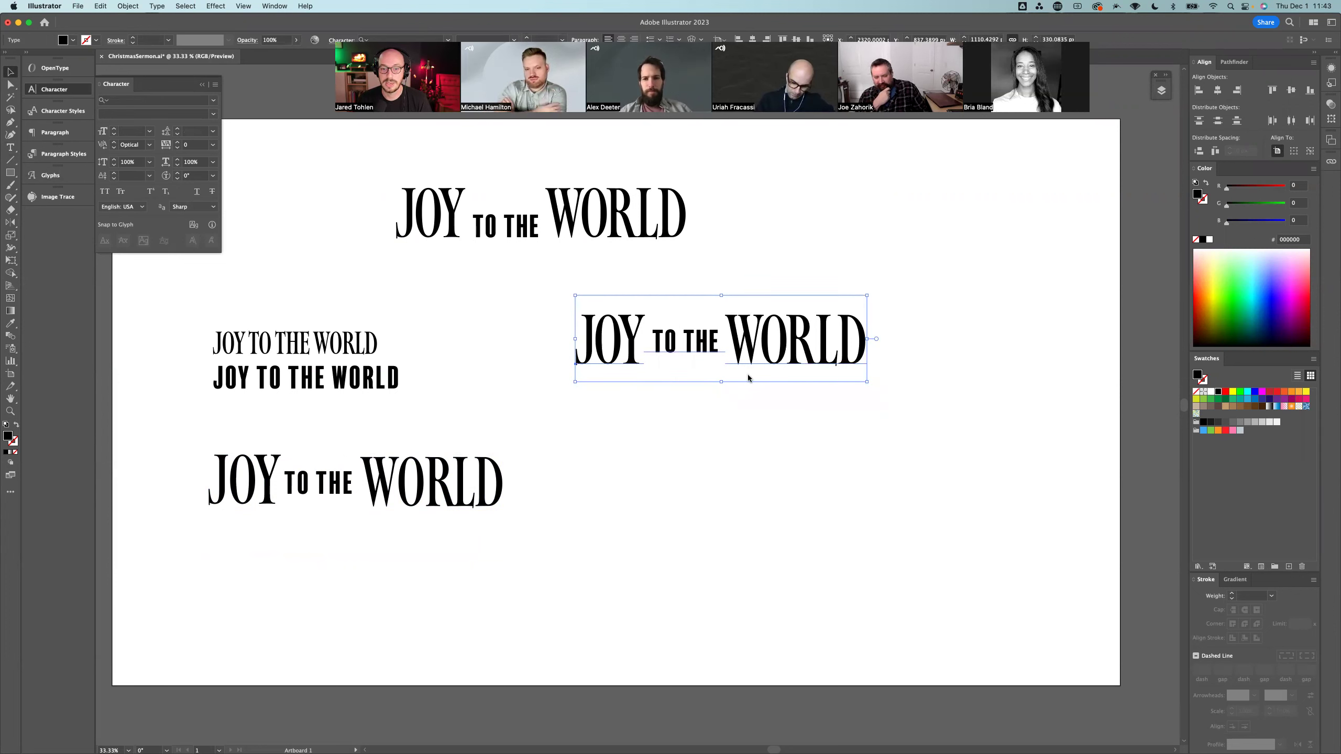
click(769, 287)
click(733, 311)
key(super+Tab)
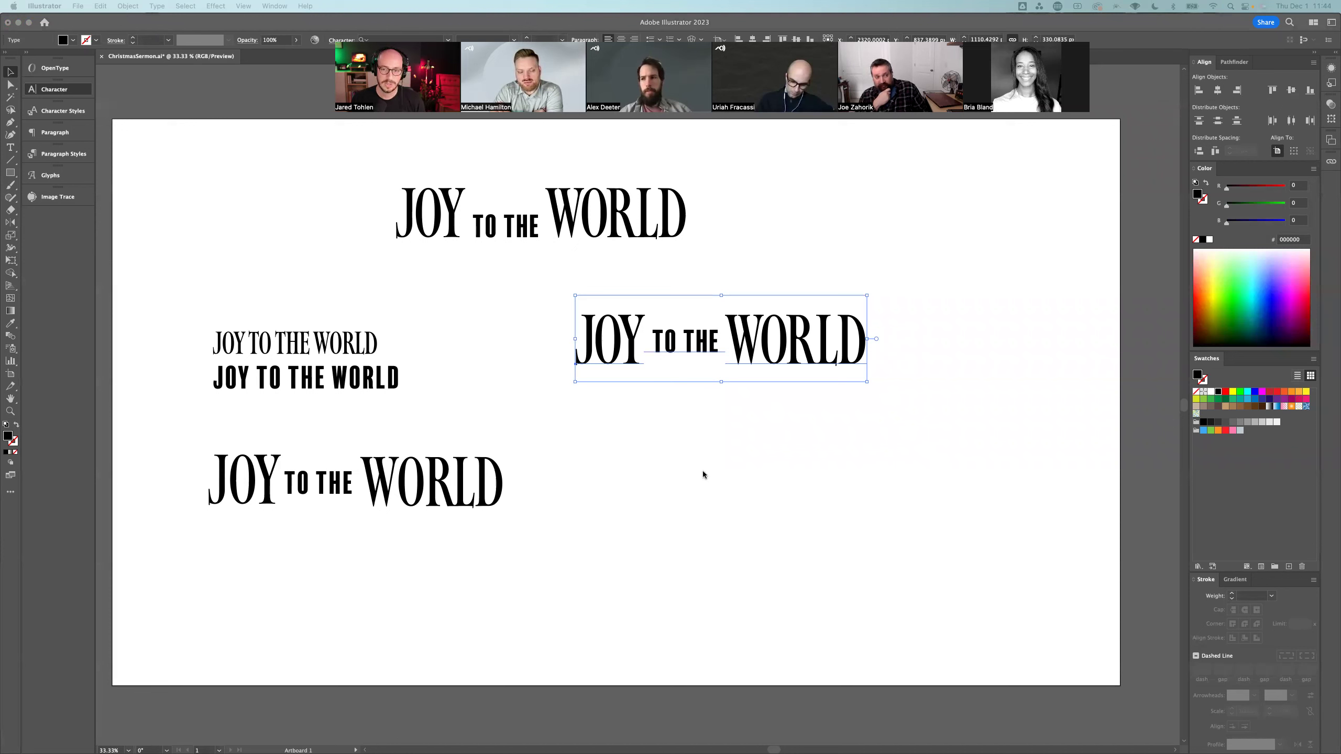
key(super+Tab)
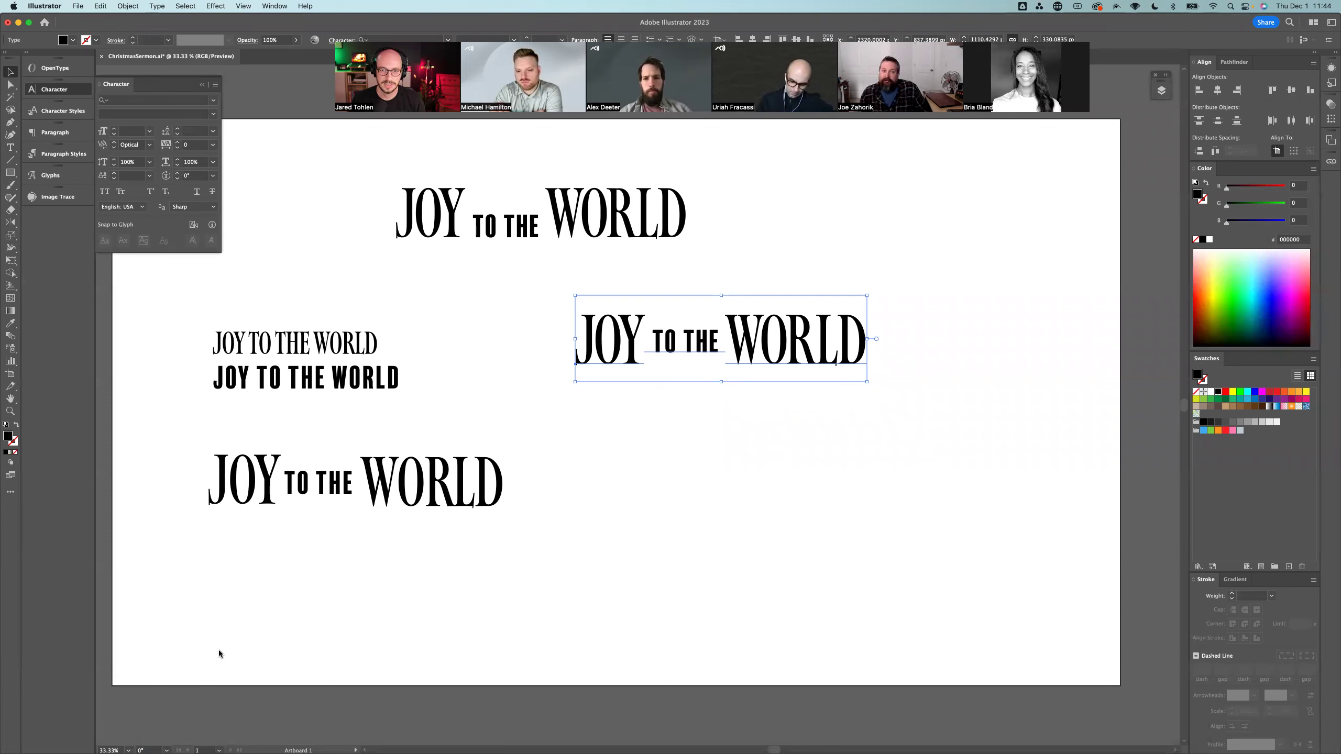
click(826, 484)
drag(813, 350, 695, 341)
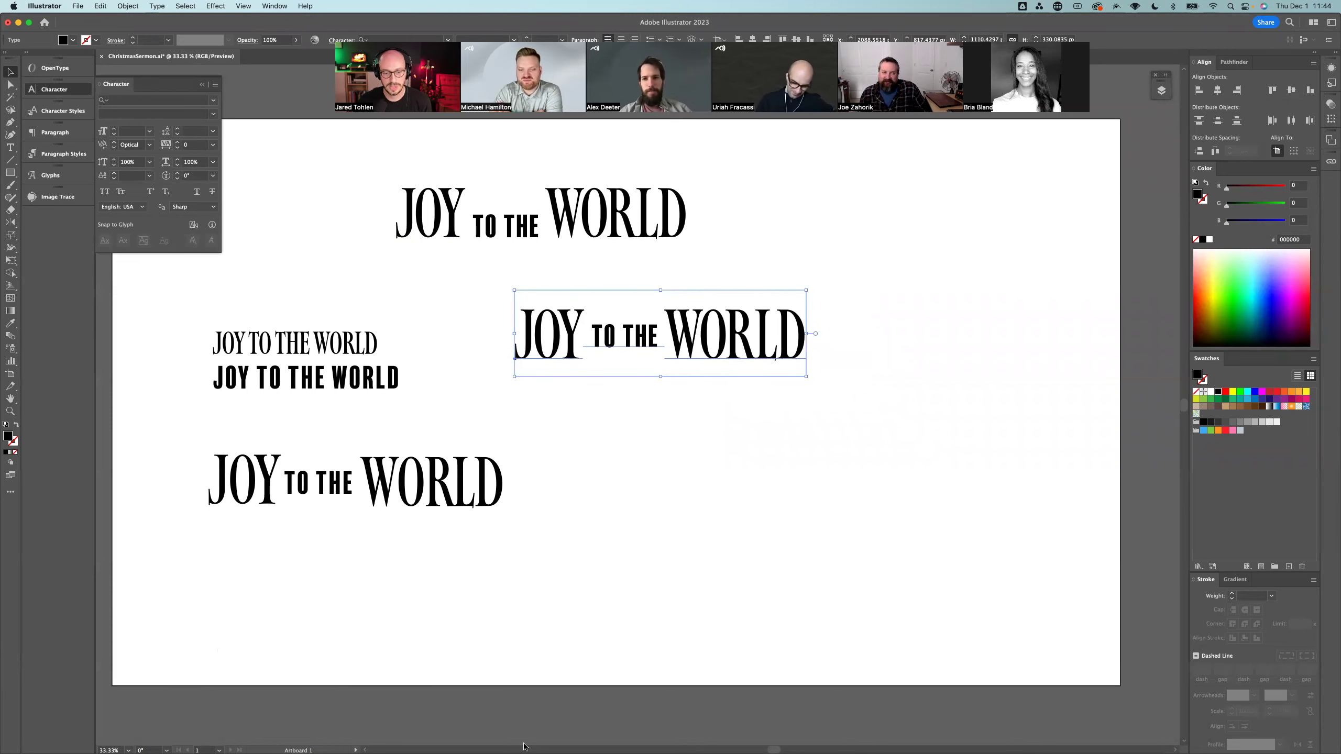
Step: Switch to Photoshop, hide the visible JOY TO THE WORLD text layer, and paste the copied lockup as a Smart Object
click(583, 732)
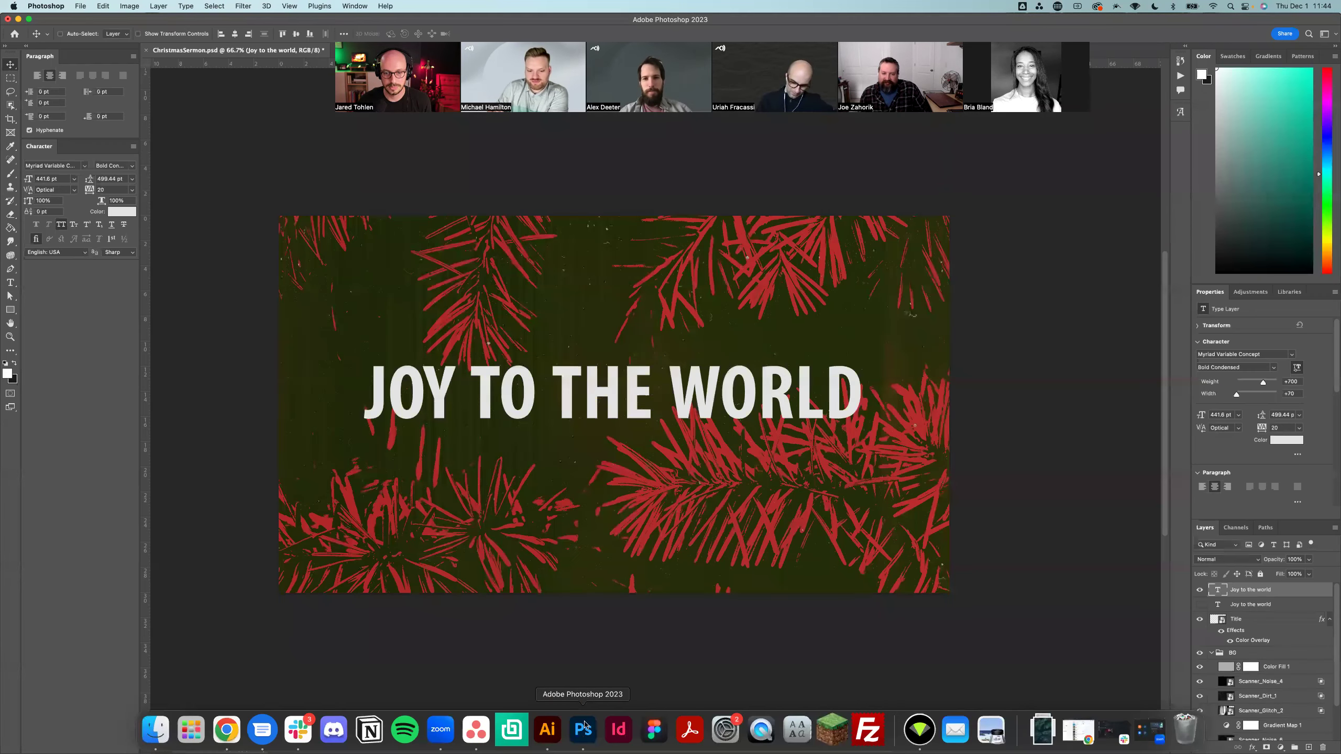
click(1202, 590)
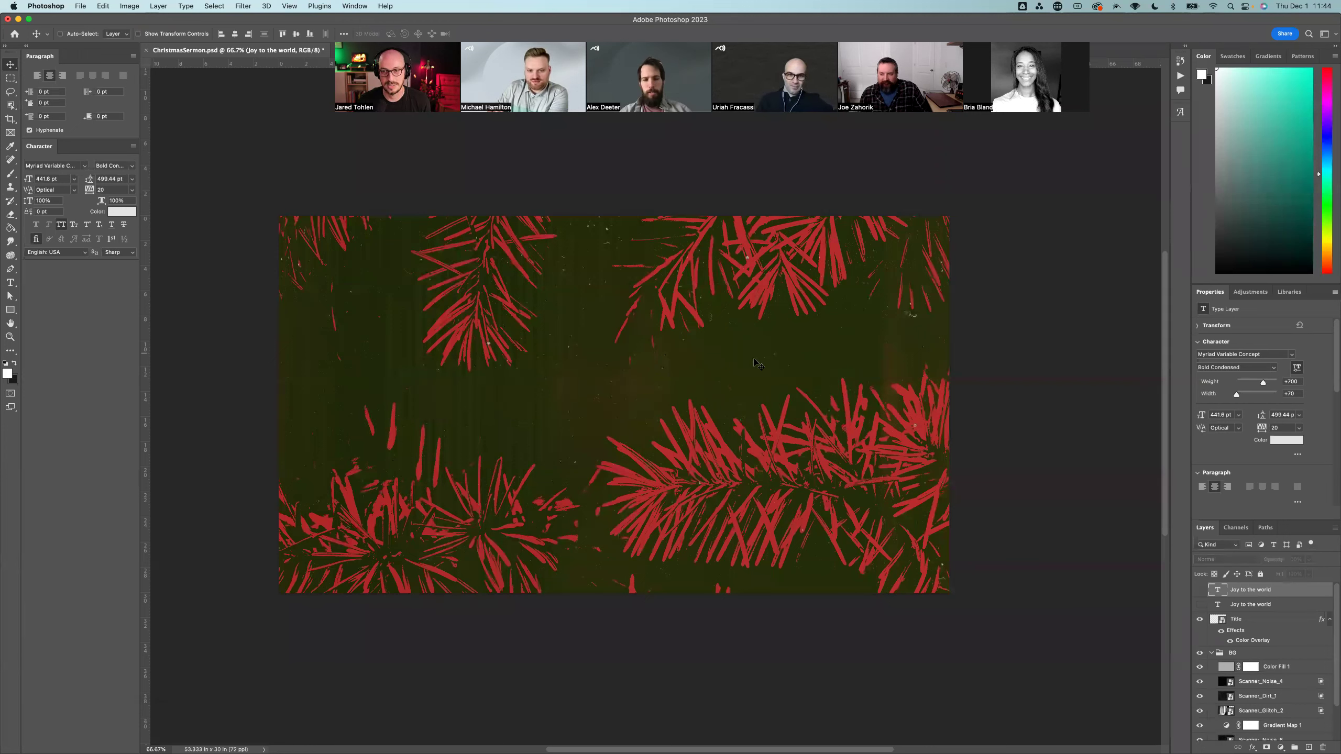
key(super+v)
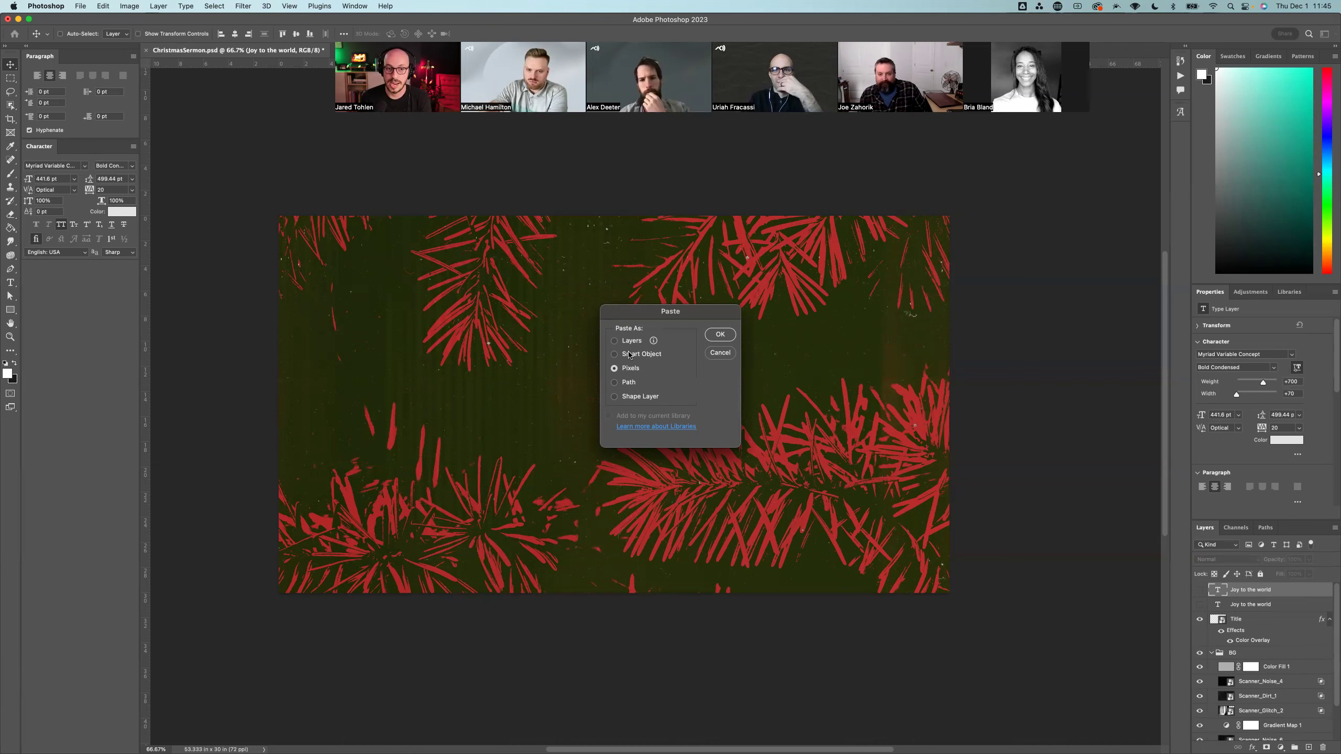
click(630, 355)
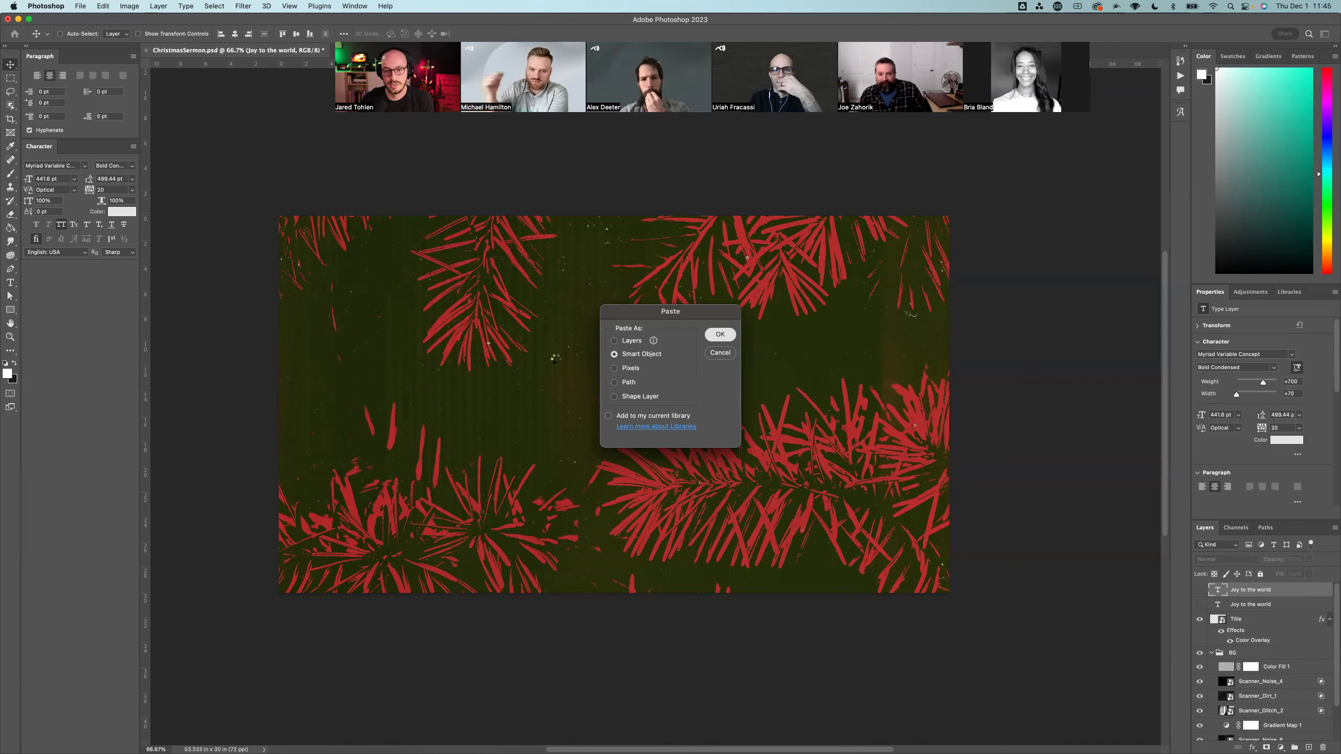
click(719, 334)
Step: Commit the placed lockup and move it to about the vertical middle of the artwork
drag(617, 376, 617, 292)
key(Return)
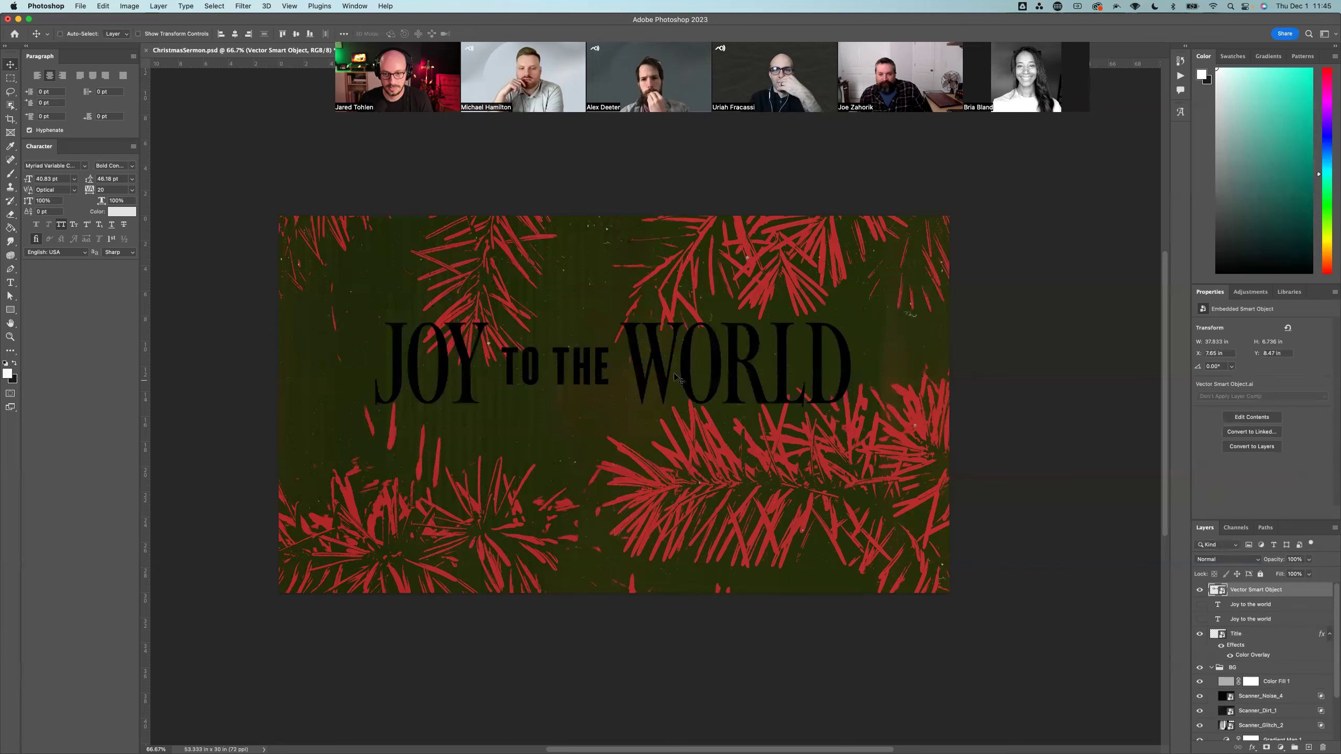
drag(692, 367, 693, 388)
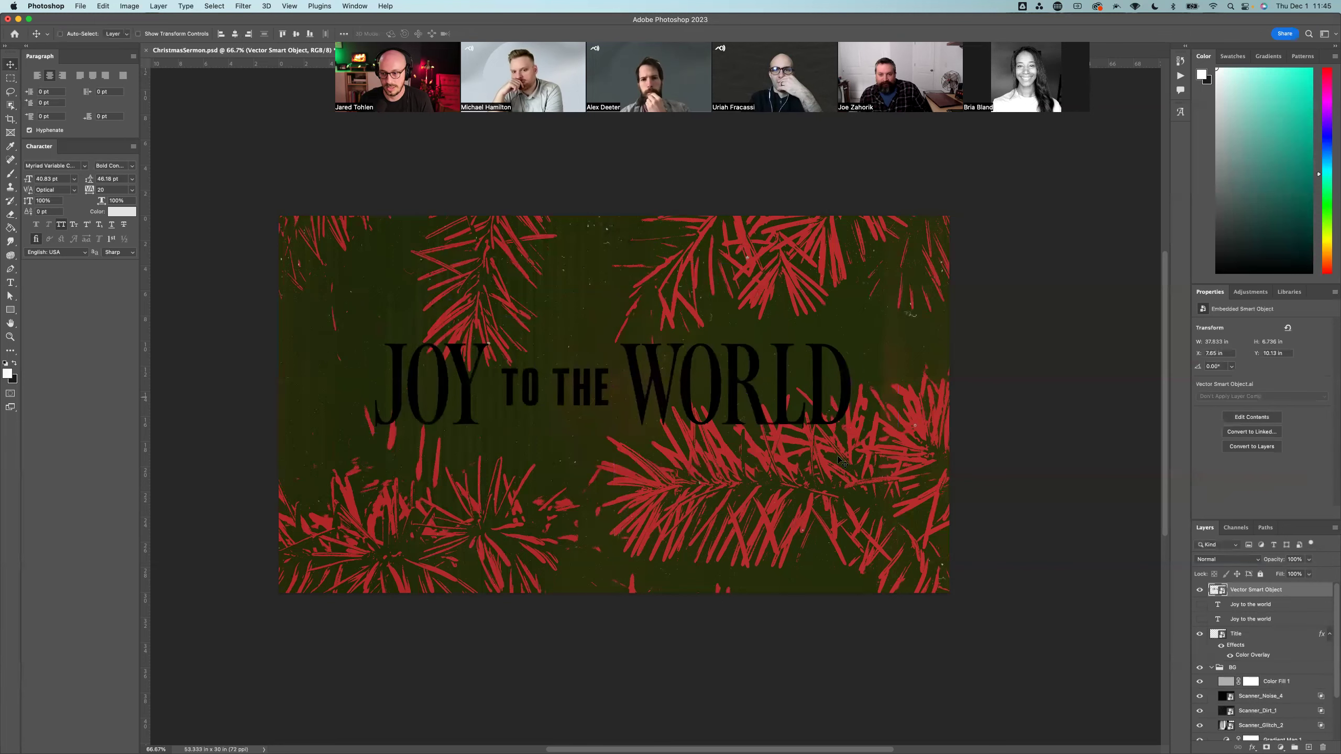
Step: Open the Vector Smart Object's contents in Illustrator and respell WORLD as WOLRD in the lockup
double_click(1222, 592)
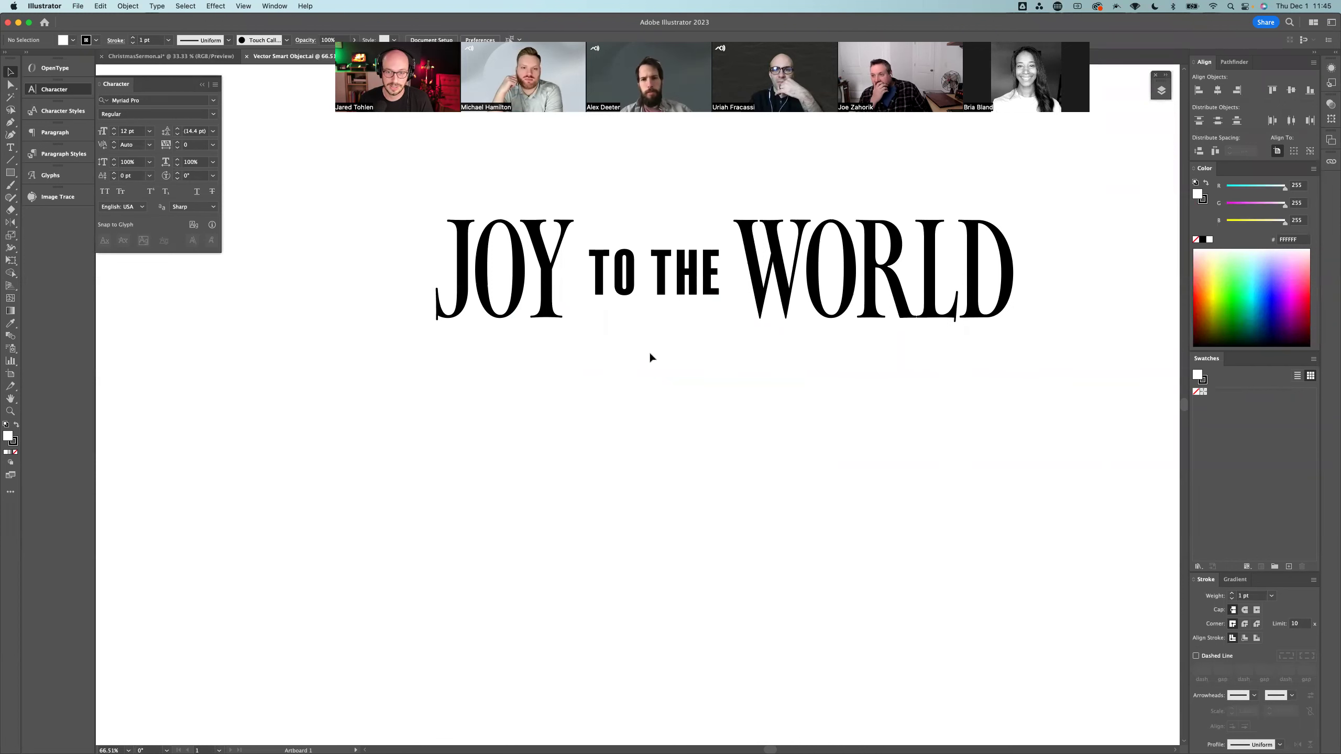
click(685, 289)
double_click(899, 267)
key(BackSpace)
click(901, 263)
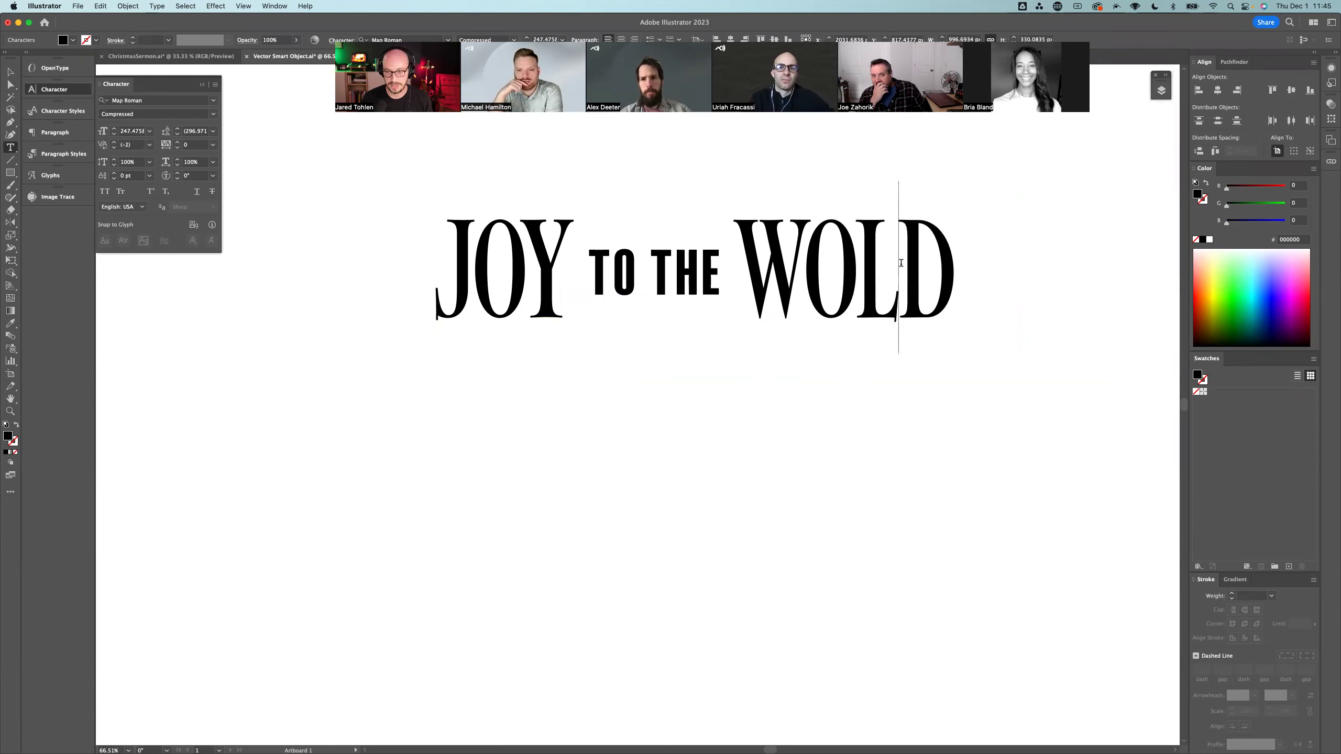
text(R)
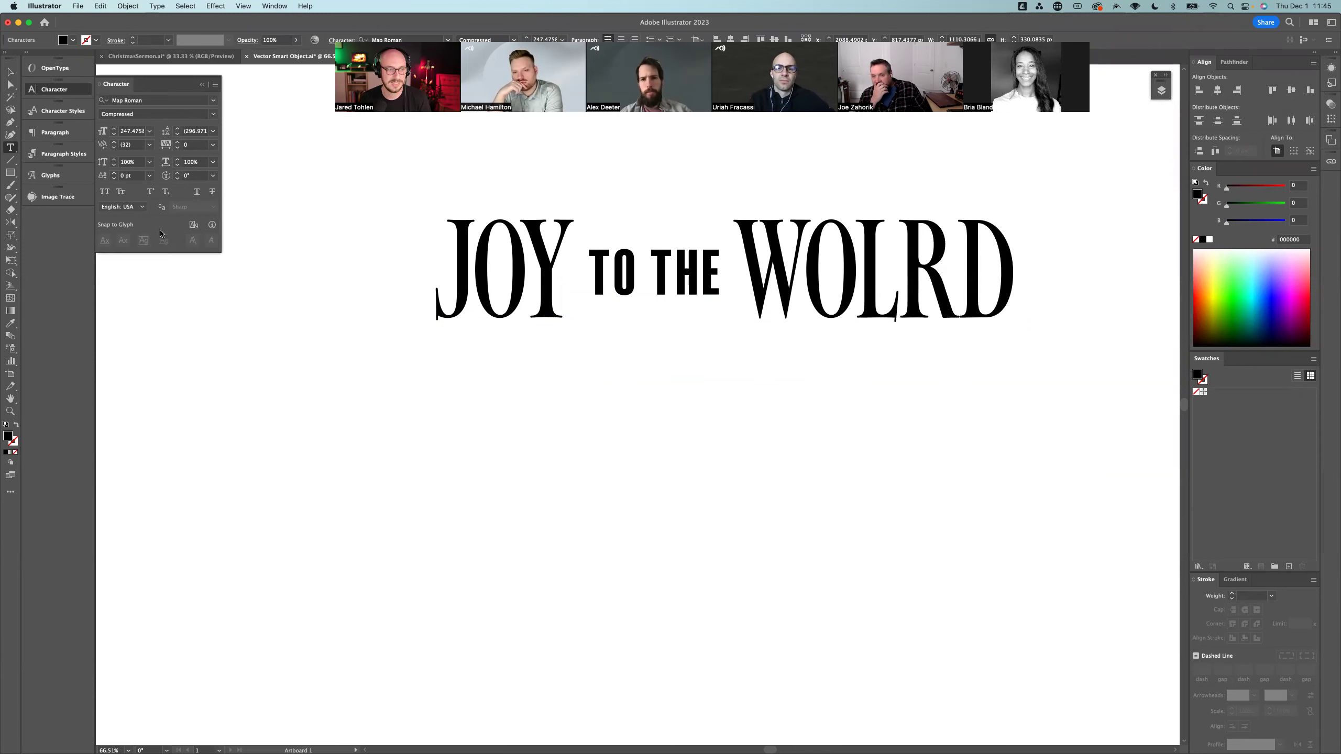
click(10, 71)
click(514, 236)
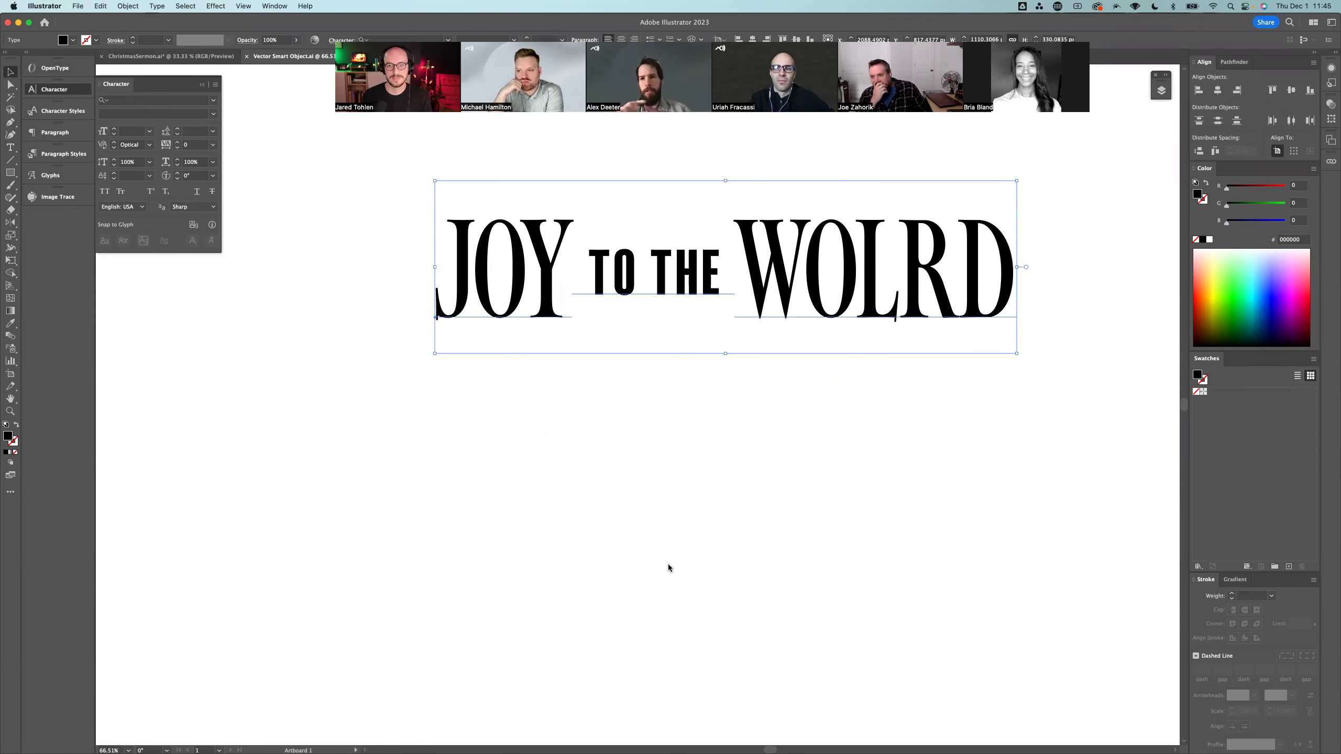
Step: Copy all the text of the JOY TO THE WOLRD lockup and leave text editing
double_click(753, 285)
key(super+a)
key(cmd+c)
click(753, 285)
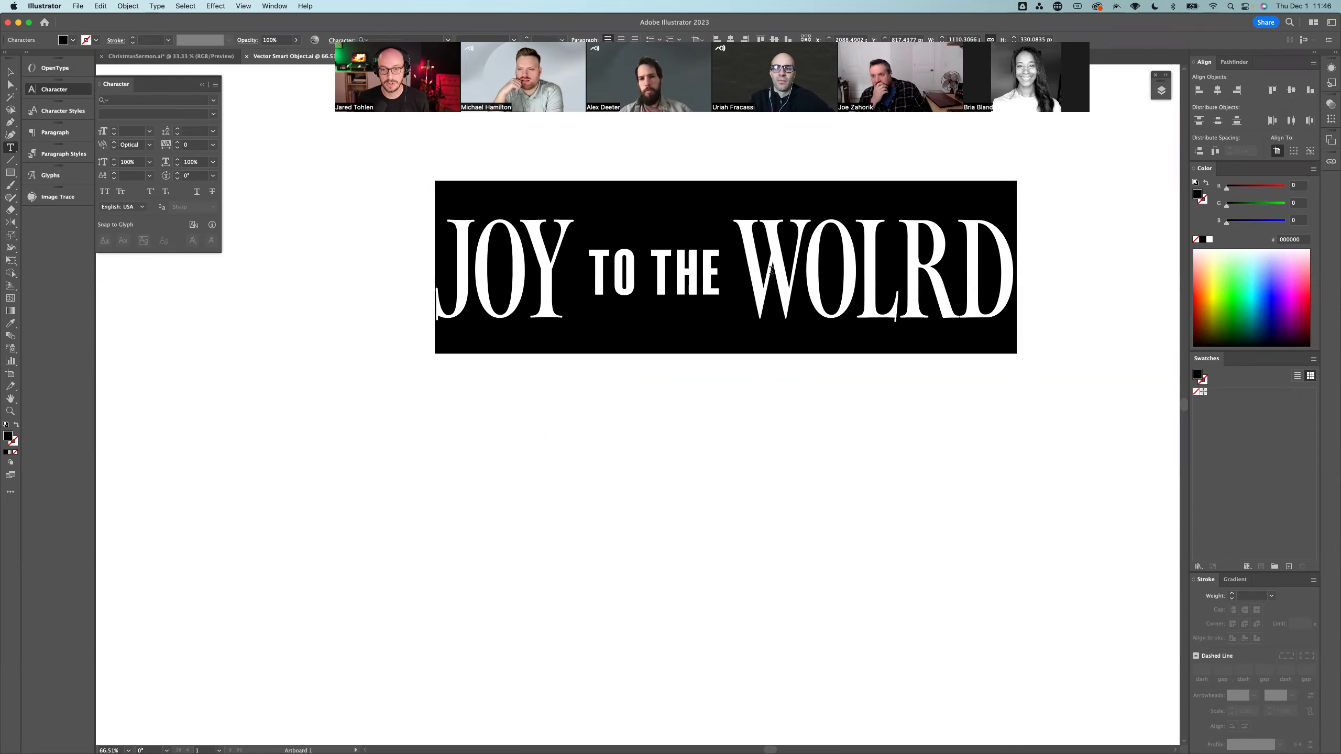
key(Escape)
key(super+shift+a)
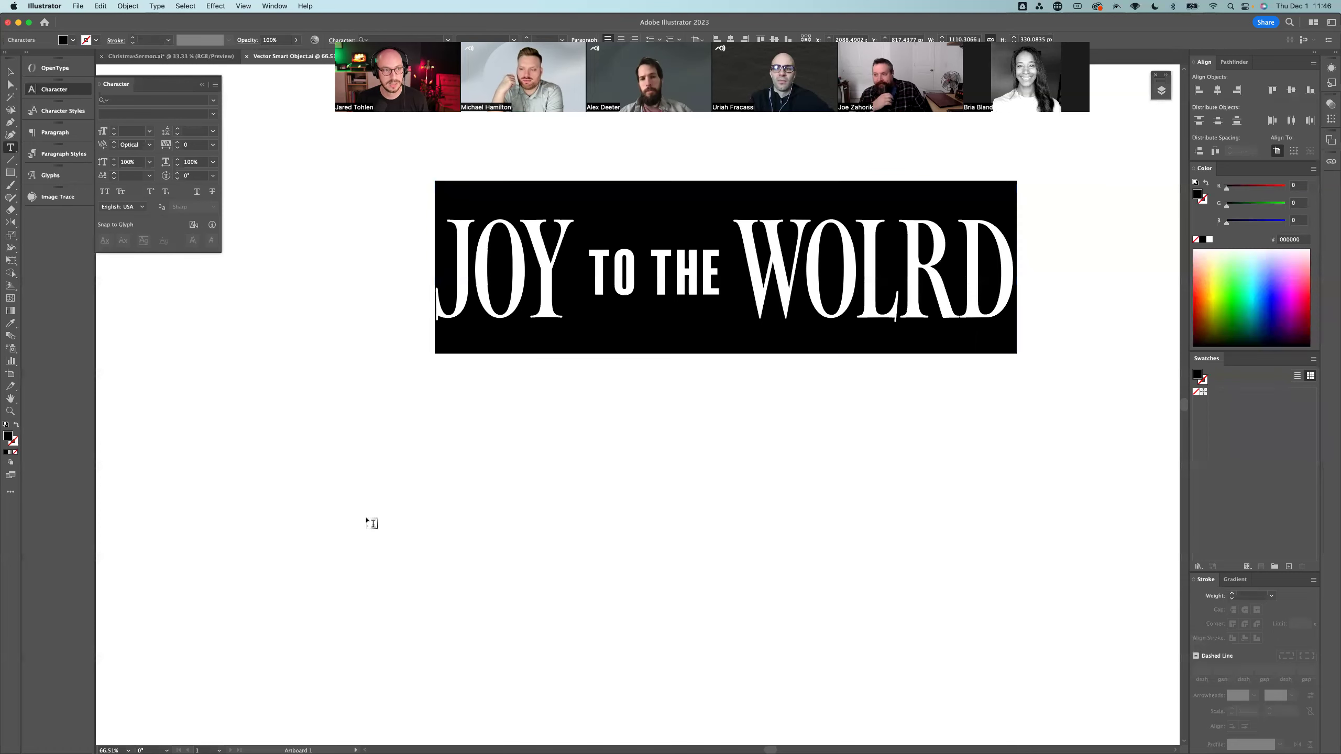
Step: Switch to Photoshop, paste the copied text as Layers below the main lockup, and delete the pasted group
click(582, 731)
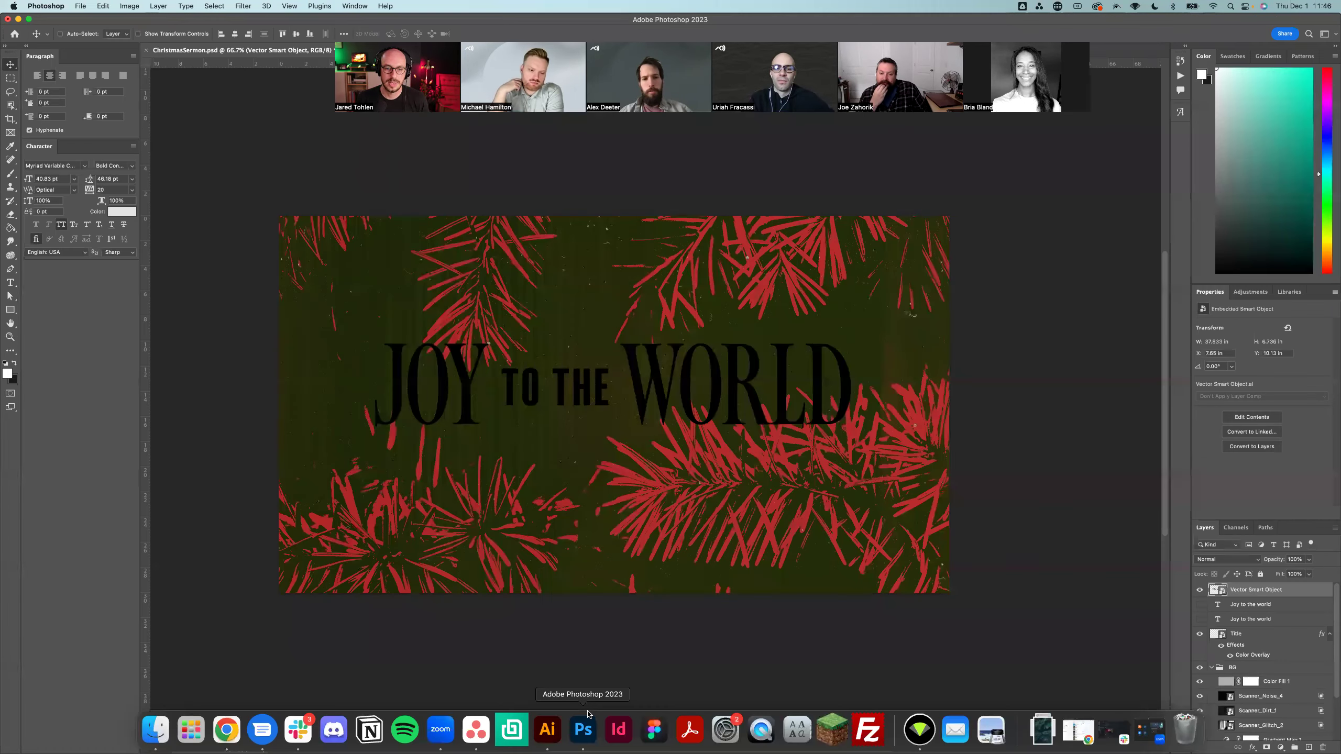
key(super+v)
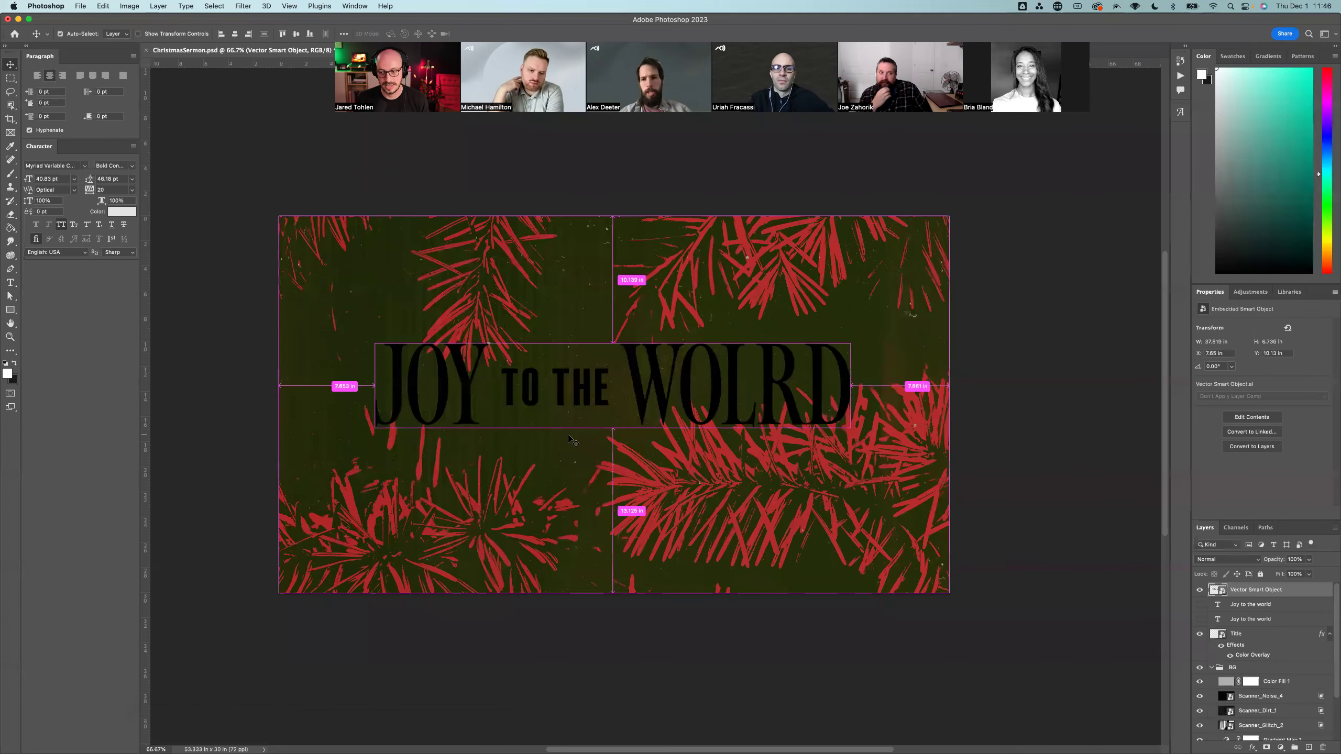
click(615, 341)
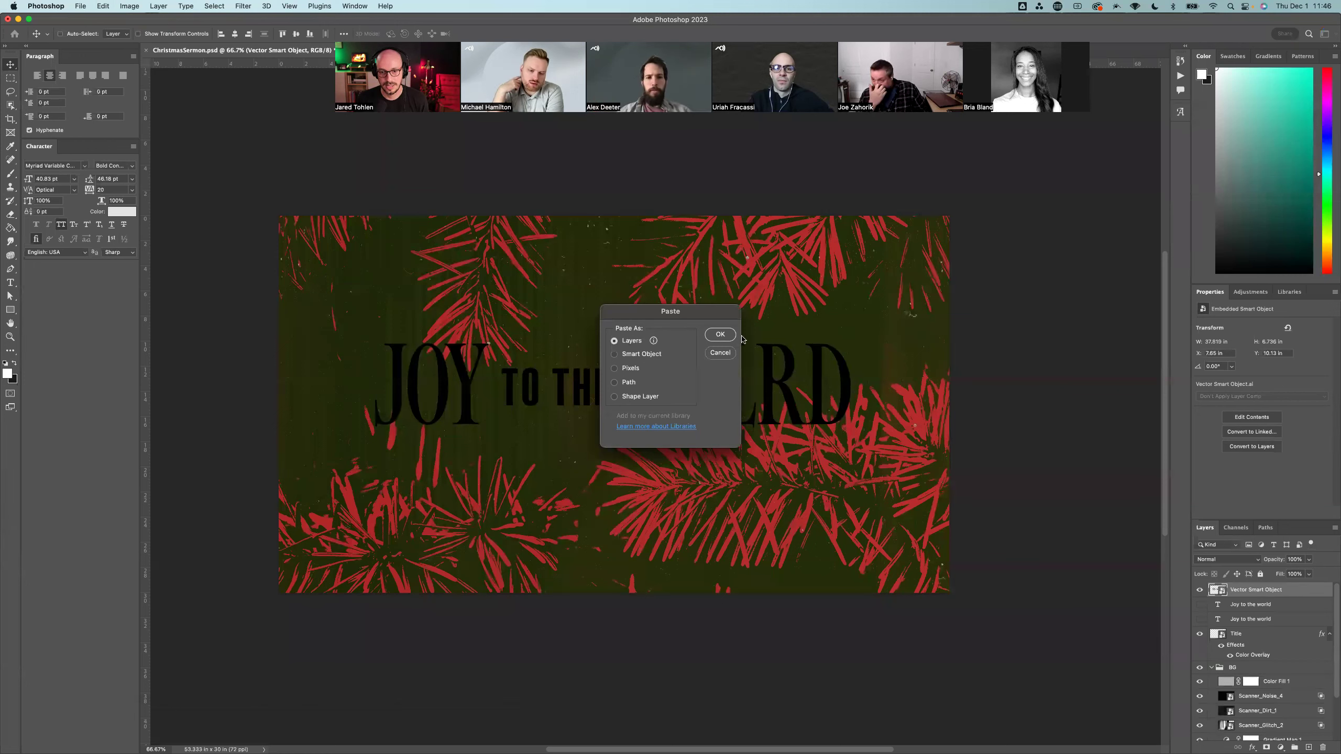
click(717, 336)
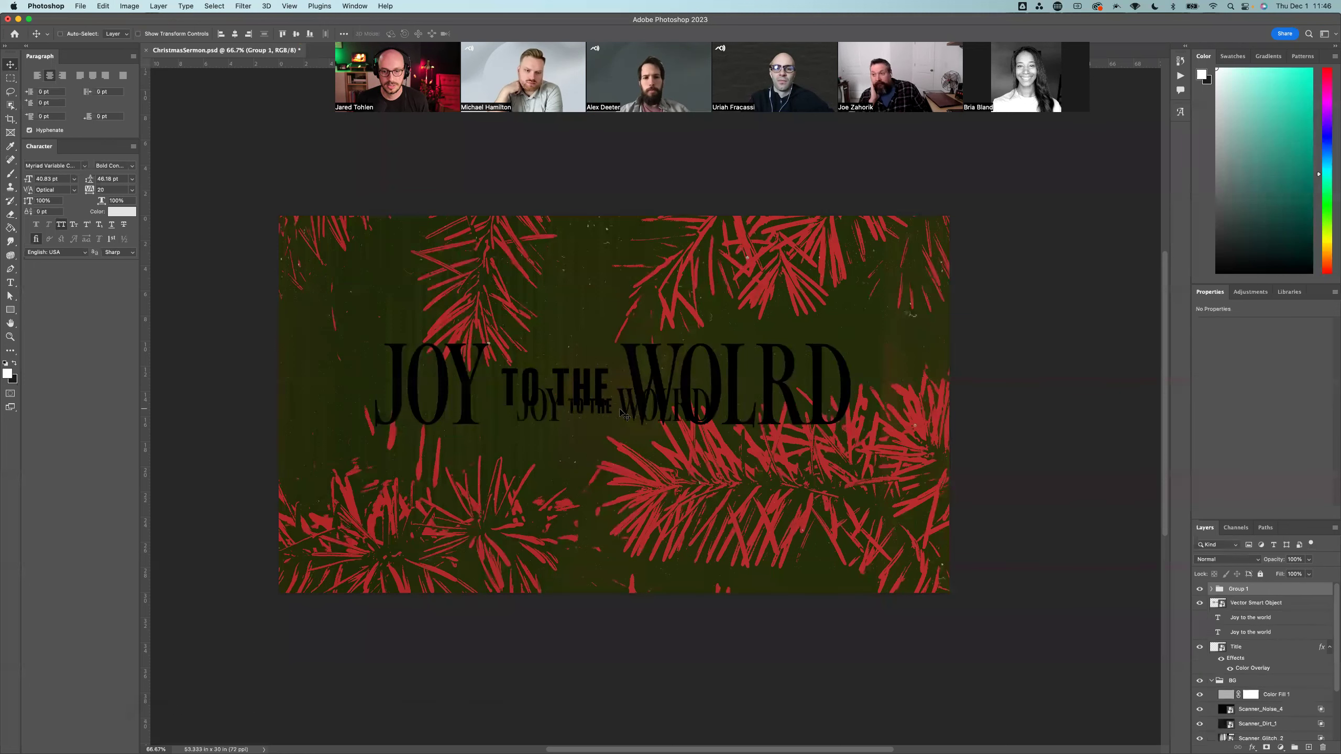
drag(633, 413, 619, 482)
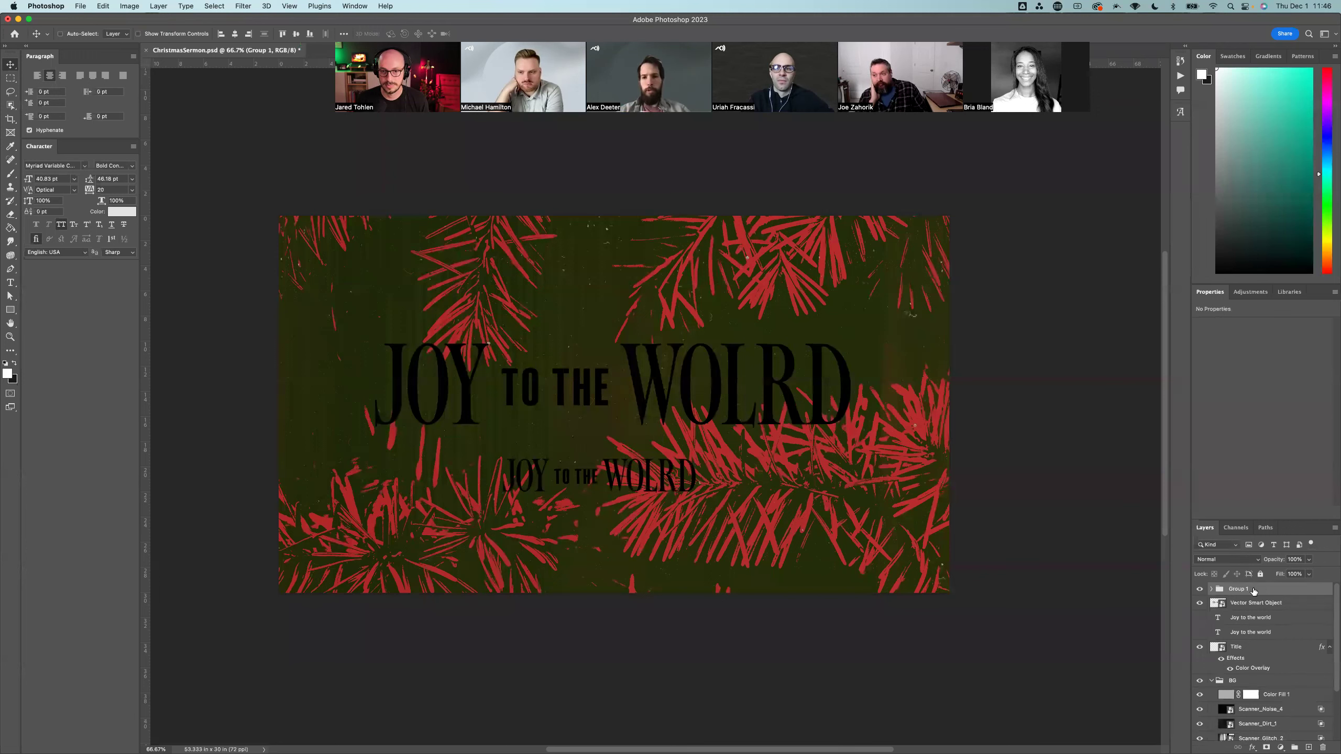
key(Delete)
Step: Paste the copied text into a new type layer above the main lockup, then delete that layer
key(t)
click(438, 249)
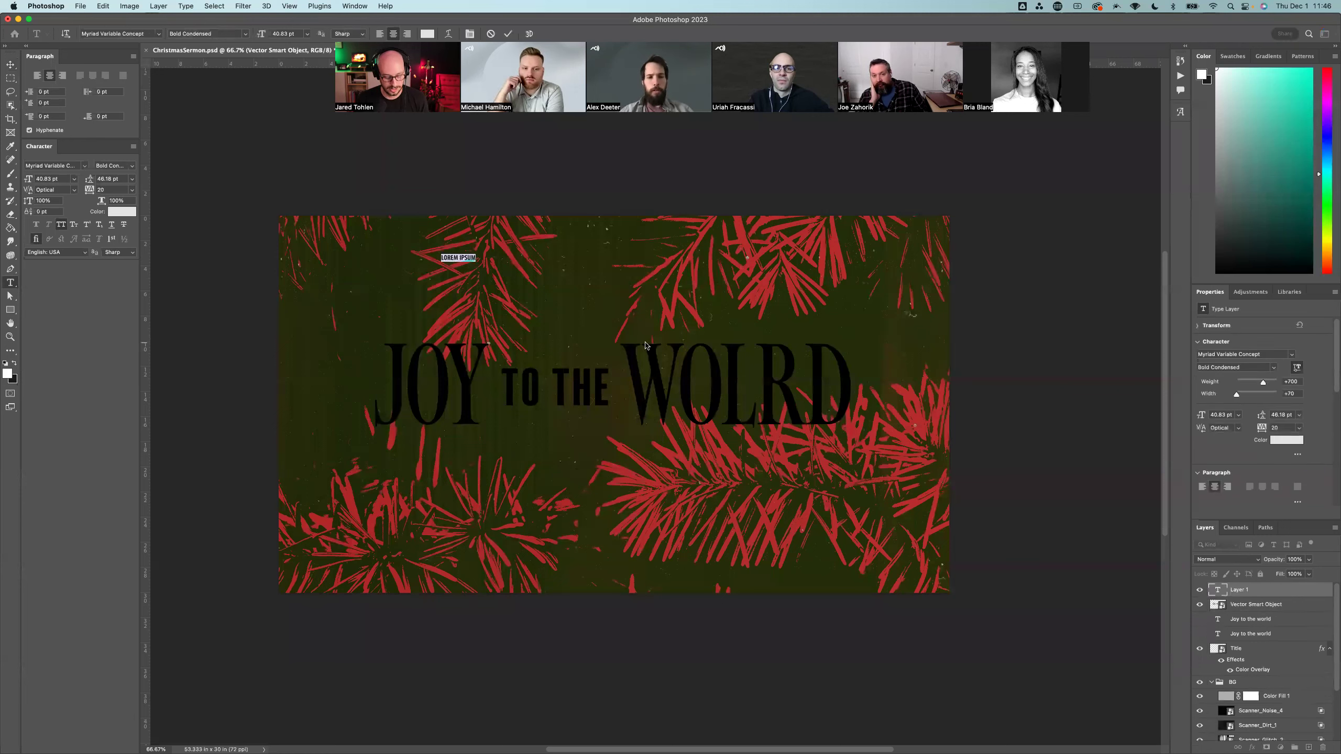
key(cmd+v)
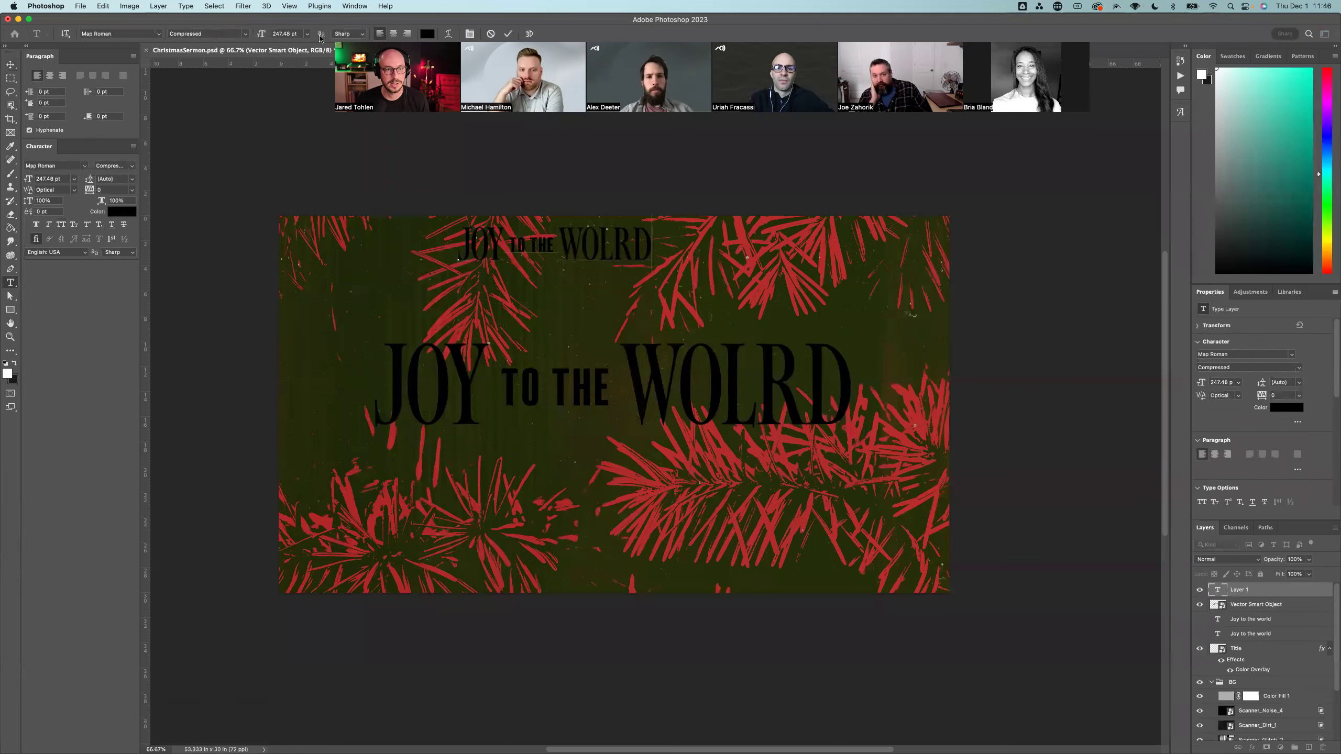
click(510, 34)
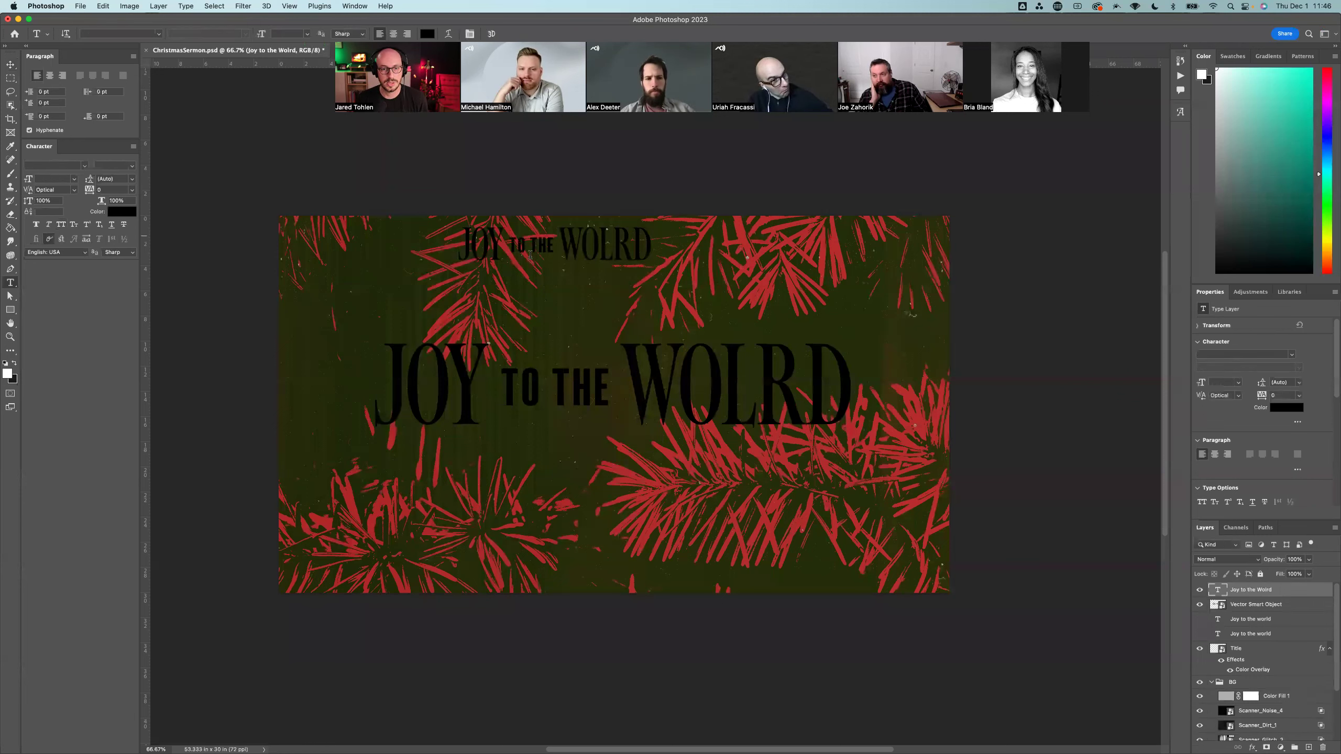
click(7, 65)
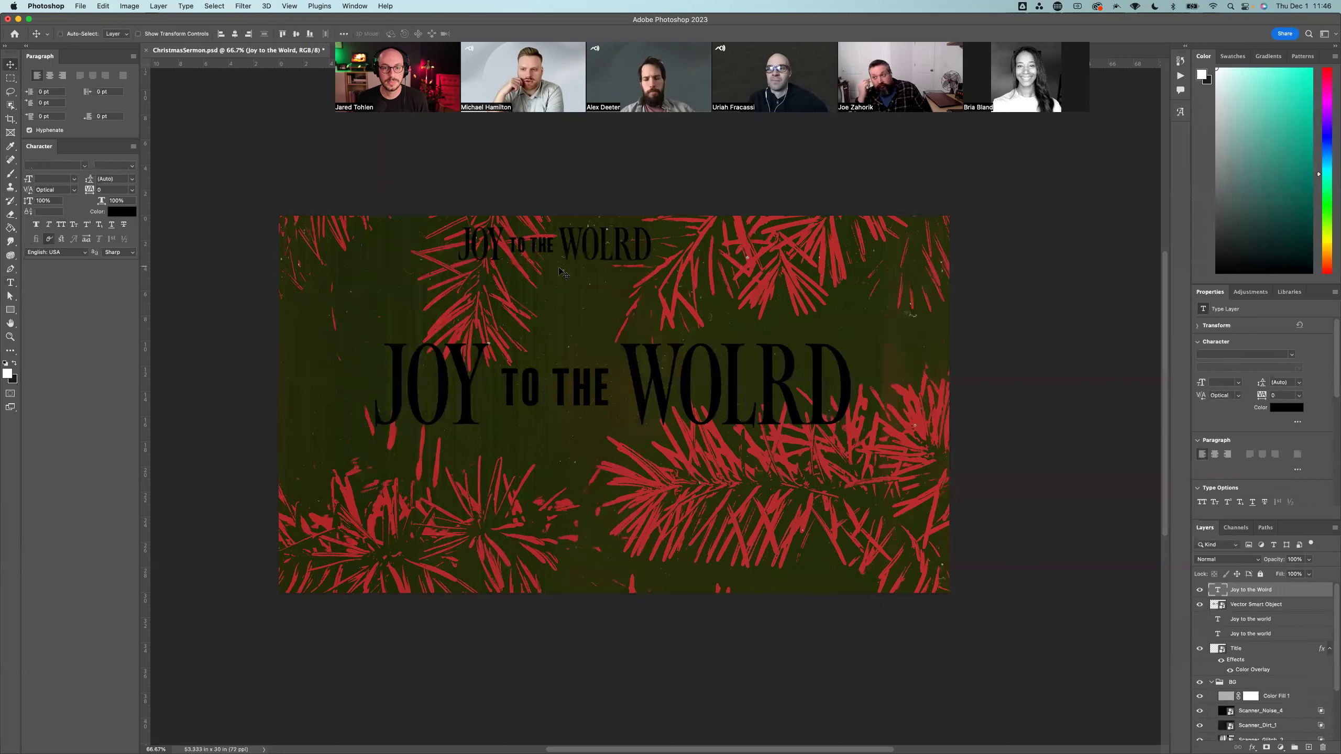
drag(612, 246, 651, 290)
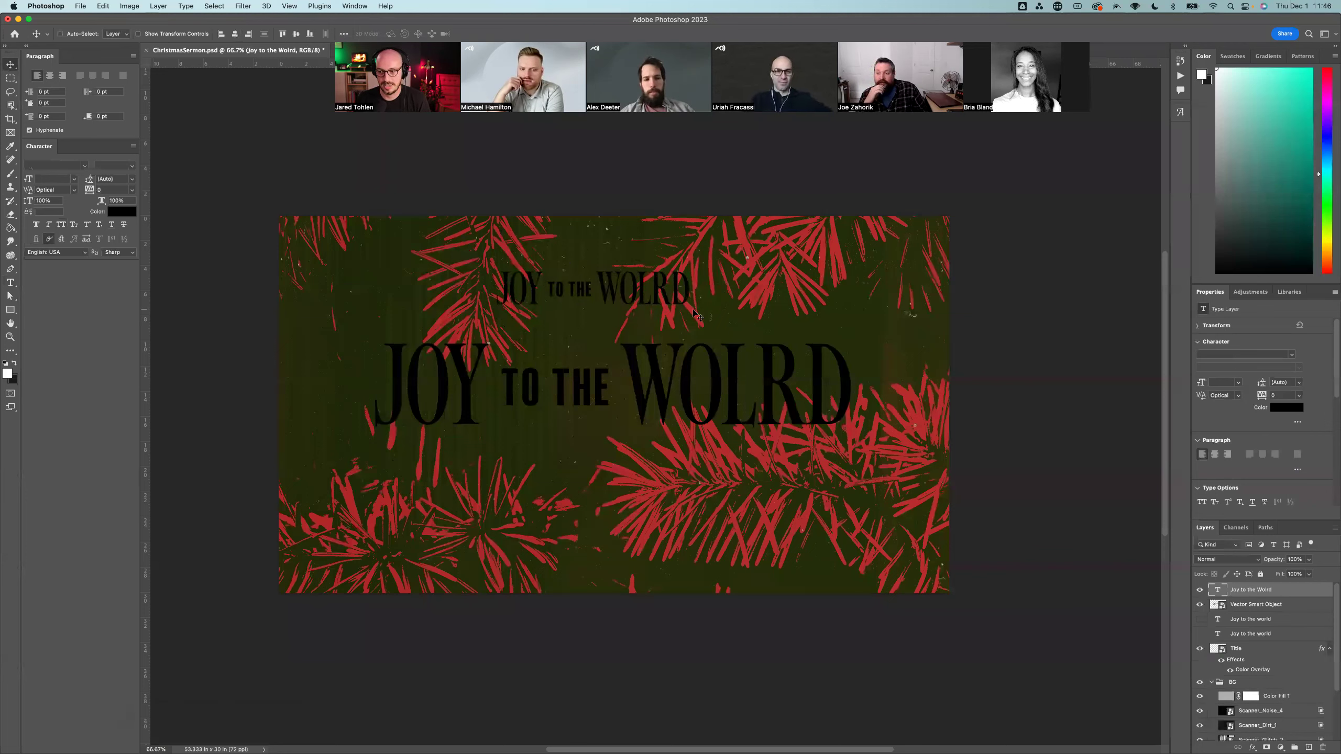
key(Delete)
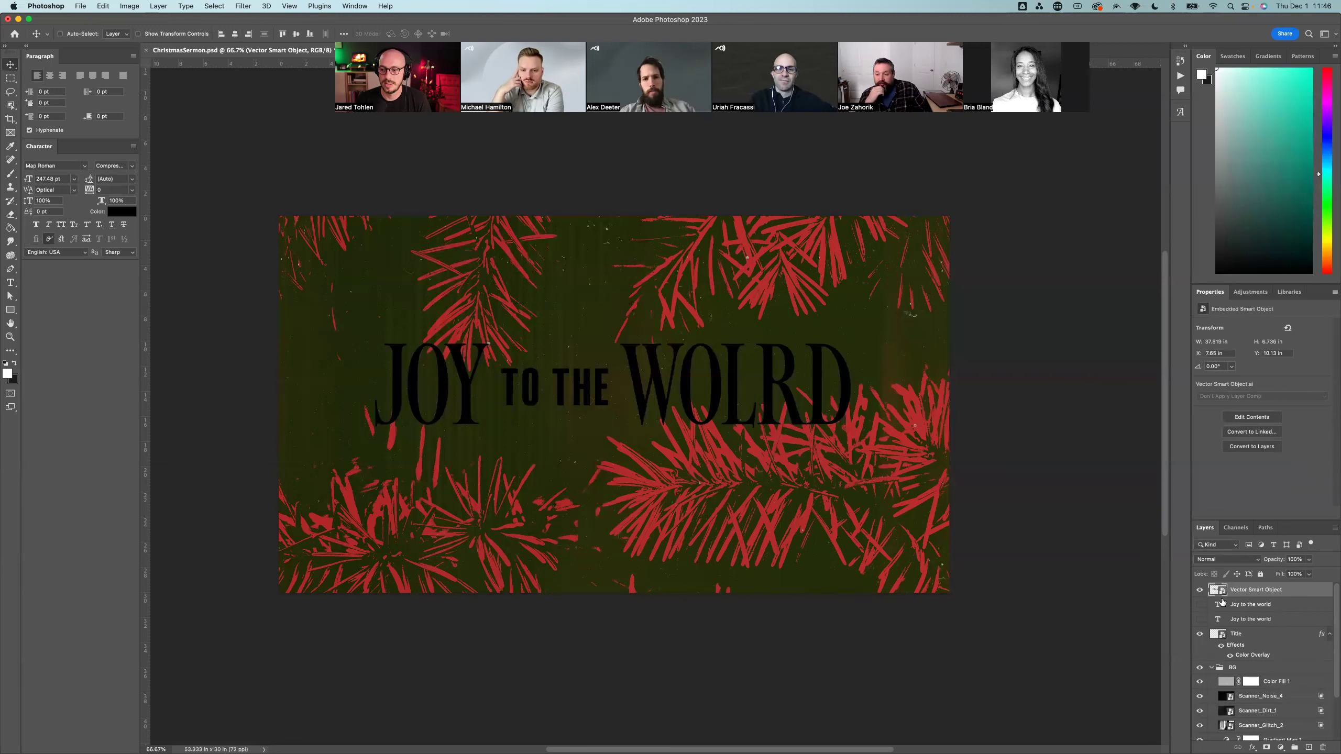
Step: Switch to Illustrator and correct WOLRD to WORLD in the smart object's lockup
click(547, 729)
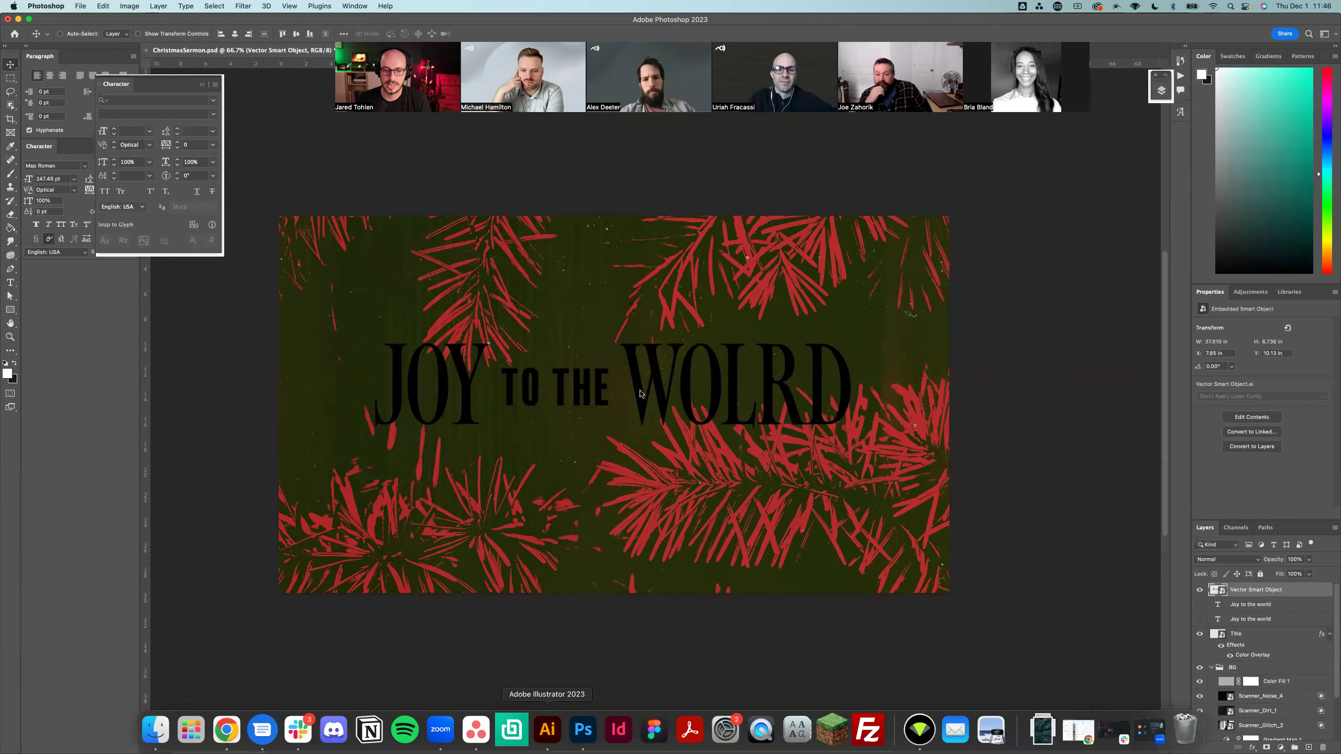
click(932, 262)
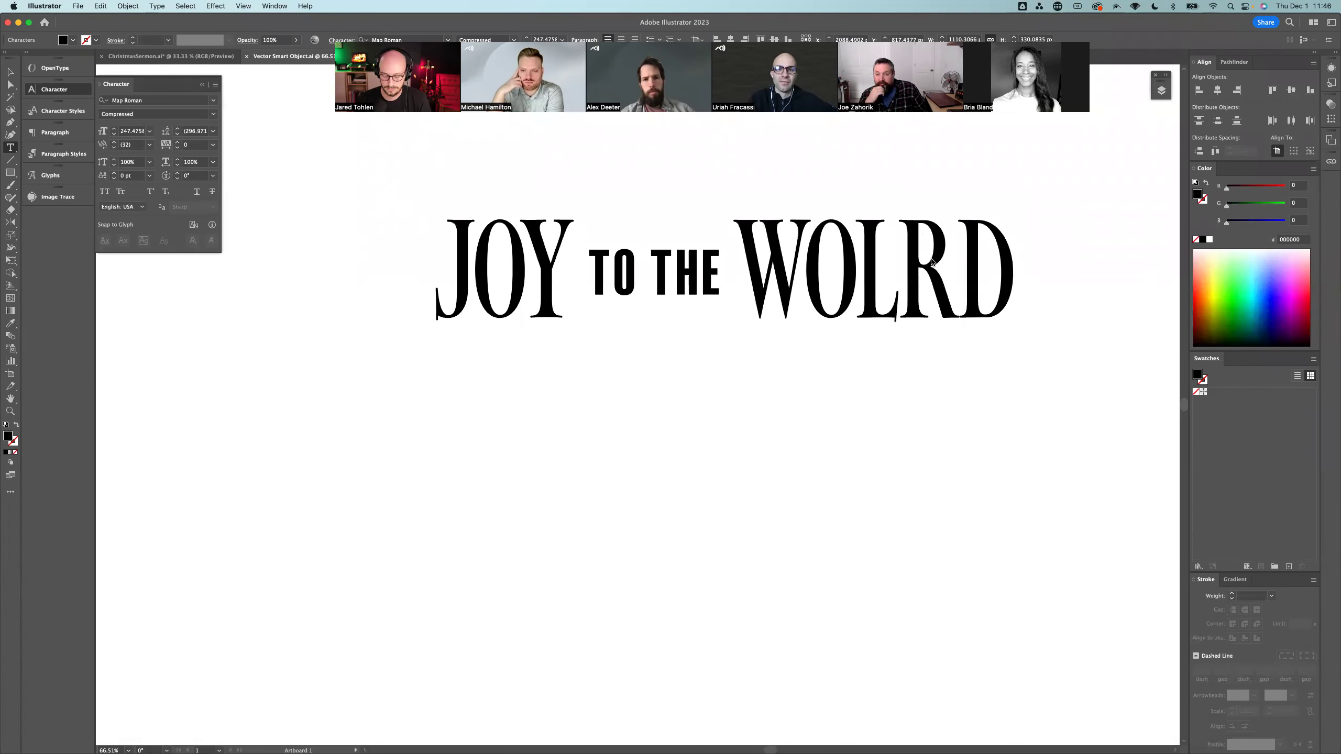
key(BackSpace)
key(BackSpace)
text(RL)
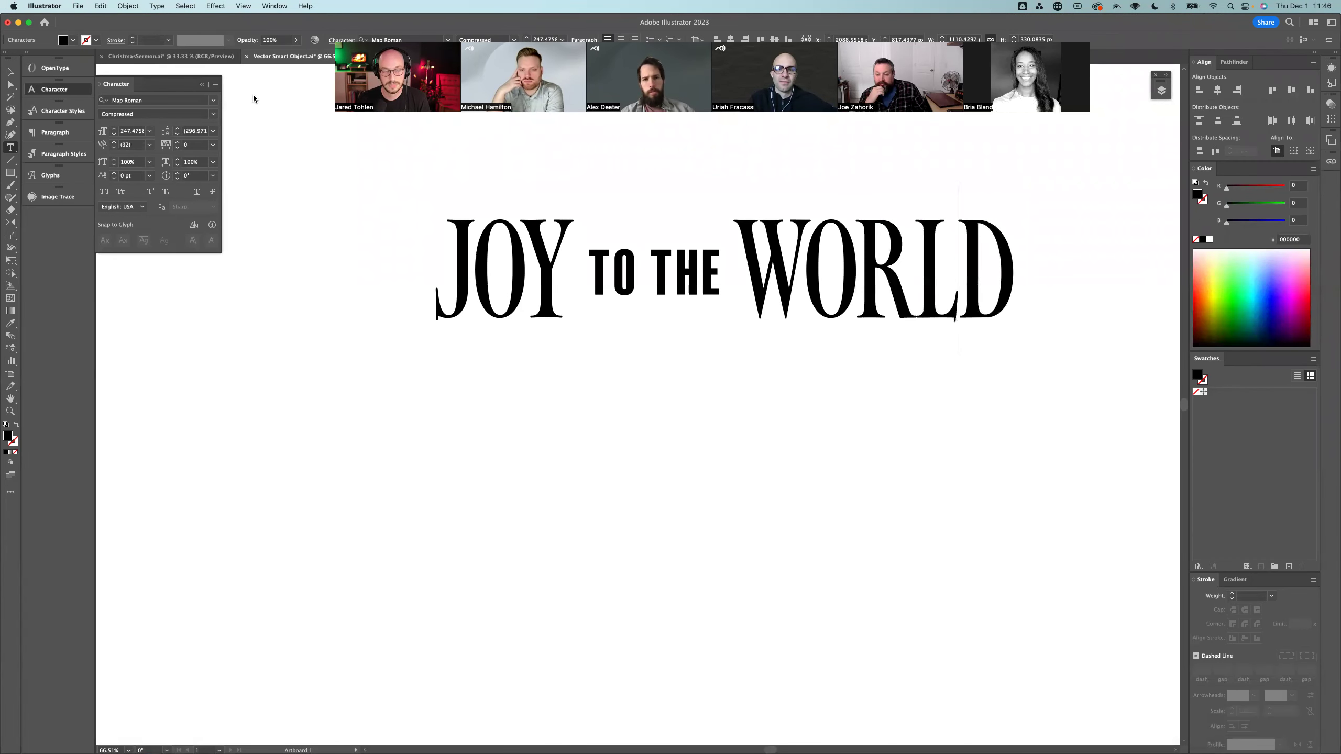
key(Escape)
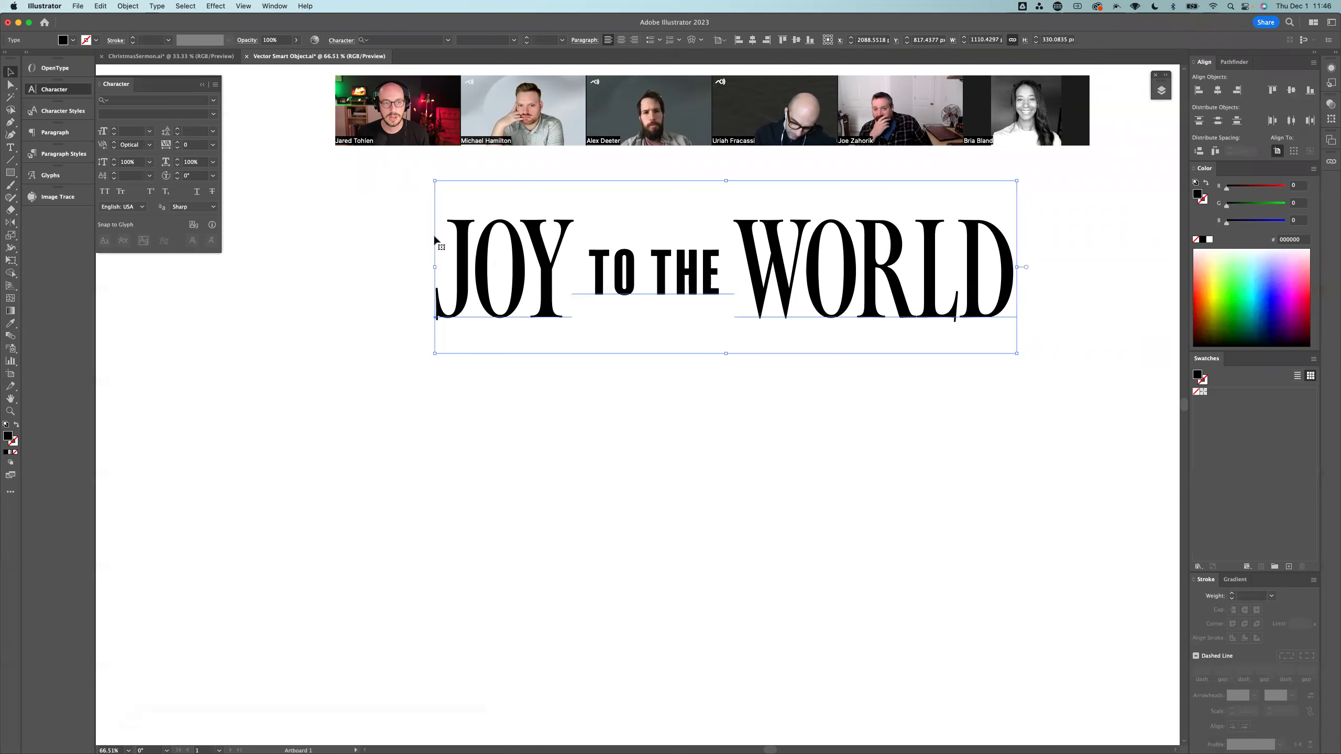
click(391, 256)
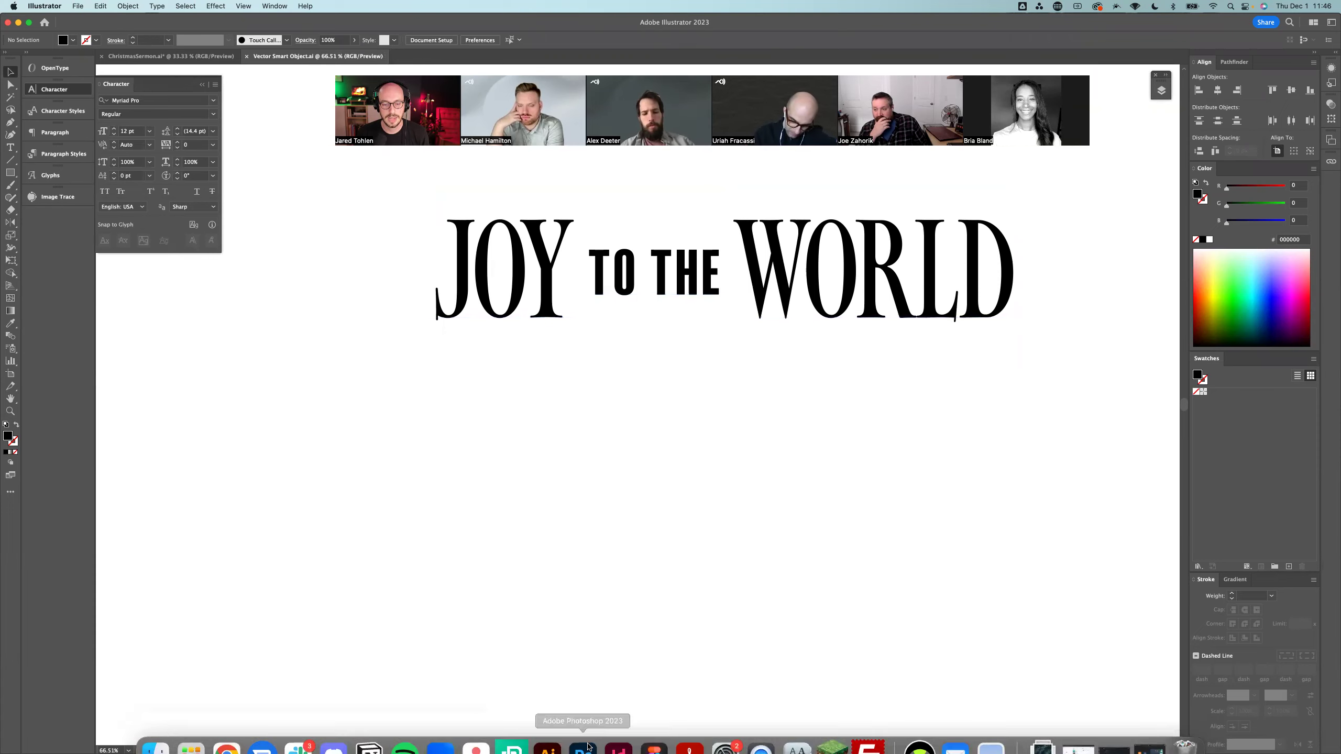
Step: Switch to Photoshop and move the JOY TO THE WORLD smart object slightly lower on the artwork
click(584, 731)
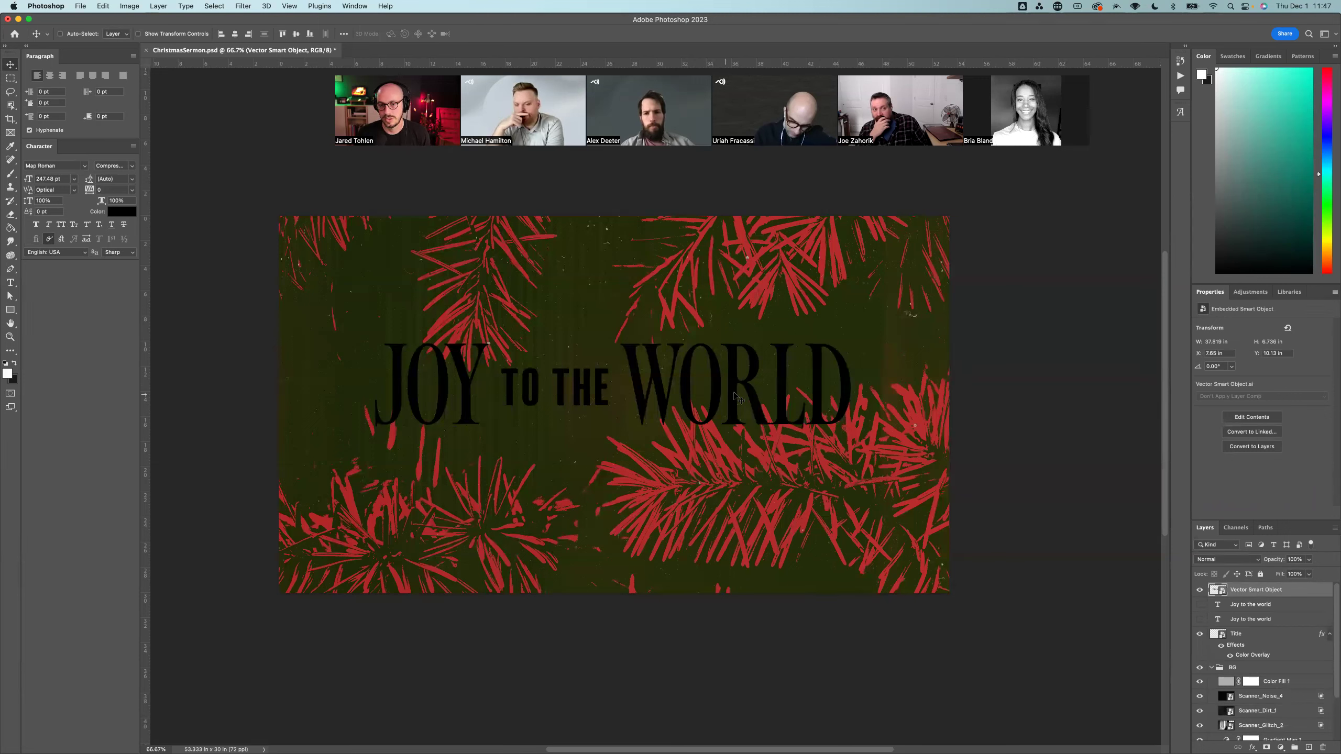
mouse_move(744, 389)
mouse_down()
mouse_move(744, 321)
mouse_move(740, 397)
mouse_up()
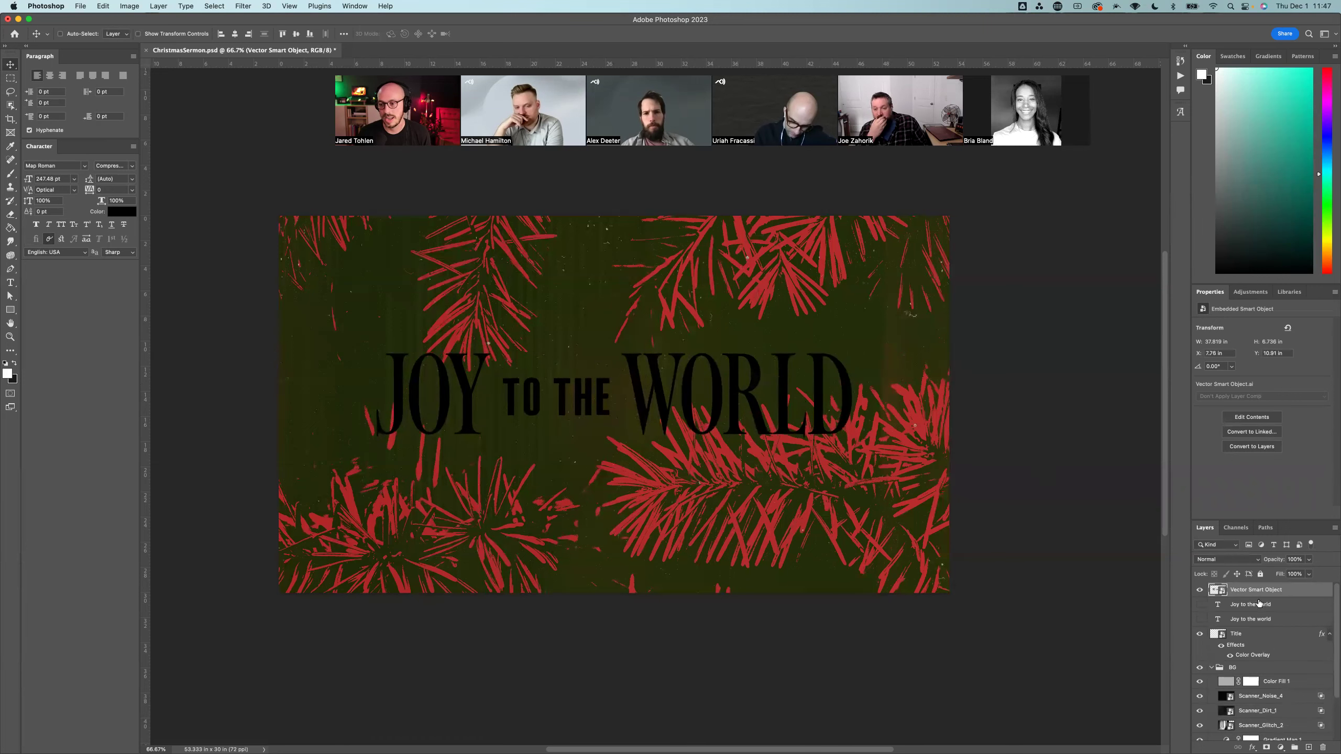
double_click(1304, 590)
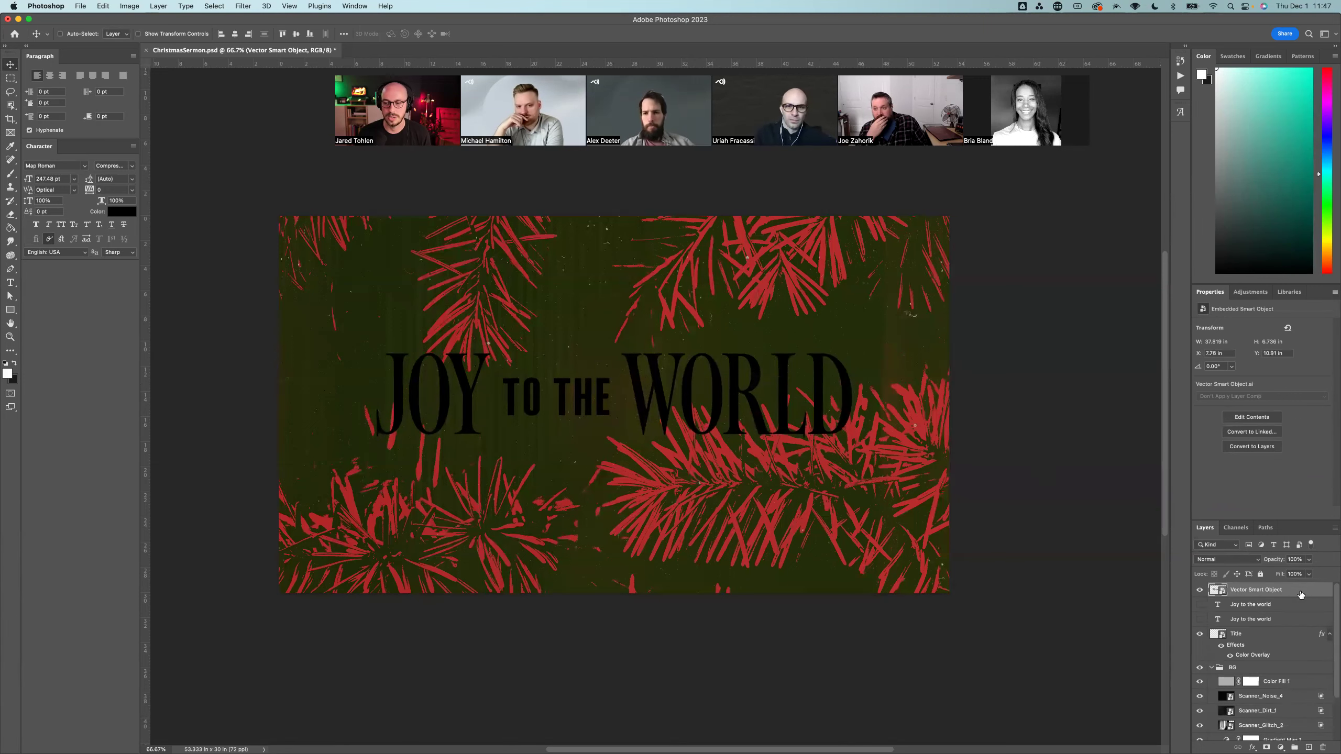
drag(294, 449, 294, 287)
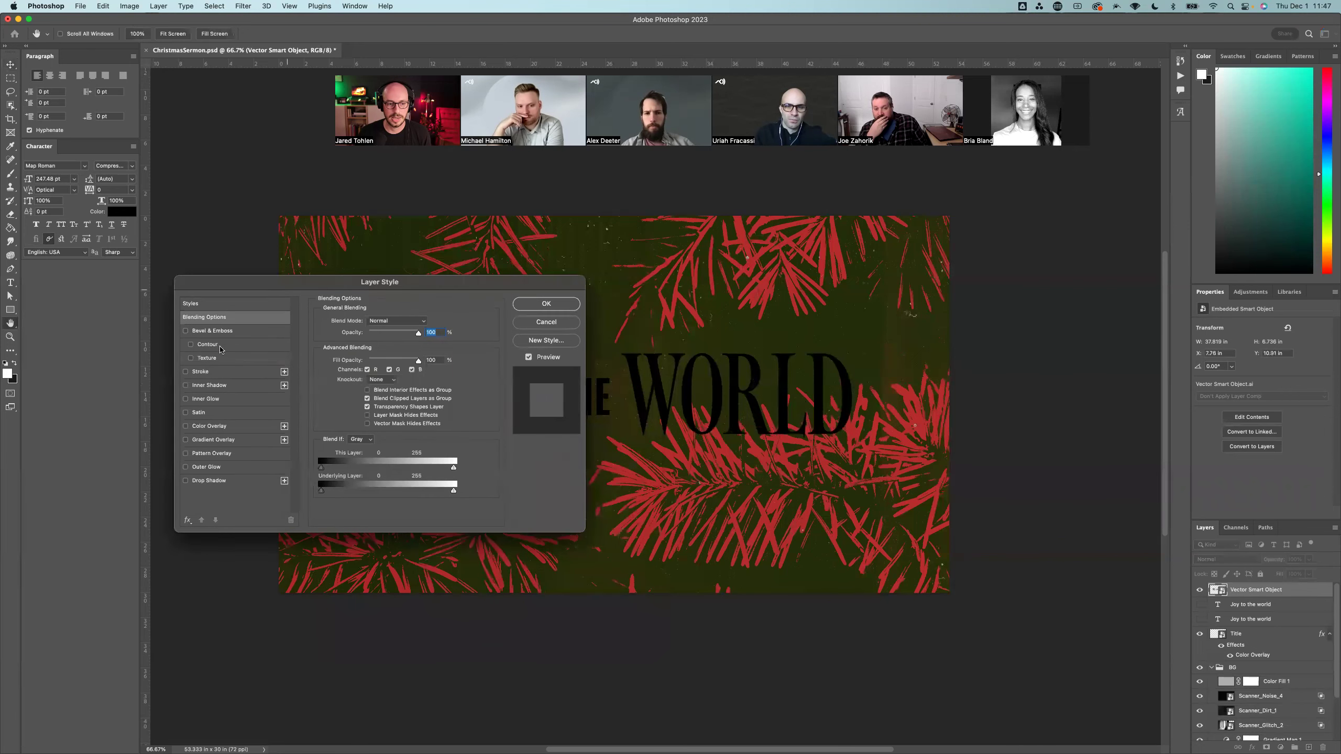
click(205, 428)
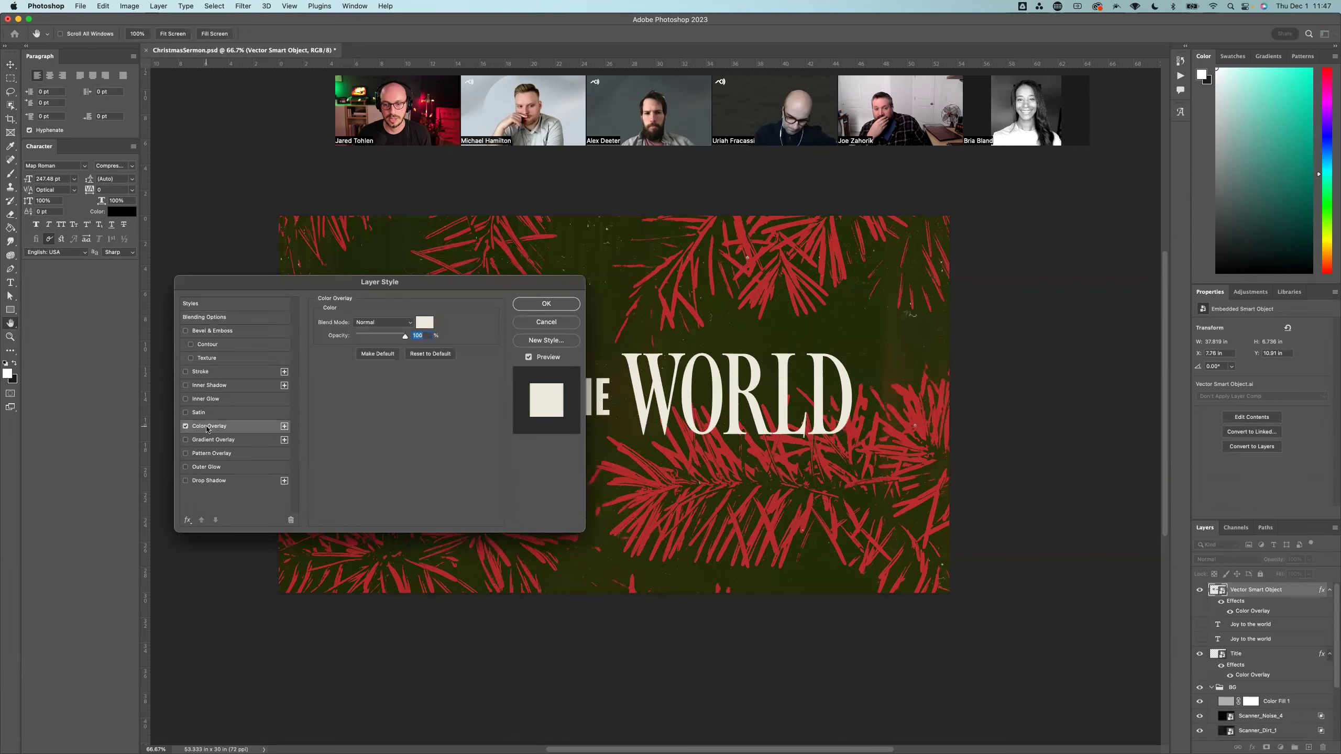
click(545, 322)
Step: Switch to Illustrator, recolor the smart object's JOY TO THE WORLD lockup red (FF0000), and save it
mouse_move(523, 747)
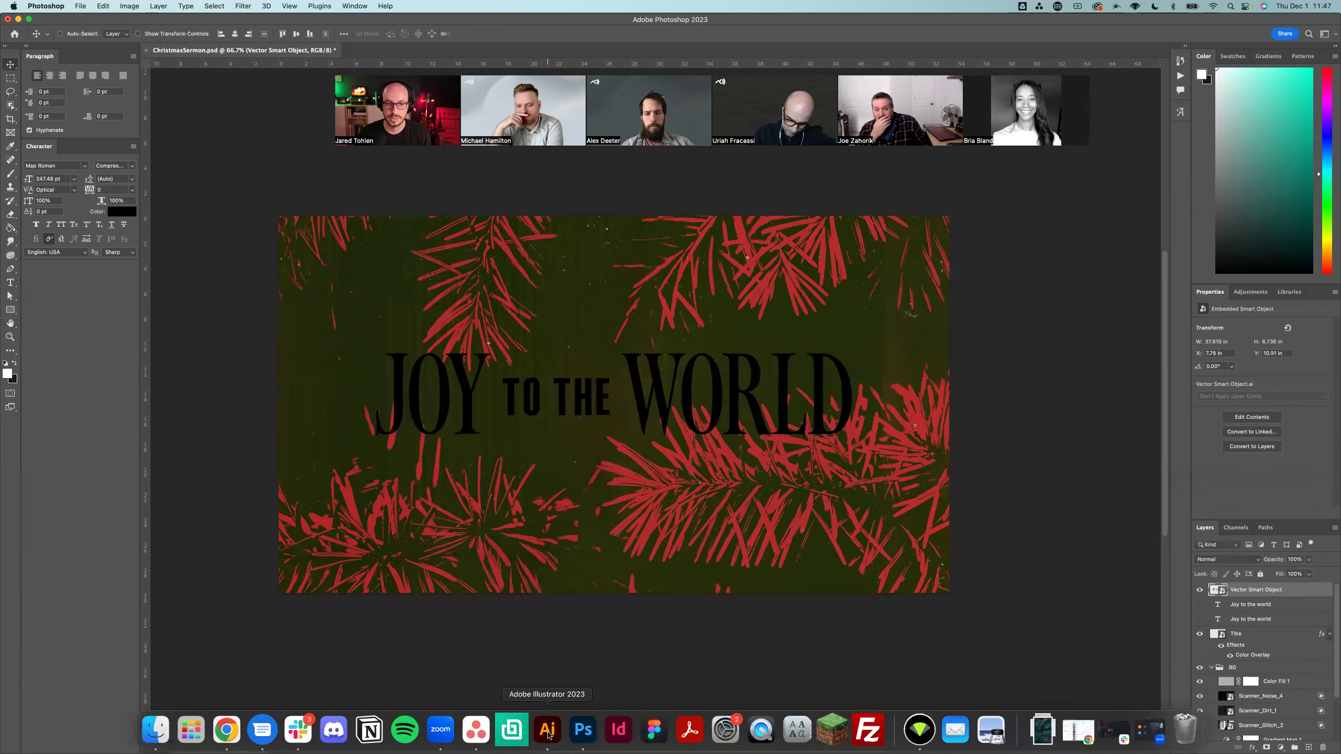
click(548, 731)
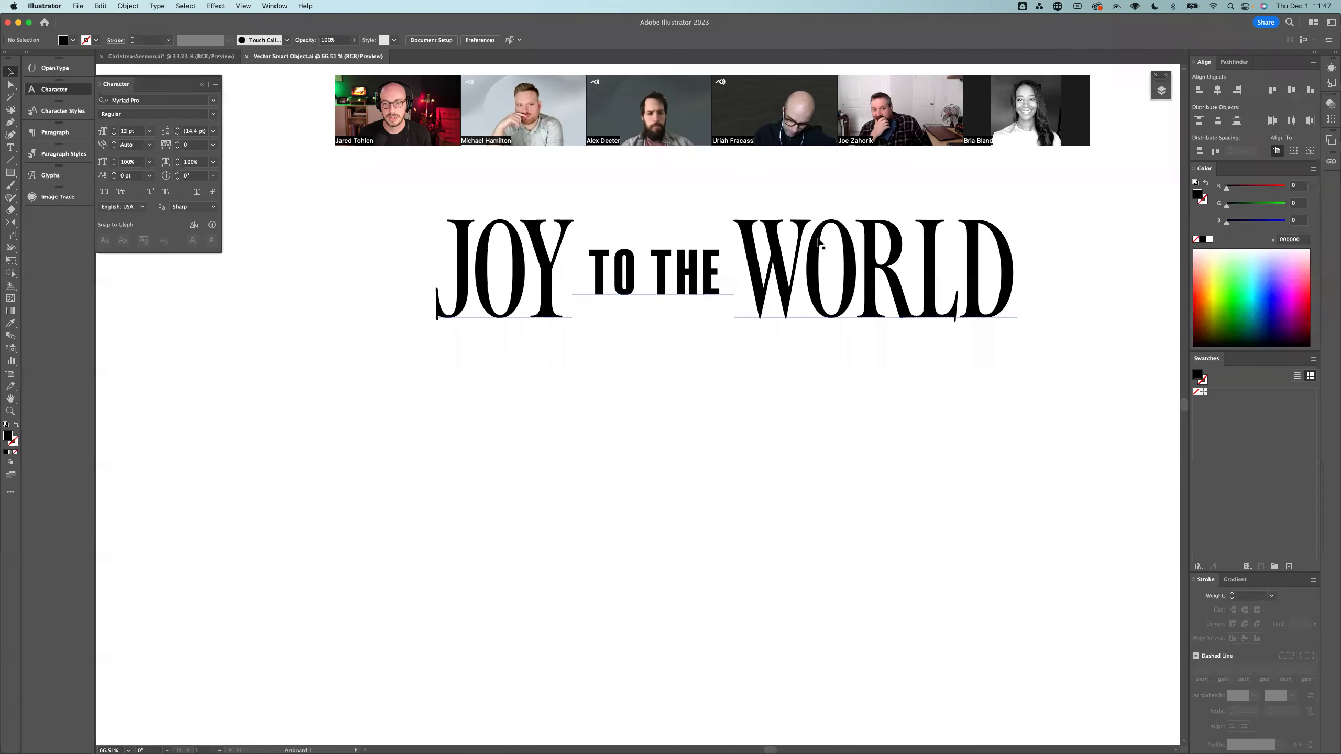
drag(1249, 185, 1287, 185)
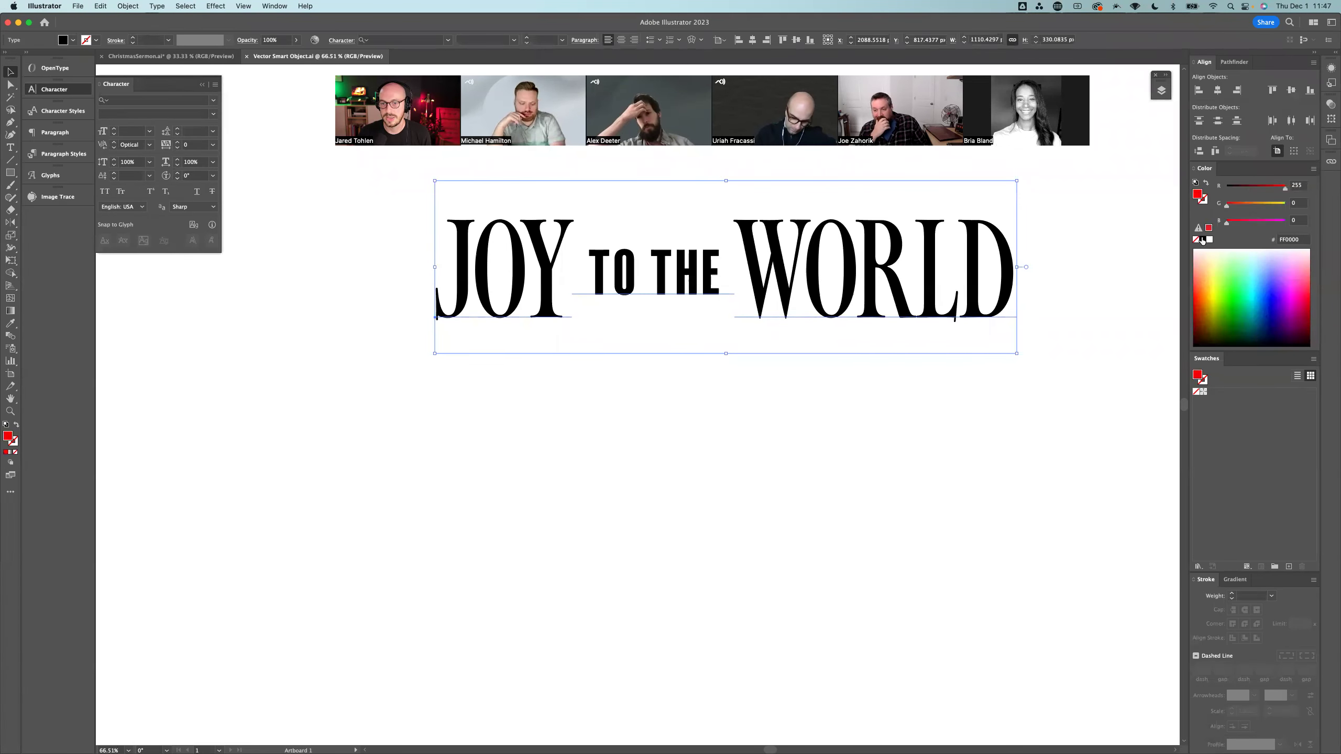
click(839, 404)
Step: Switch to Photoshop, move the red JOY TO THE WORLD smart object slightly higher, and hide its layer
mouse_move(438, 747)
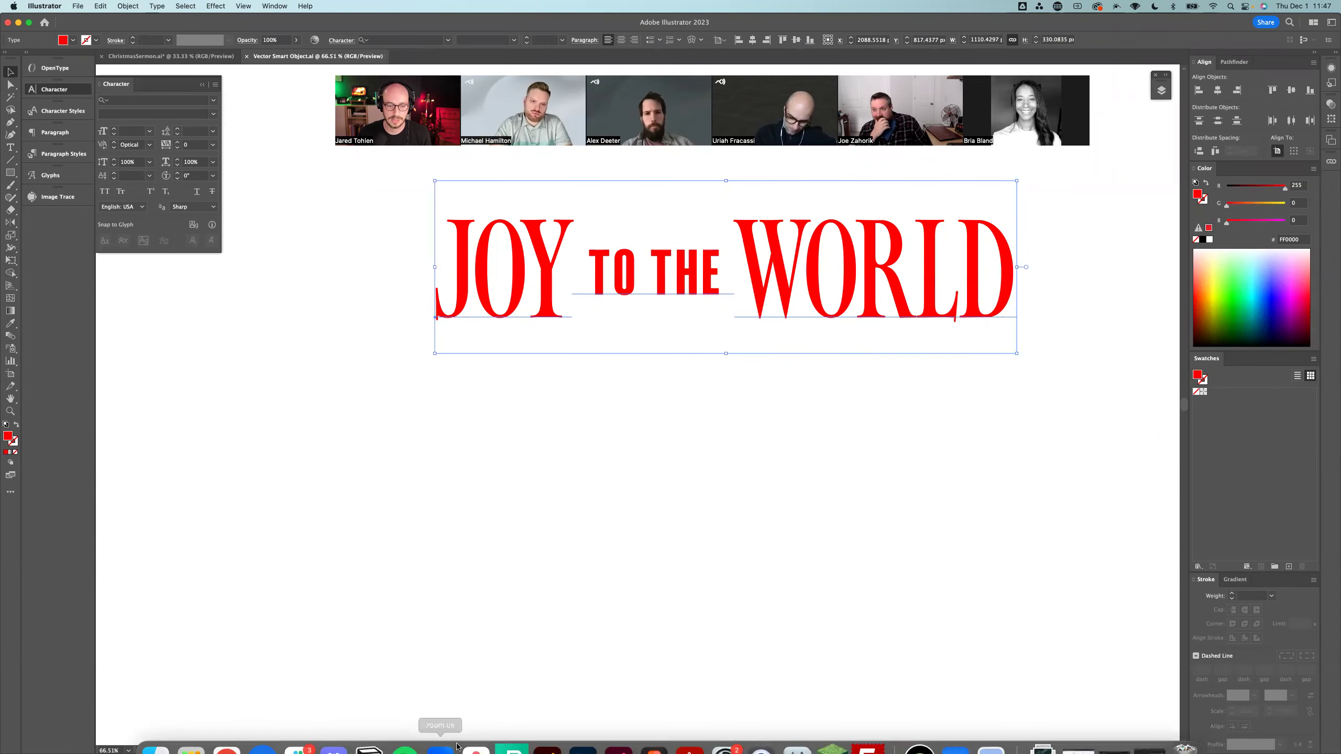
click(582, 731)
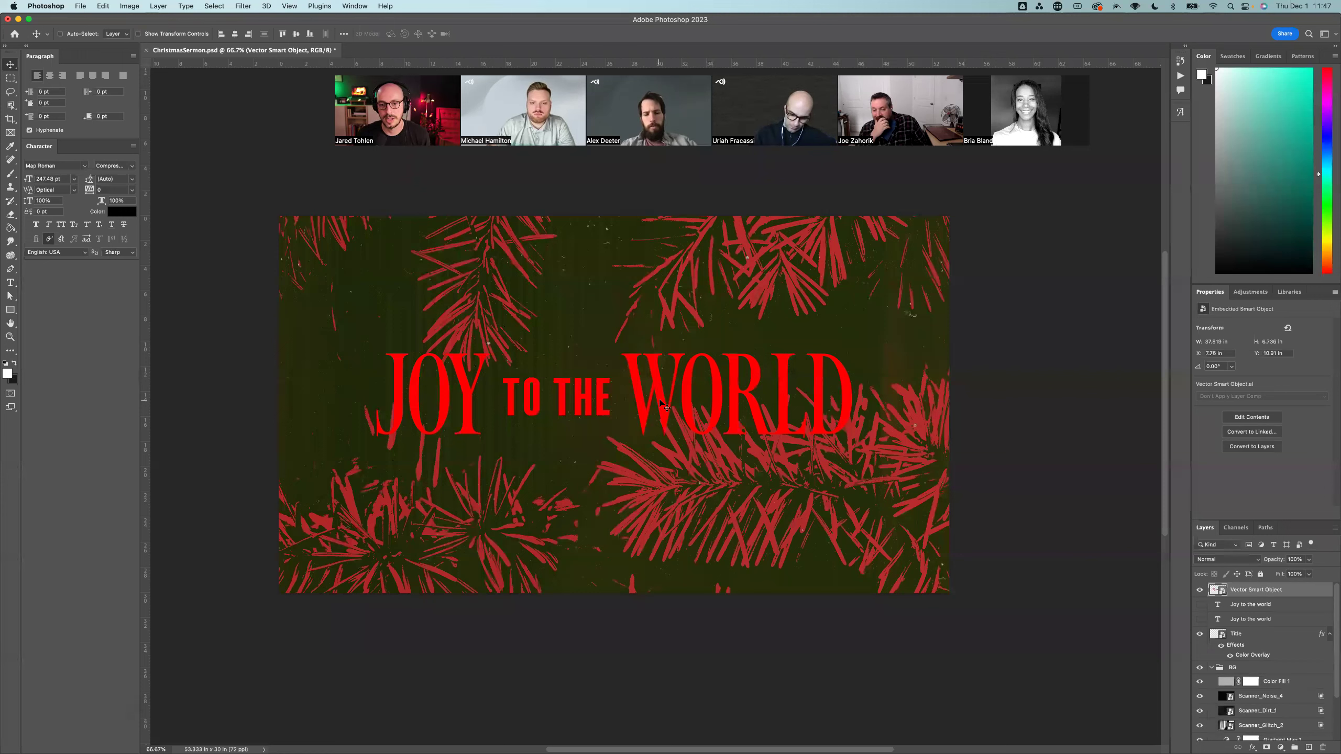
drag(662, 406, 664, 399)
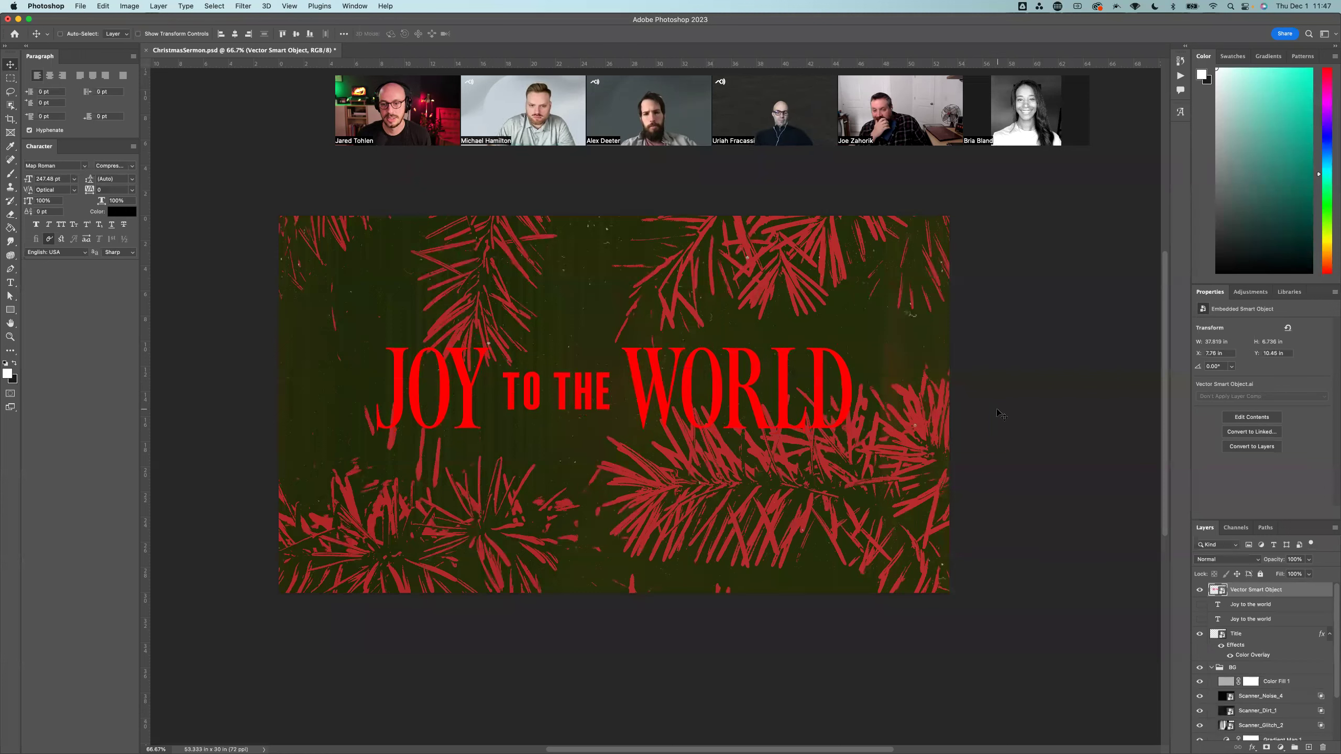
click(1199, 591)
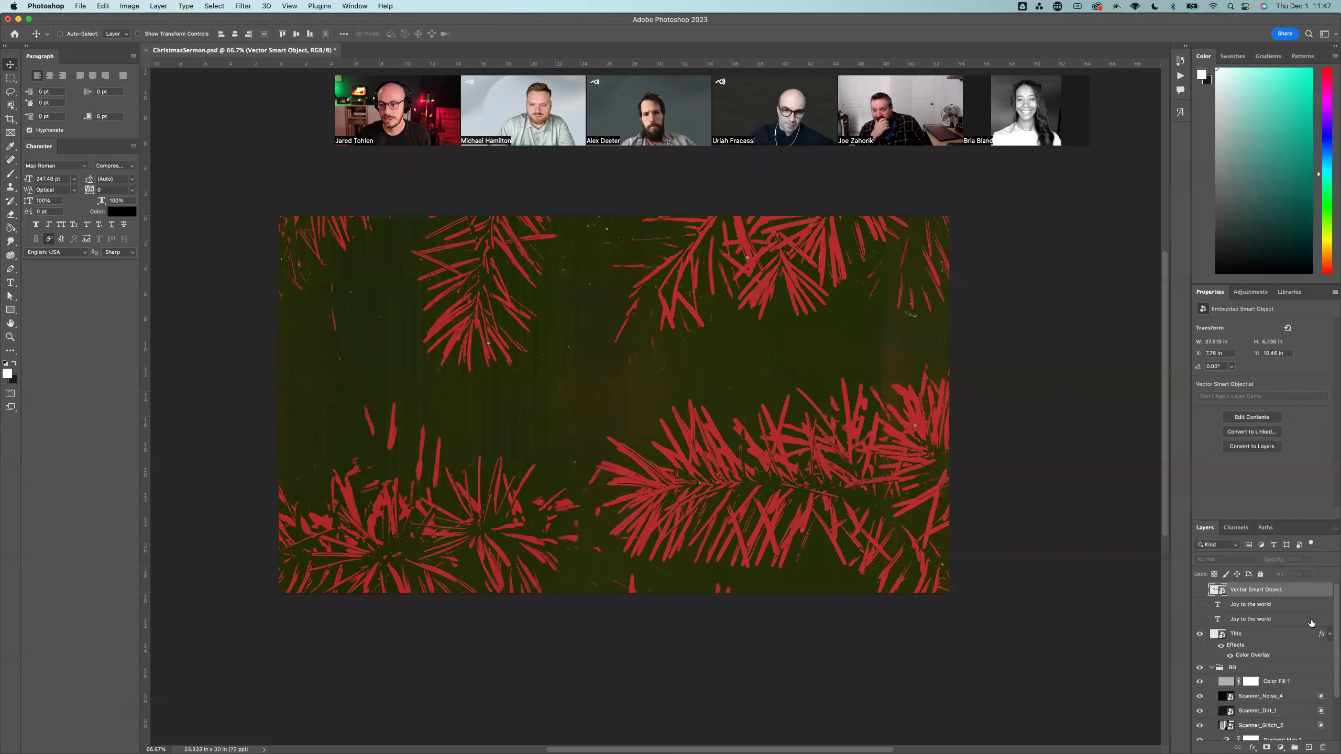
Step: Show the upper Joy to the world type layer and convert it to a smart object
click(1221, 636)
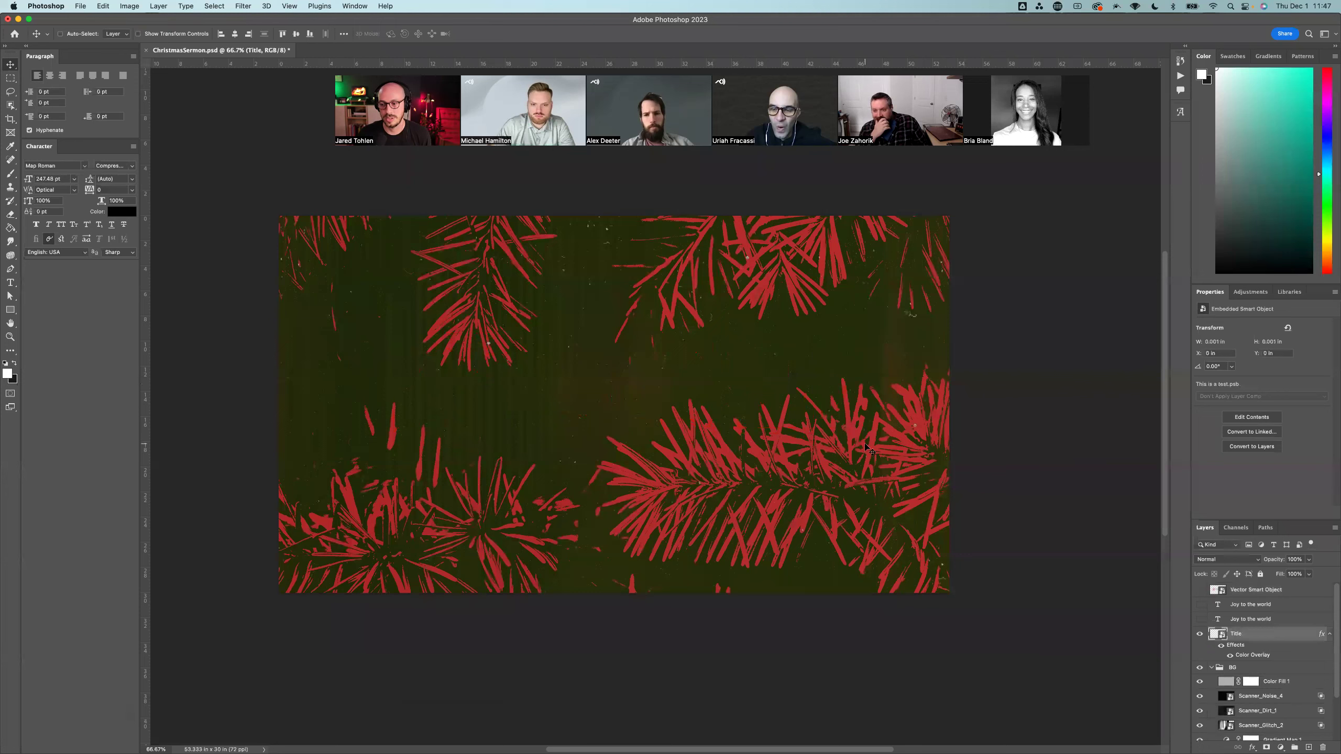
click(1241, 604)
click(1199, 605)
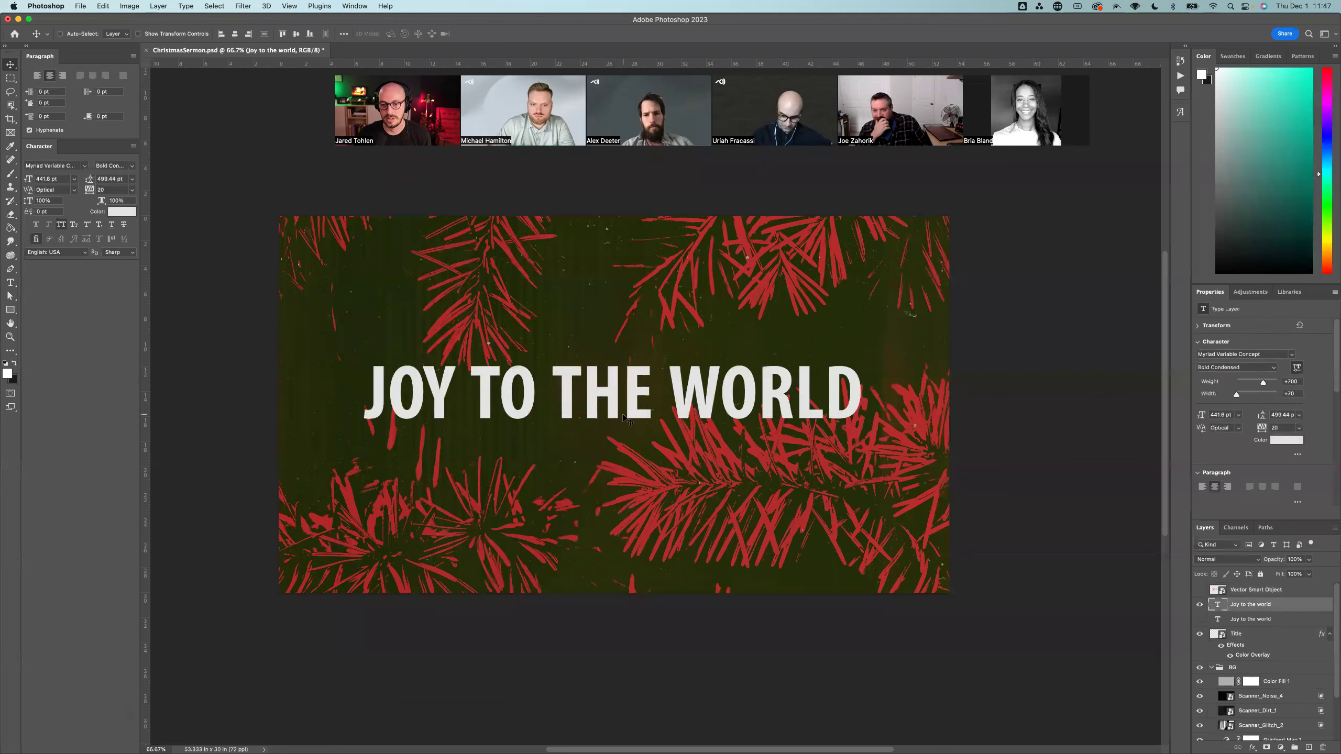
right_click(1293, 607)
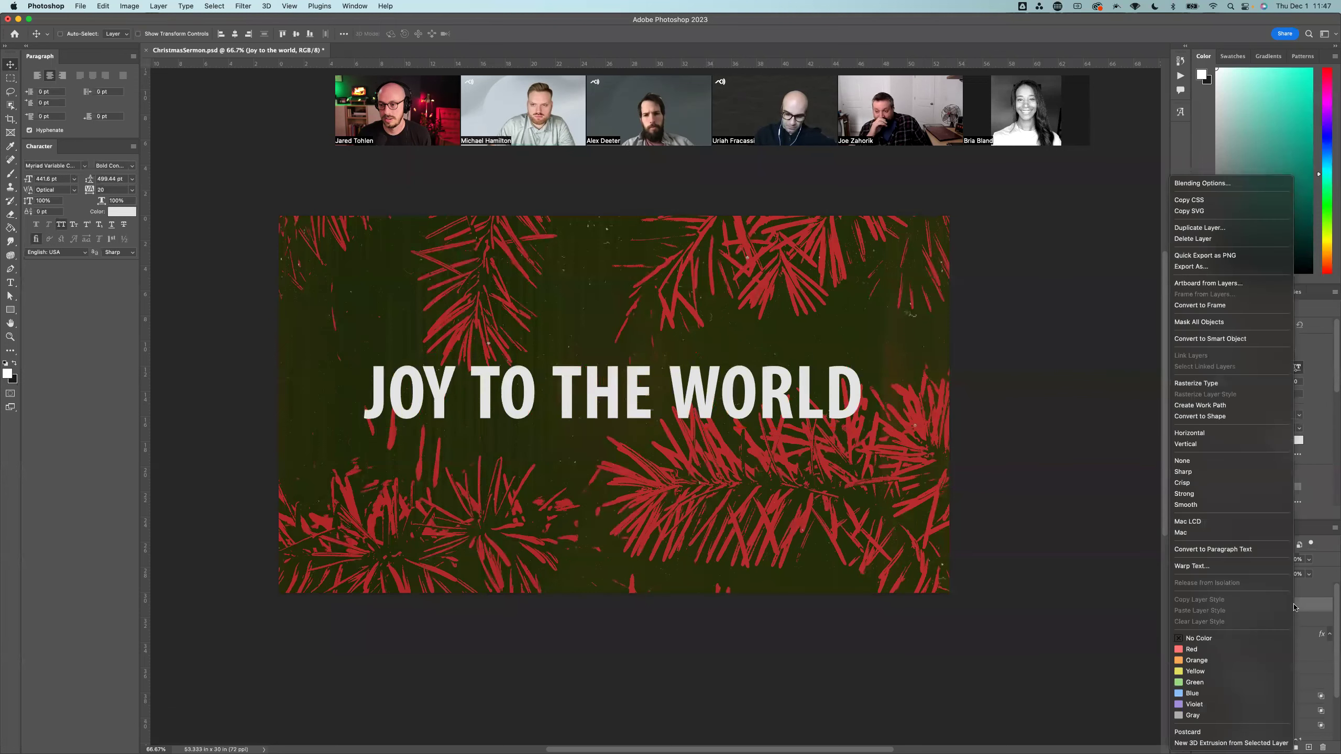
click(1209, 338)
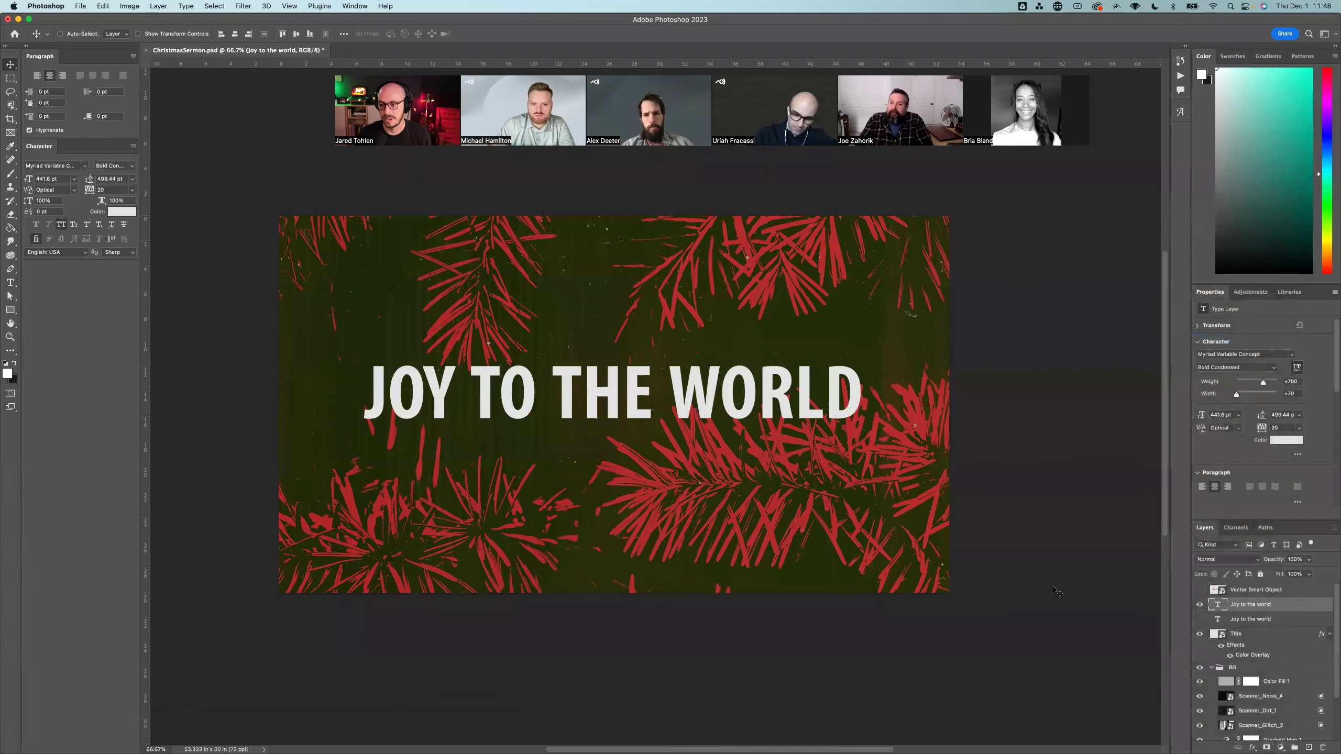
Step: Open the Joy to the world smart object, shift its text slightly down and to the right, then save and close it
double_click(1218, 604)
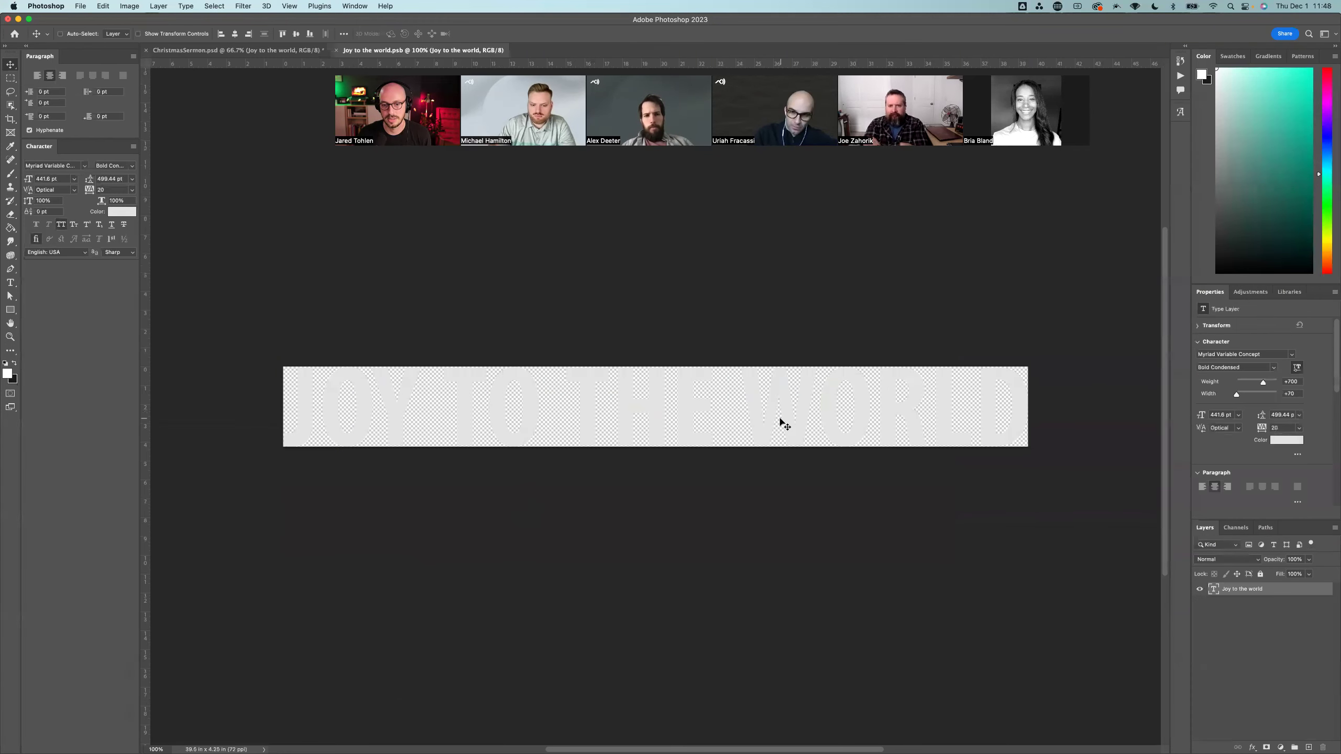
mouse_move(834, 411)
mouse_down()
mouse_move(808, 389)
mouse_move(847, 428)
mouse_up()
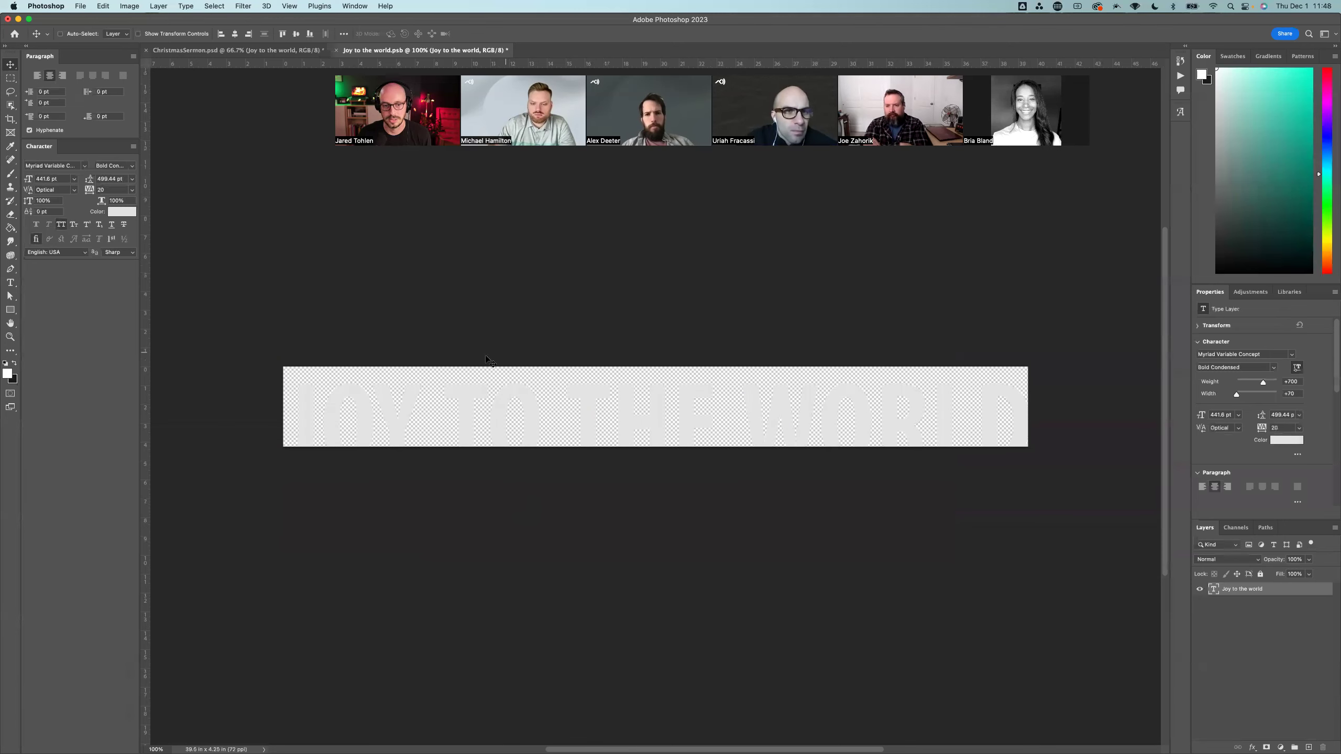
key(cmd+s)
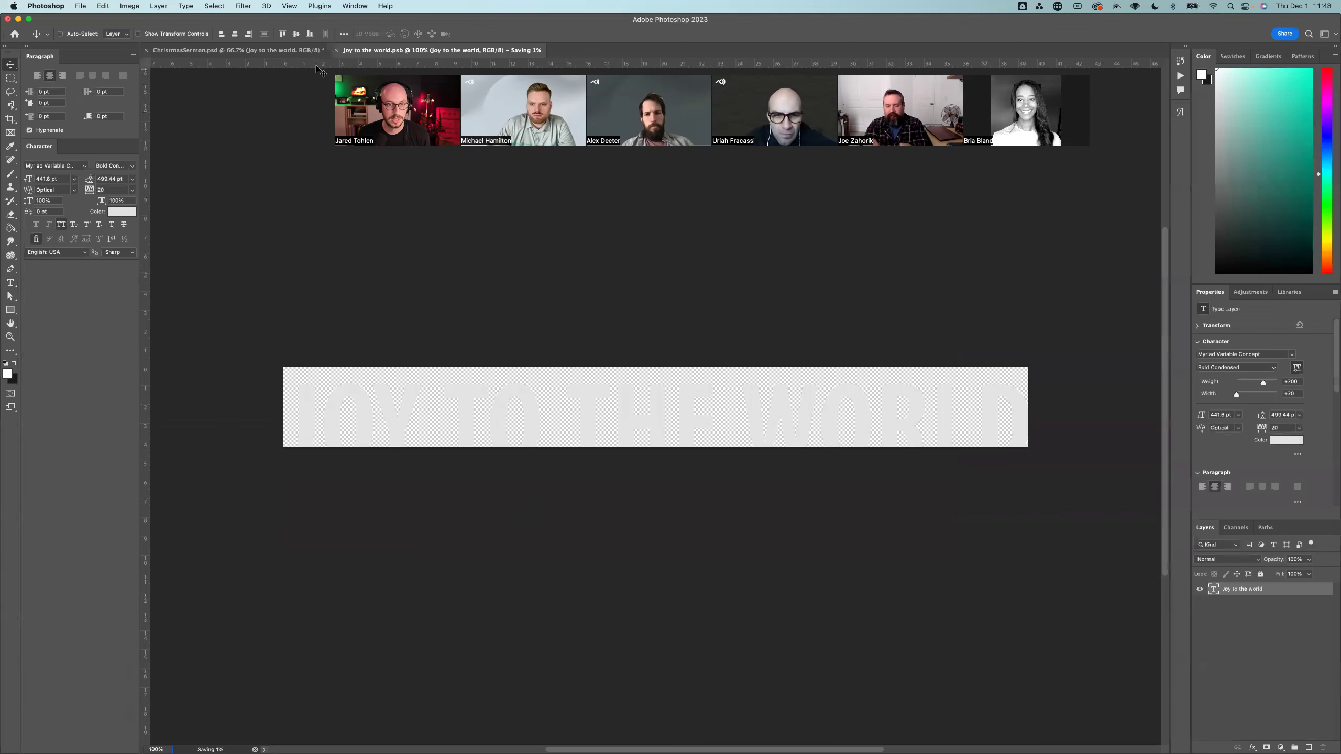
click(335, 51)
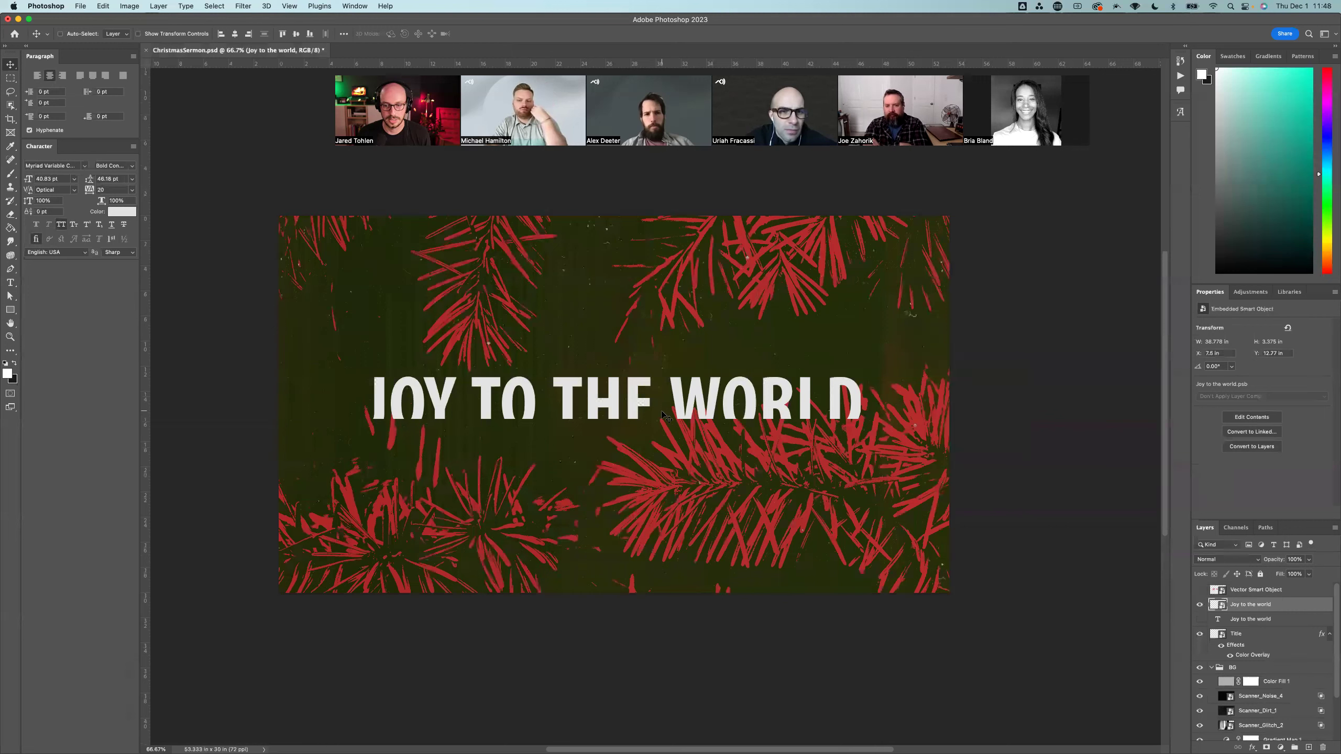
key(cmd+w)
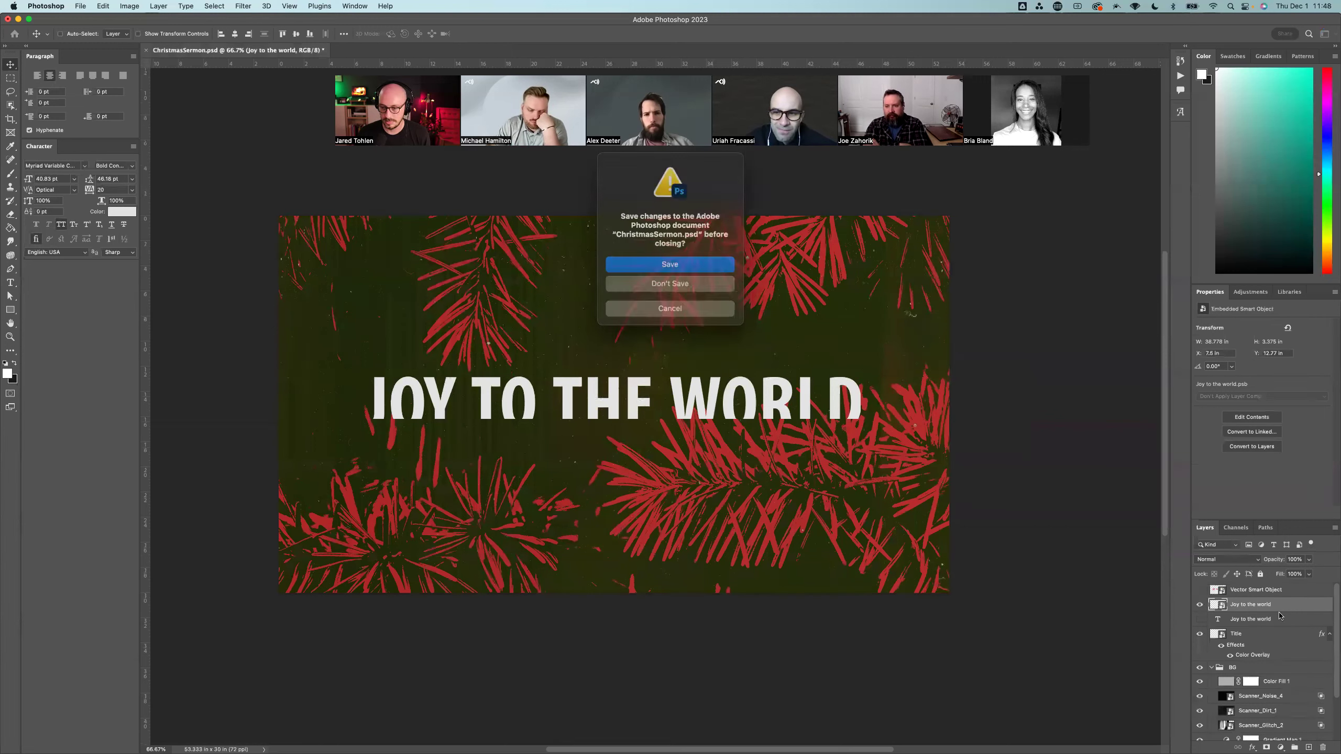
click(702, 305)
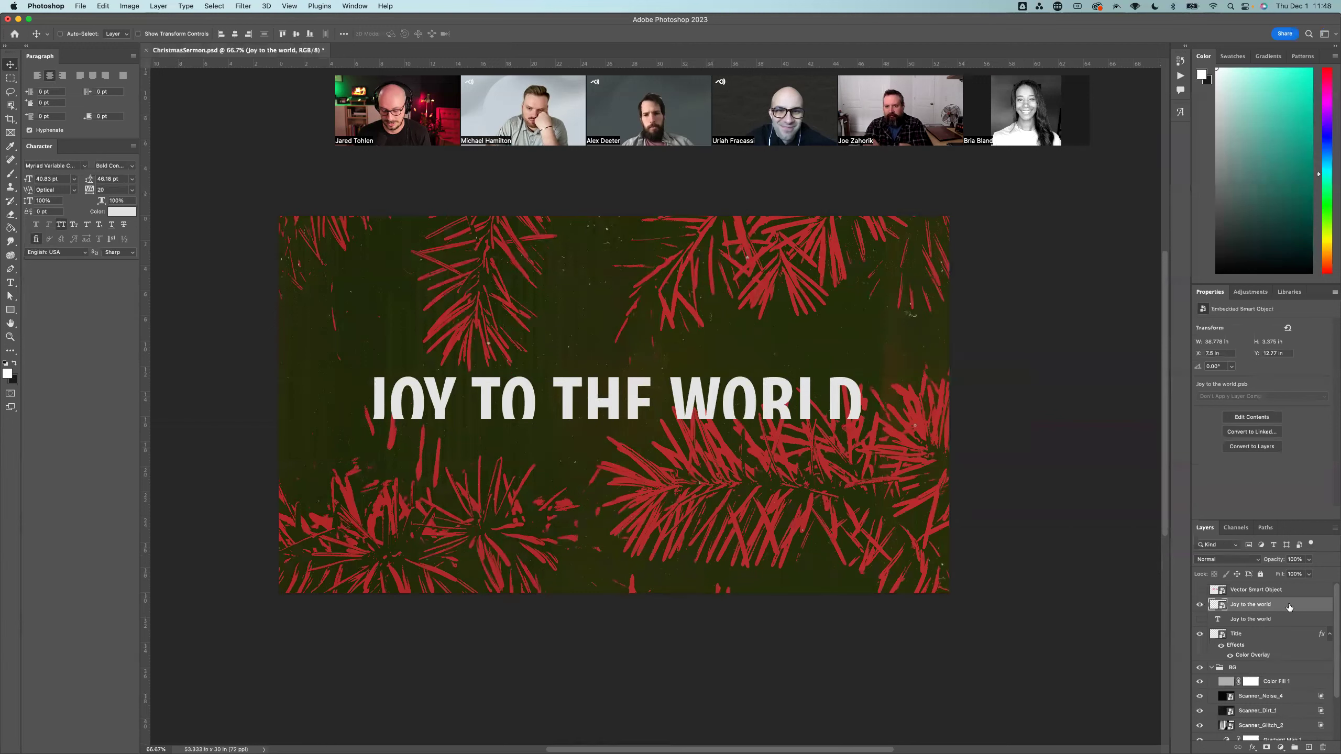
Step: Delete the Joy to the world smart object and the remaining Joy to the world type layer
key(Delete)
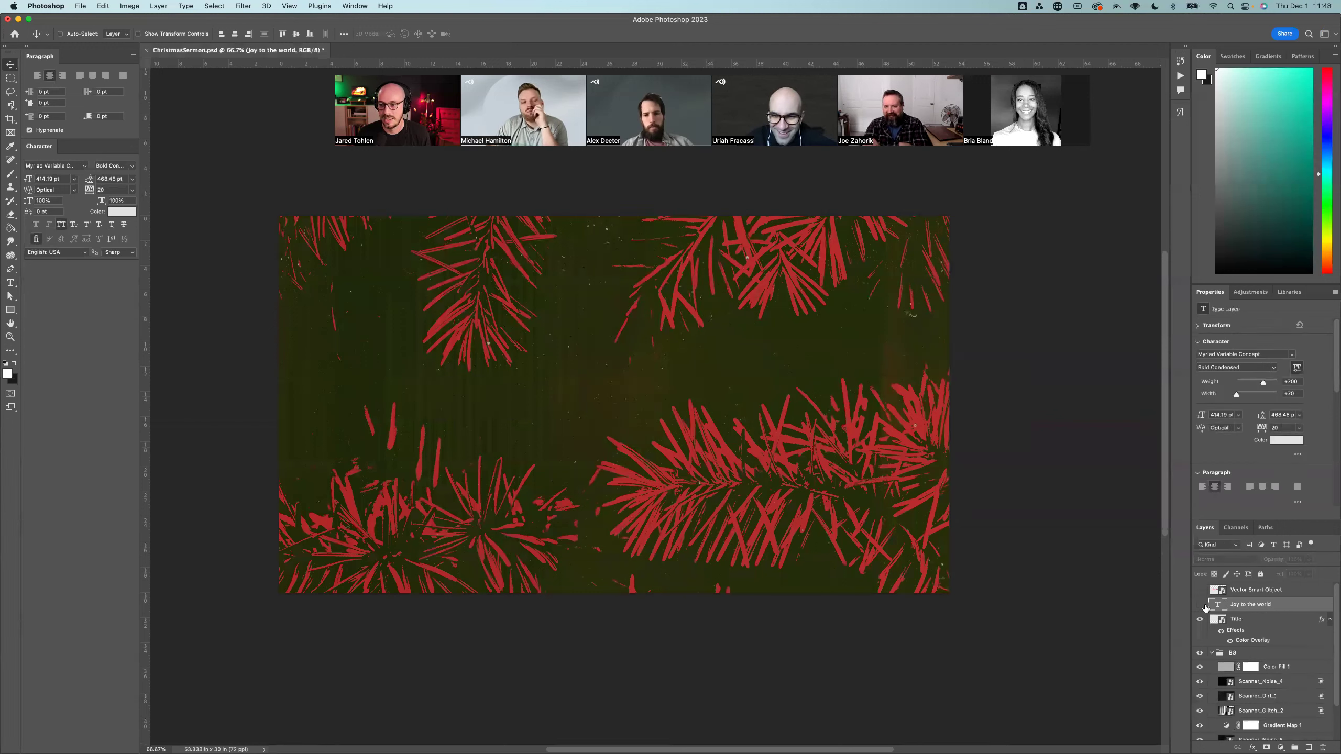
key(Delete)
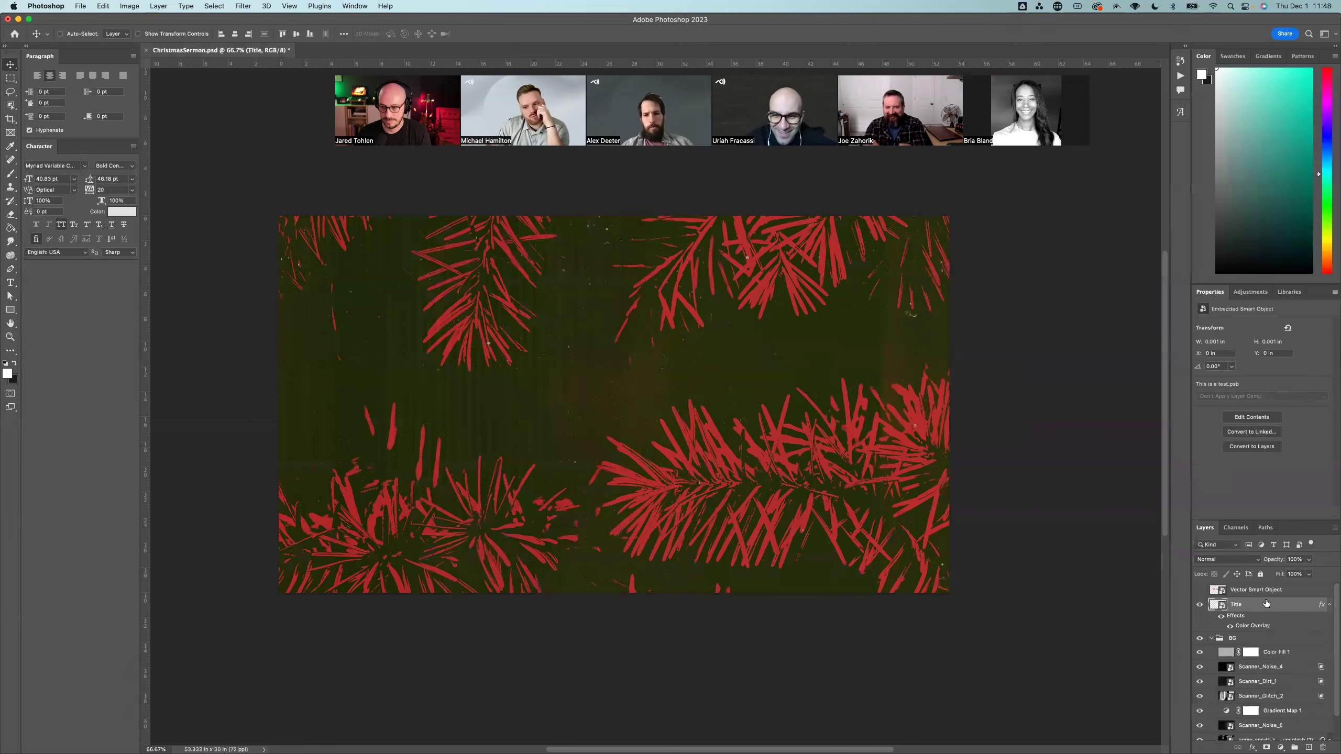
Step: Copy the red lockup from Illustrator and paste it as a Smart Object into the Text smart object nested inside Photoshop's Title layer
double_click(1221, 607)
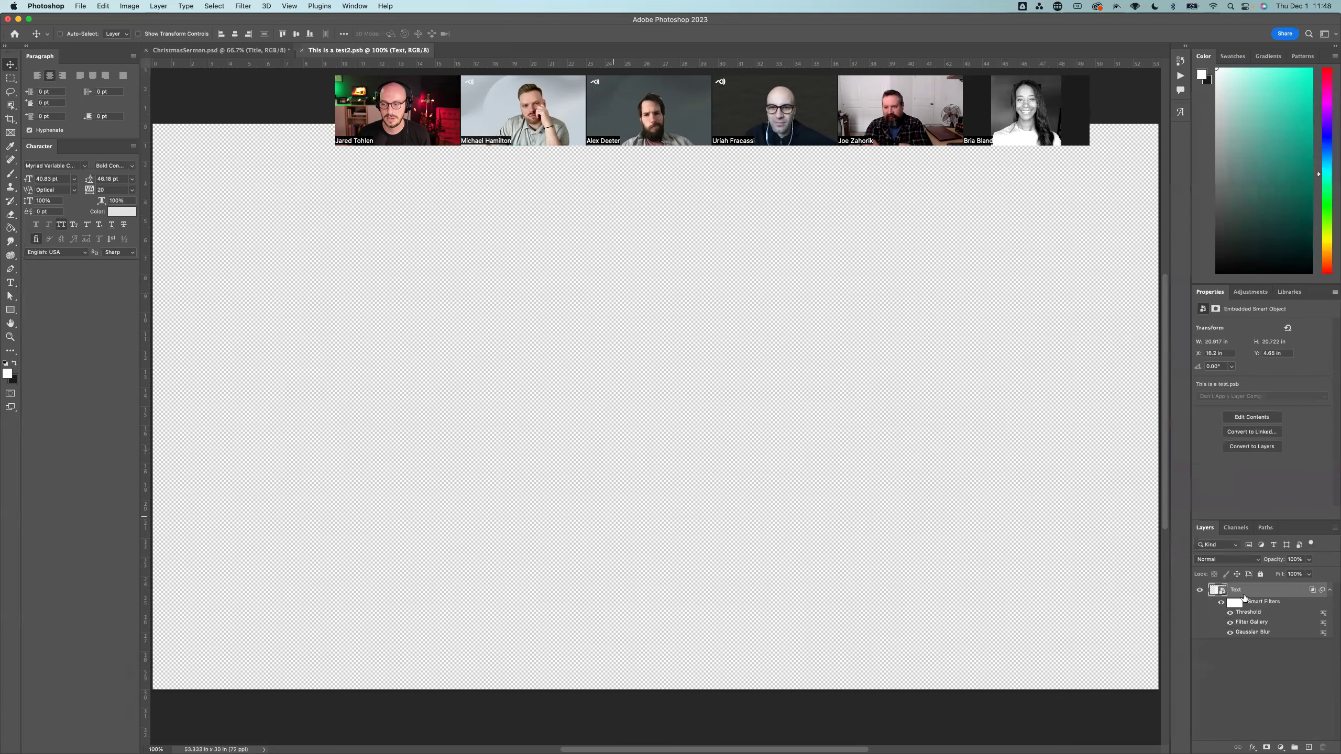
double_click(1221, 593)
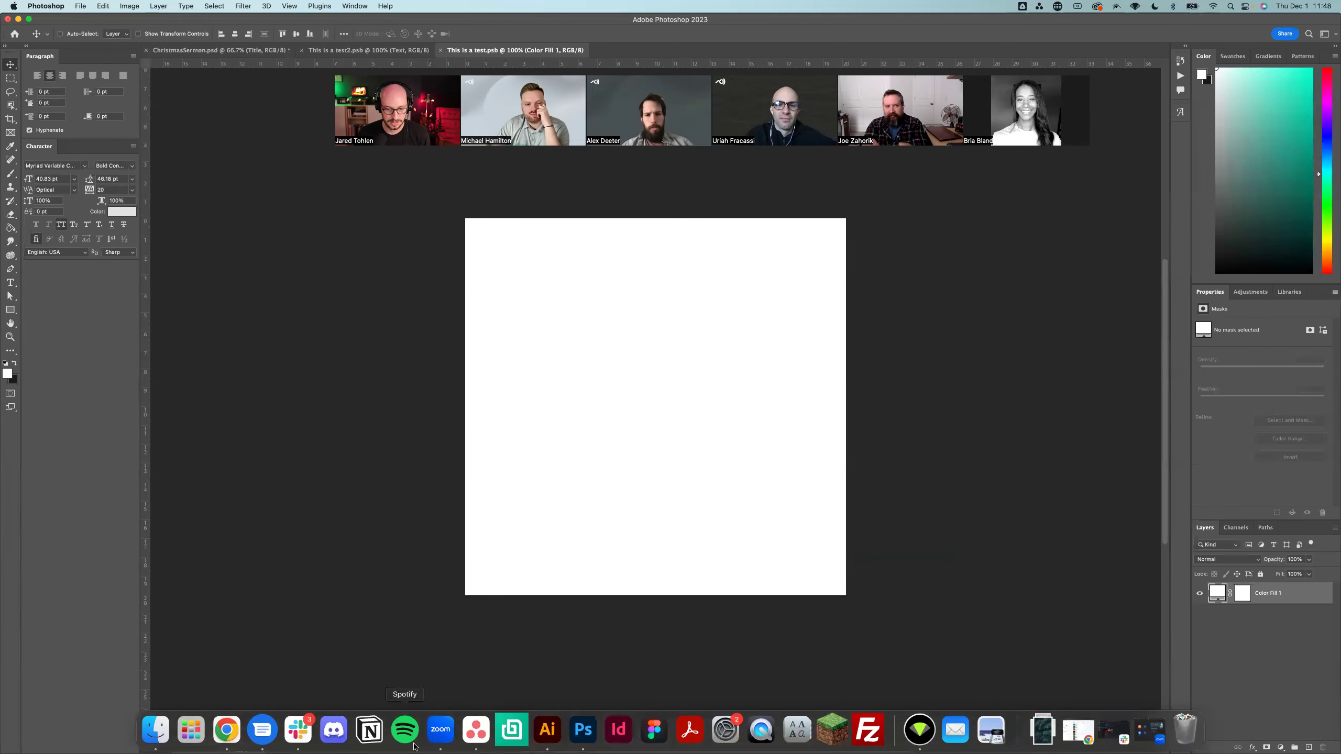
click(548, 732)
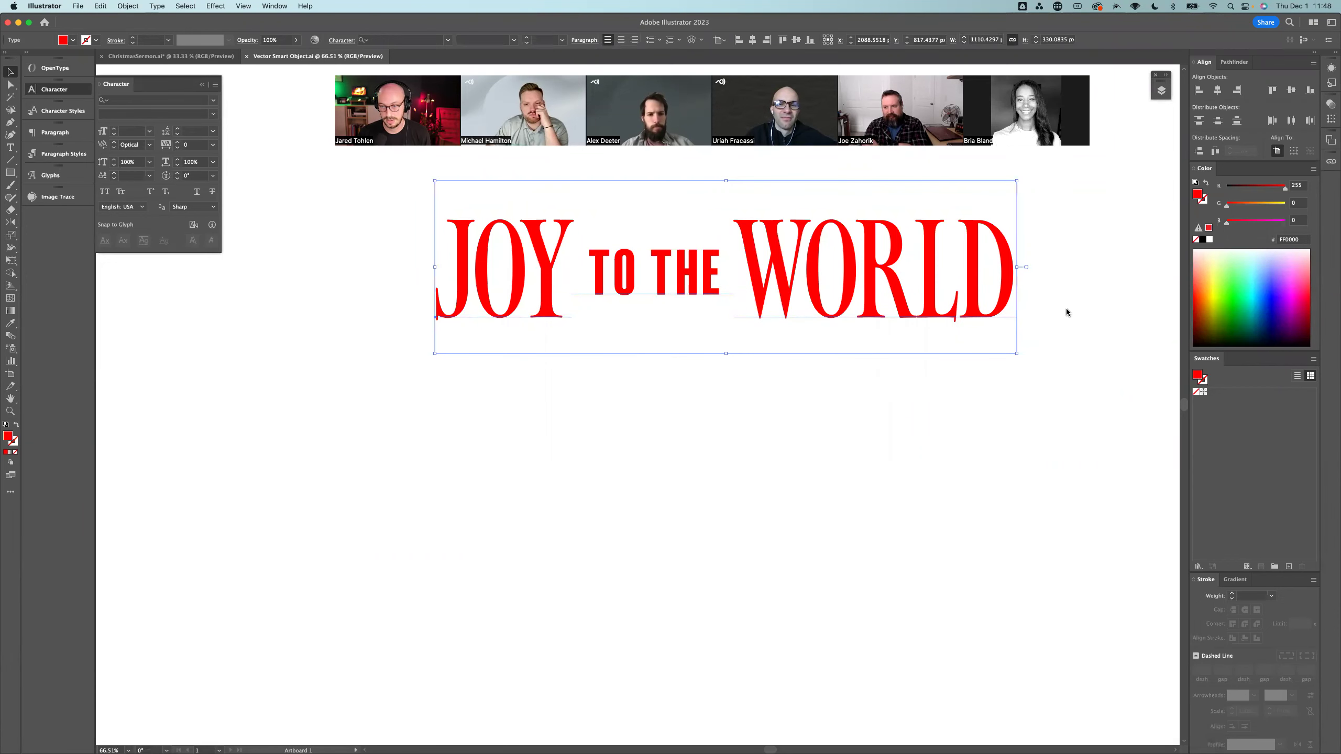
click(583, 730)
key(super+v)
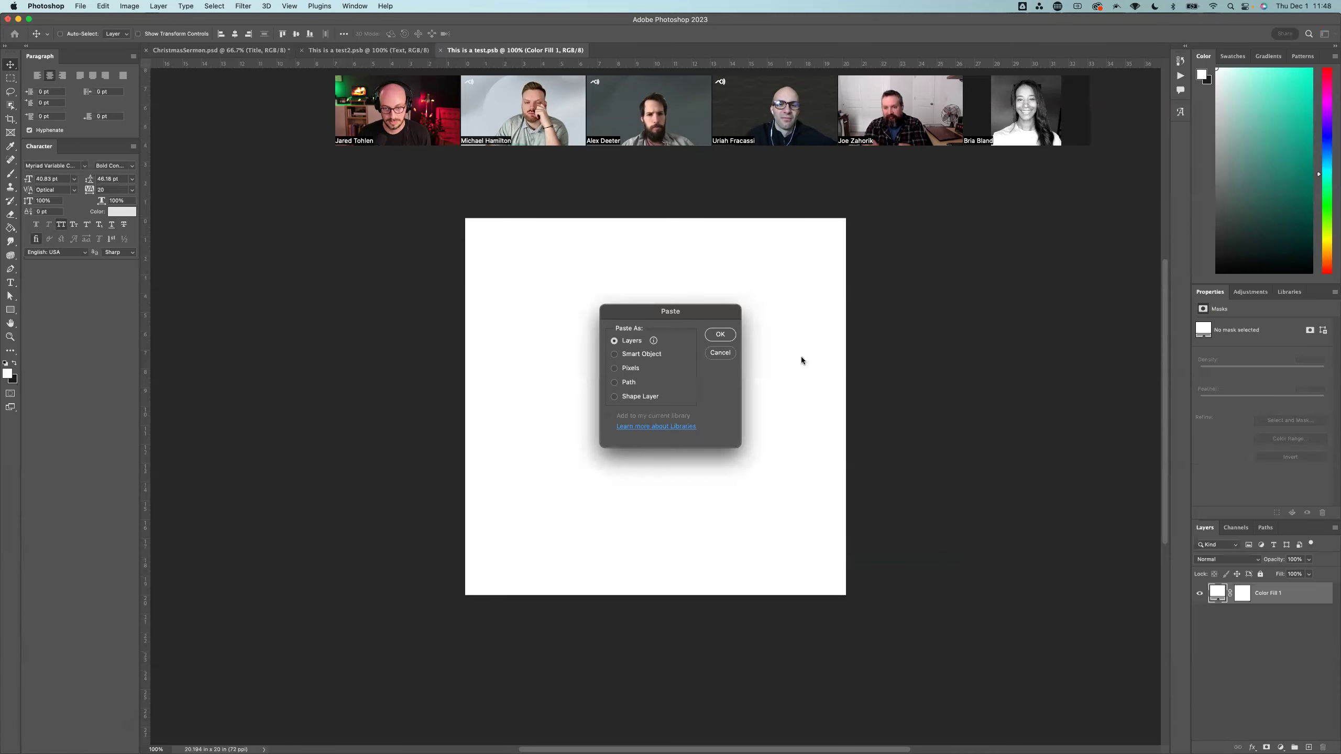
click(648, 354)
click(721, 334)
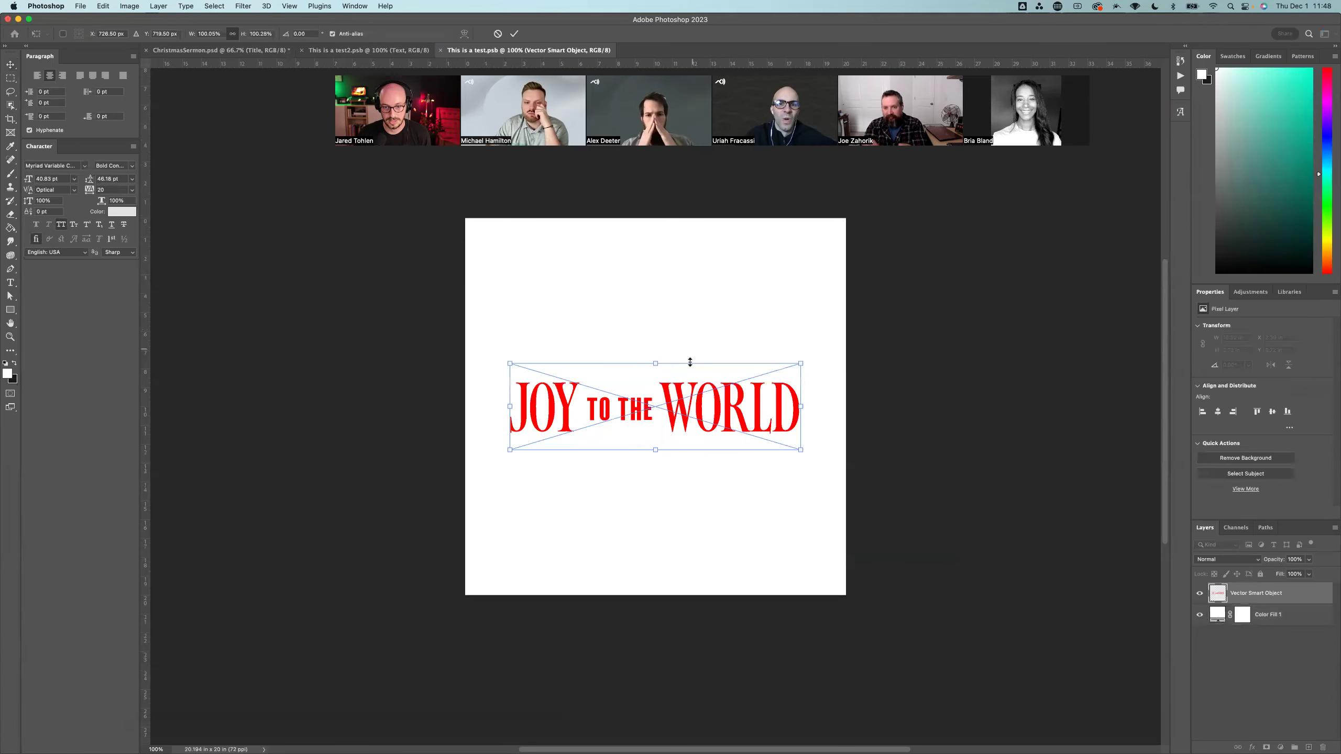
Step: Scale the pasted lockup to about 126% to nearly fill the canvas width, move it slightly up, and save the document
drag(801, 363, 837, 326)
drag(787, 414, 824, 391)
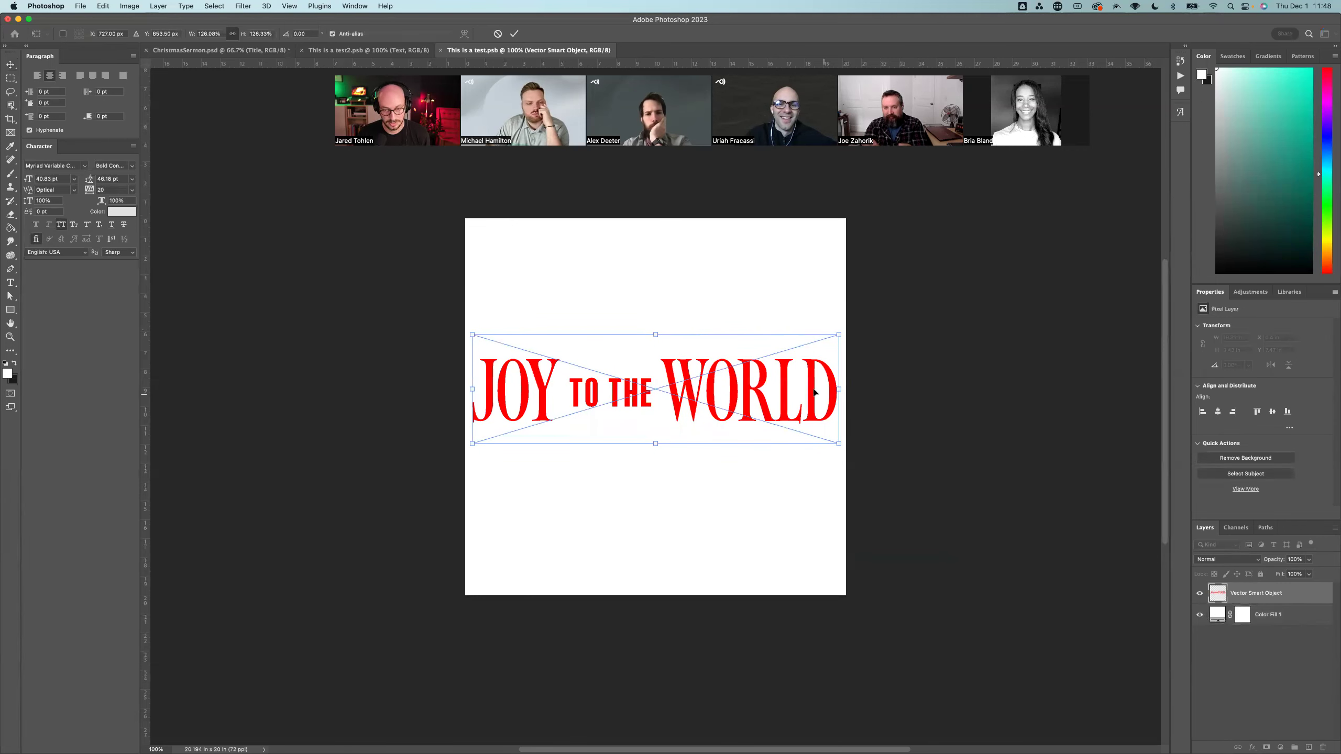
key(Return)
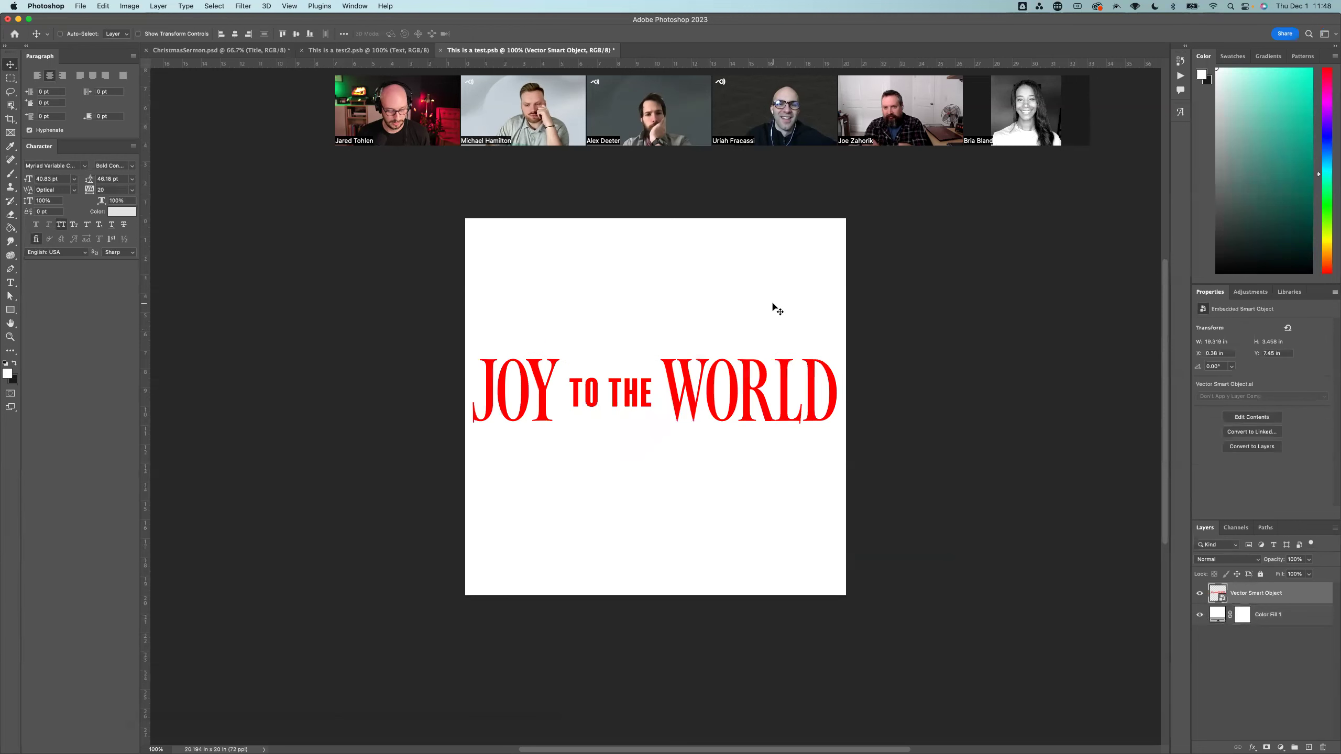
key(super+s)
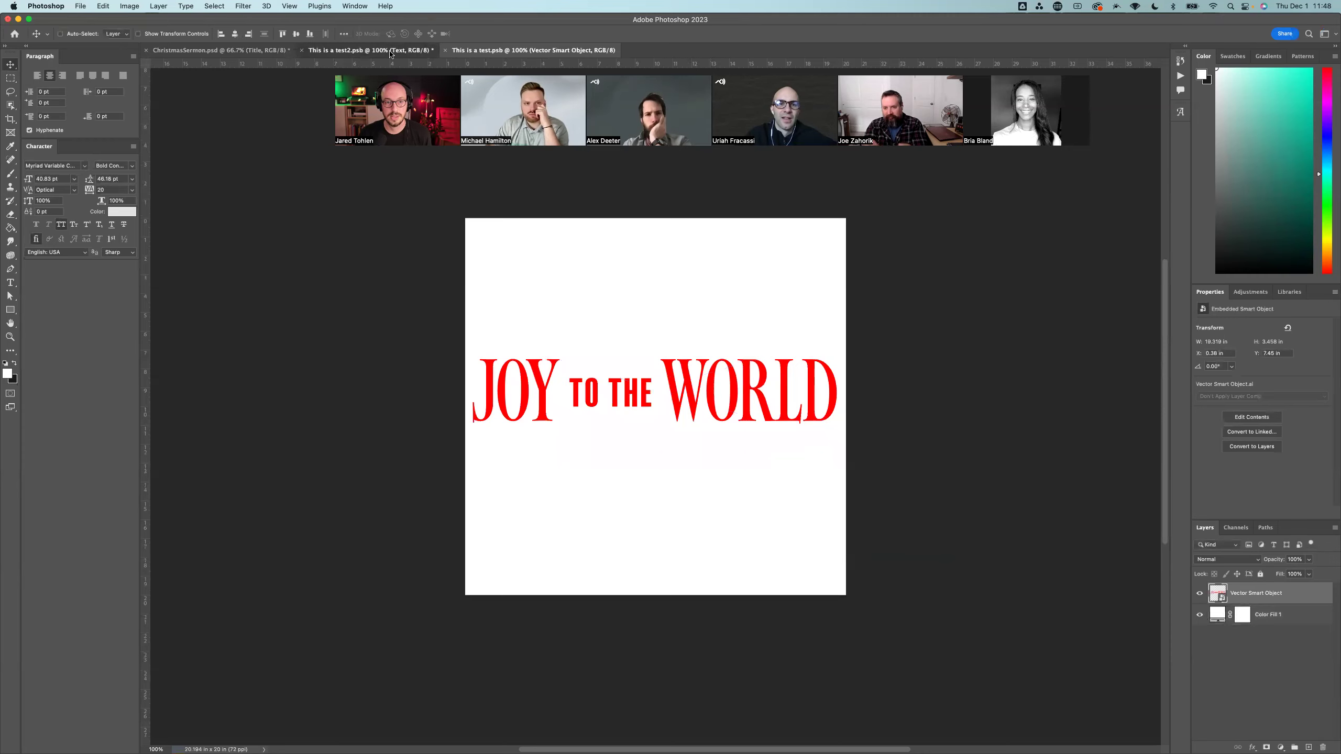
Step: Compare the lockup document with the filtered Text layer in This is a test2.psb, then set that layer's Threshold filter to level 211
click(391, 52)
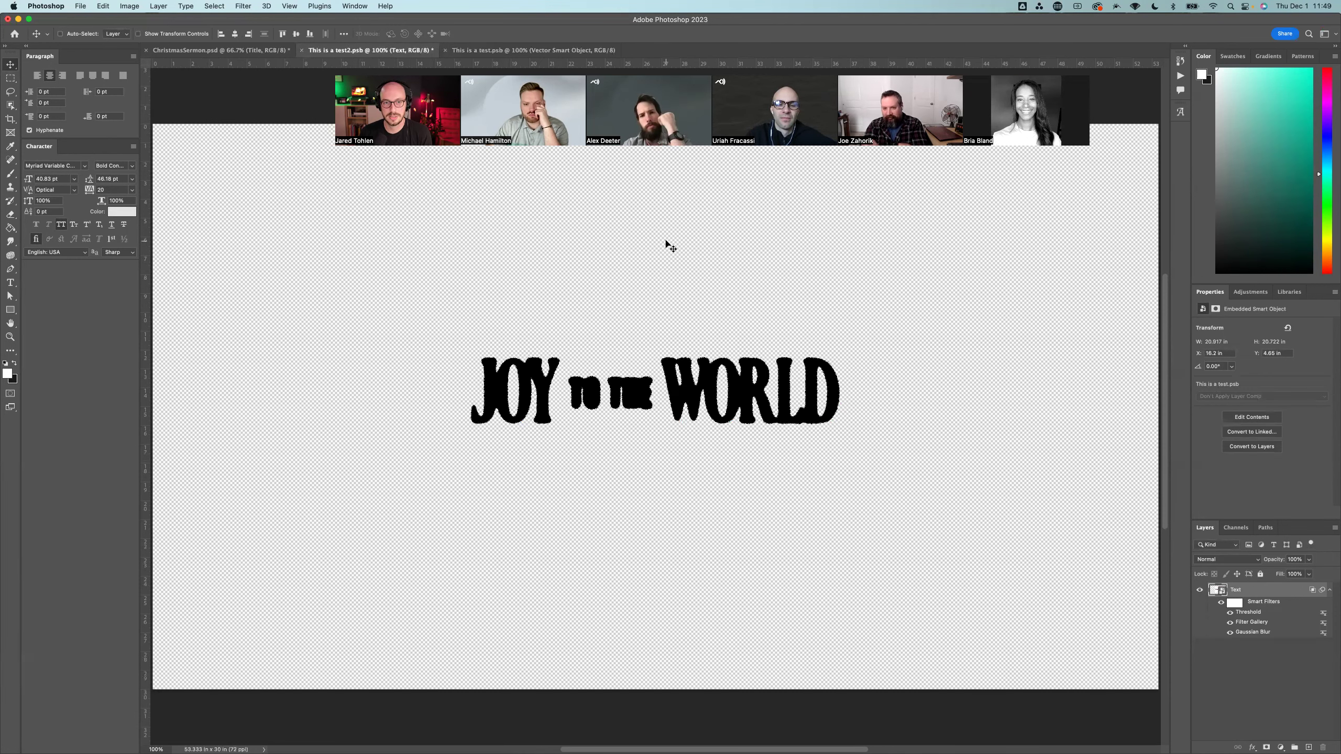
click(530, 51)
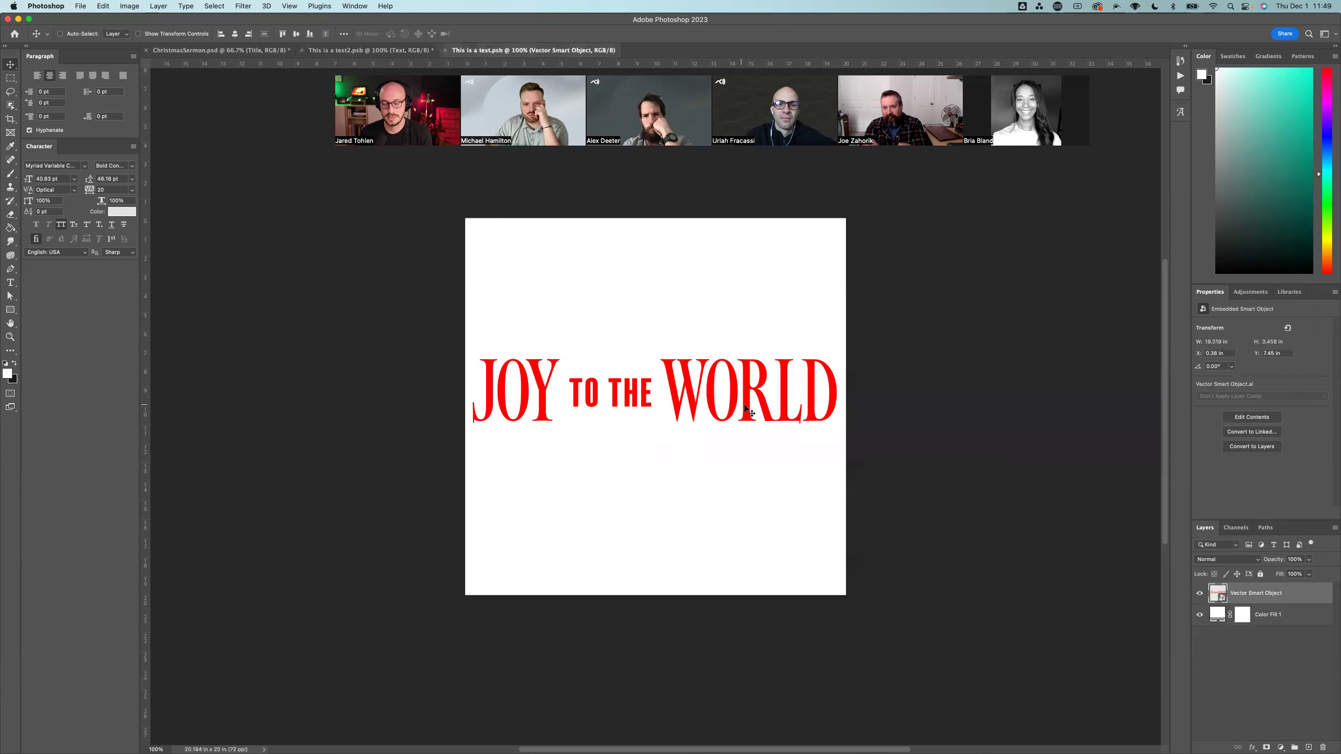
click(376, 50)
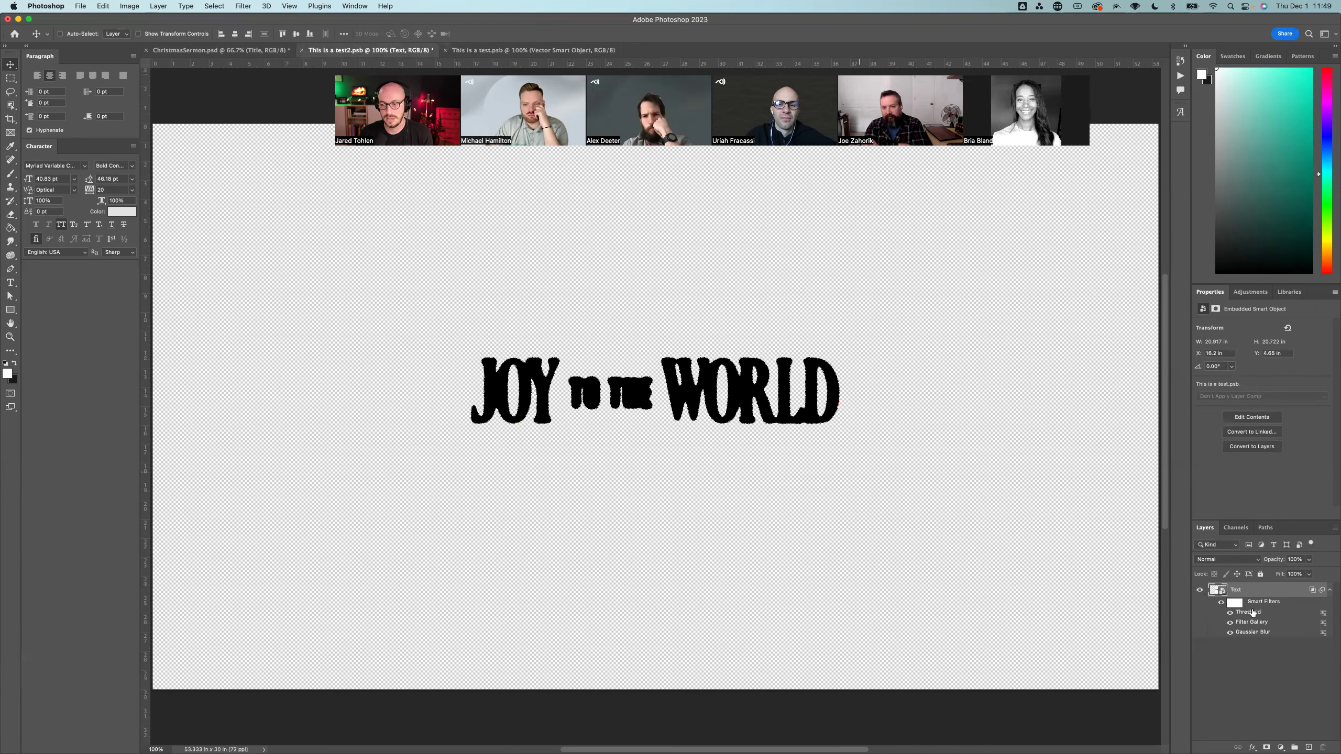
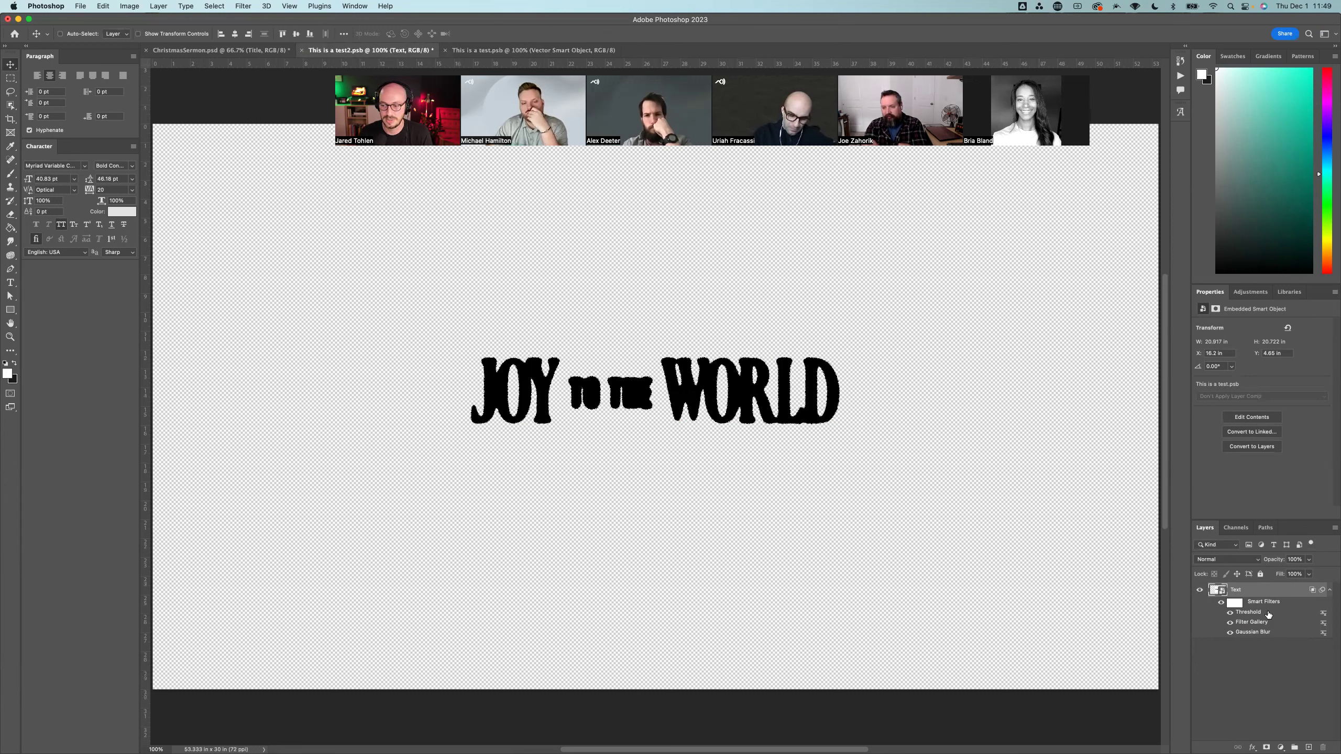
double_click(1234, 614)
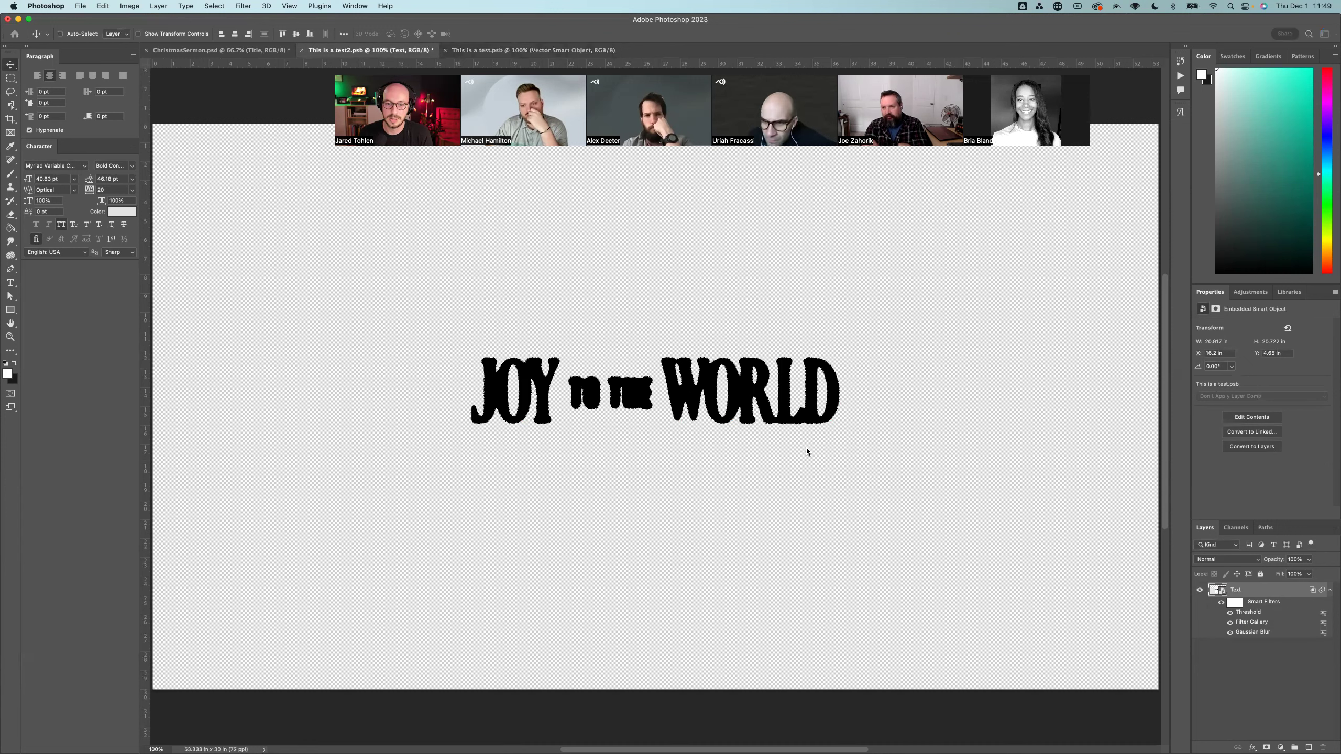
drag(695, 308, 687, 308)
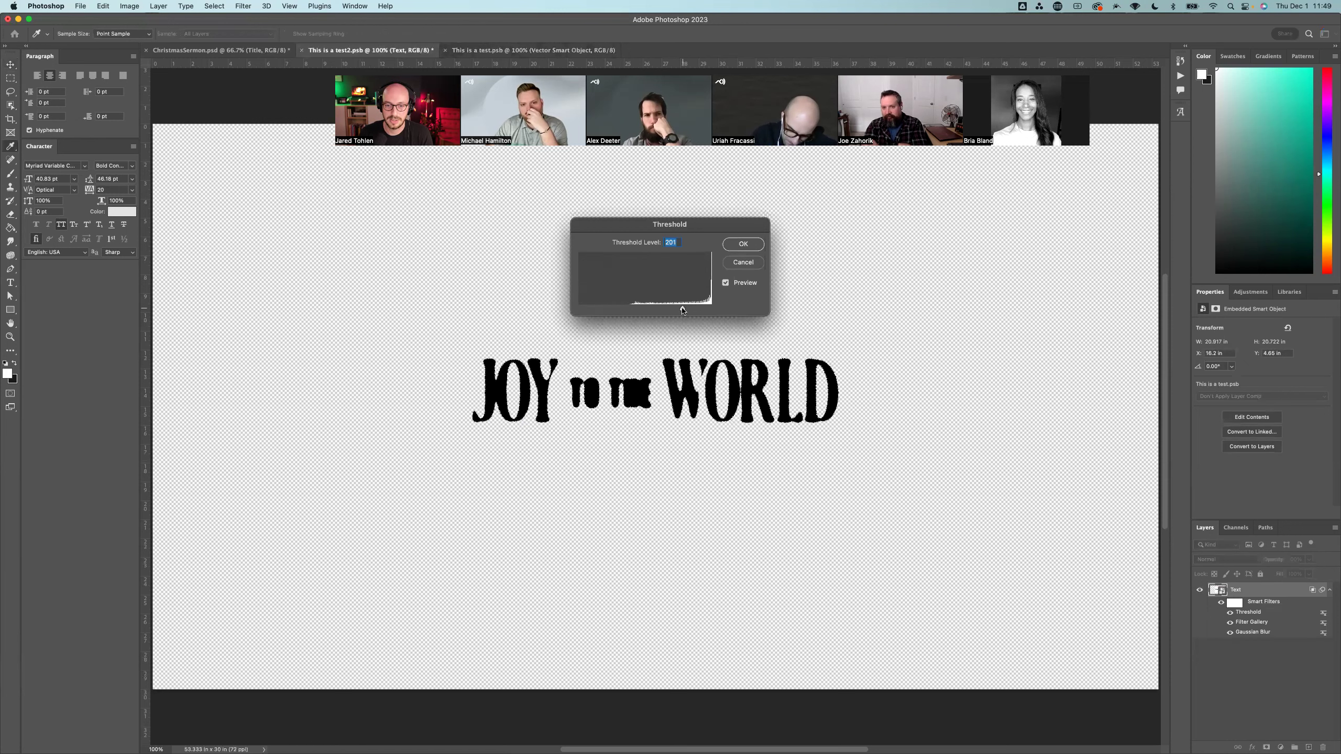
click(750, 245)
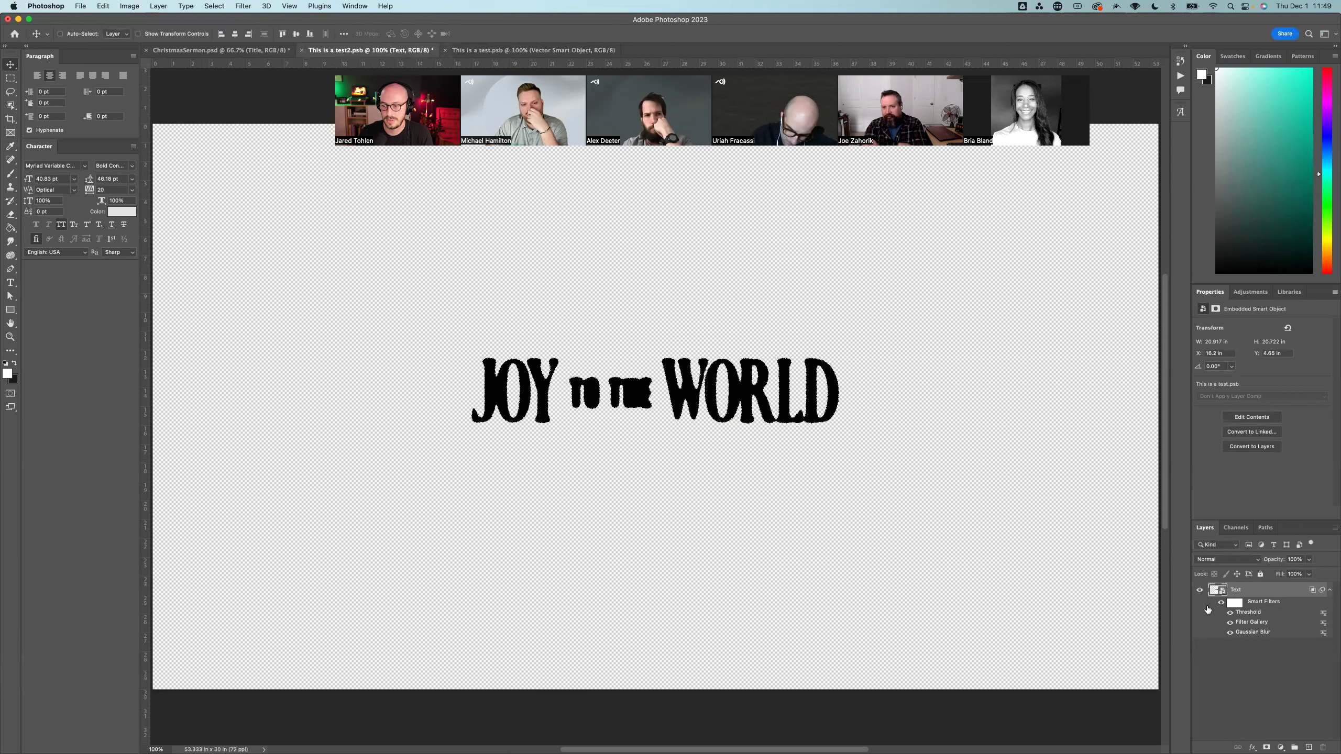
Step: Reduce the radius of the Text layer's Gaussian Blur smart filter to 1.9 pixels
double_click(1252, 632)
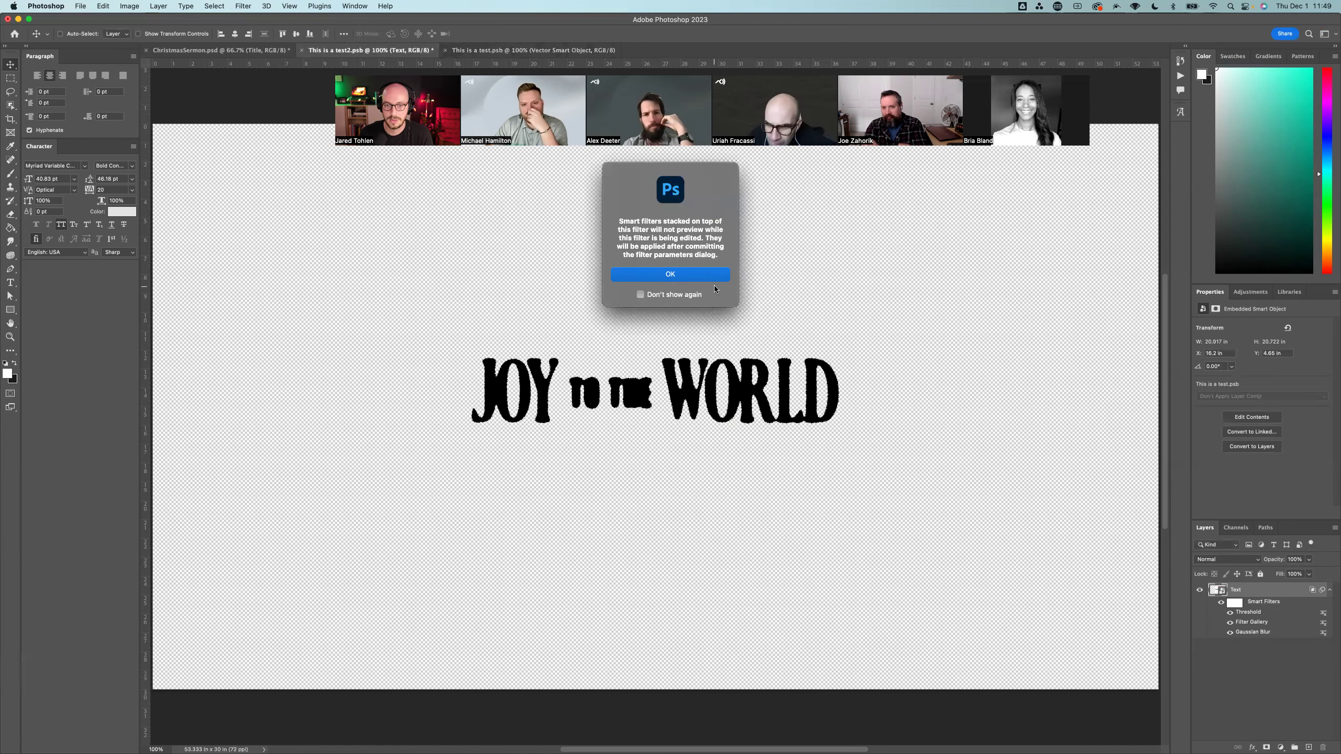
click(713, 274)
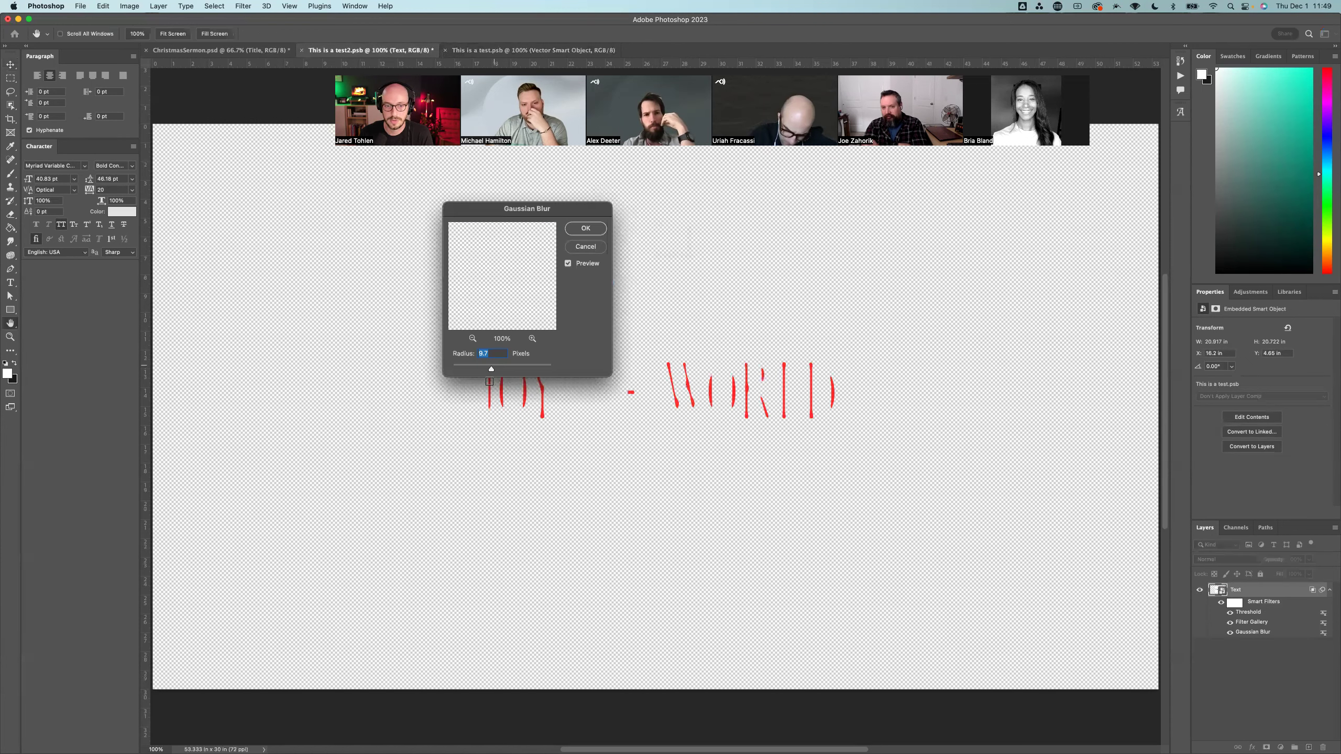
drag(491, 369, 458, 370)
click(588, 228)
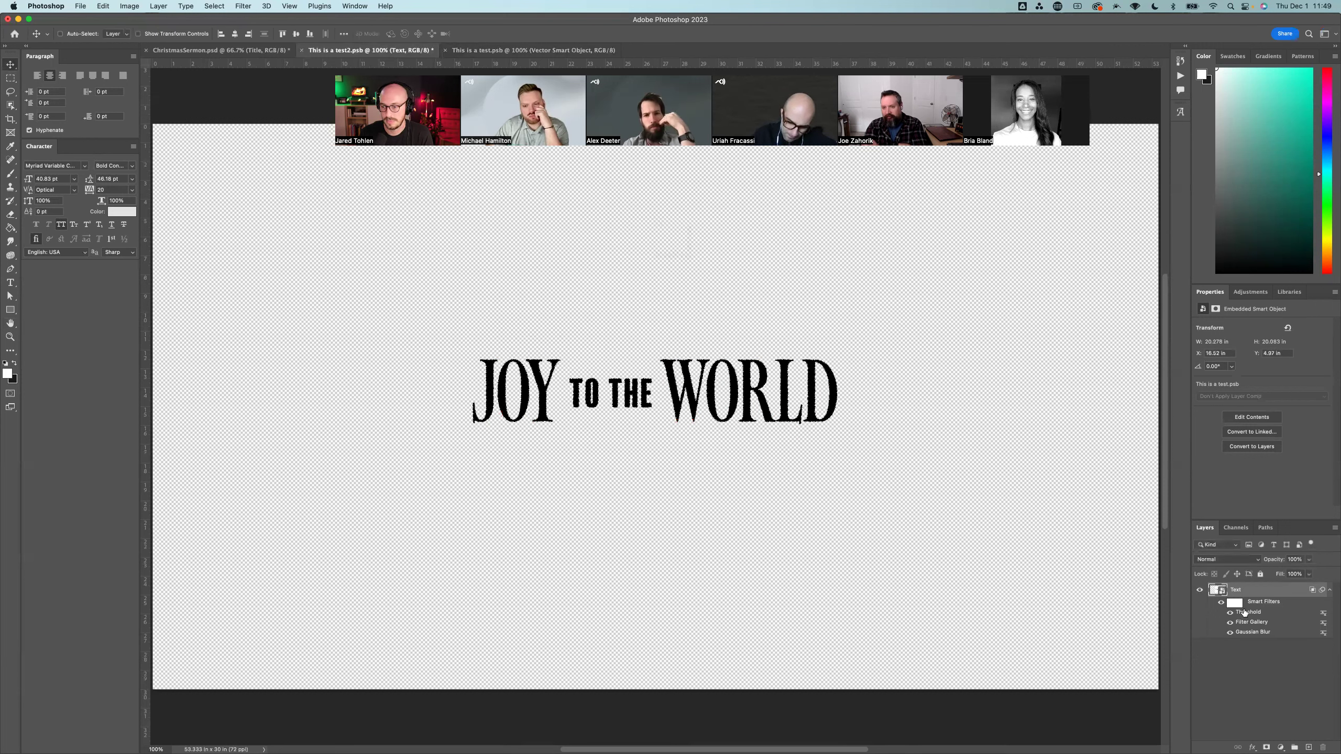
double_click(1250, 632)
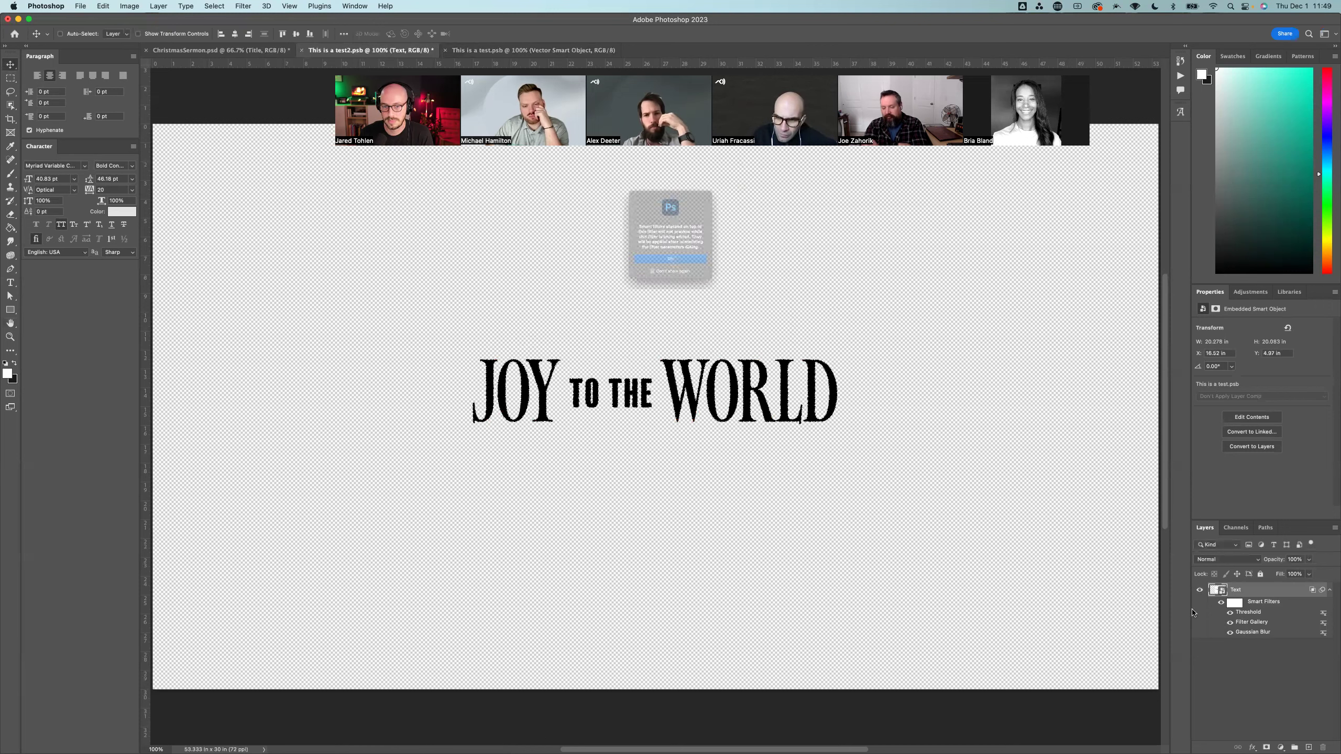
click(668, 275)
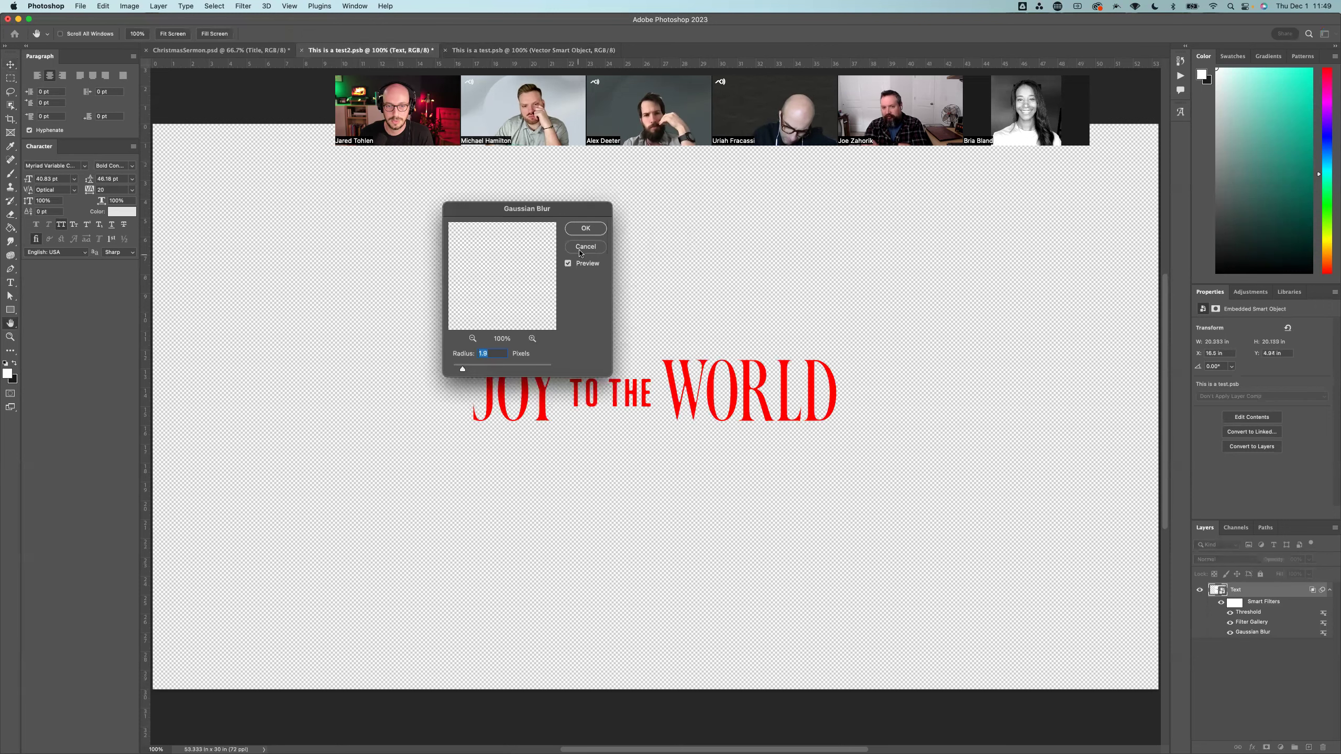
click(586, 228)
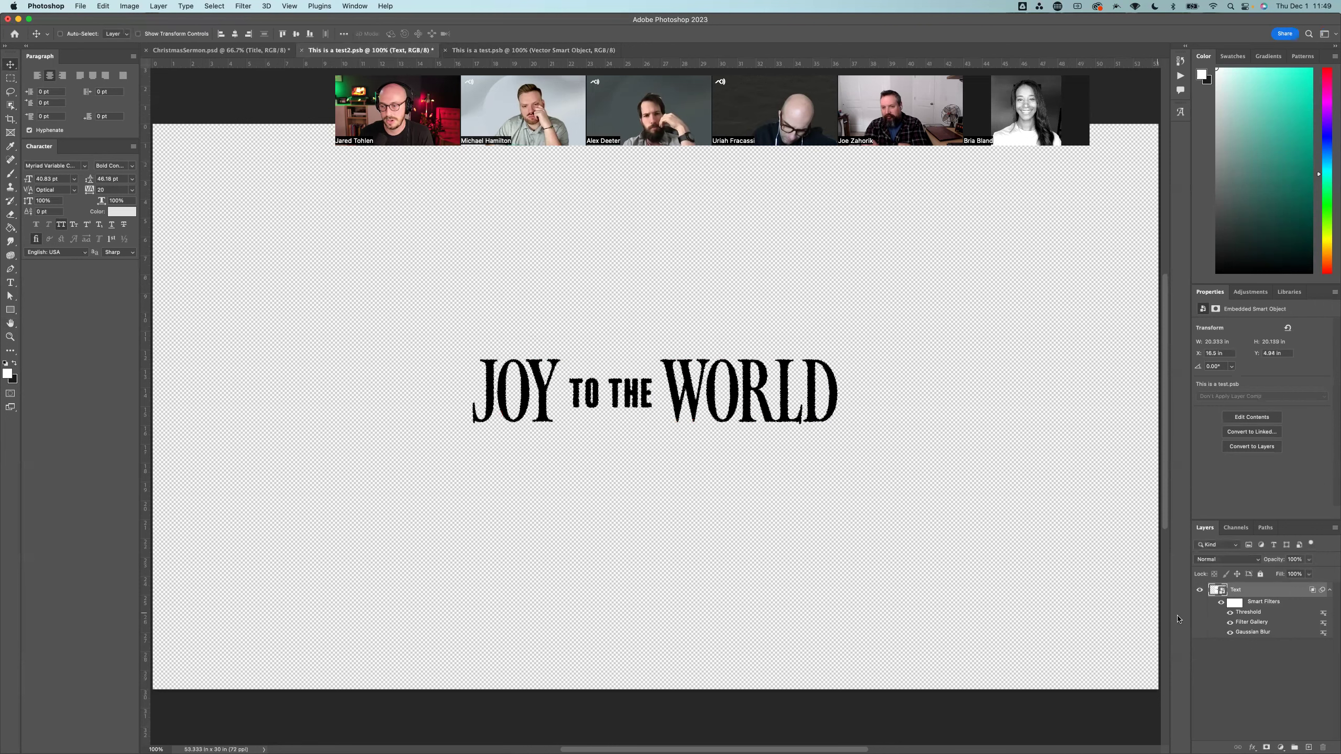
Step: Review the Spatter settings in the Text layer's Filter Gallery and compare the lettering with the Threshold filter off and on
double_click(1253, 622)
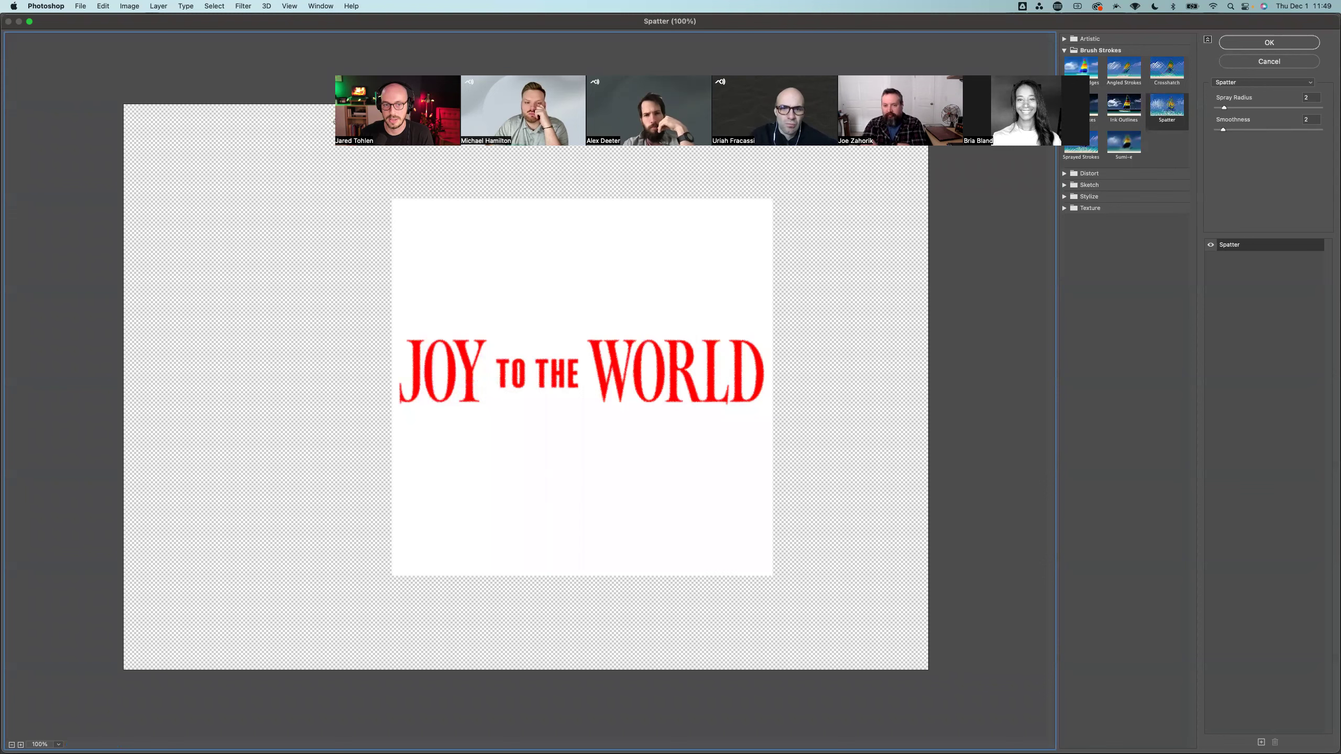
click(1282, 44)
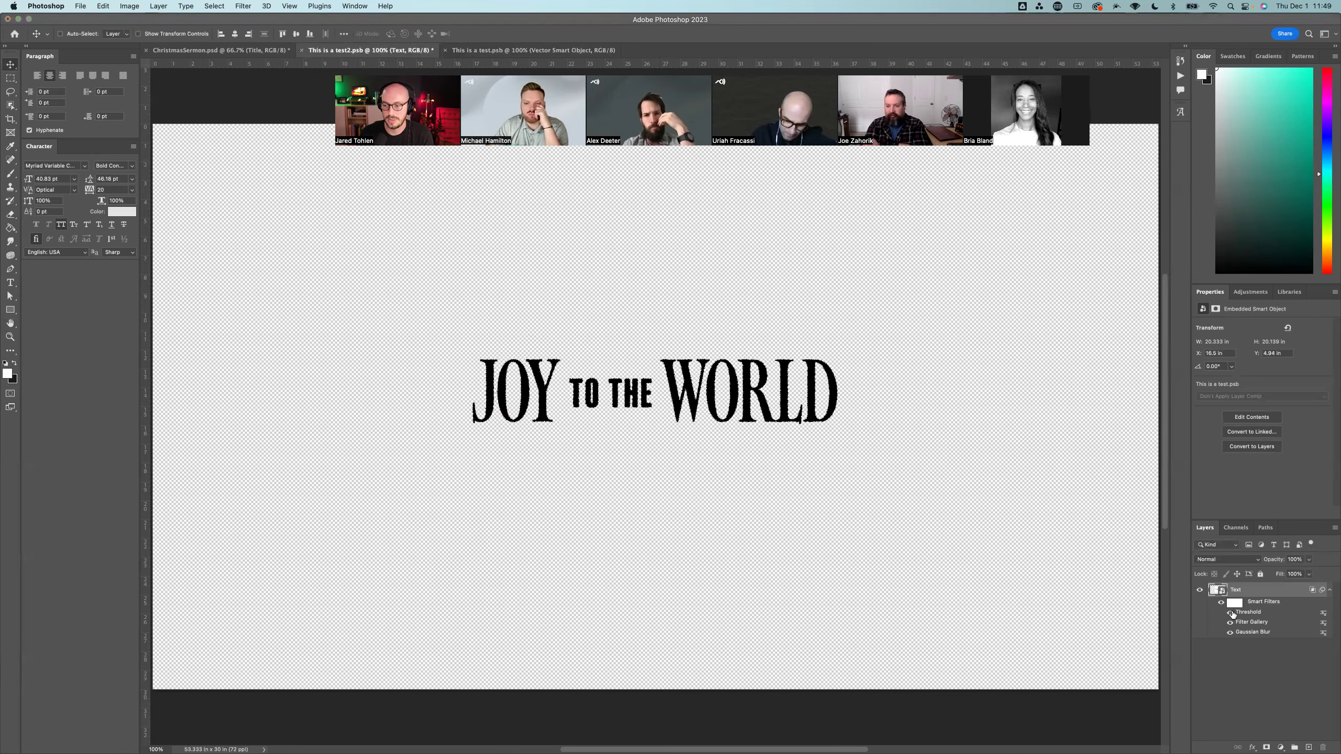
click(1230, 613)
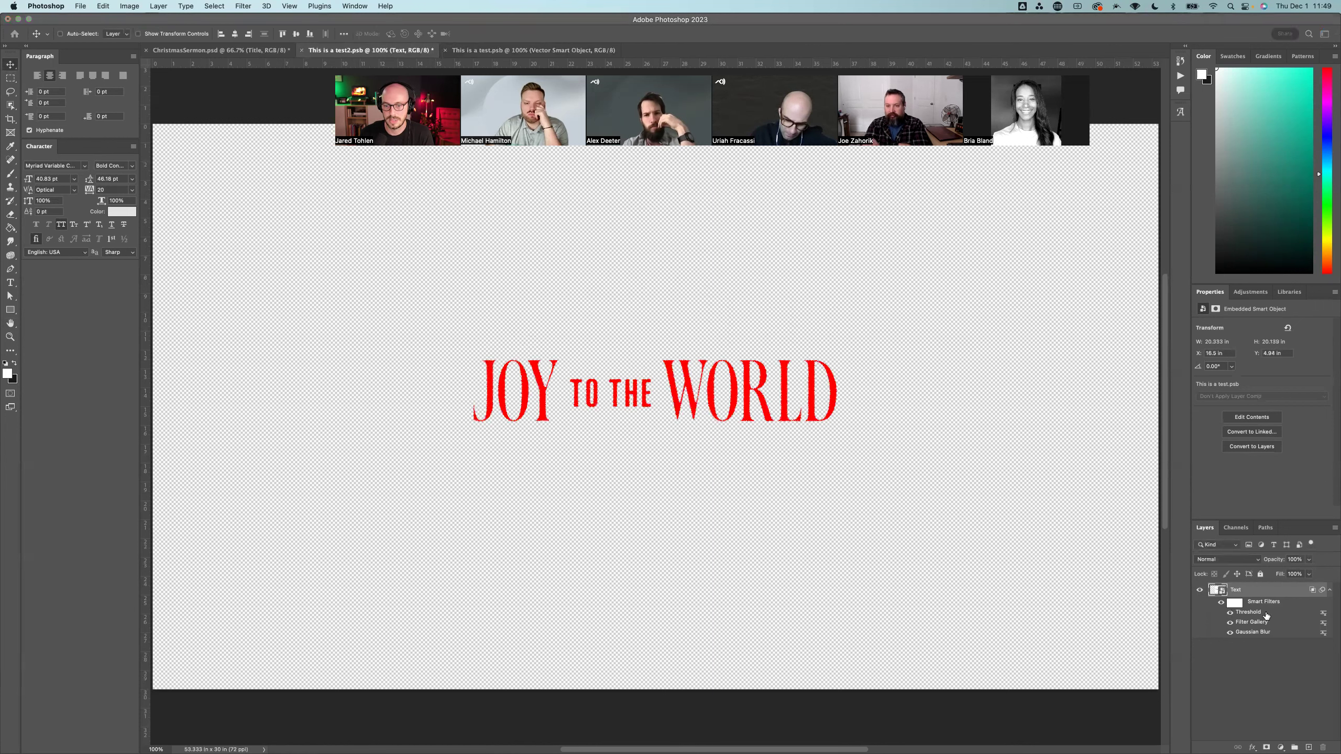
click(1230, 613)
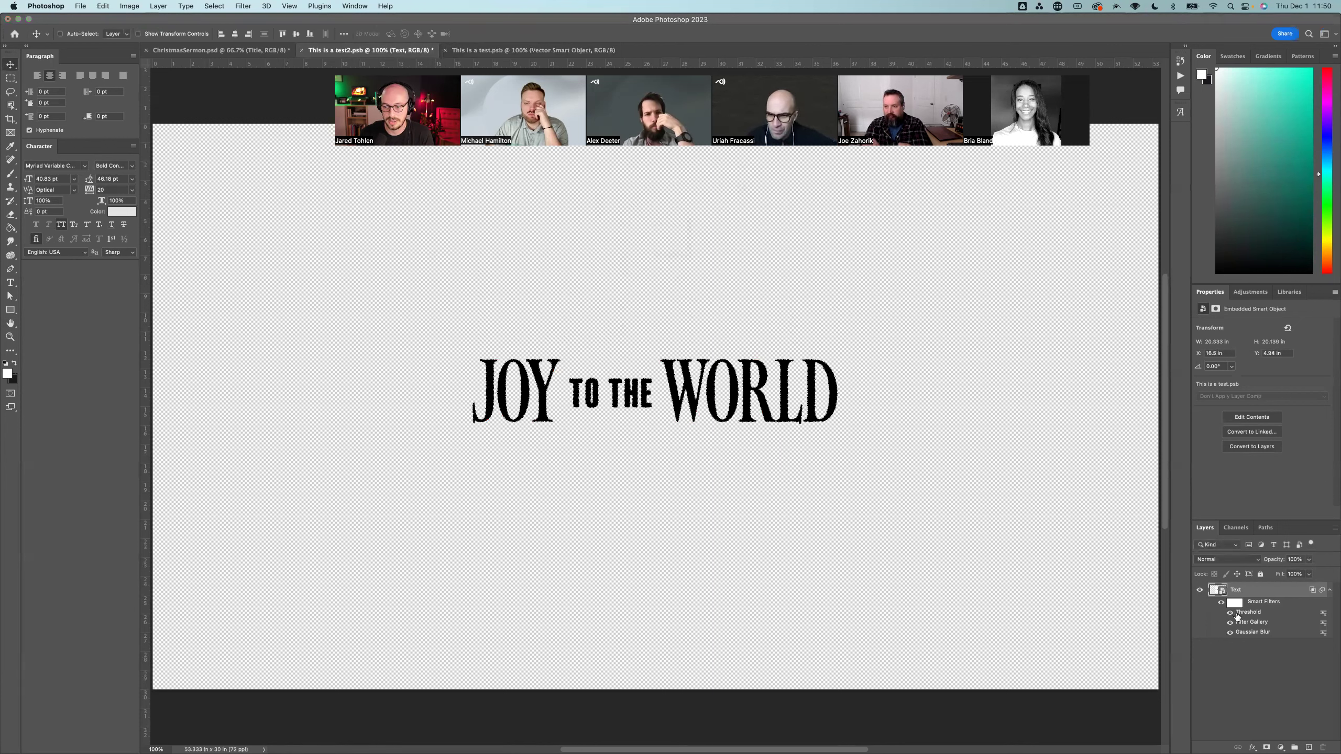
Step: Set the Text layer's Threshold filter to level 228 and save the smart object document
double_click(1240, 612)
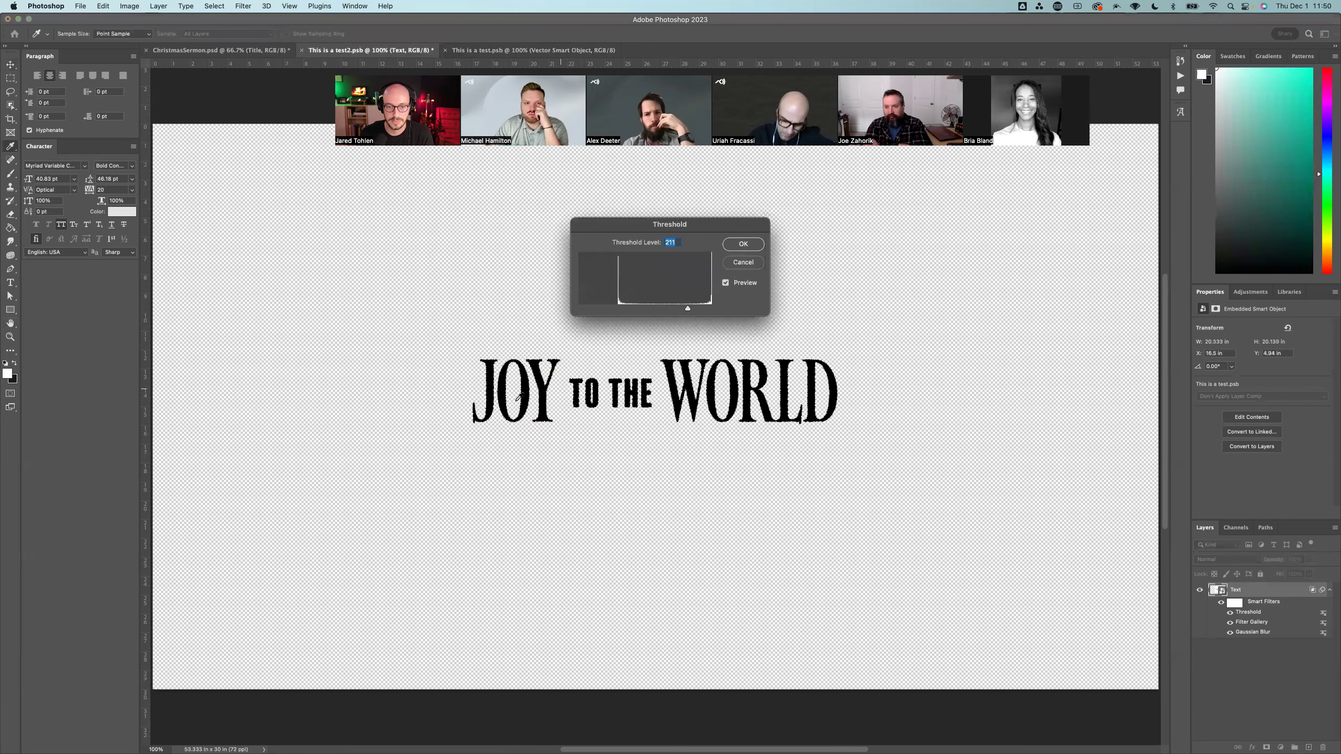
mouse_move(690, 308)
mouse_down()
mouse_move(701, 308)
mouse_move(647, 311)
mouse_move(725, 314)
mouse_move(698, 312)
mouse_up()
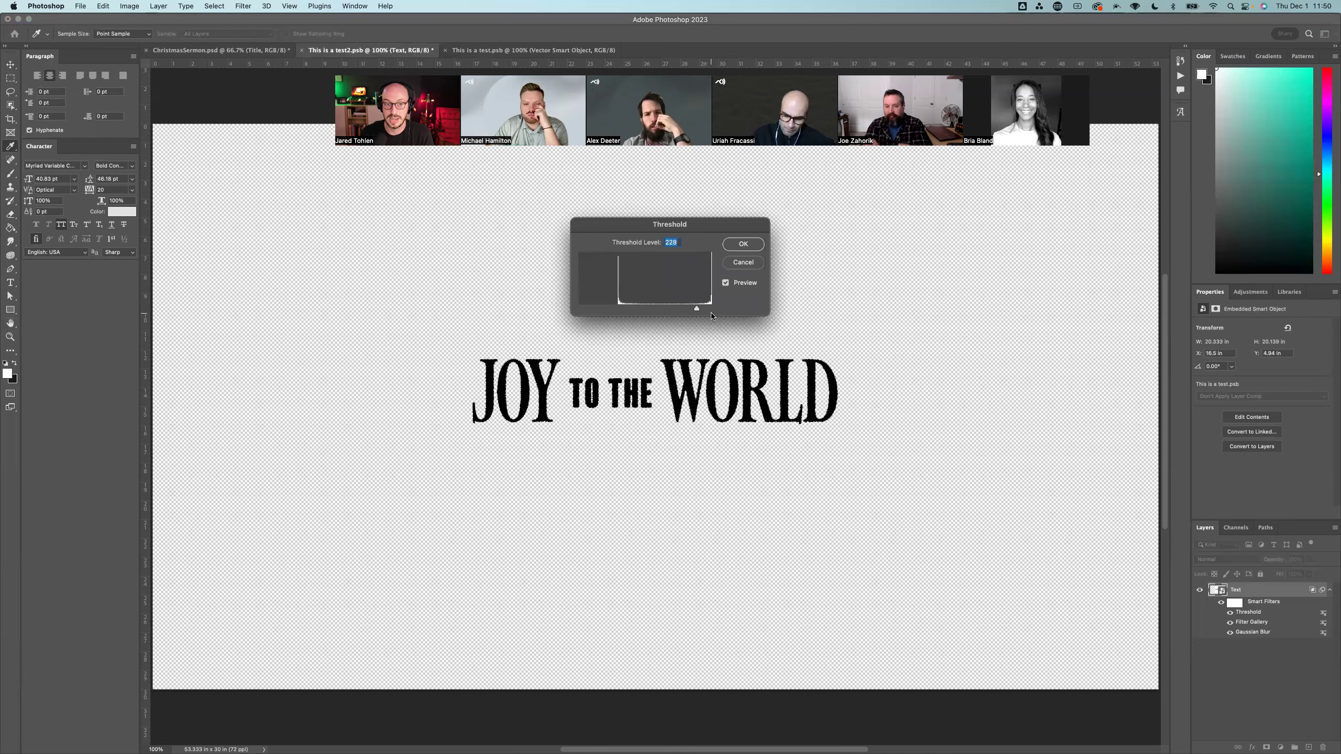
click(734, 244)
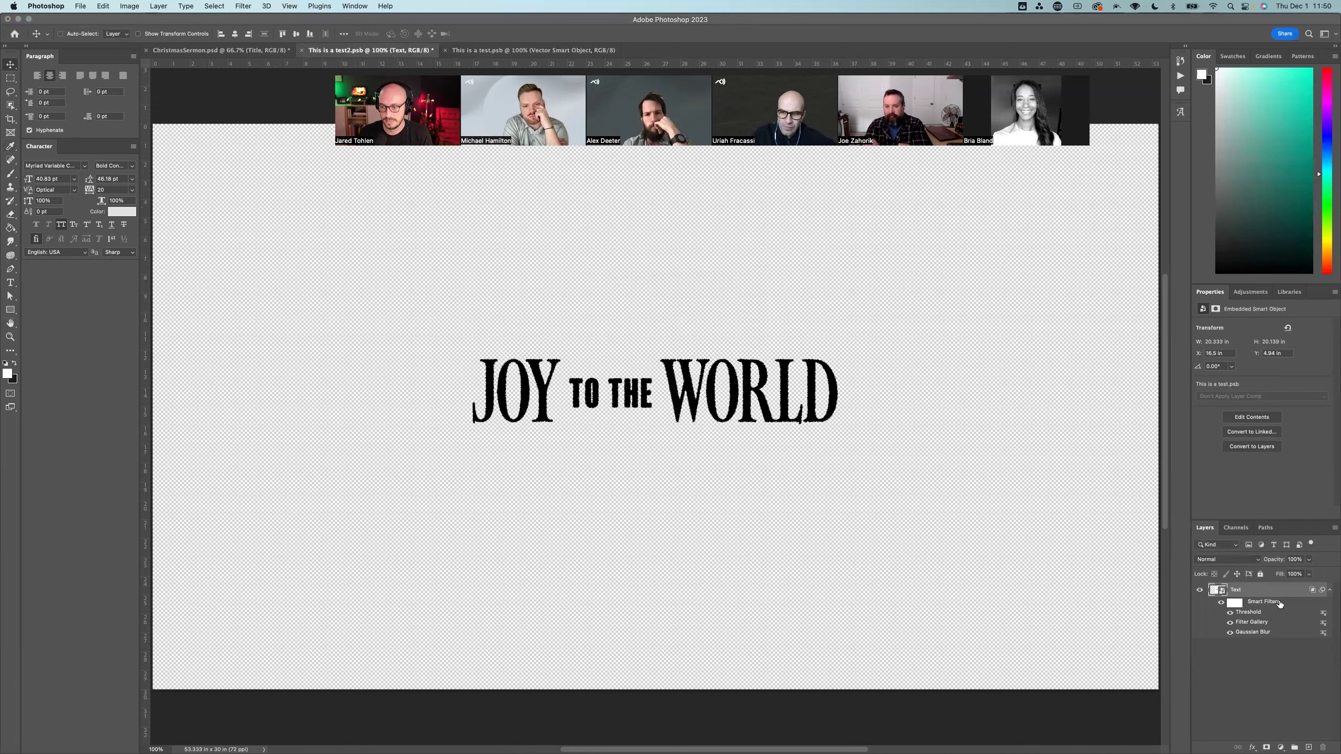
key(super+s)
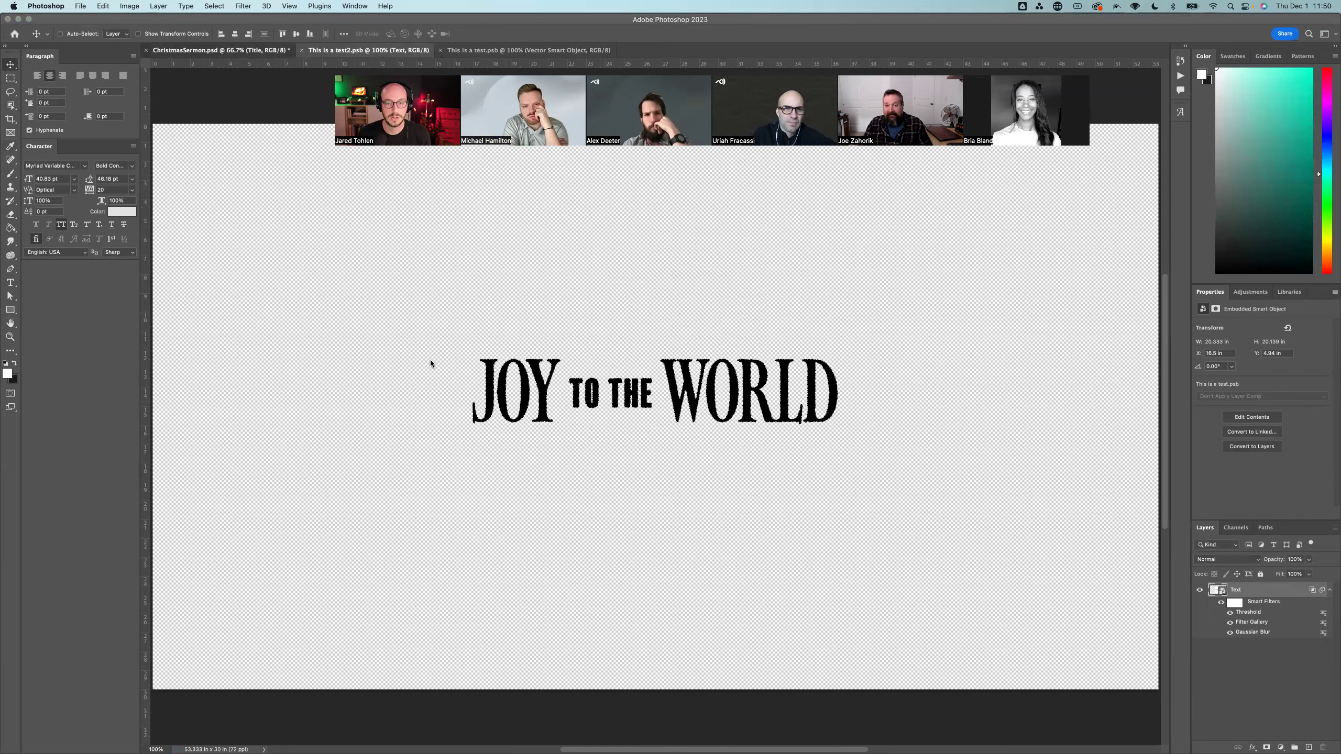
Step: Scale the Title layer in ChristmasSermon.psd proportionally about its centre to about 162%
key(ctrl+shift+Tab)
key(super+t)
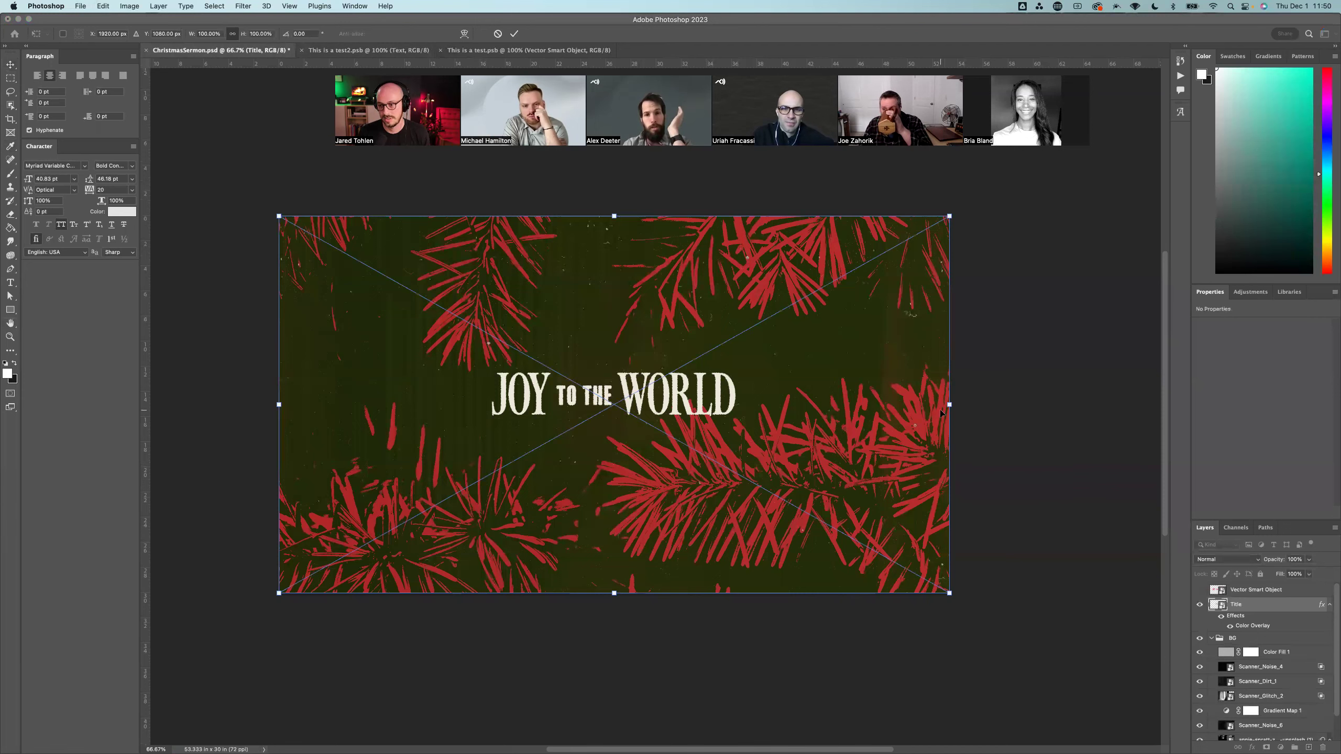
drag(950, 404, 1156, 404)
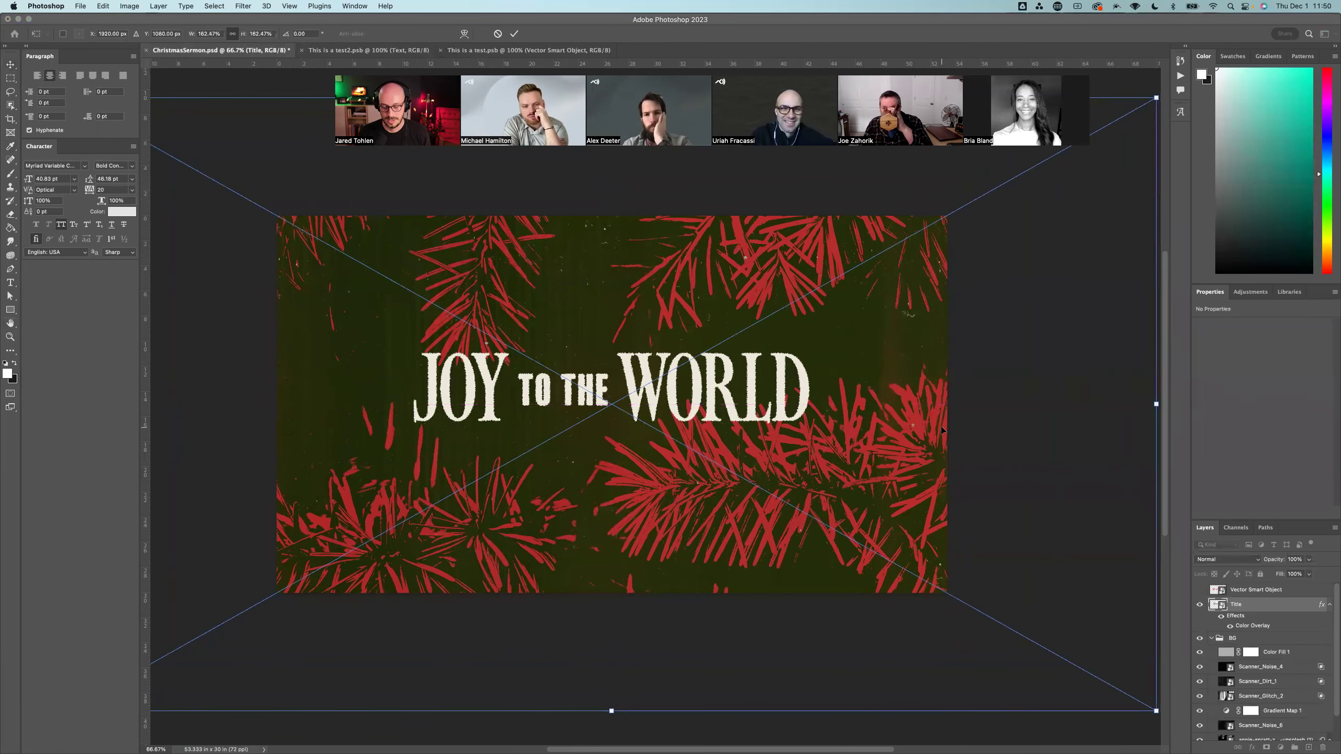
key(Return)
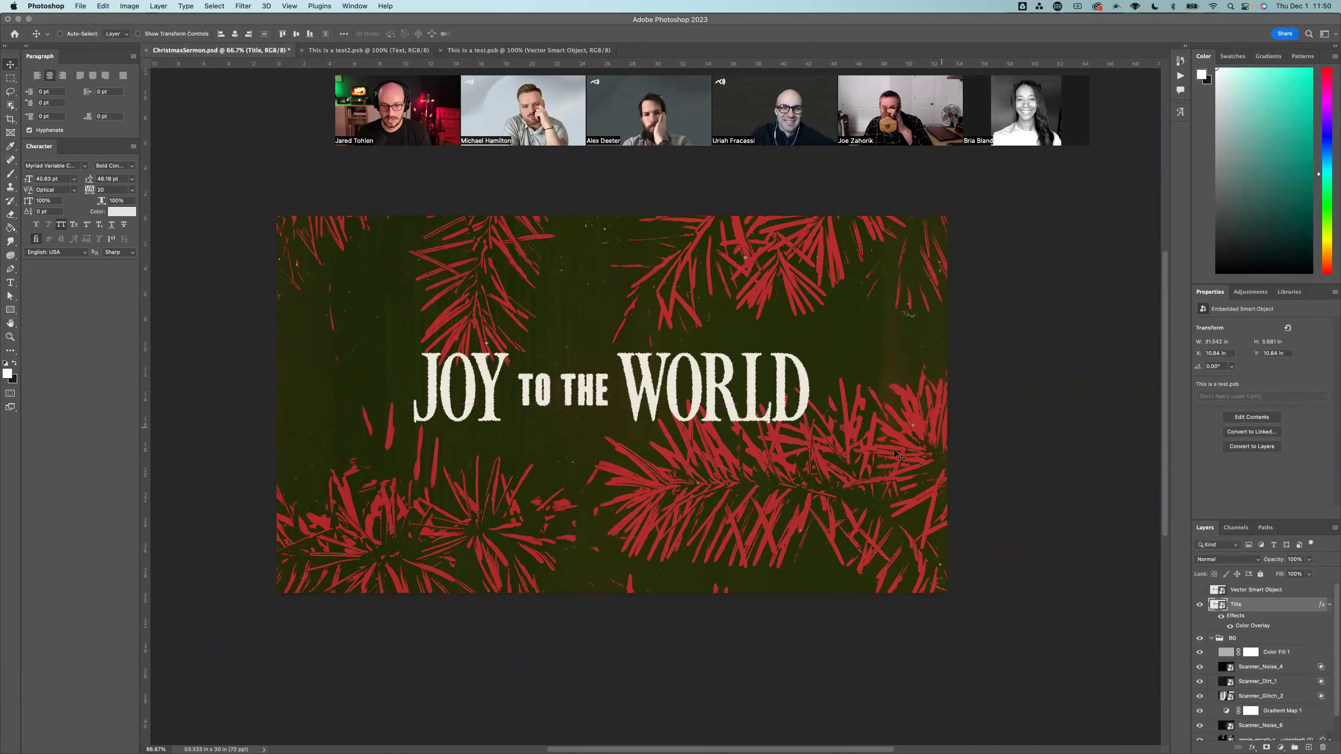
Step: Check the Title layer's Color Overlay settings and compare the title with the overlay off and on
double_click(1265, 627)
click(530, 322)
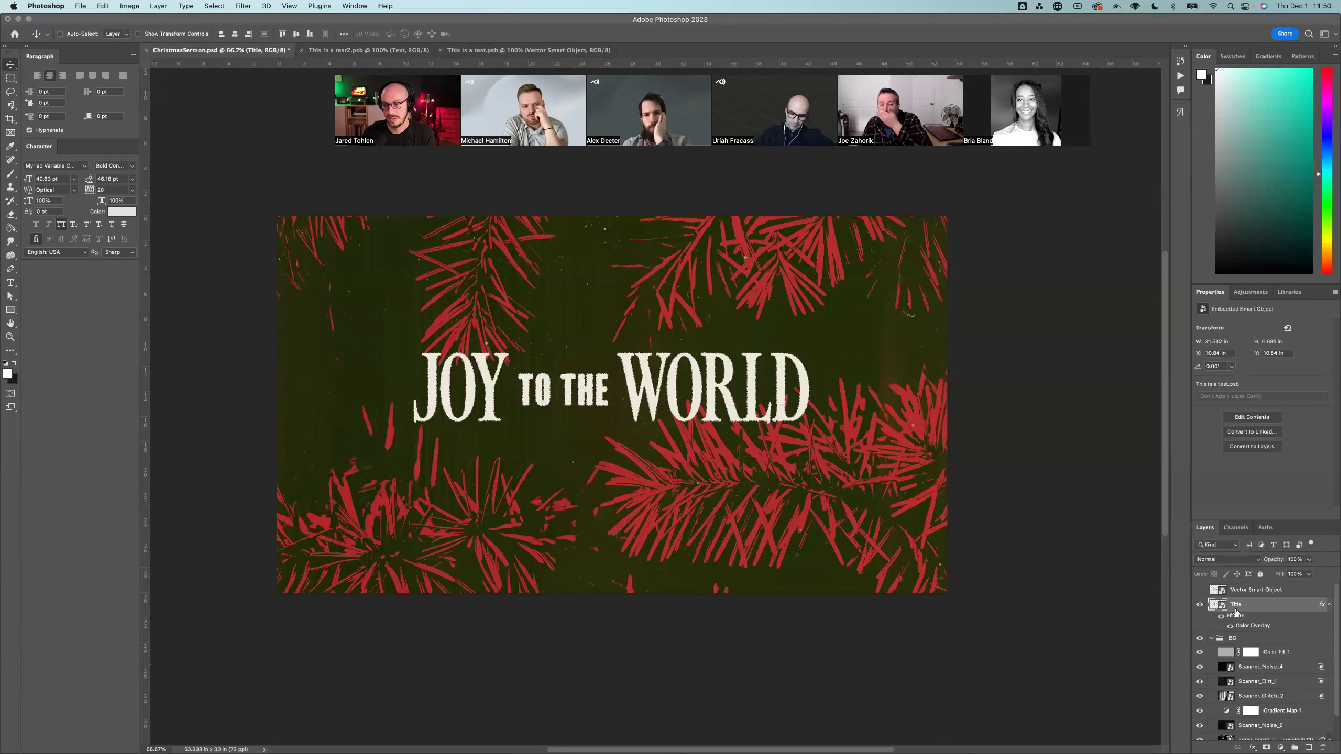
click(1230, 627)
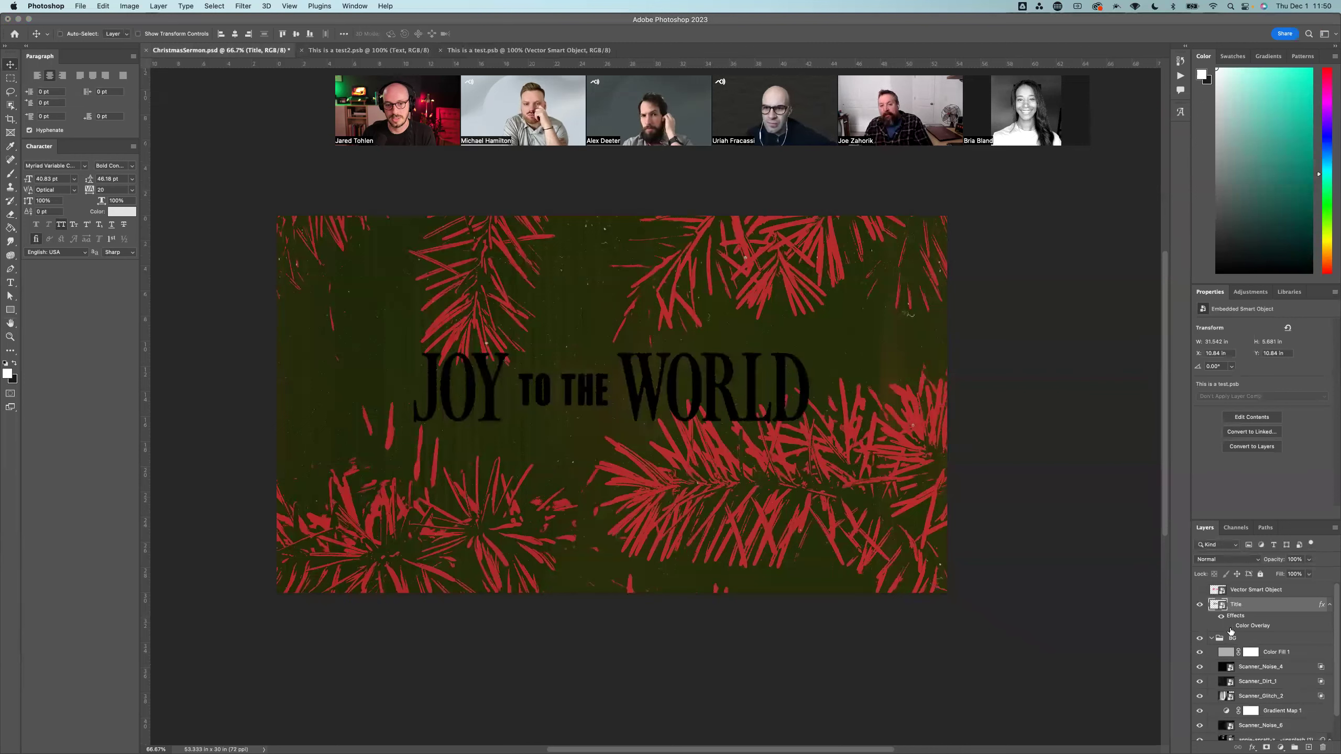
click(1230, 628)
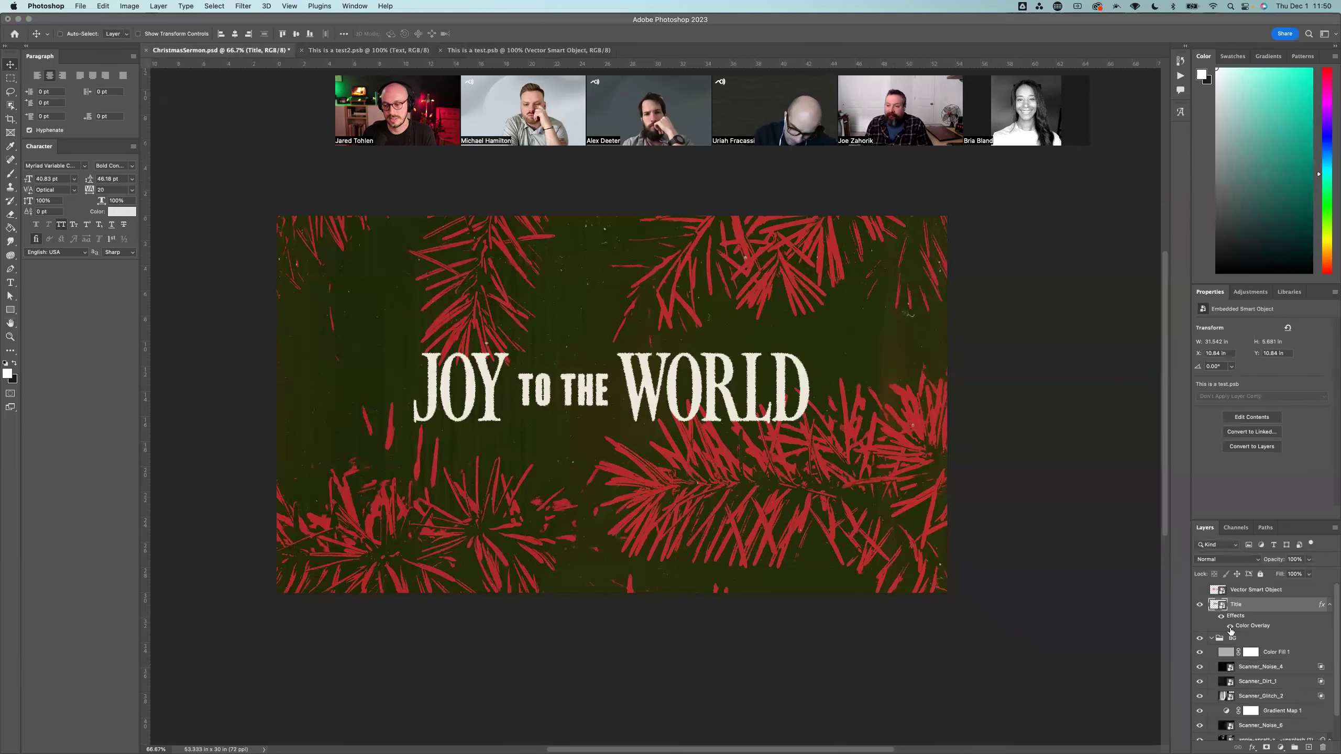
key(ctrl+Tab)
key(ctrl+shift+Tab)
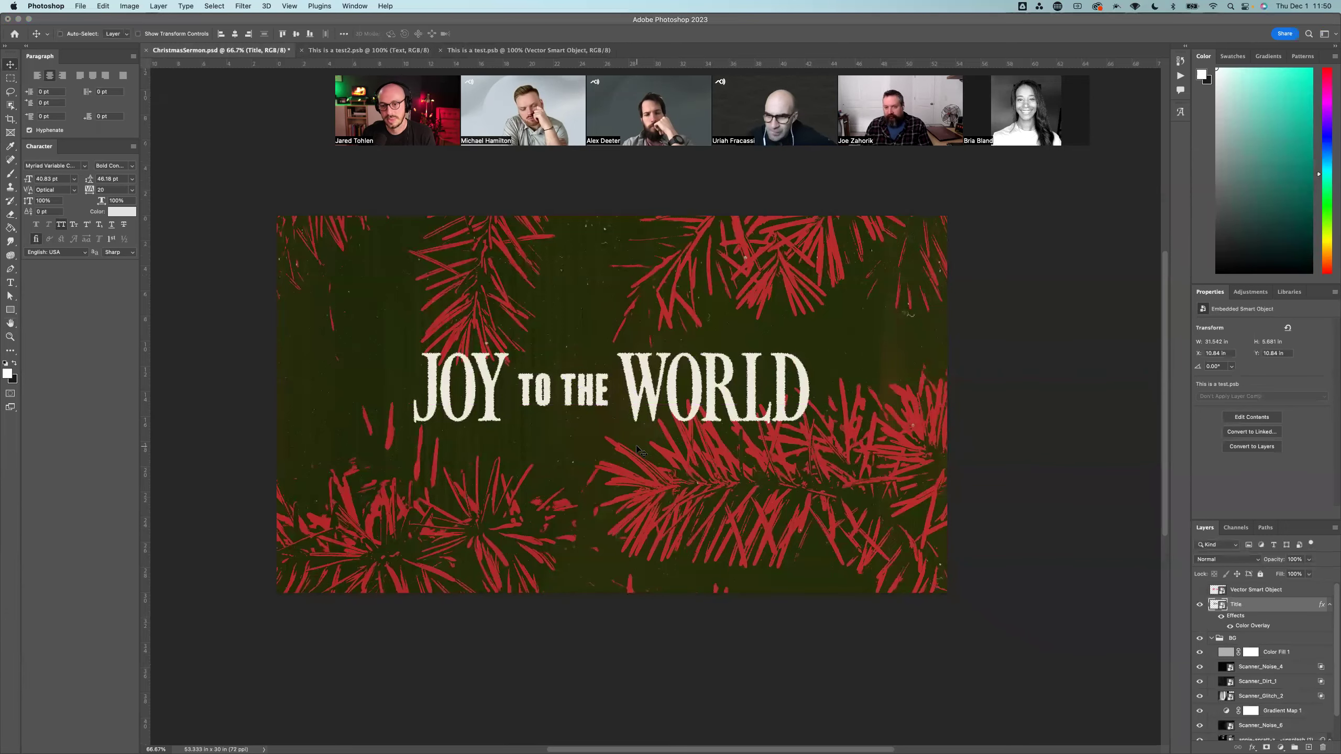
Step: Enlarge the Title layer further about its centre to about 193% scale
key(super+t)
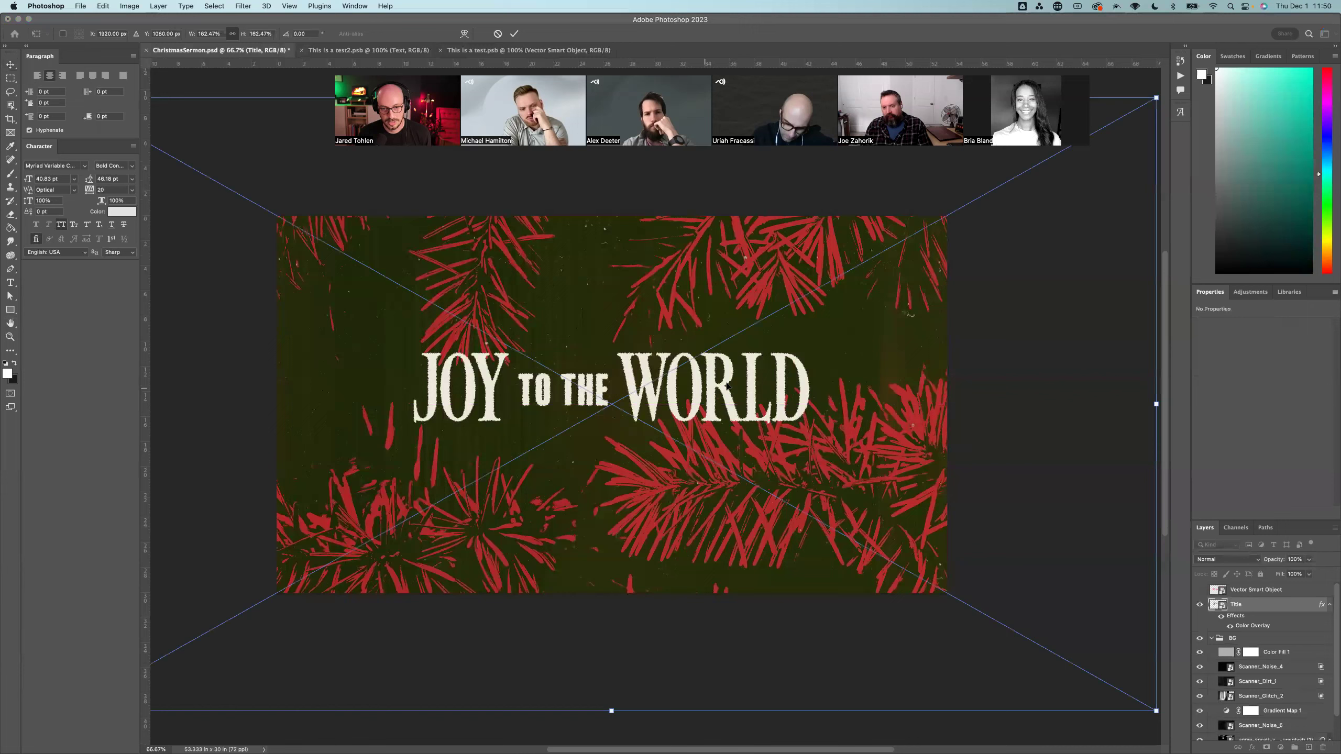
drag(1152, 403, 1107, 405)
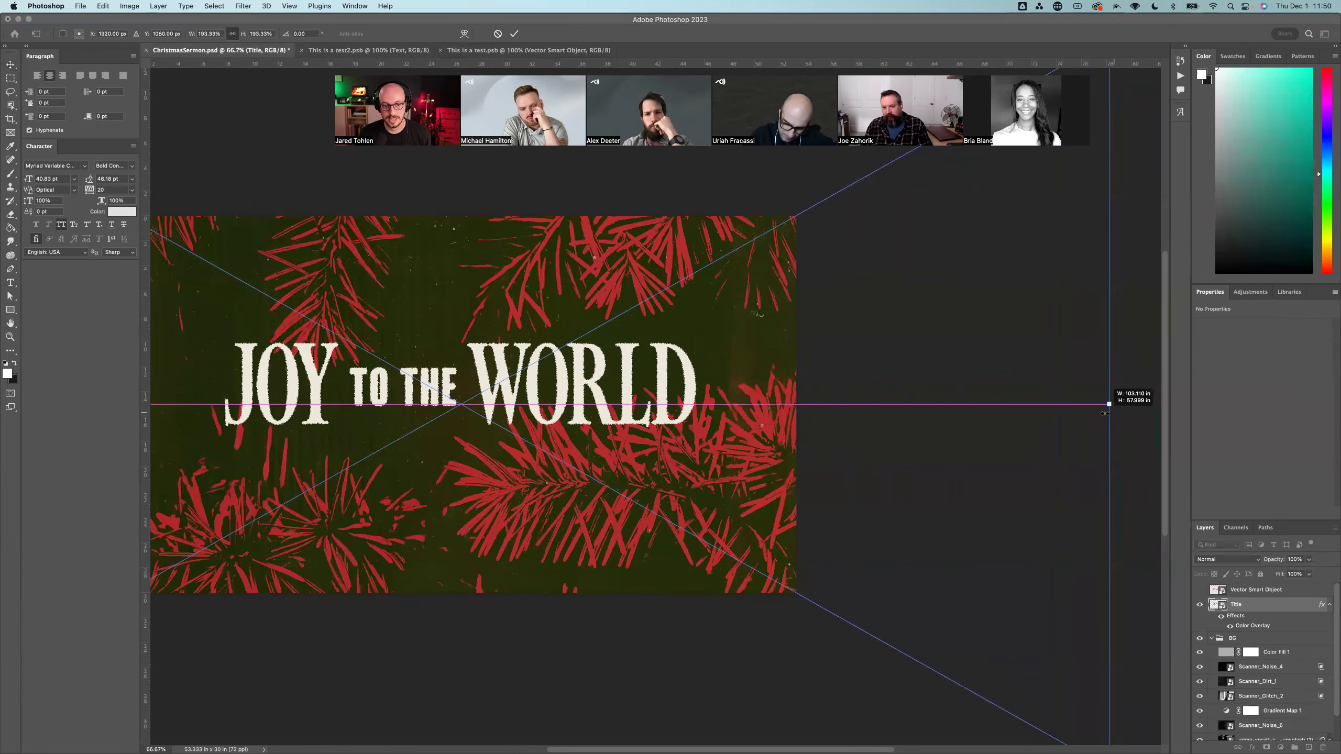
key(Return)
scroll(467, 446, left, 10)
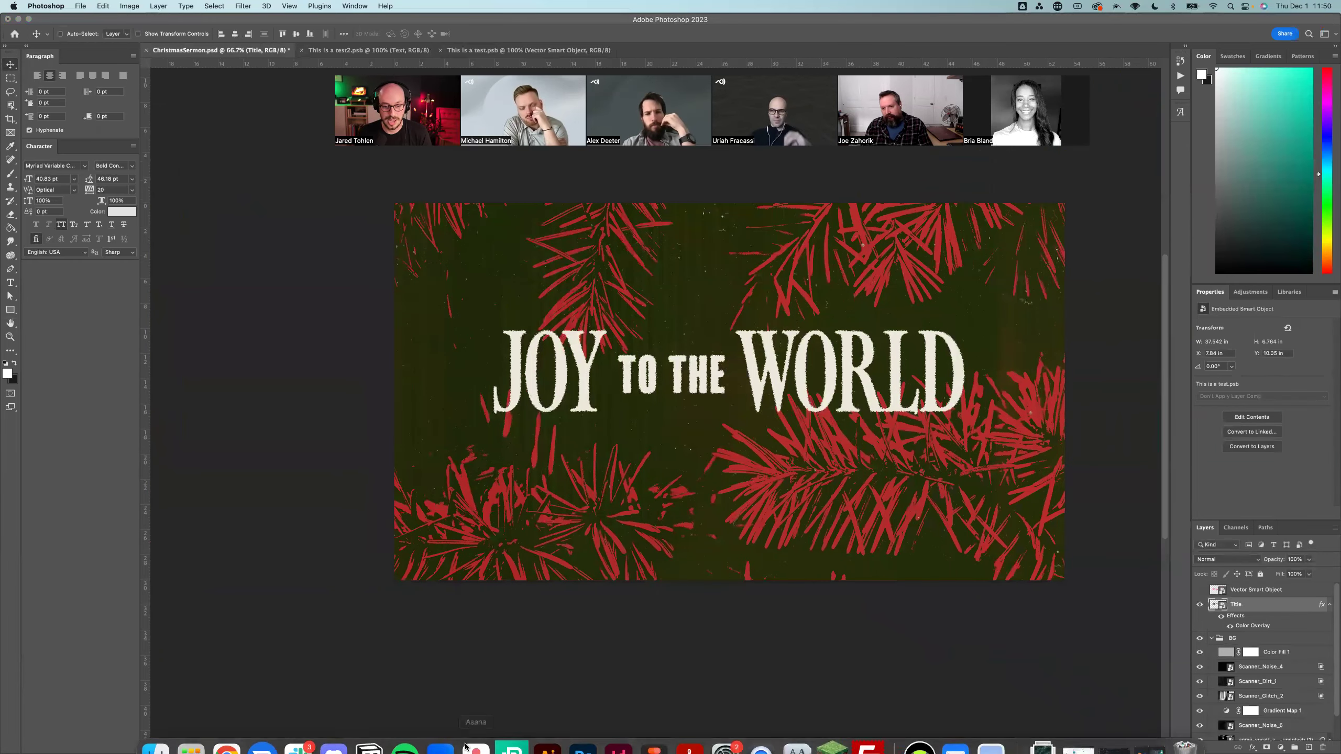
Step: Reopen the Vector Smart Object from This is a test.psb in Illustrator, replacing the older open copy, and select the lockup text
click(561, 738)
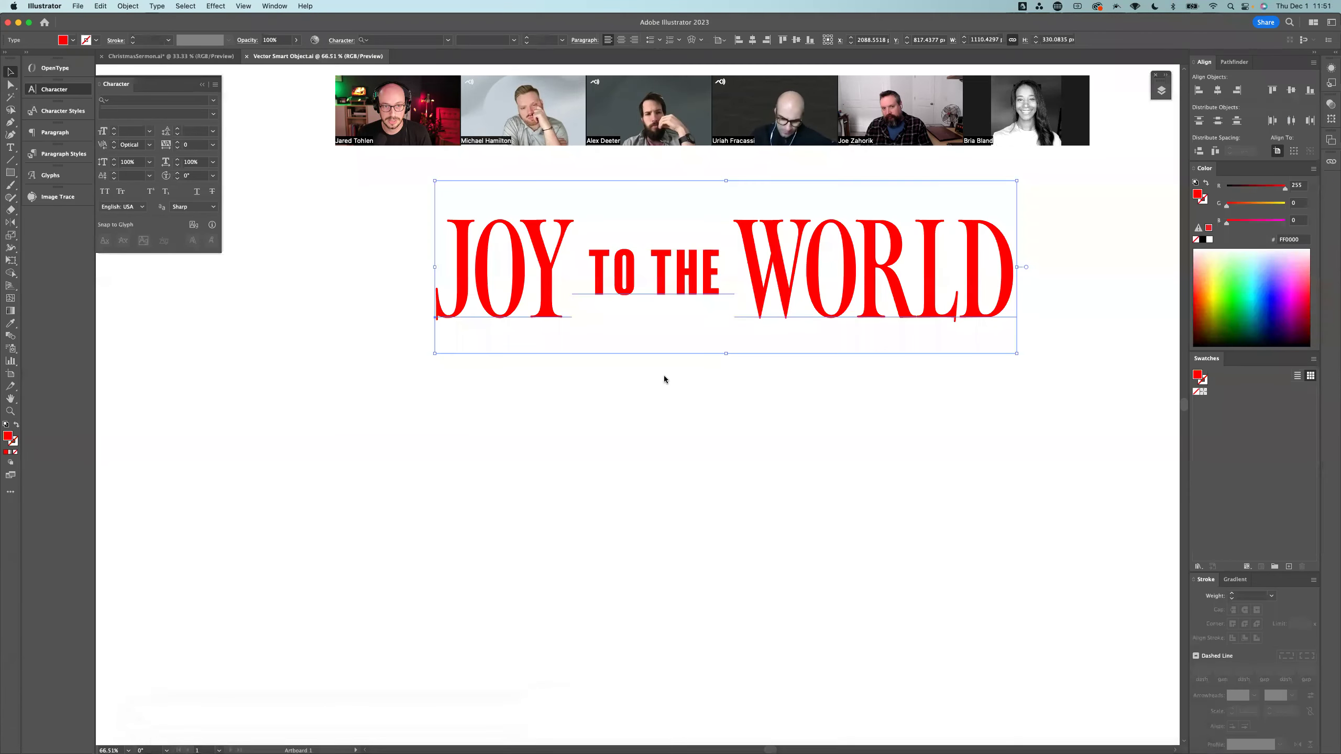
click(684, 453)
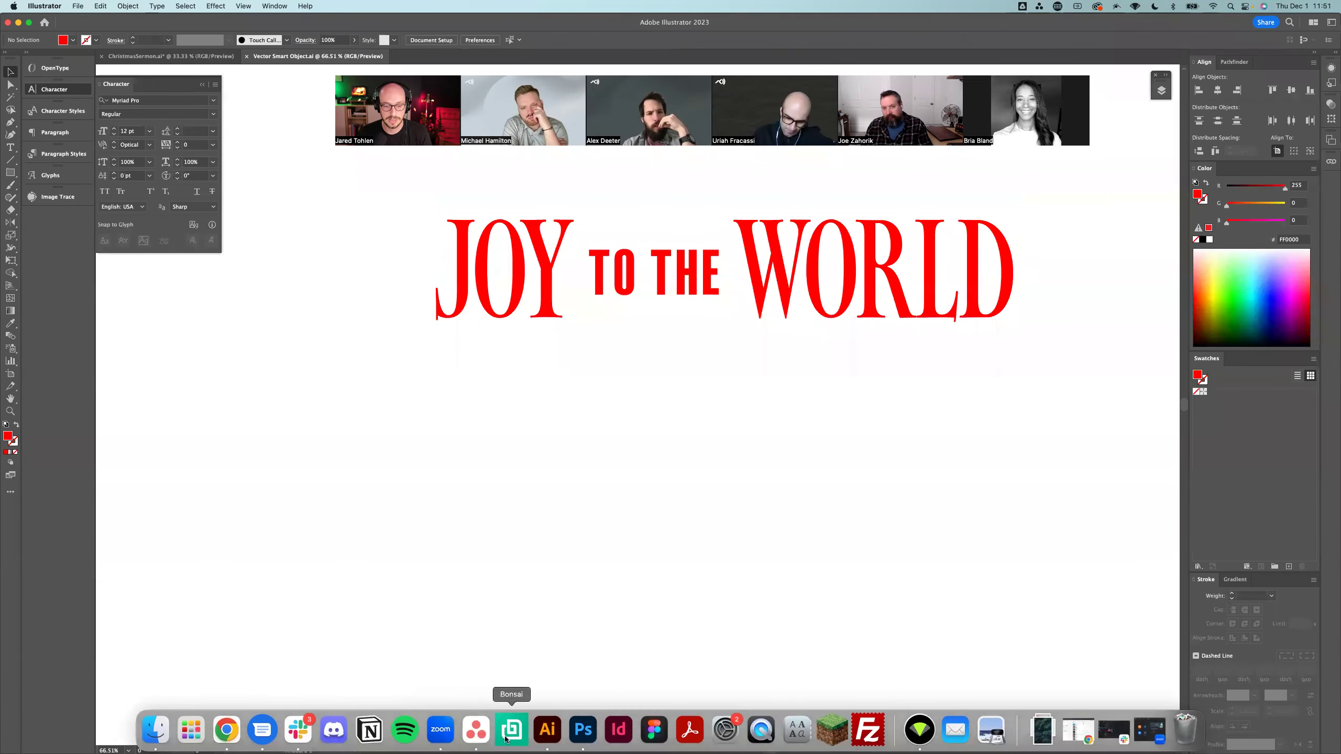
click(589, 732)
click(528, 50)
double_click(1217, 594)
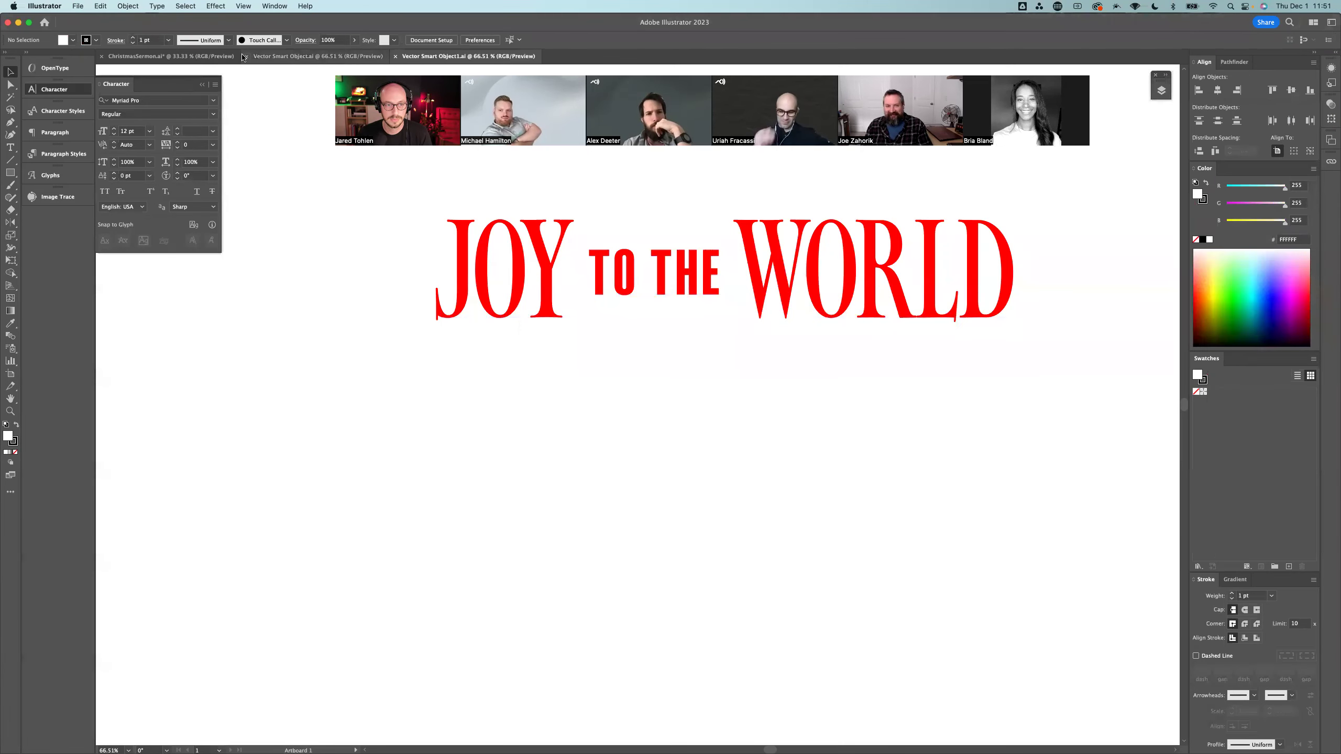
click(246, 56)
click(693, 266)
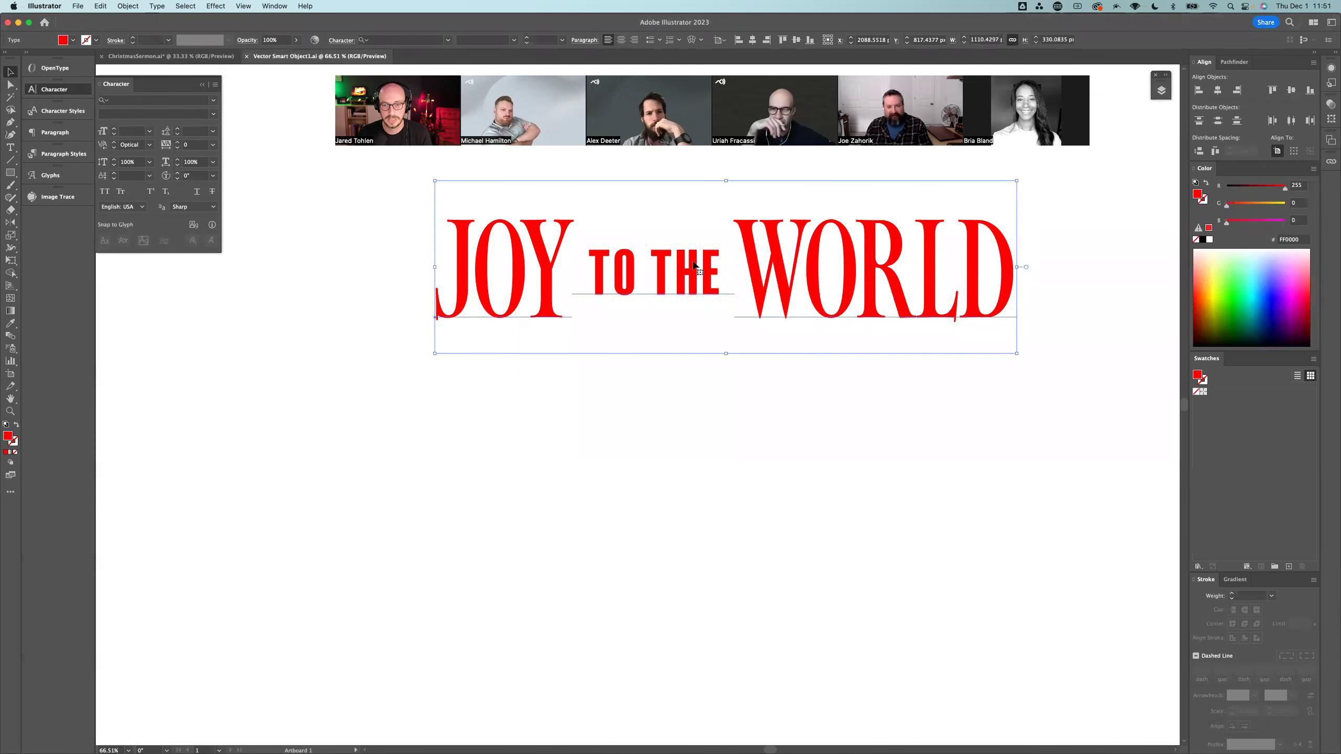
Step: Edit the lockup text and delete the word JOY
double_click(743, 267)
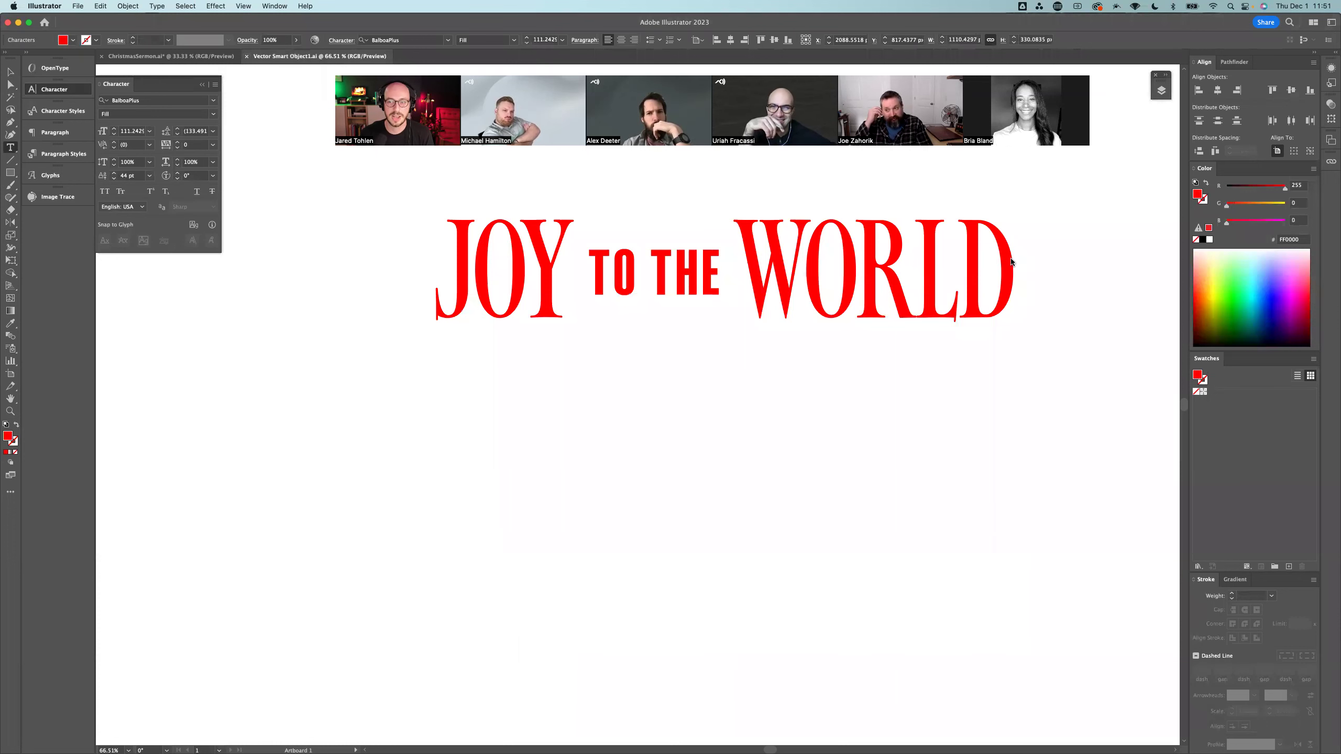
drag(1008, 262, 312, 284)
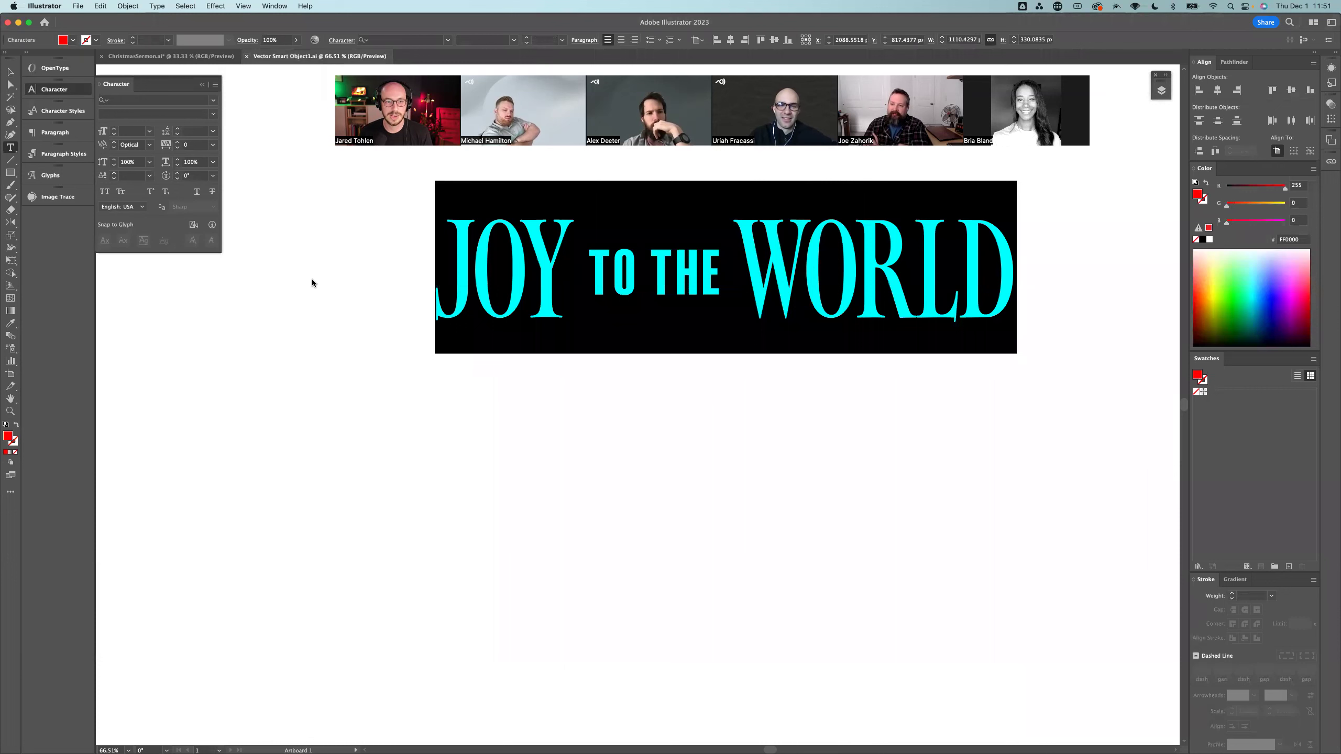
click(496, 297)
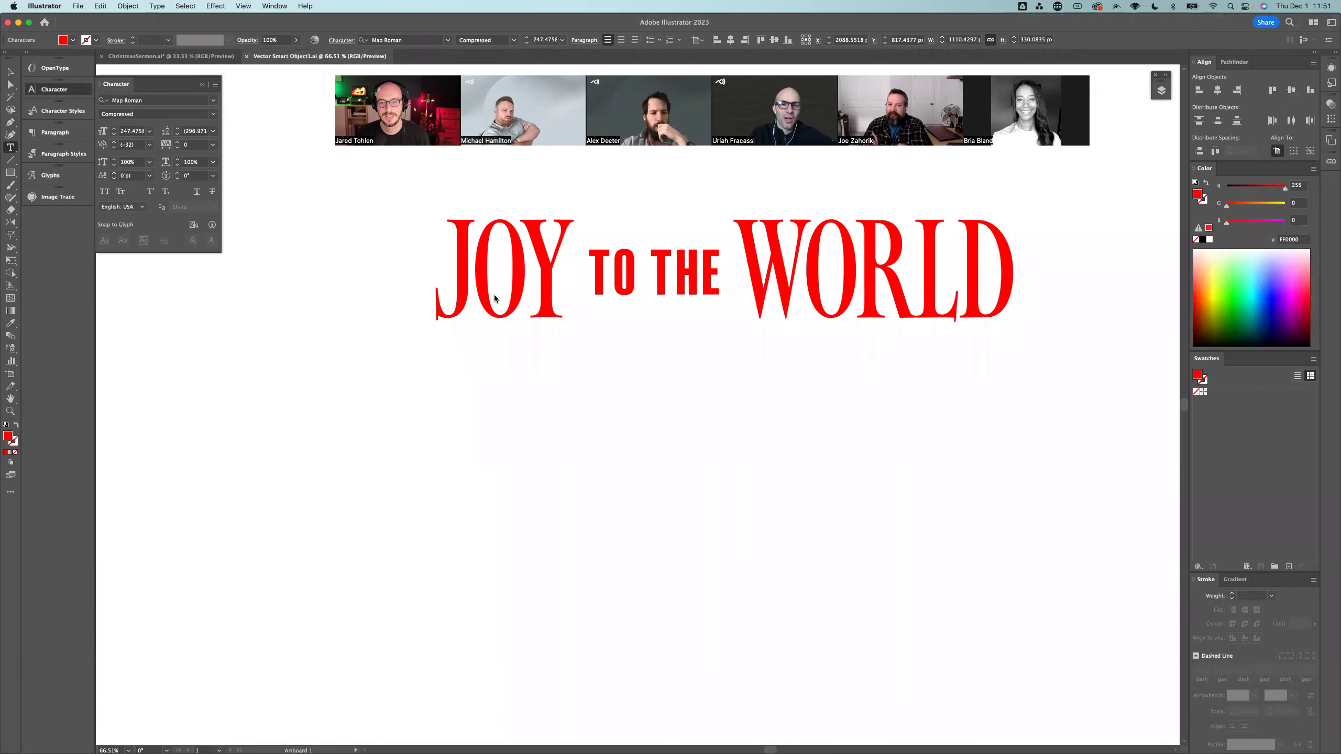
double_click(438, 279)
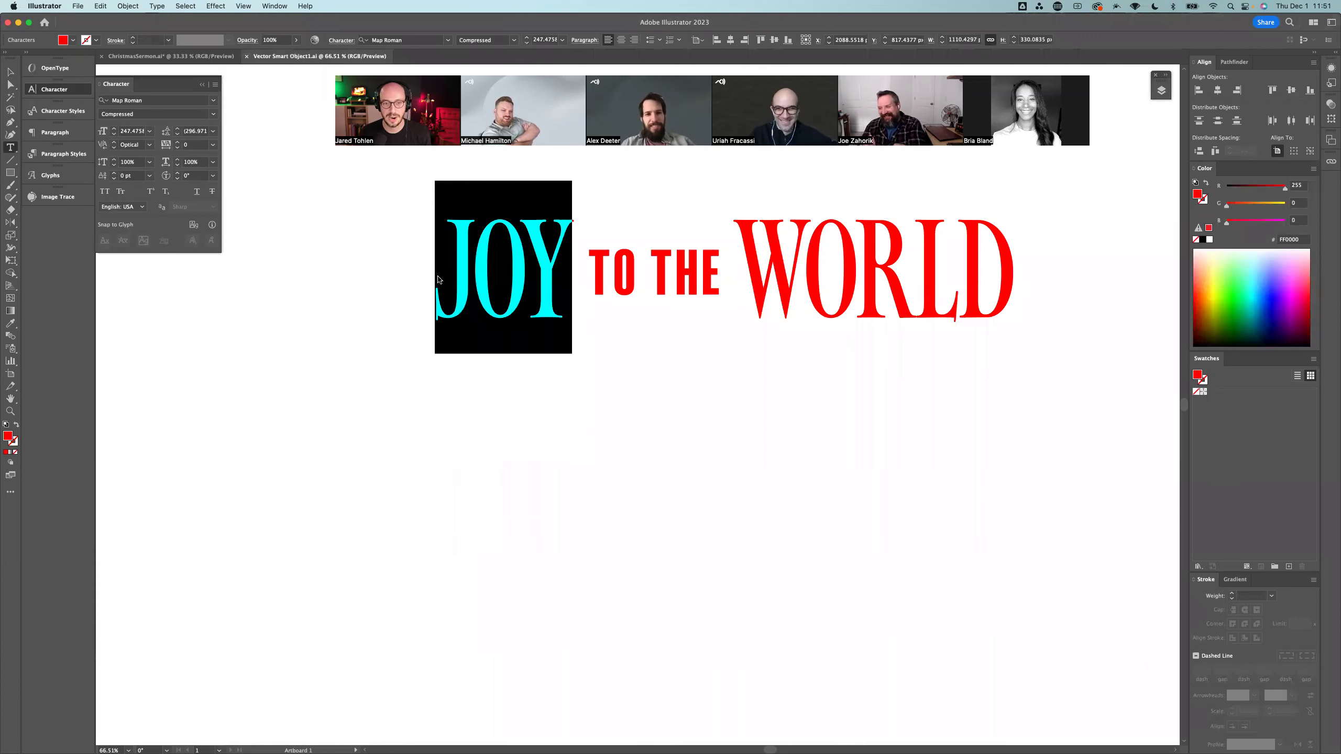
click(510, 285)
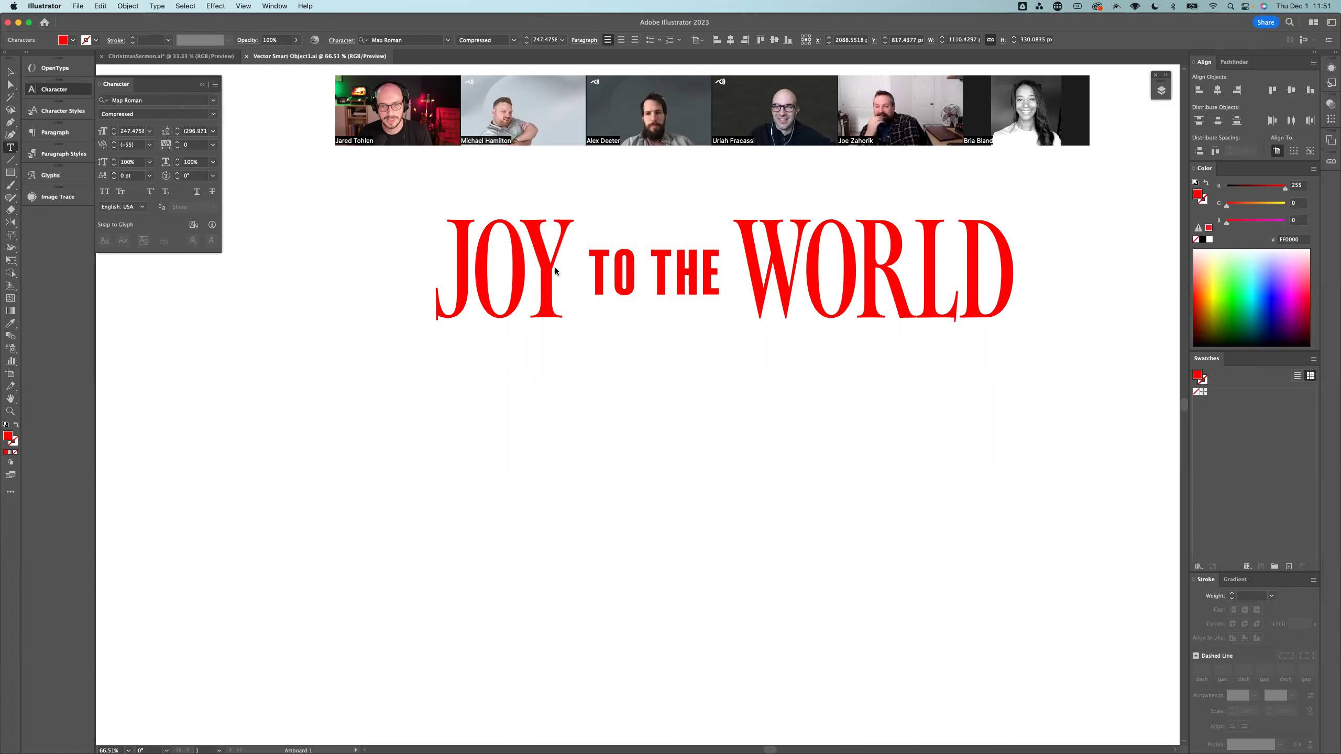
double_click(556, 269)
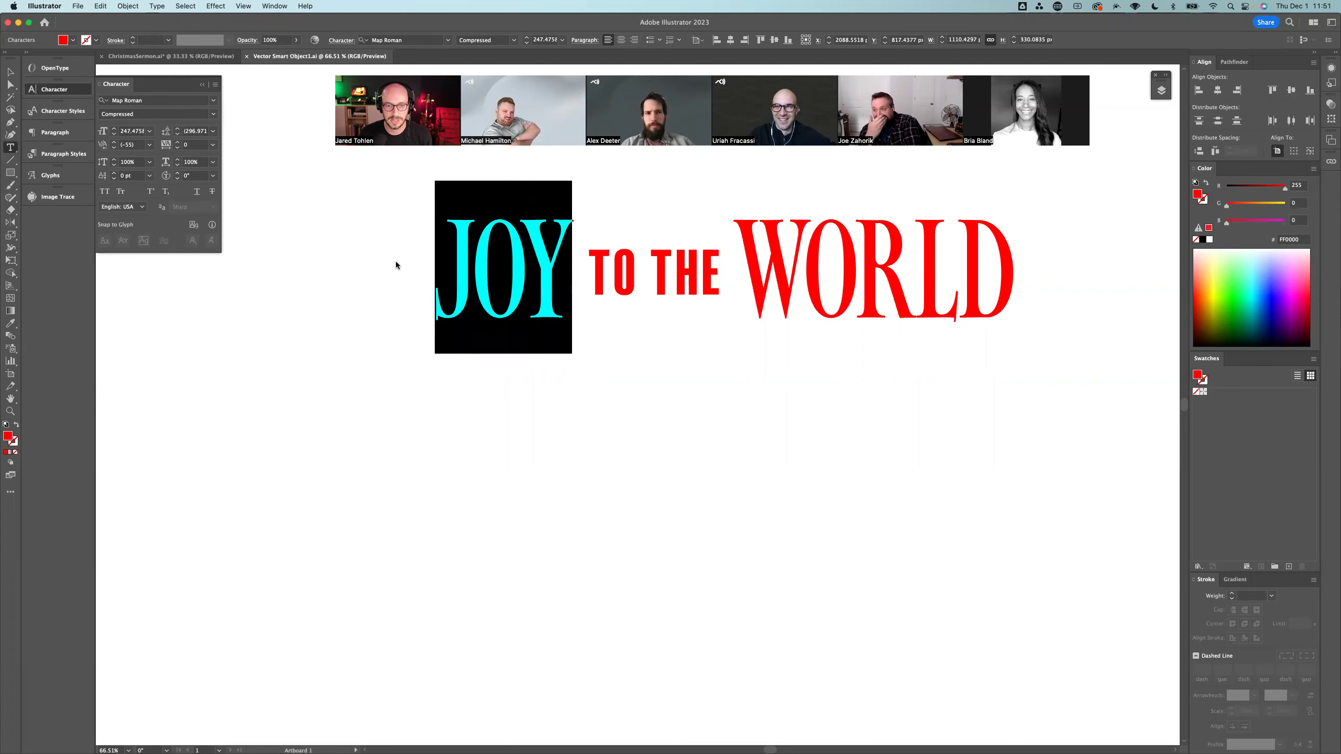
key(BackSpace)
drag(584, 287, 452, 280)
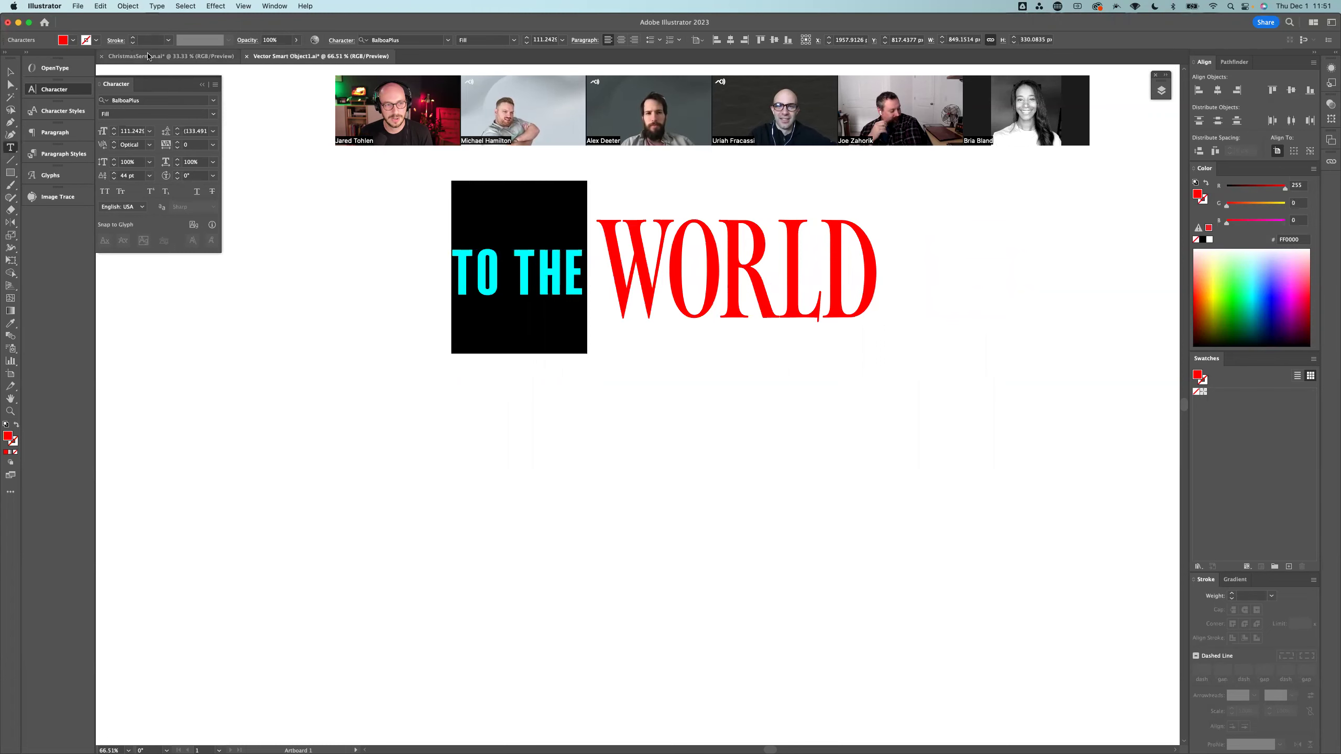
Step: Check which font the blackletter-style Joy to the World sample uses in ChristmasSermon.ai, and return to the Vector Smart Object document
click(148, 57)
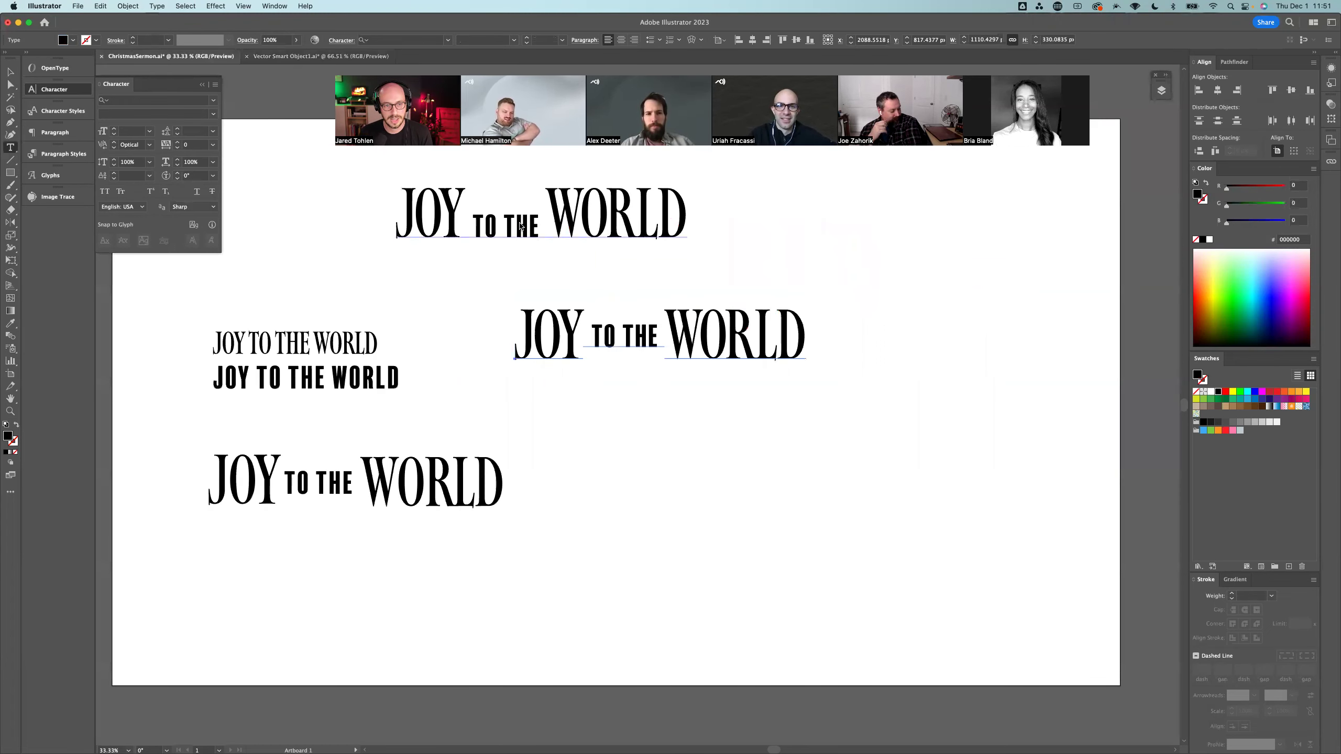
scroll(274, 380, left, 10)
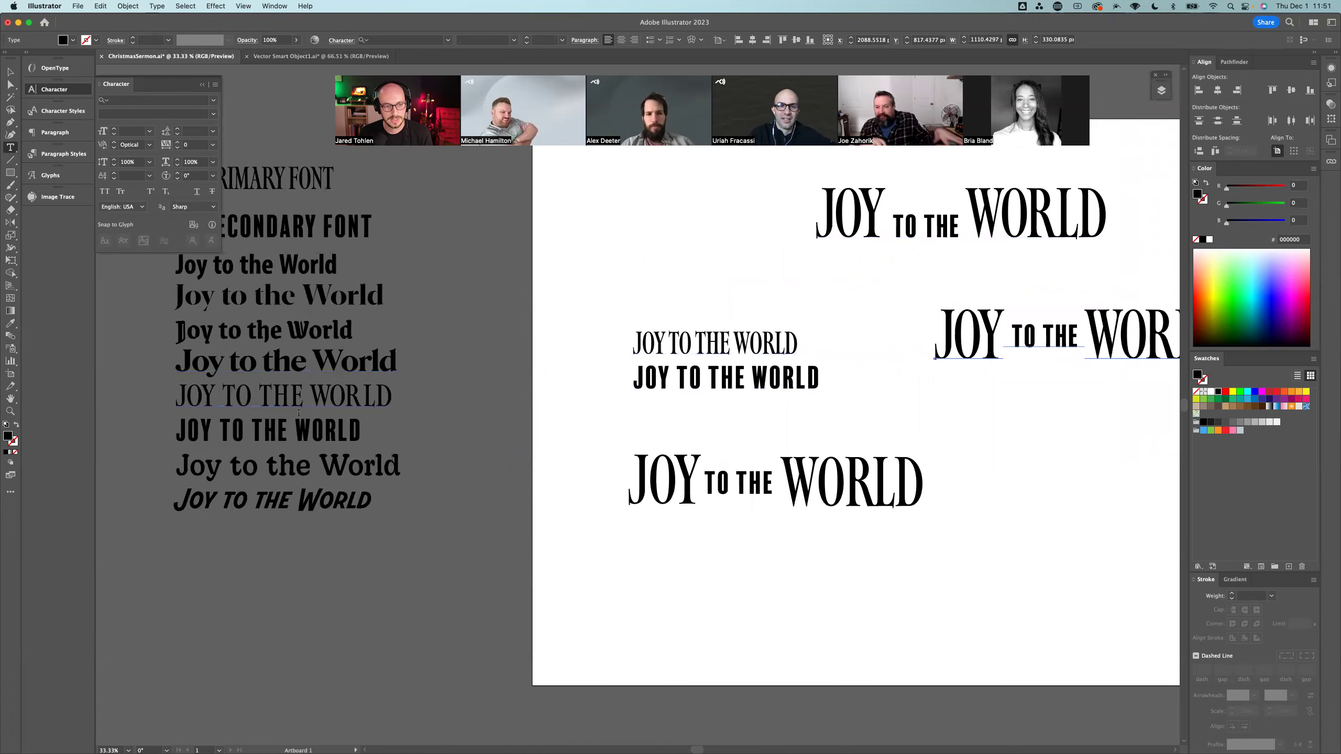
click(312, 328)
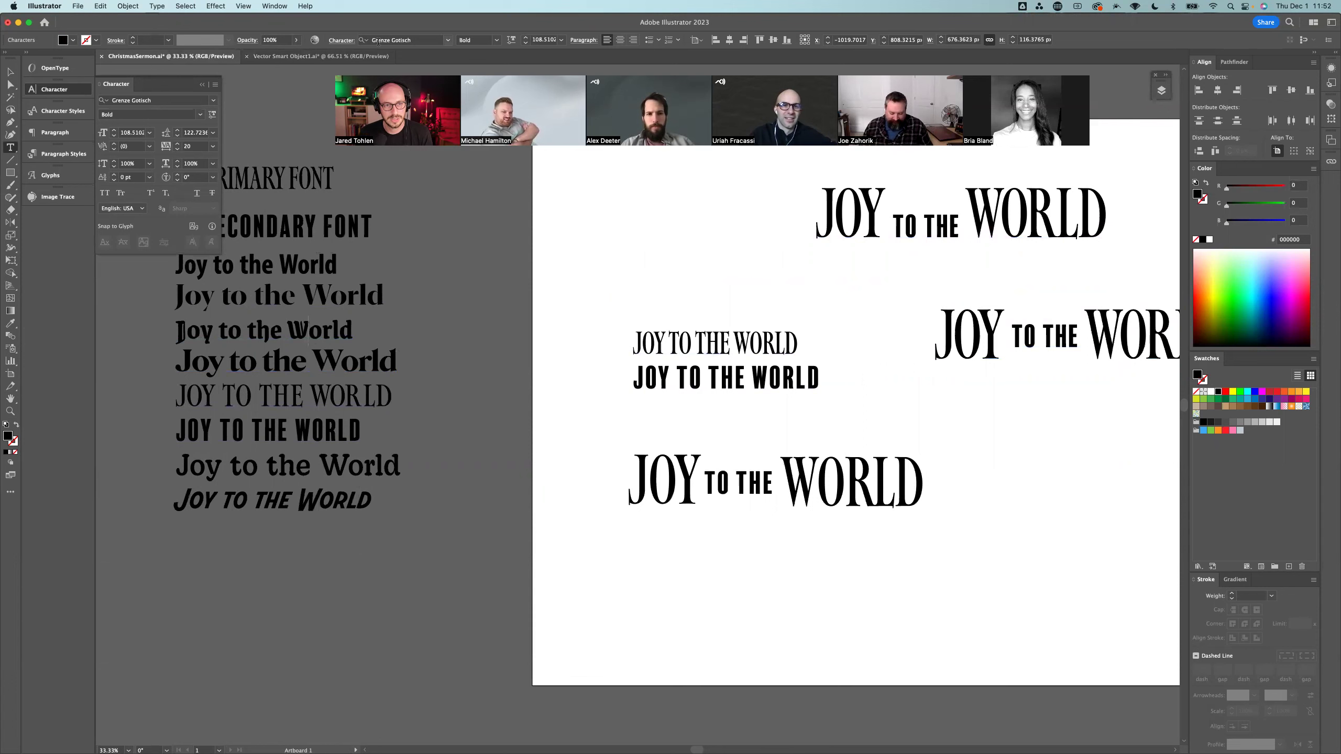
click(307, 57)
Step: Set the word WORLD in Grenze Gotisch SemiBold and replace it with Emmanuel
click(539, 267)
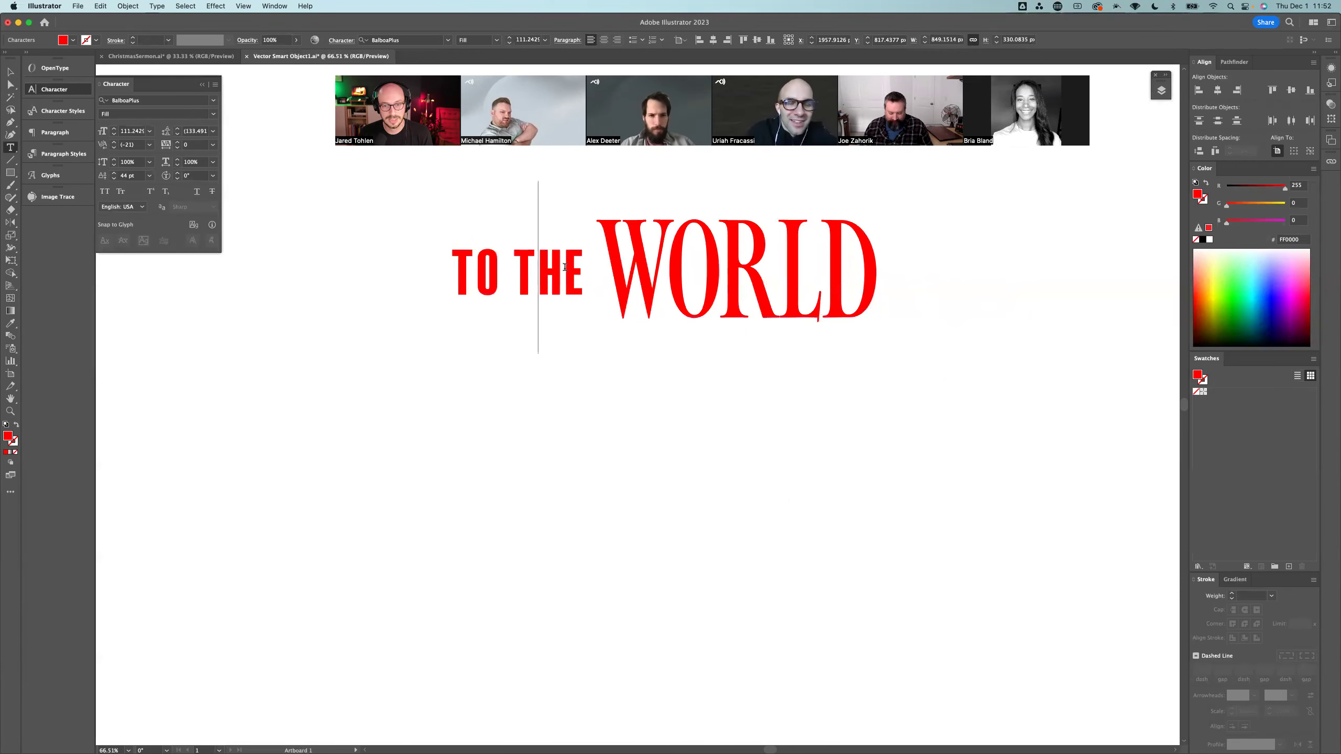
drag(612, 270, 858, 273)
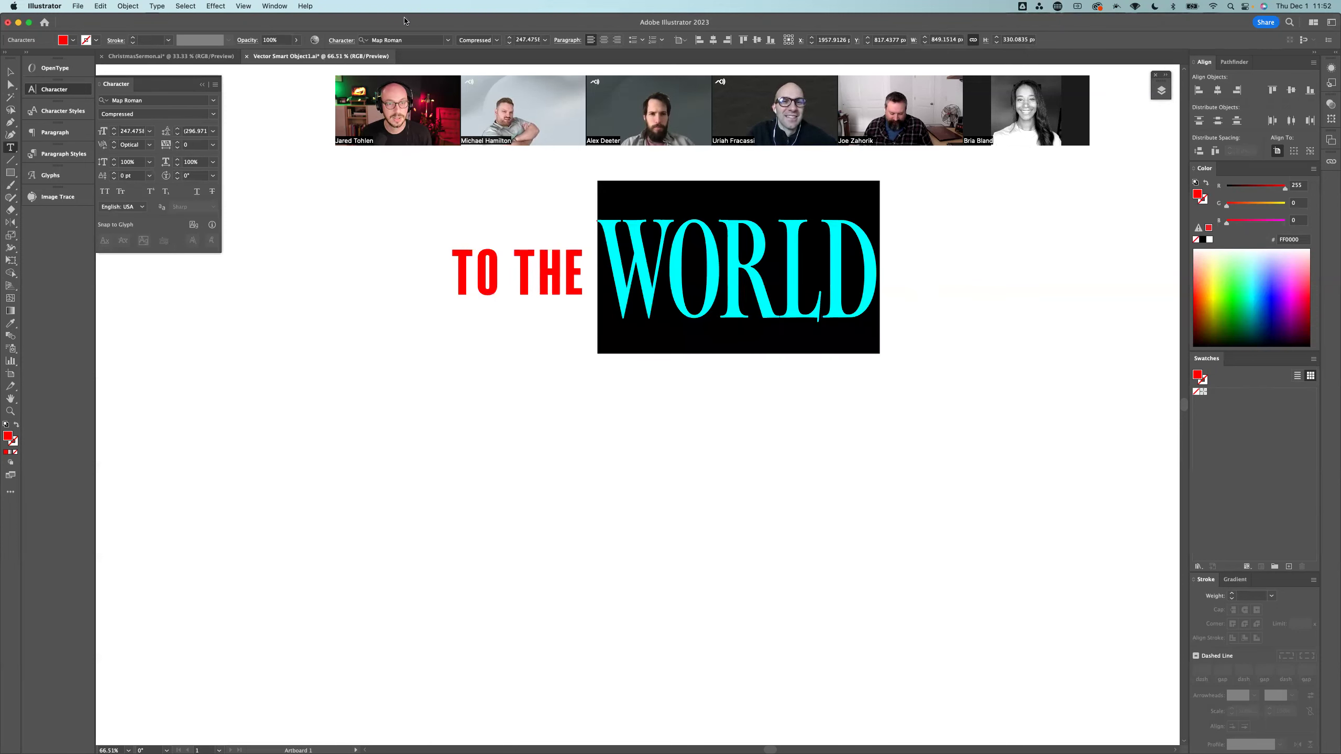
click(424, 43)
text(gre)
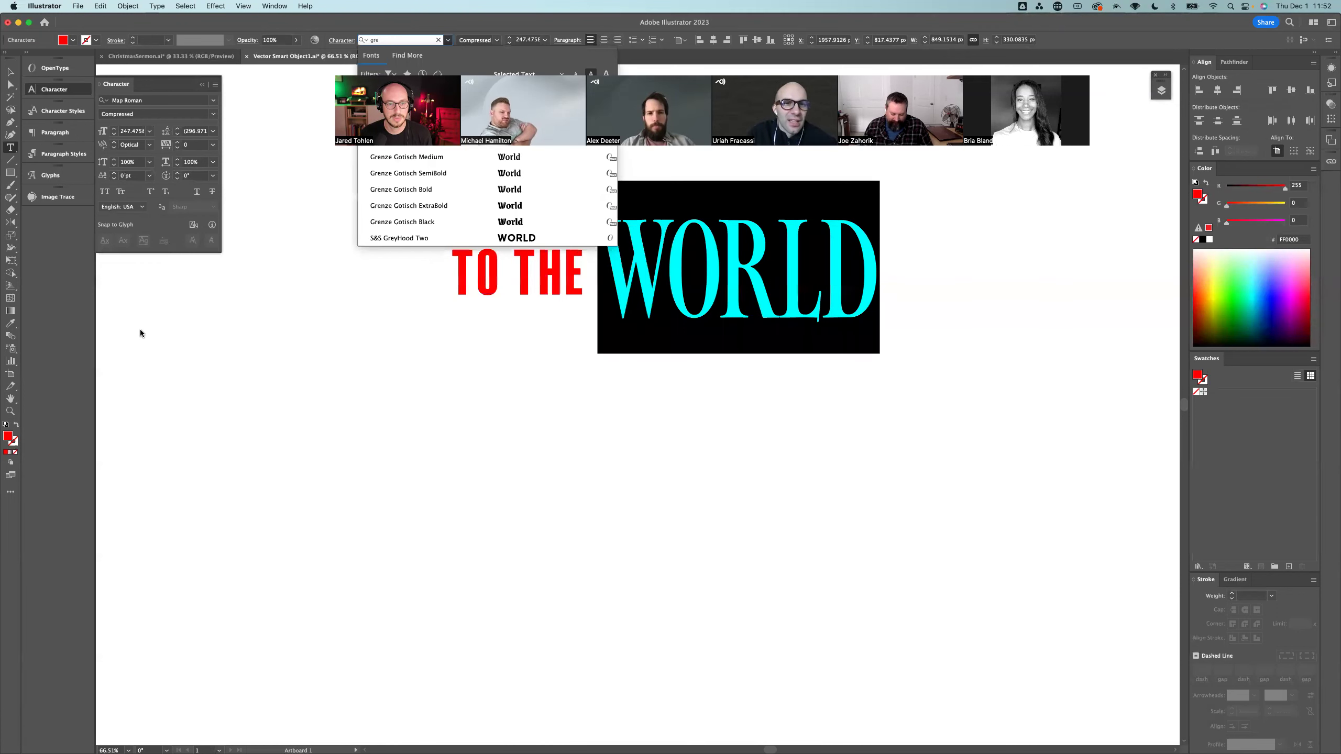
click(436, 173)
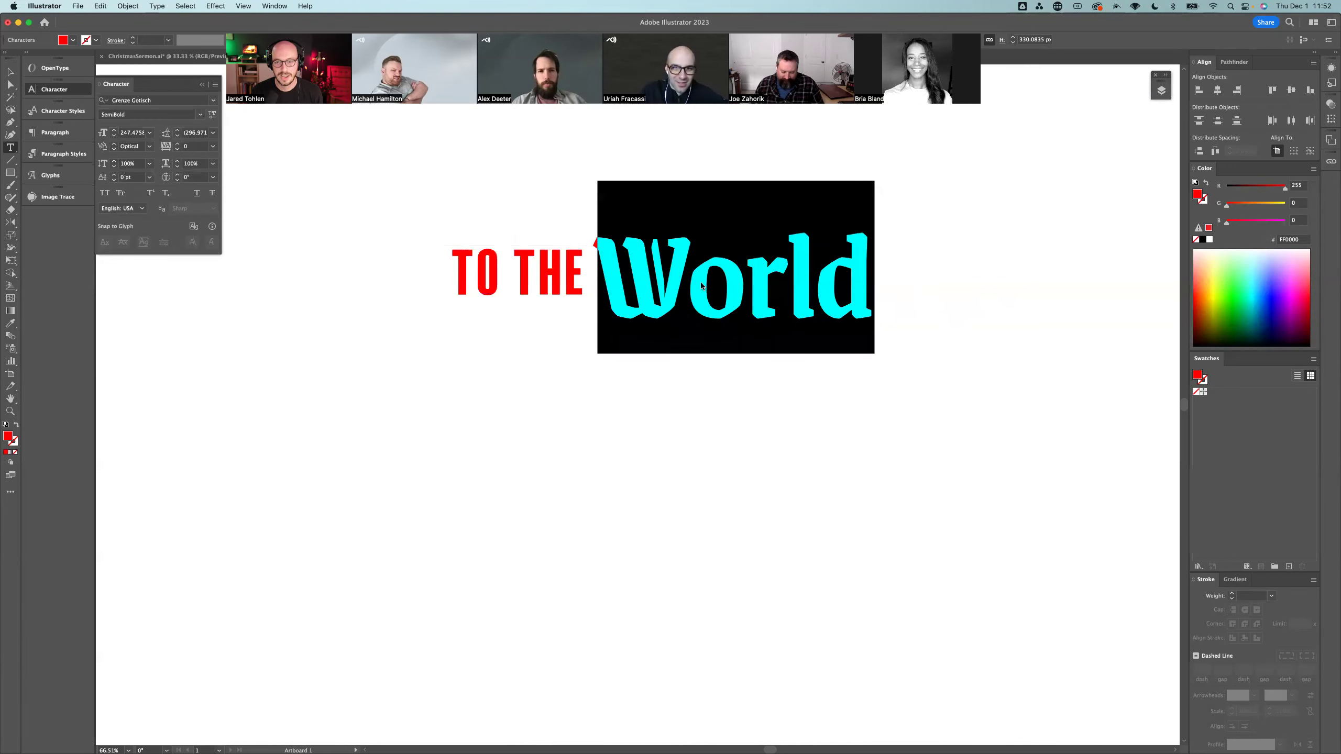
text(Emmanuel)
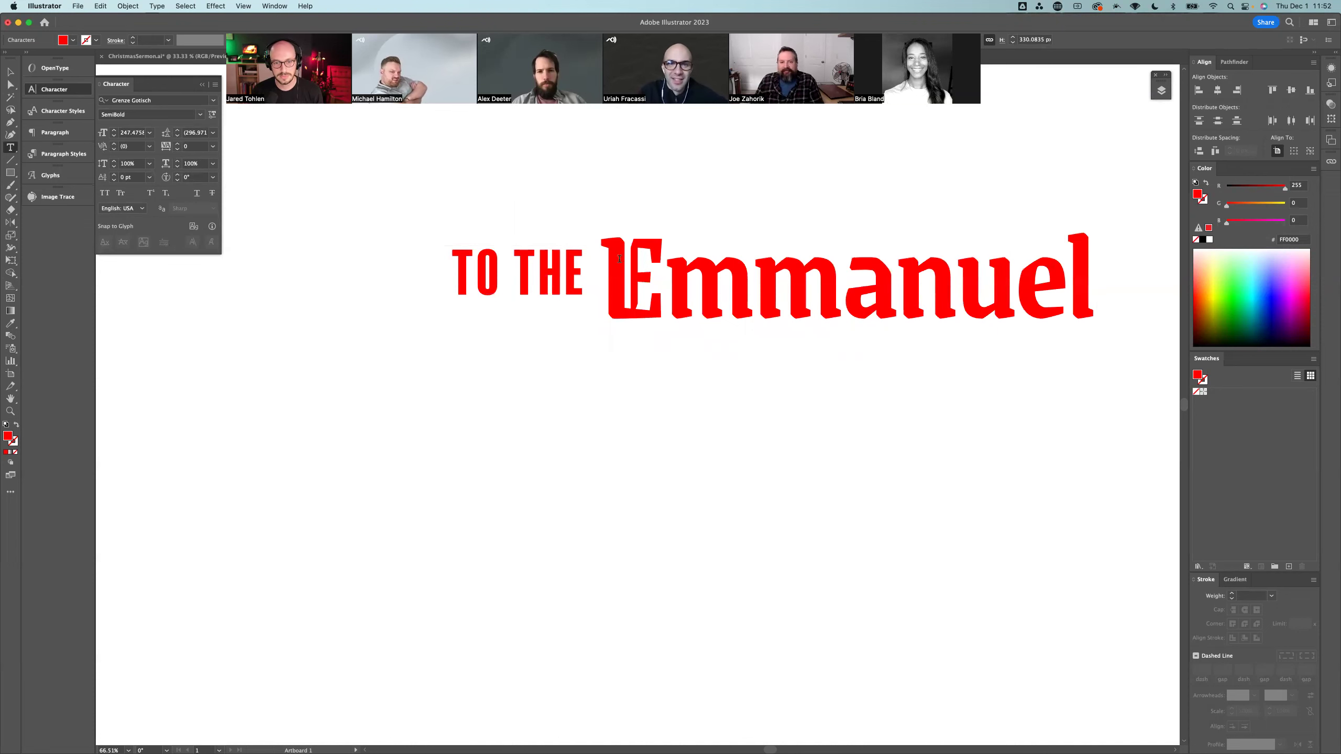
Step: Replace TO THE with "O' COME, O' COME" and break Emmanuel onto a second line
drag(573, 274, 453, 277)
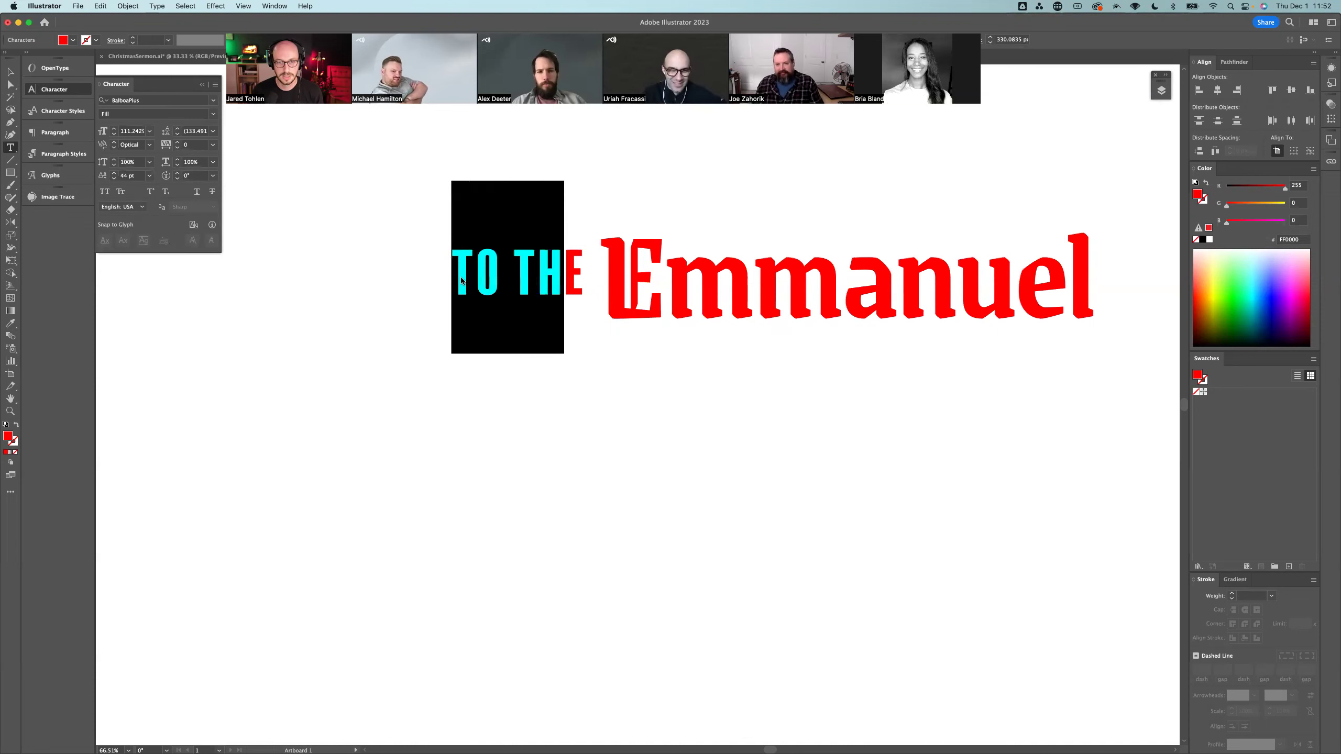
key(BackSpace)
key(Delete)
text(O)
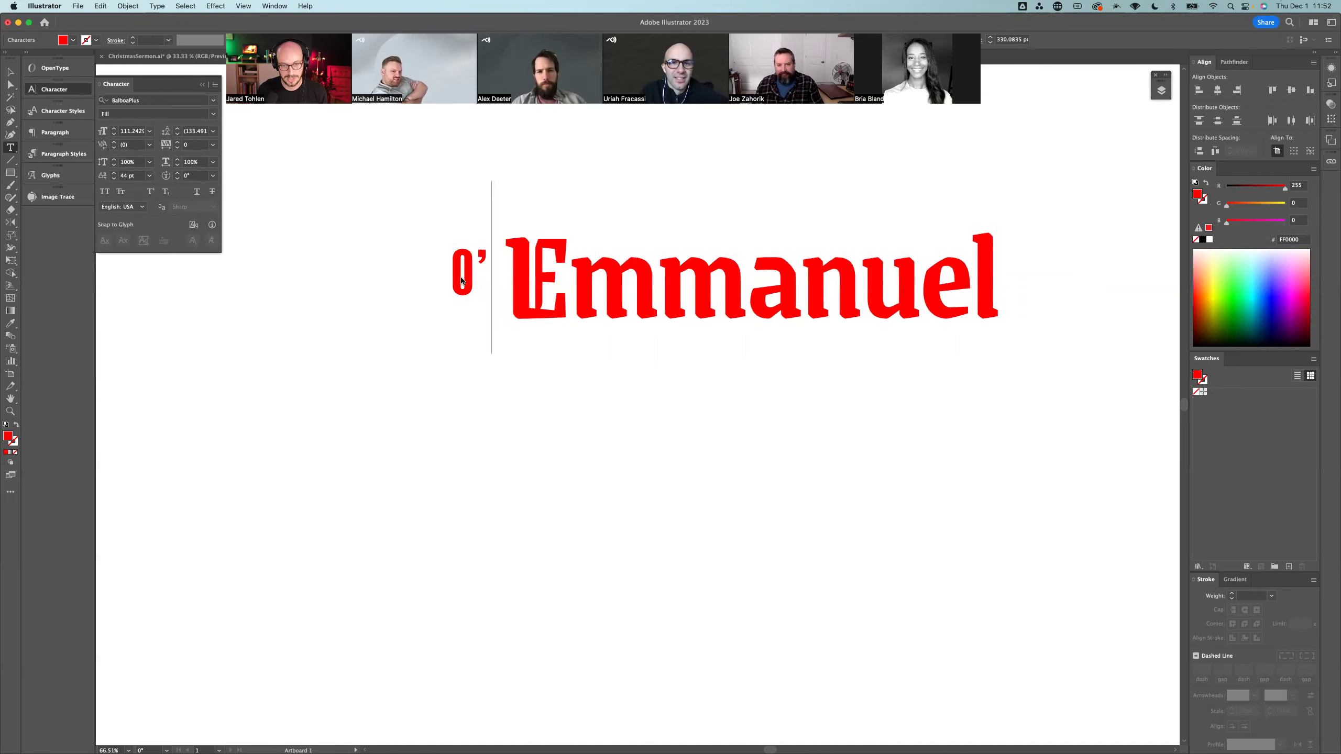
text(COME)
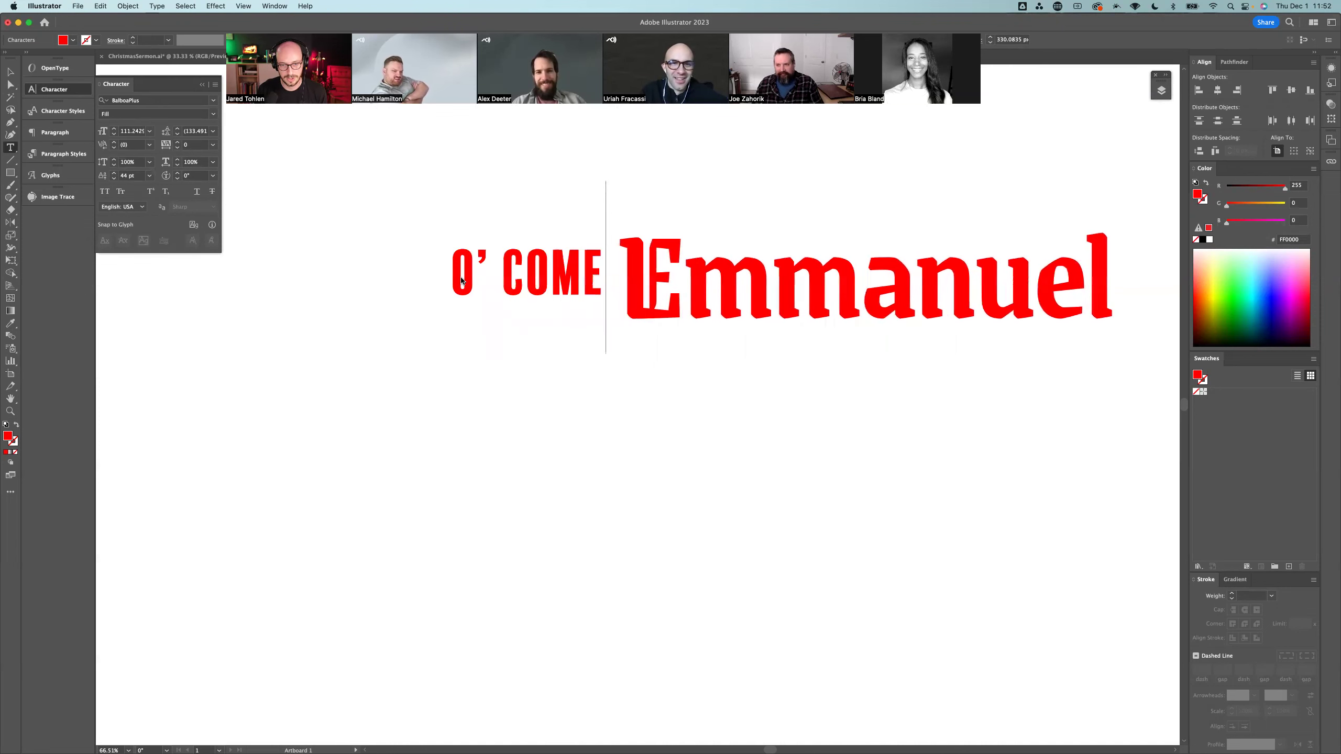
text(, O' CO)
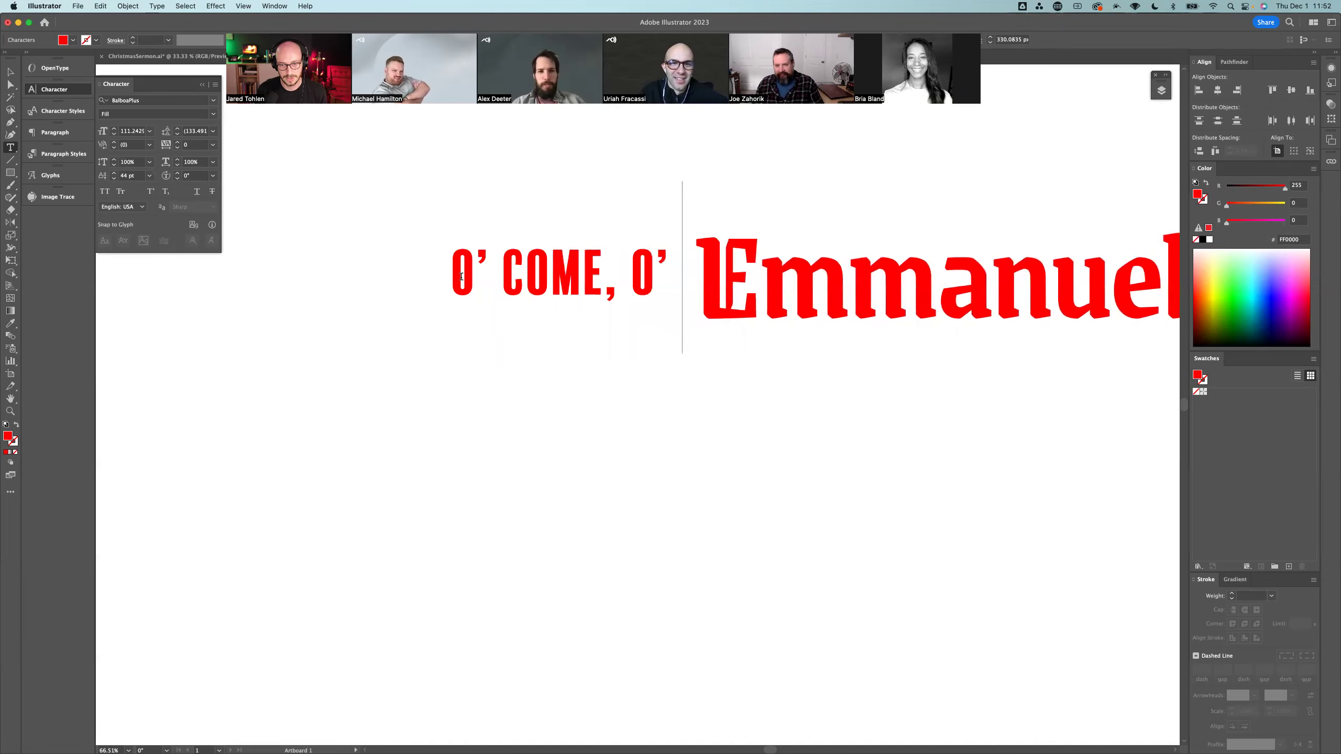
text(ME)
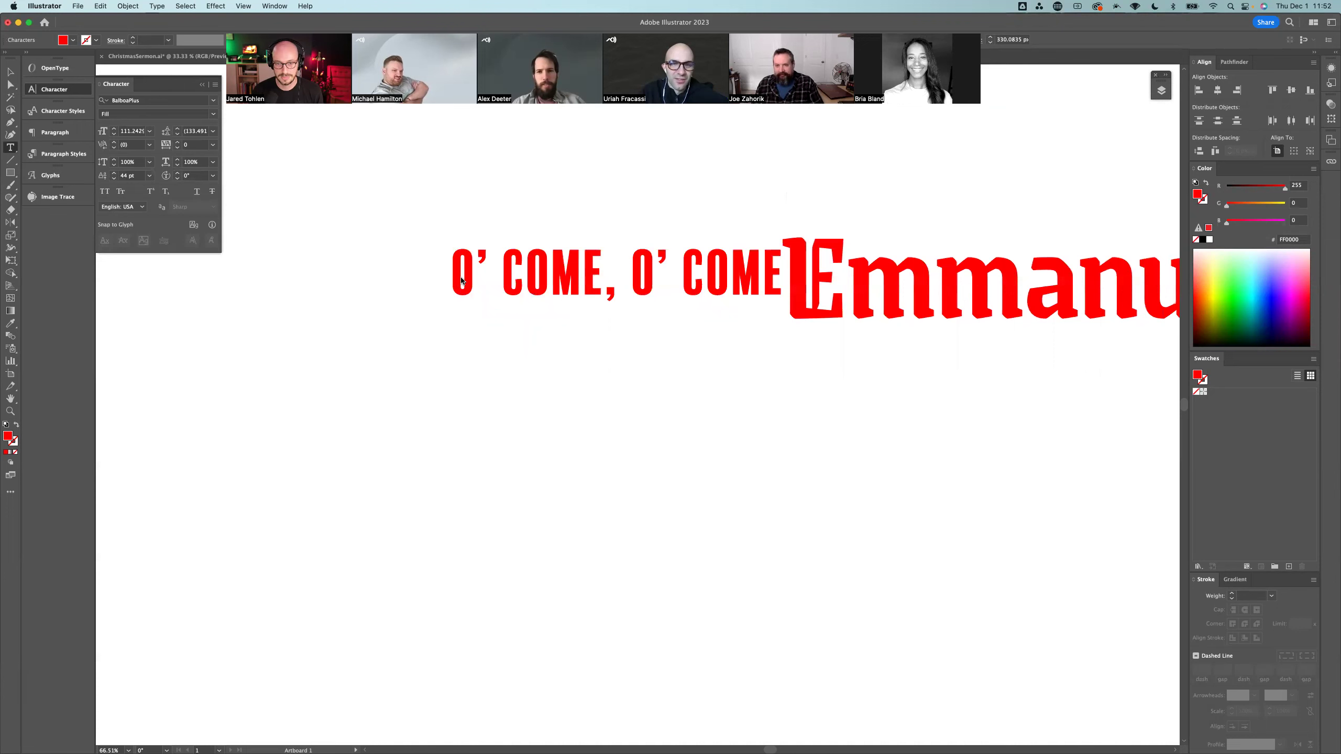
key(Return)
Step: Remove the apostrophes after both O's so the first line reads O COME, O COME
key(Up)
key(Right)
key(Right)
key(Right)
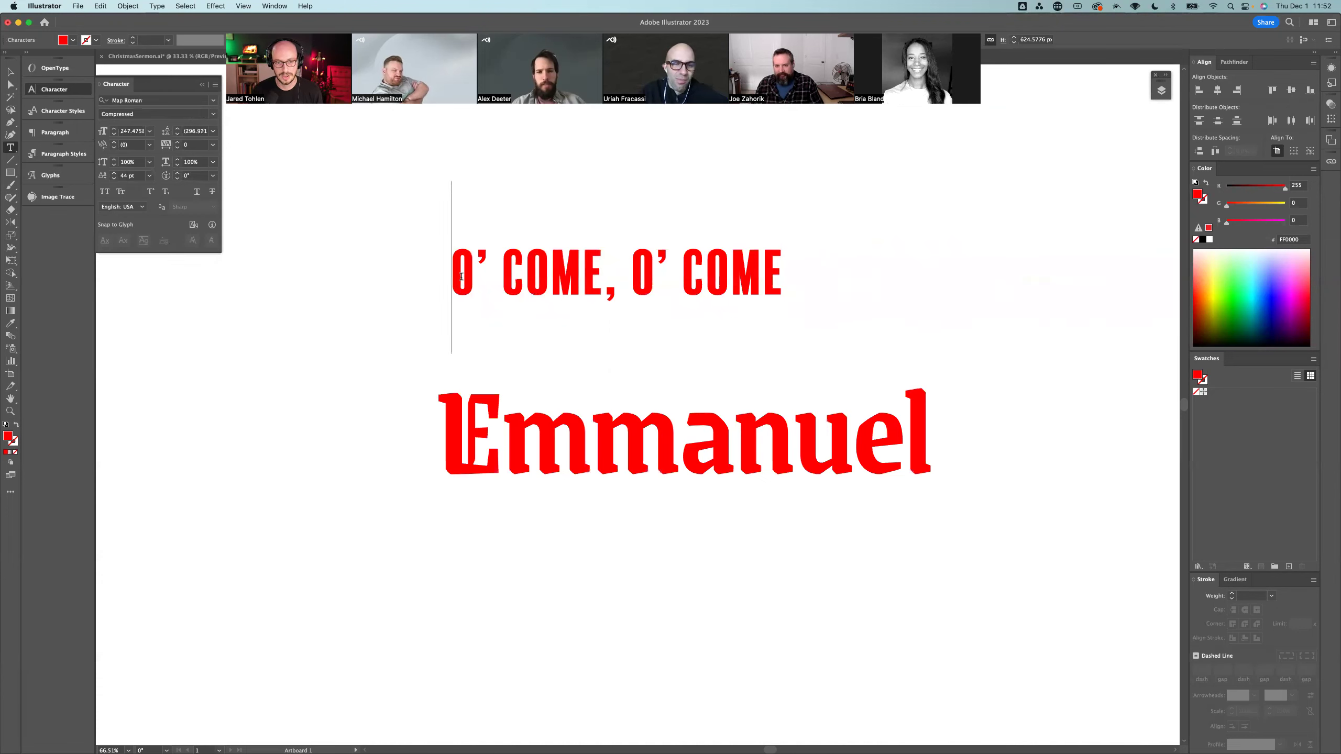
key(BackSpace)
key(Right)
key(Right)
key(Right)
key(Right)
key(Right)
key(Right)
key(Right)
key(Right)
key(Right)
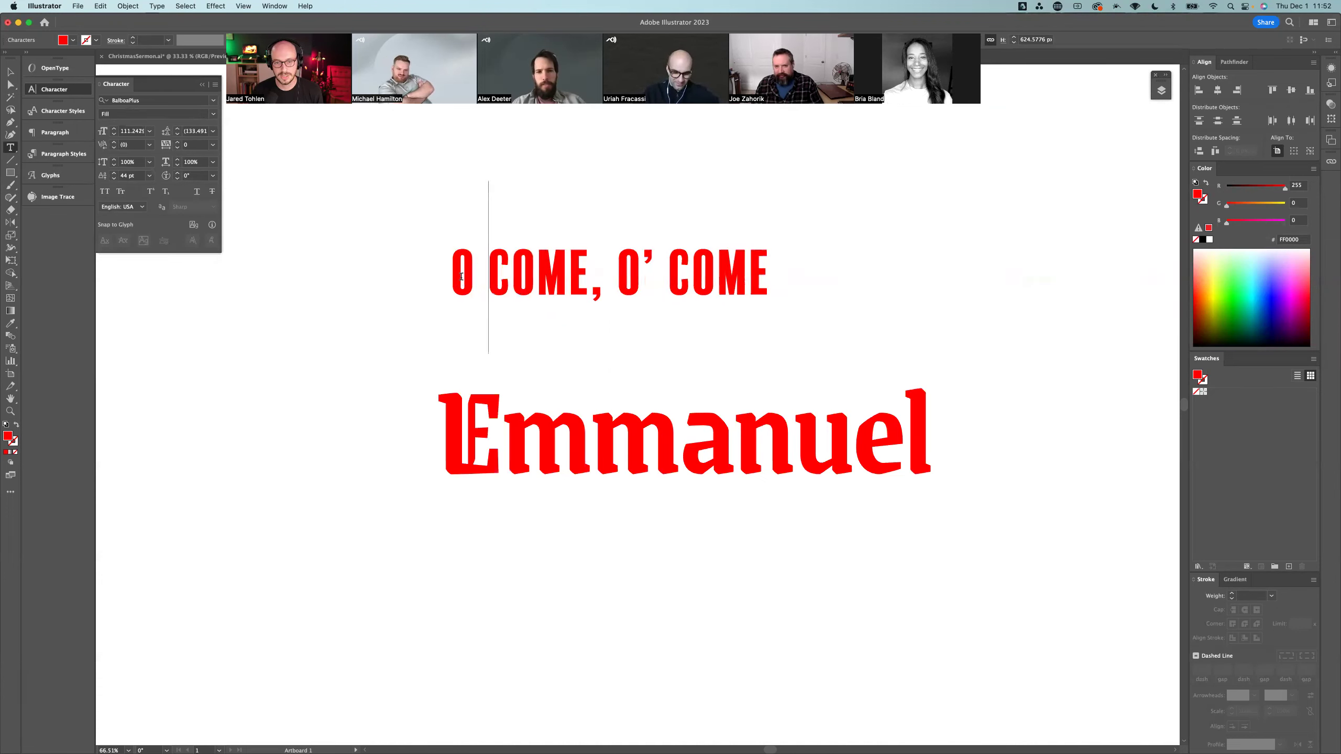
key(BackSpace)
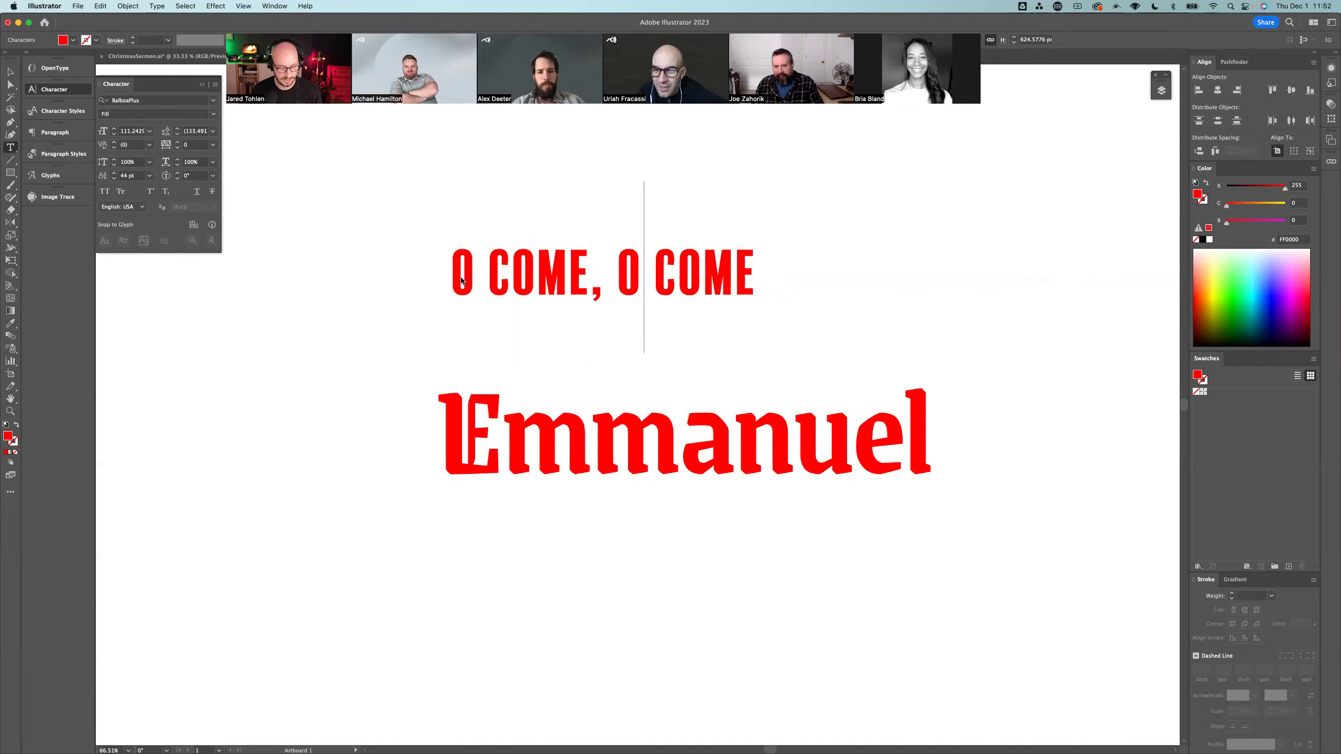
Step: Set the leading of all the lockup text to 114 pt
key(super+a)
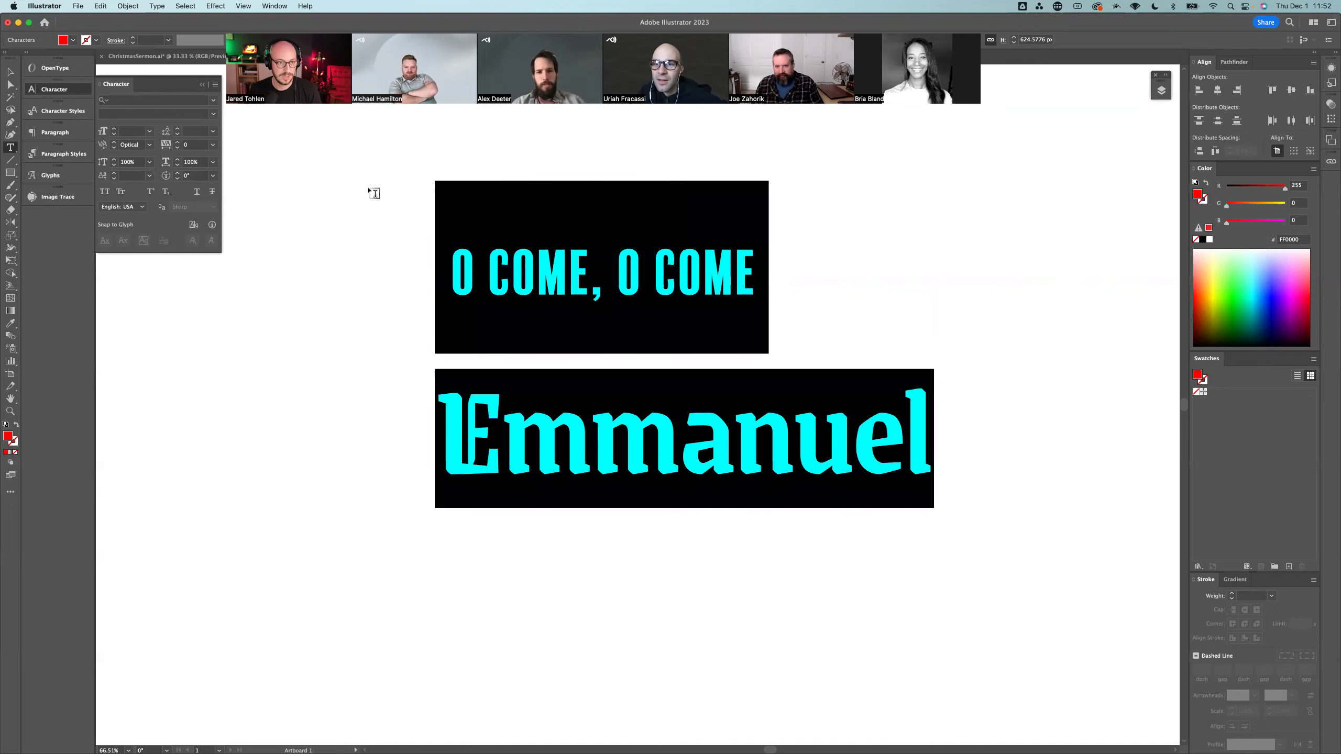
click(214, 133)
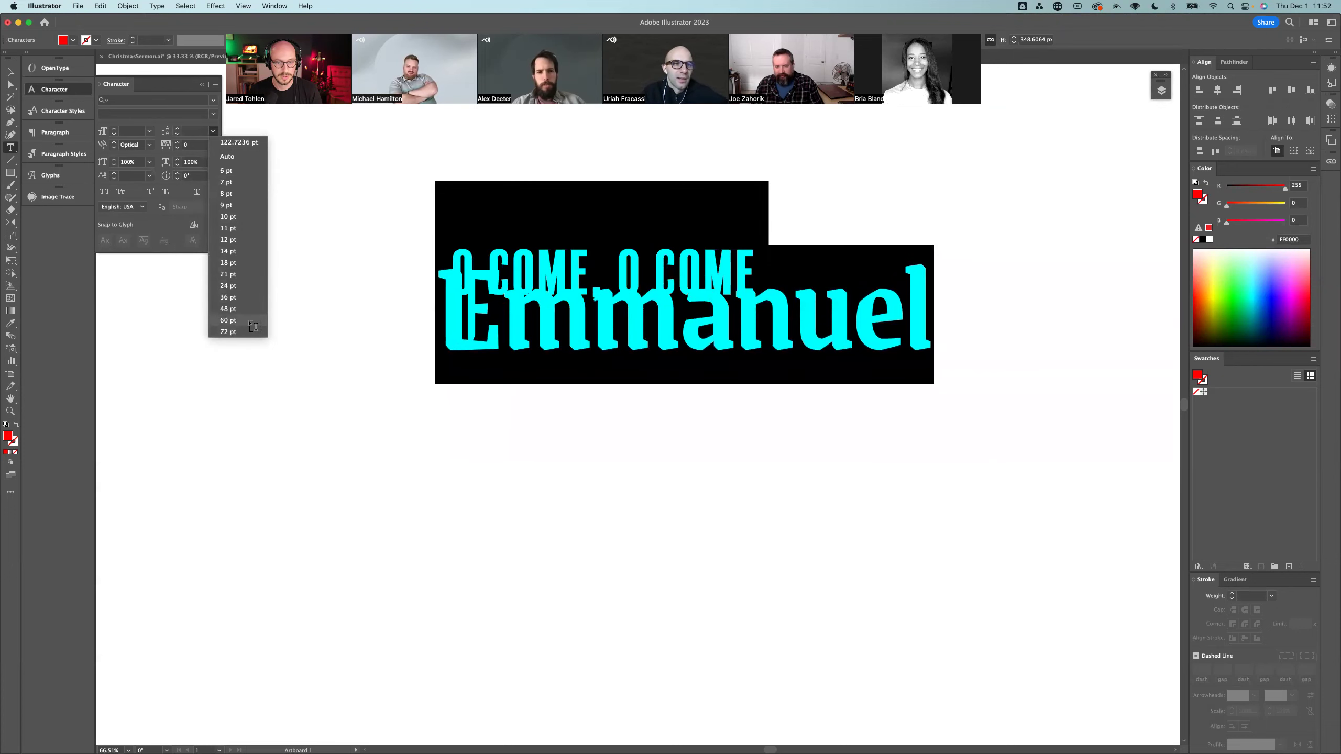
click(228, 320)
key(alt+Down)
key(alt+Down)
key(alt+Down)
key(alt+Down)
key(alt+Down)
key(alt+Down)
key(alt+Down)
key(alt+Down)
key(alt+Down)
key(alt+Down)
key(alt+Down)
key(alt+Down)
key(alt+Down)
key(alt+Down)
key(alt+Down)
key(alt+Down)
key(alt+Down)
key(alt+Down)
key(alt+Down)
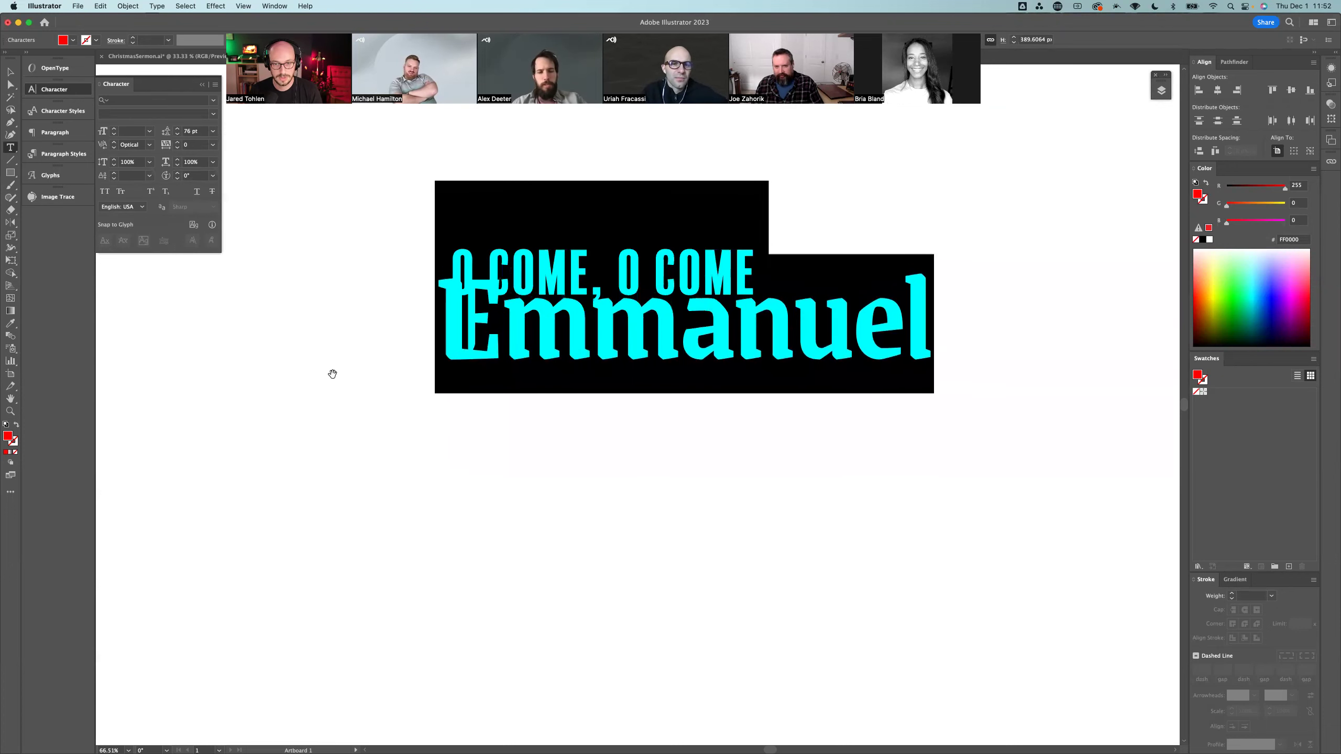
key(alt+Down)
key(alt+Down)
key(alt+Down)
key(alt+Down)
key(alt+Down)
key(alt+Down)
key(alt+Down)
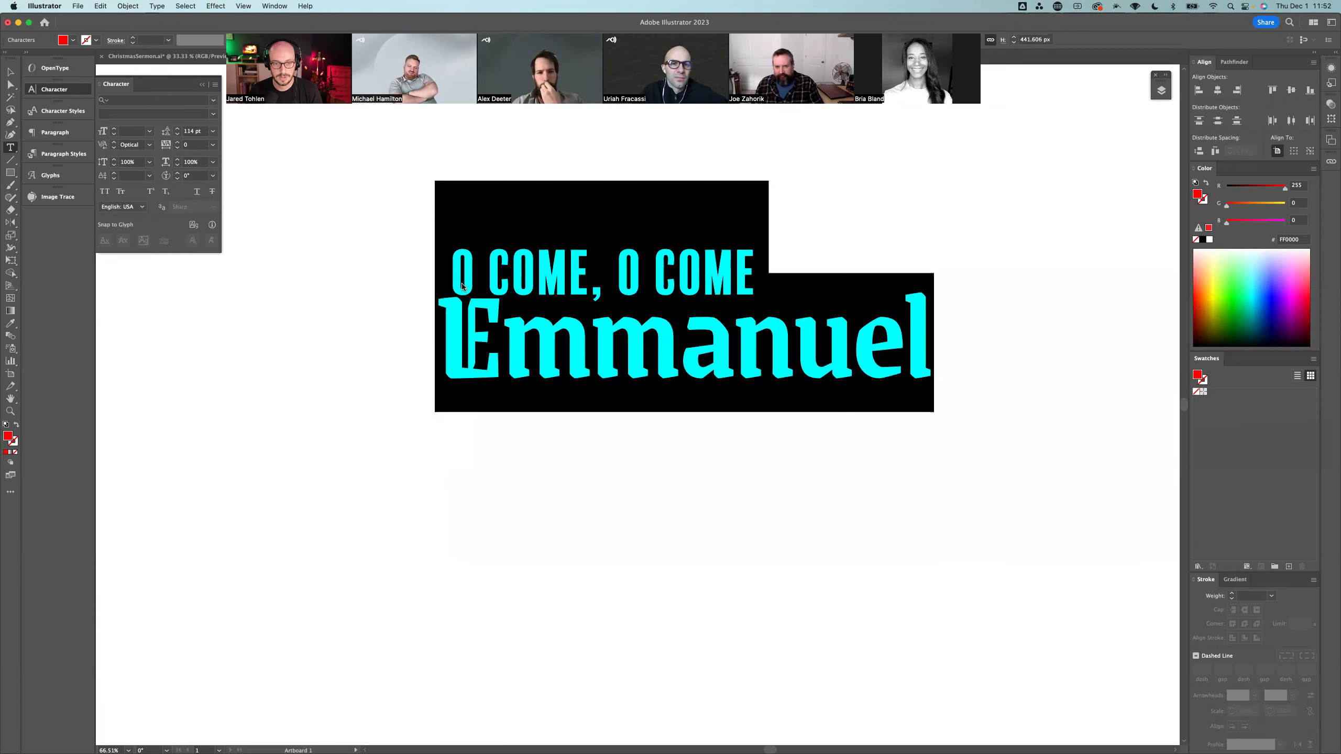
Step: Show hidden characters to inspect the spacing at the start of the O COME line
click(448, 294)
click(459, 275)
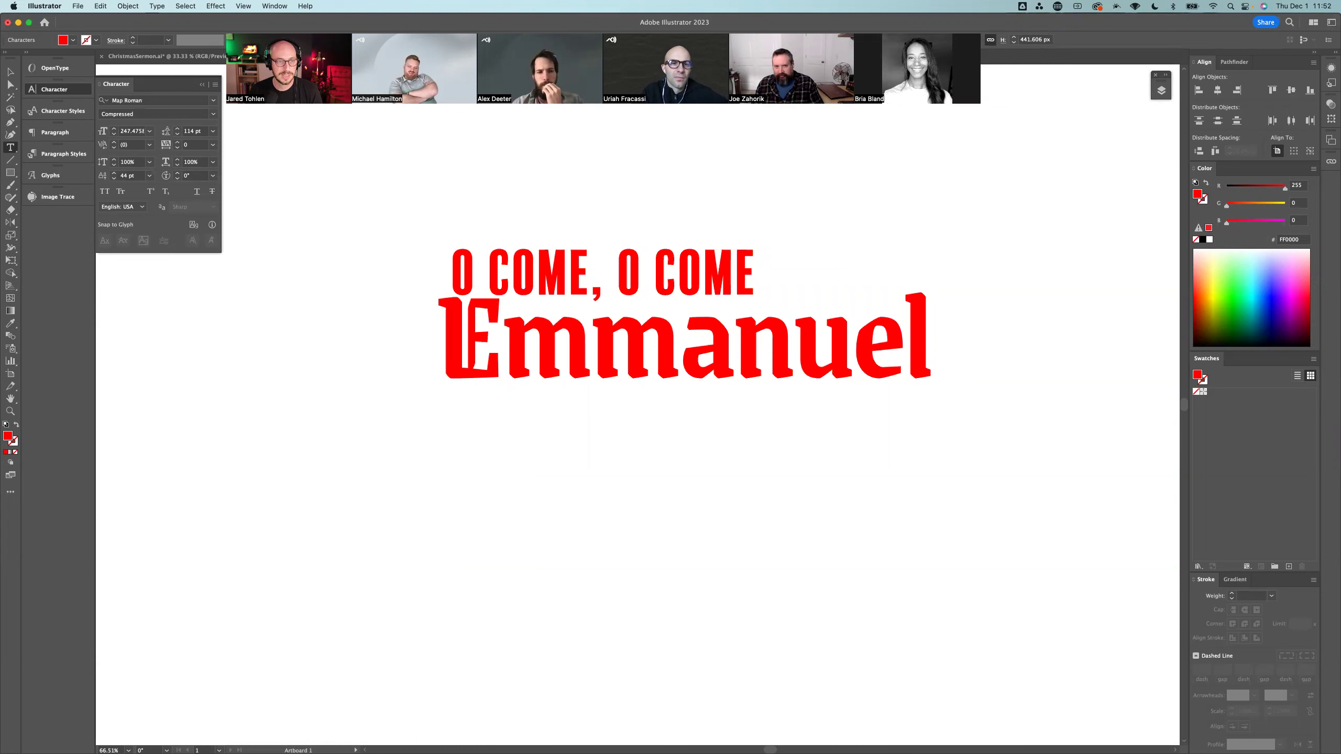
click(156, 5)
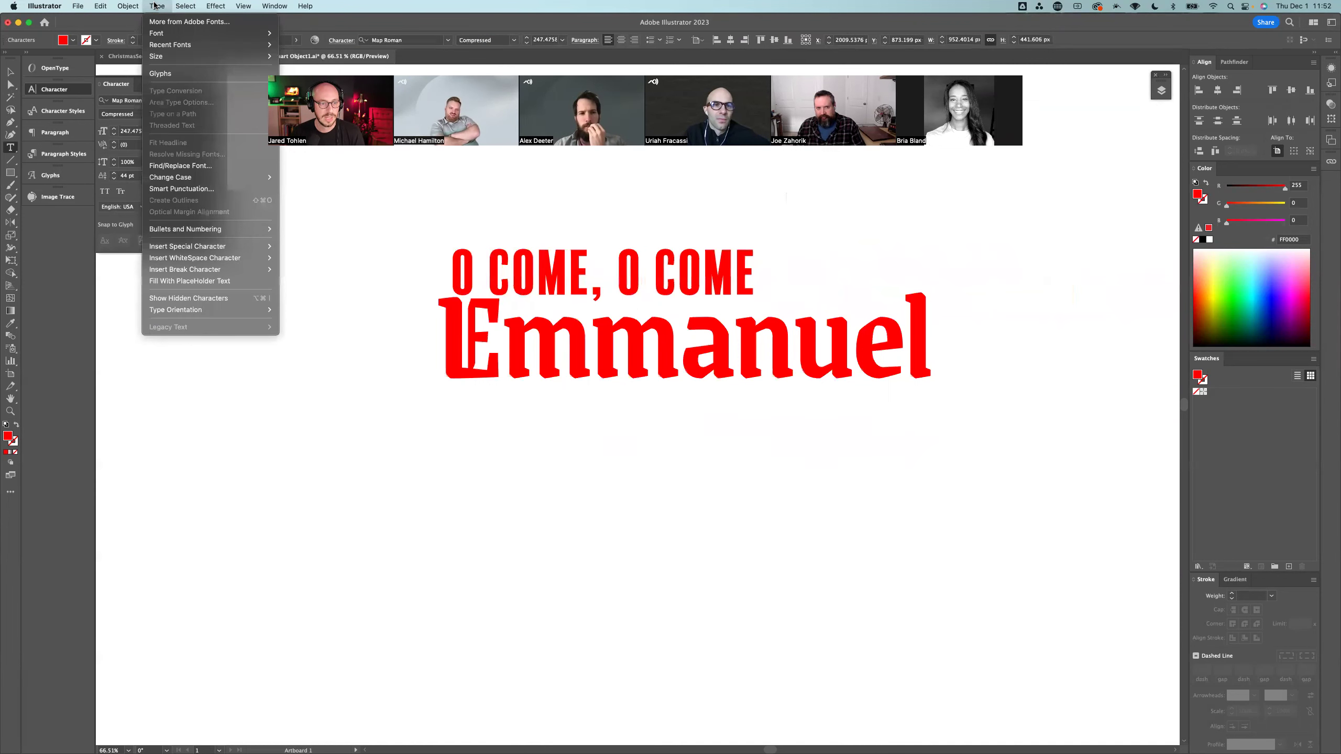
mouse_move(191, 249)
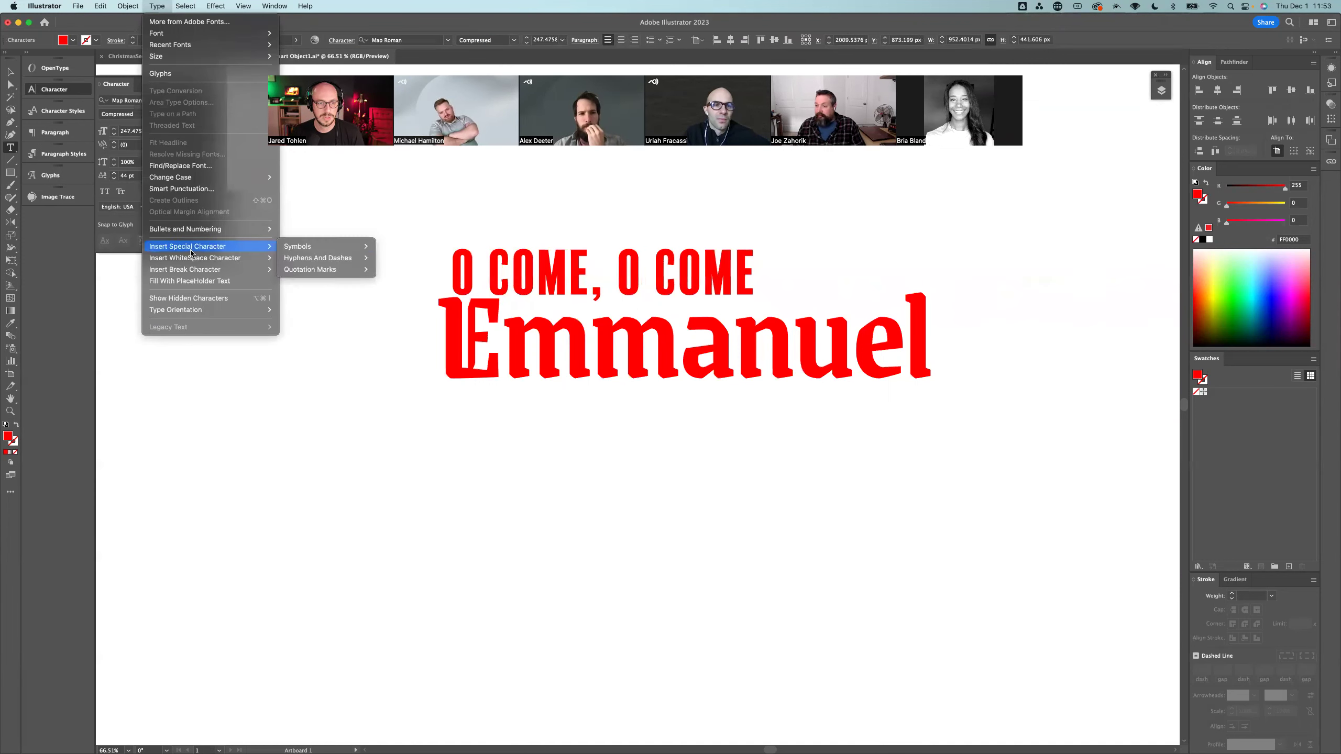
click(220, 299)
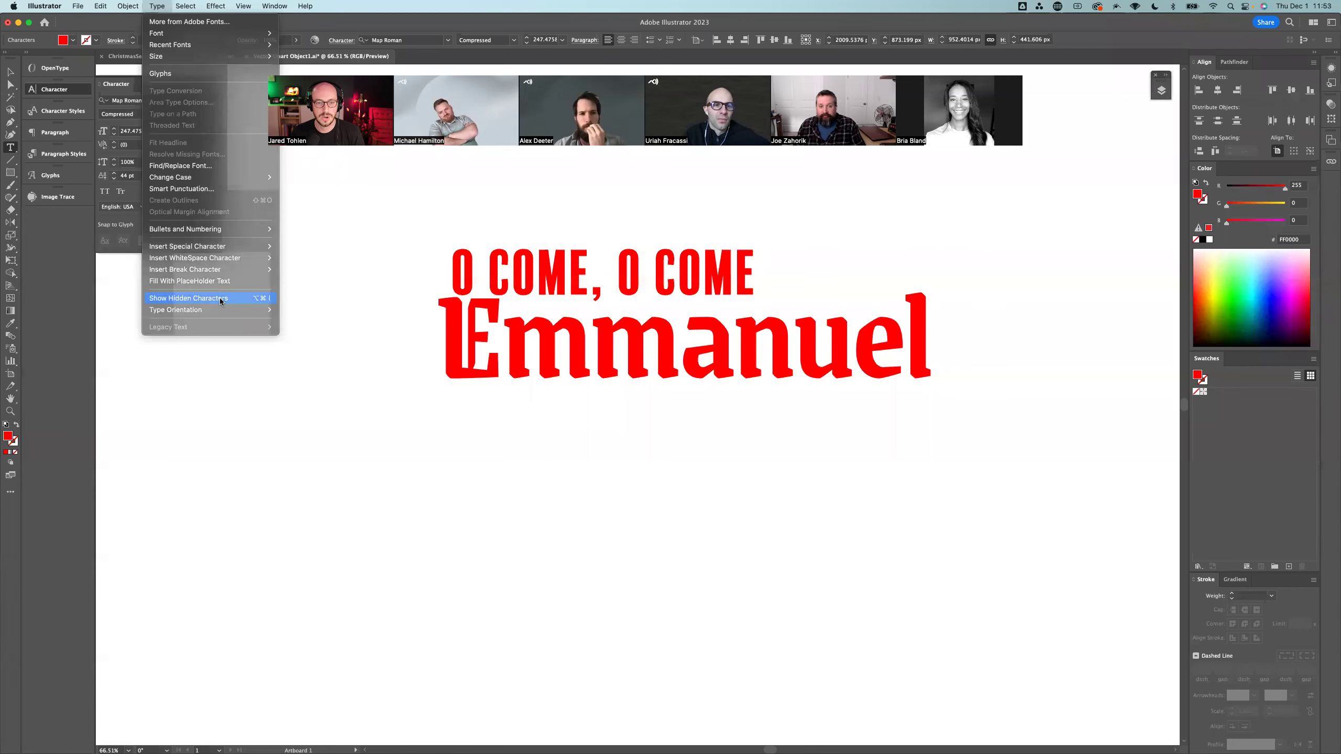
click(744, 272)
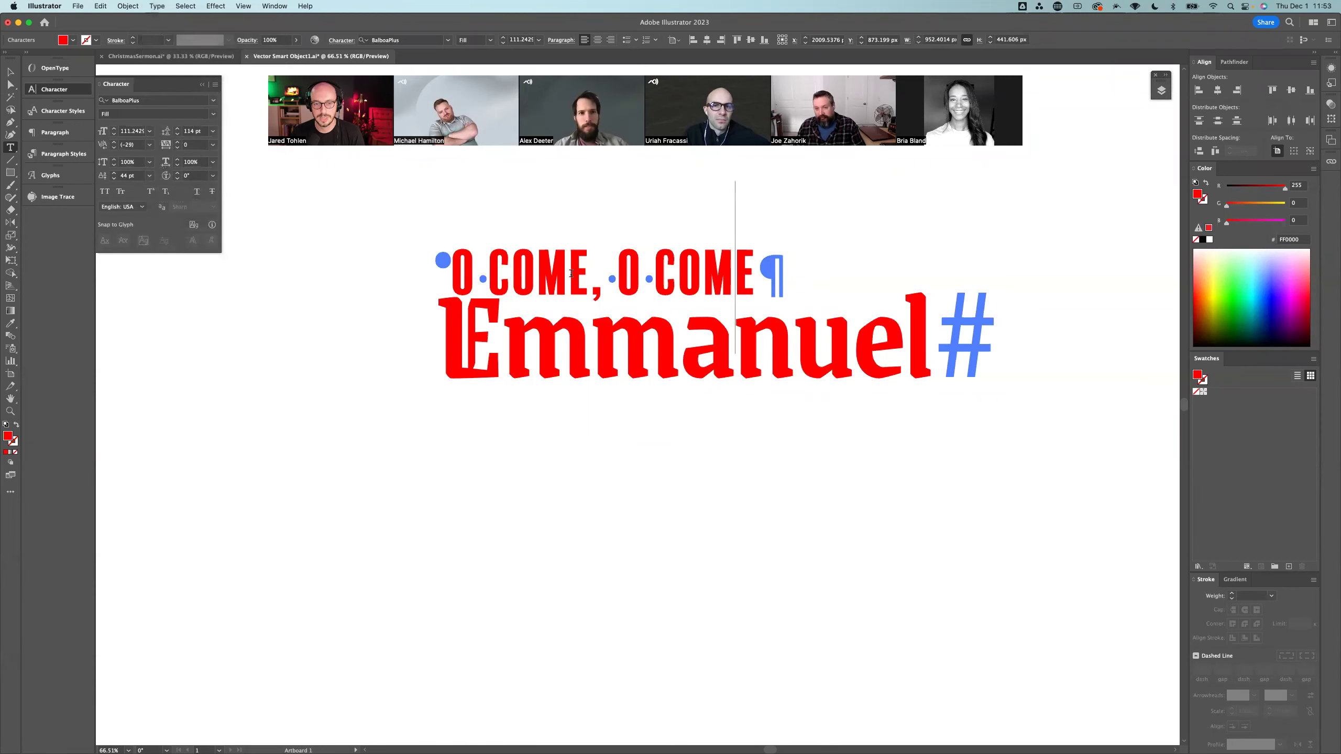
Step: Match the space before the first O to the O COME text's BalboaPlus formatting with the Eyedropper
click(450, 268)
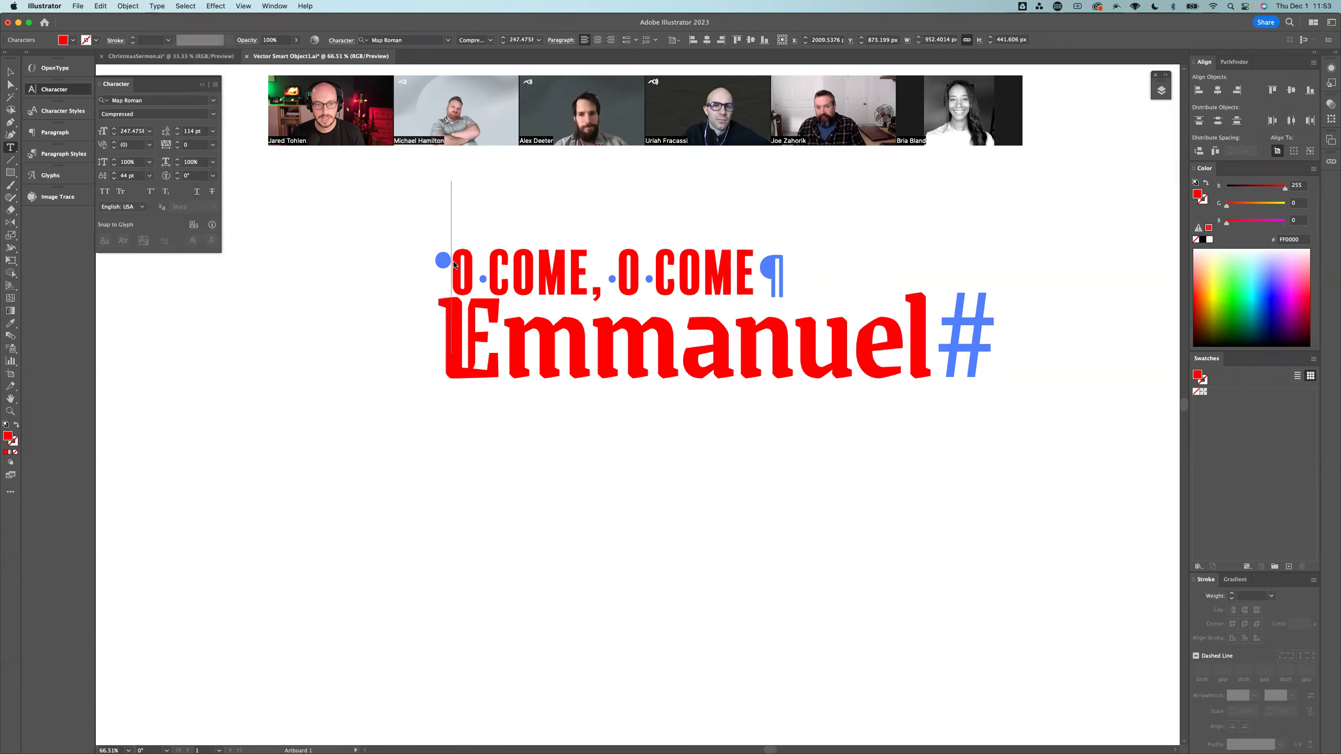
drag(445, 263, 436, 266)
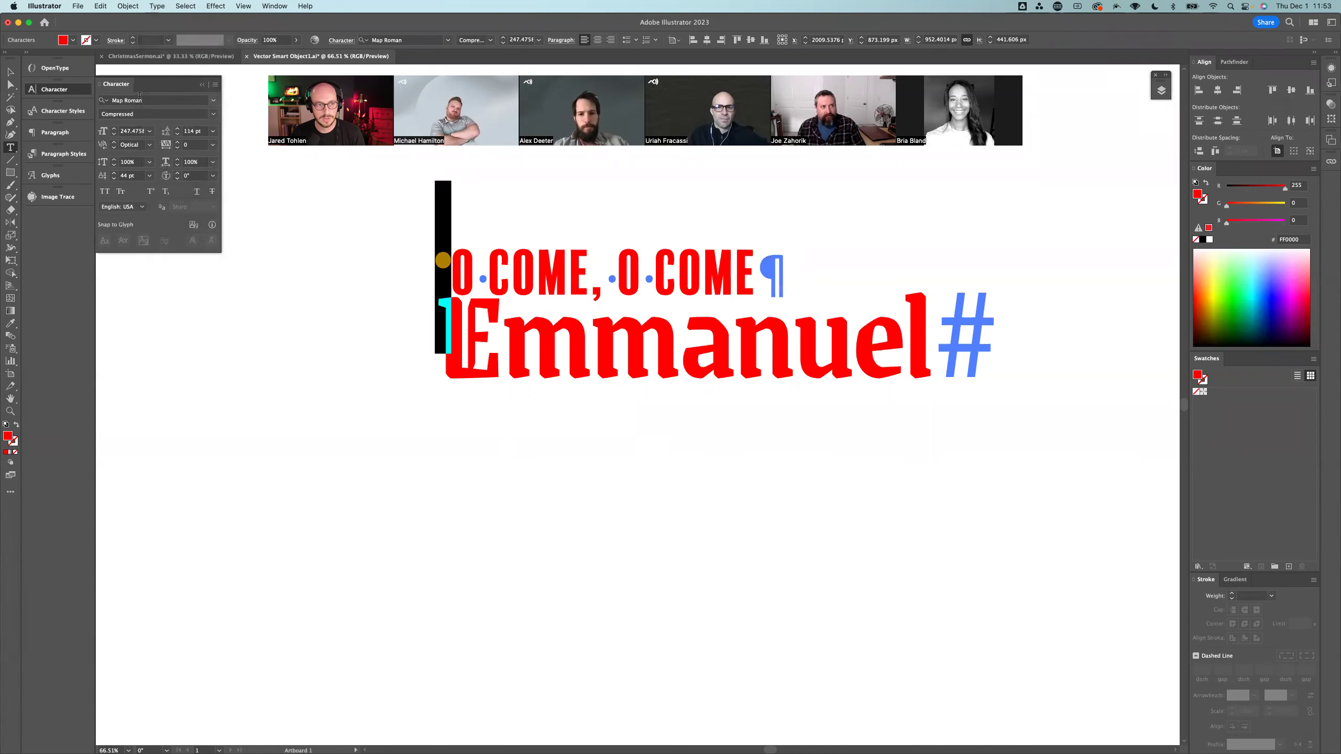
click(8, 323)
click(578, 261)
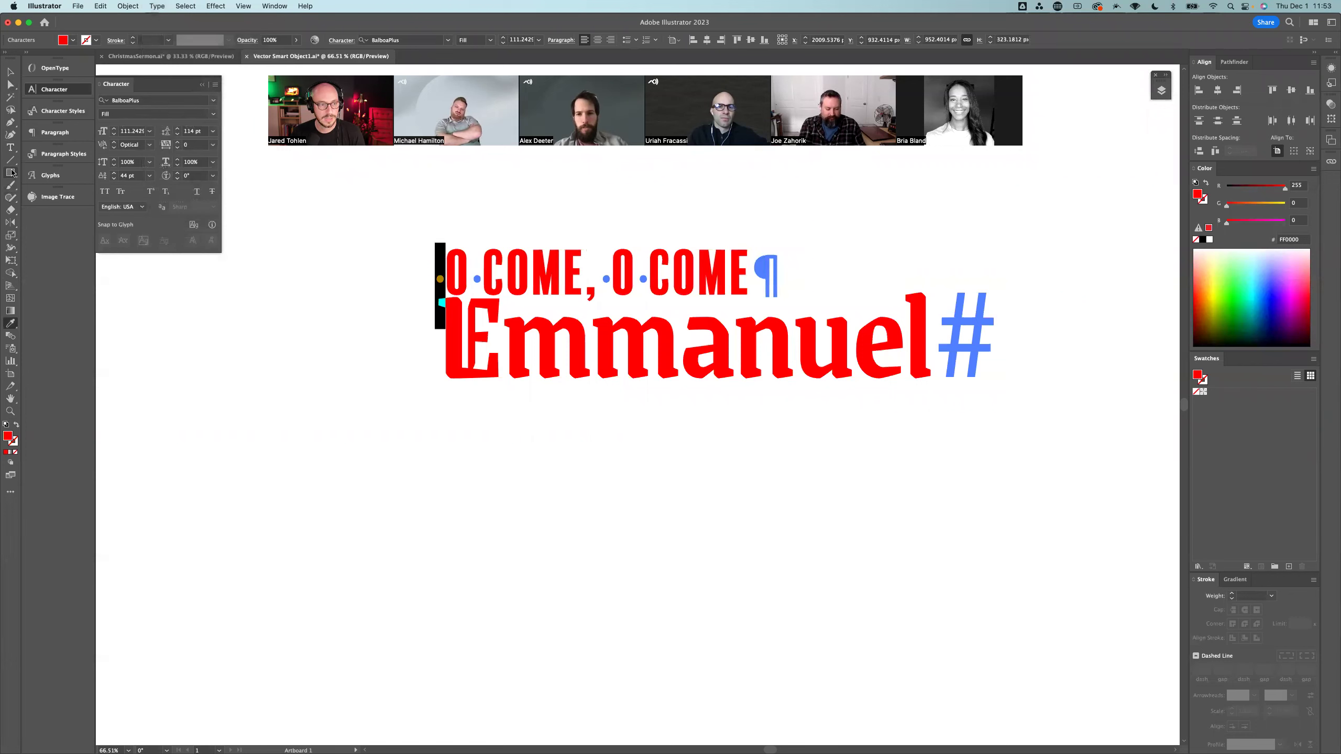
Step: Replace the paragraph break after O COME, O COME with a soft line break before Emmanuel
click(10, 147)
click(491, 281)
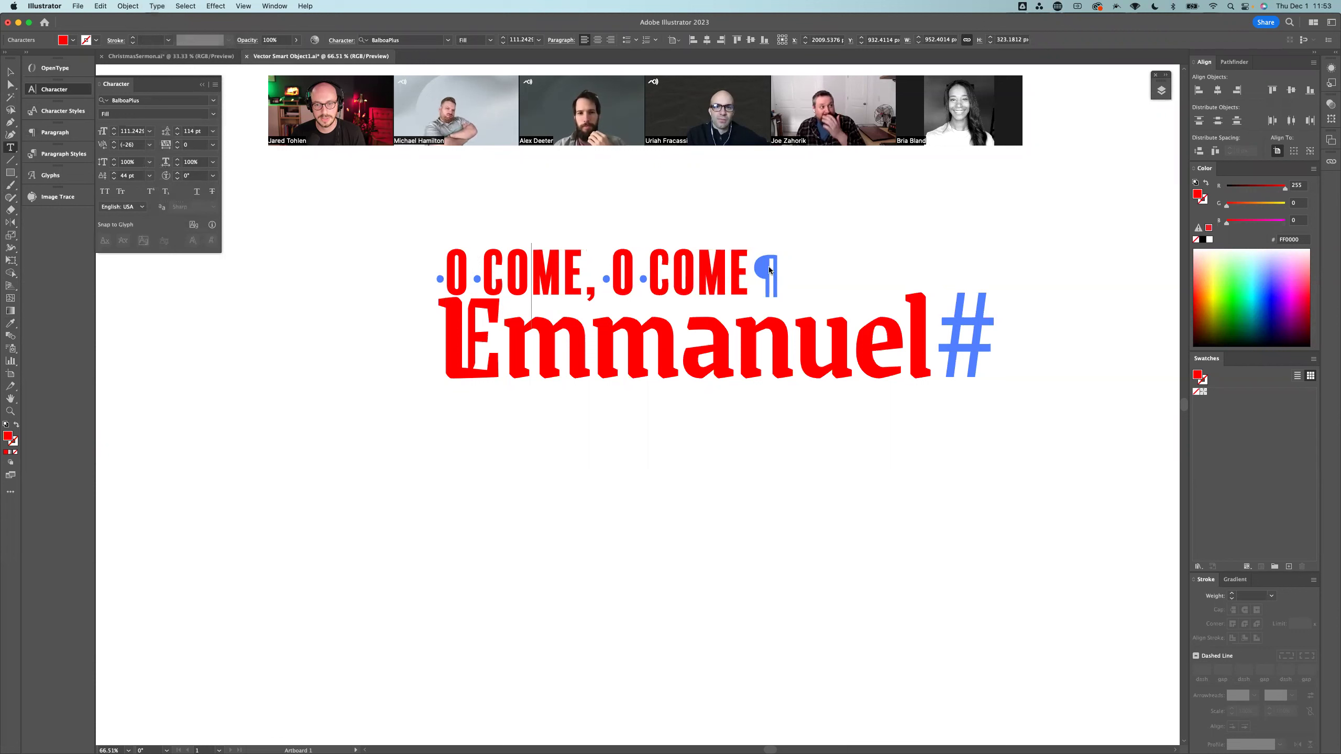
key(super+shift+a)
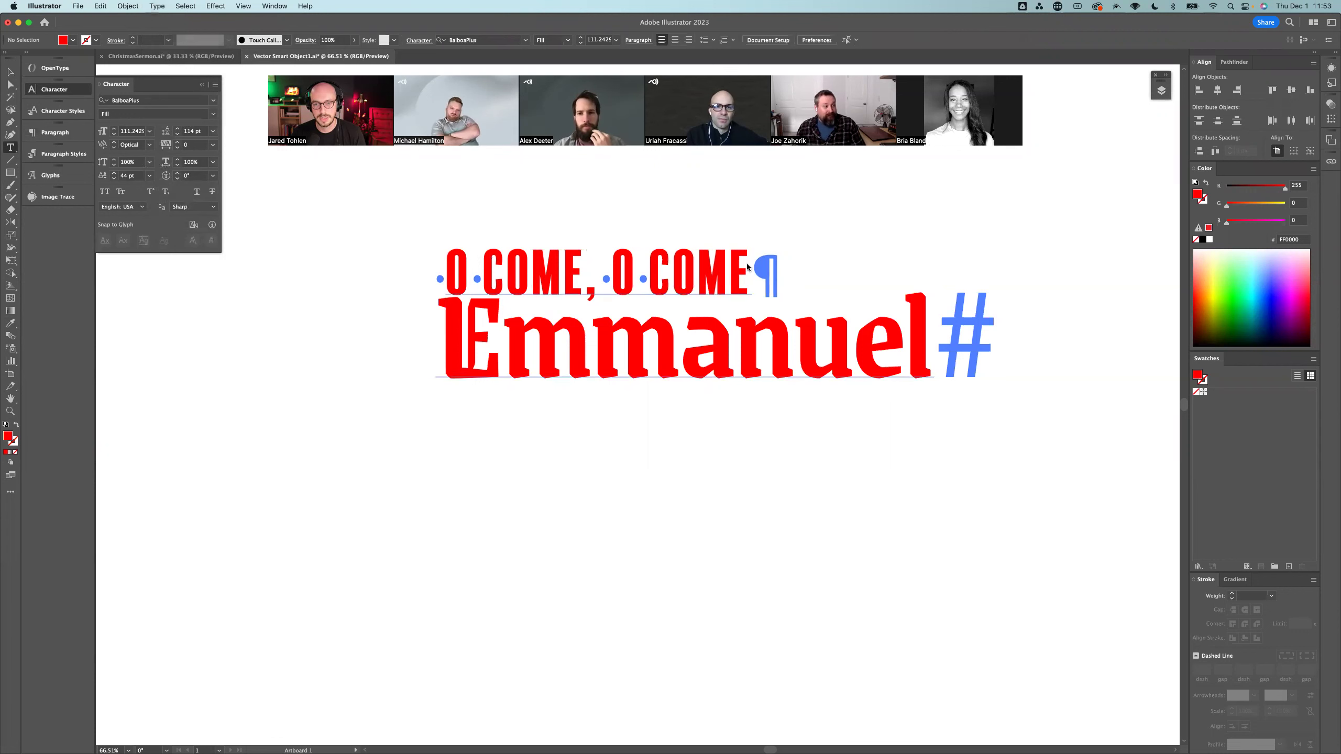
click(751, 267)
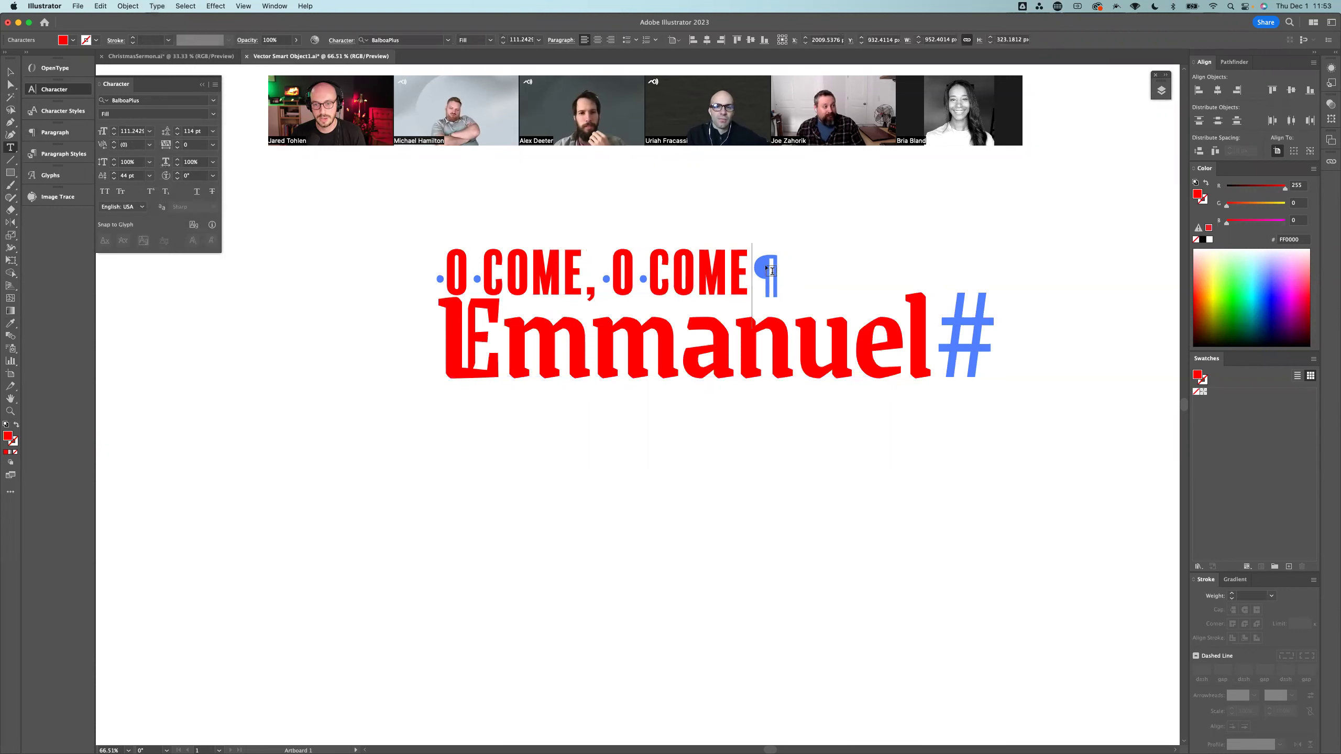
key(Delete)
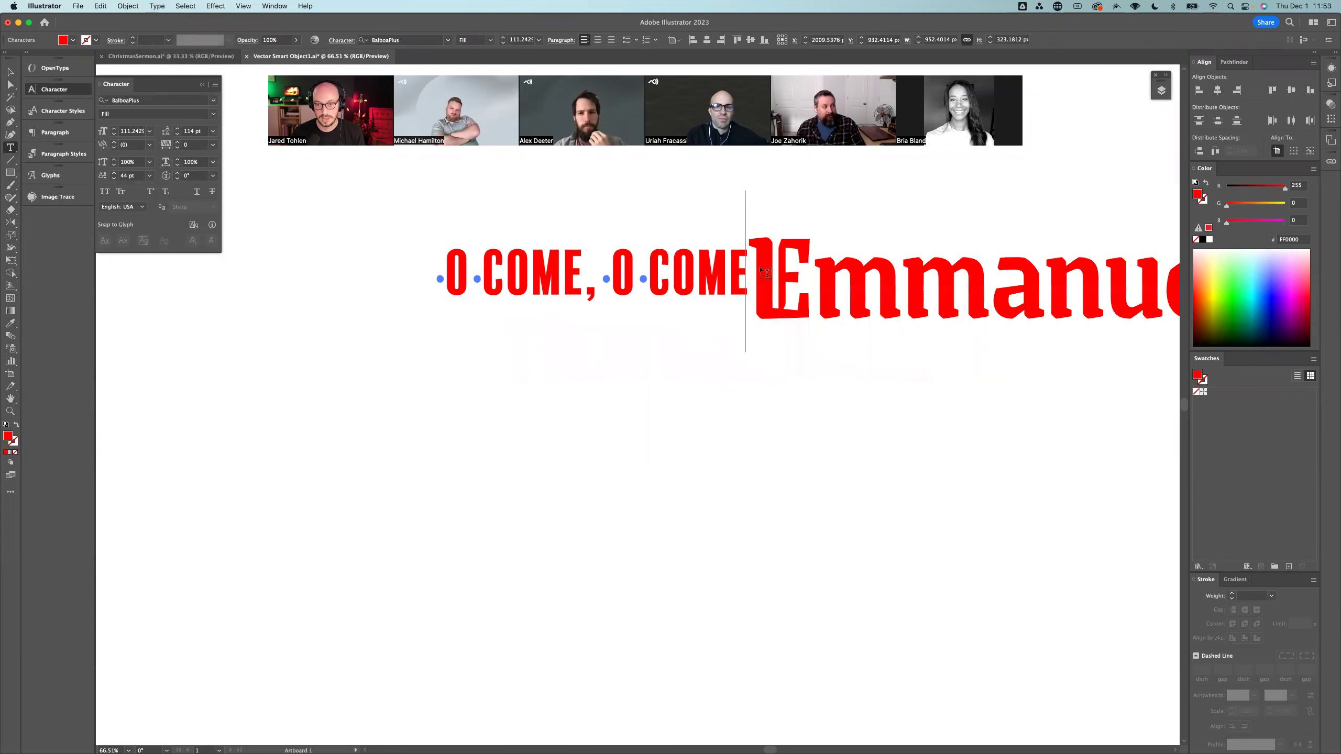
key(Return)
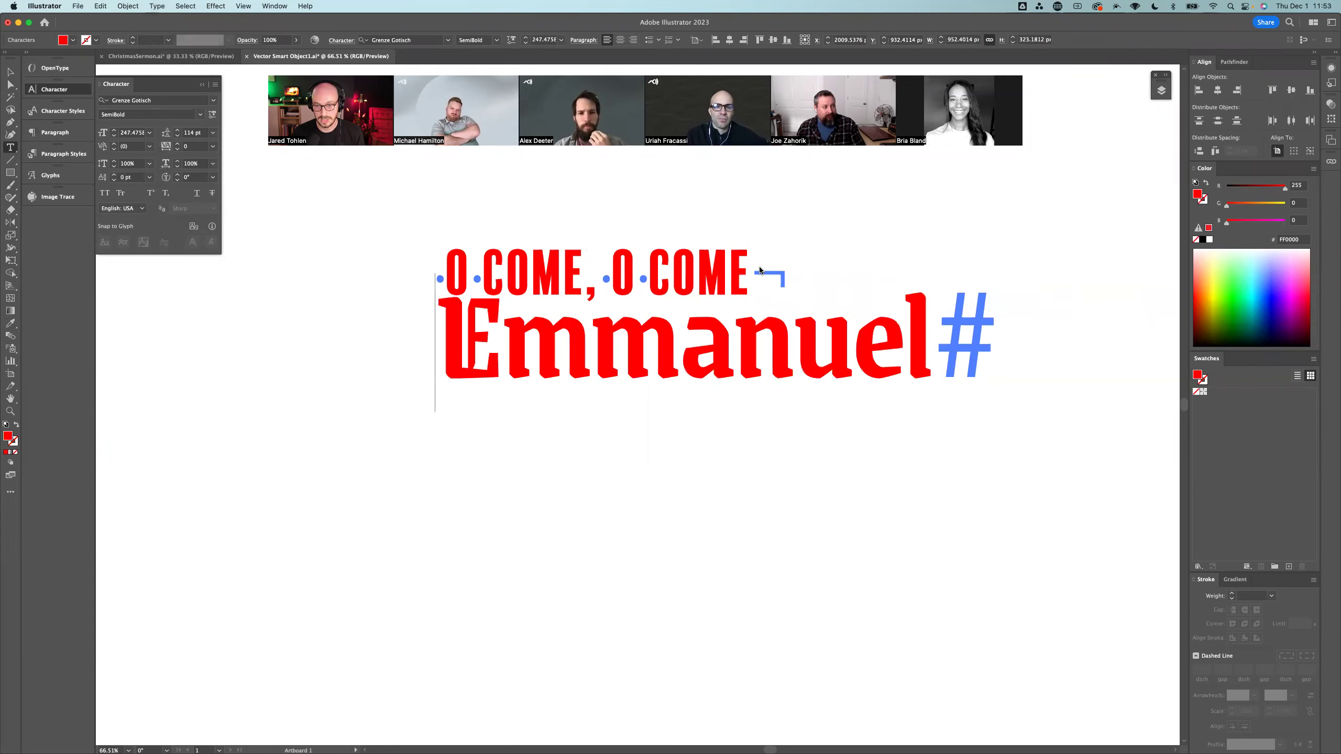
key(BackSpace)
key(Return)
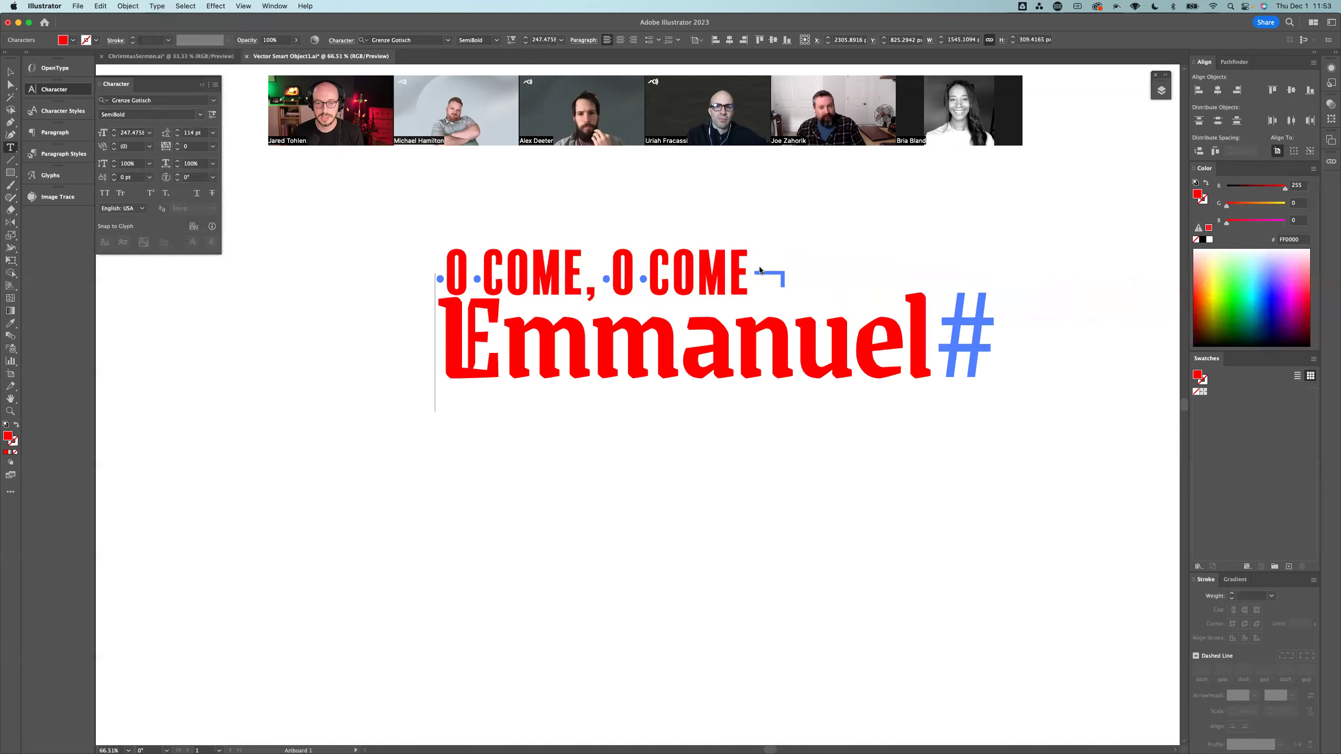
Step: Indent the O COME line with six more spaces before the first O and tighten the leading of all the text to 98 pt
click(450, 264)
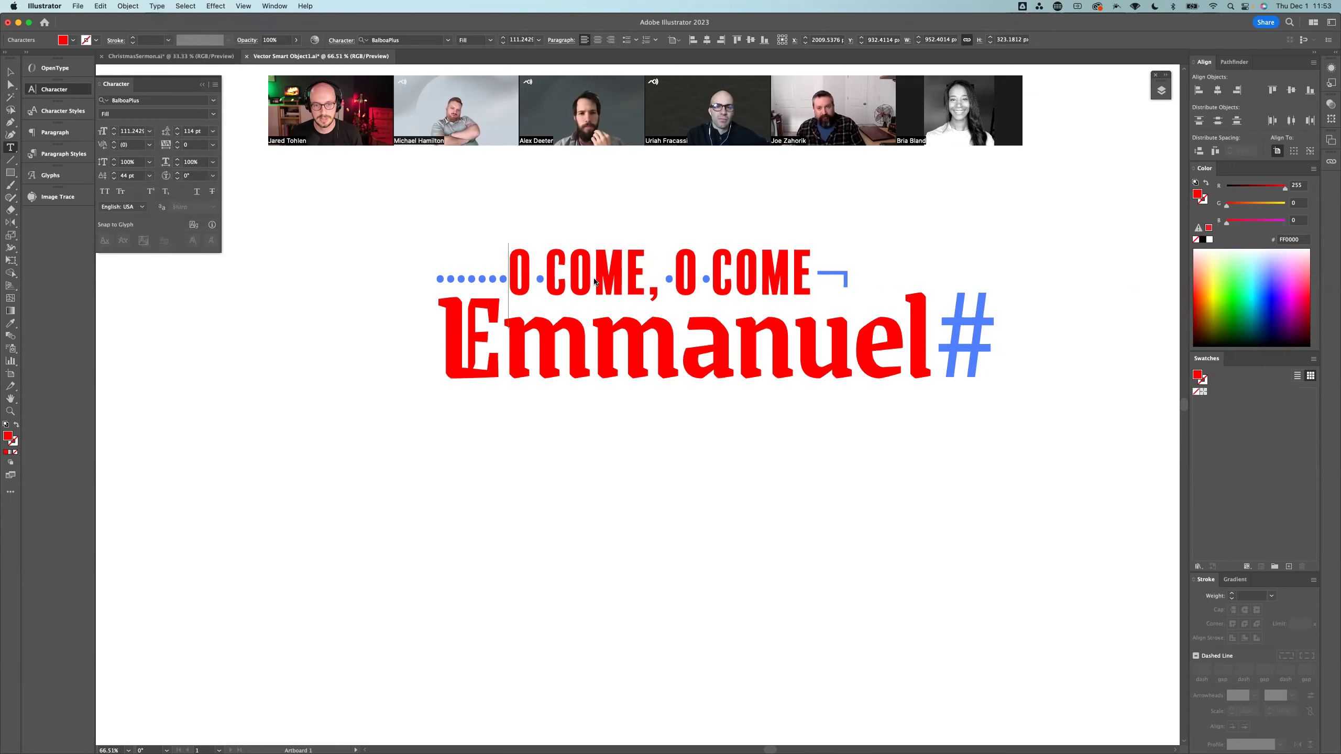
key(super+a)
key(alt+Up)
key(alt+Up)
key(alt+Up)
key(alt+Up)
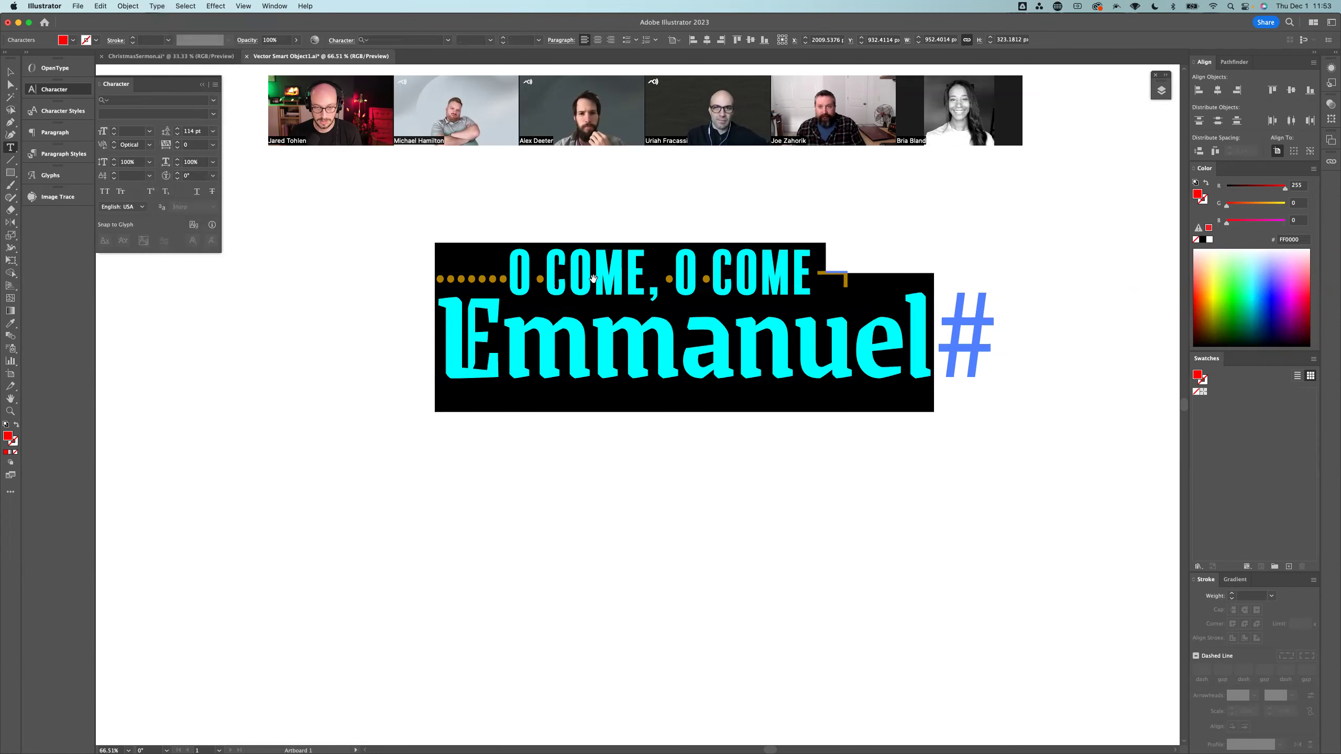
key(alt+Up)
key(alt+Up)
key(alt+Up)
key(alt+Up)
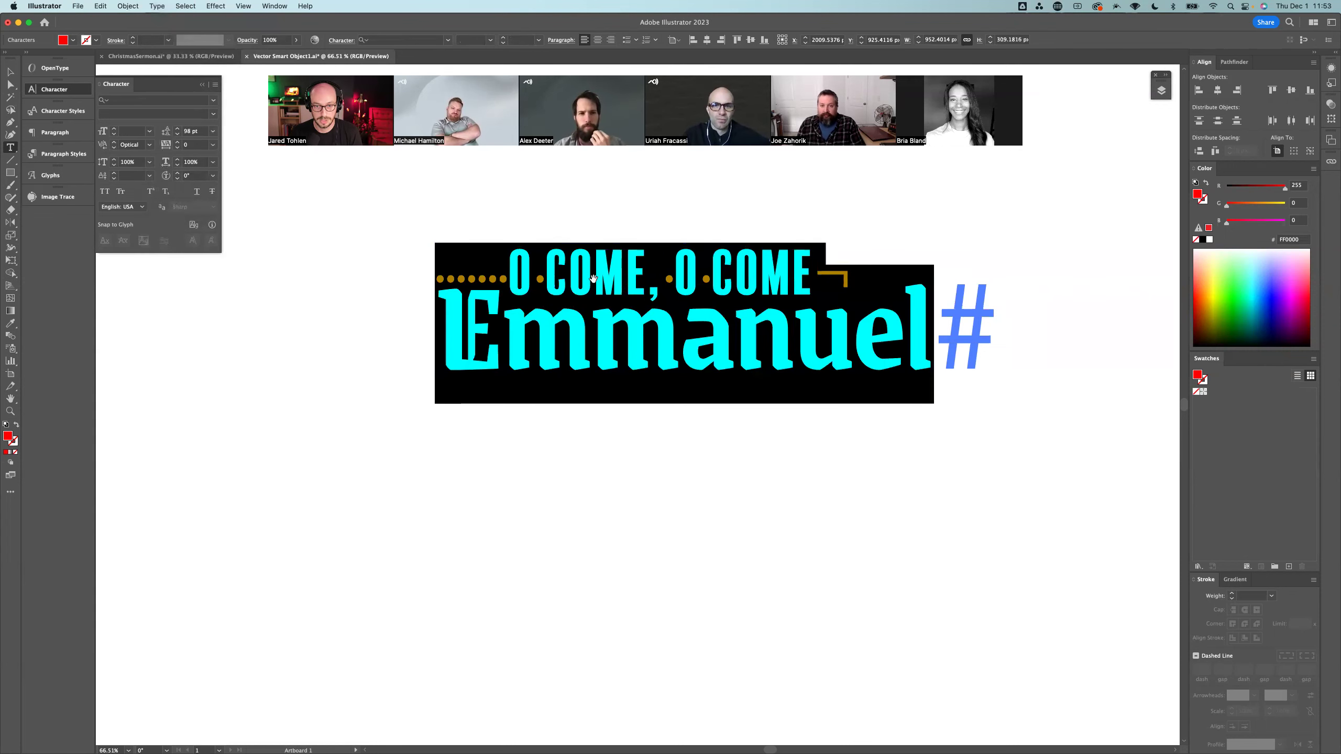
click(9, 72)
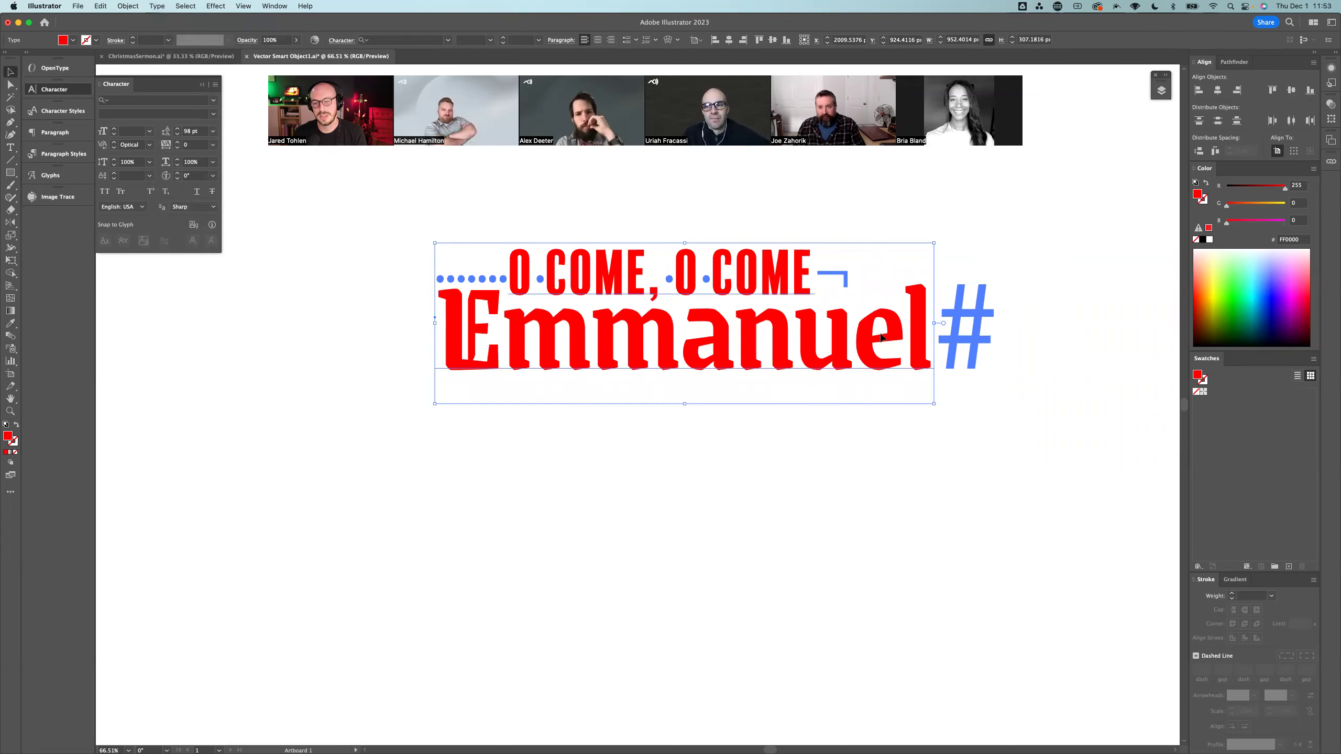
Step: Reposition the lockup and set the tracking of the letters after the E in Emmanuel to -40
drag(811, 336, 753, 360)
double_click(752, 359)
drag(874, 365, 455, 366)
key(alt+Left)
key(alt+Left)
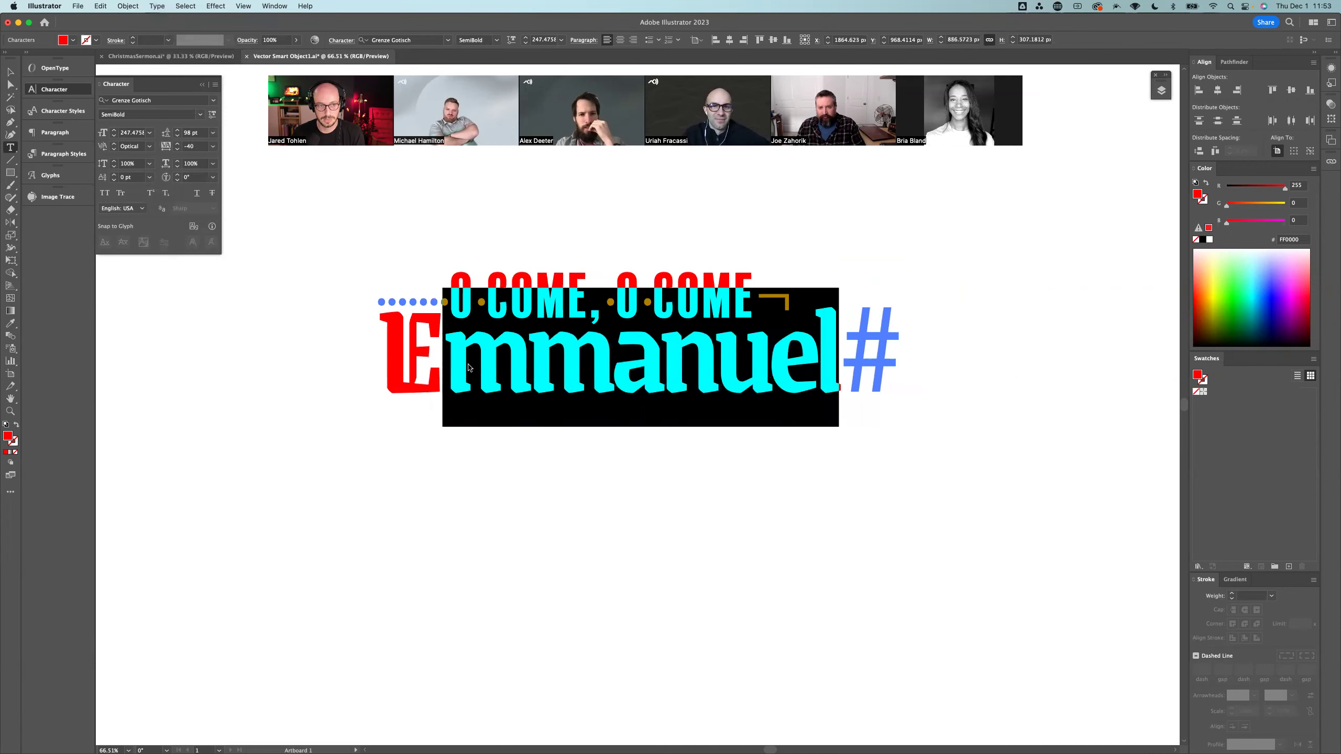
key(alt+Left)
key(alt+Right)
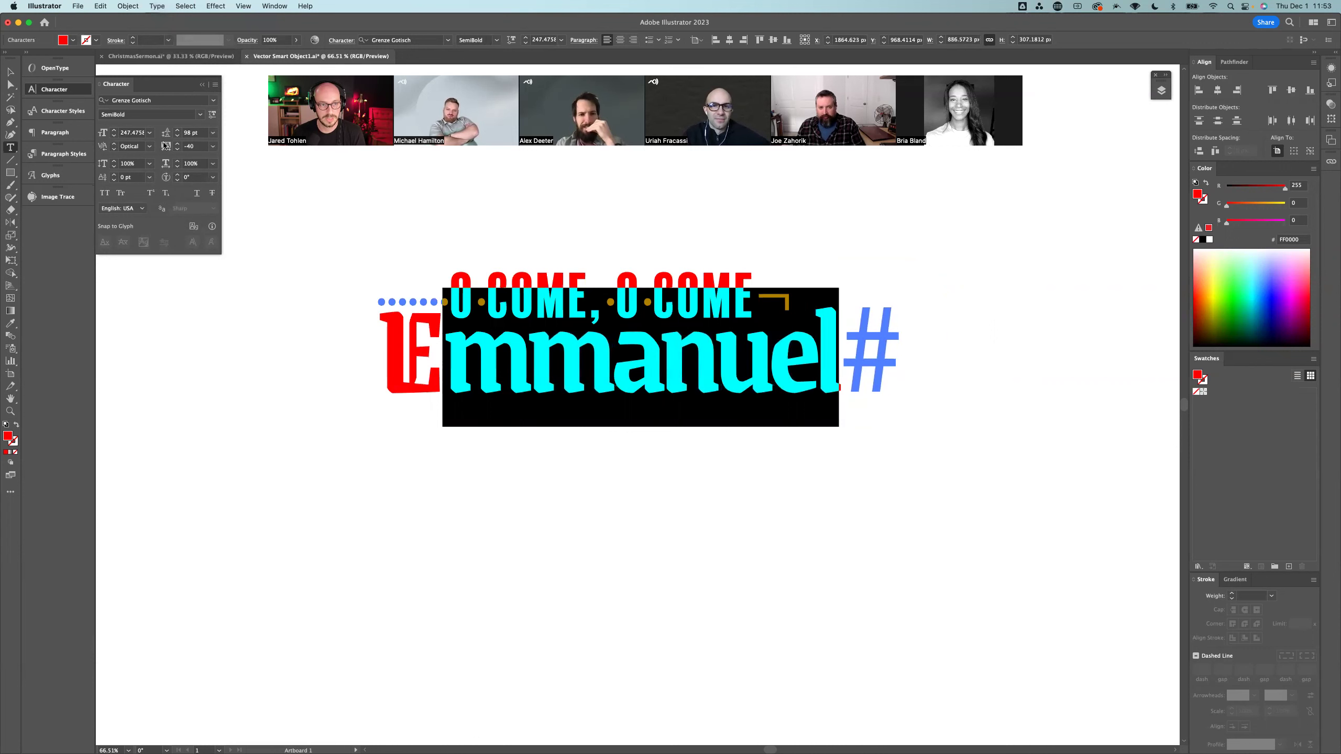
key(alt+Left)
key(alt+Right)
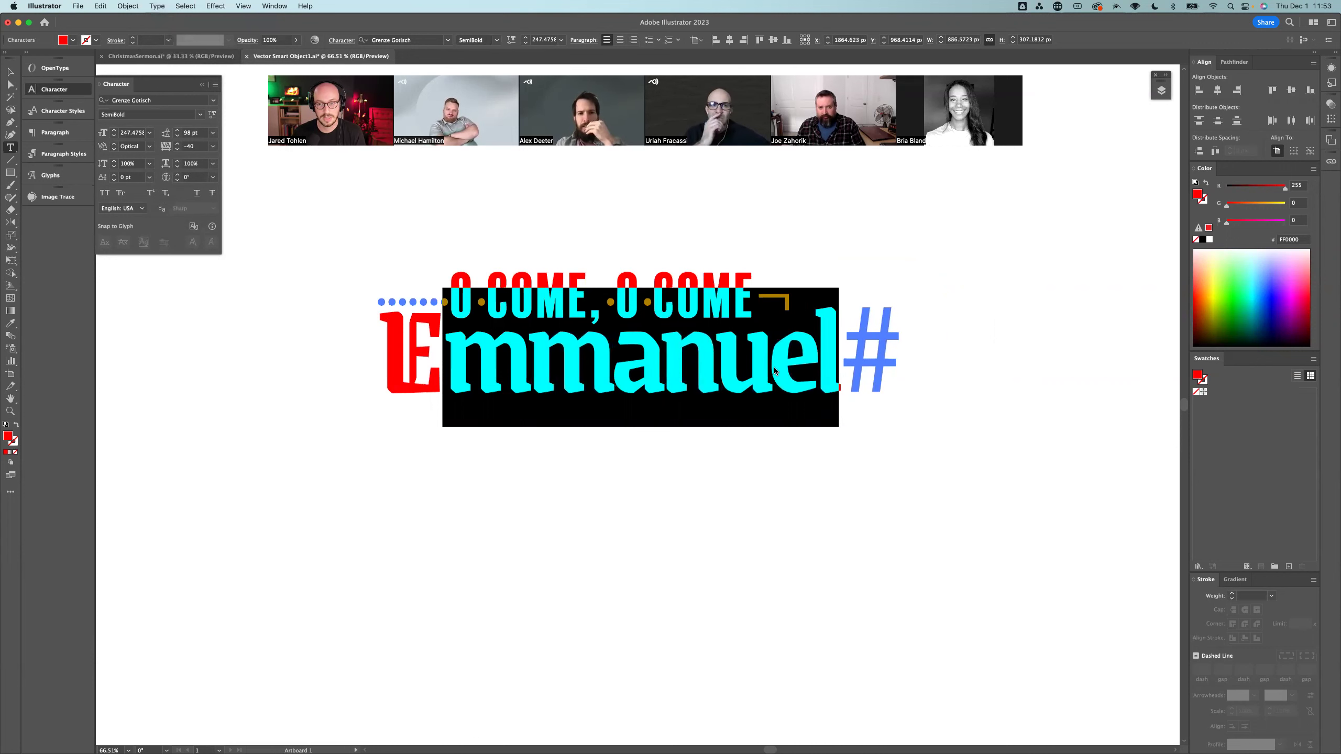
Step: Kern the letter pairs in Emmanuel: E-m to -49, a-n to -3, m-a to 3 and e-l to -8
click(772, 370)
click(445, 369)
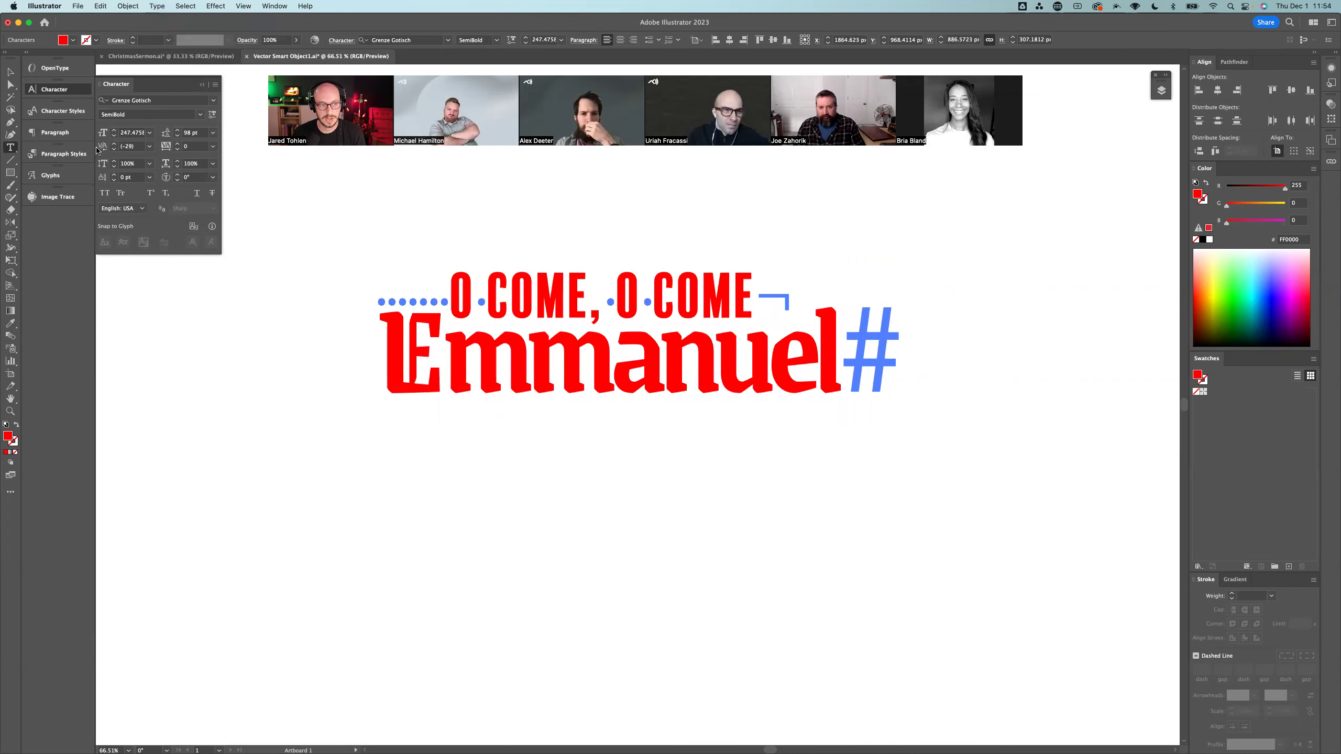
key(alt+Left)
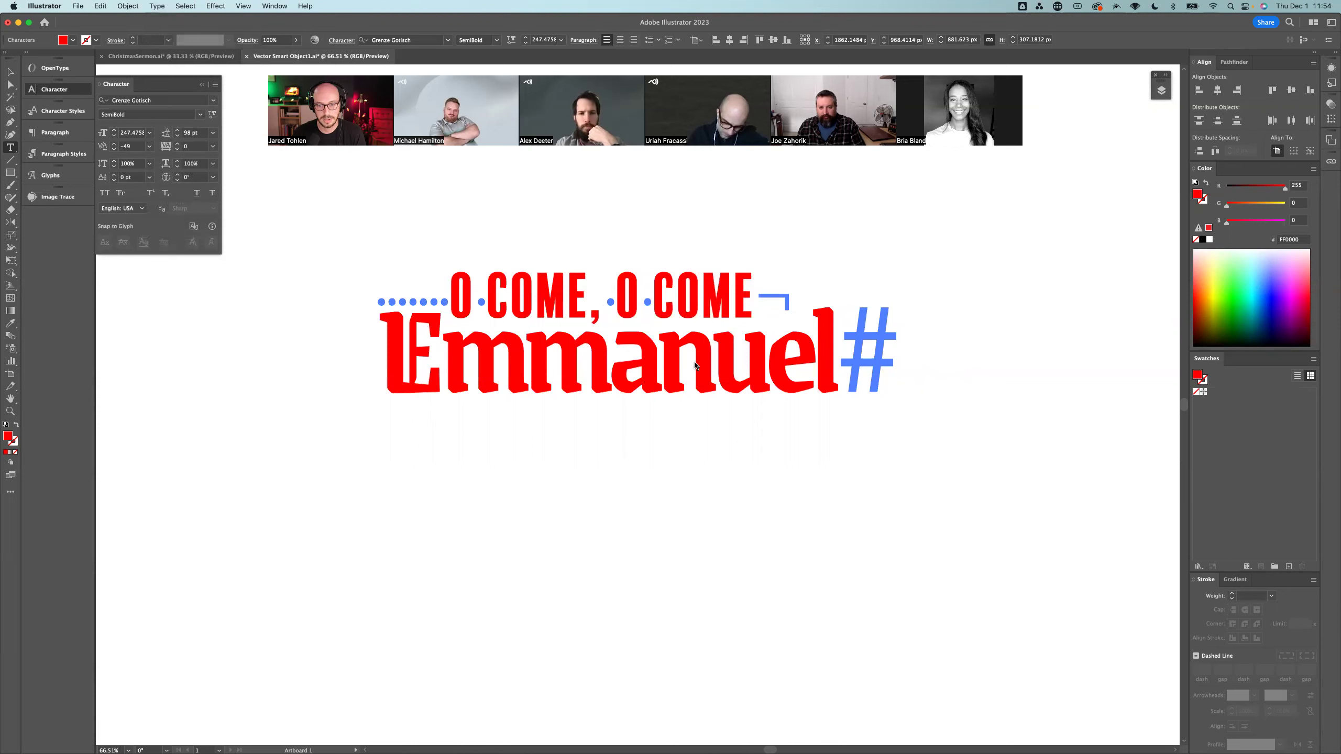
click(661, 364)
key(alt+Right)
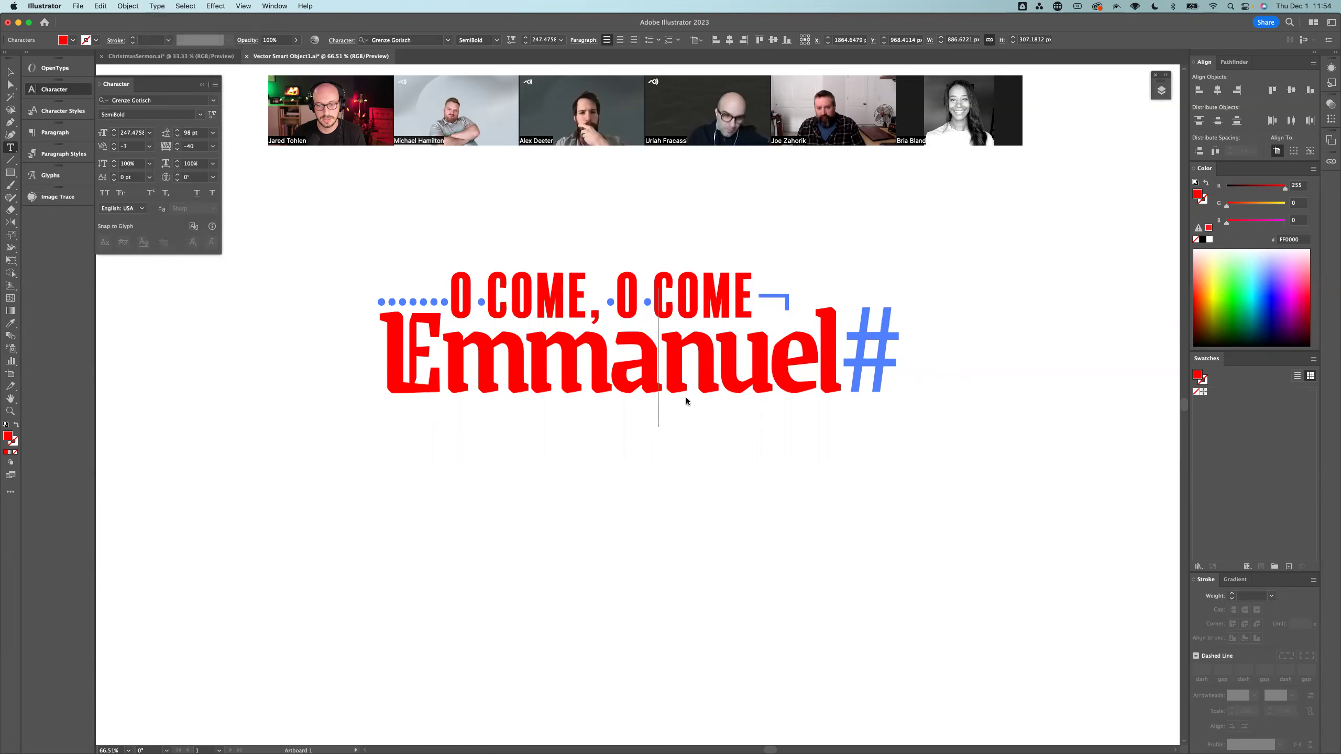
click(615, 368)
key(alt+Right)
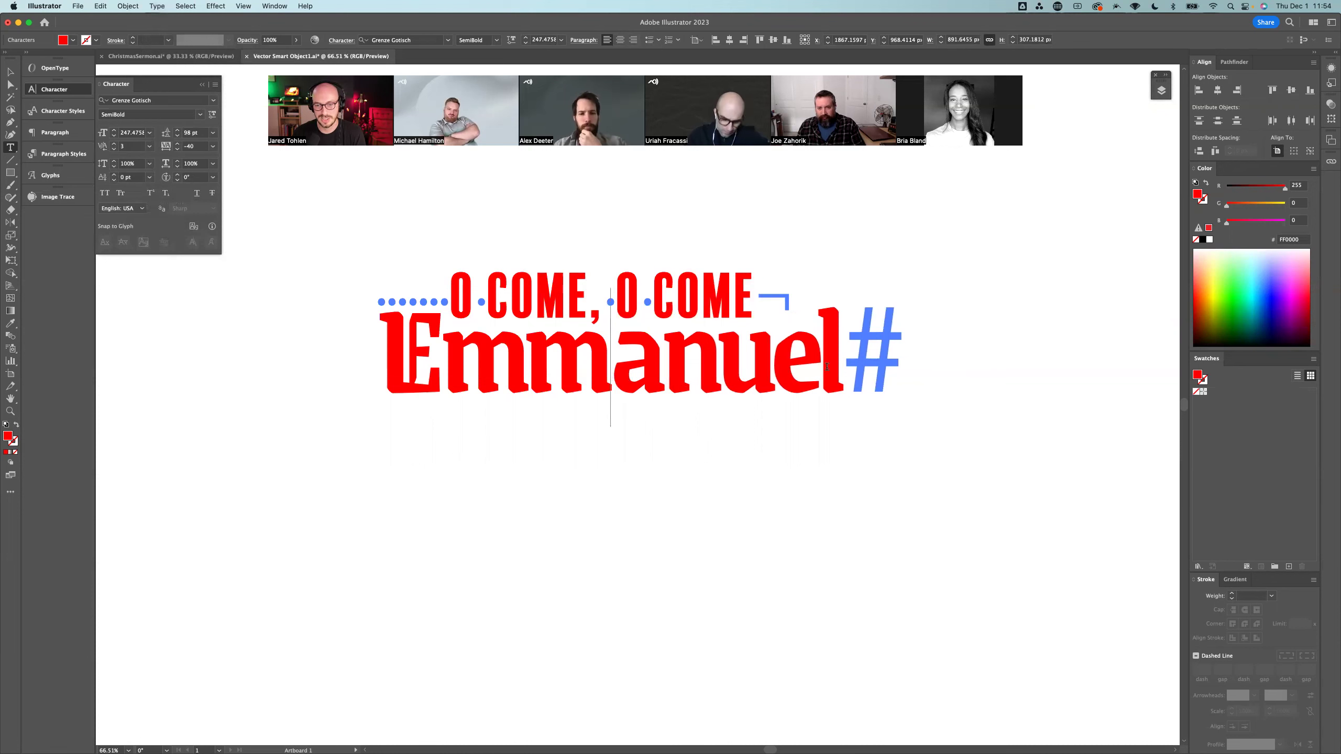
click(822, 368)
key(alt+Right)
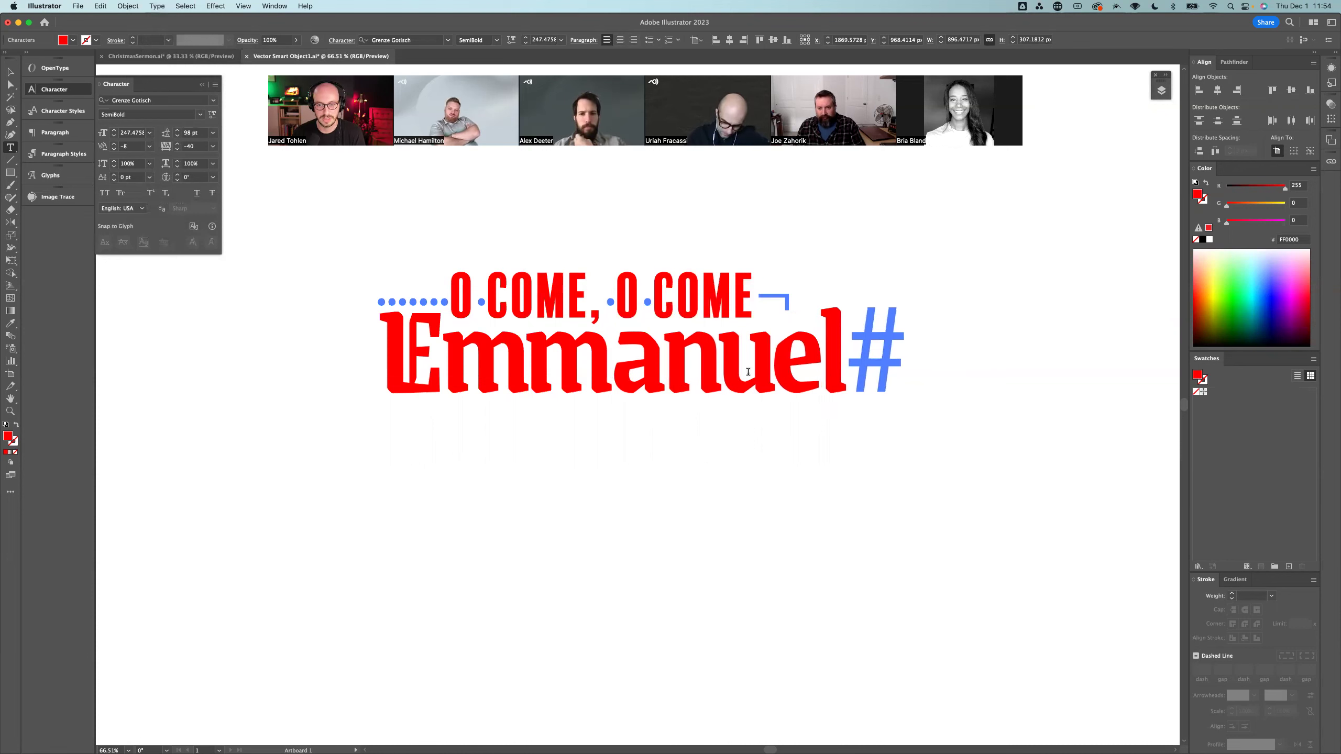
key(Escape)
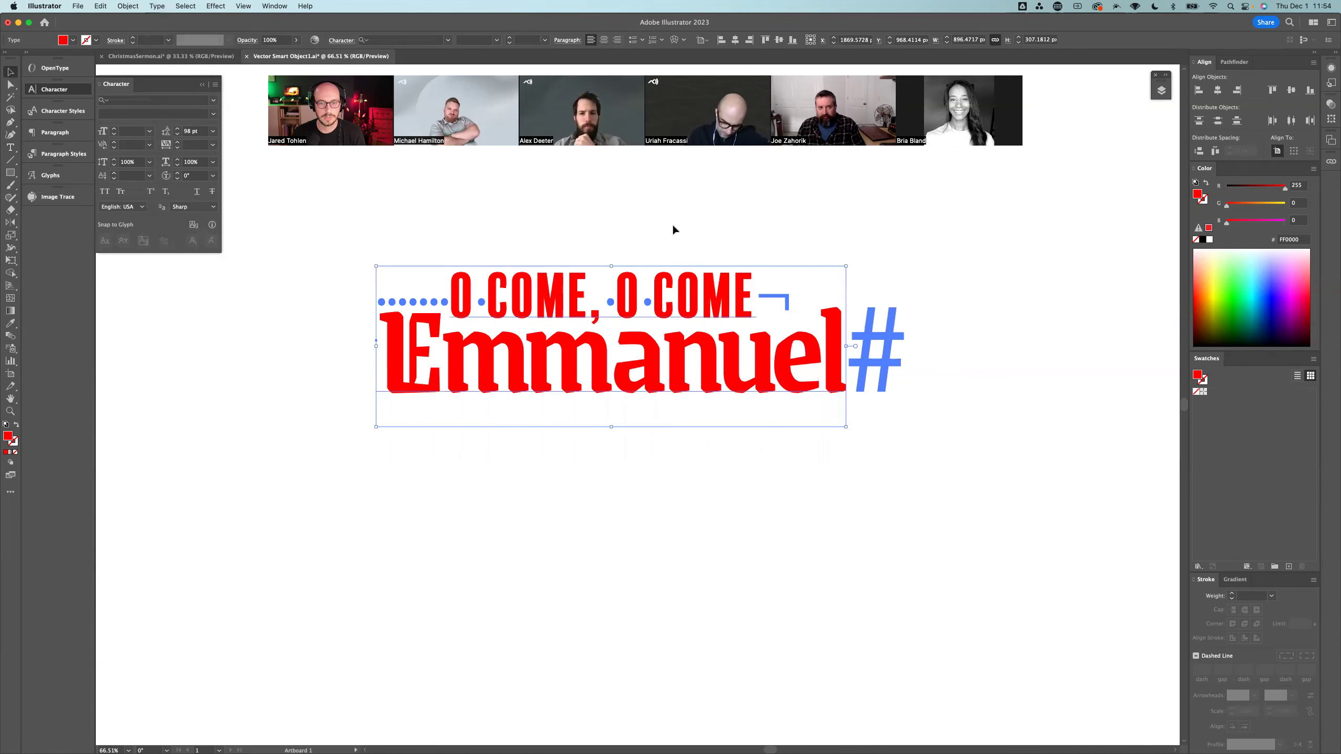
click(697, 233)
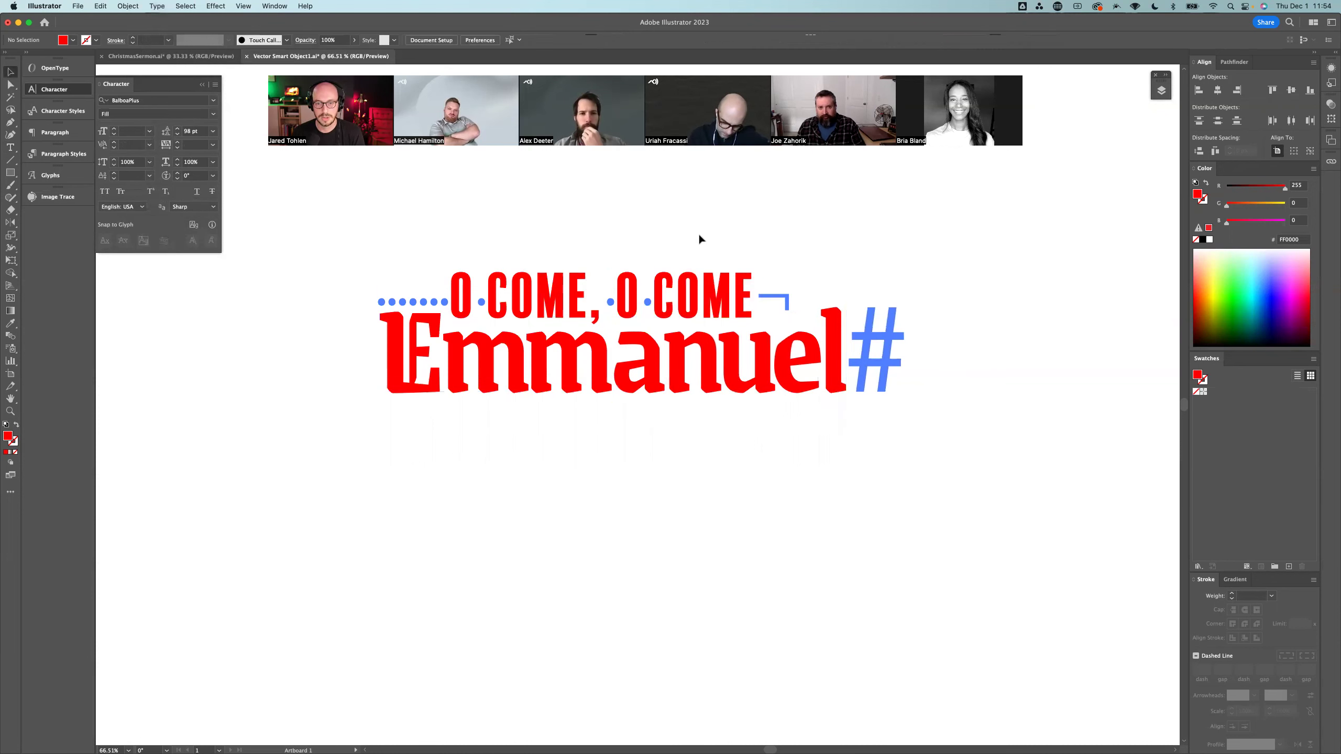
Step: Switch to Photoshop and scale the Vector Smart Object up to about 18.5 in wide so the lockup nearly fills the canvas width
click(704, 284)
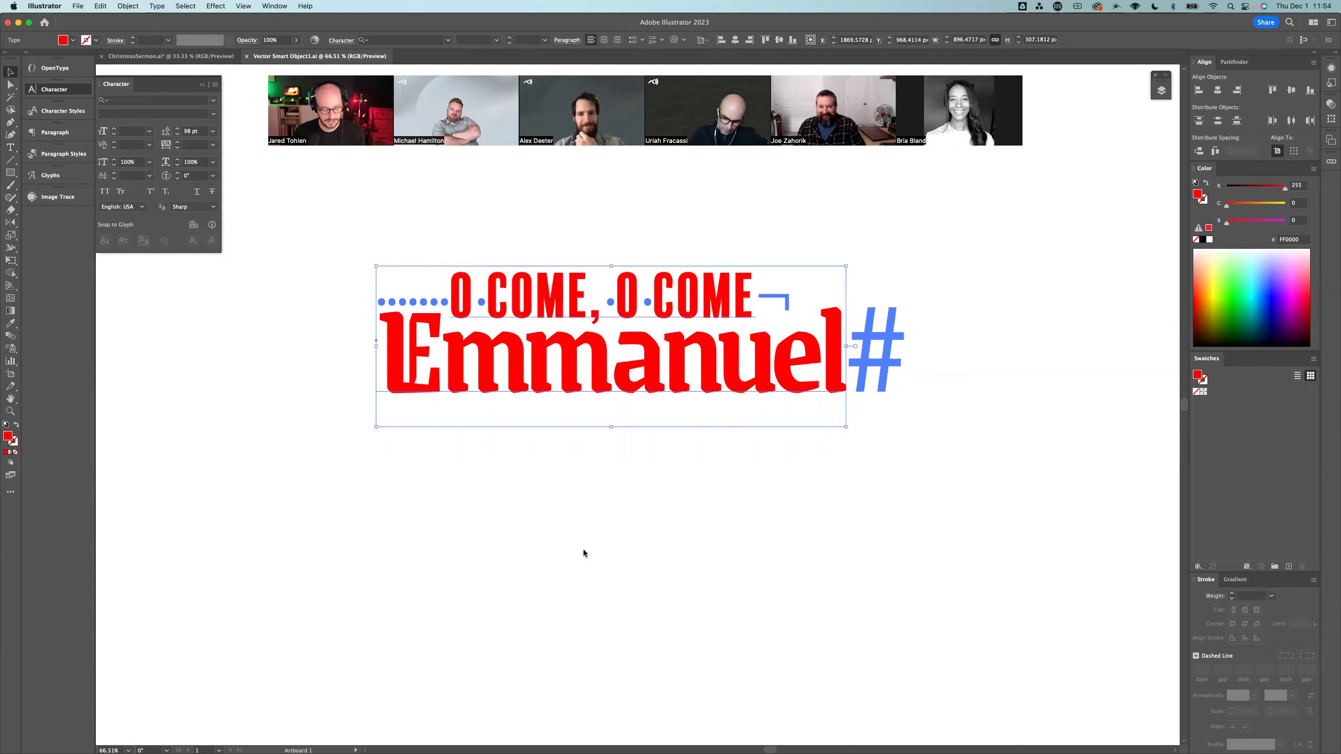
click(570, 735)
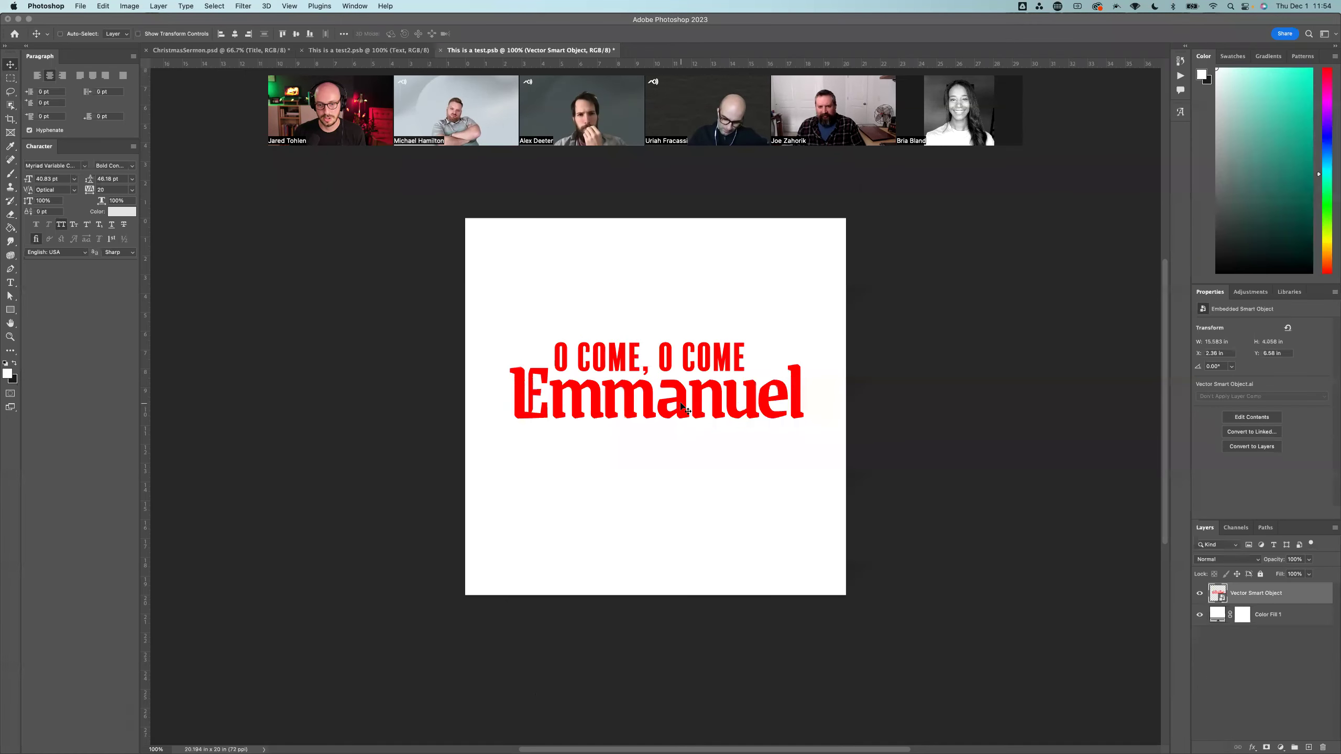
key(super+t)
drag(652, 436, 664, 459)
key(Return)
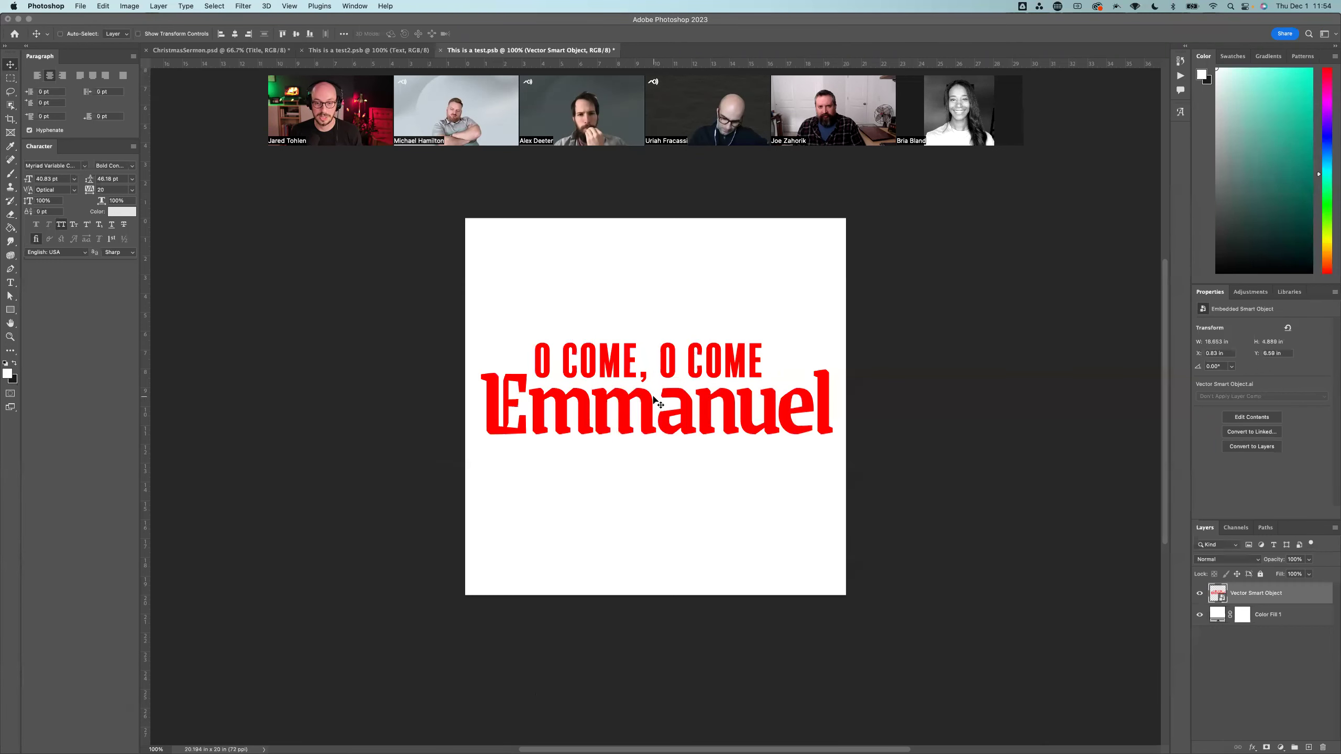
Step: Set the canvas height to 10 inches, then shift the lockup down slightly and save the document
key(alt+super+c)
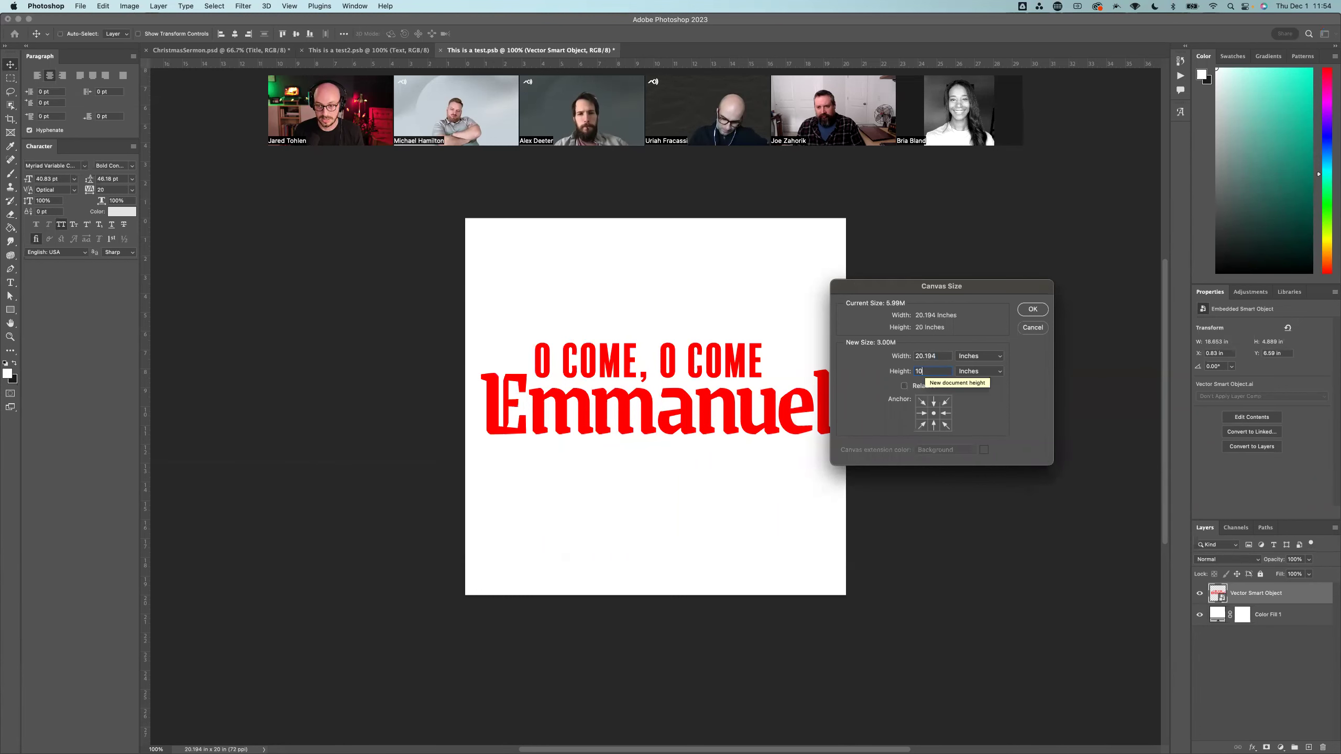
key(Return)
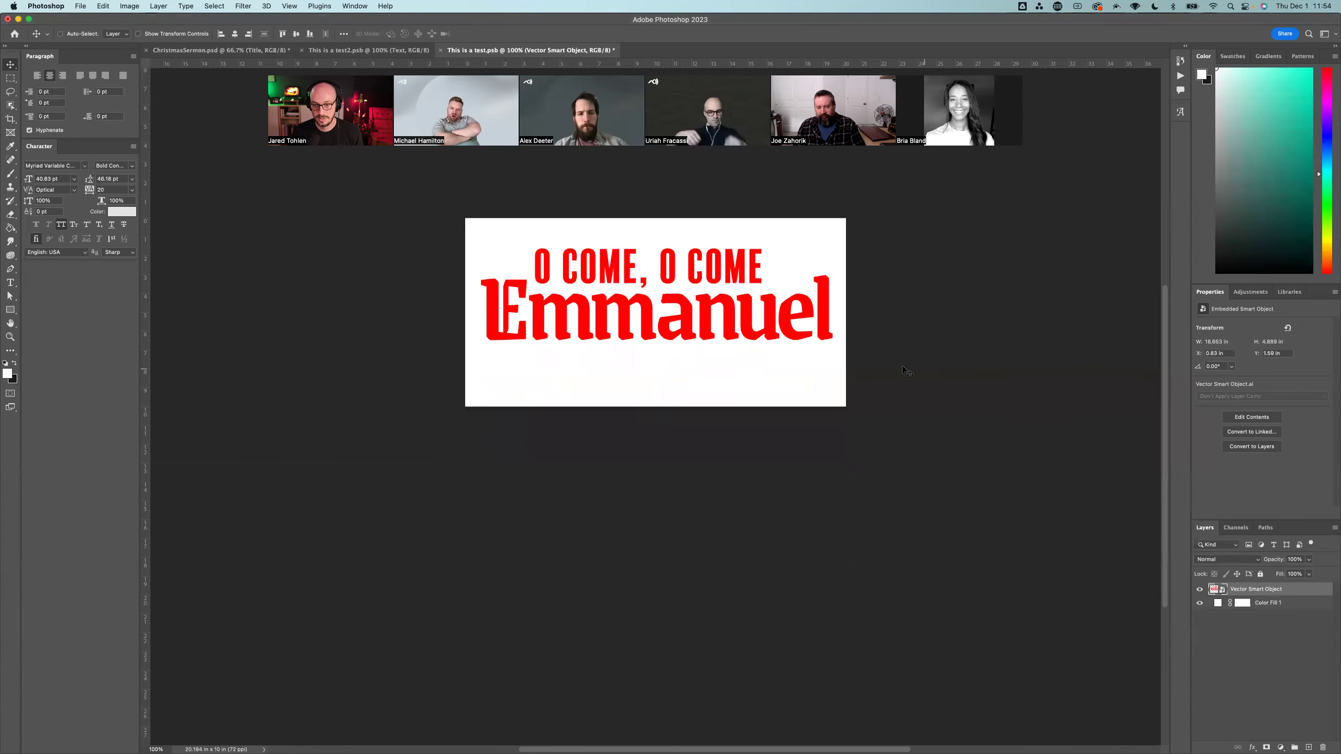
drag(801, 323, 800, 340)
key(super+s)
Step: In This is a test2.psb, move the Text layer up slightly and save the document
key(ctrl+shift+Tab)
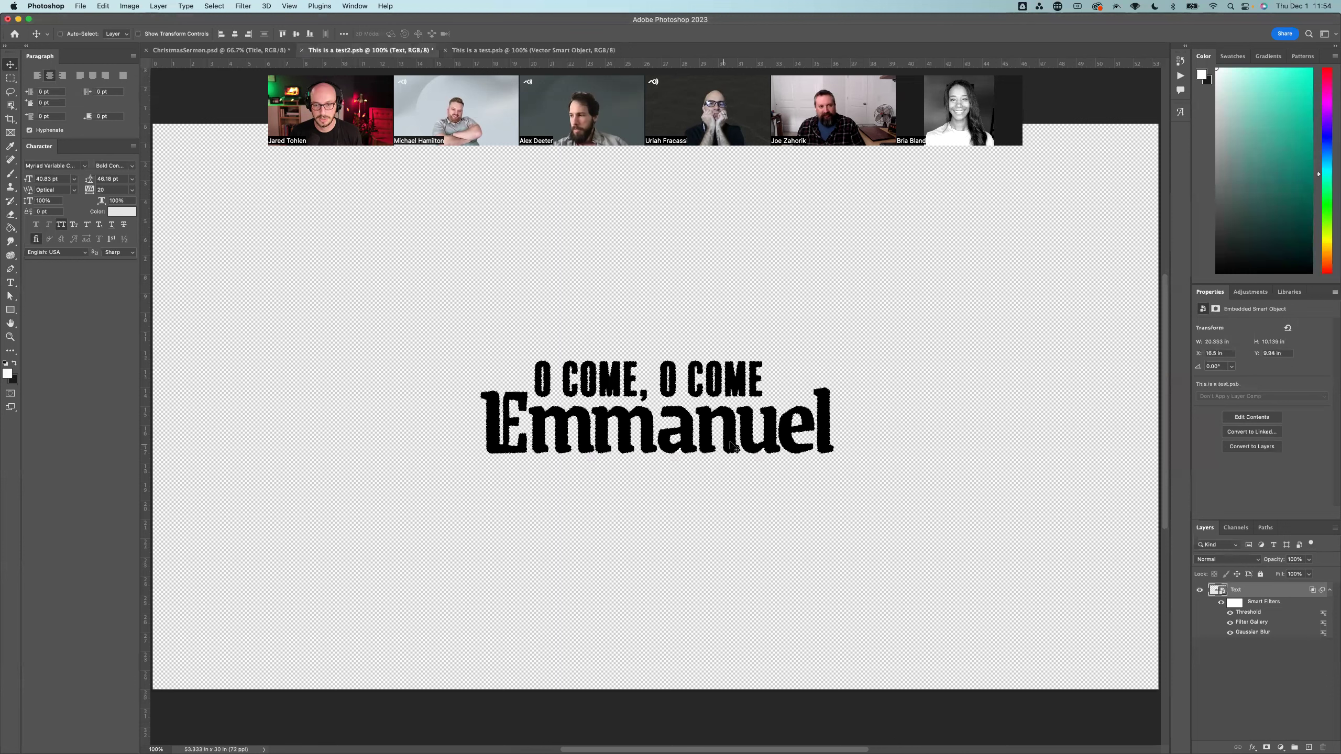
drag(736, 442, 734, 426)
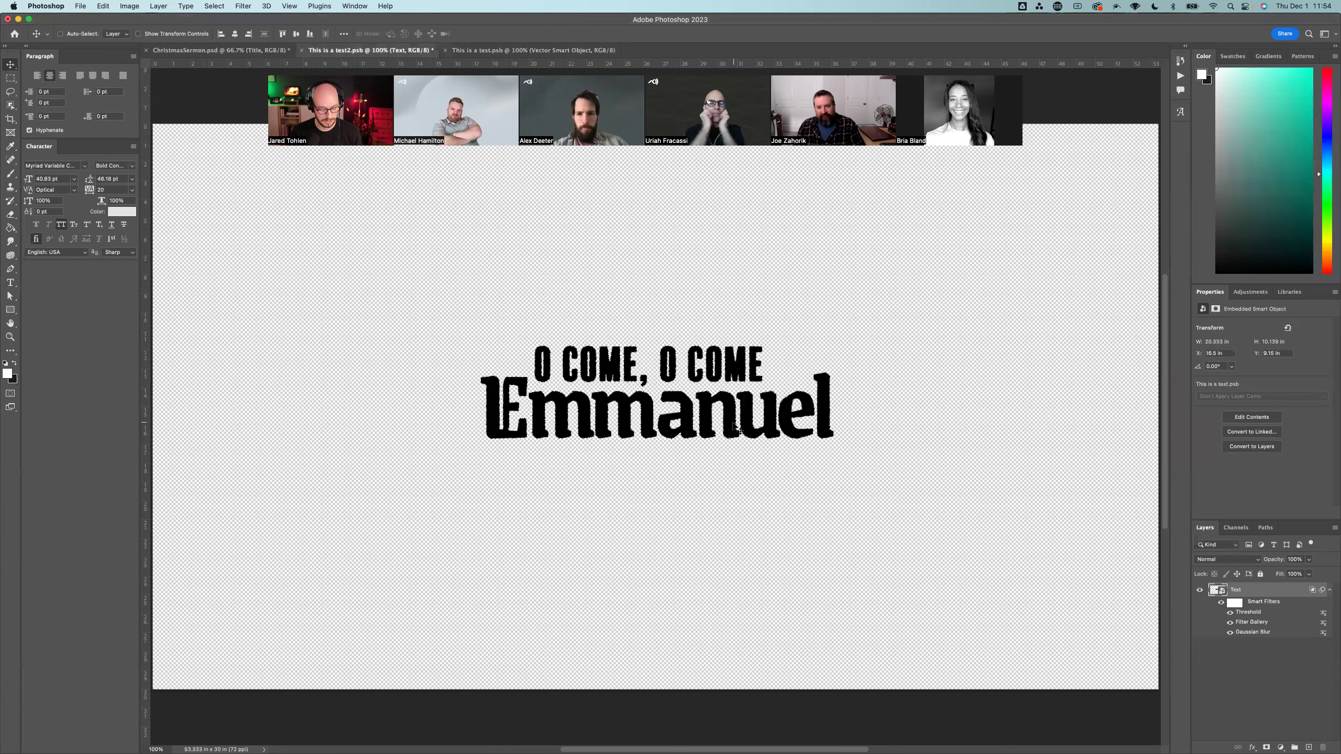
key(super+s)
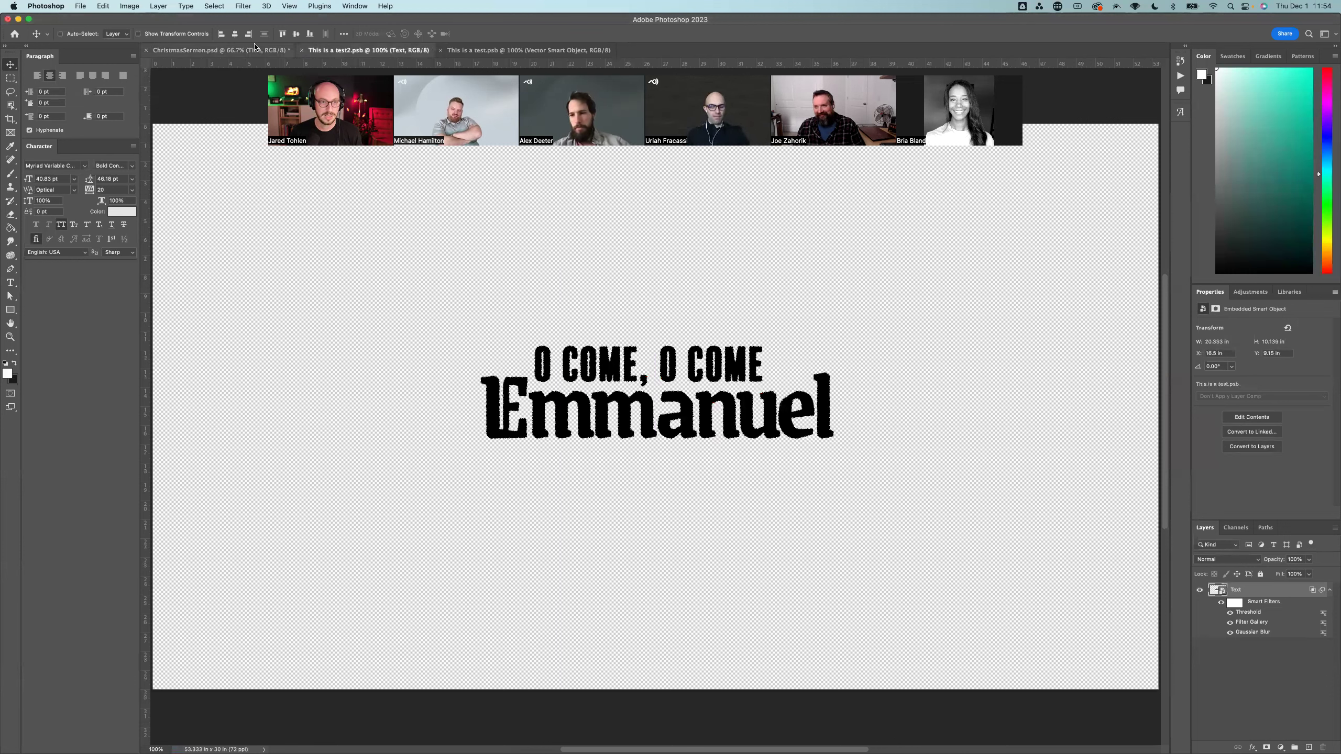
Step: Reduce the canvas of This is a test2.psb to 1500 x 1000 pixels and save the document
key(super+alt+c)
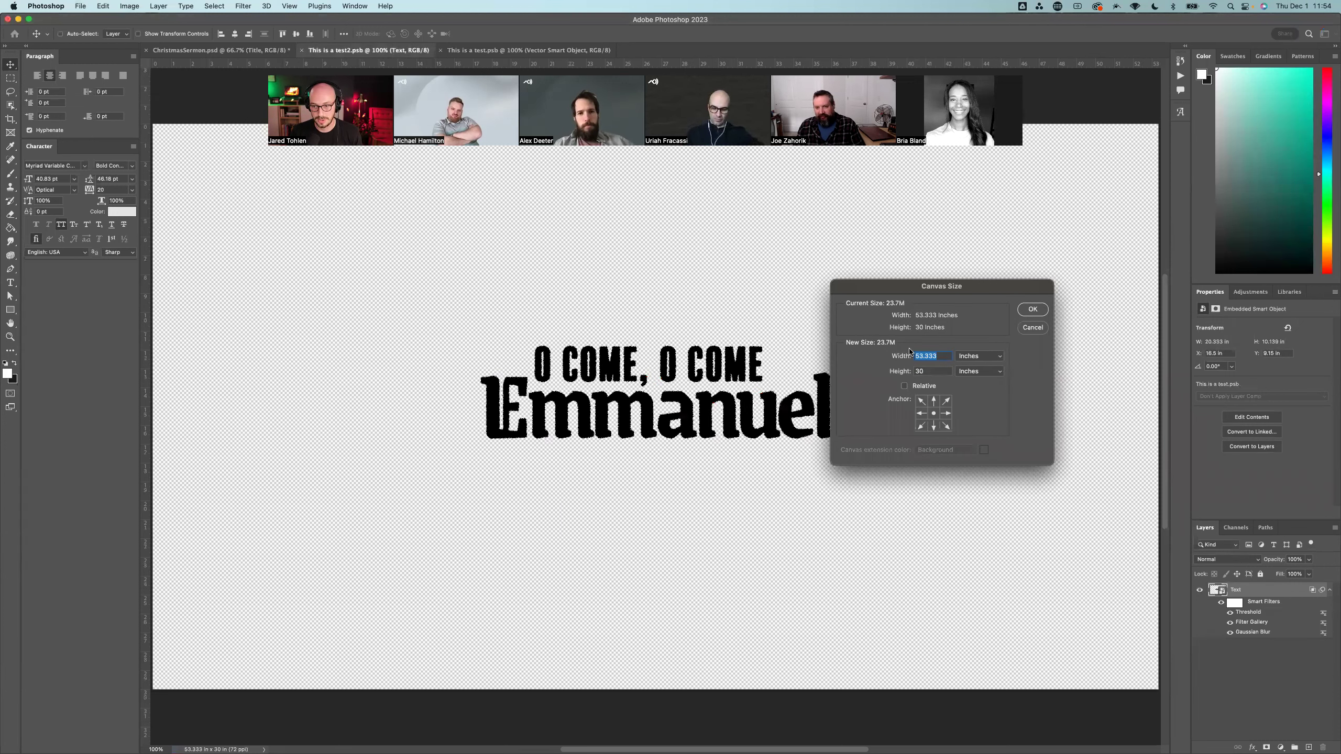
click(962, 356)
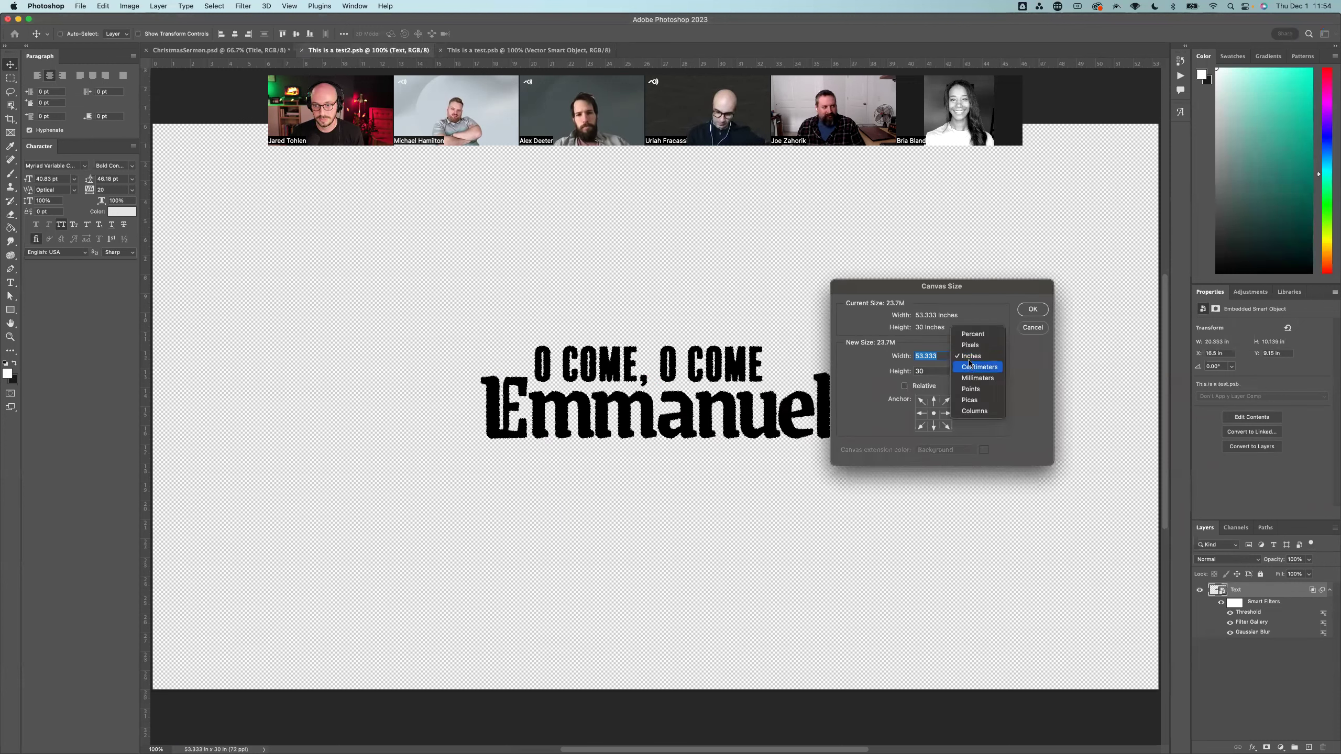
click(971, 348)
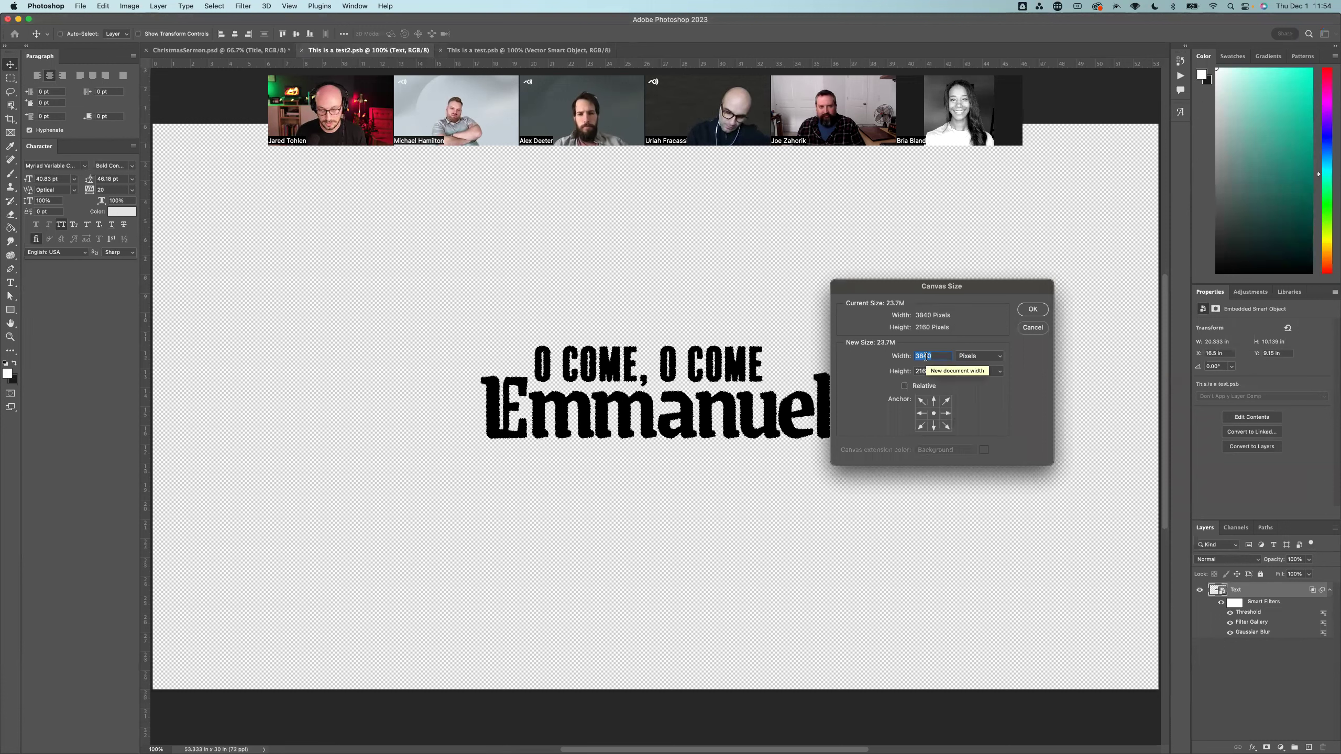
key(Tab)
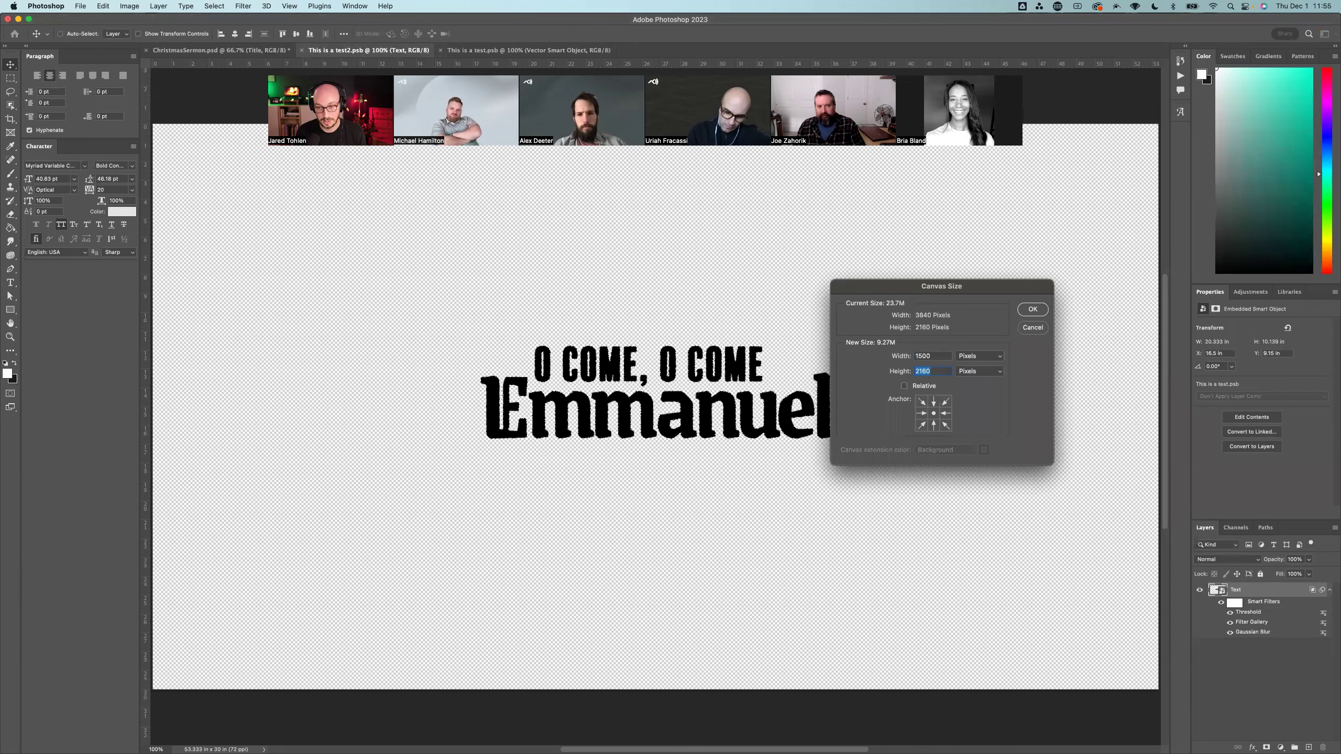
text(1000)
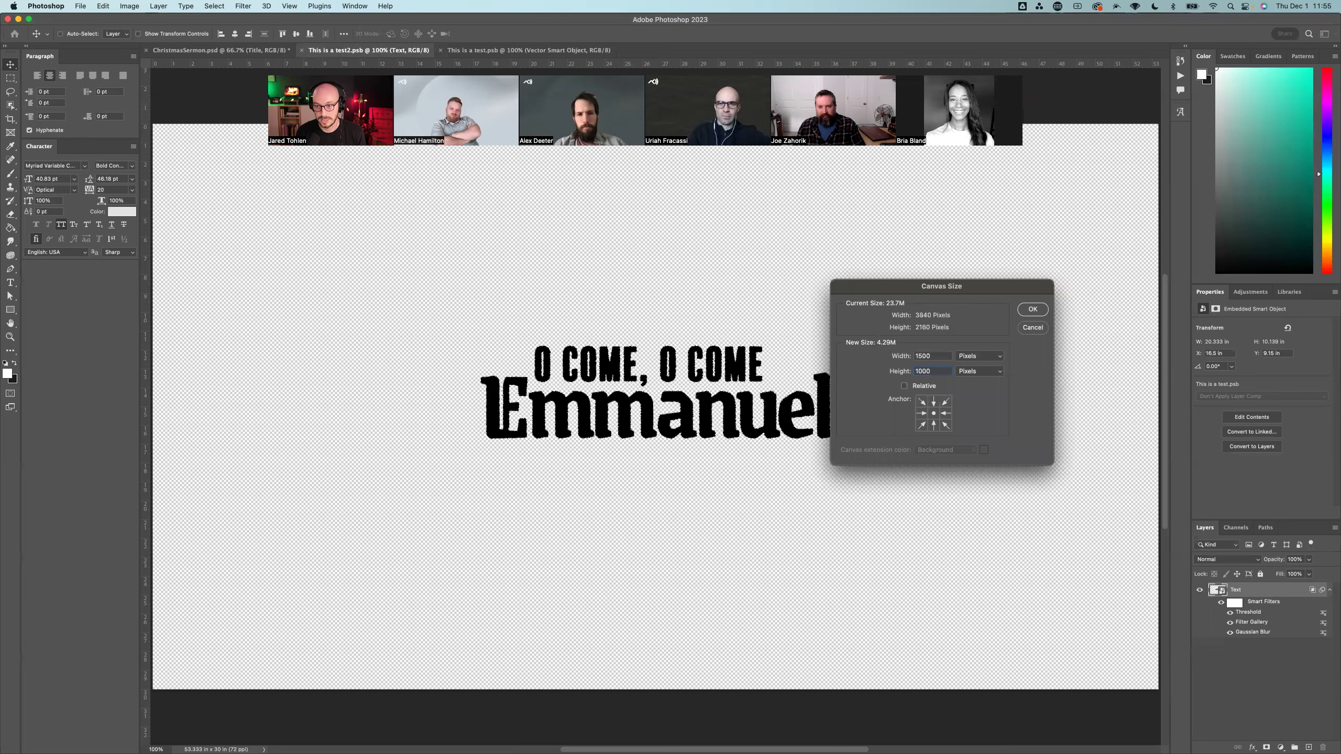
key(Return)
scroll(541, 378, left, 5)
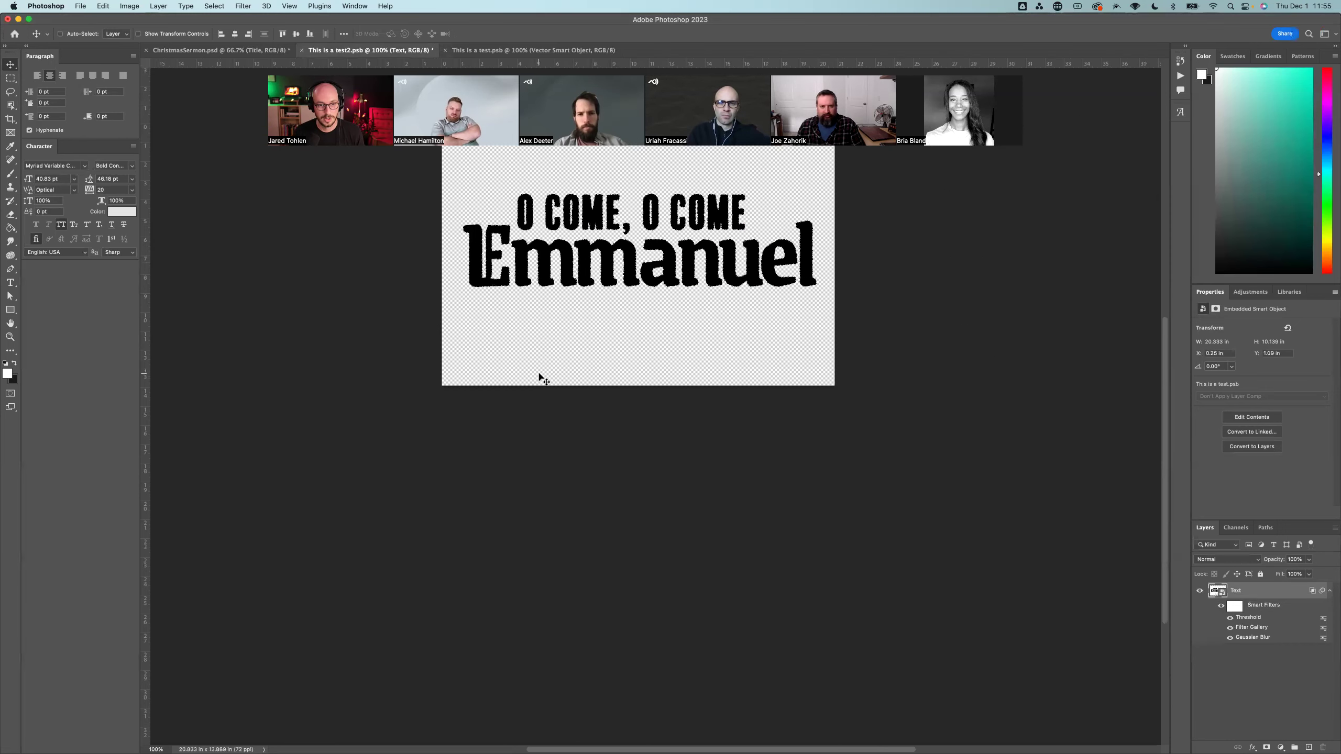
scroll(615, 362, up, 3)
key(ctrl+s)
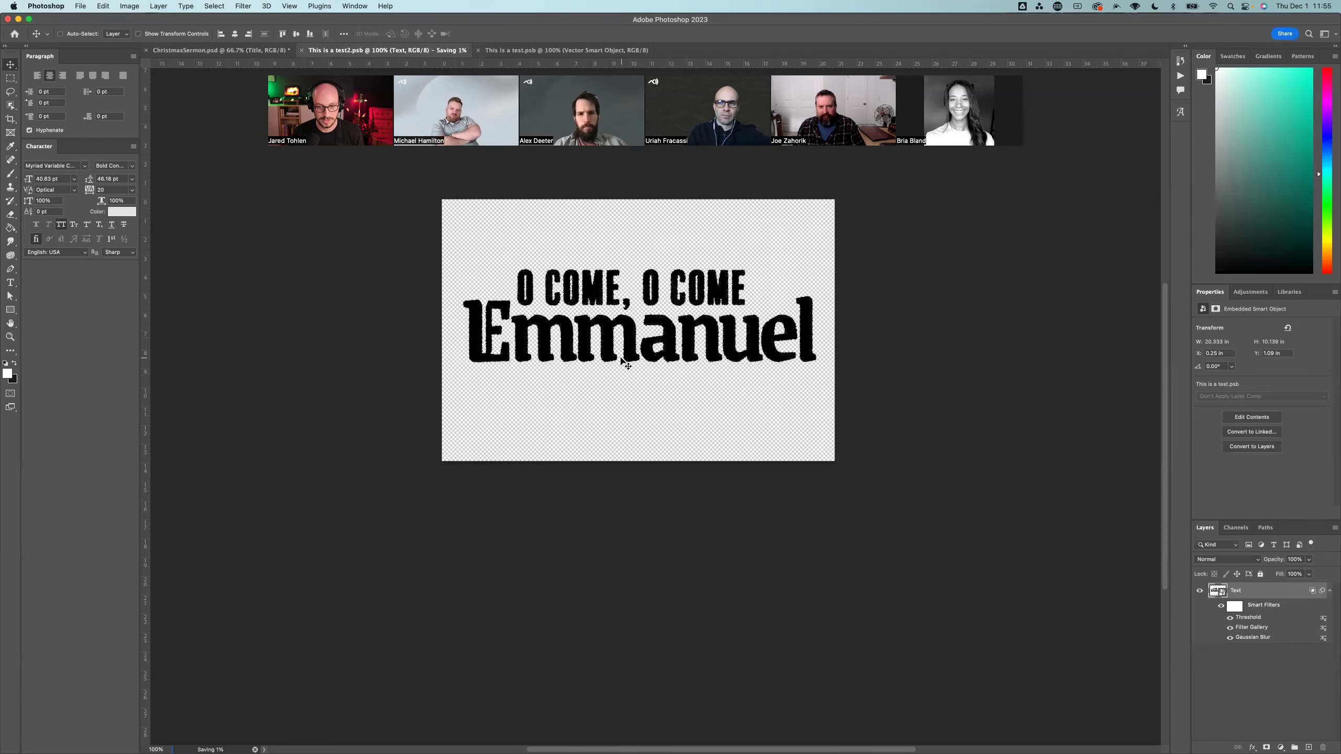
Step: Return to ChristmasSermon.psd and shift the title lockup slightly left and down over the pine-branch background
key(ctrl+shift+Tab)
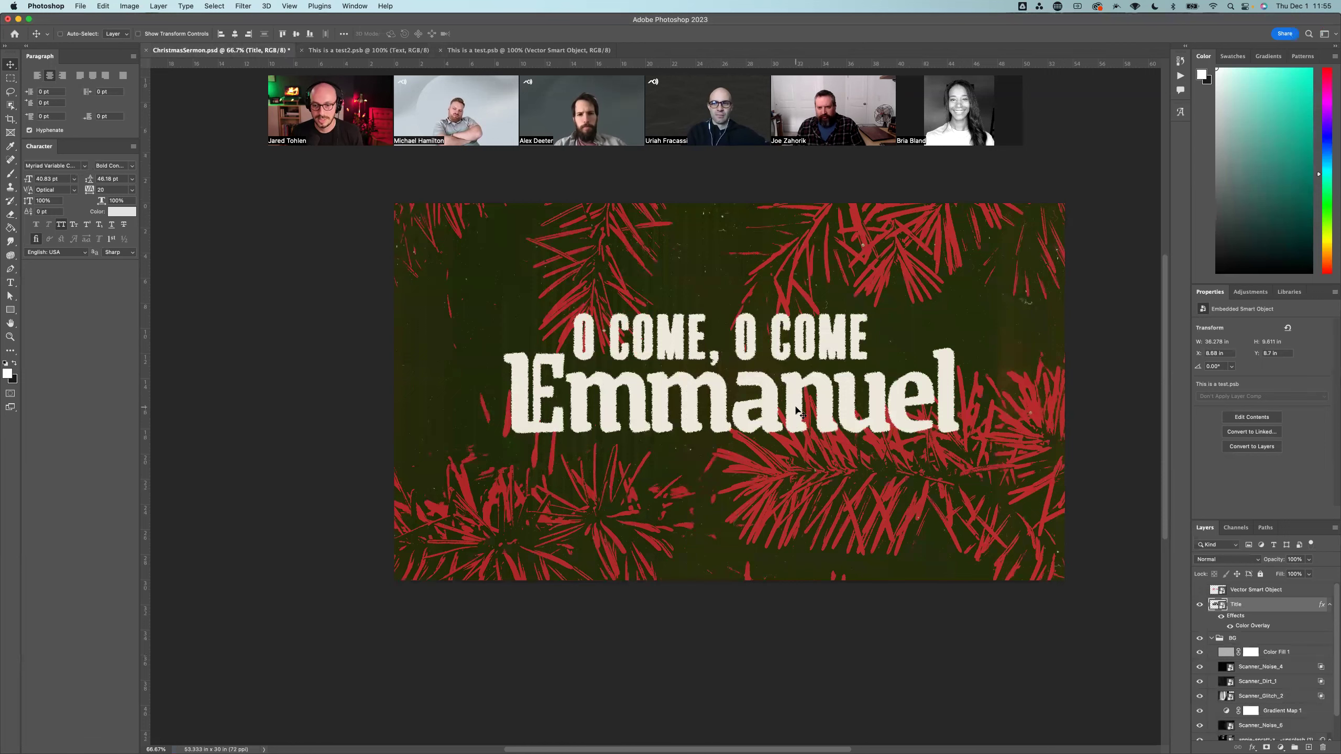
click(336, 51)
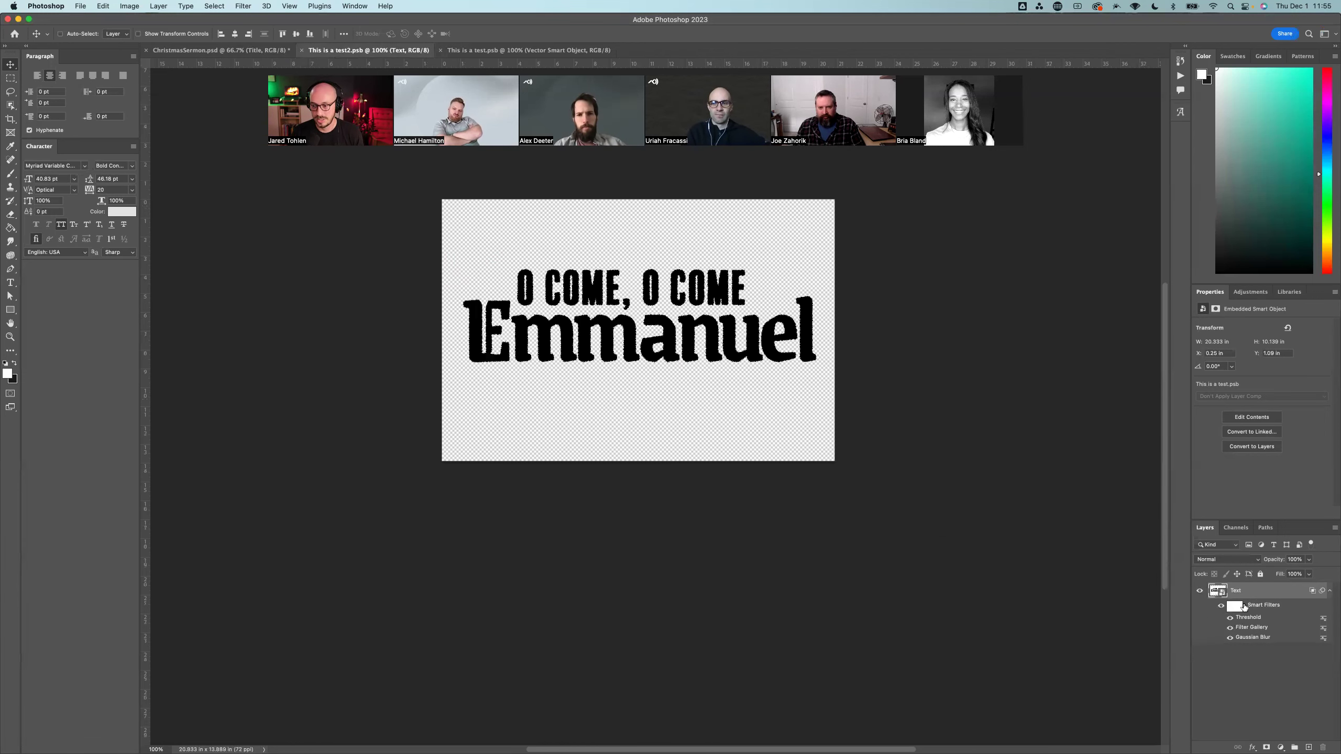
click(255, 48)
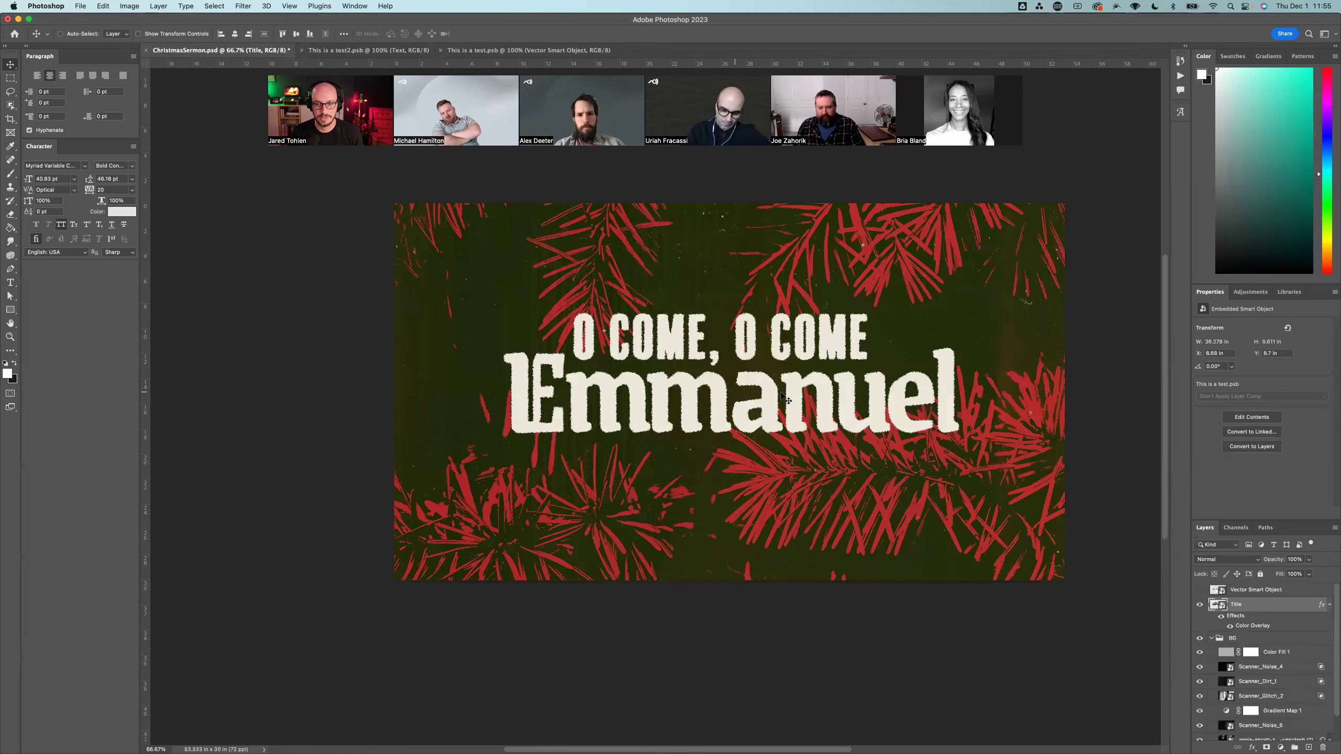
drag(823, 402, 813, 408)
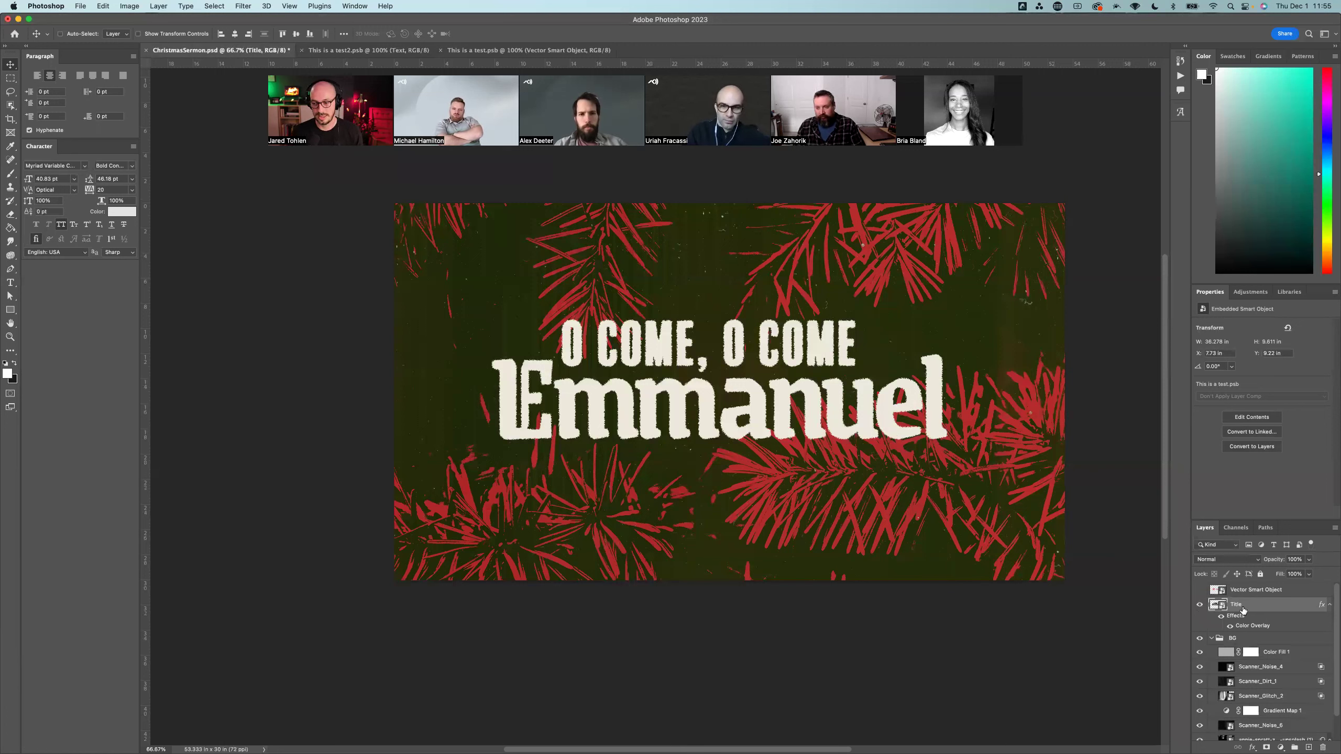
Step: Duplicate the Title layer, then rasterize the duplicate and its layer style
right_click(1274, 612)
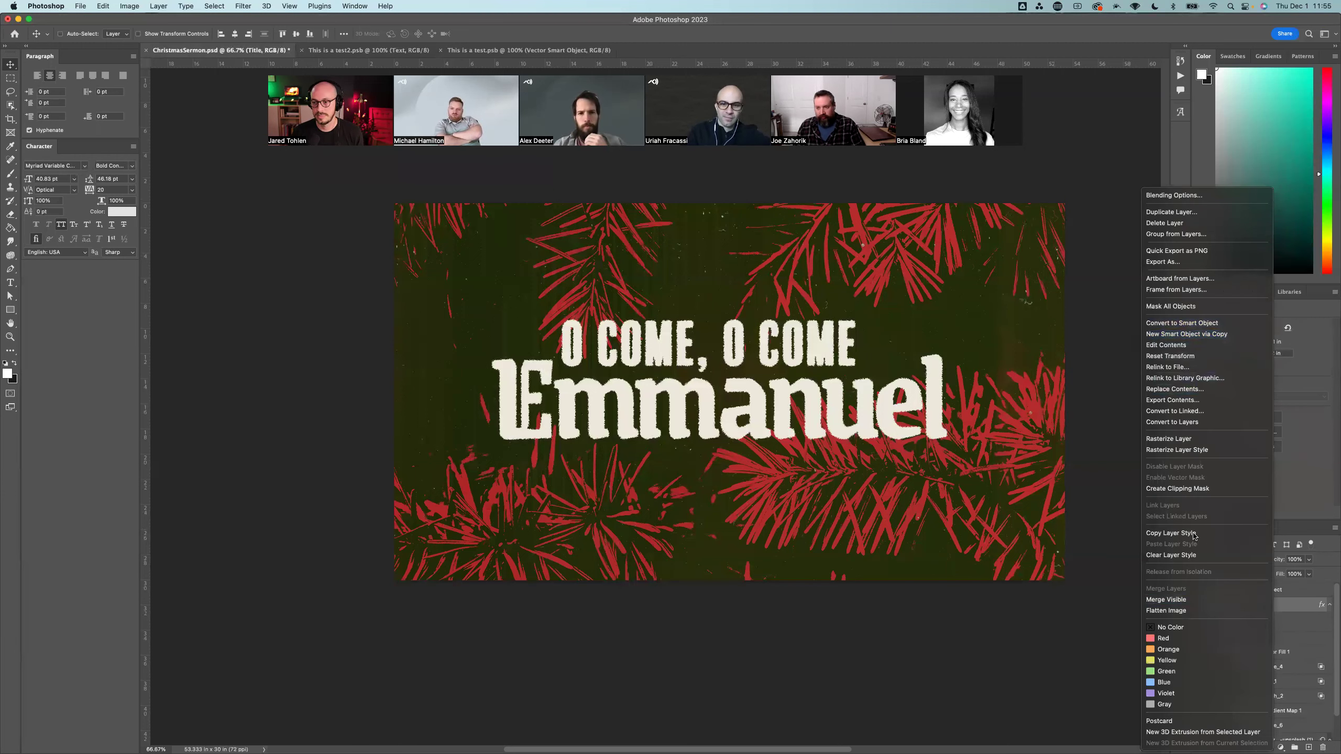
click(1290, 605)
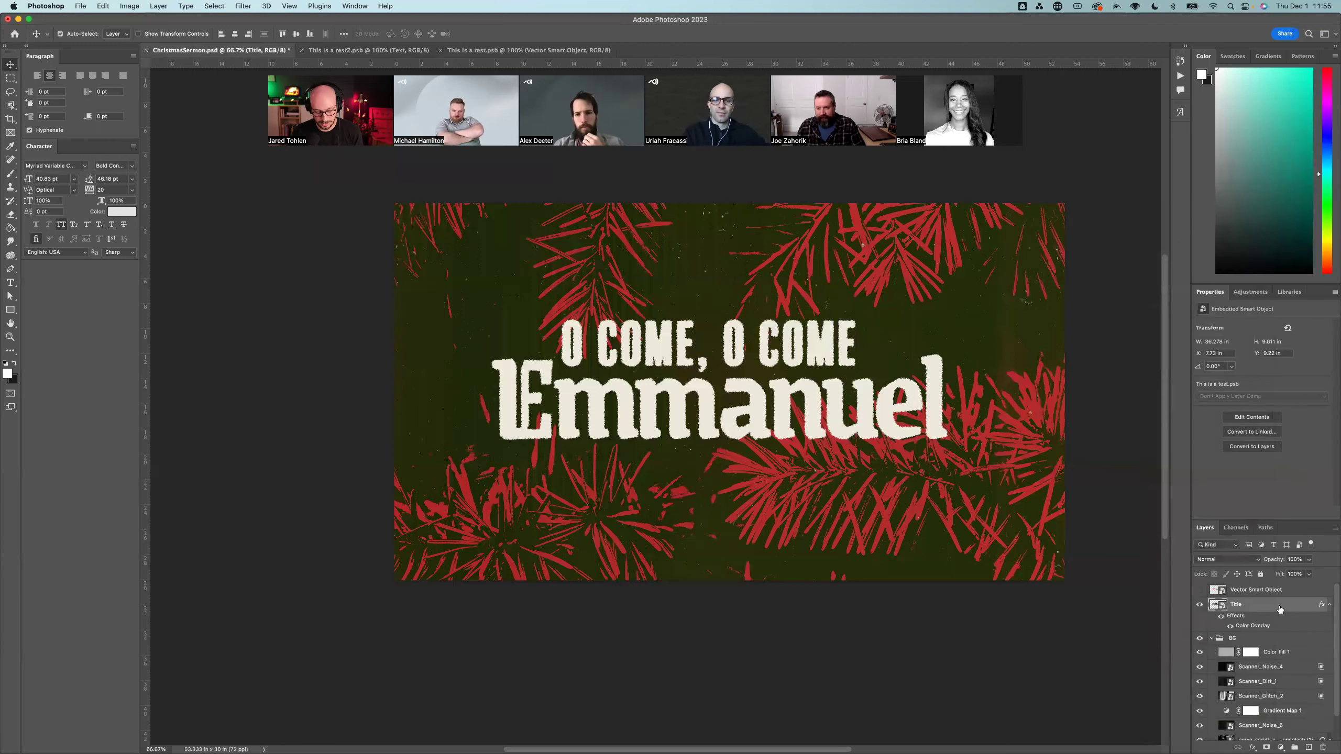
key(super+j)
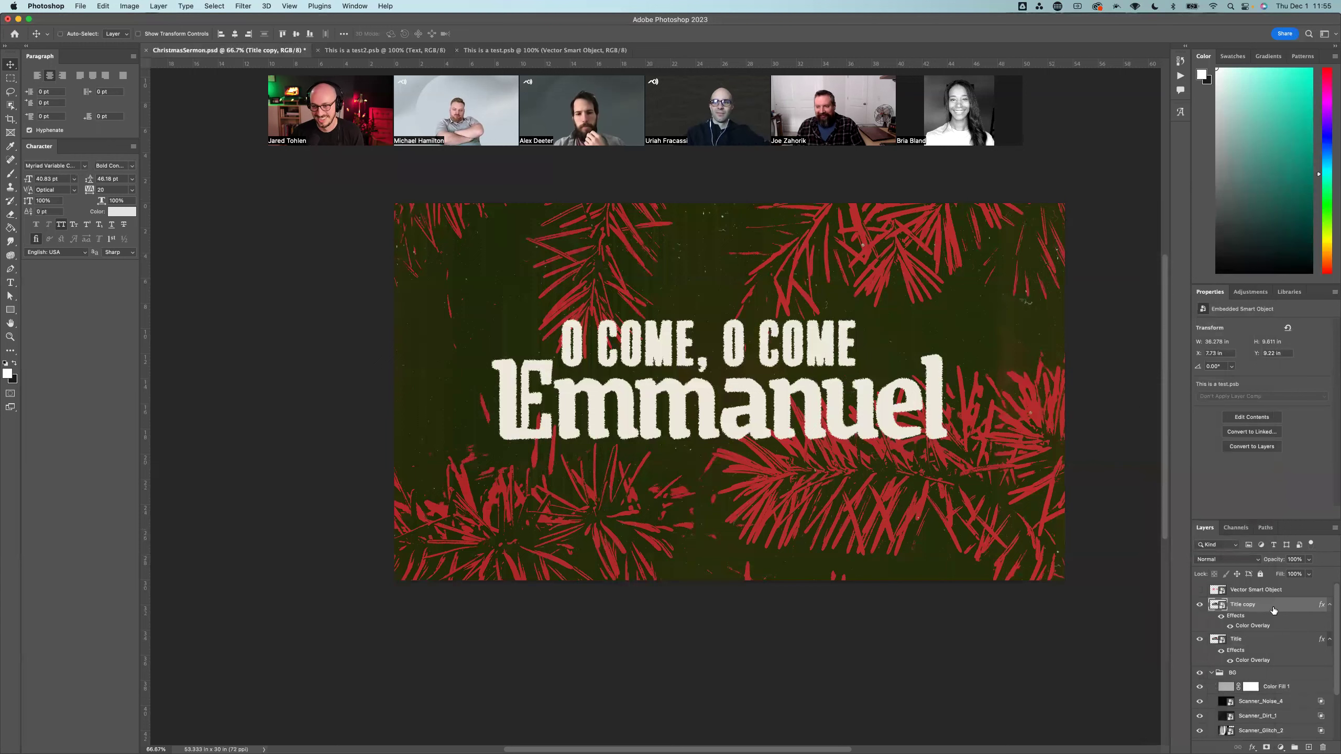
right_click(1274, 611)
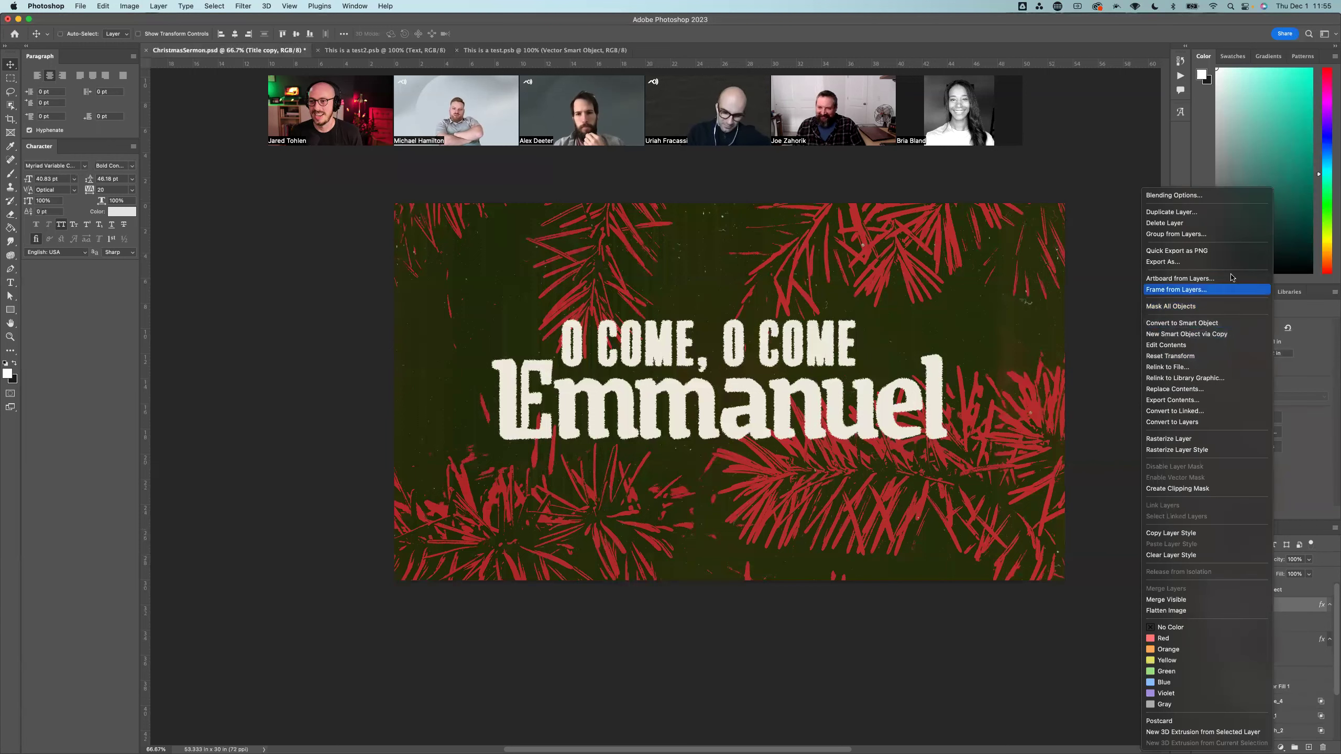
click(1193, 440)
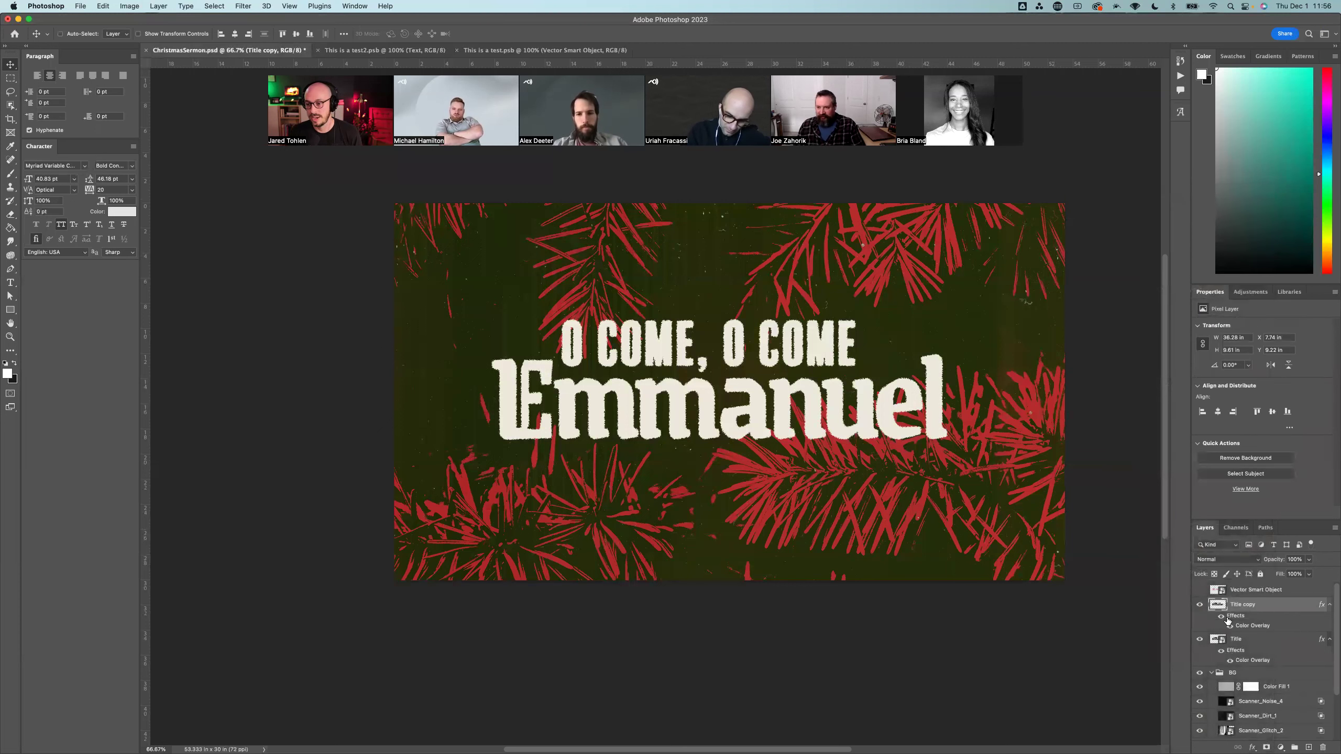
right_click(1274, 614)
click(1186, 422)
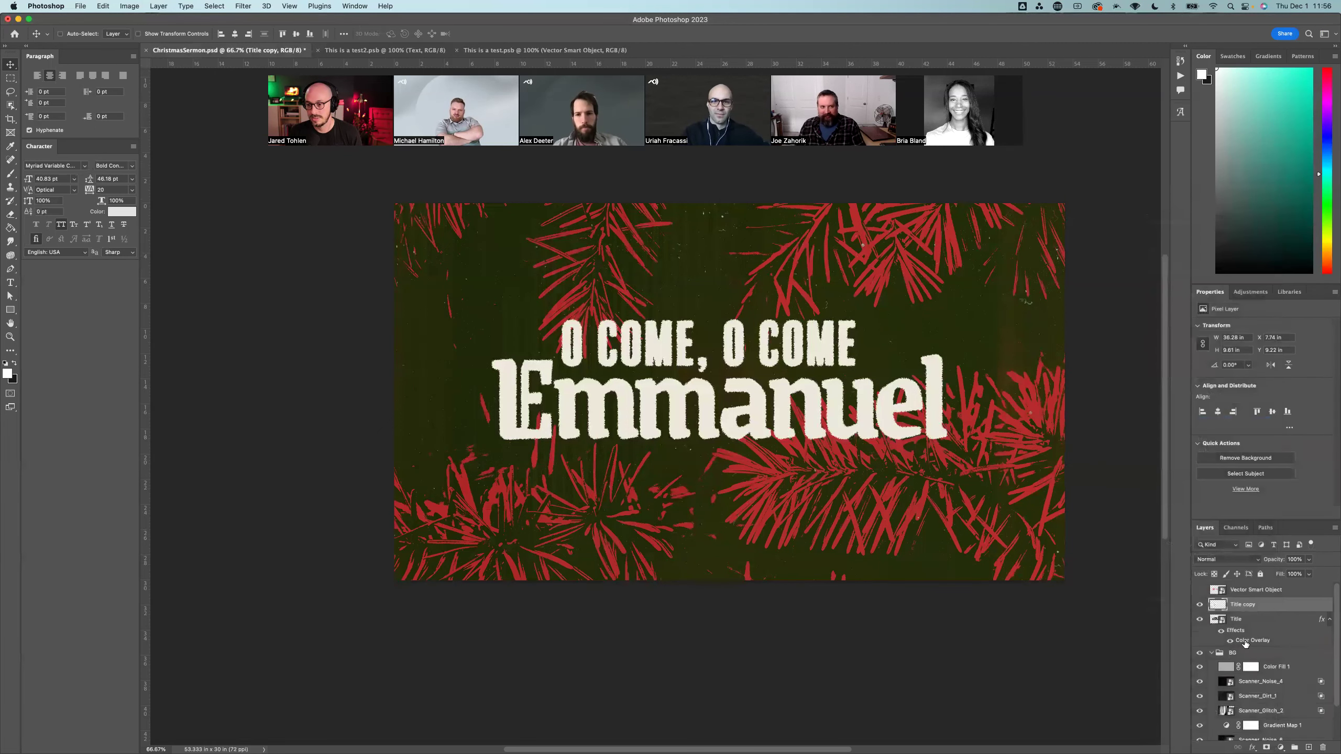
Step: Hide the original Title layer, try erasing part of Emmanuel on the Title copy with the Eraser, and undo the erasing
click(1200, 619)
click(1200, 604)
click(1200, 605)
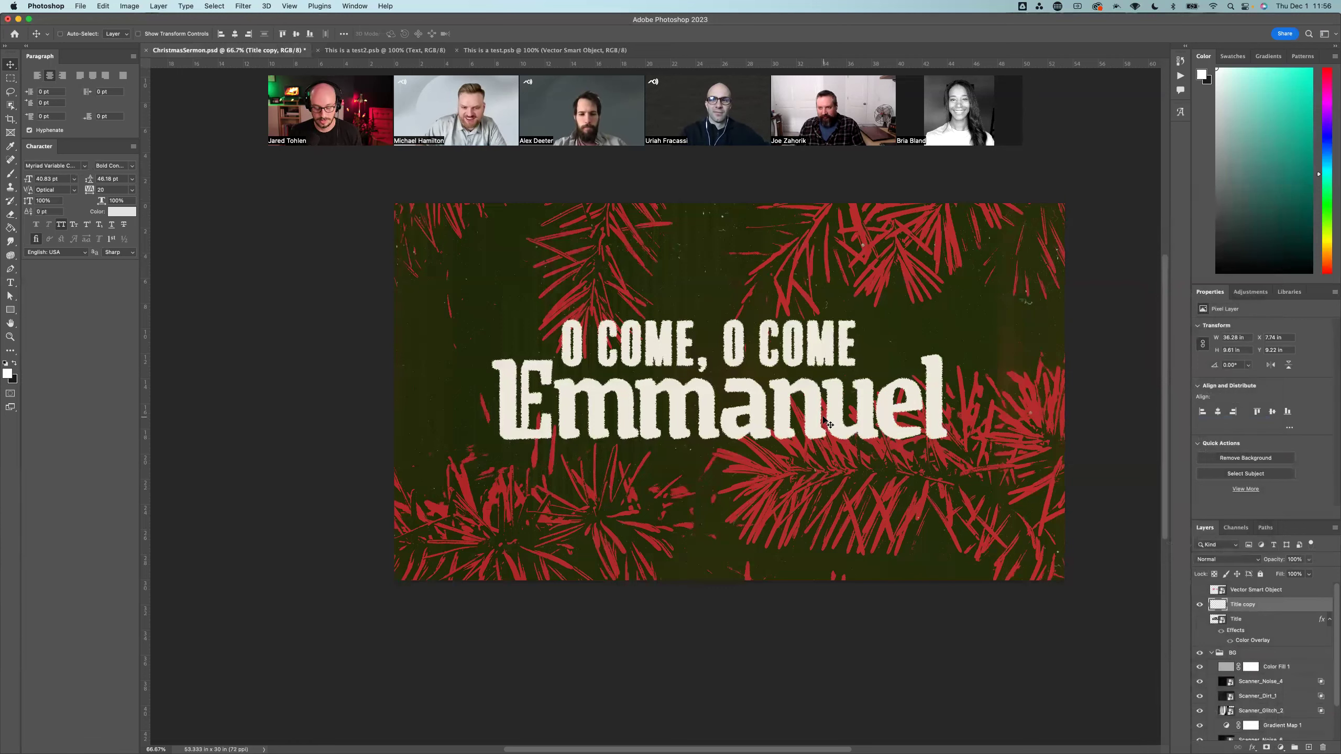
key(e)
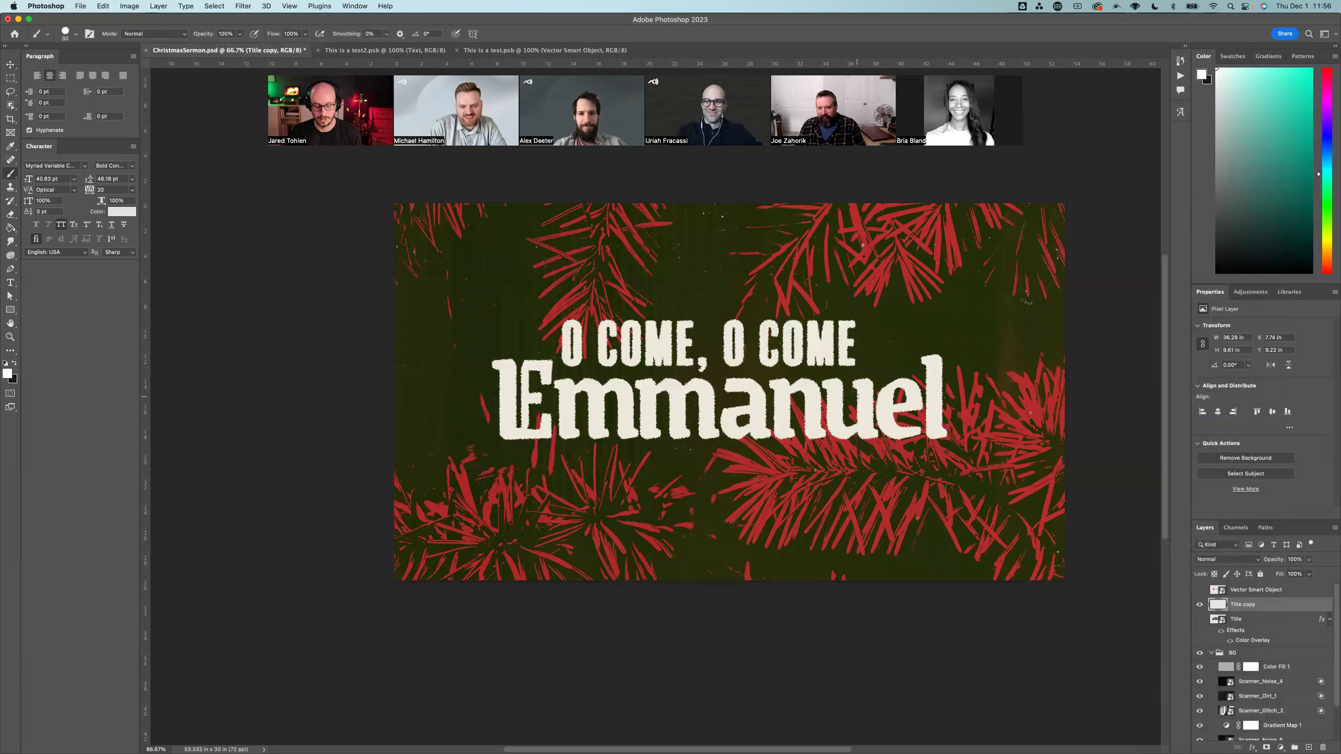
key(bracketleft)
key(bracketleft)
key(bracketleft)
key(bracketleft)
key(bracketleft)
key(bracketleft)
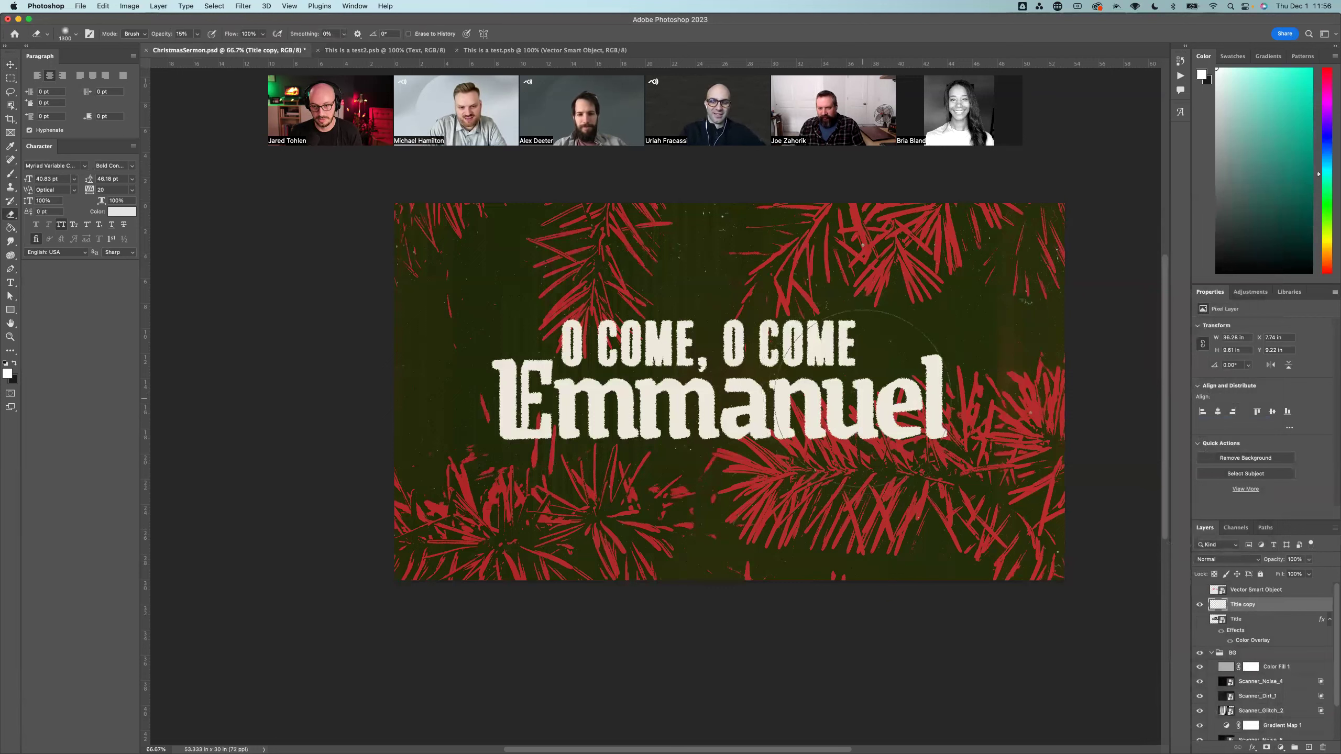
mouse_move(897, 418)
mouse_down()
mouse_move(686, 407)
mouse_move(750, 418)
mouse_move(813, 490)
mouse_up()
key(super+z)
key(super+z)
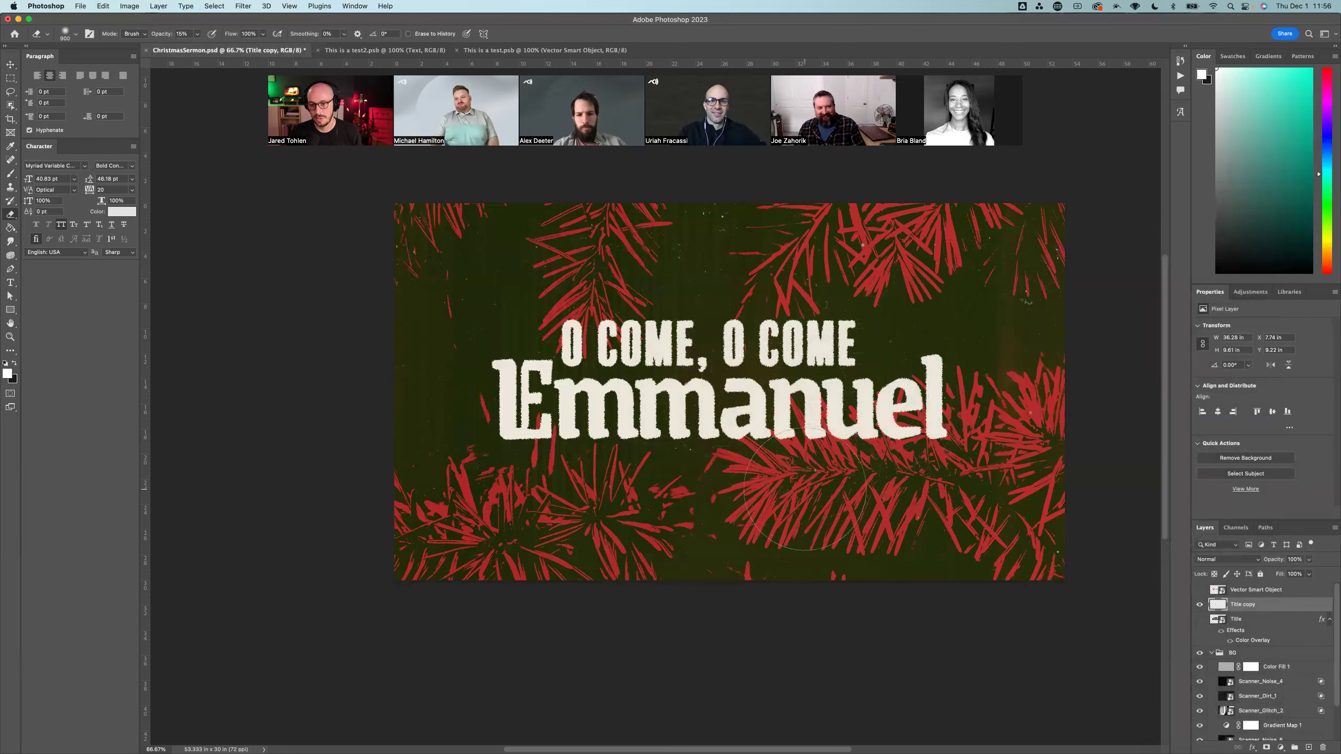
Step: Hide the rasterized Title copy layer, and show and select the original Title layer
click(1200, 605)
click(1200, 620)
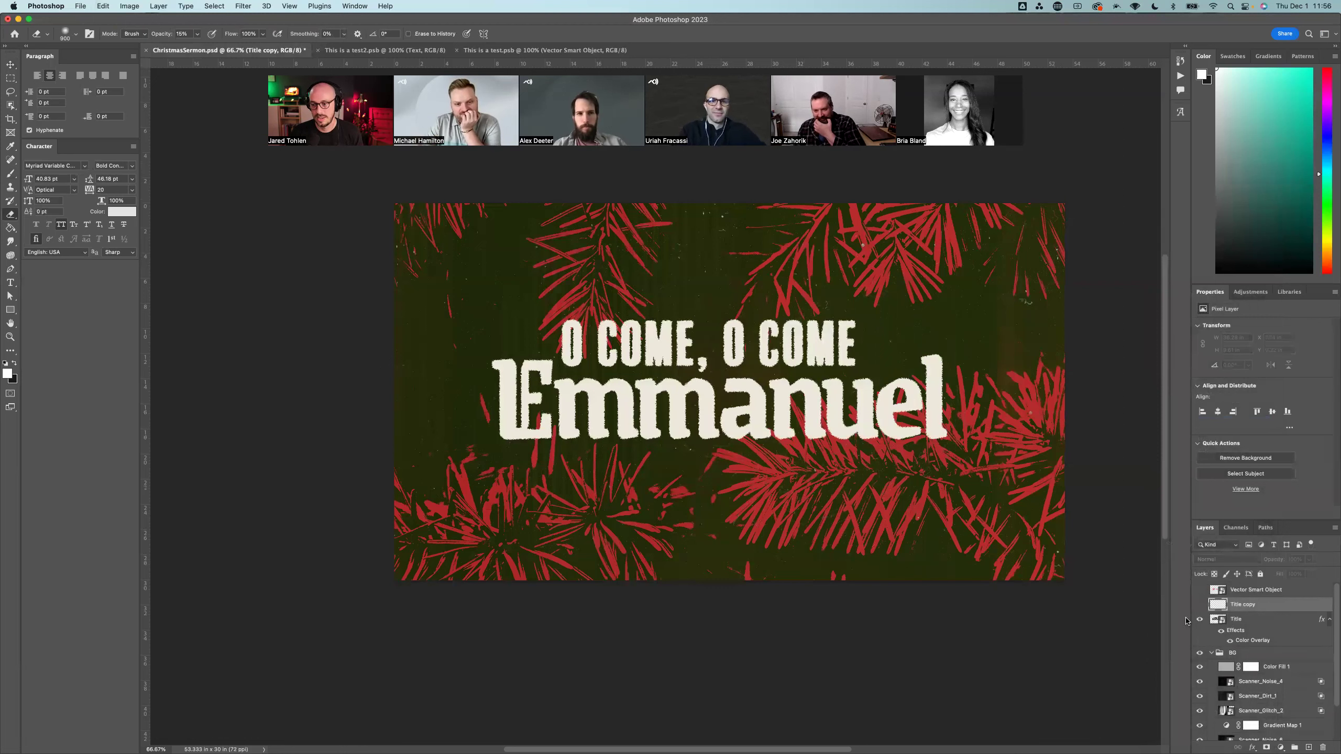
click(1254, 620)
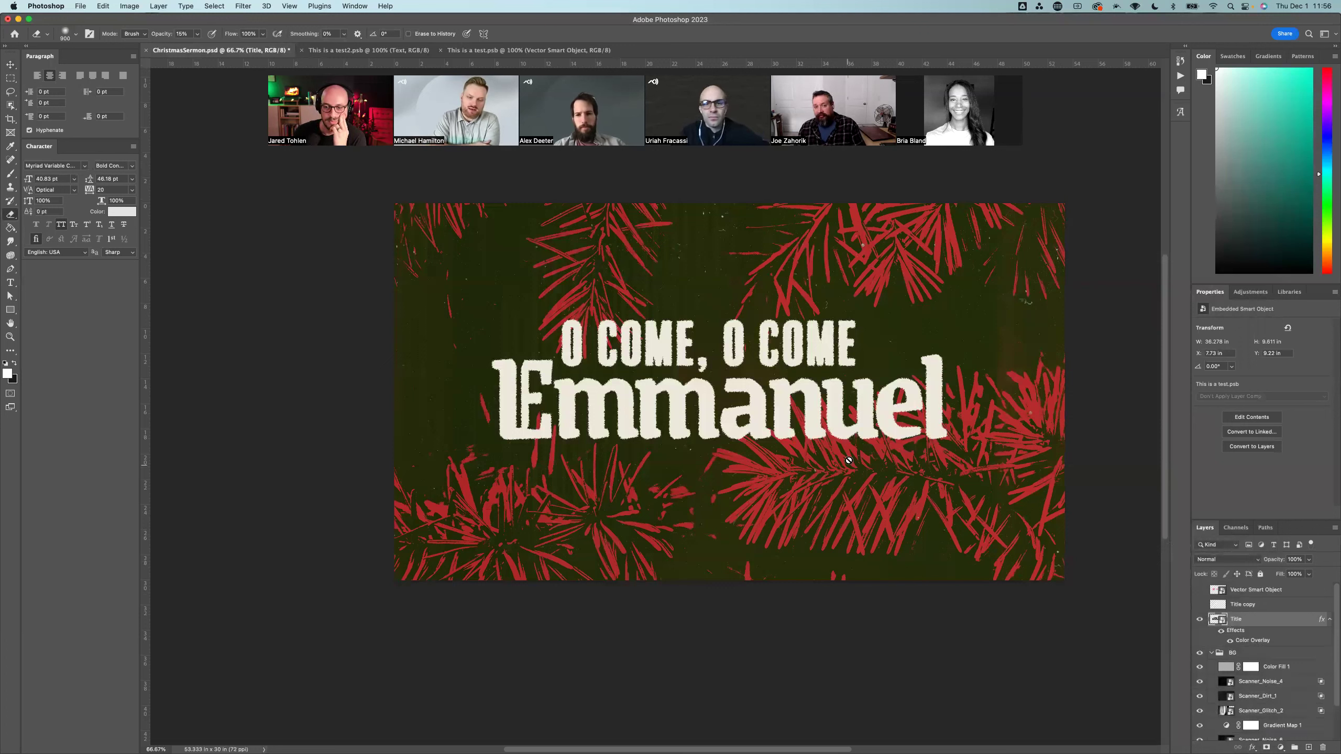
Step: Reposition the Title smart object slightly lower on the sermon design with the Move tool
key(v)
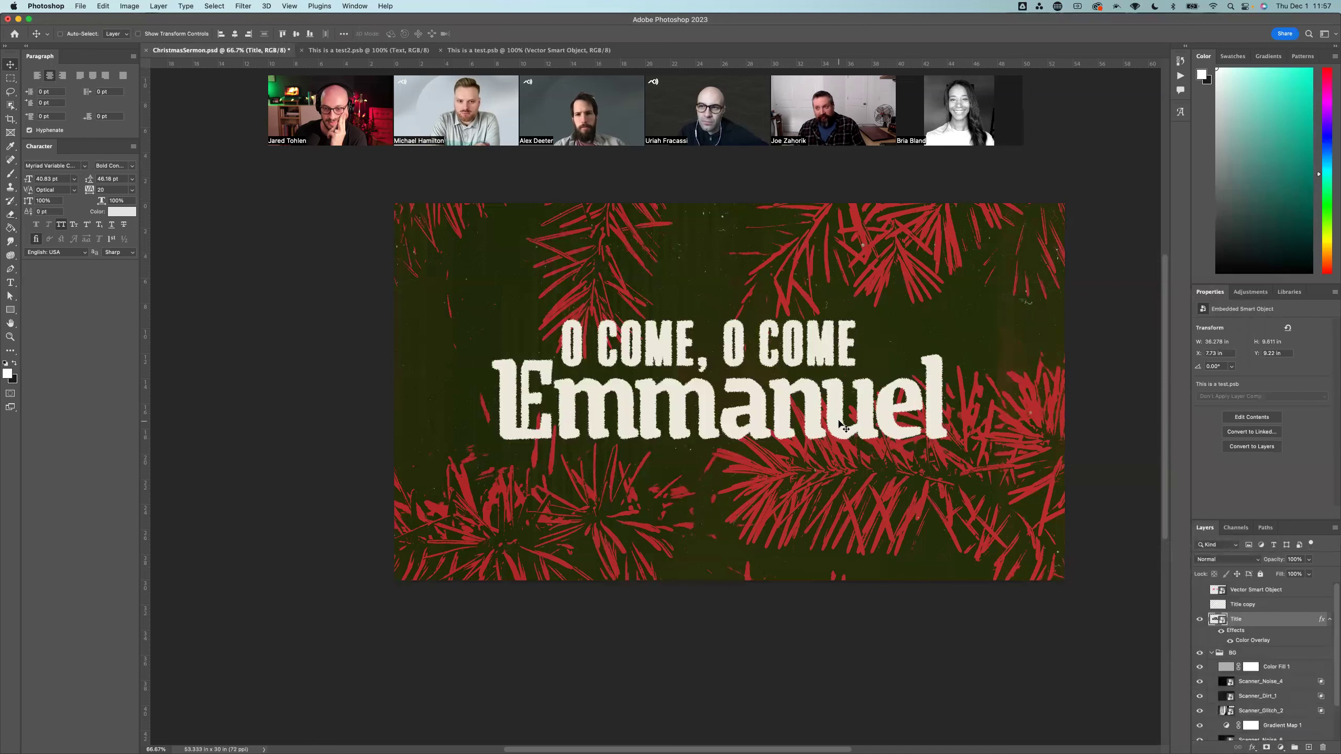
drag(842, 429, 833, 424)
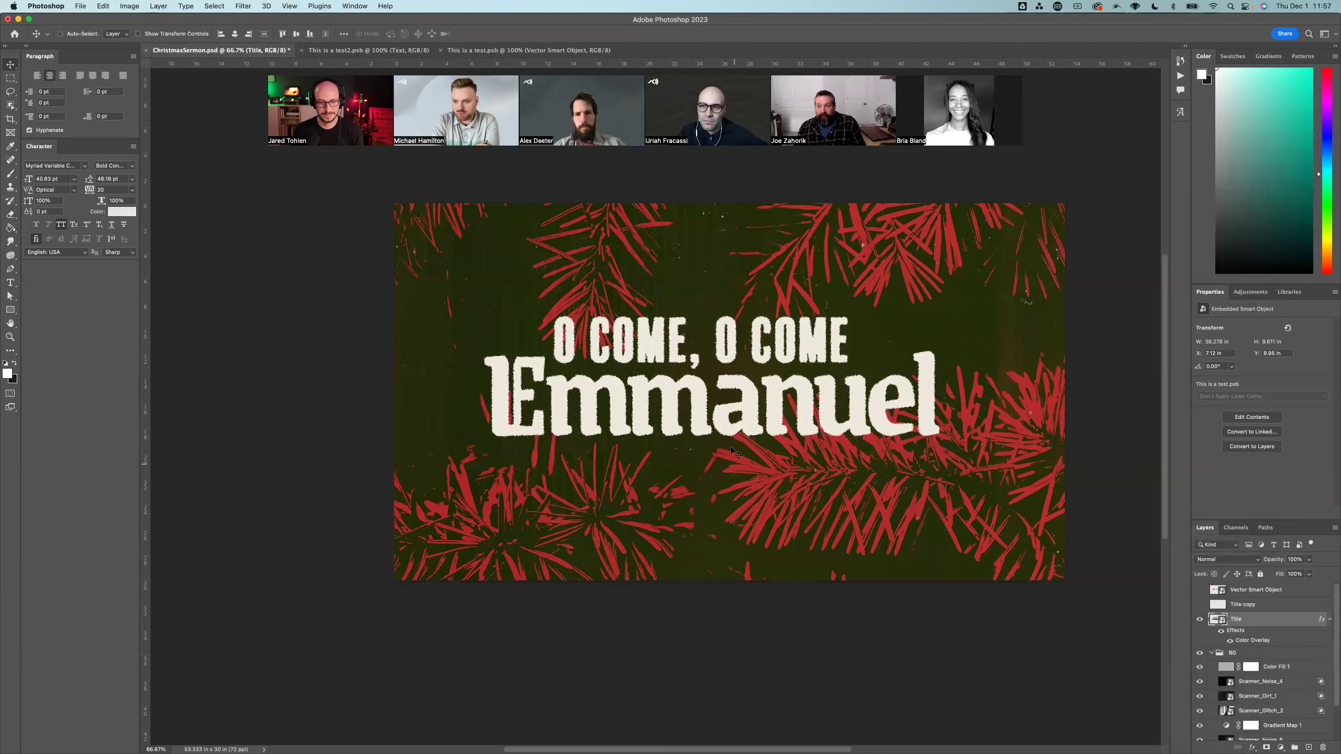
drag(742, 418, 750, 429)
click(227, 731)
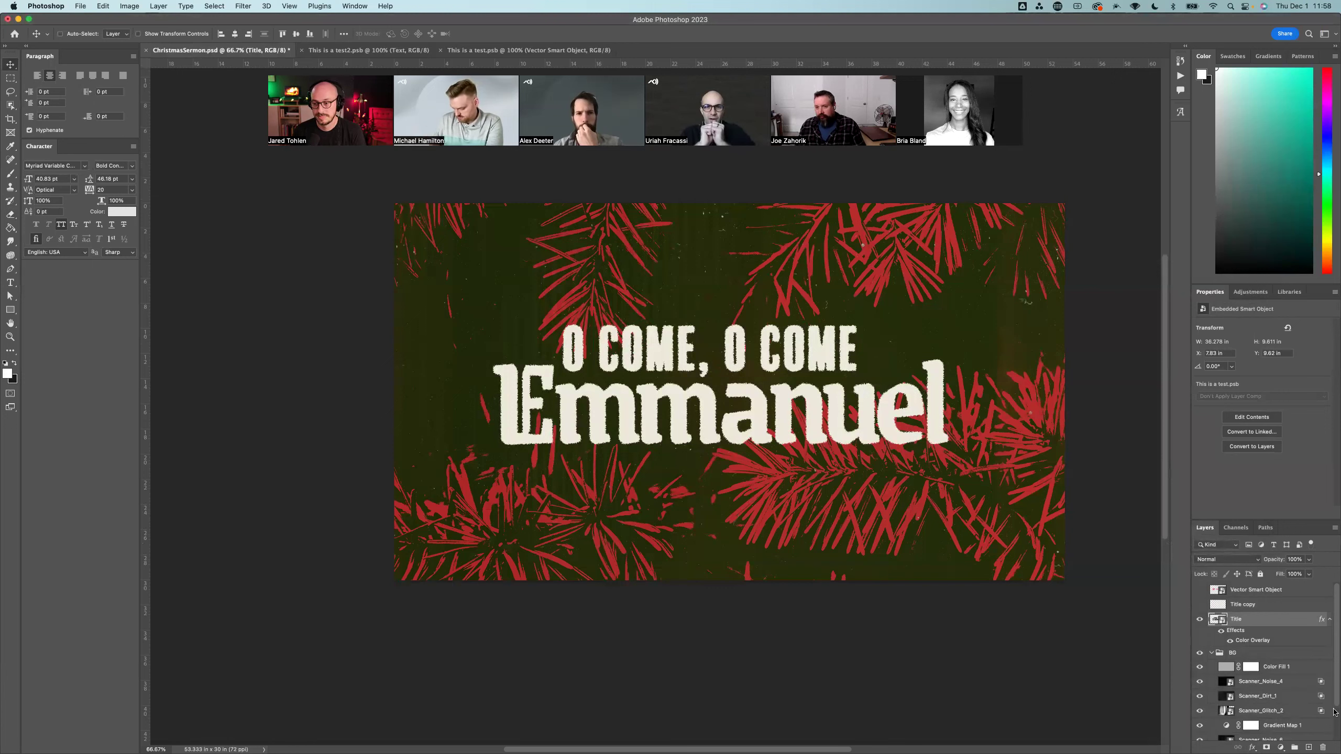
Step: Compare the design with and without the pine-branch image layer, and collapse the BG layer group
scroll(1224, 656, down, 2)
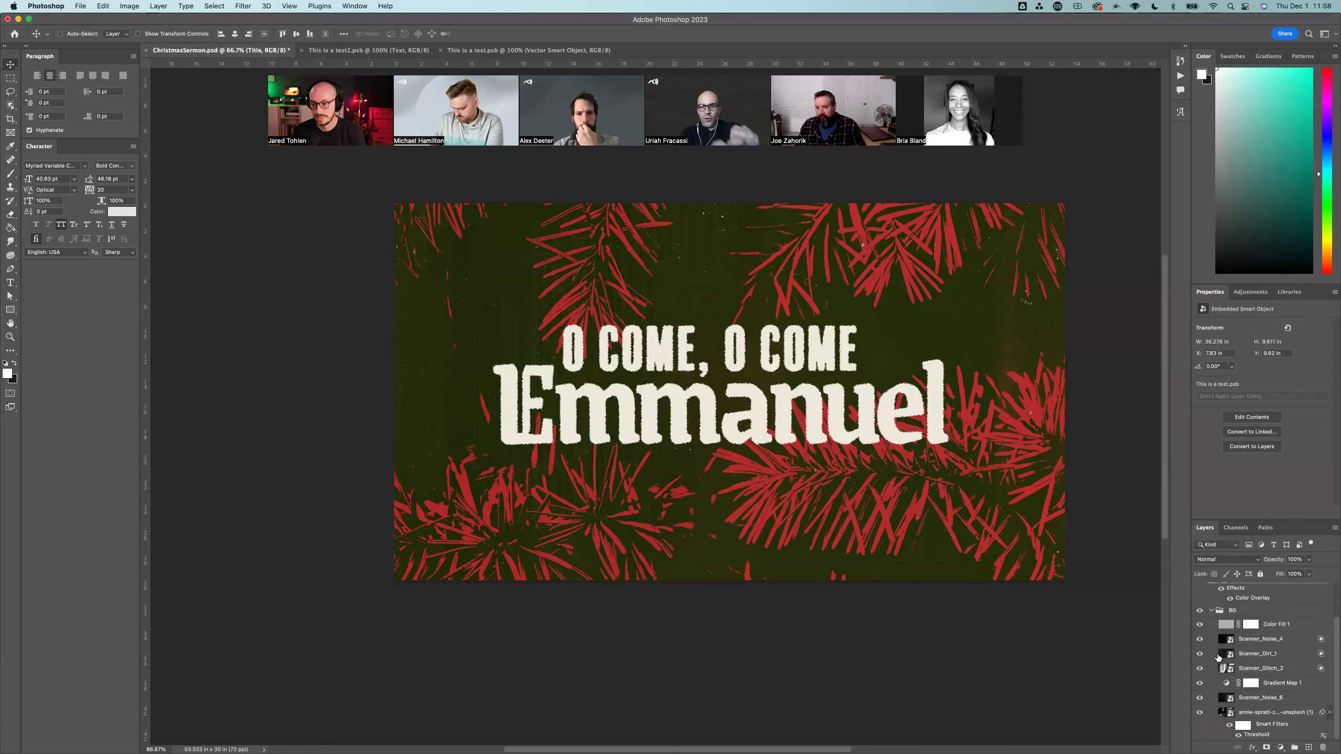
click(1200, 713)
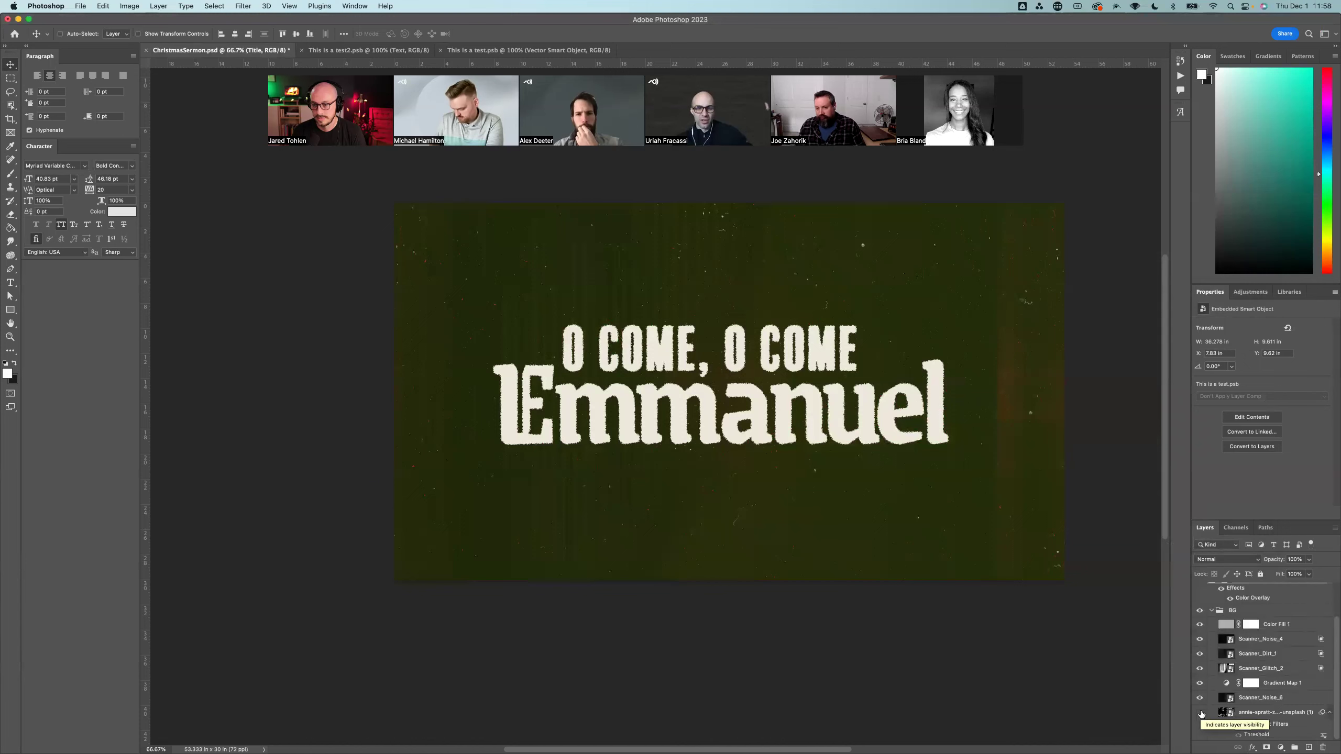
click(1200, 713)
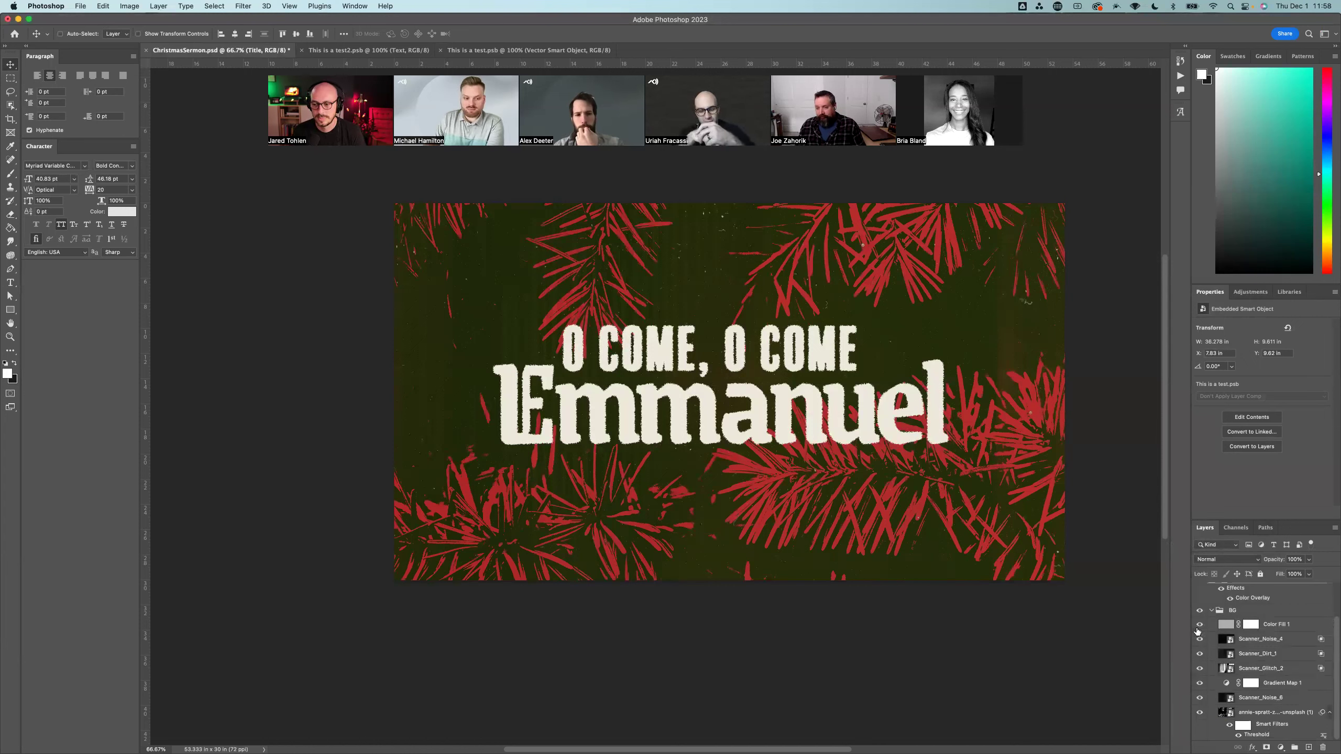
click(1211, 610)
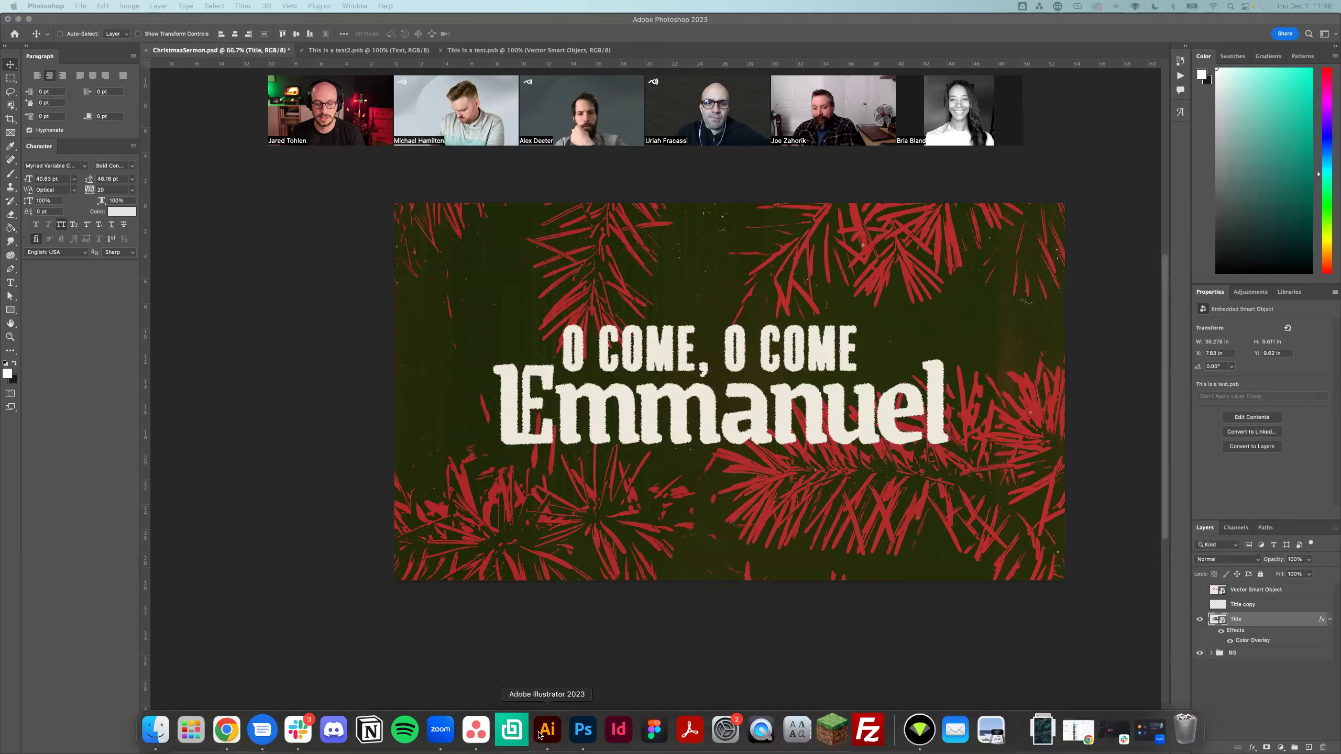
Step: Switch to Illustrator, break O COME, O COME onto two lines after the comma, and save the vector artwork
click(541, 735)
double_click(613, 299)
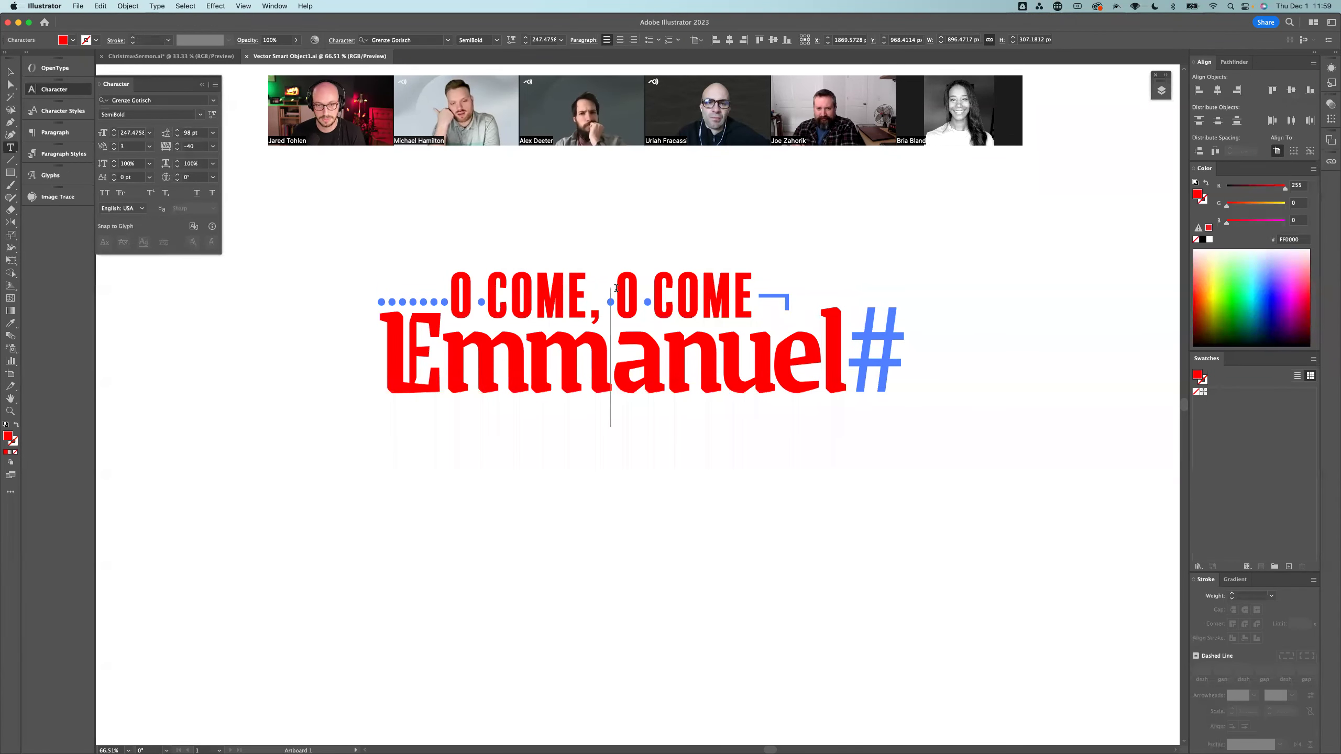
click(616, 290)
key(BackSpace)
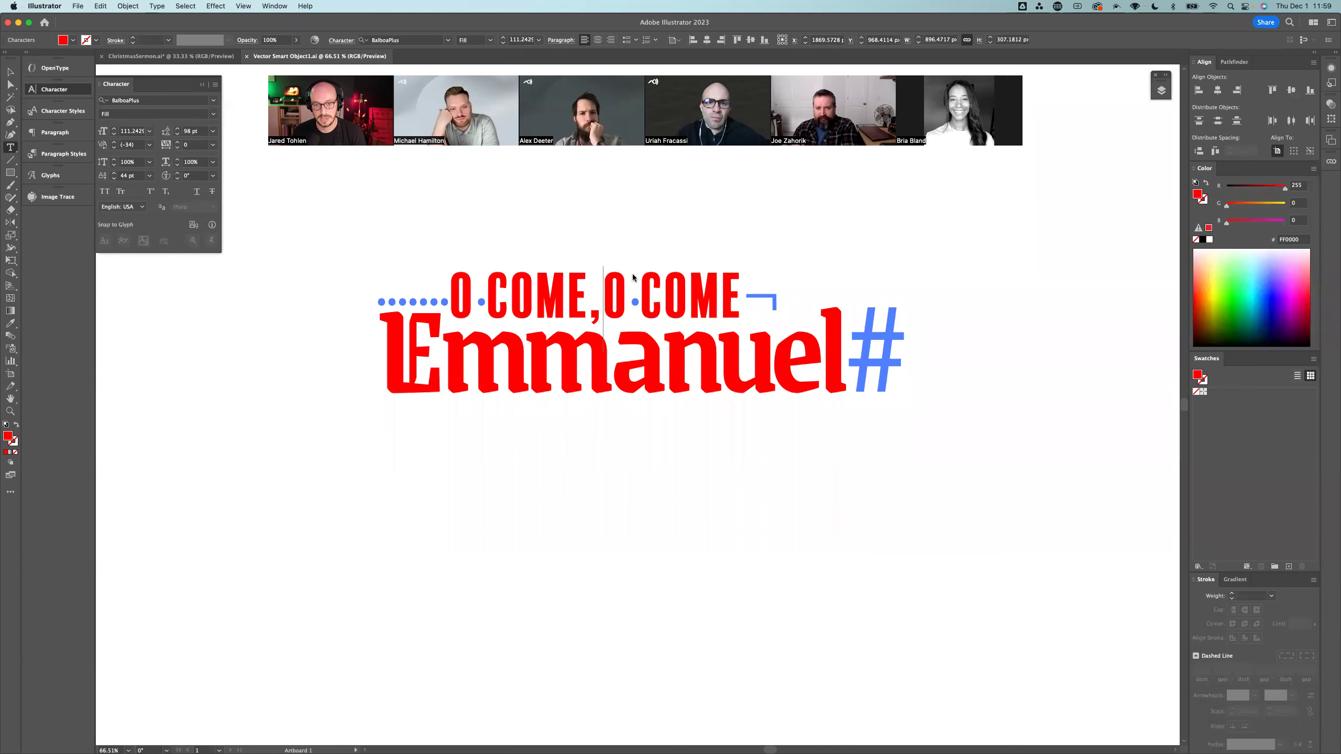
key(Return)
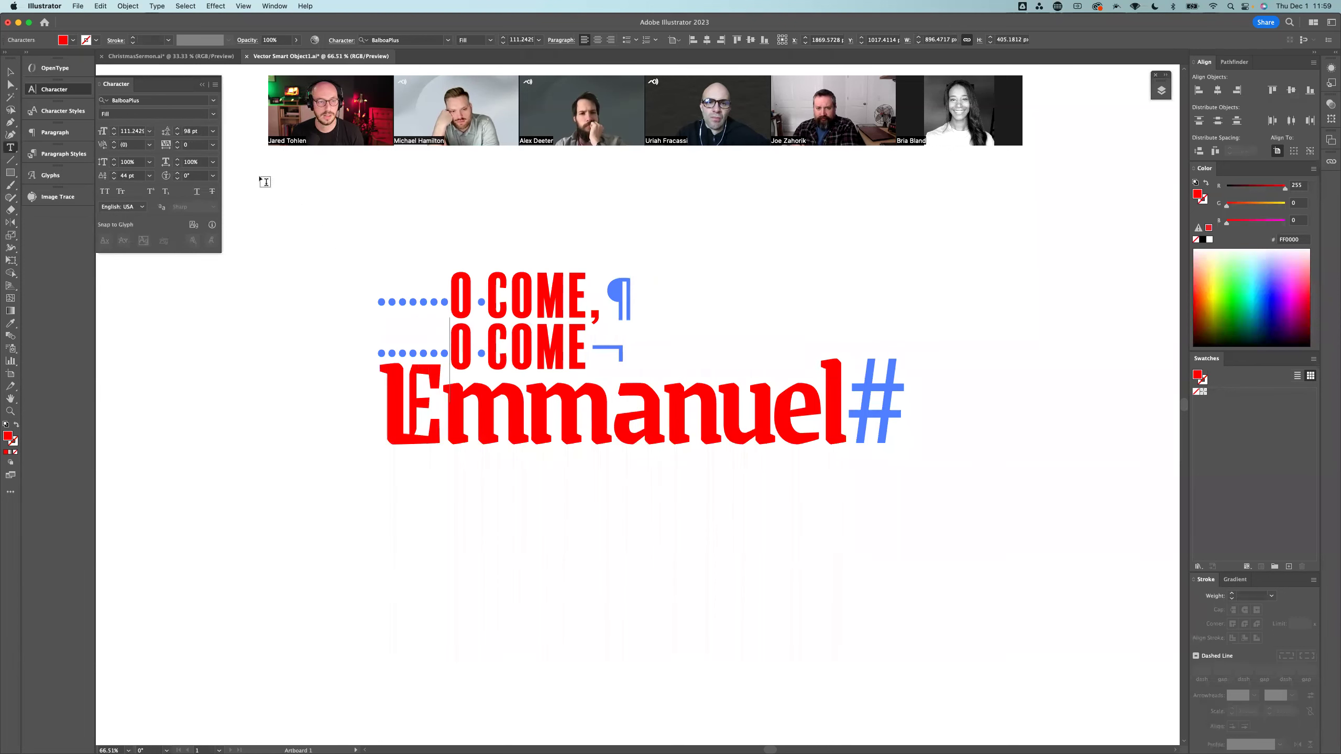
click(19, 78)
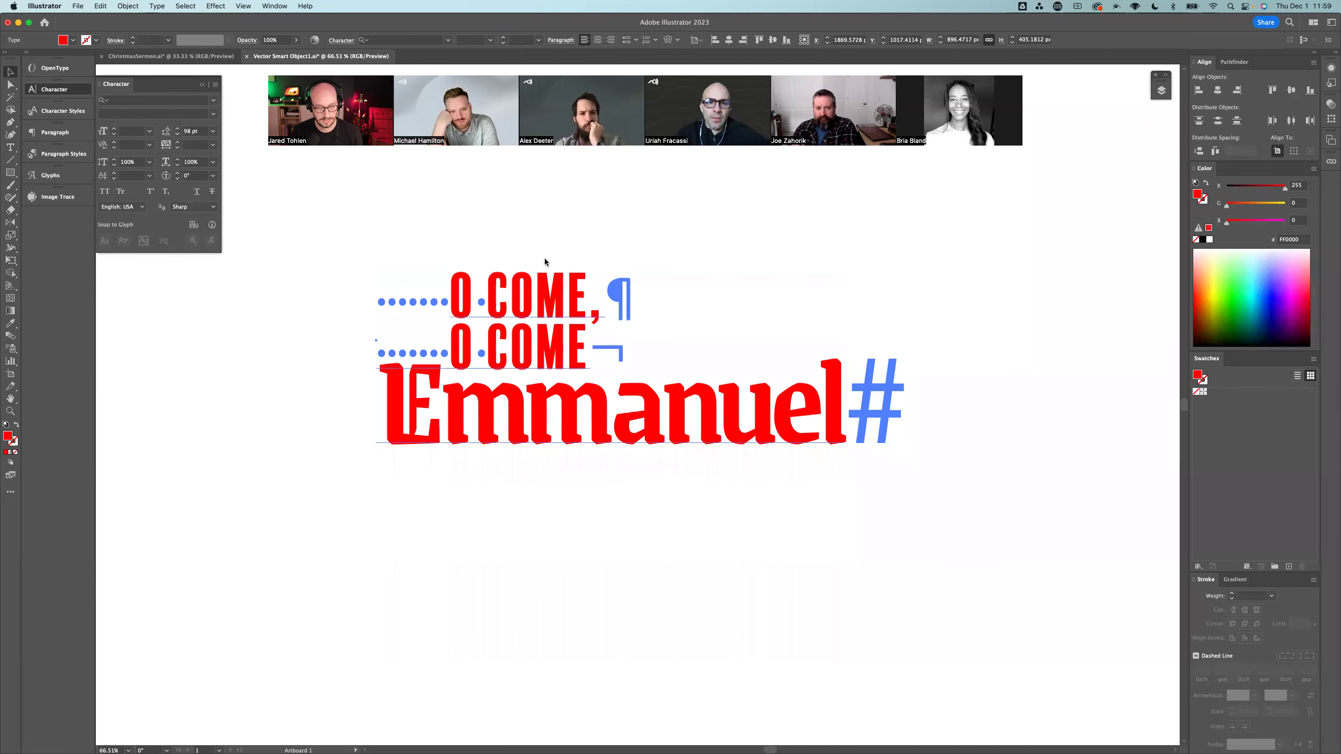
Step: Switch to Photoshop, save This is a test.psb and This is a test2.psb, and move the updated title up slightly in ChristmasSermon.psd
click(583, 731)
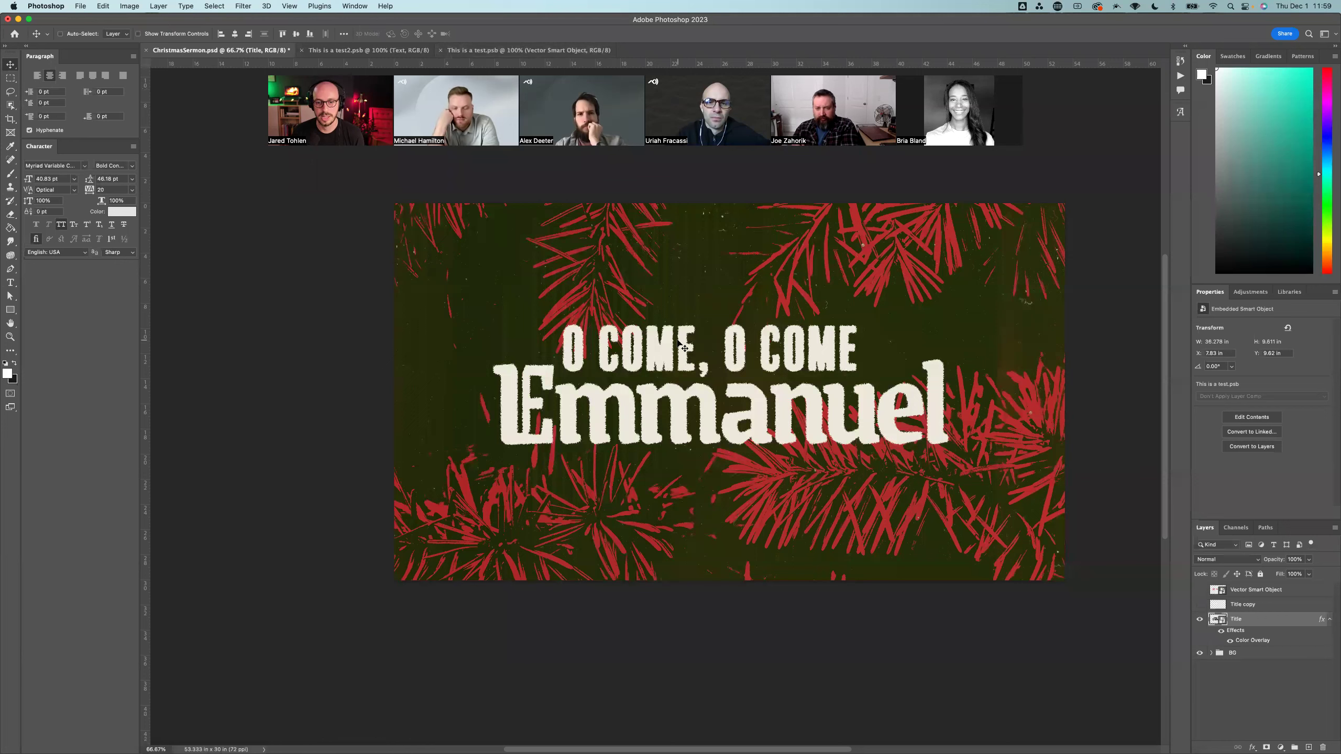
click(525, 48)
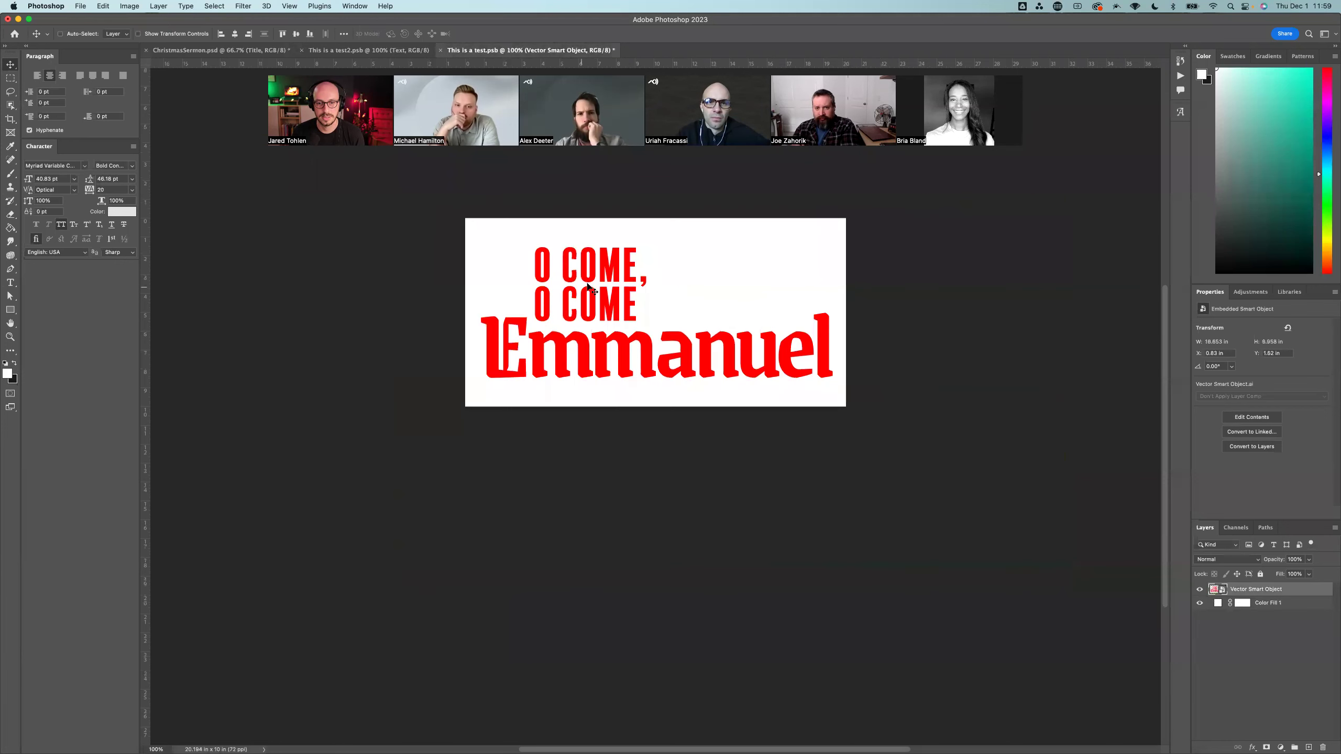
key(super+s)
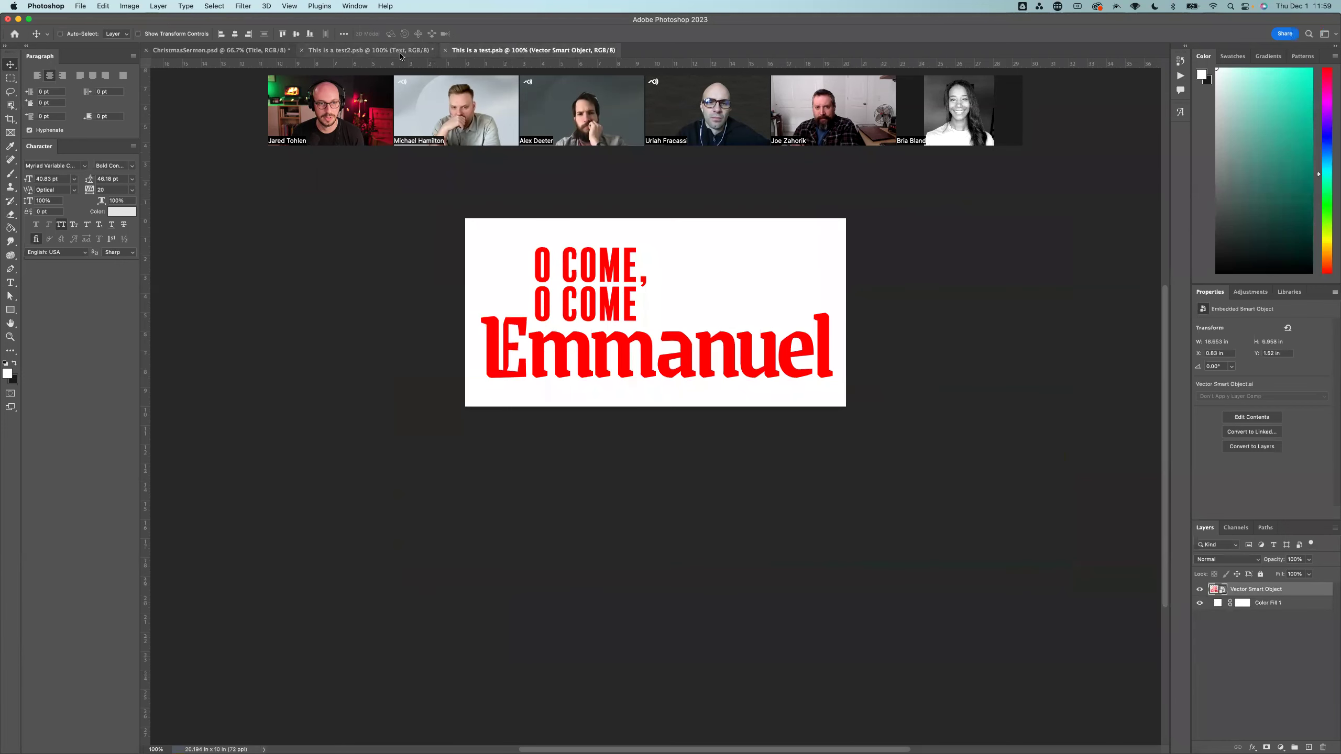
key(super+s)
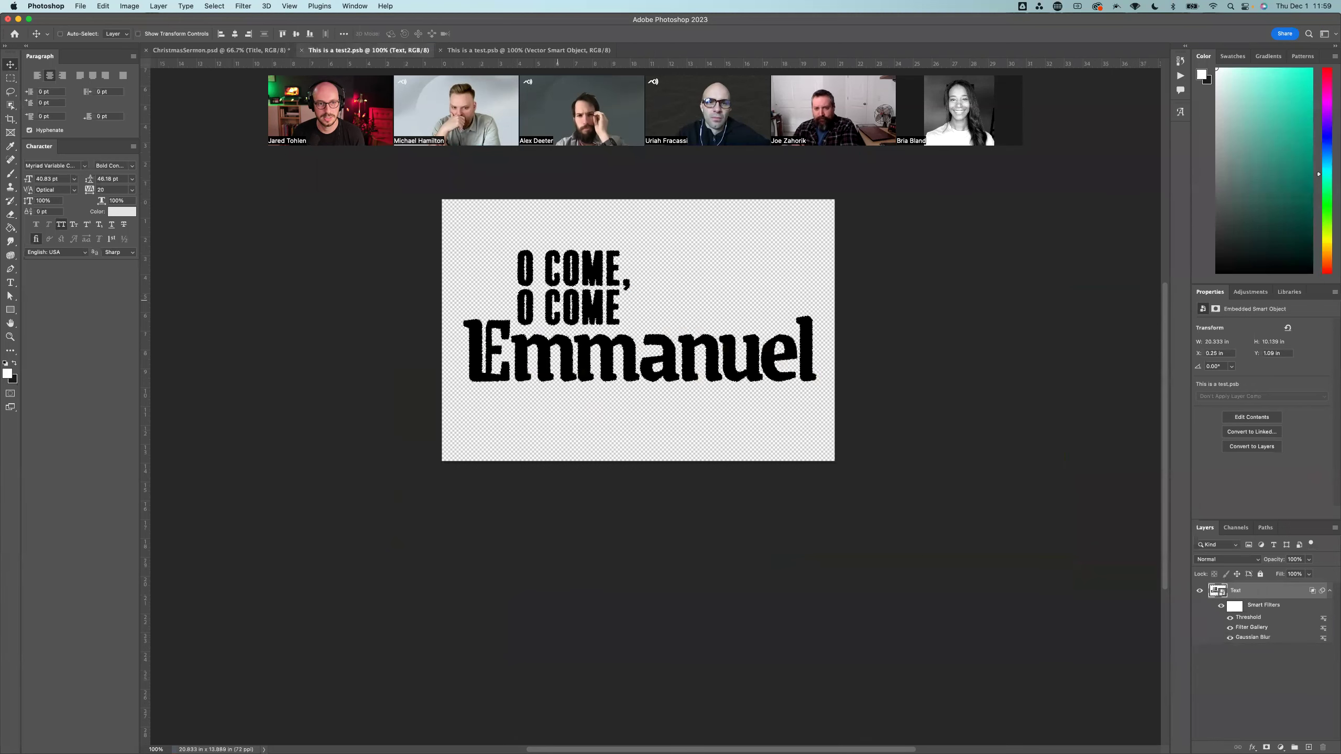
click(242, 51)
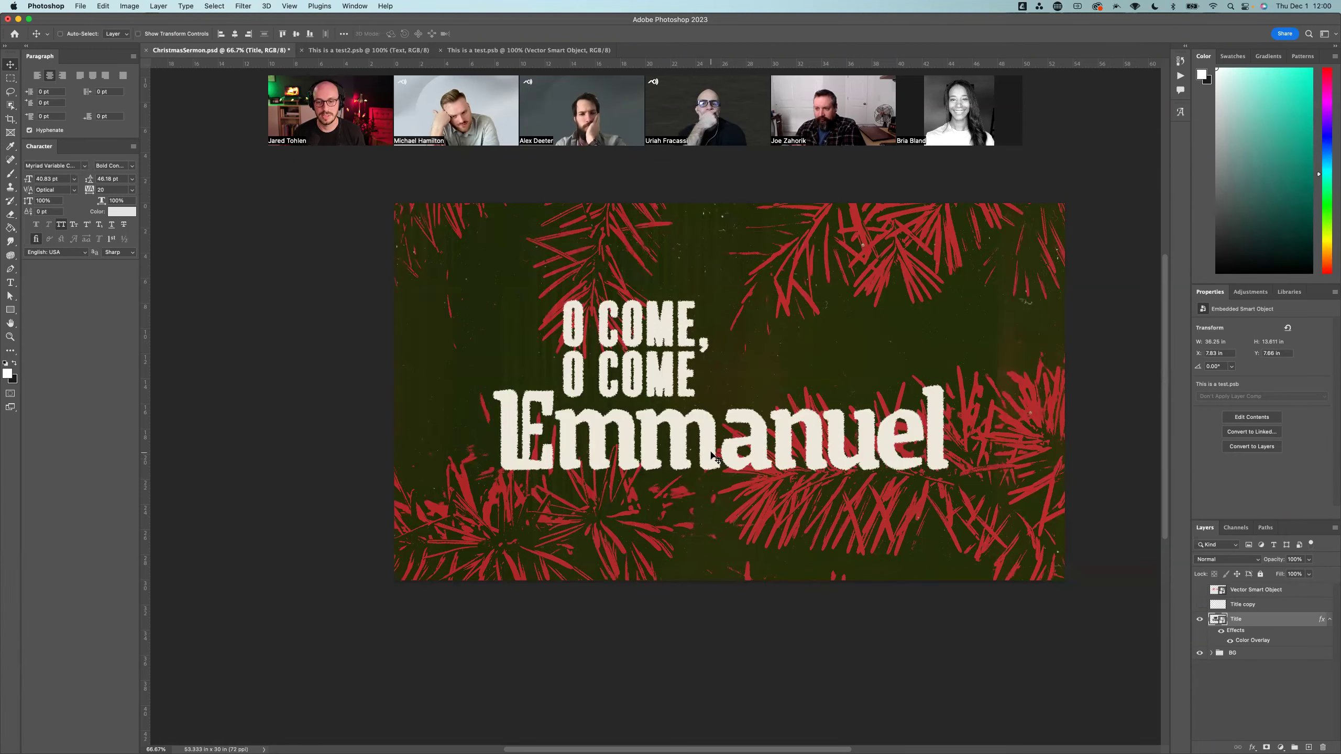
drag(713, 455, 713, 444)
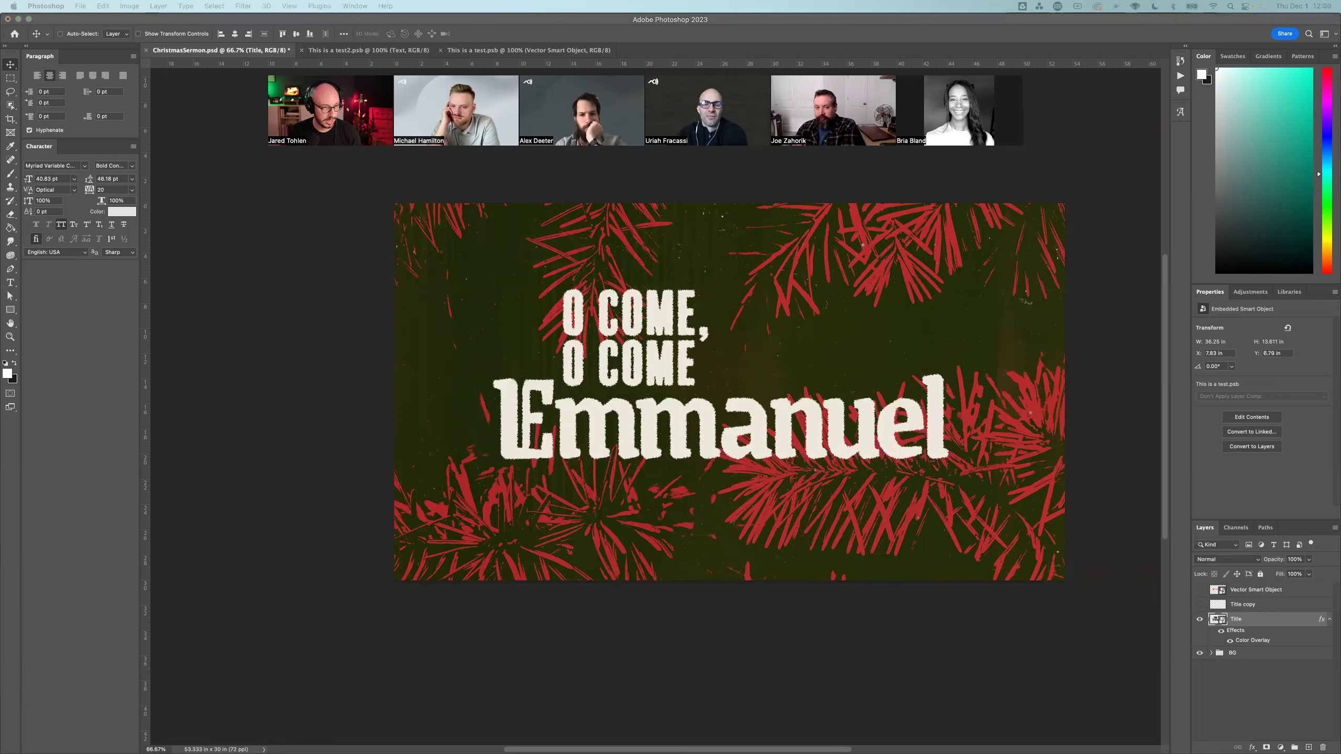
key(super+Tab)
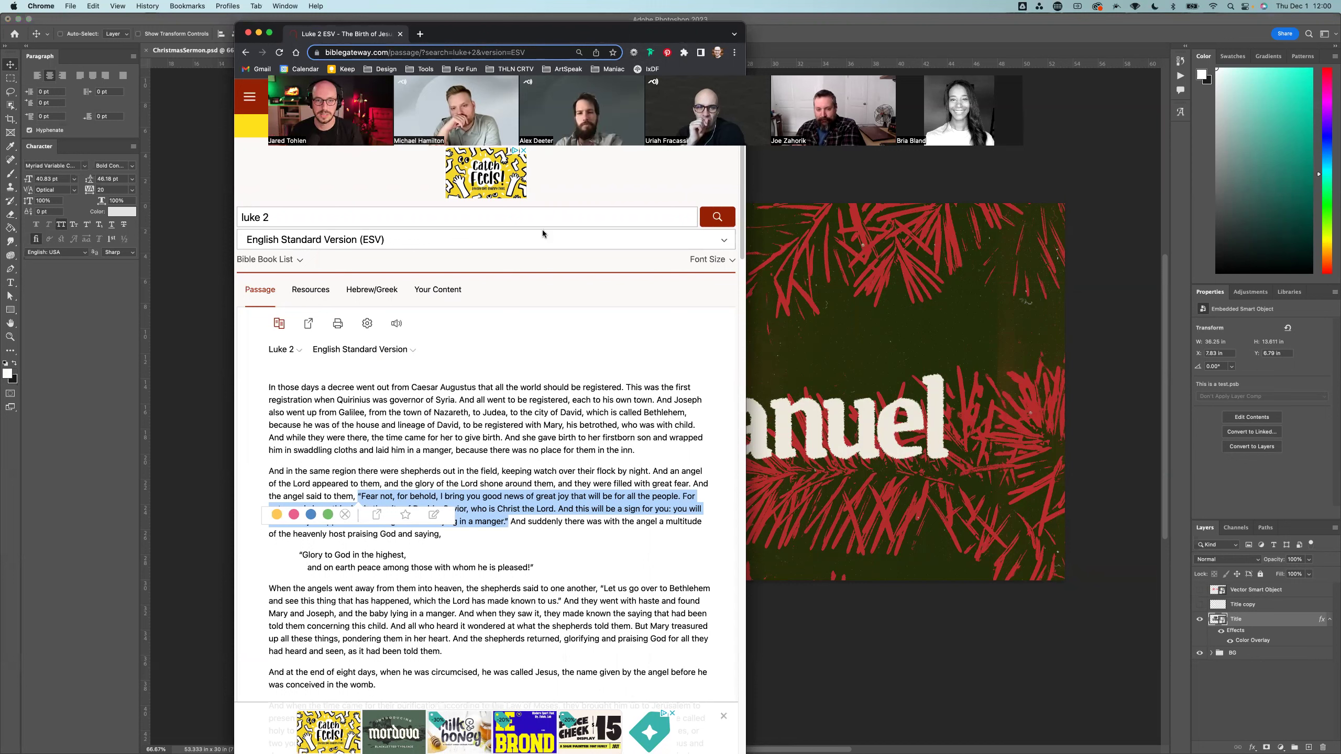
drag(528, 33, 151, 25)
key(super+m)
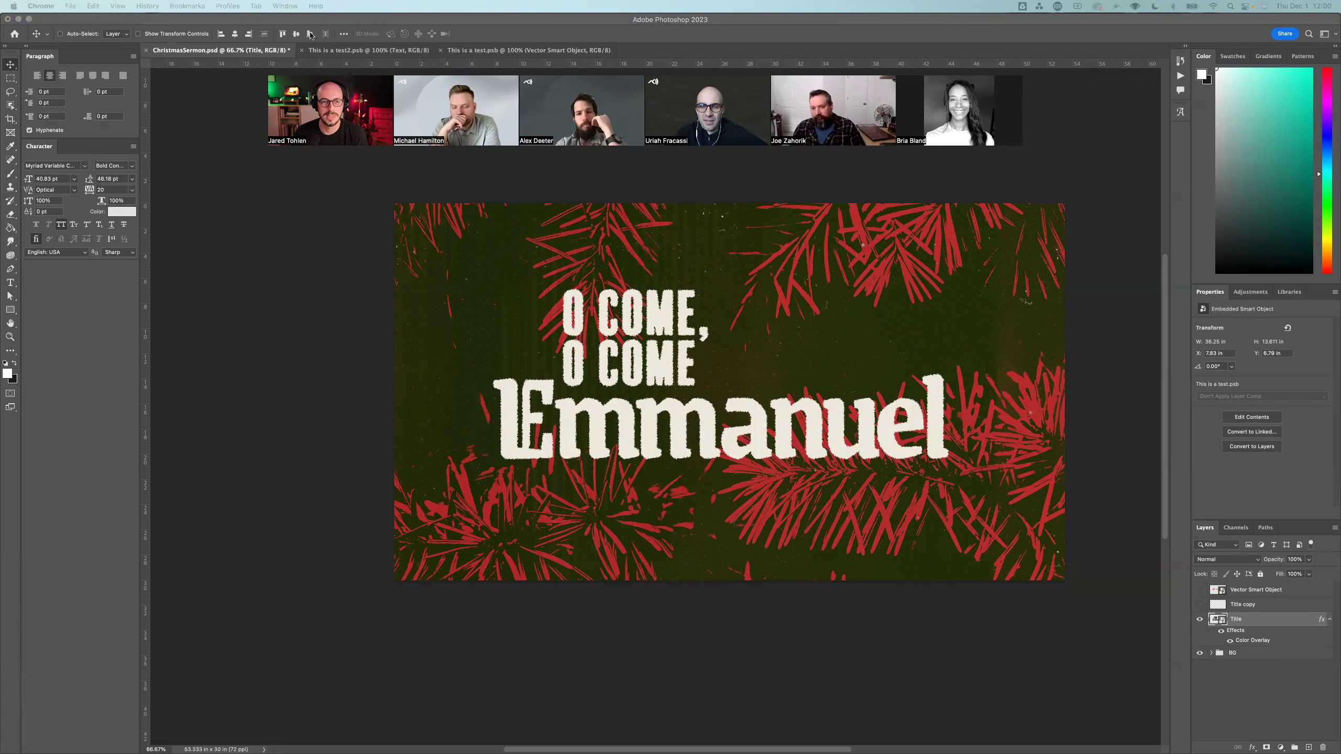
click(534, 41)
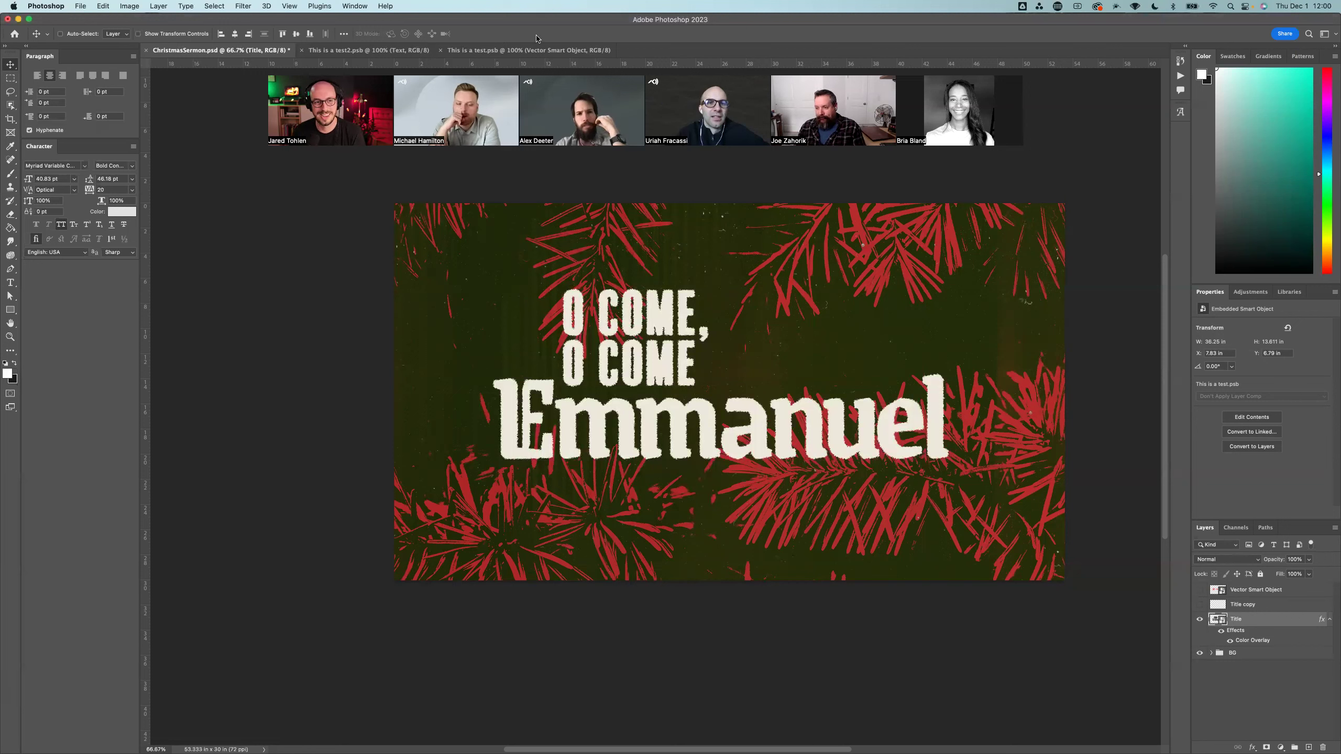